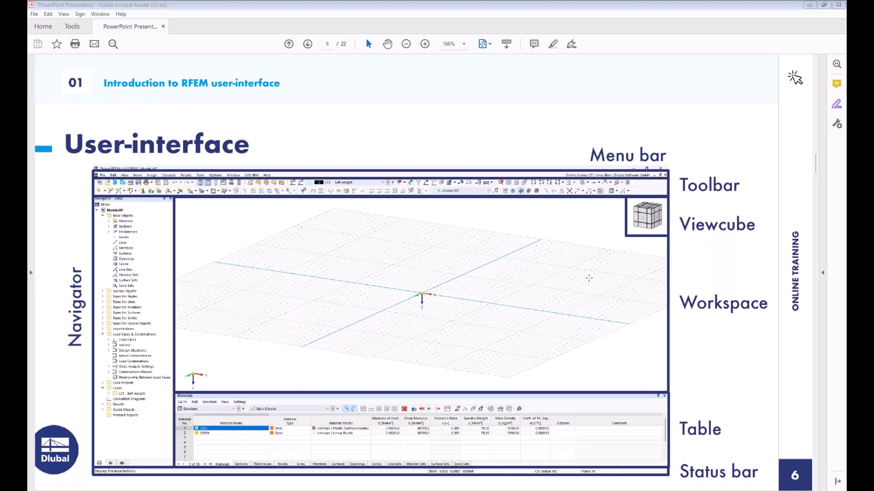
Review the user-interface and single-span beam slides in the PDF presentation, and switch to RFEM
scroll(569, 275, "down", 1)
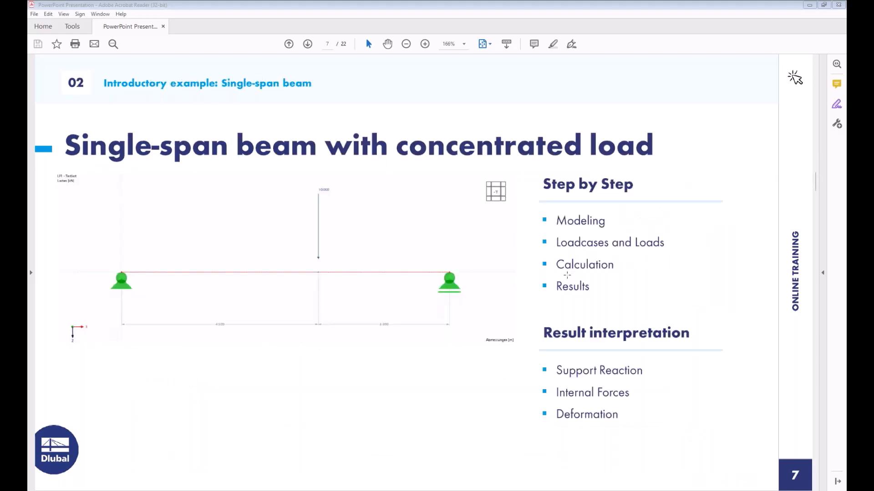
scroll(568, 275, "up", 1)
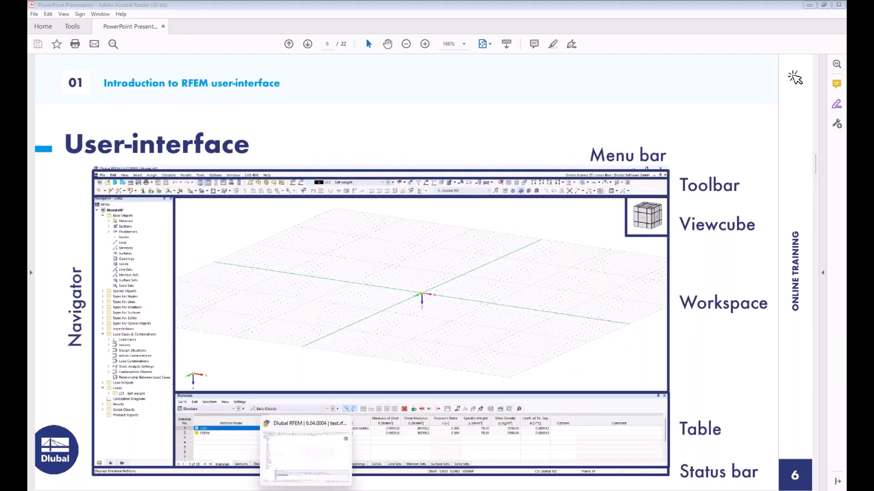
left_click(345, 439)
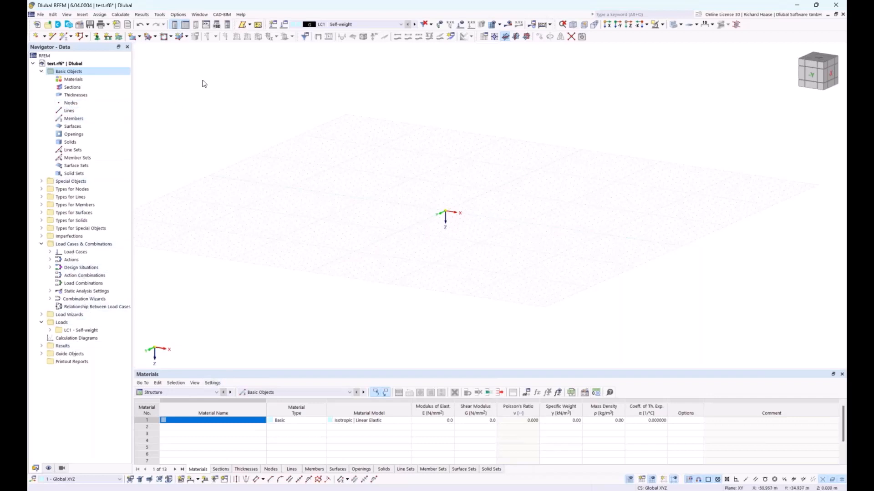
mouse_move(319, 489)
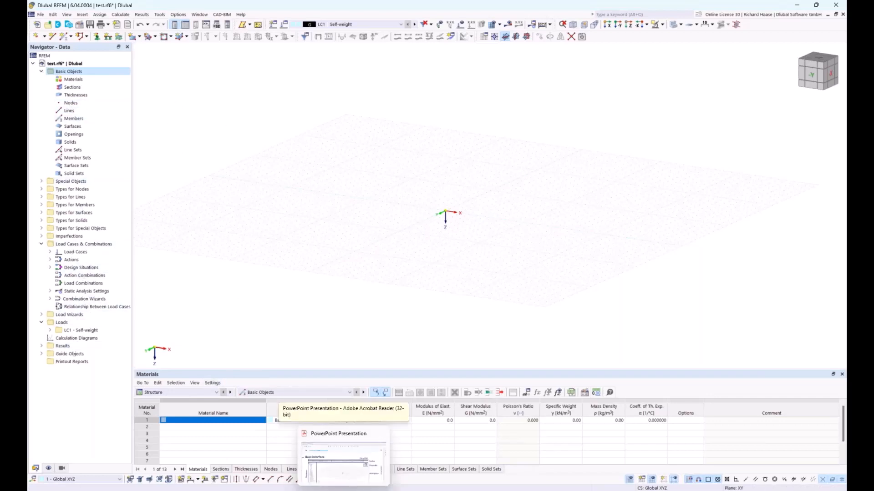
left_click(342, 459)
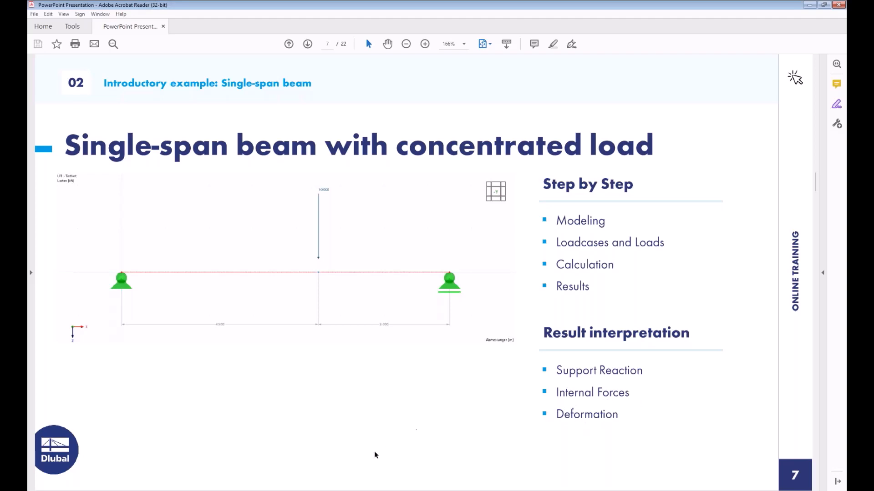
left_click(335, 489)
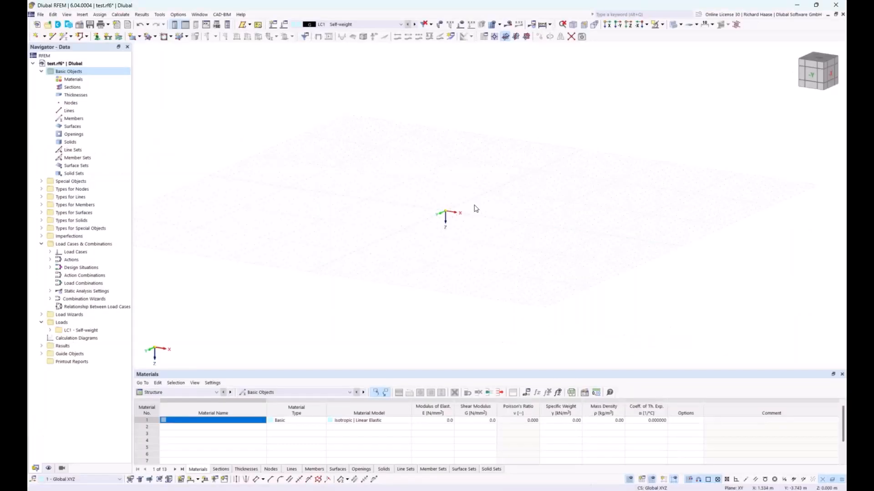
Hide the global coordinate system axes at the model origin through the Axis System display options
scroll(461, 211, "up", 4)
middle_click_drag(461, 212, 483, 224, "ctrl")
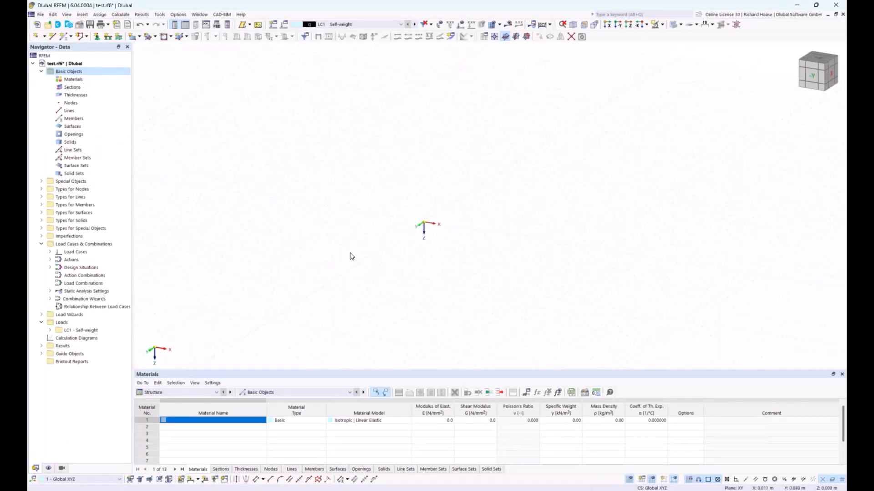
left_click(48, 471)
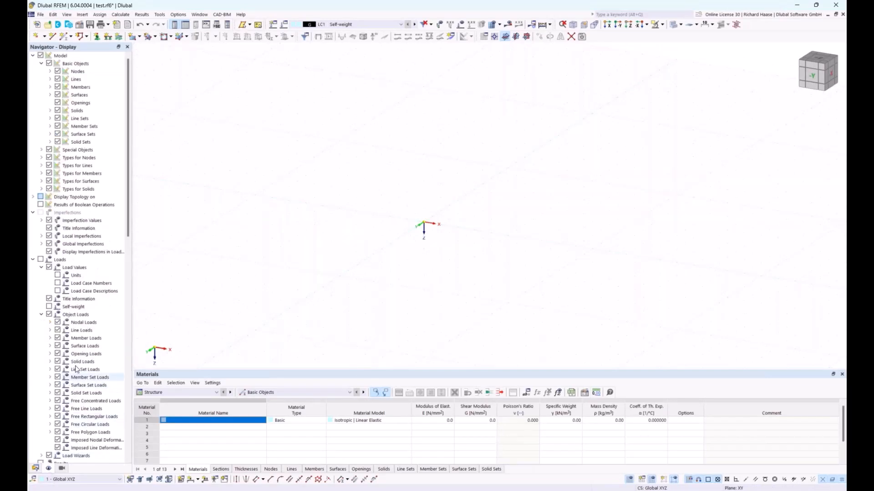
scroll(80, 352, "down", 4)
scroll(80, 352, "down", 3)
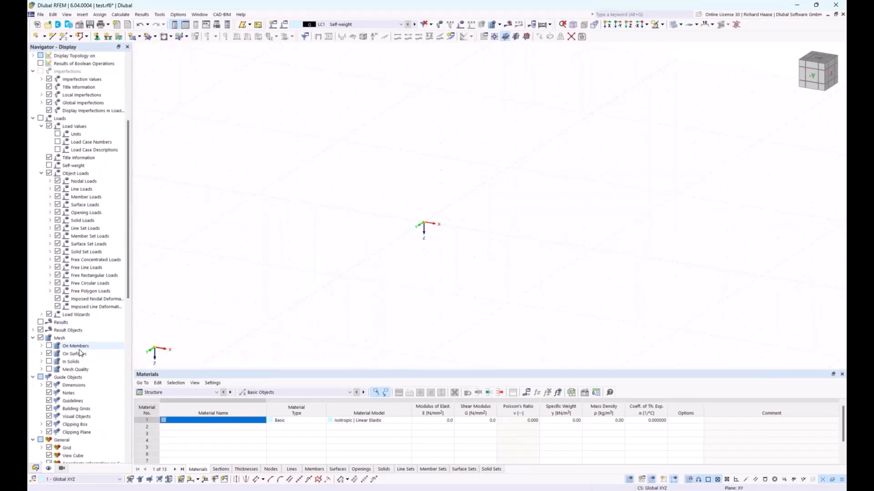
scroll(80, 352, "down", 4)
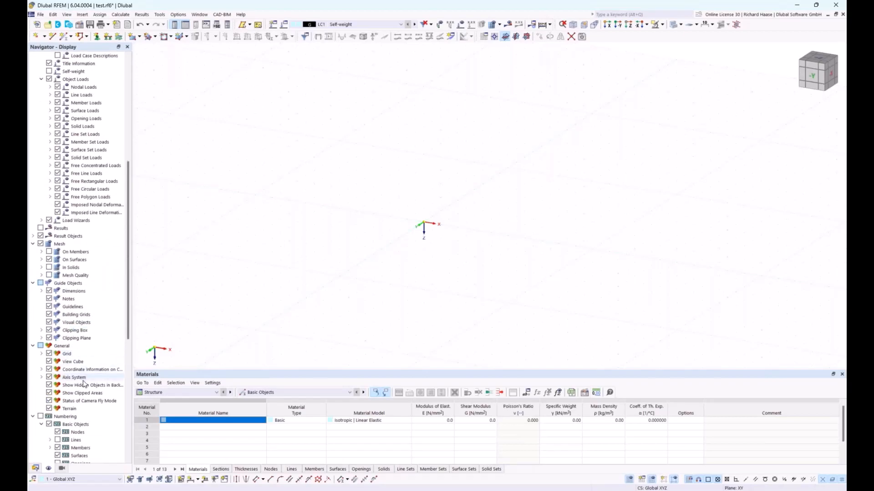
double_click(73, 378)
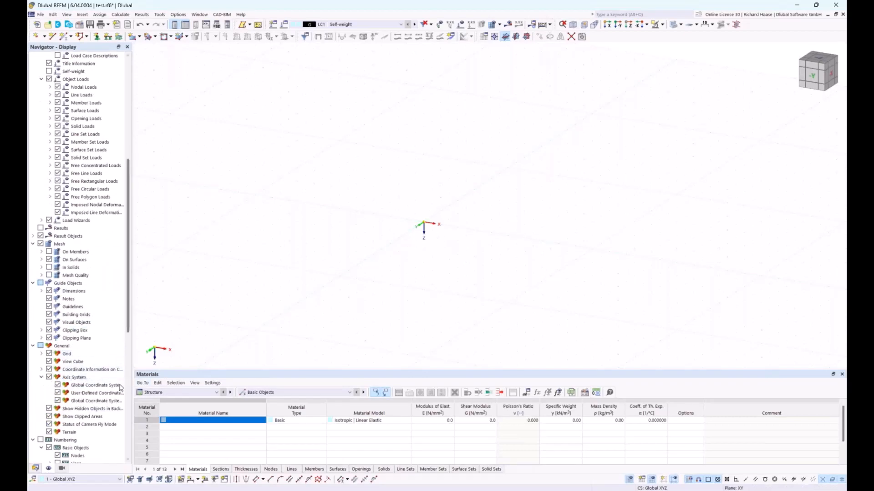
left_click(57, 385)
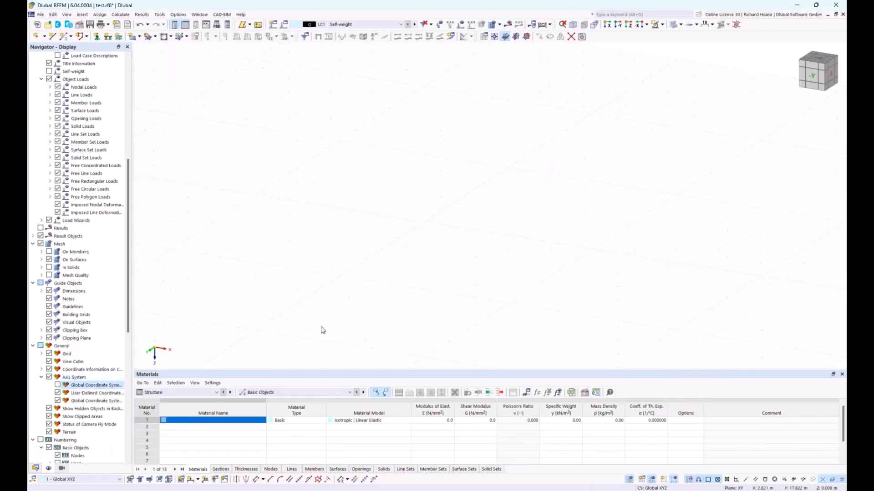
Look through the Data navigator's objects and the Display navigator's model, load and general visibility options
left_click(35, 469)
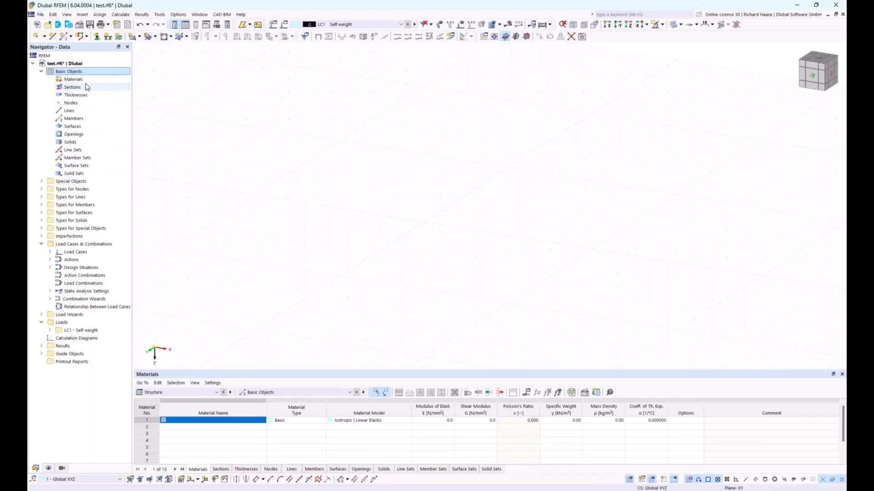
left_click(48, 469)
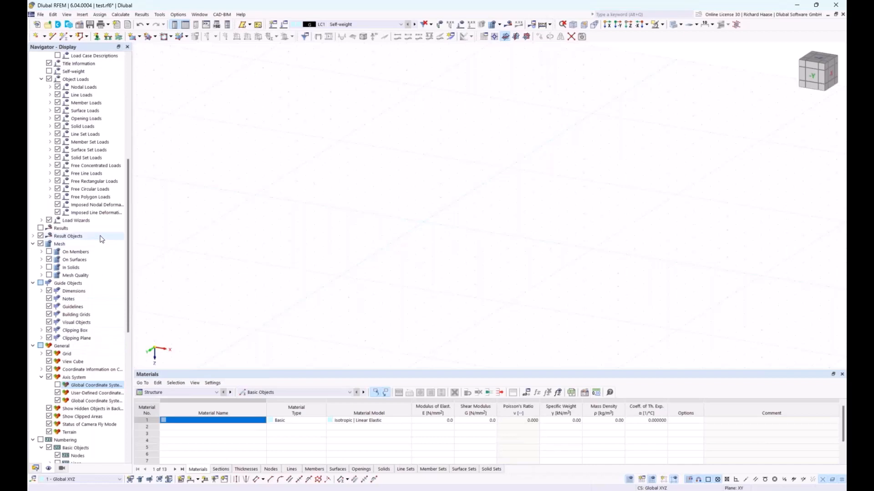
scroll(100, 241, "up", 5)
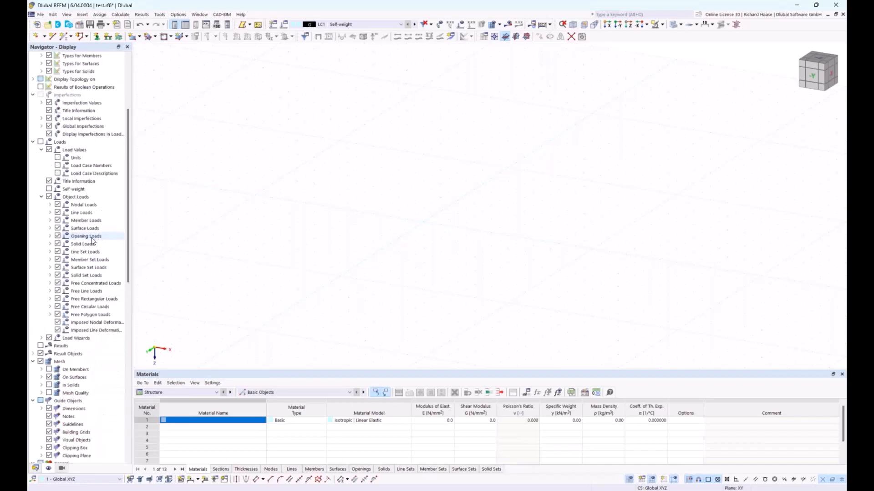
scroll(77, 239, "up", 5)
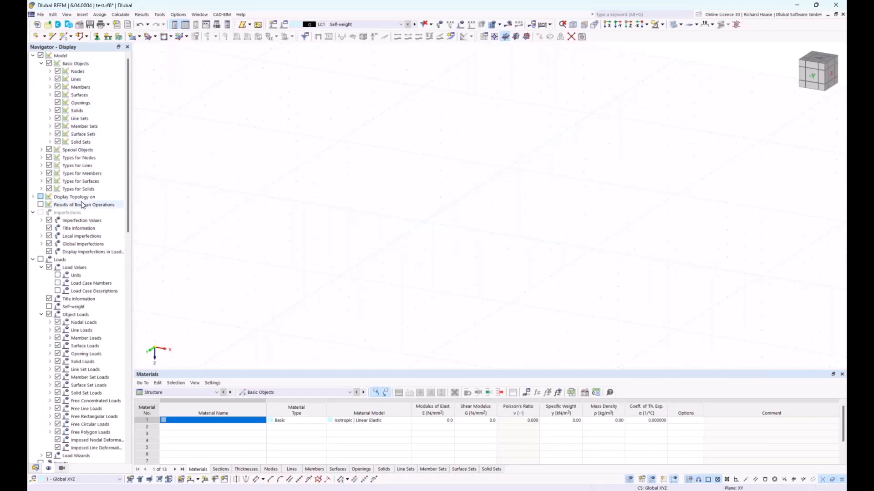
scroll(86, 207, "down", 4)
scroll(86, 205, "down", 4)
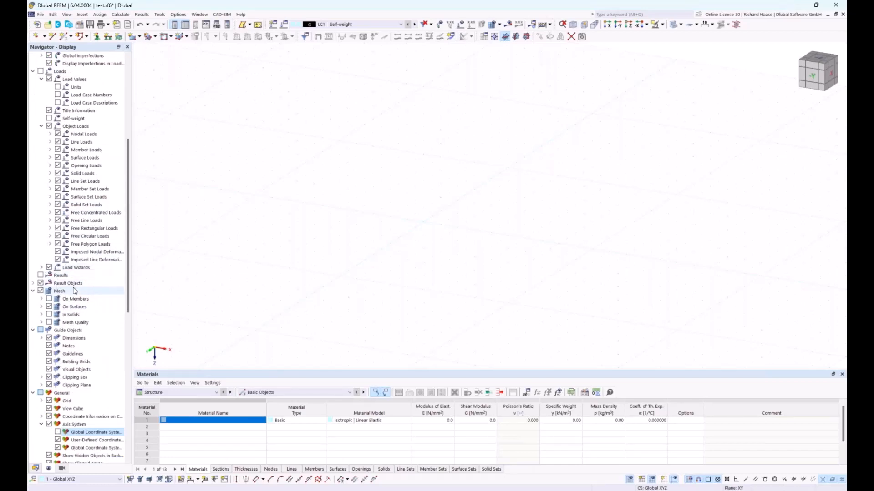
scroll(102, 285, "down", 4)
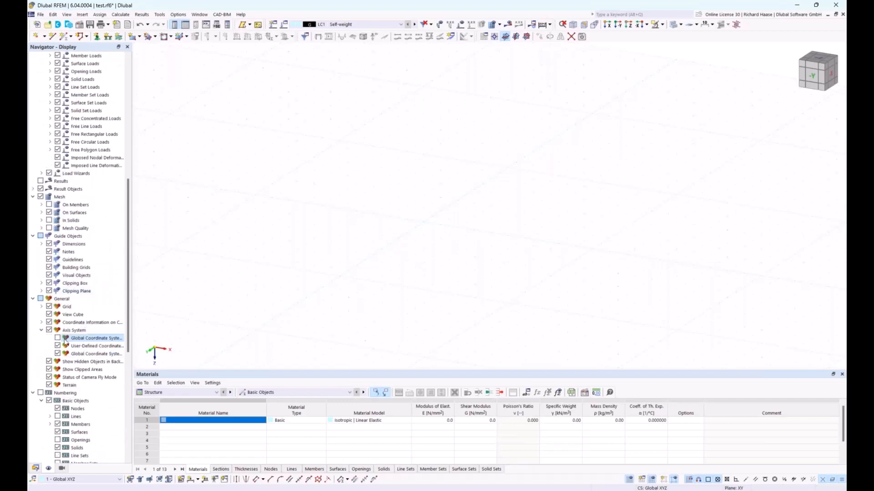
Toggle the origin's global coordinate system display on and off again, and inspect the numbering options for basic objects
left_click(58, 339)
left_click(58, 339)
scroll(59, 363, "down", 3)
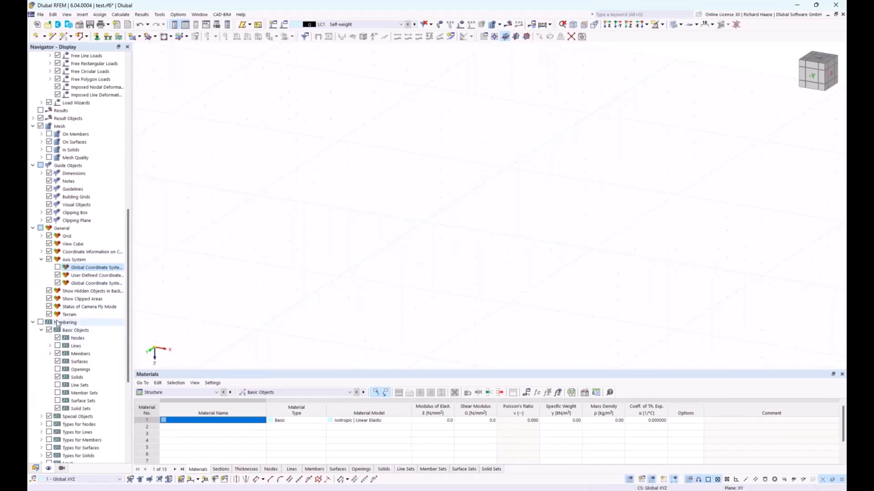
left_click(58, 346)
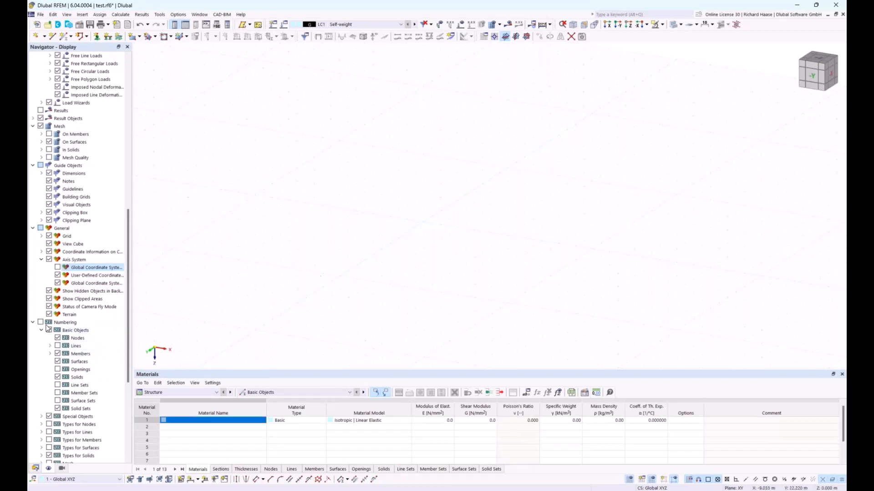
Examine the numbering, colour and rendering display options and the Views navigator, and return to the Data navigator
scroll(91, 375, "down", 4)
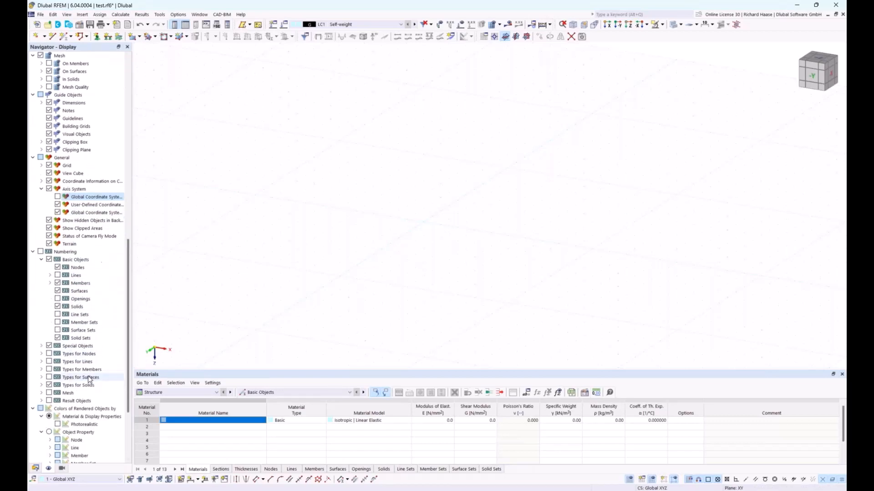
scroll(91, 376, "down", 3)
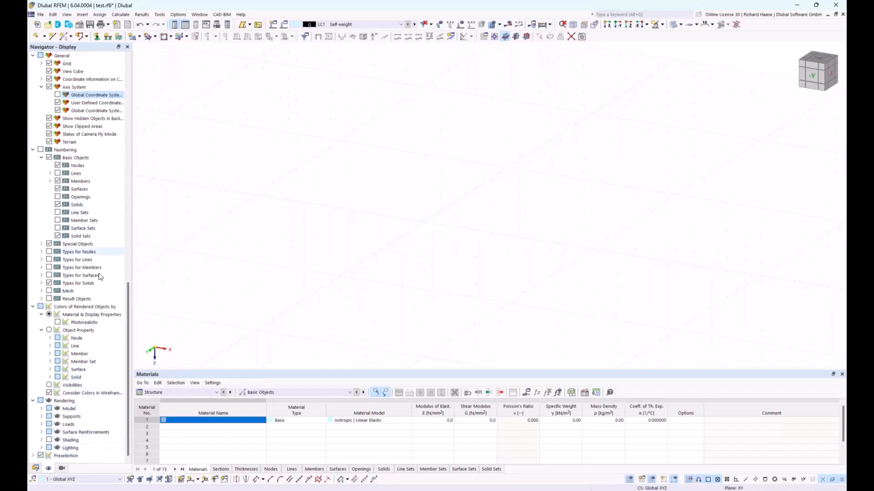
left_click(62, 469)
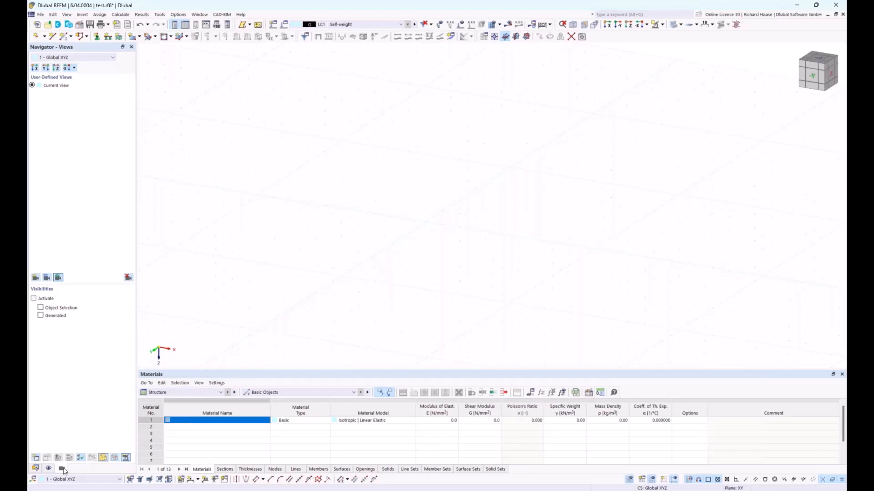
left_click(36, 469)
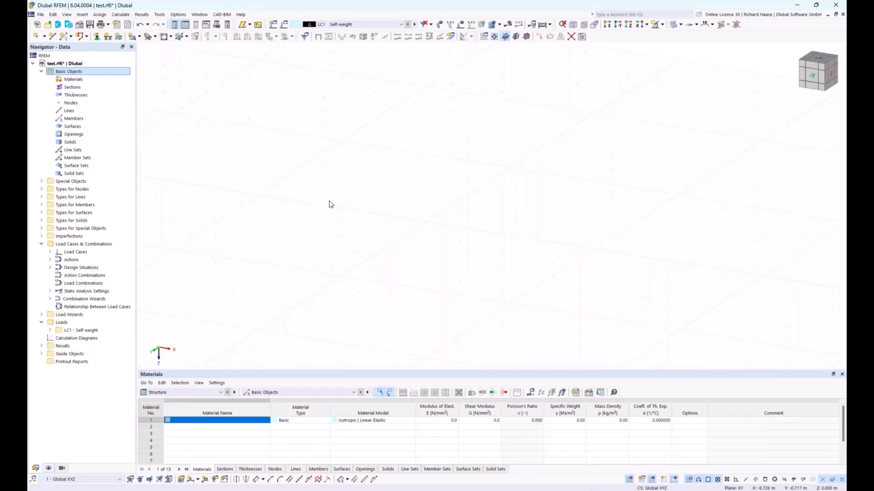
Place a single node at the coordinate origin (X 0, Y 0, Z 0)
left_click(36, 37)
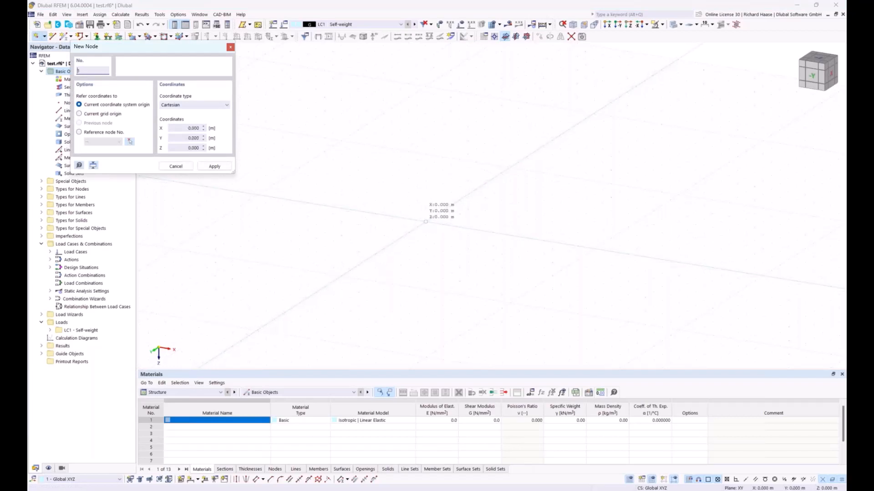
left_click(426, 222)
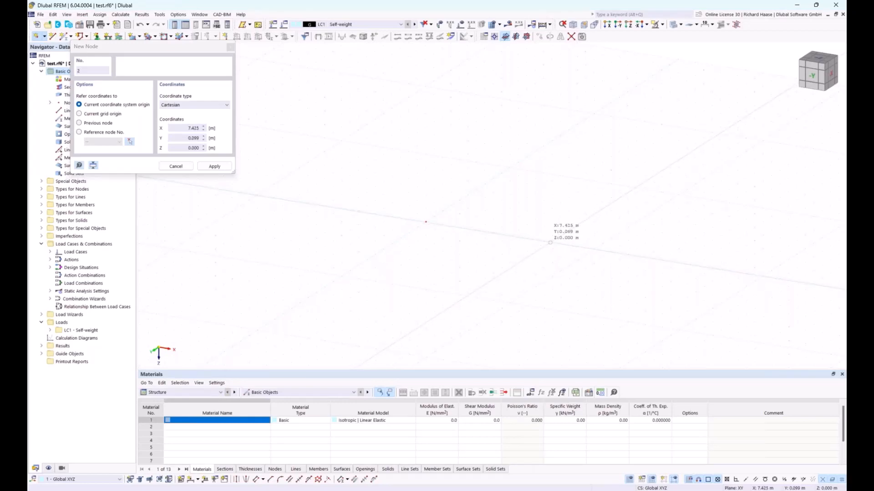
key("Escape")
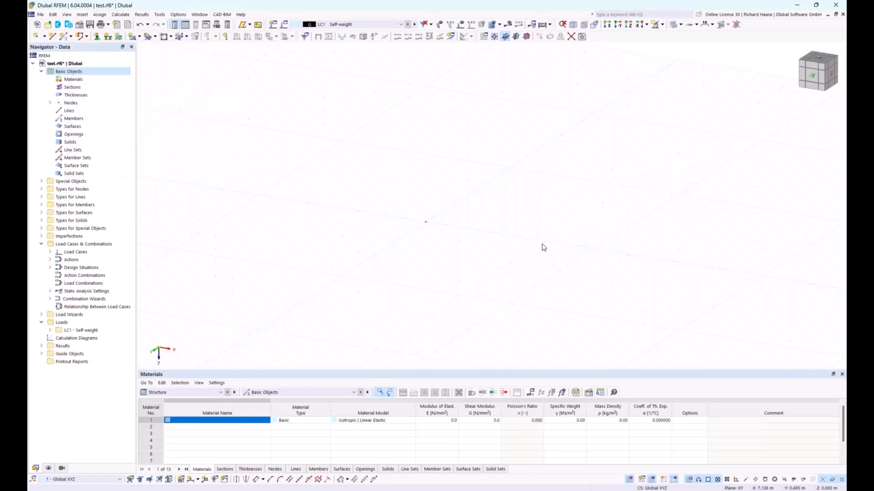
Set the work plane's grid point spacing b to 0.5 m and check how a new node snaps to the grid
left_click(485, 38)
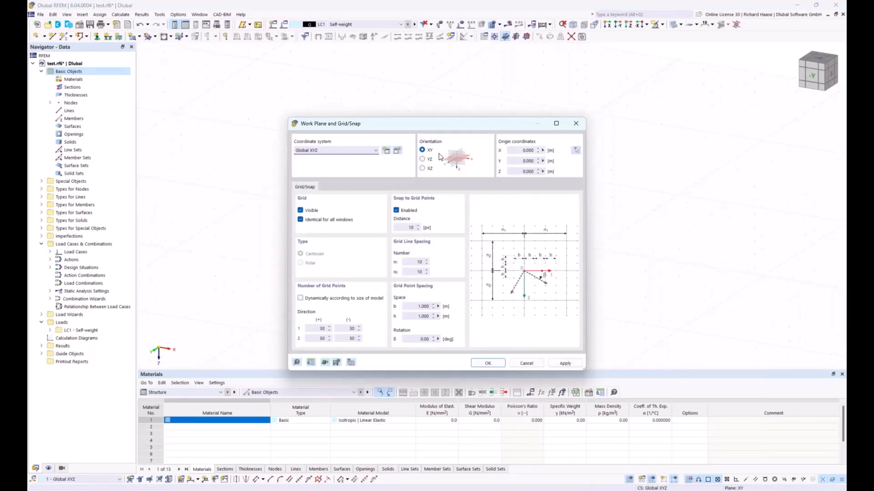
left_click_drag(436, 122, 421, 89)
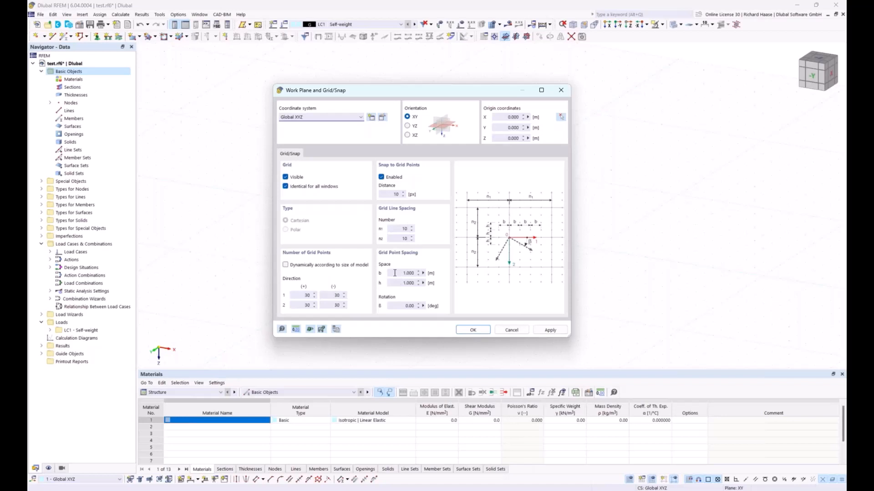
left_click_drag(396, 272, 433, 279)
key("BackSpace")
type("0.5")
left_click(466, 330)
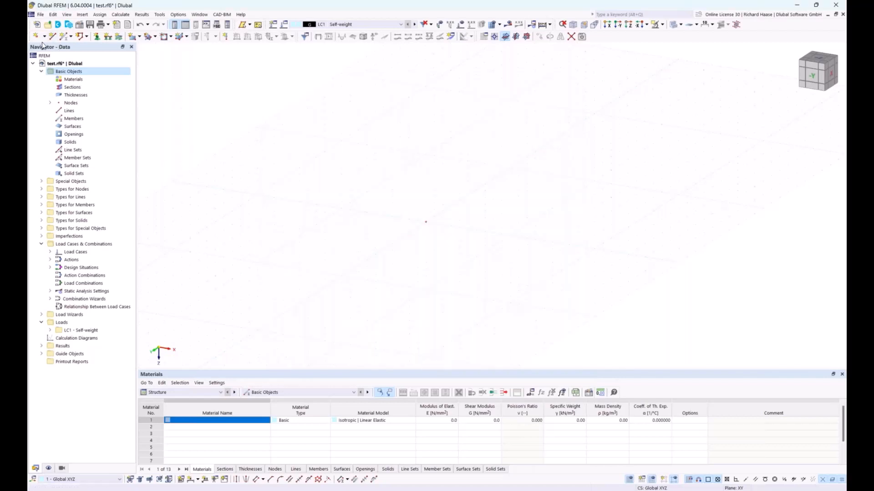
left_click(36, 36)
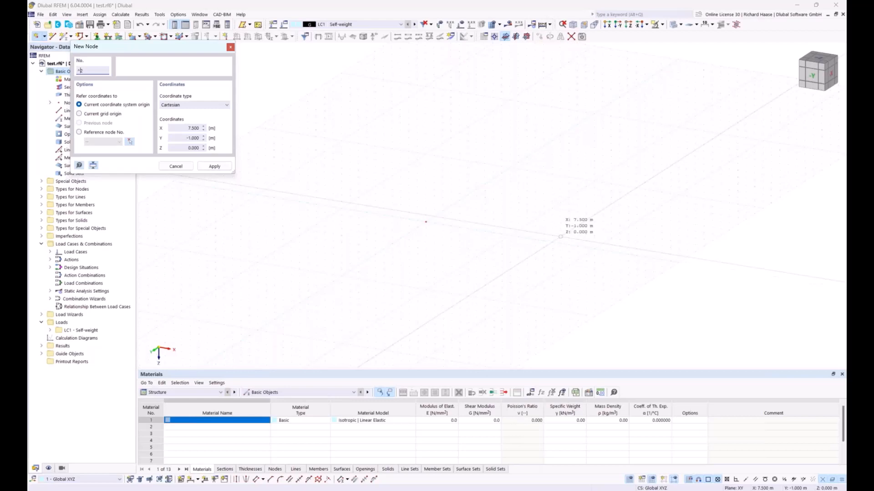
key("Escape")
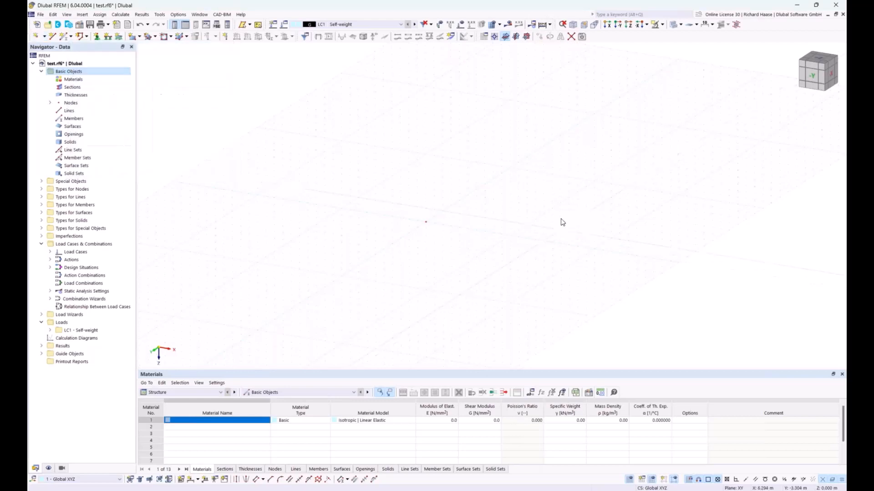
Set the work plane's grid point spacing b to 1 m
left_click(485, 38)
double_click(426, 306)
type("1")
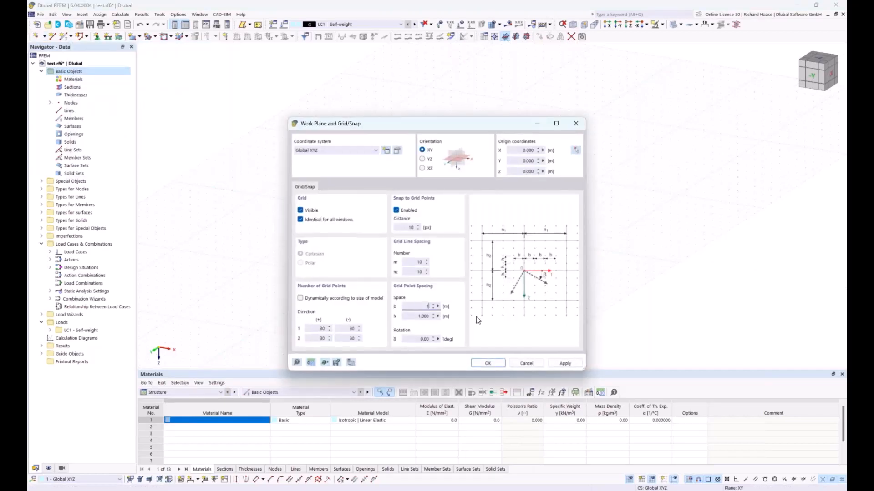
left_click(567, 363)
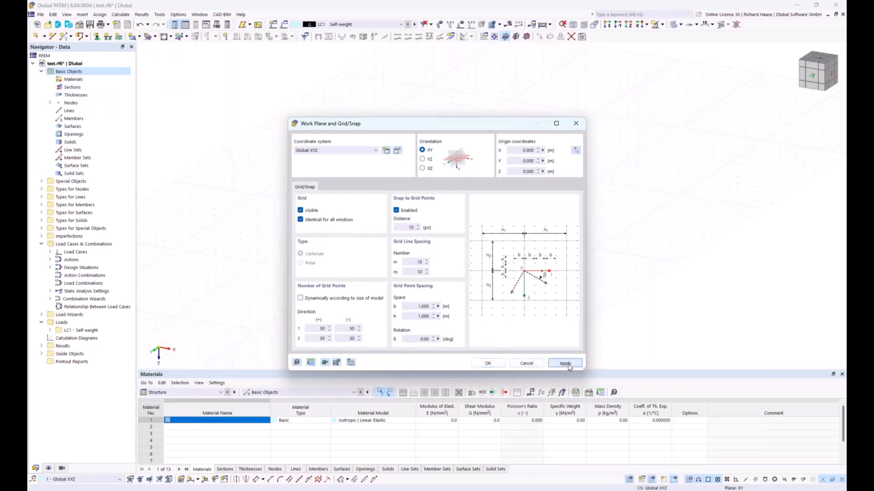
left_click(488, 363)
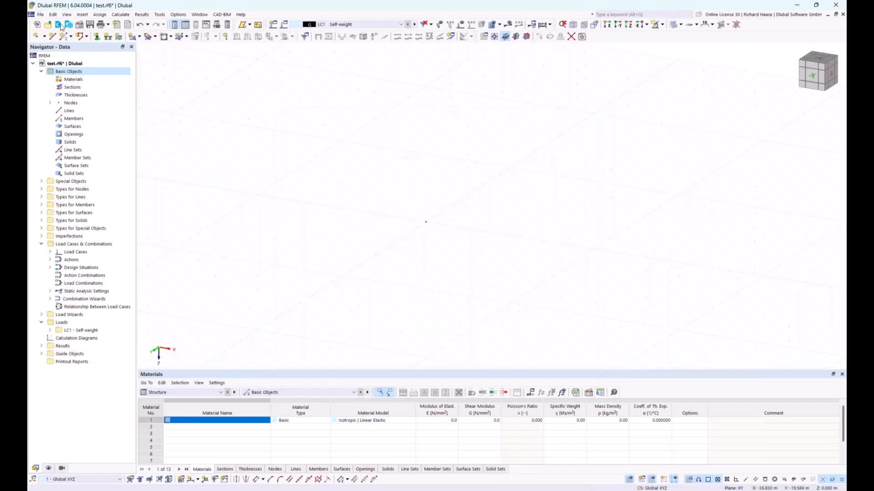
Place a second node on the X axis at X 7, Y 0, Z 0 m
left_click(44, 37)
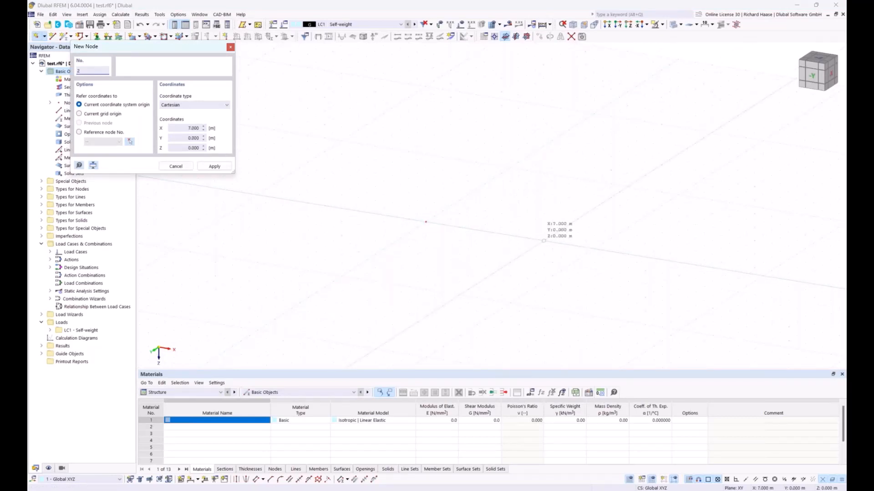
left_click(543, 241)
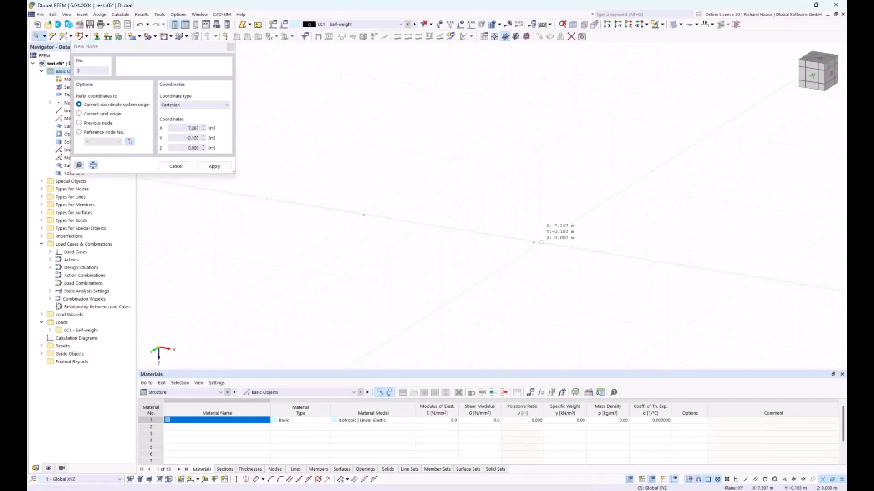
key("Escape")
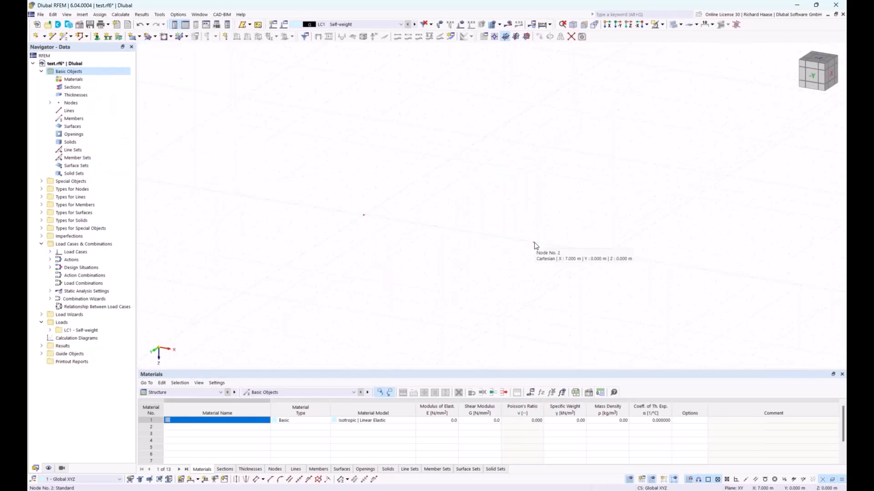
Set the X coordinate of the second node to 7.5 m
double_click(535, 246)
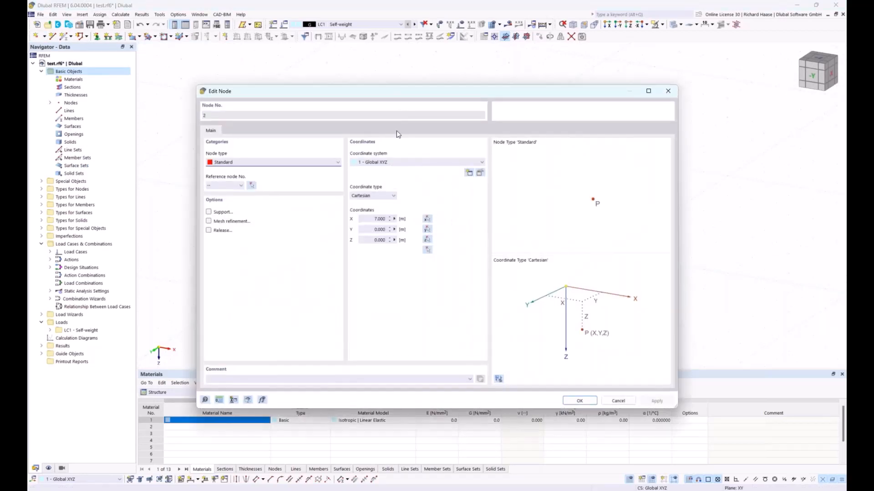
left_click_drag(397, 131, 401, 307)
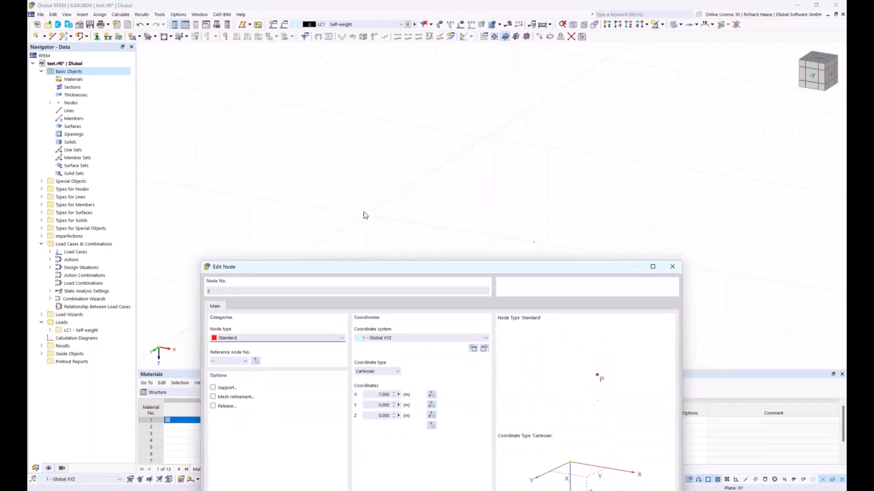
double_click(369, 394)
type("7.5")
left_click_drag(488, 266, 498, 160)
left_click(536, 466)
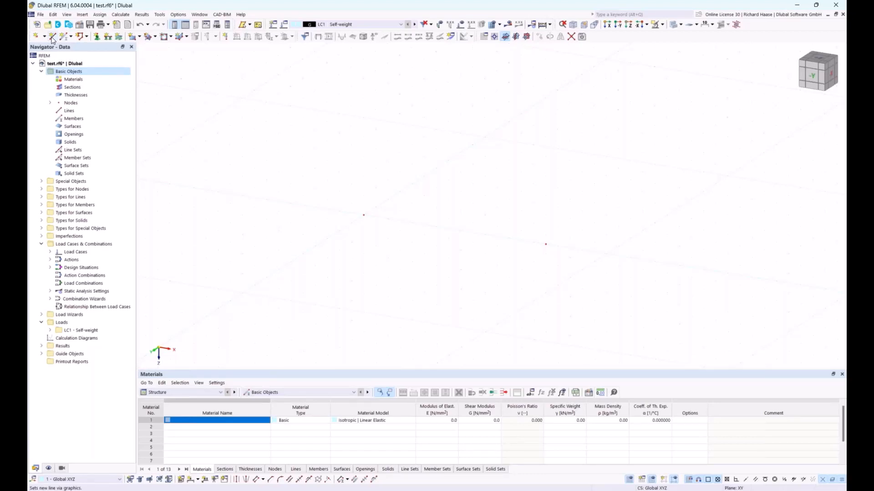
Draw a single line from the origin node to the second node
left_click(52, 37)
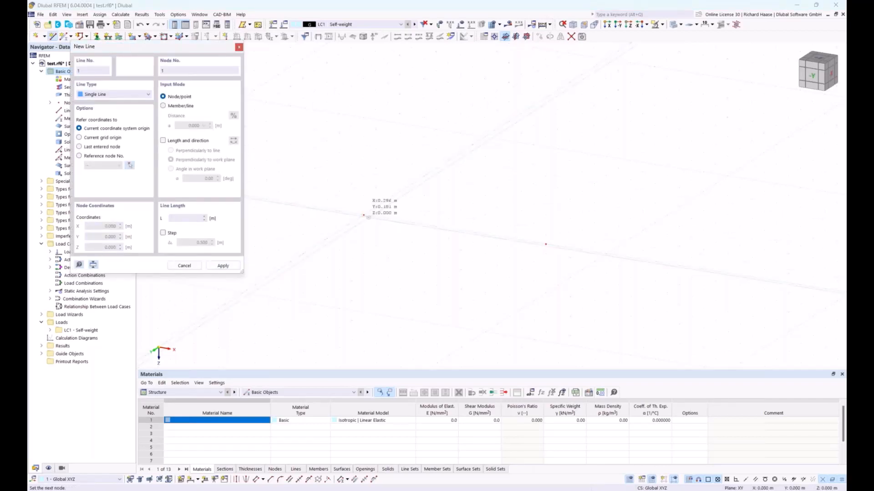
left_click(364, 215)
left_click(546, 244)
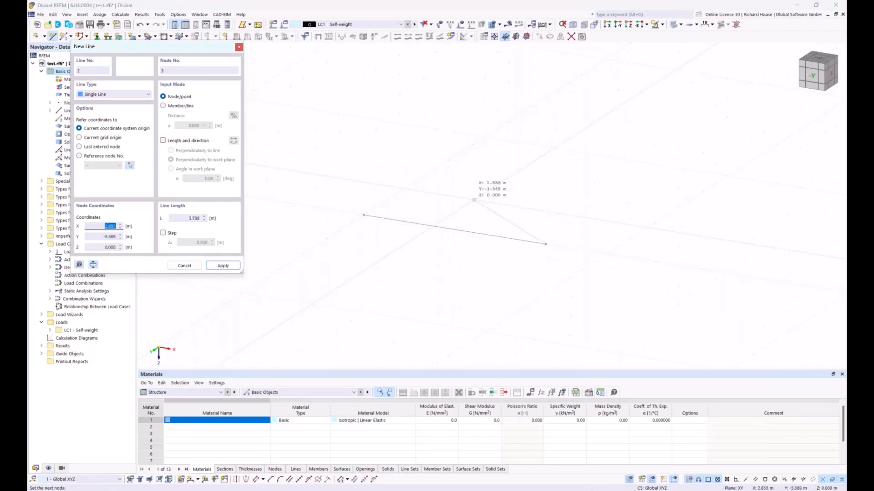
key("Escape")
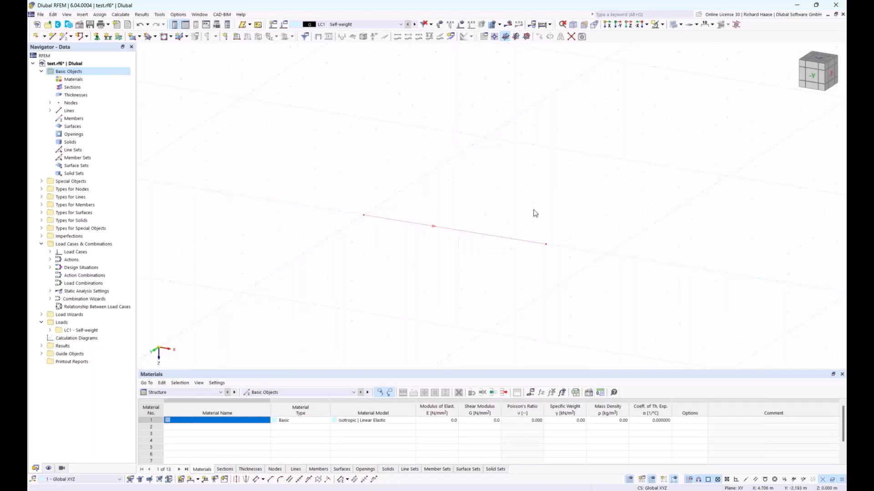
Open the line for editing and examine its mesh refinement and welded joints options, leaving both disabled
double_click(495, 240)
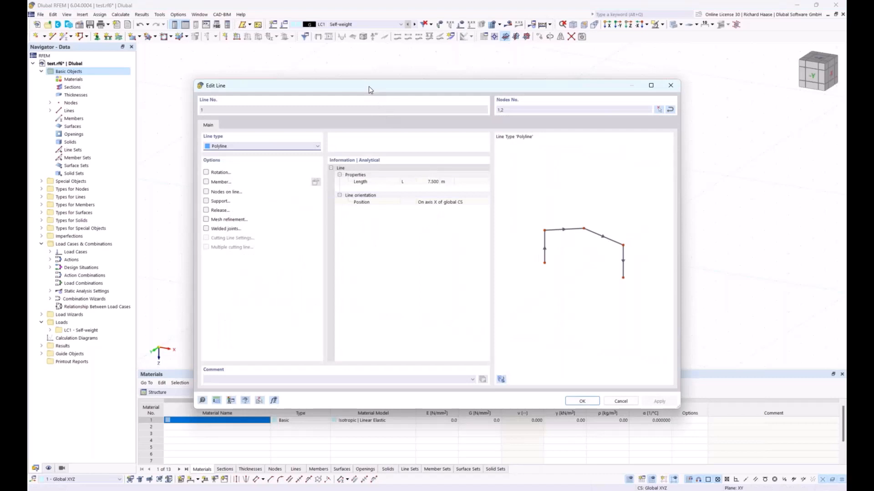
left_click_drag(369, 87, 378, 94)
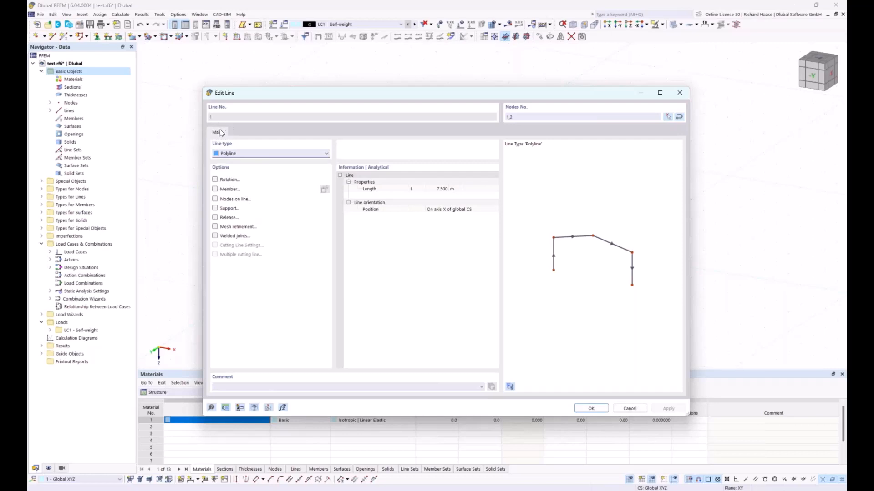
left_click(215, 236)
left_click(215, 227)
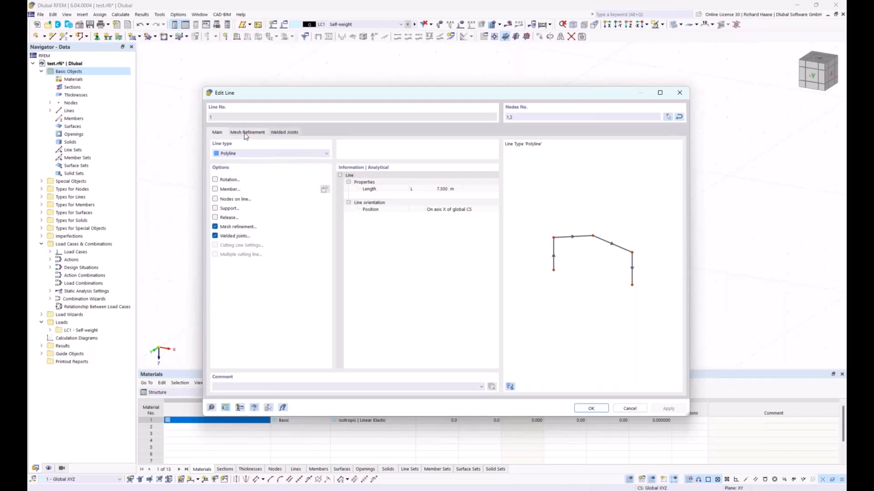
left_click(245, 132)
left_click(277, 133)
left_click(246, 132)
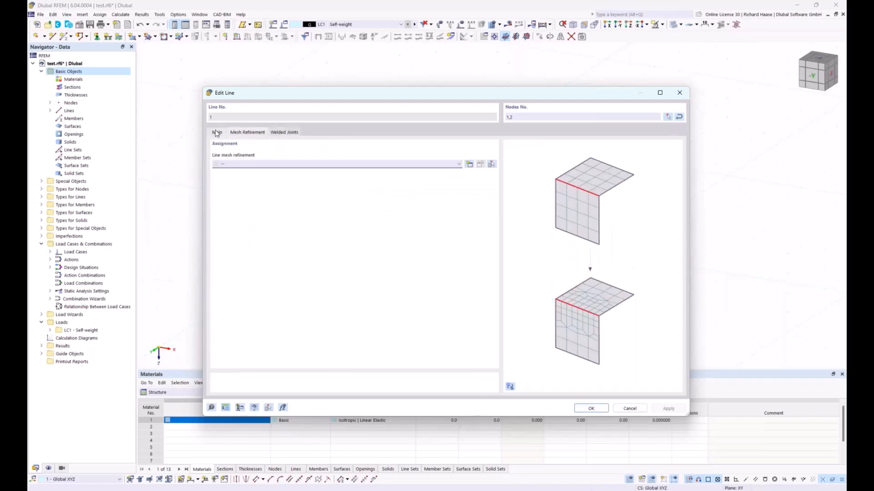
left_click(217, 132)
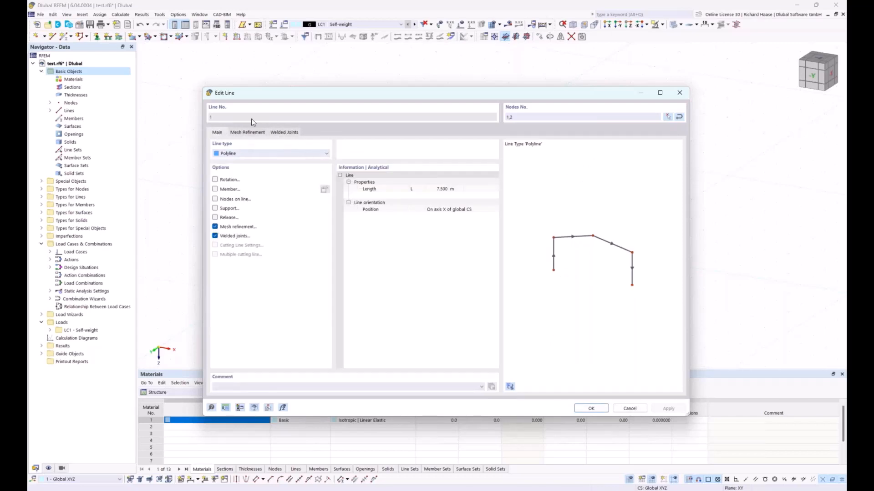
left_click(215, 227)
left_click(215, 236)
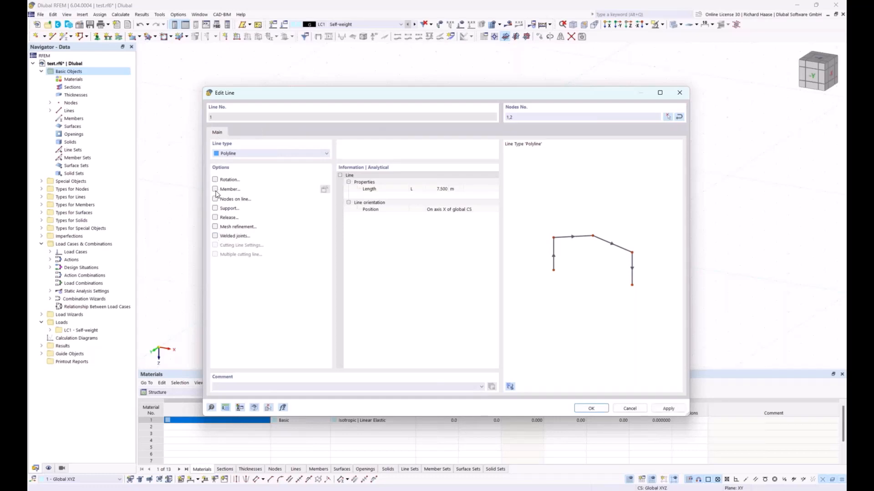
Enable a member on the line and keep its member type as Beam
left_click(215, 189)
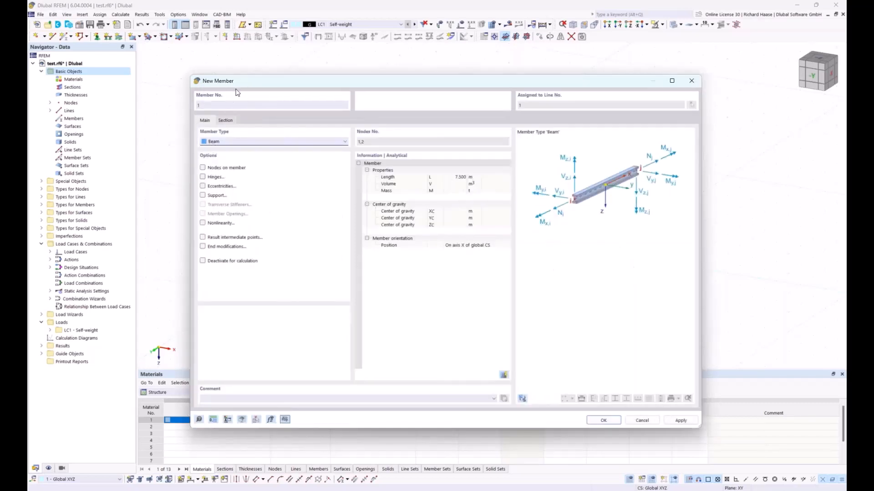
left_click(260, 141)
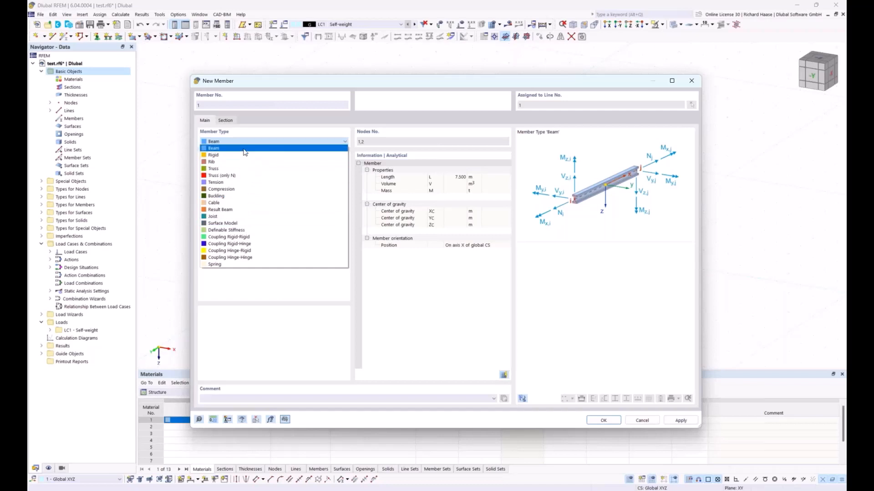
left_click(249, 132)
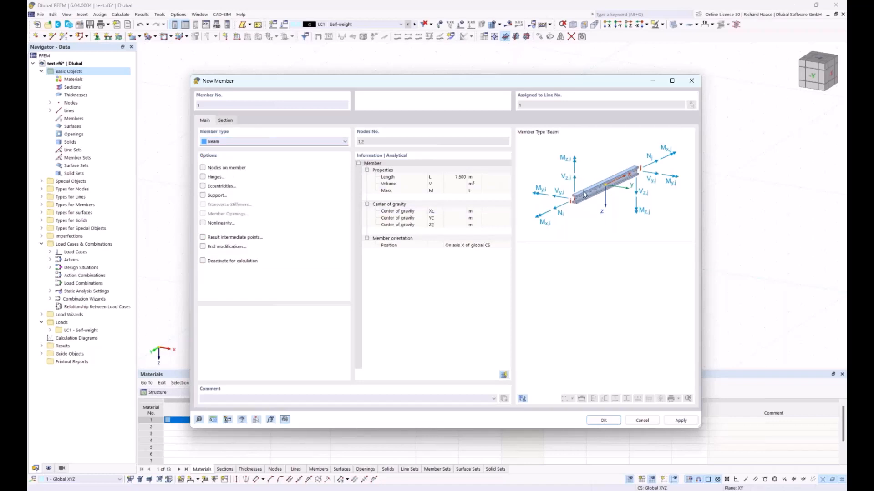
Try the Tension and Definable Stiffness member types, view the definable stiffness parameters, and return the type to Beam
left_click(241, 141)
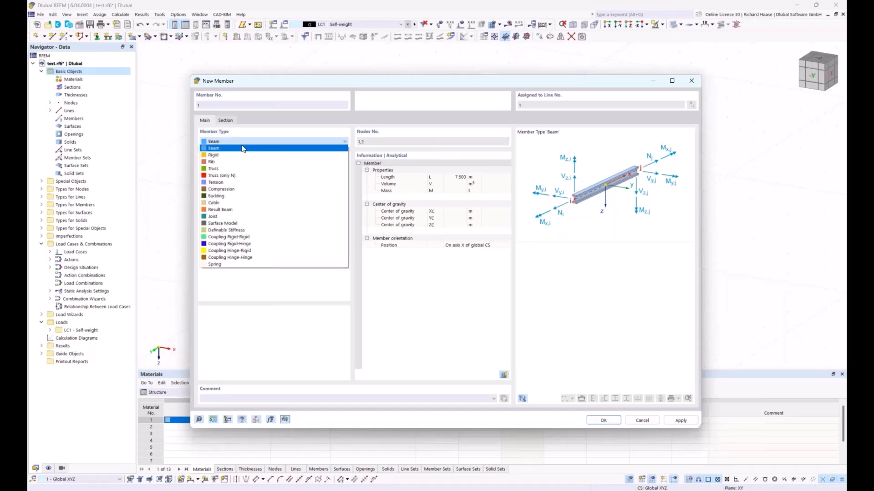
left_click(220, 183)
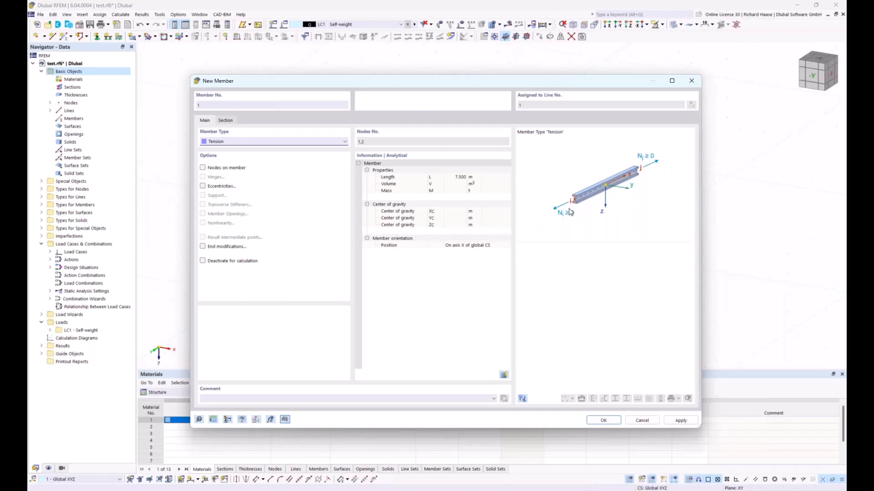
left_click(236, 142)
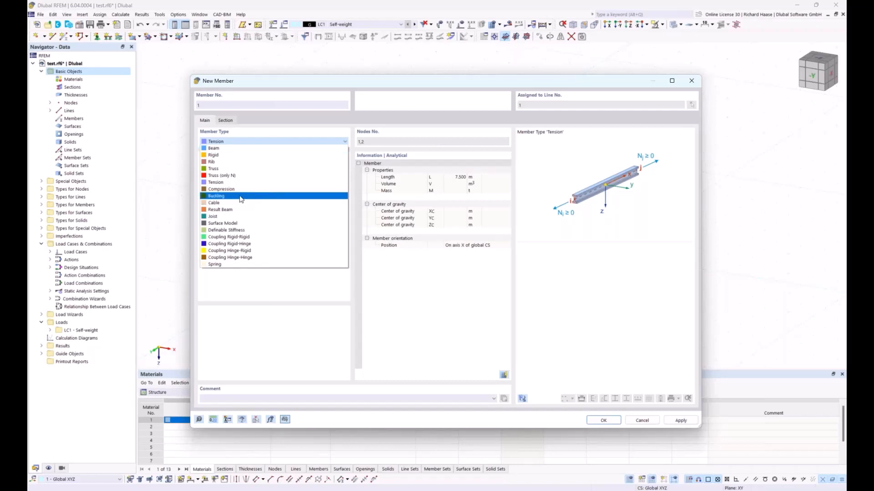
left_click(234, 229)
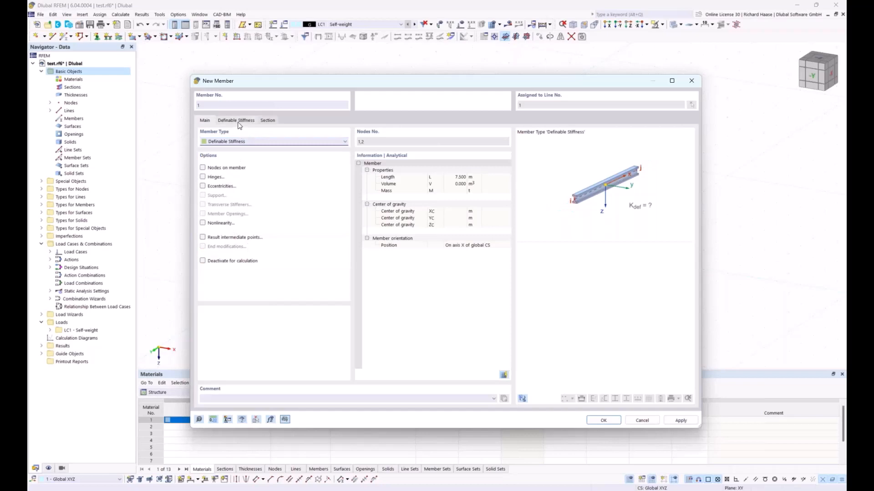
left_click(239, 122)
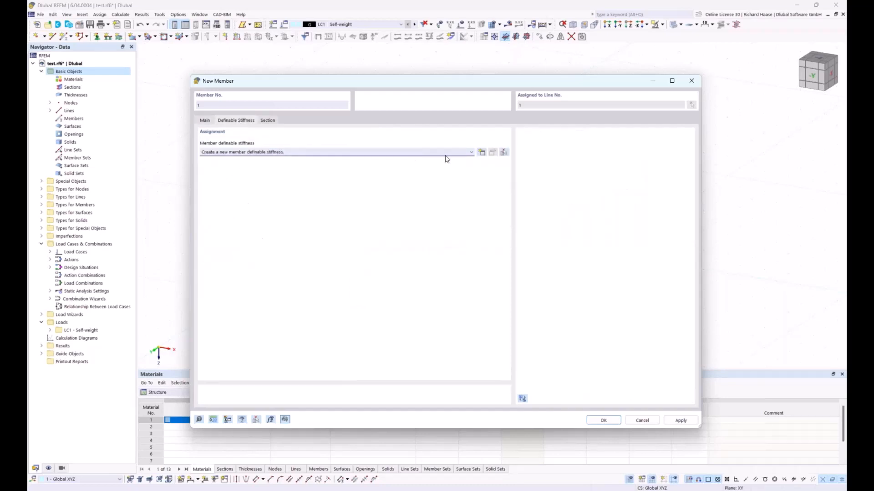
left_click(481, 153)
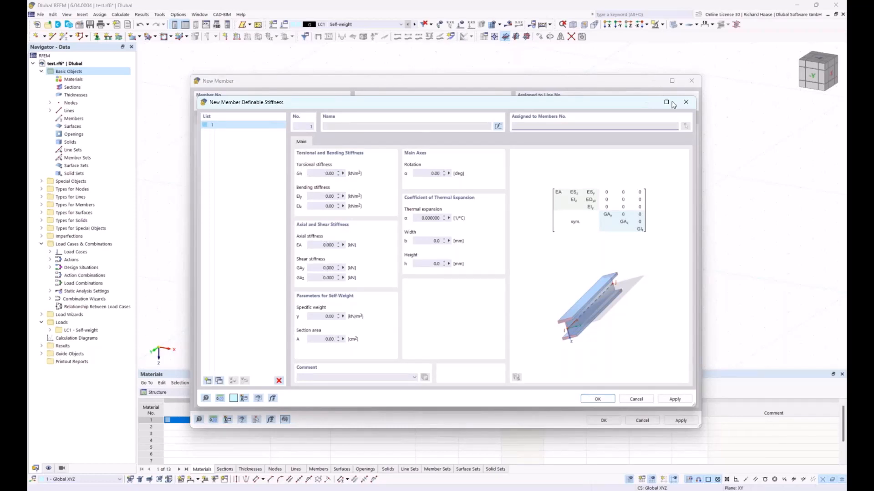
left_click(685, 103)
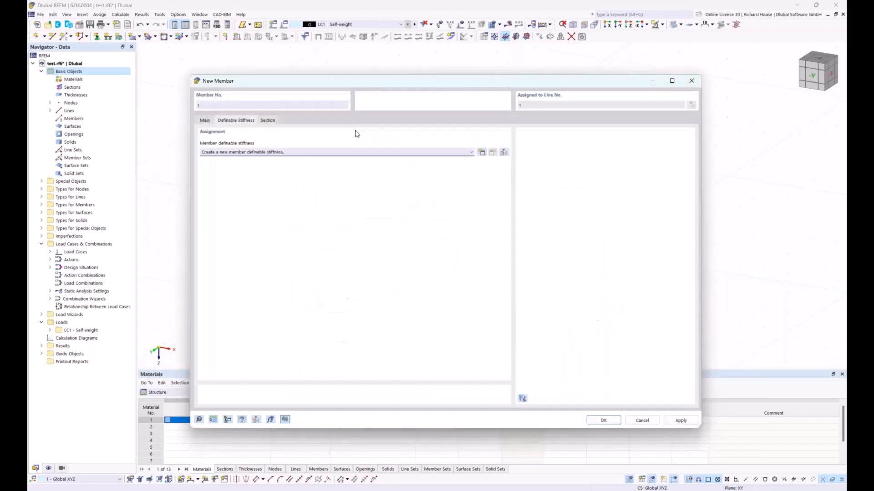
left_click(204, 122)
left_click(232, 142)
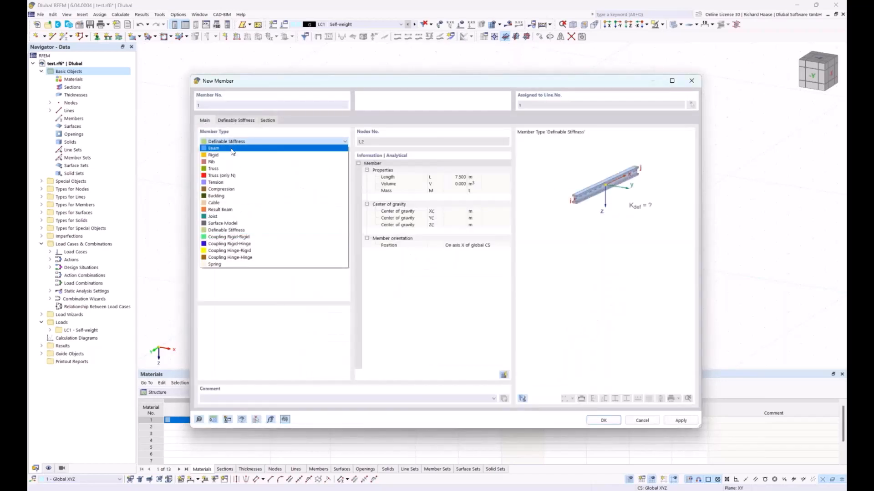
left_click(232, 148)
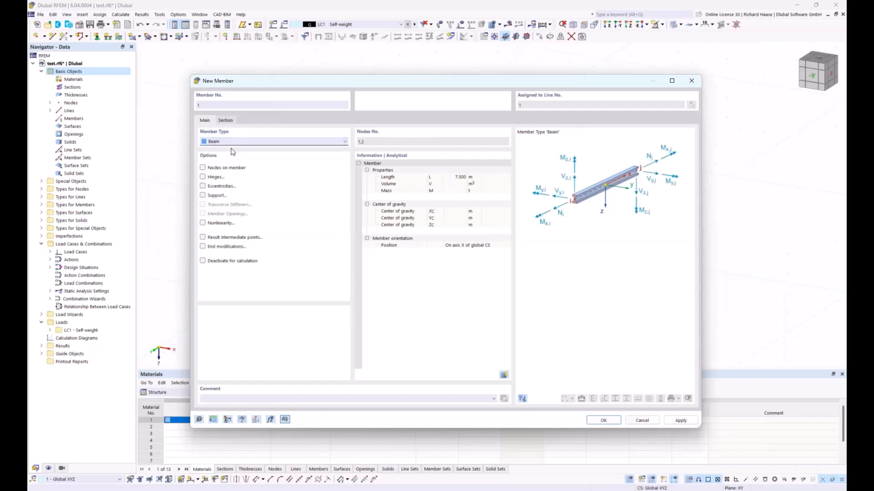
Select the HE 200 B standardized steel section (EN 10365:2017, ArcelorMittal) for the member start, with the library's region filter set to All
left_click(226, 120)
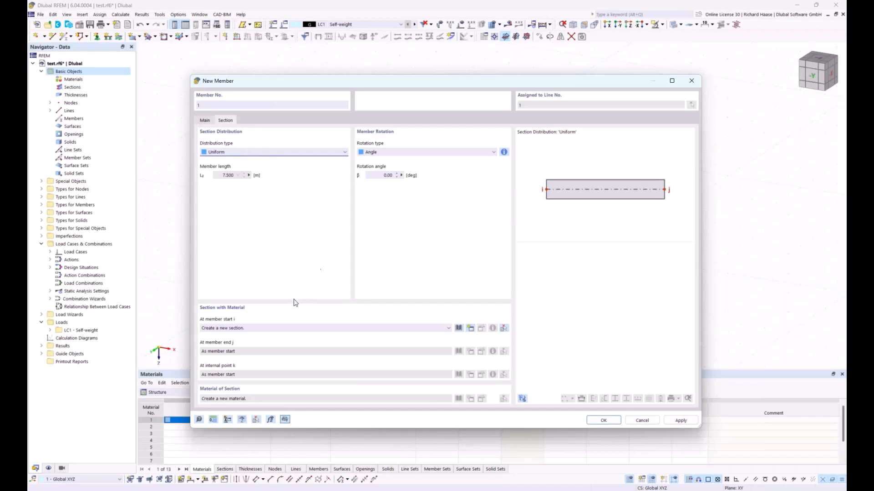
left_click(459, 328)
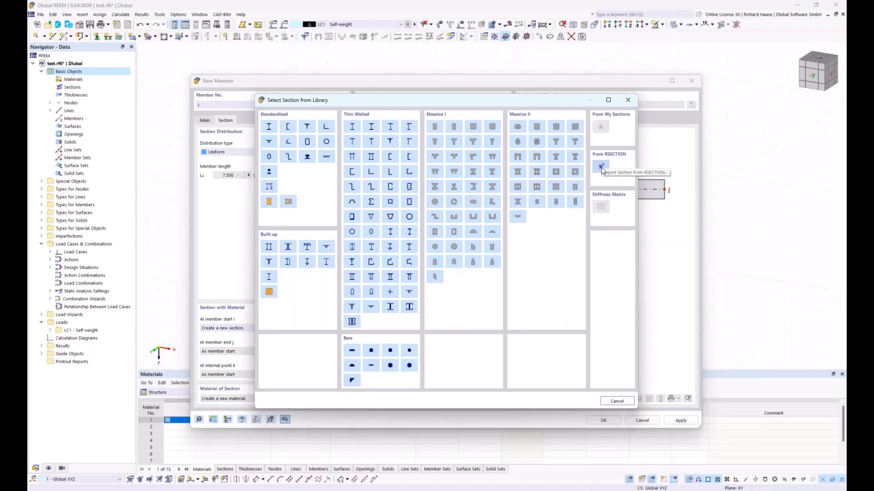
left_click(269, 127)
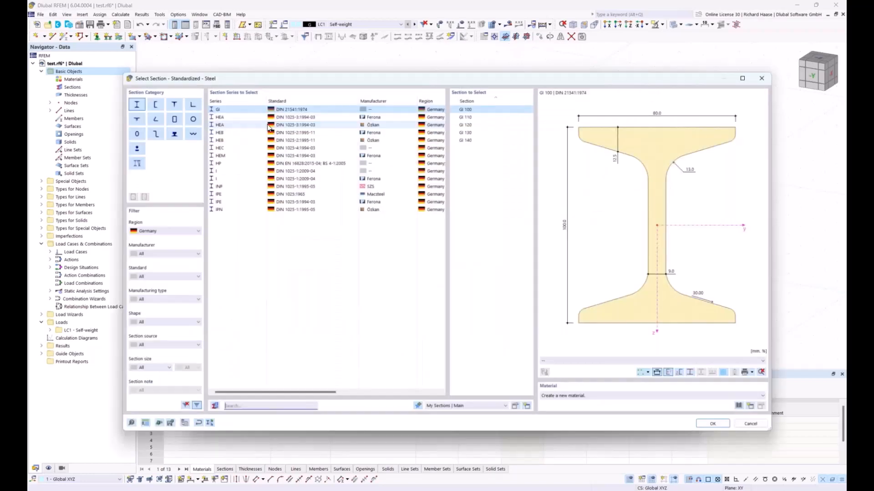
left_click(160, 230)
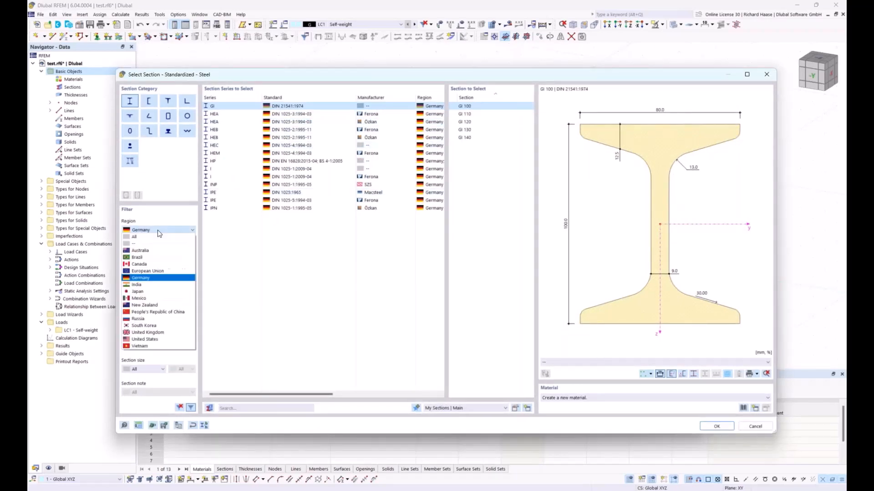
left_click(157, 240)
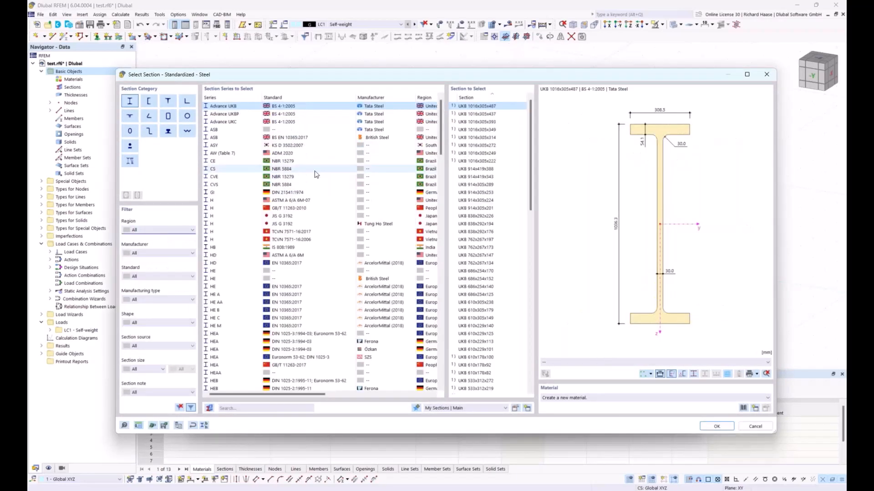
left_click(231, 313)
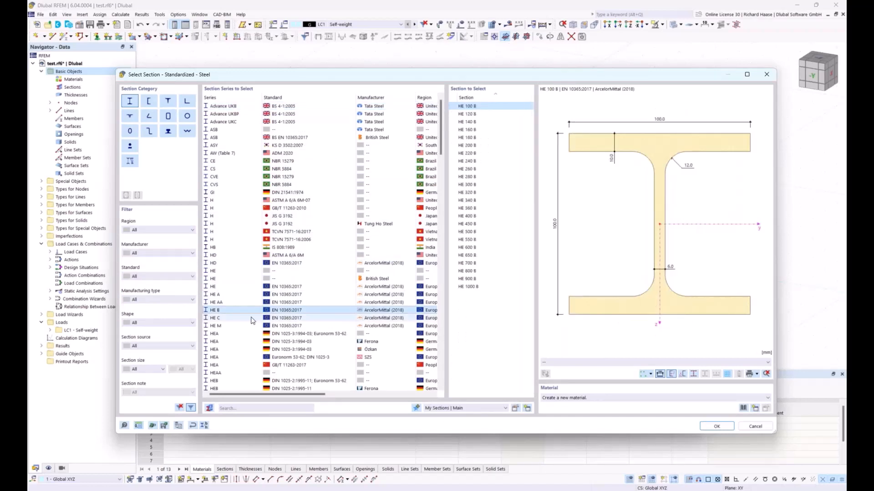
left_click(480, 147)
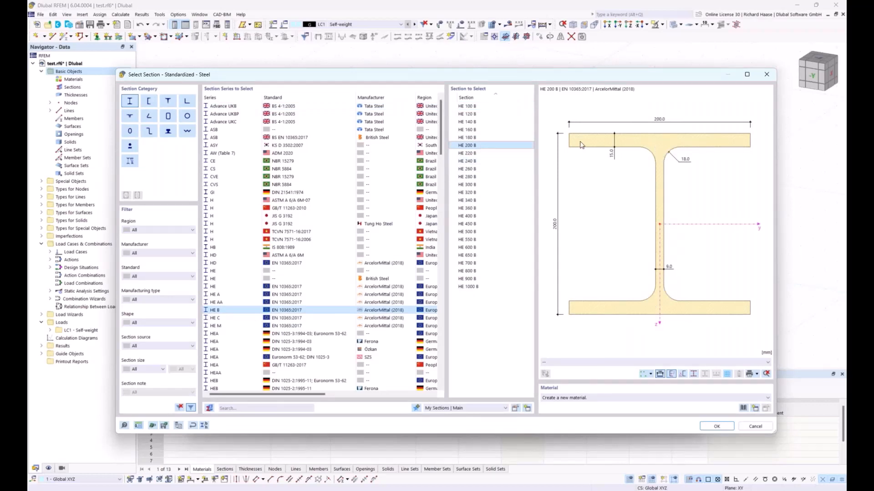
Create a new material for the section from the library: S355N steel, series Steel S, EN 10025-3:2004-11
left_click(573, 399)
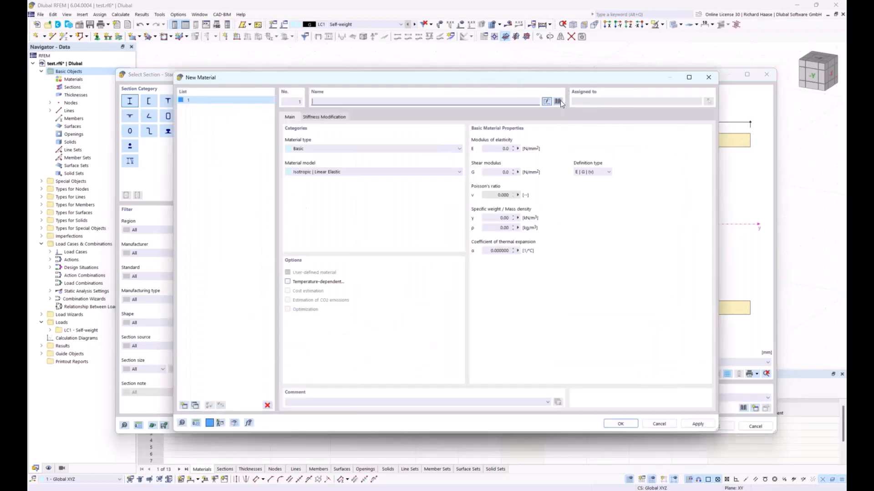
left_click(558, 101)
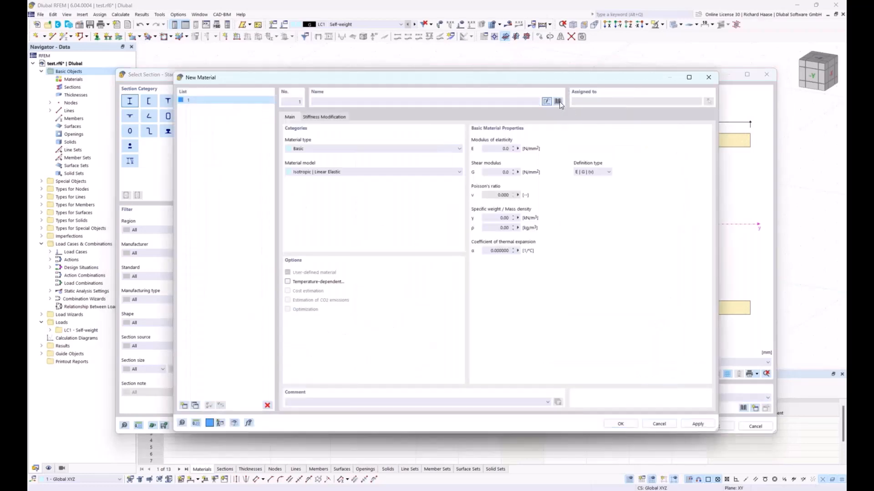
left_click(195, 132)
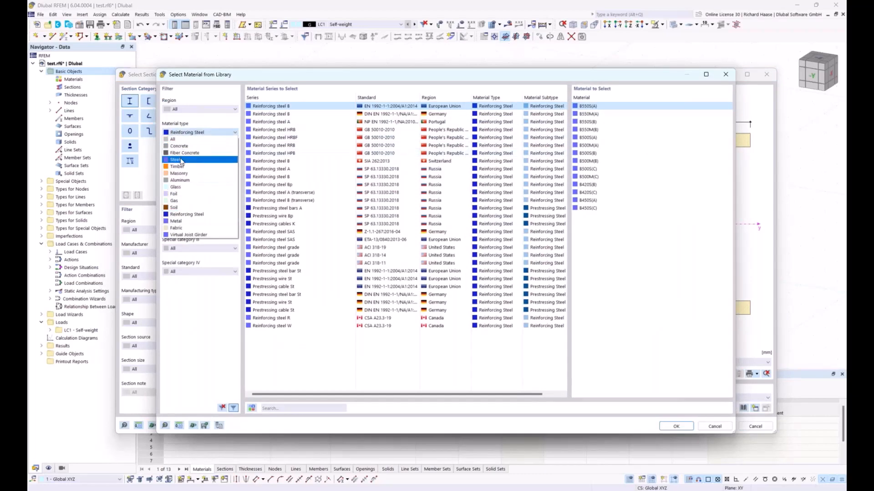
left_click(182, 161)
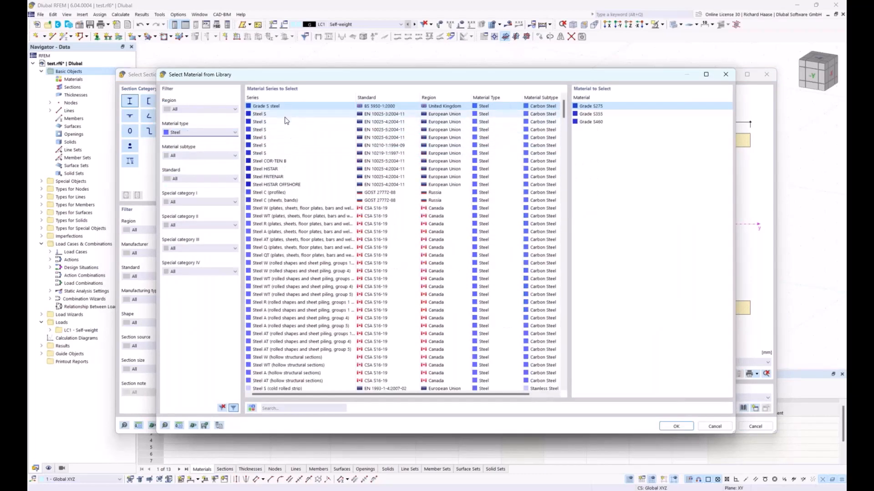
left_click(285, 117)
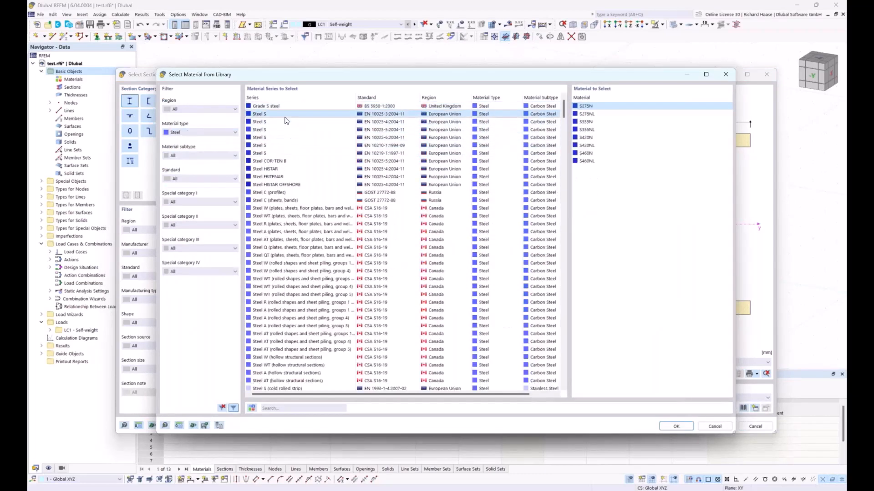
left_click(604, 122)
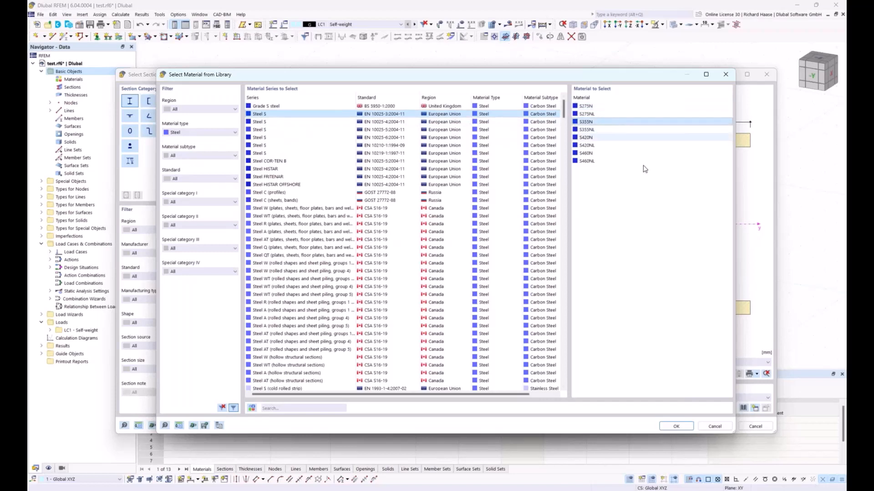
left_click(672, 426)
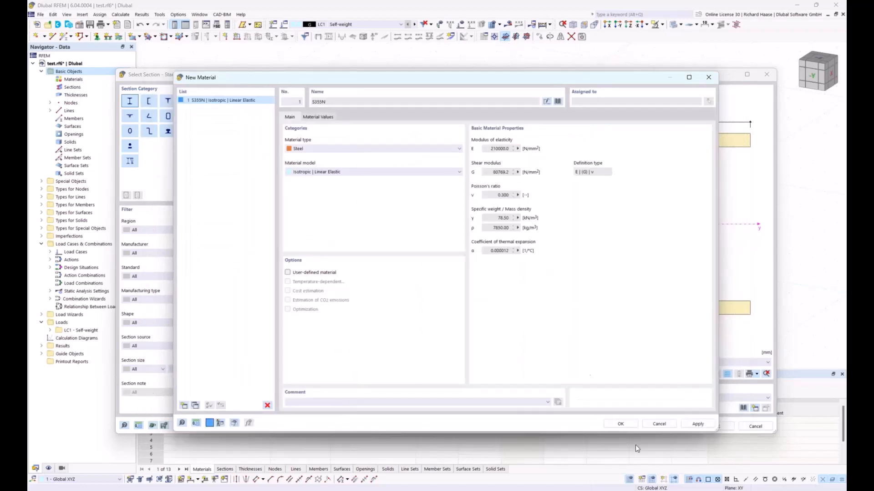
left_click(620, 424)
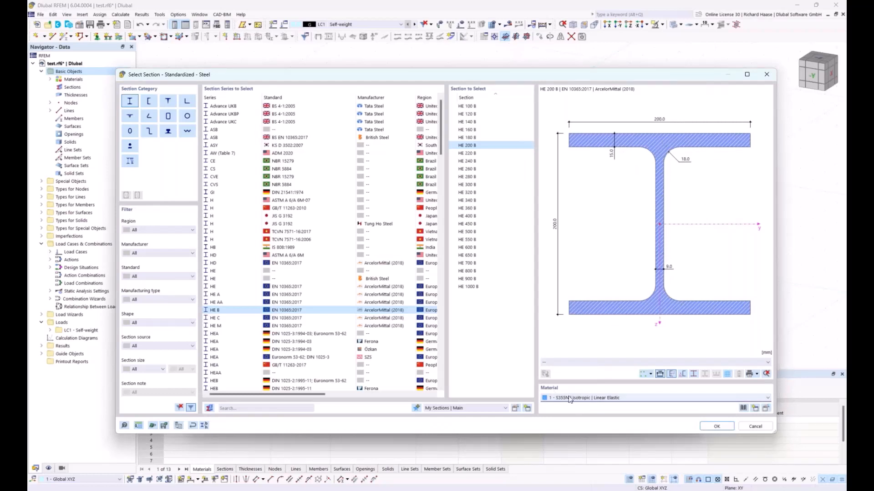
Accept the HE 200 B section with S355N for the member and apply the new member to the line
left_click(716, 427)
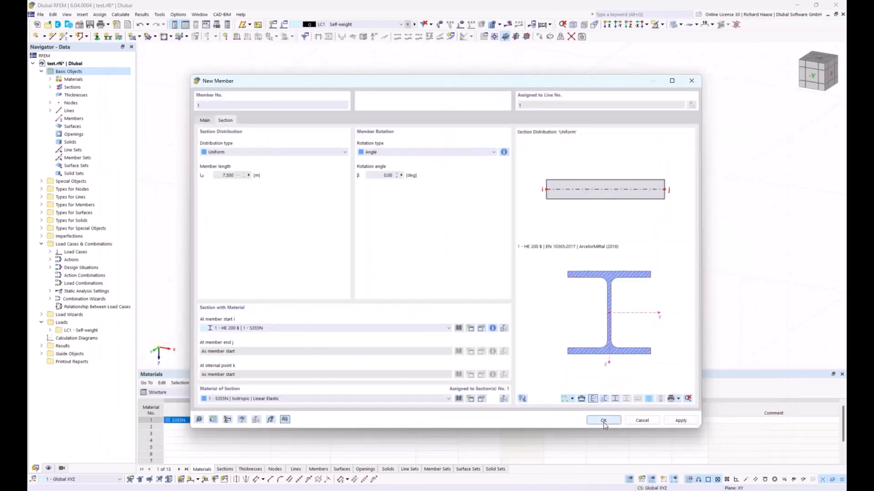
left_click(603, 421)
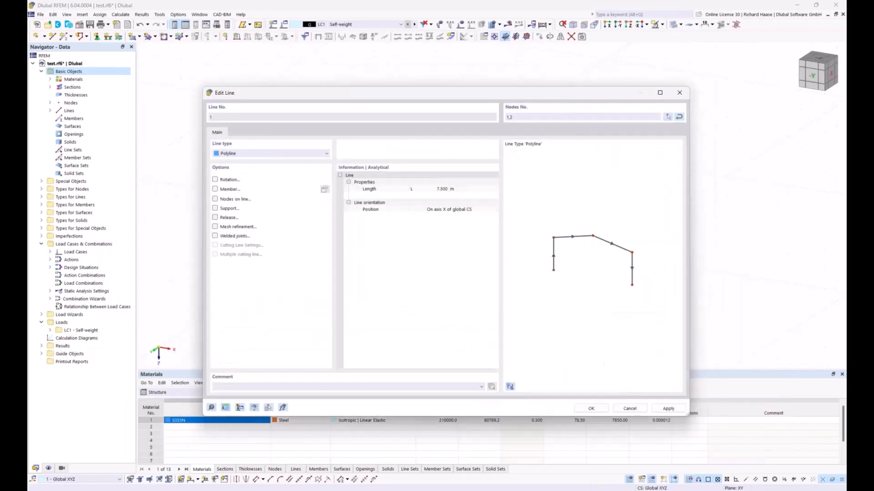
left_click(588, 409)
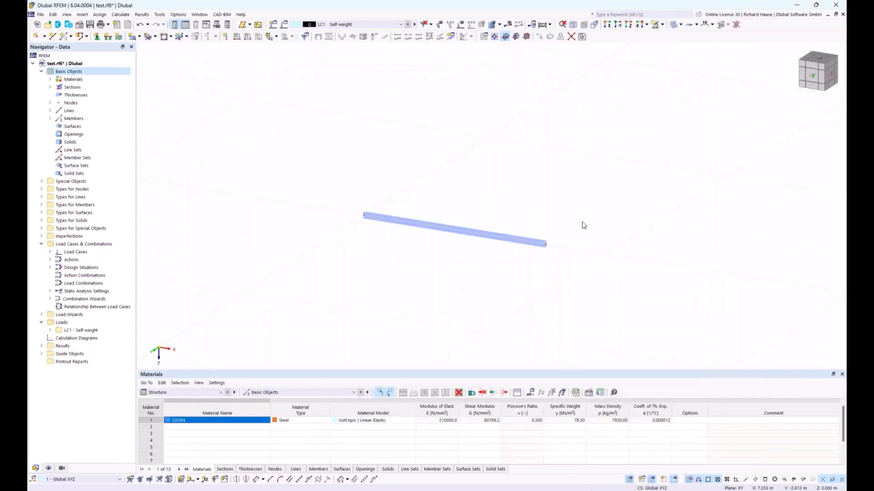
Examine the beam's shape in 3D from several angles and view the model's material entry in the navigator
scroll(527, 227, "up", 5)
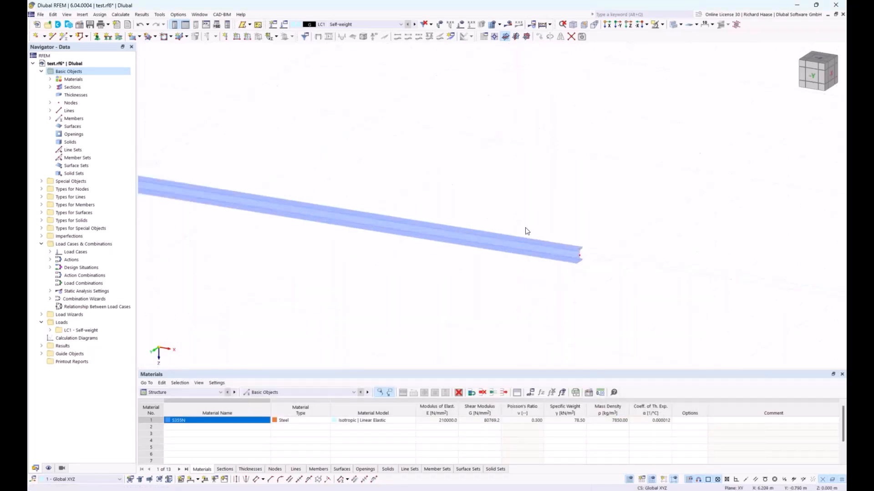
middle_click_drag(526, 228, 455, 191, "ctrl")
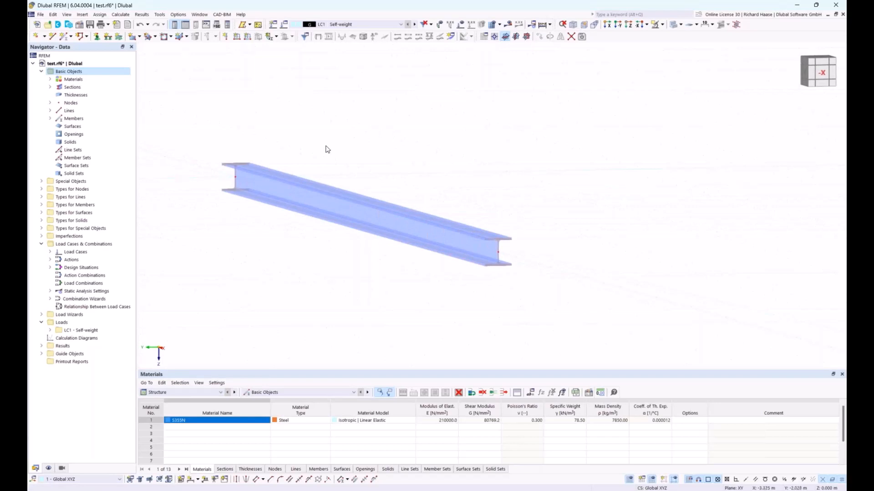
double_click(68, 79)
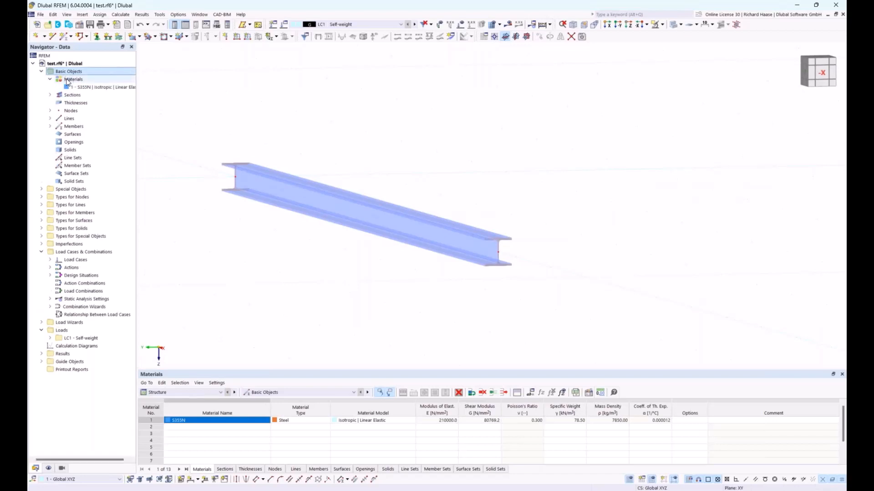
right_click(73, 79)
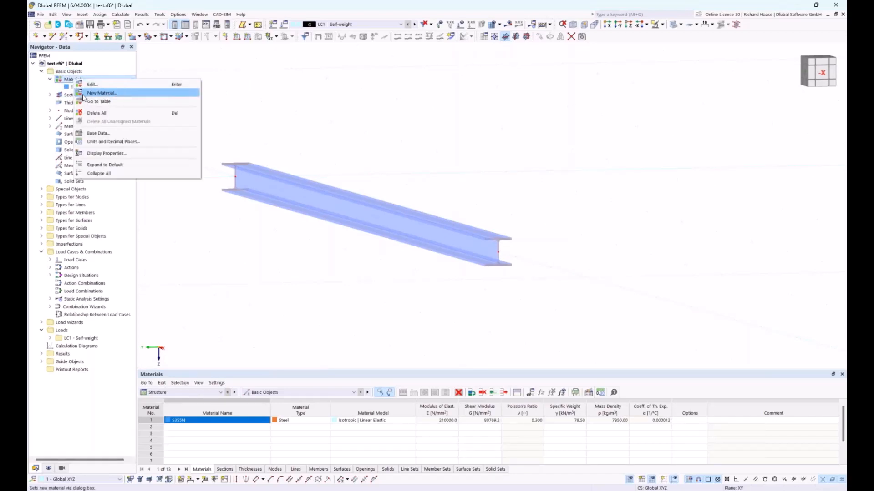
left_click(61, 79)
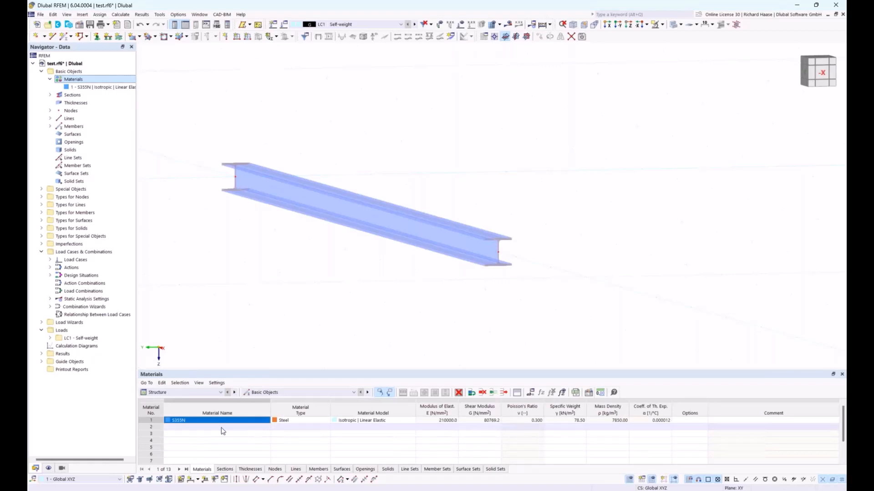
middle_click_drag(490, 190, 562, 205, "ctrl")
scroll(509, 196, "down", 3)
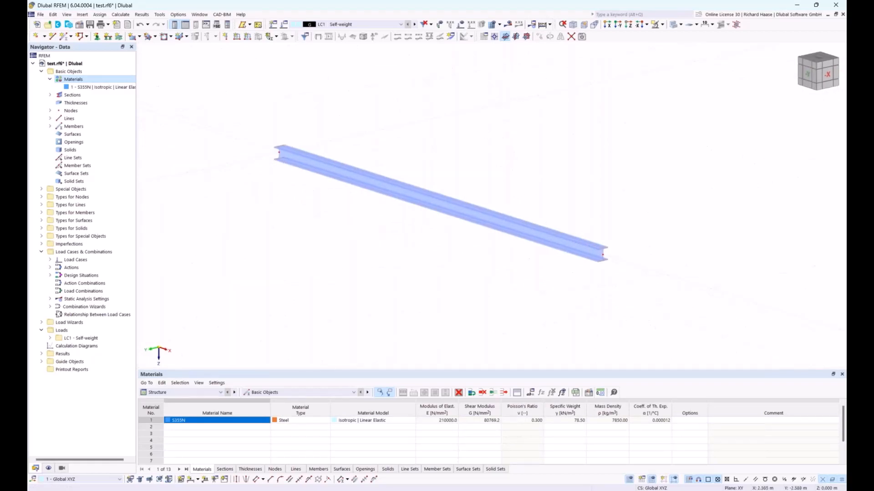
middle_click_drag(524, 163, 540, 177, "ctrl")
scroll(541, 170, "down", 2)
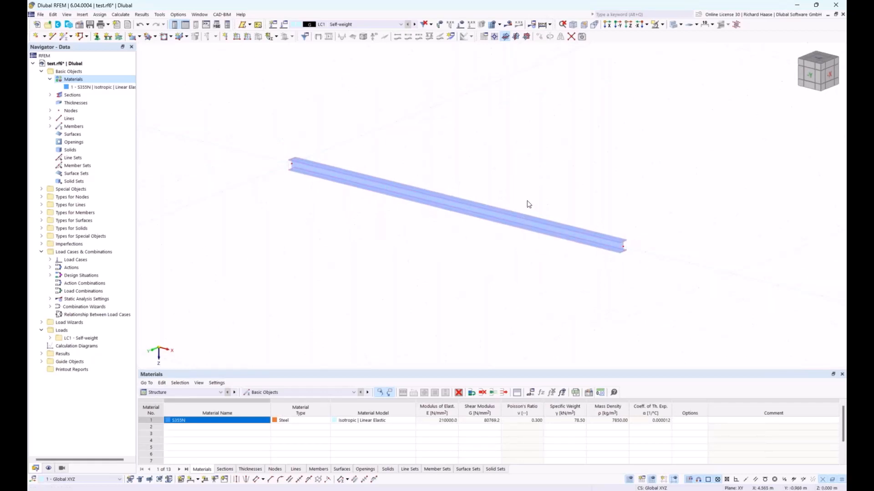
middle_click_drag(540, 168, 551, 172, "ctrl")
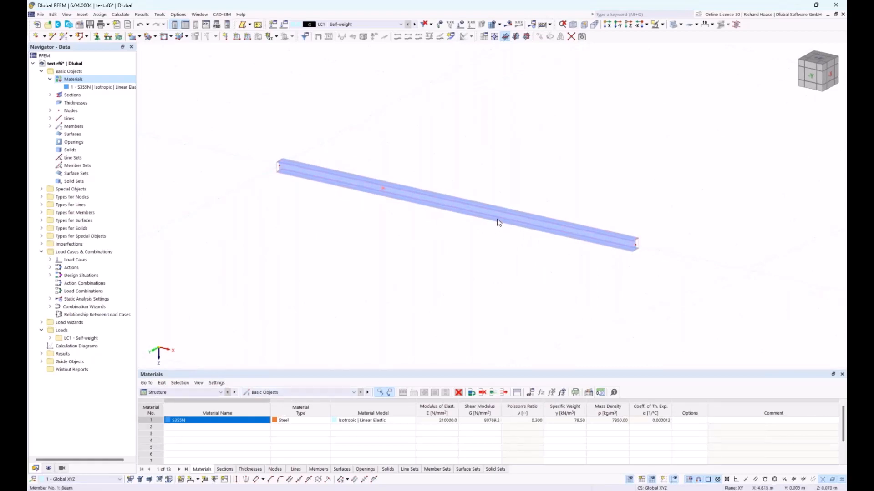
List the load types available under load case LC1 - Self-weight in the navigator
right_click(501, 219)
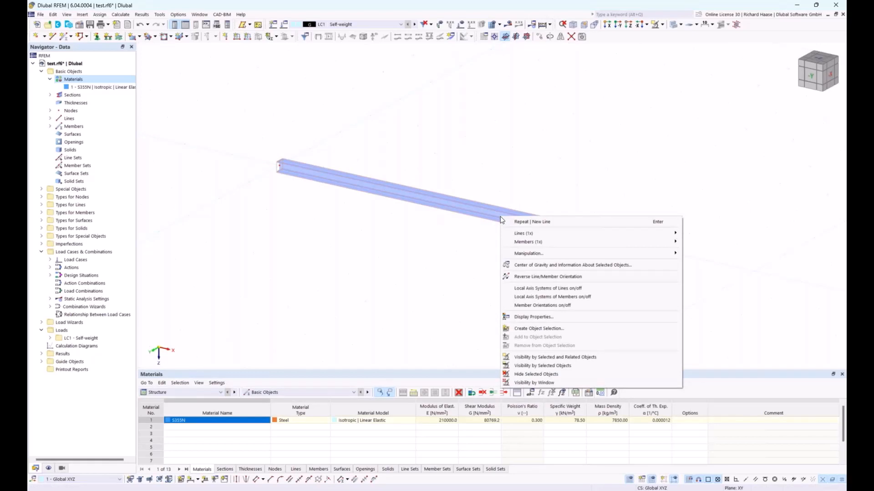
left_click(50, 338)
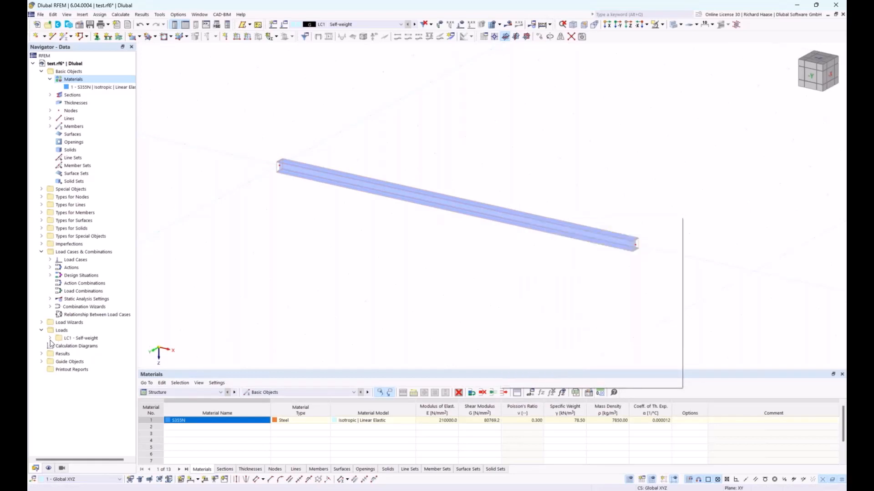
left_click(50, 338)
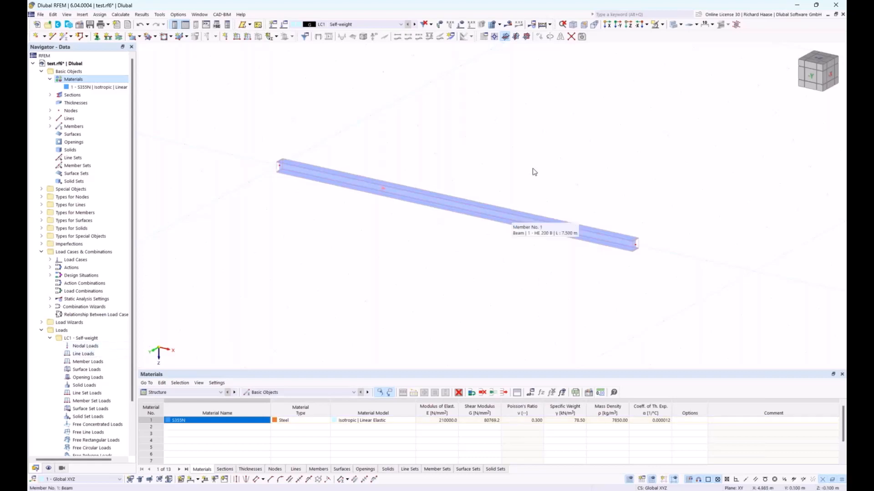
Try the solid and transparent model display modes and set the display to wireframe
left_click(673, 25)
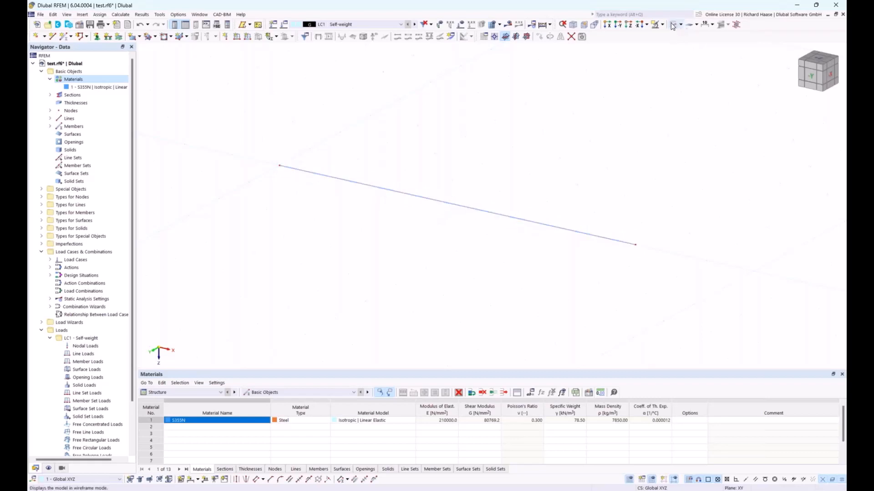
left_click(681, 25)
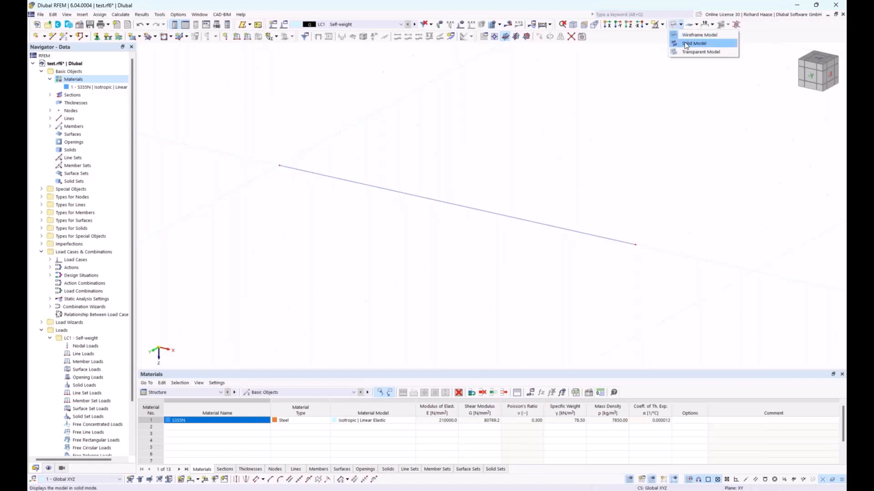
left_click(684, 43)
scroll(644, 244, "up", 2)
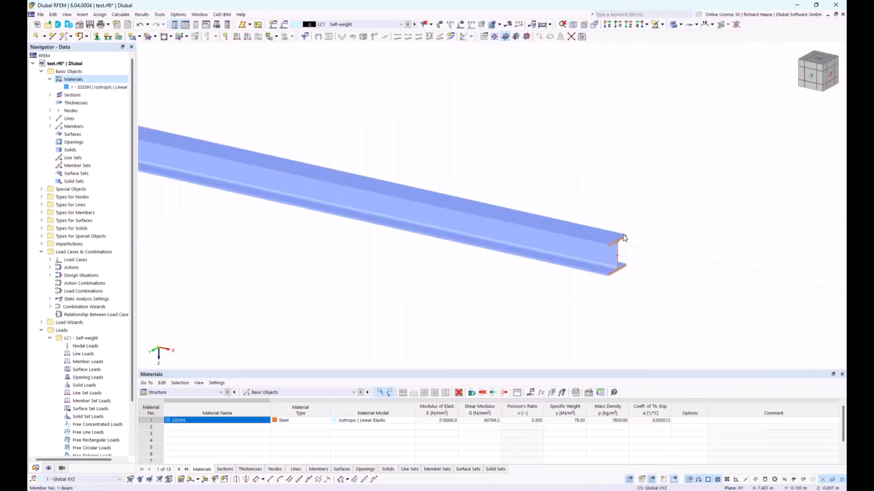
middle_click_drag(644, 244, 652, 268, "ctrl")
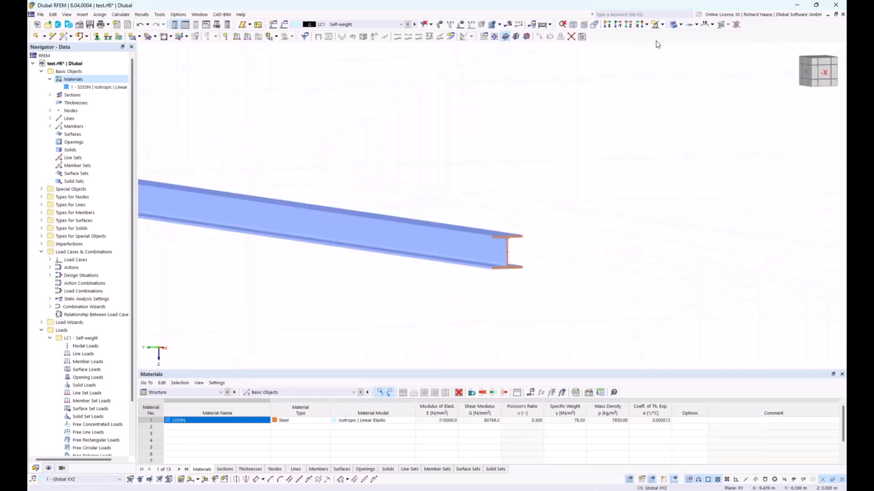
left_click(681, 26)
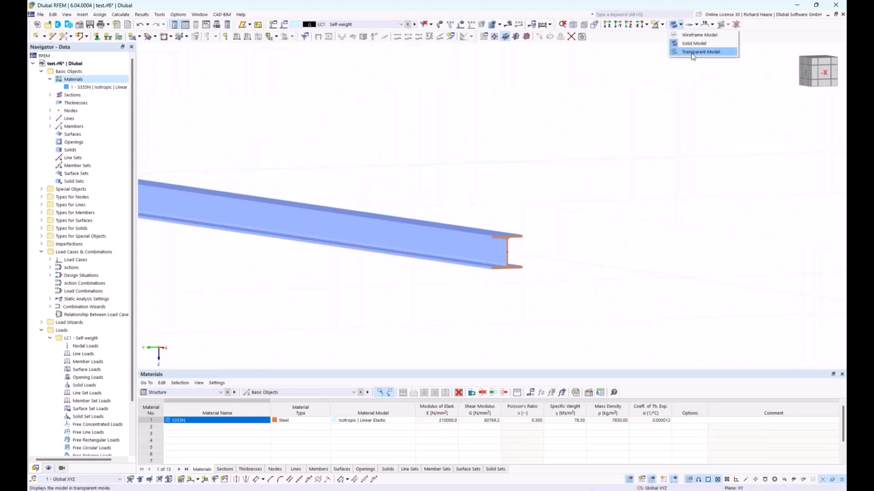
left_click(696, 54)
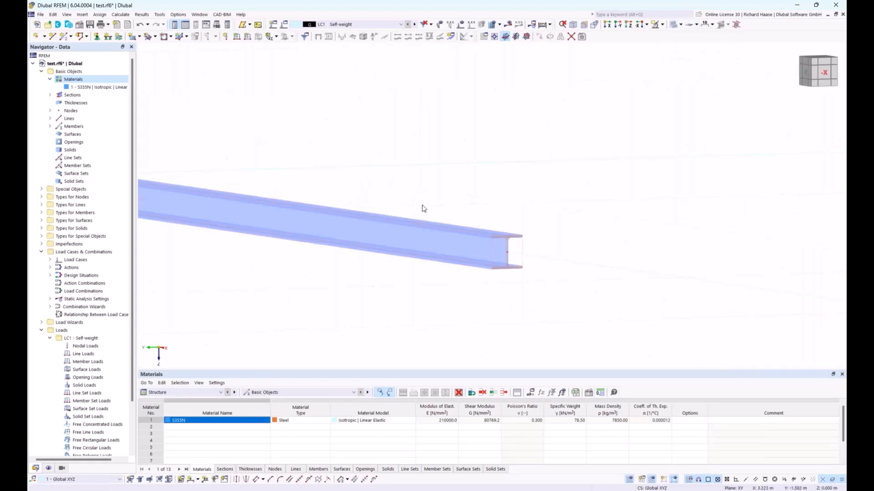
left_click(681, 25)
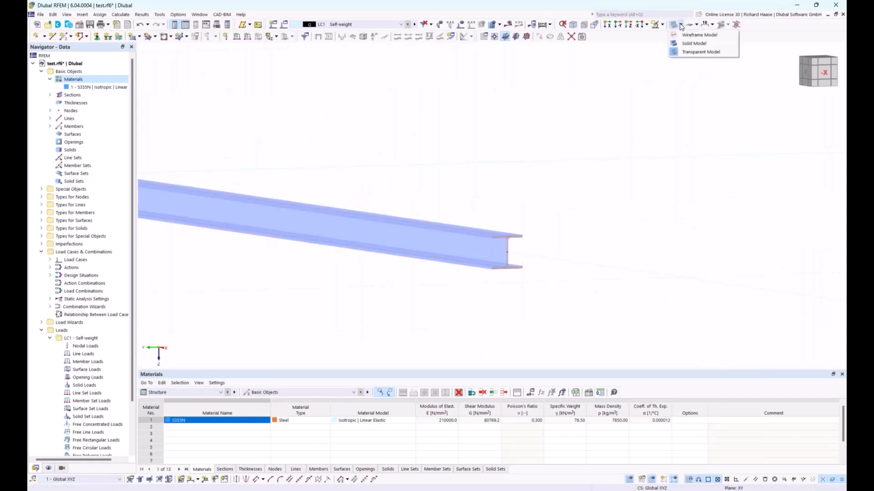
left_click(684, 34)
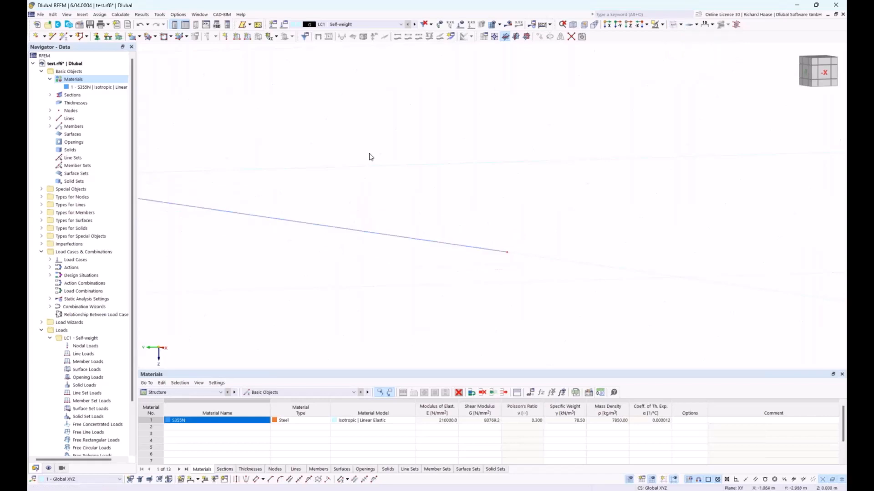
Divide the beam member by distance, placing the new node 4.5 m from the member start
middle_click_drag(368, 156, 529, 206)
scroll(417, 169, "down", 1)
scroll(542, 208, "down", 2)
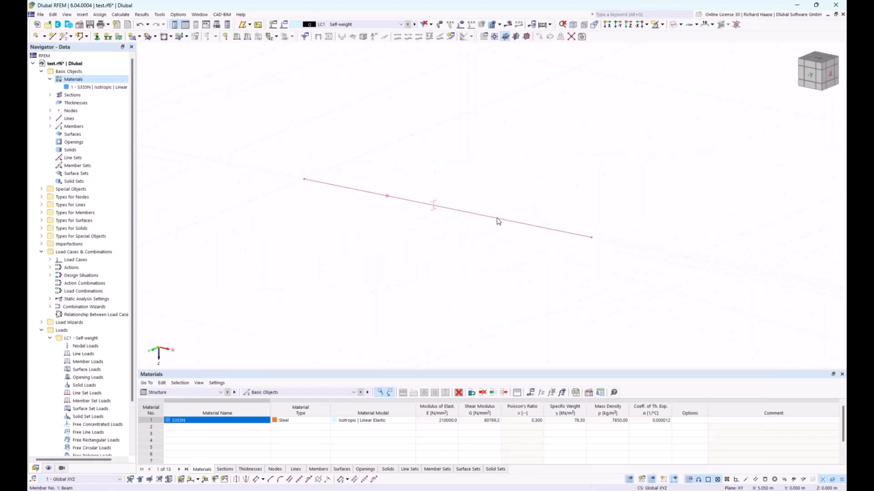
right_click(496, 221)
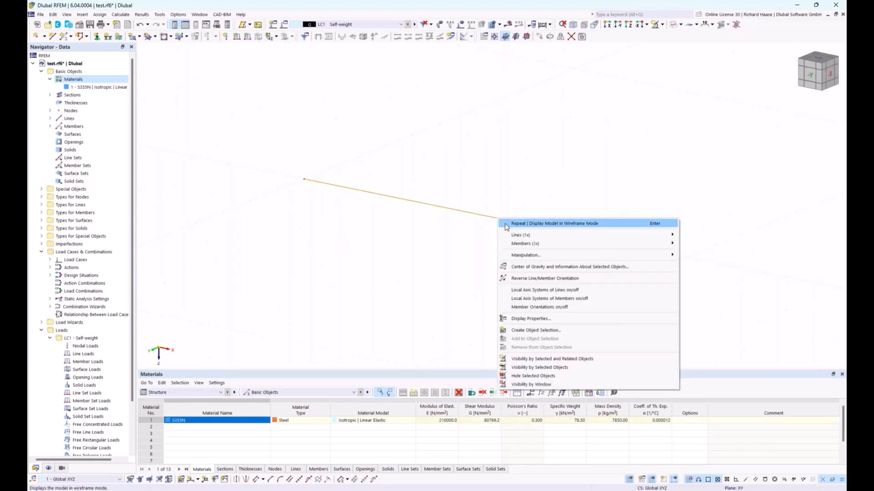
mouse_move(532, 248)
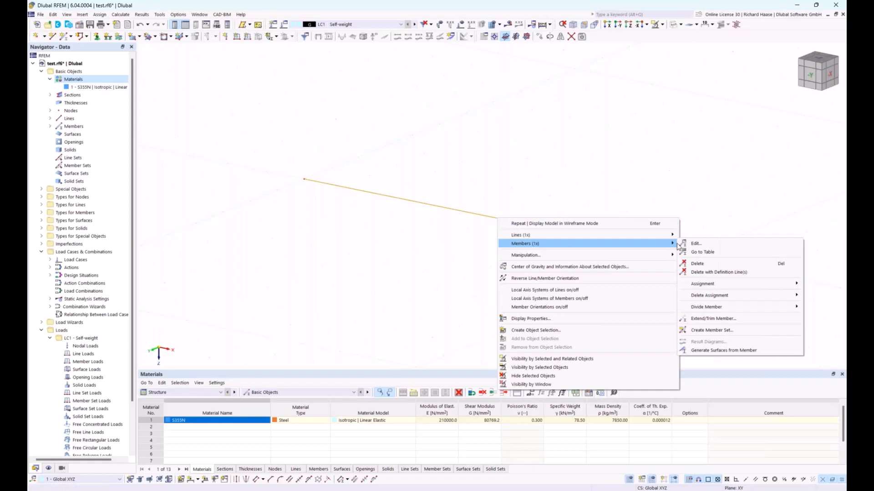
mouse_move(757, 312)
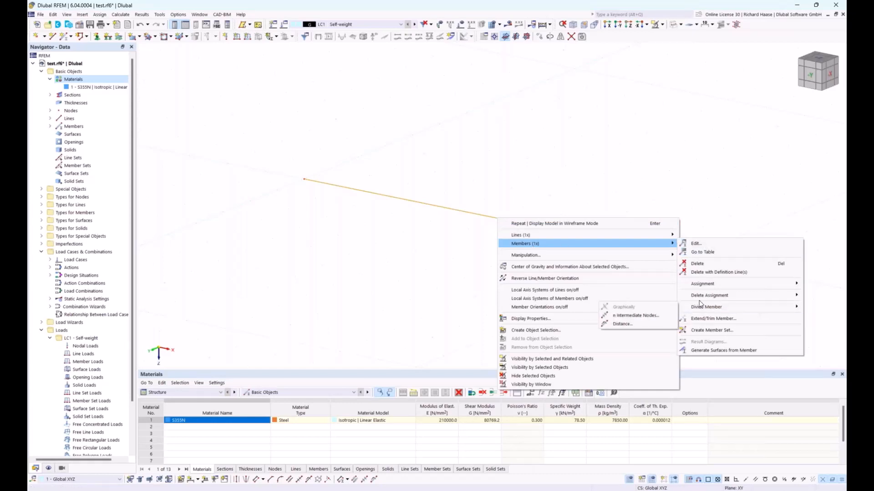
left_click(623, 324)
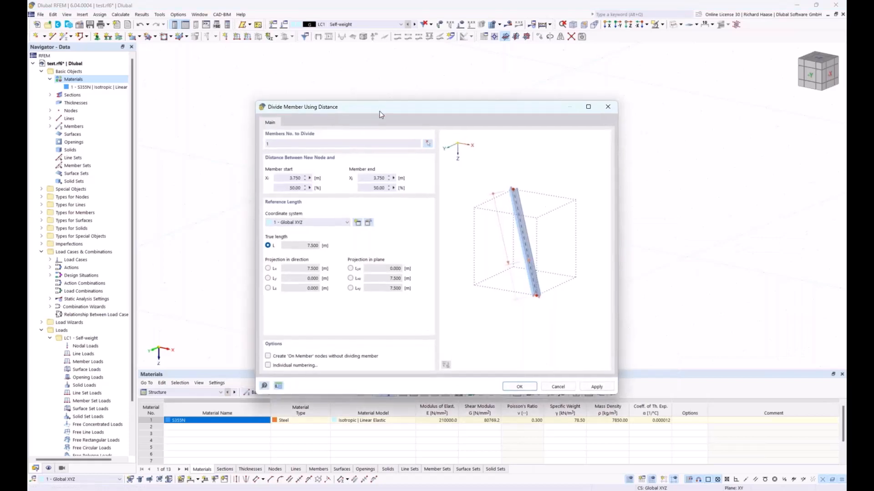
left_click_drag(378, 106, 412, 141)
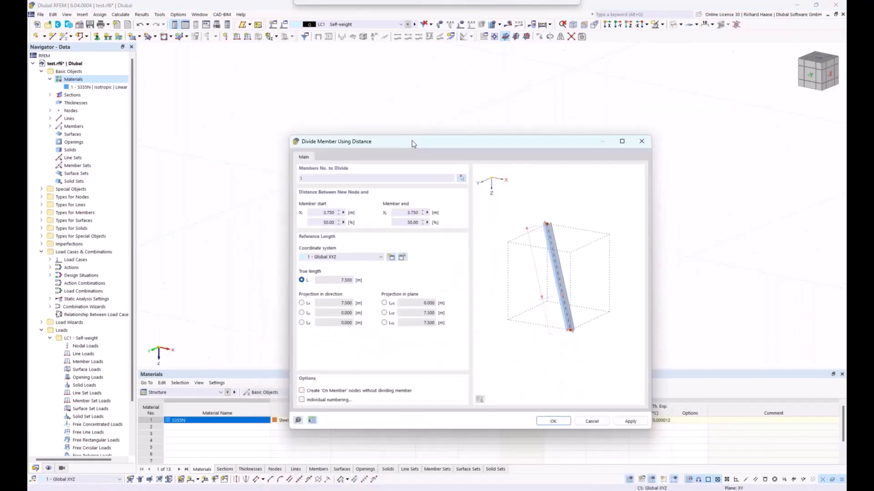
left_click(317, 214)
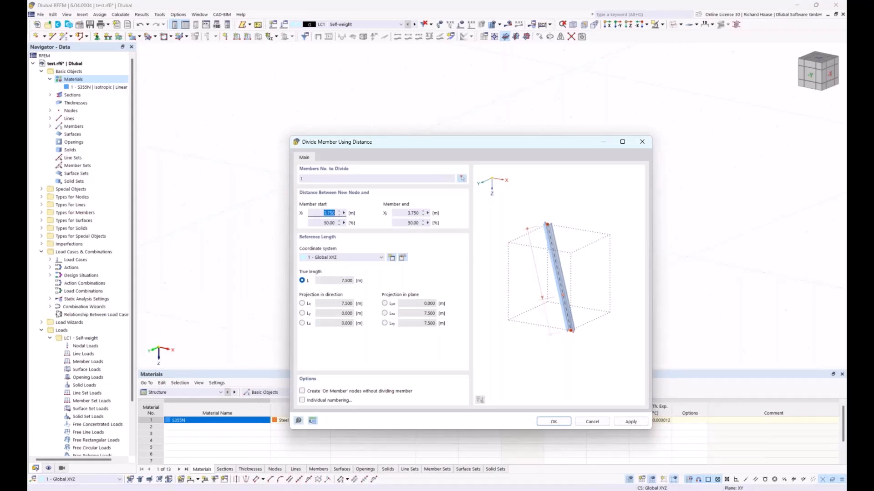
type("4.5")
left_click(554, 421)
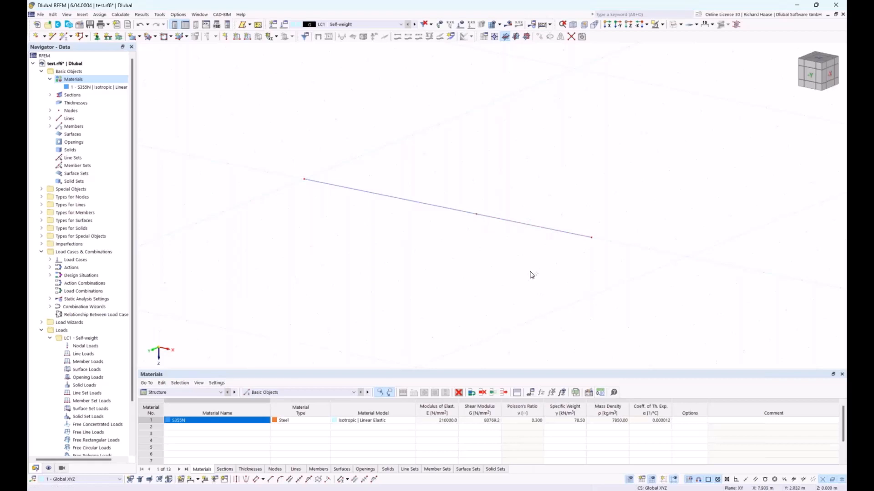
Edit the undivided member to enable nodes on member and define one at 4.5 m from its start, using absolute distances
double_click(488, 220)
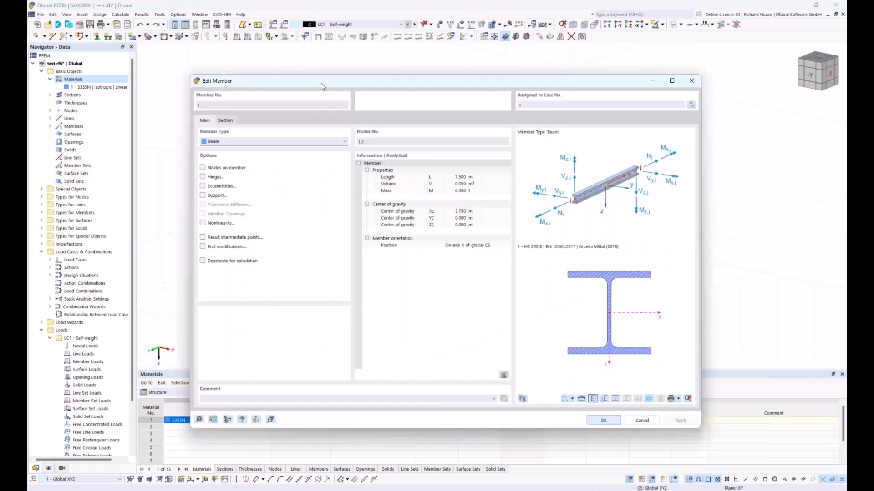
left_click_drag(321, 83, 339, 117)
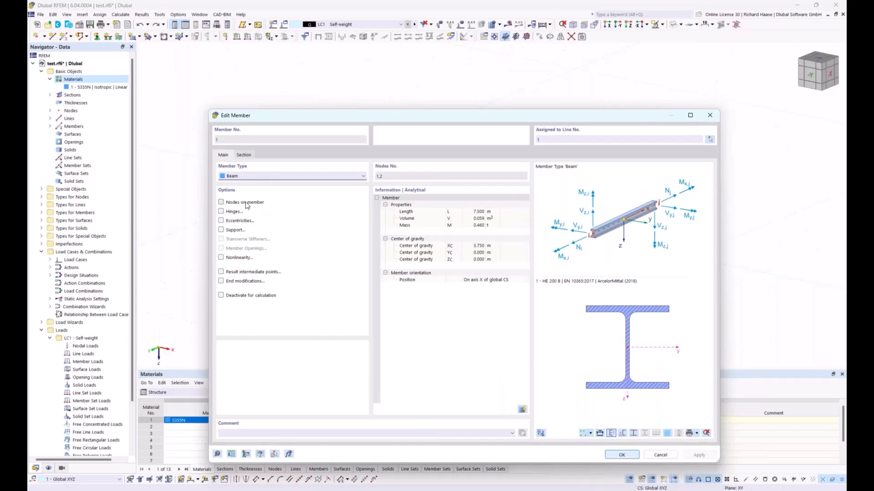
left_click(221, 202)
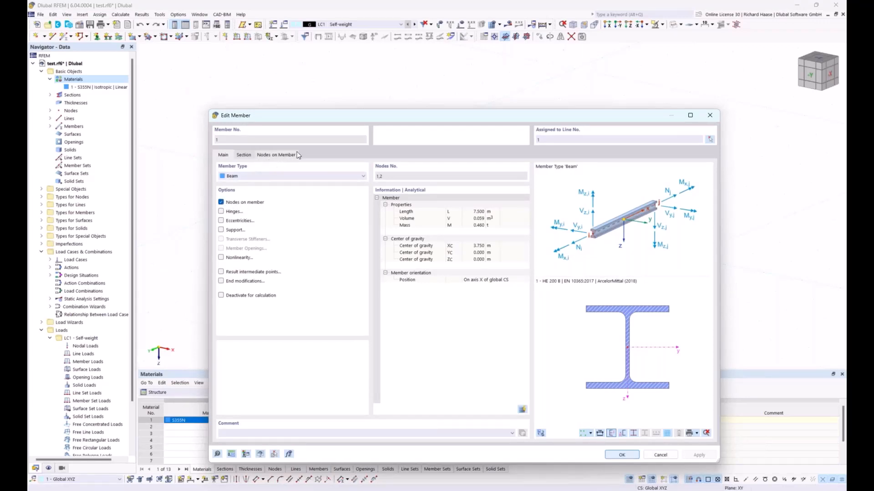
left_click(276, 156)
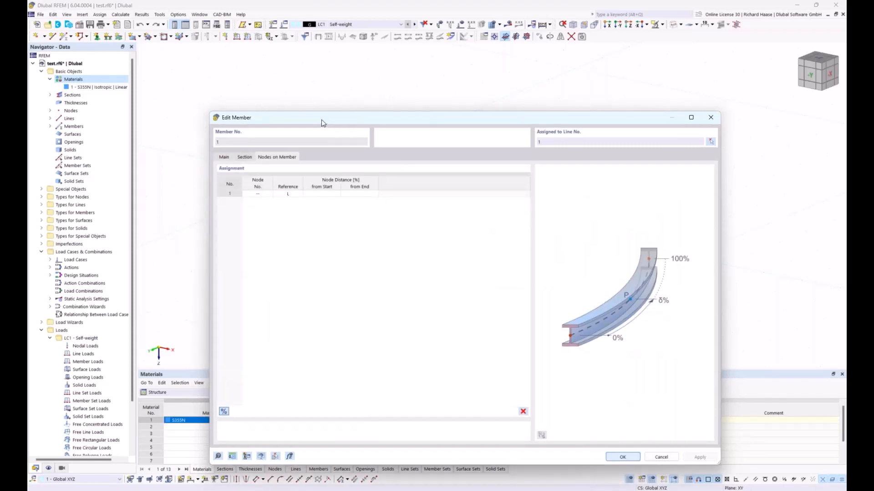
left_click_drag(321, 122, 329, 137)
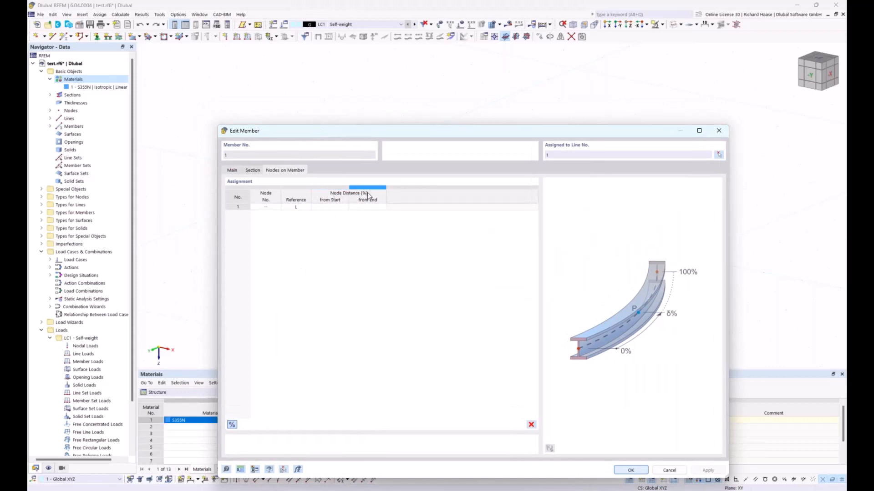
left_click(232, 426)
left_click_drag(417, 132, 448, 304)
left_click(359, 370)
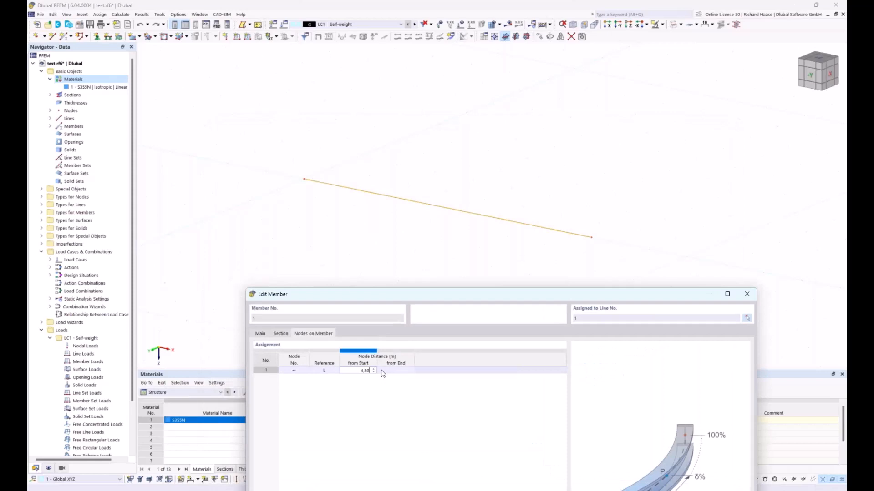
left_click_drag(414, 296, 376, 120)
left_click(616, 455)
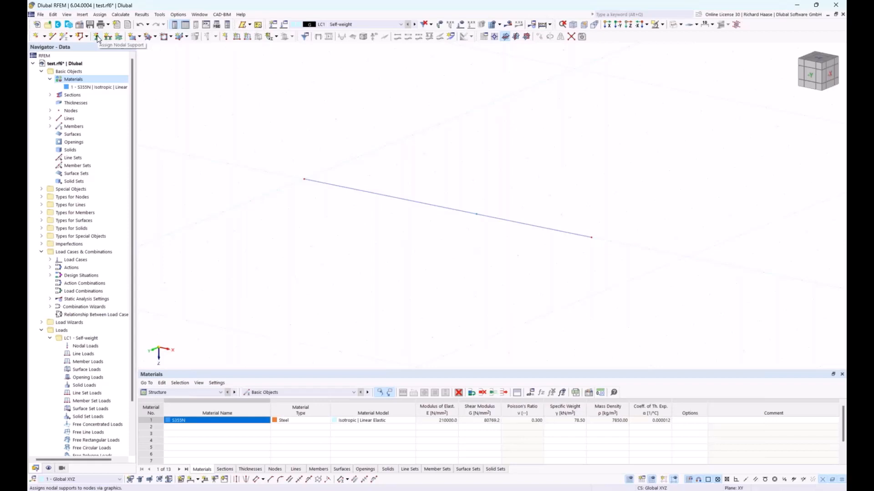
View the predefined nodal support types in the navigator
left_click(41, 198)
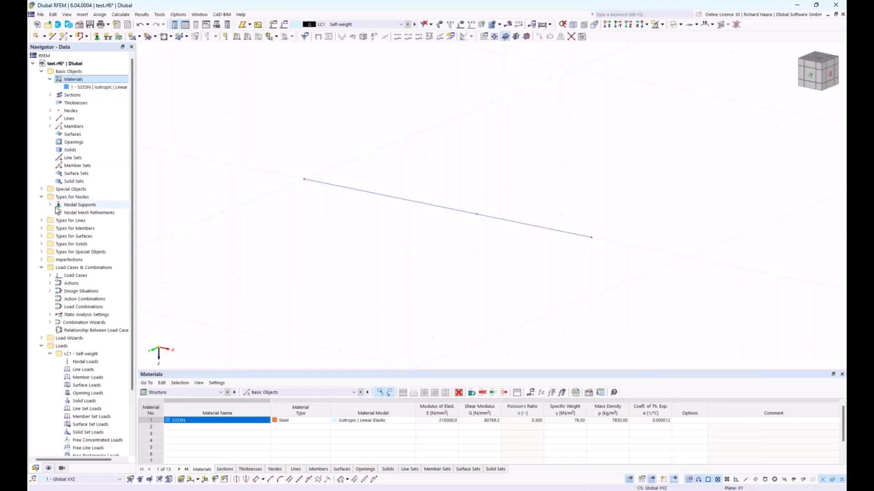
left_click(50, 205)
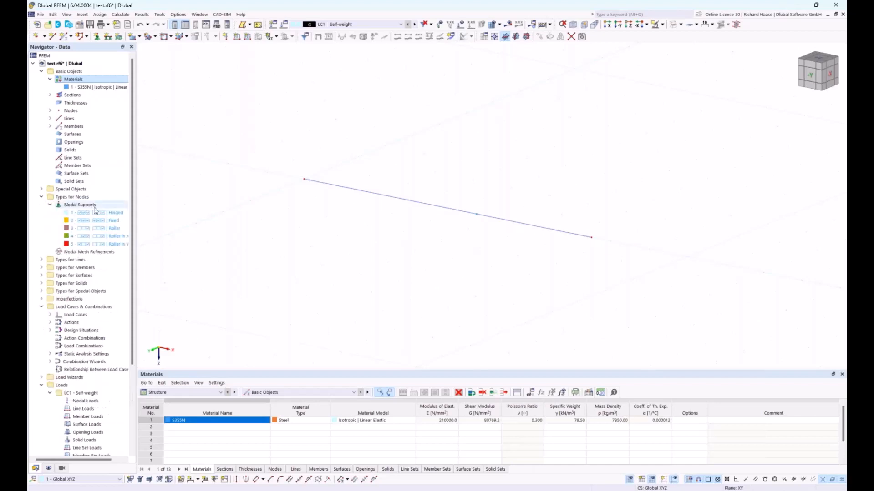
left_click(50, 205)
left_click(41, 197)
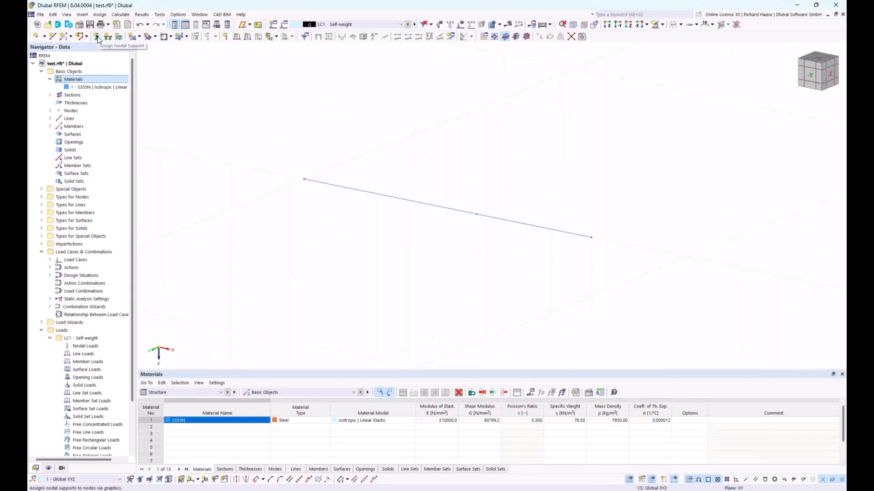
Change the model type in the base data to 2D | XZ | Plane Stress and accept the change
right_click(76, 64)
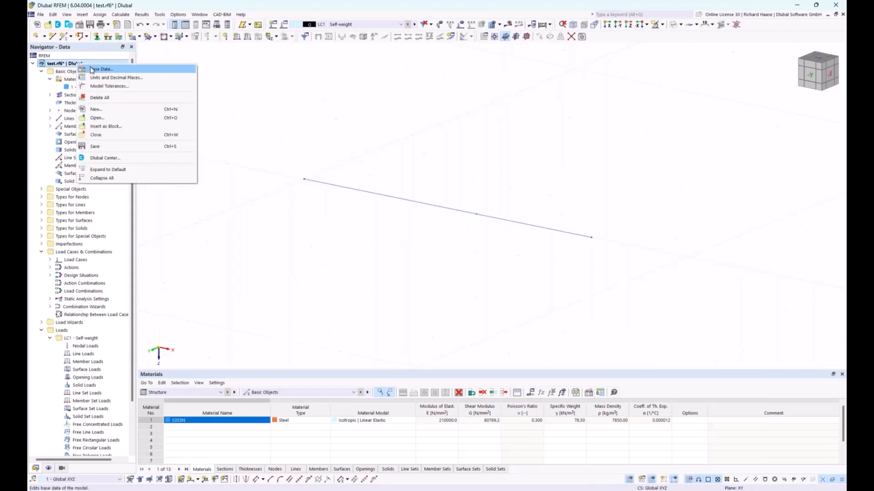
left_click(57, 65)
right_click(58, 65)
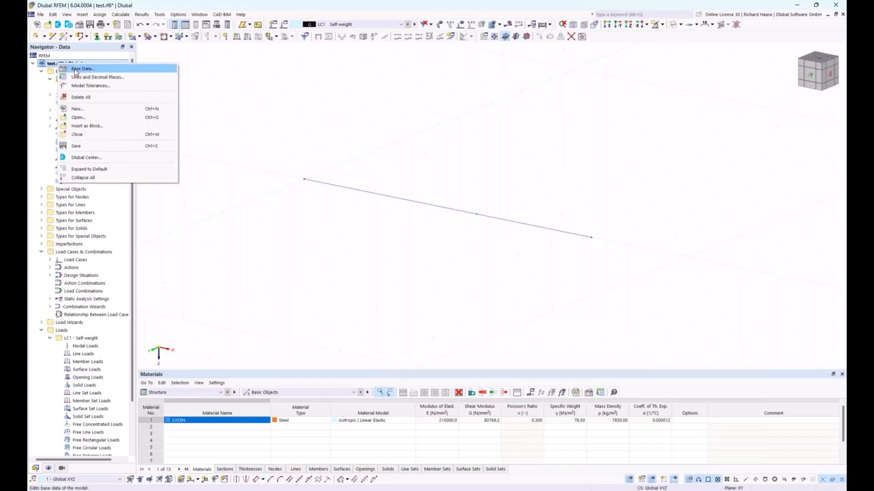
left_click(76, 69)
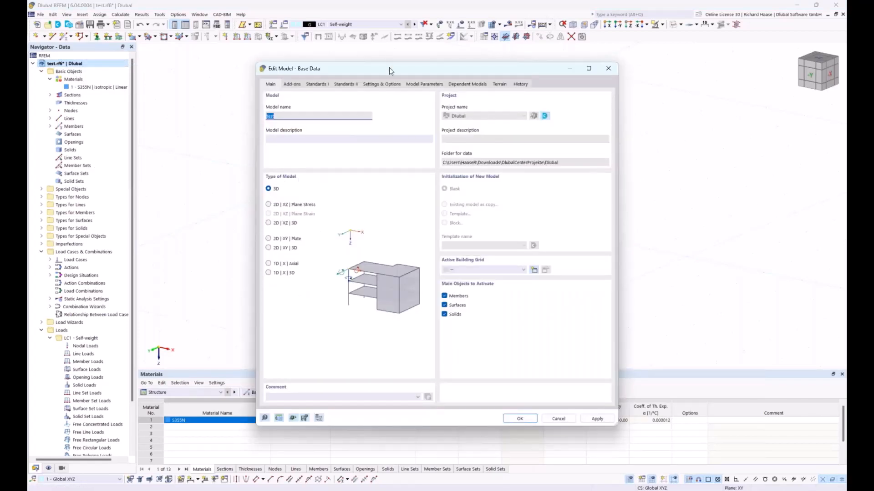
left_click_drag(389, 67, 542, 80)
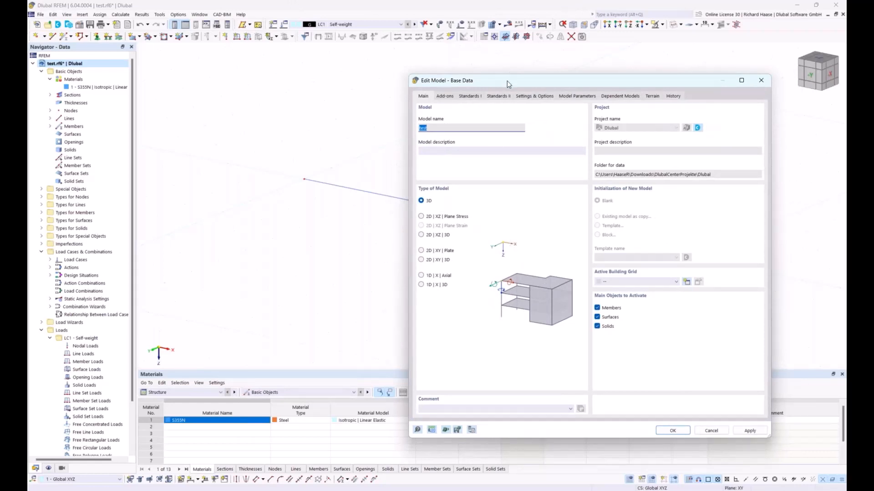
left_click_drag(507, 80, 341, 263)
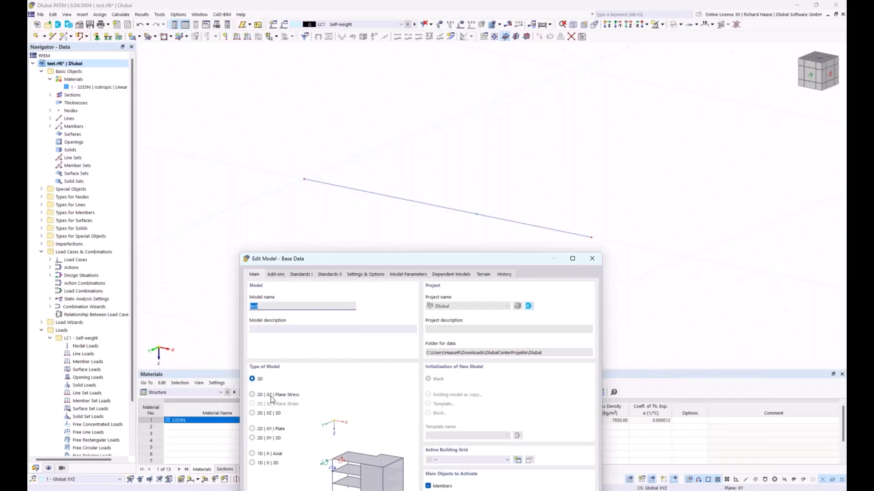
left_click(252, 395)
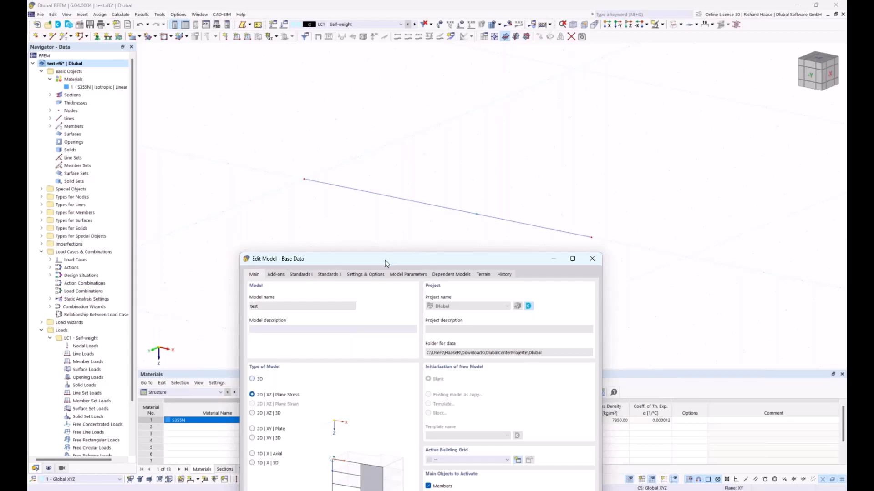
left_click_drag(385, 260, 372, 92)
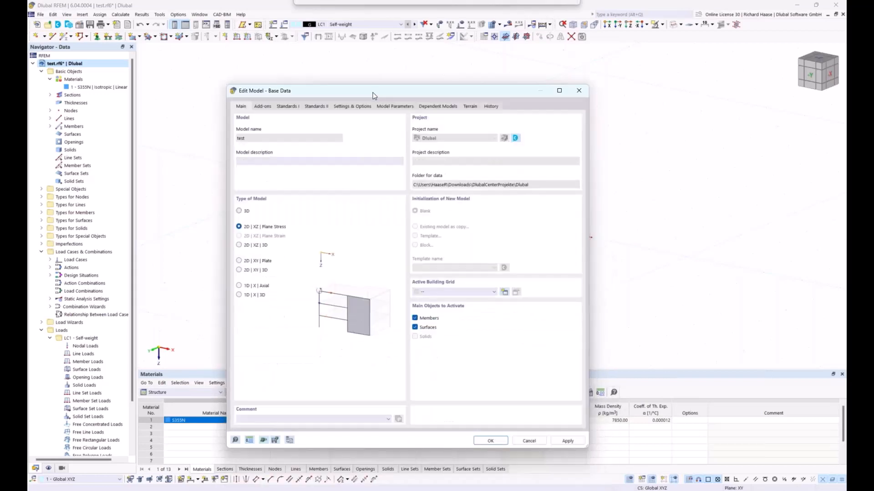
left_click(485, 443)
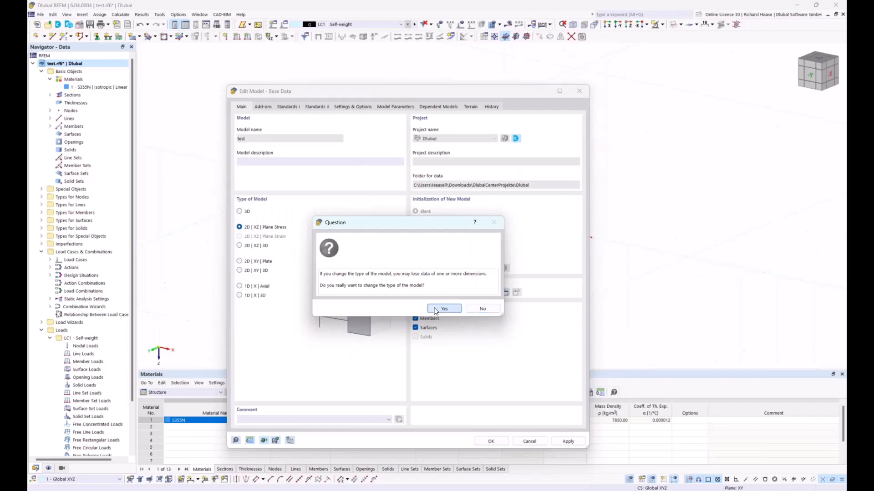
left_click(435, 309)
left_click(444, 316)
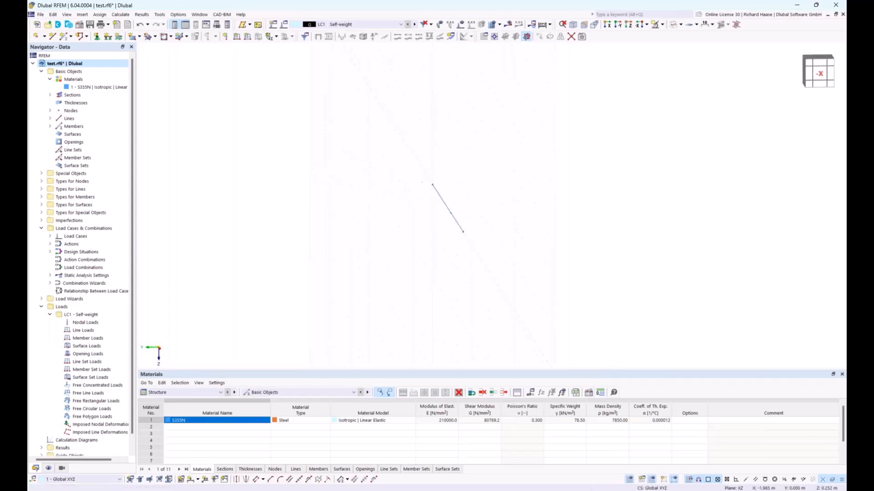
Create a new nodal support with translations uX and uZ fixed and rotation φY free
middle_click_drag(425, 181, 522, 190, "ctrl")
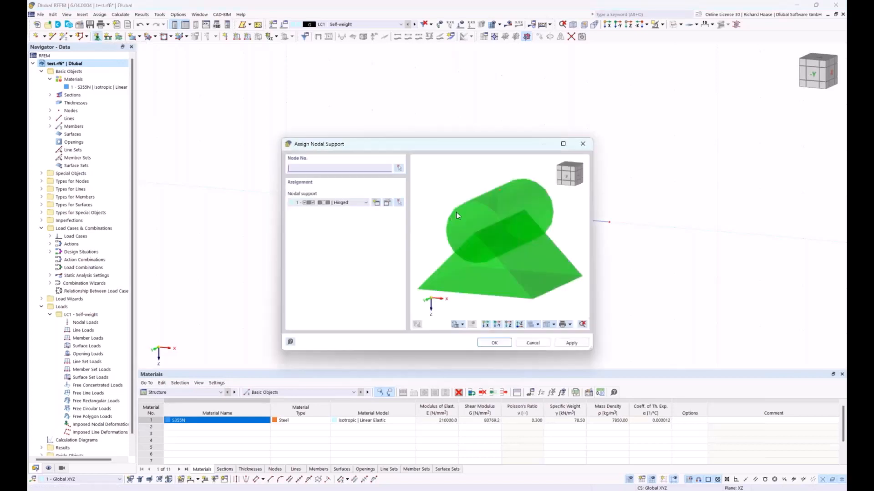
left_click(377, 203)
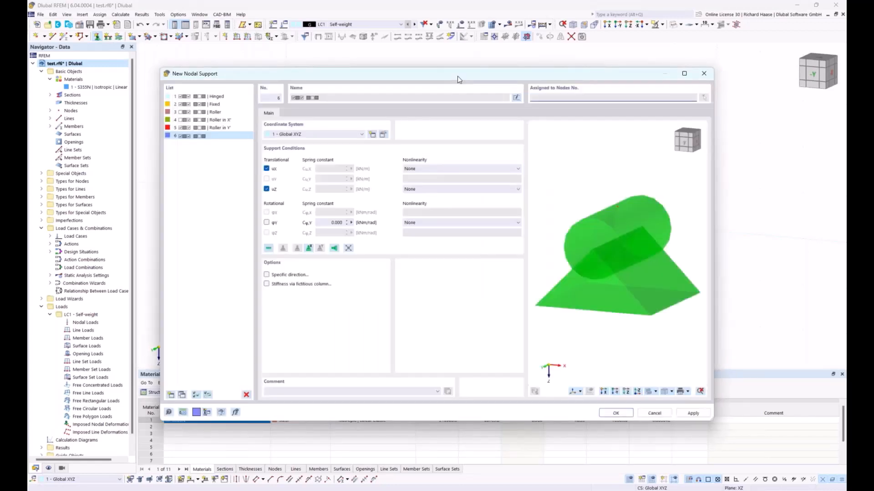
left_click_drag(457, 76, 474, 101)
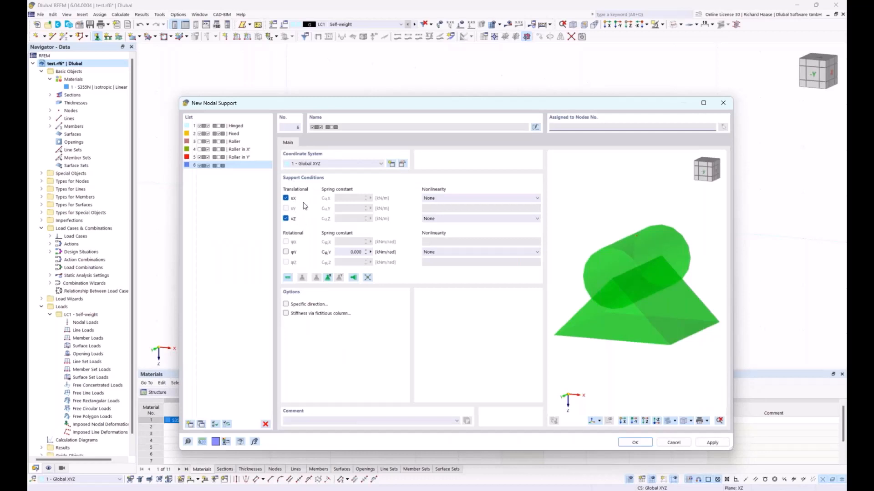
left_click(627, 445)
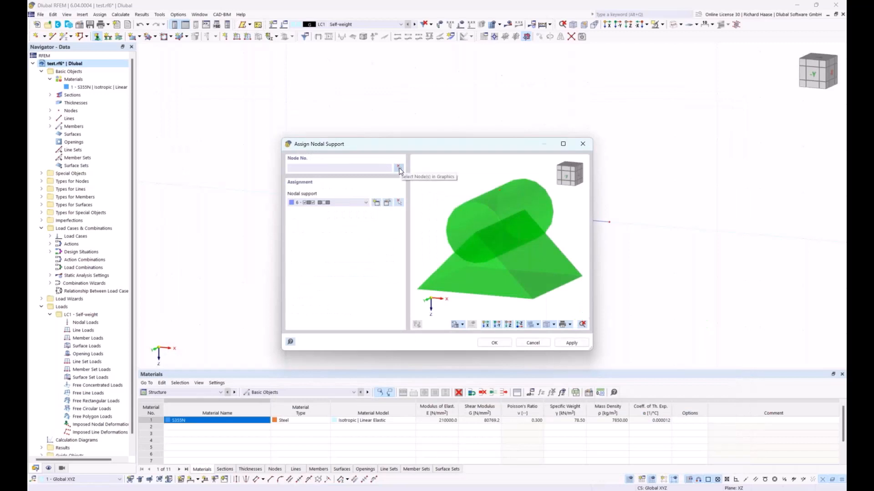
Assign the new nodal support to node 1 at the beam's start
left_click(399, 169)
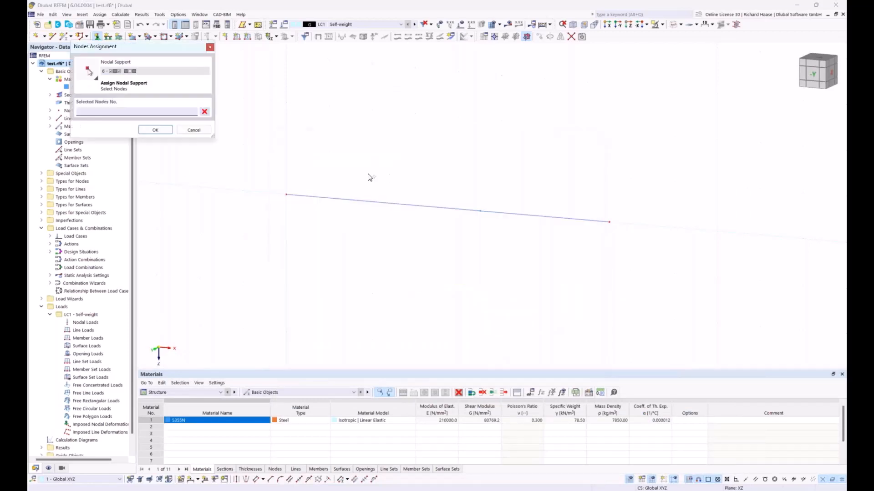
left_click(286, 195)
left_click(155, 131)
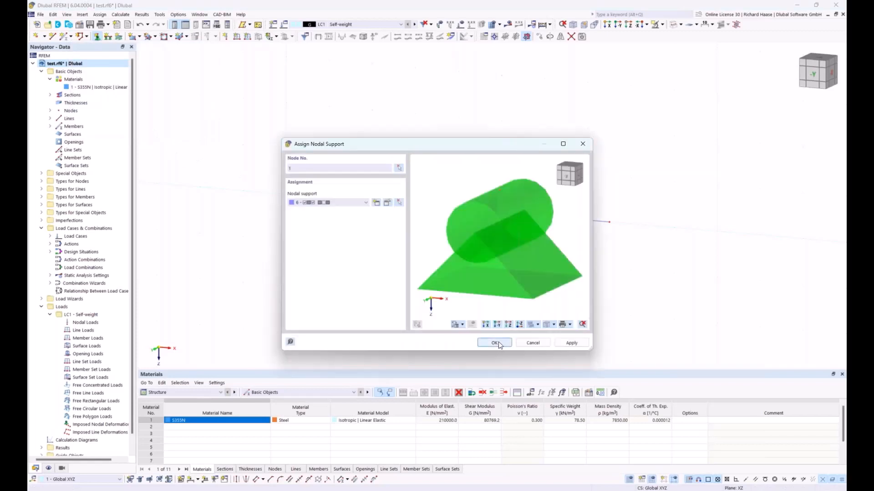
left_click(498, 342)
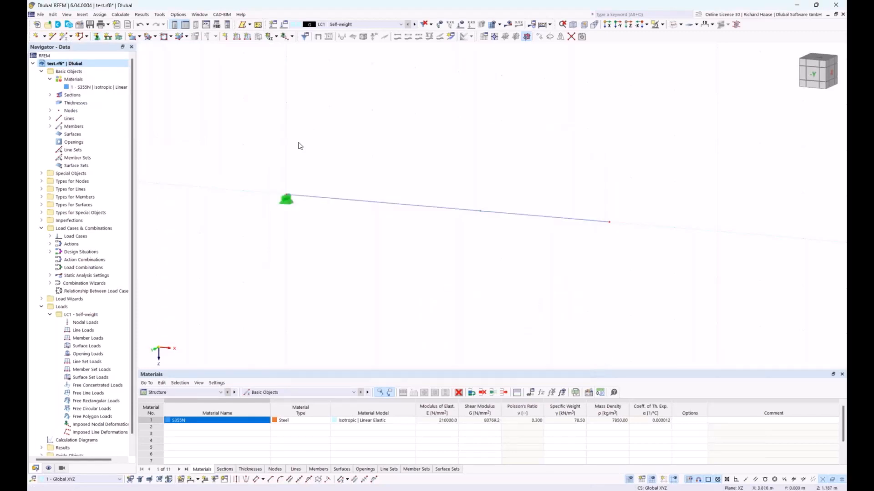
Create a new nodal support with only translation uZ fixed, leaving uX and rotation φY free
left_click(97, 36)
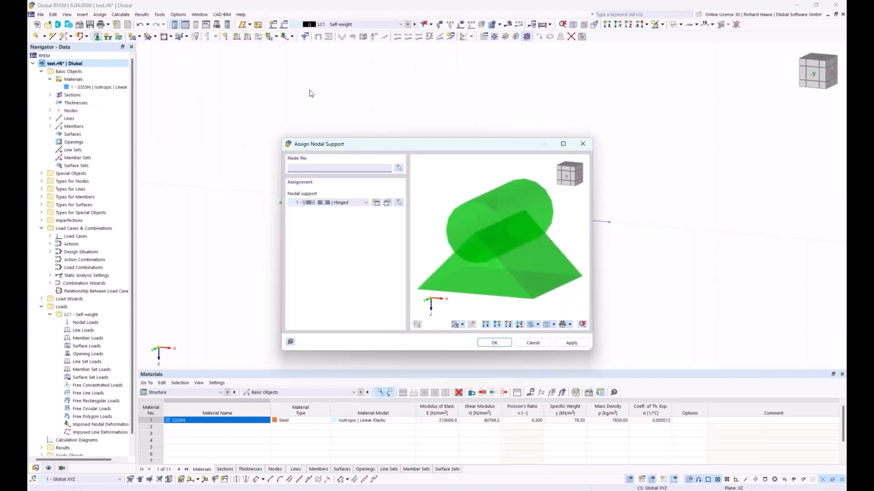
left_click(376, 203)
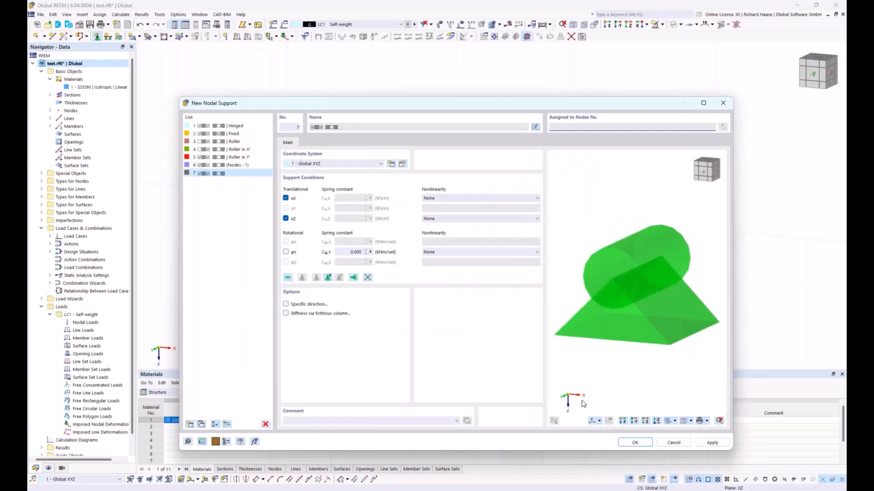
left_click(285, 198)
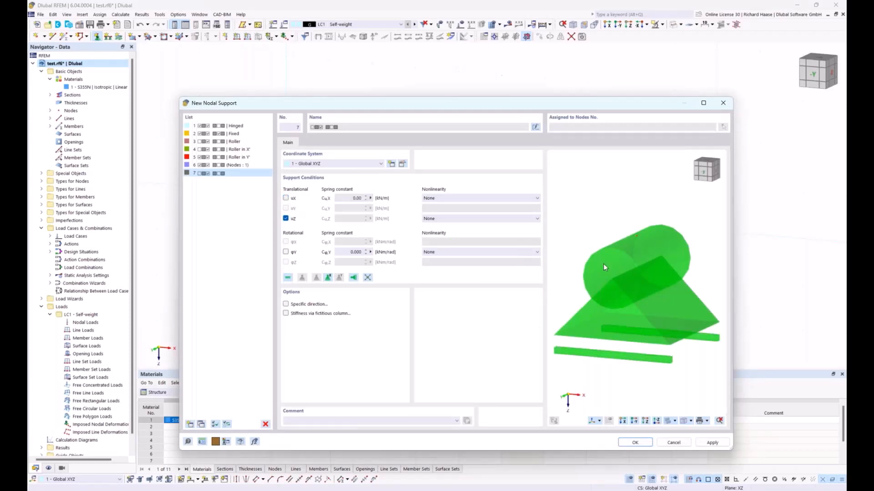
left_click(286, 198)
left_click(286, 252)
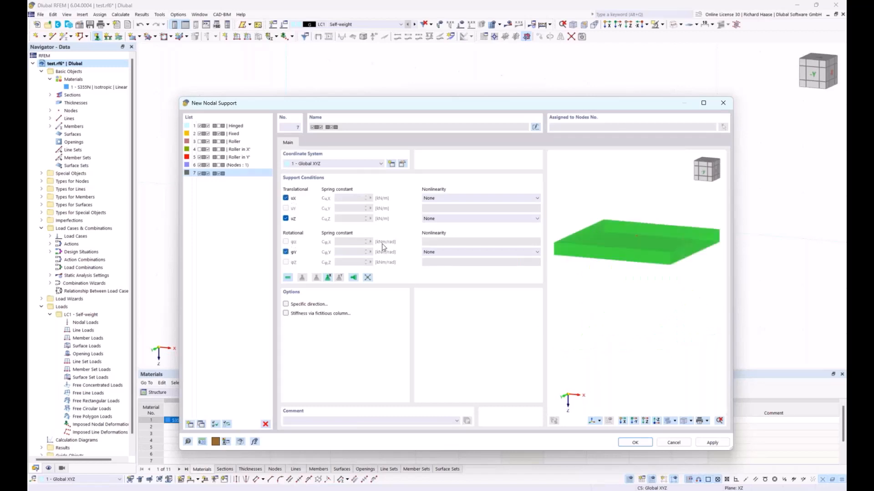
left_click(286, 252)
left_click(286, 199)
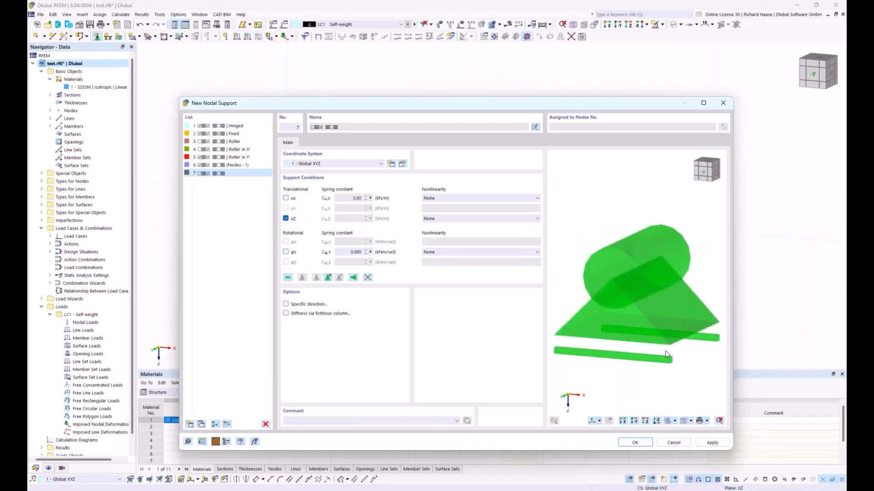
left_click(636, 442)
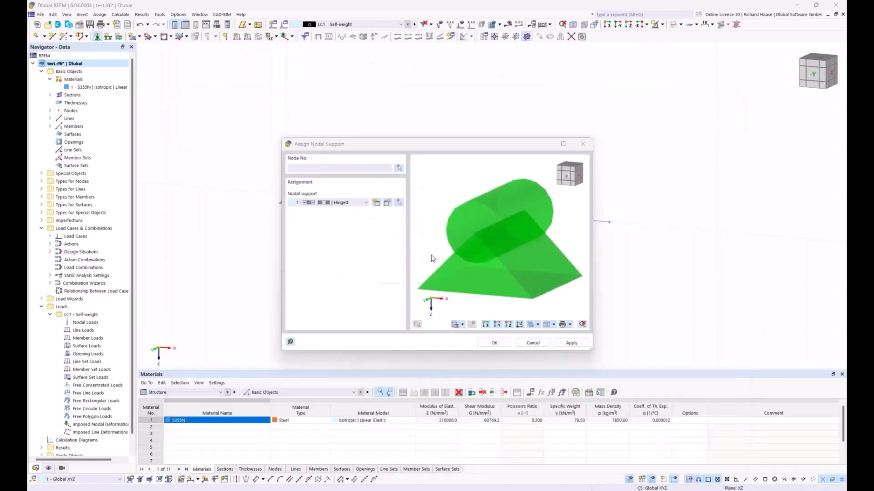
Assign the new roller support to node 2 at the beam's far end
left_click(398, 168)
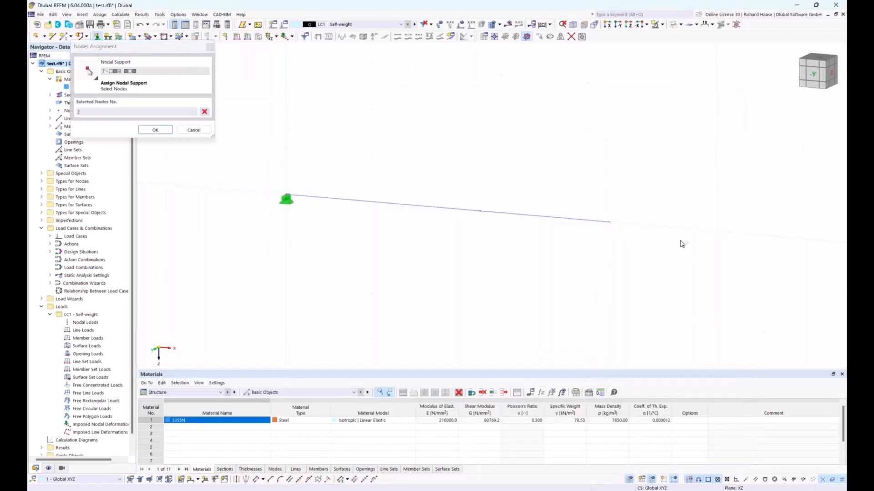
left_click(154, 130)
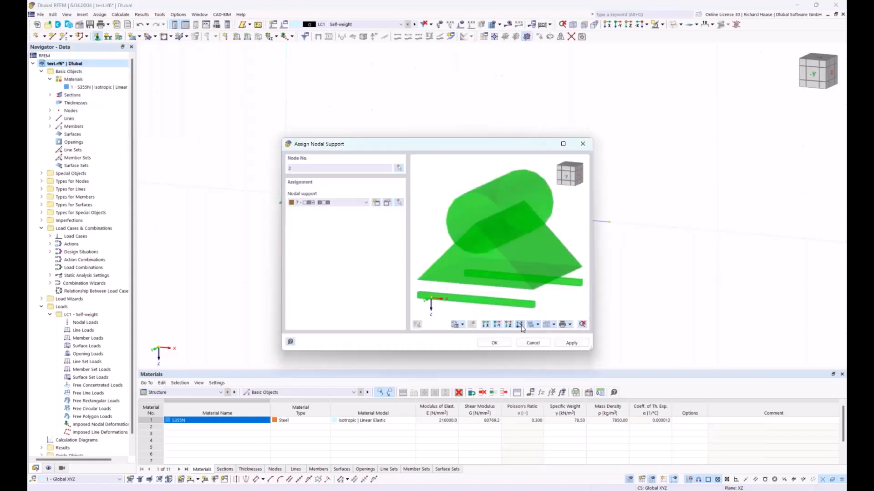
left_click(495, 343)
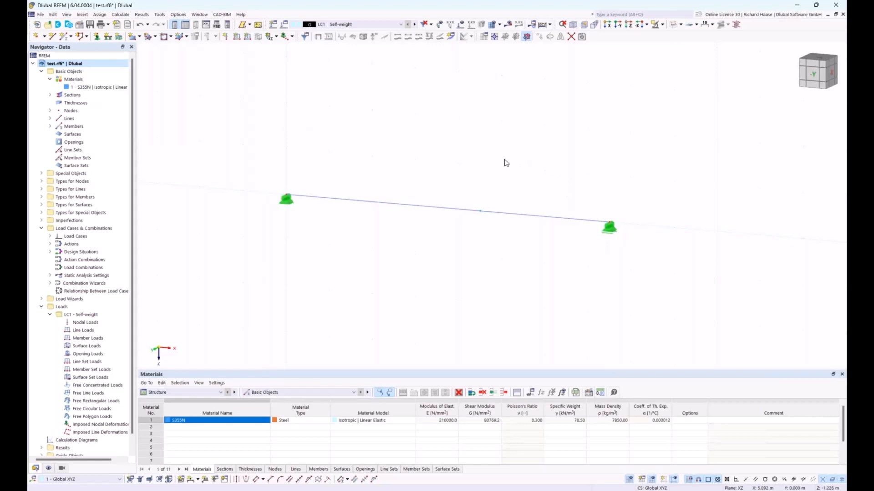
Review the active self-weight setting and its direction factors in load case LC1
middle_click_drag(508, 167, 521, 169, "ctrl")
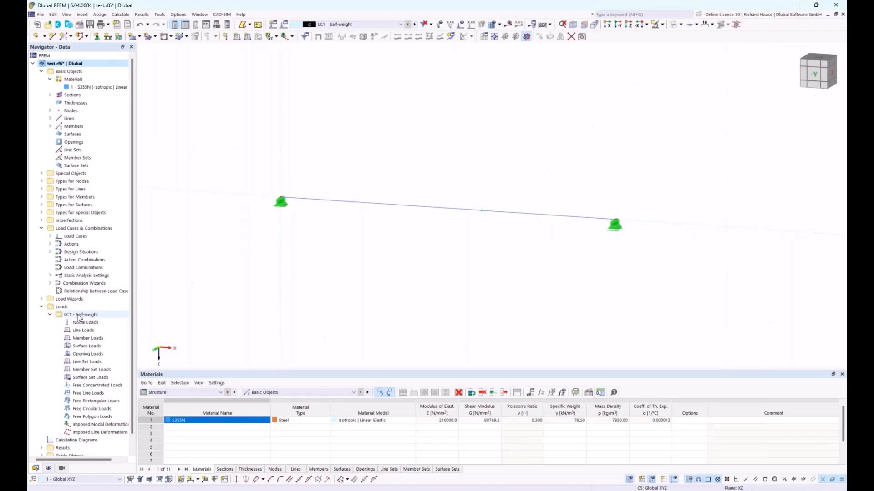
left_click(50, 315)
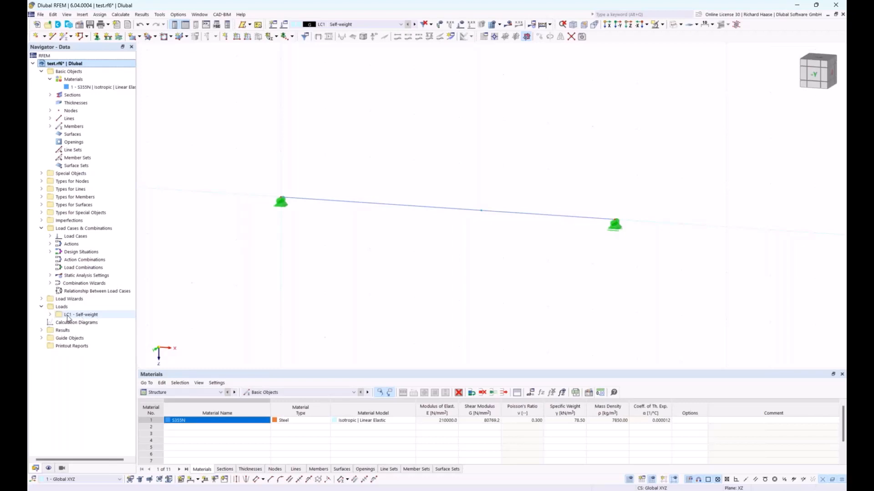
right_click(86, 316)
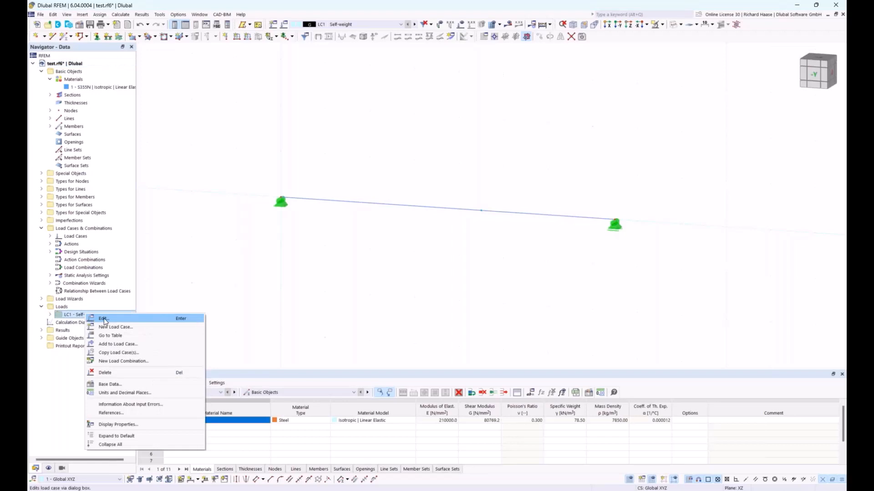
left_click(104, 320)
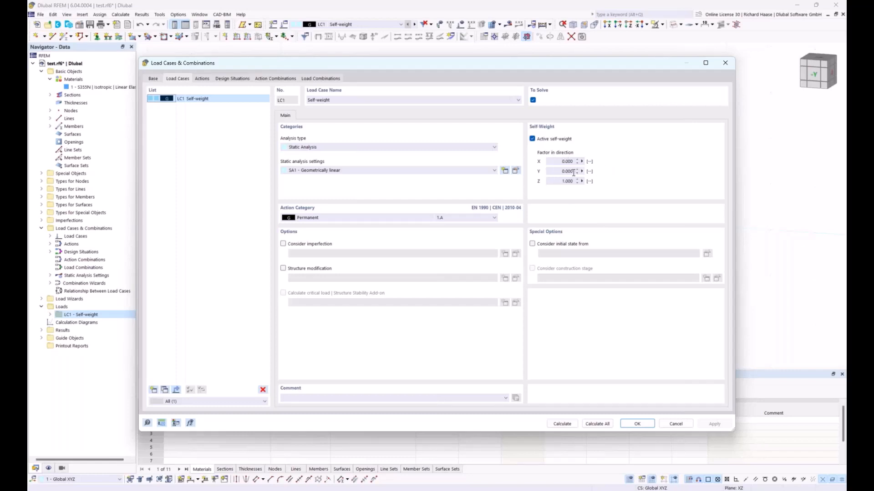
left_click(636, 424)
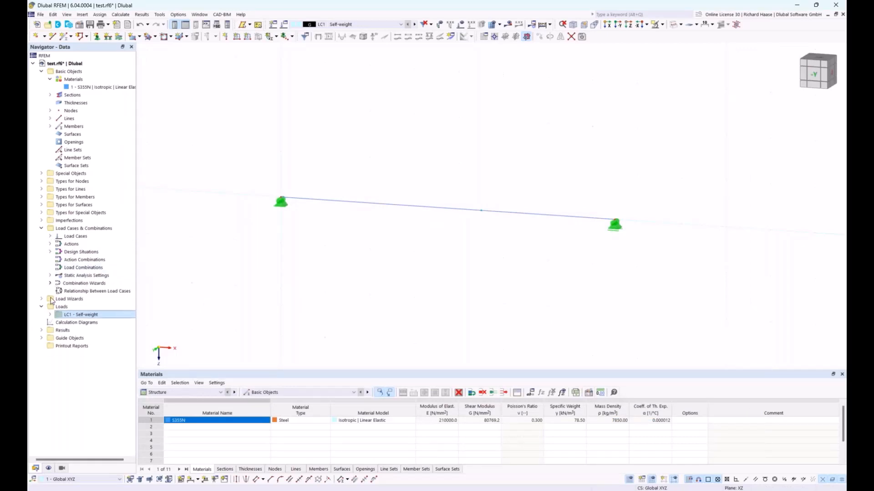
Add a nodal force of 10 kN in the Z direction at node 3 on the beam, in load case LC1
left_click(50, 314)
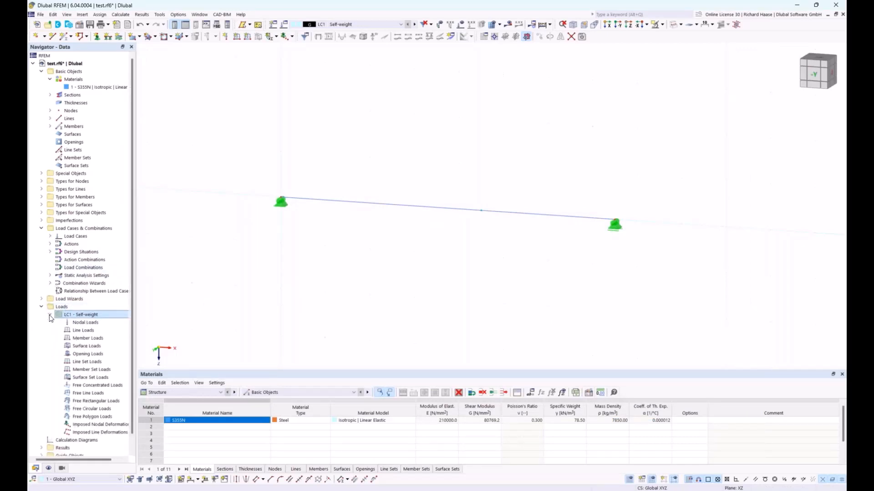
left_click(80, 323)
right_click(79, 323)
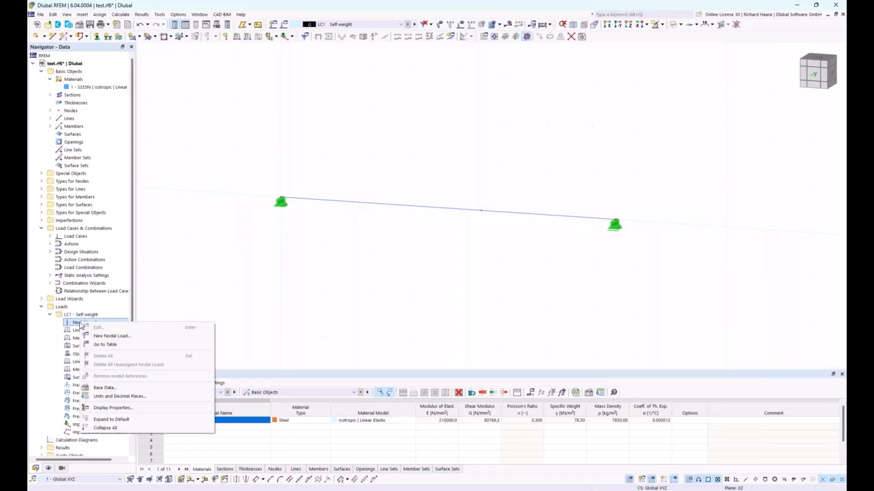
left_click(105, 336)
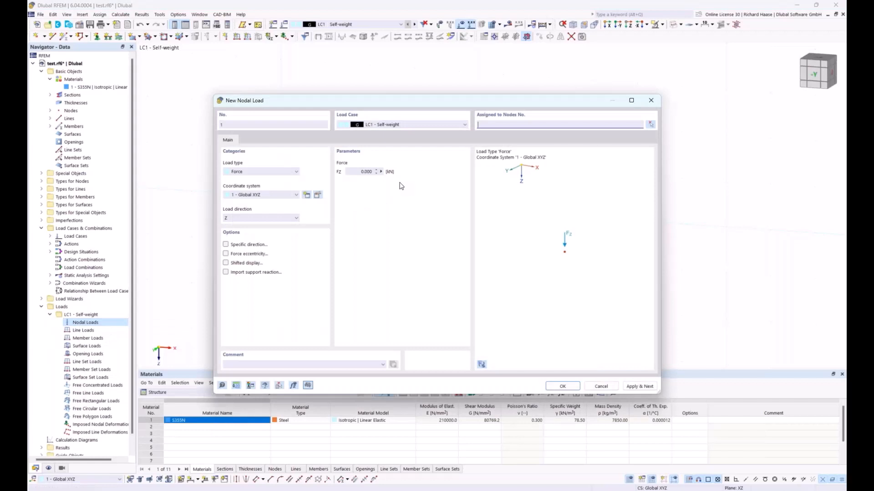
left_click(366, 171)
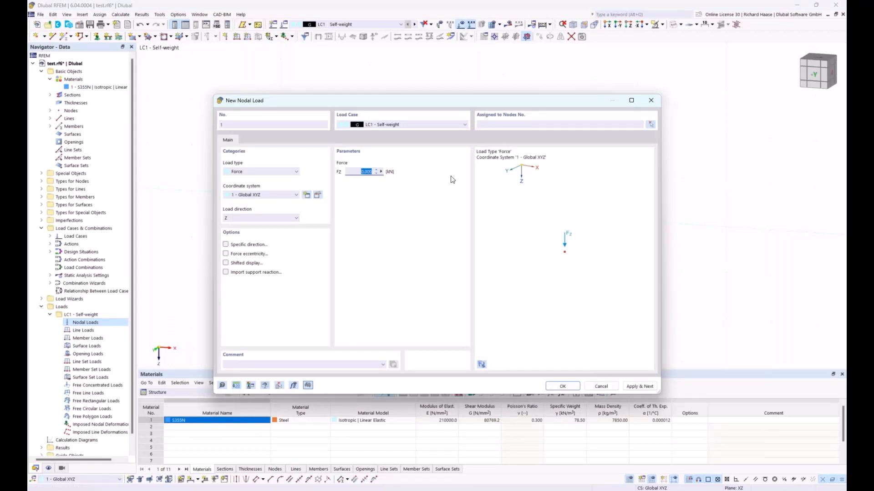
type("10")
left_click(651, 125)
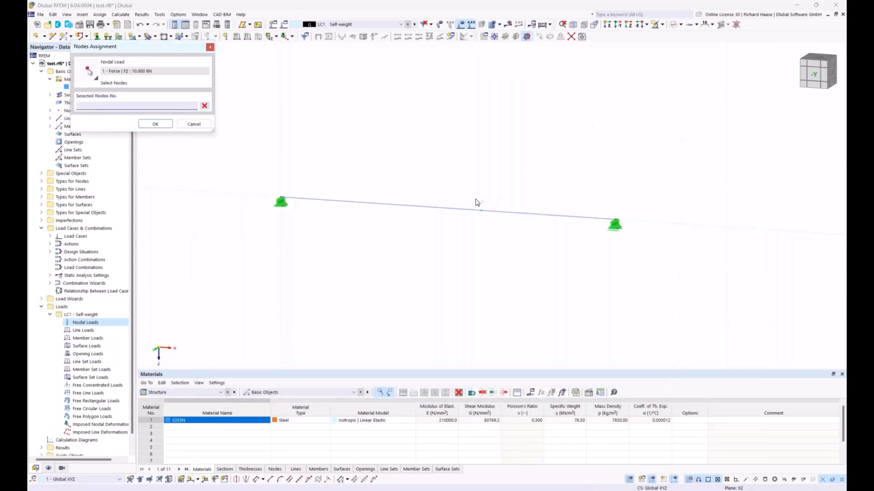
left_click(478, 207)
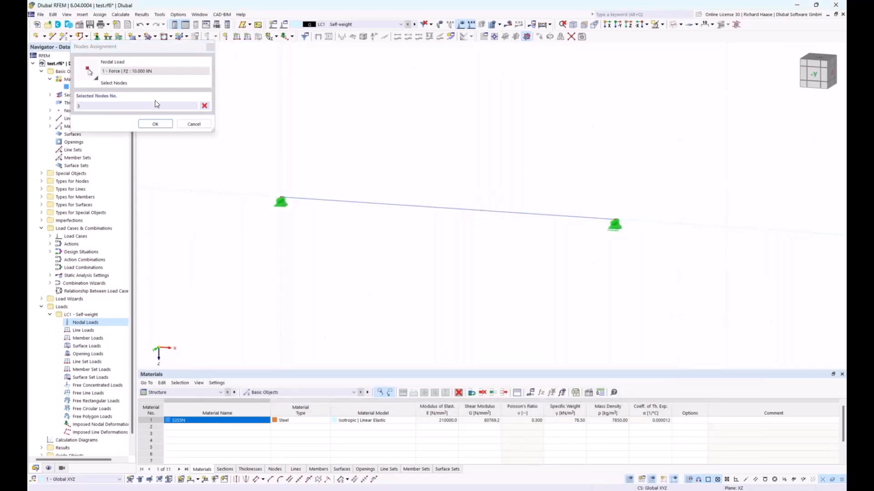
left_click(154, 123)
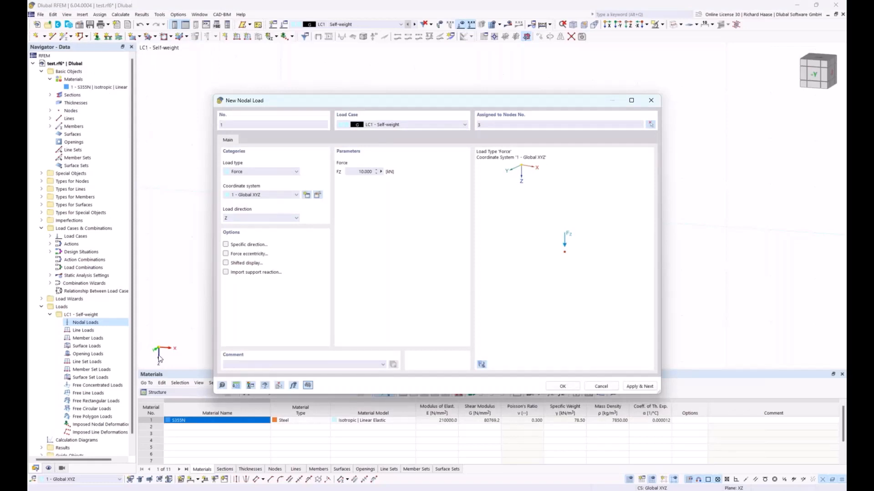
left_click(557, 387)
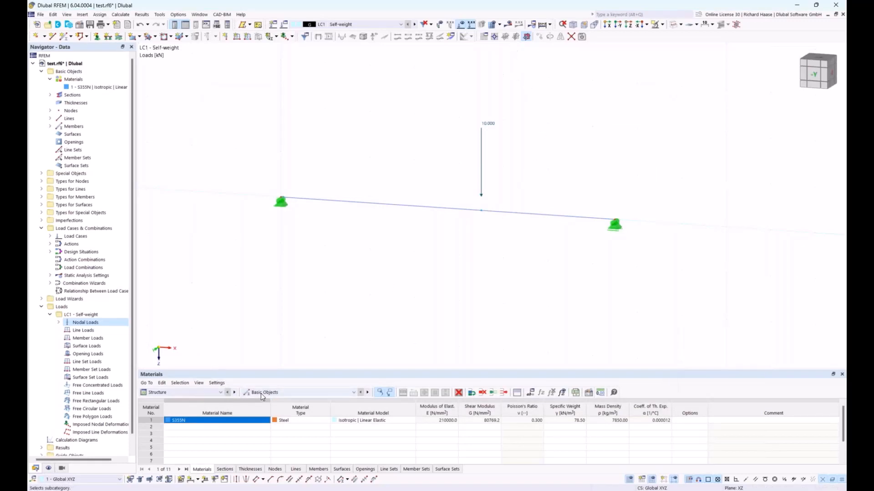
left_click(212, 392)
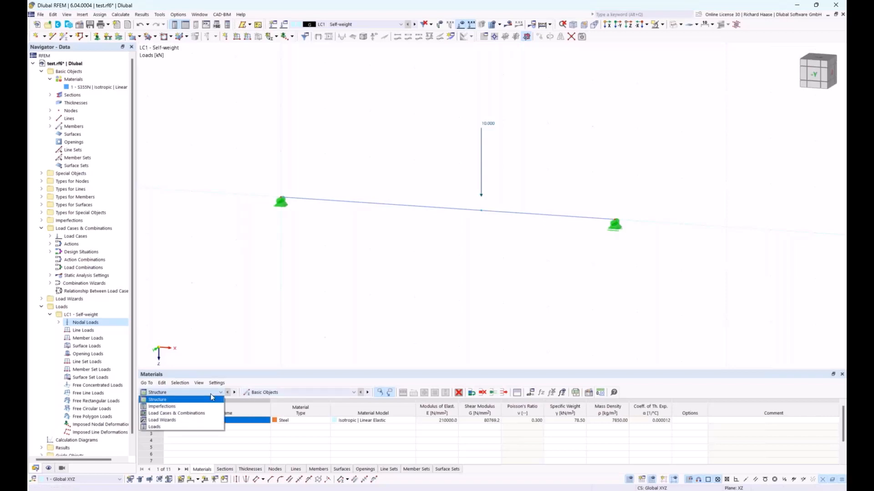
left_click(210, 394)
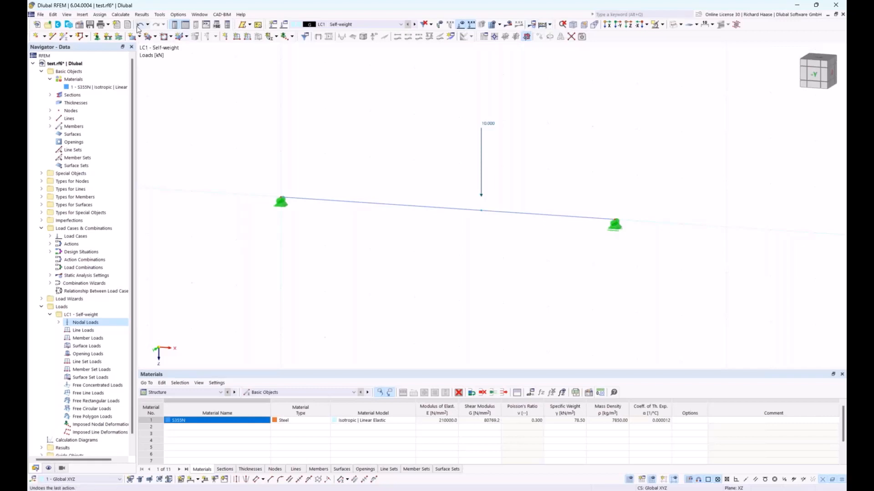
Run the calculation for all load cases
left_click(121, 15)
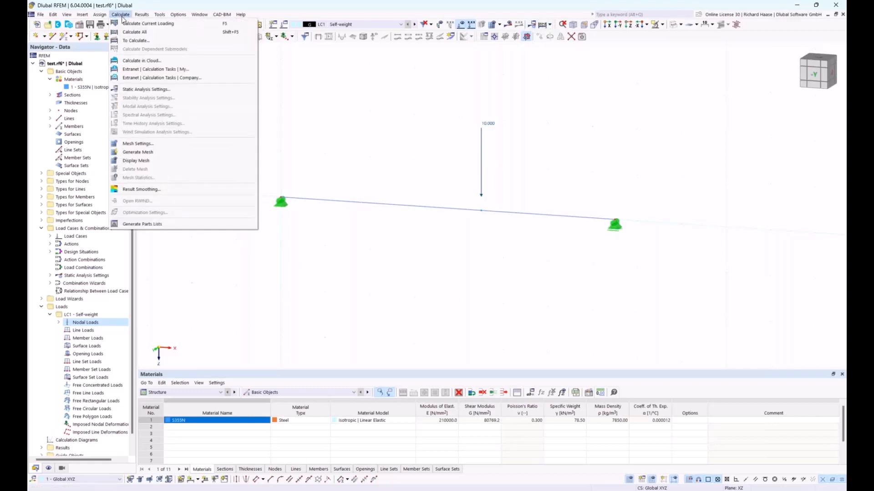
left_click(142, 32)
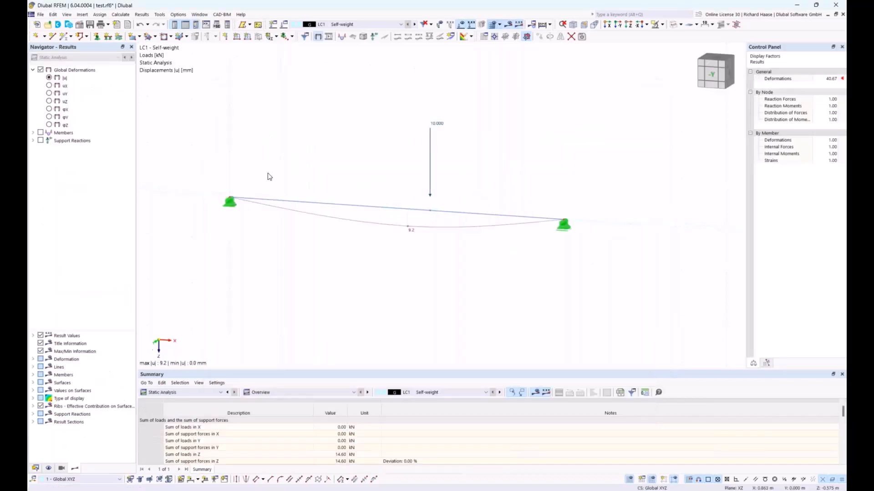
View the deformed beam along the -Y direction and display the support reactions
left_click(712, 77)
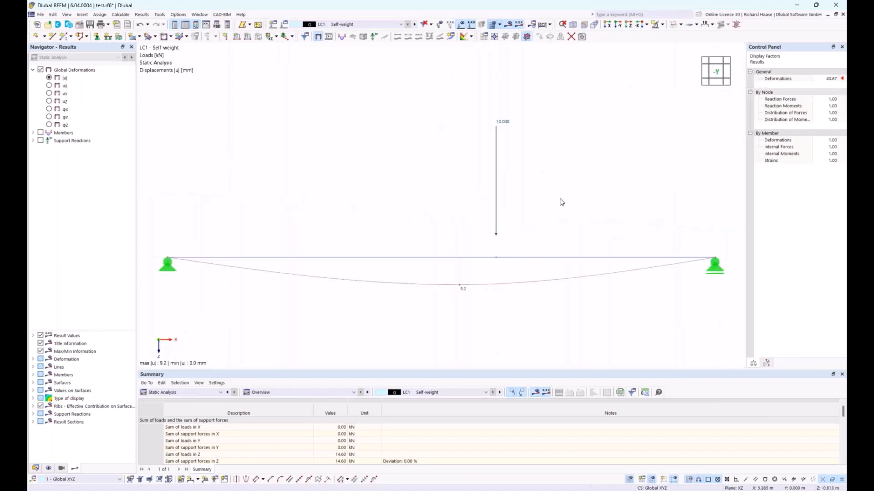
scroll(591, 197, "down", 2)
middle_click_drag(586, 197, 573, 197)
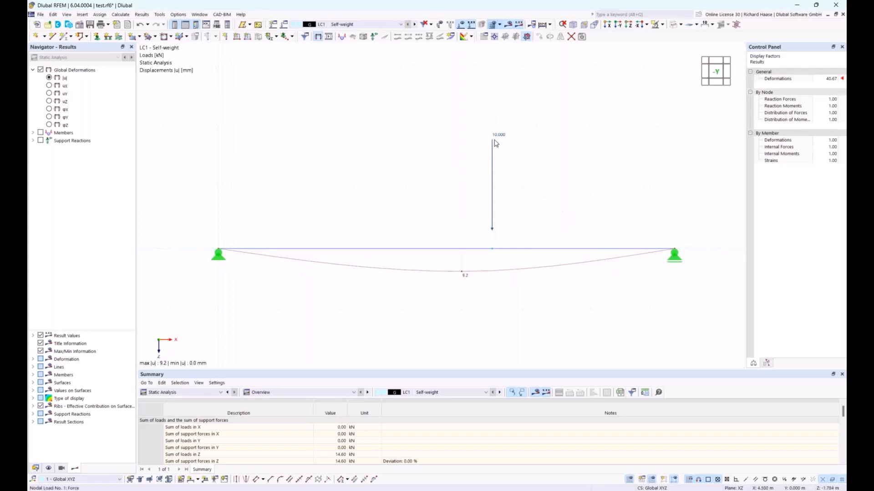
left_click(374, 38)
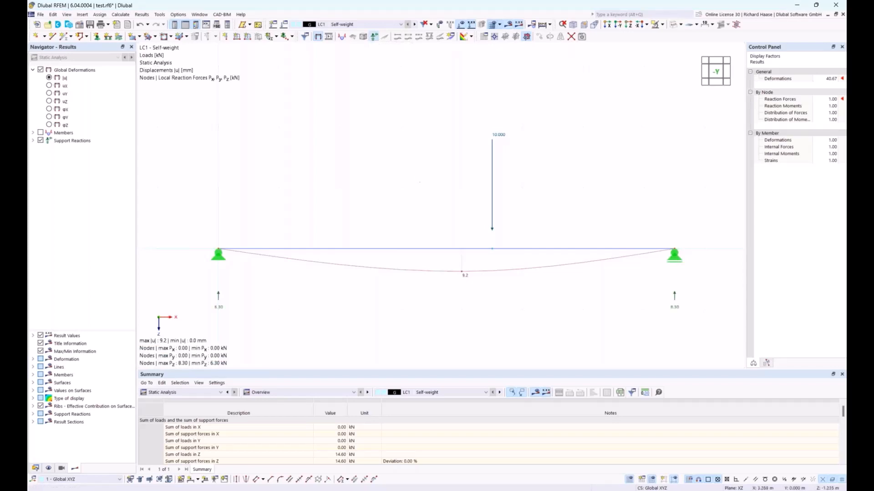
middle_click_drag(417, 167, 415, 147)
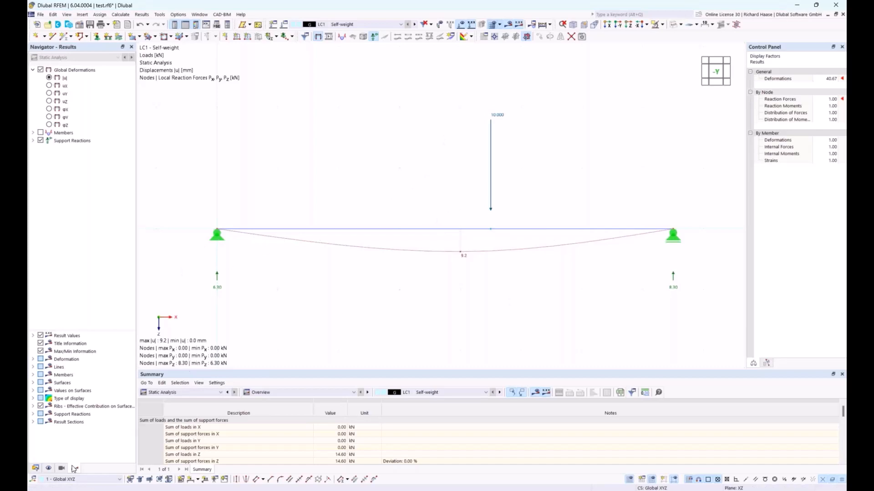
Turn on the display of the self-weight load on the beam
left_click(36, 470)
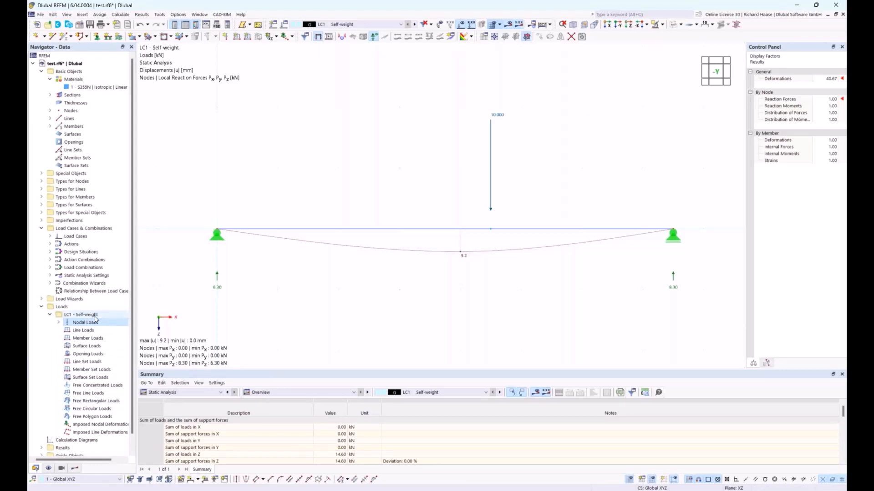
left_click(49, 469)
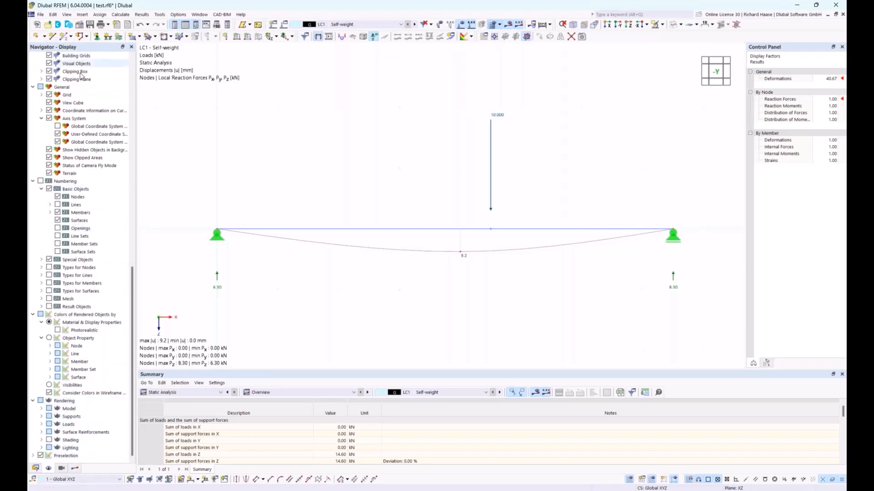
scroll(92, 254, "up", 8)
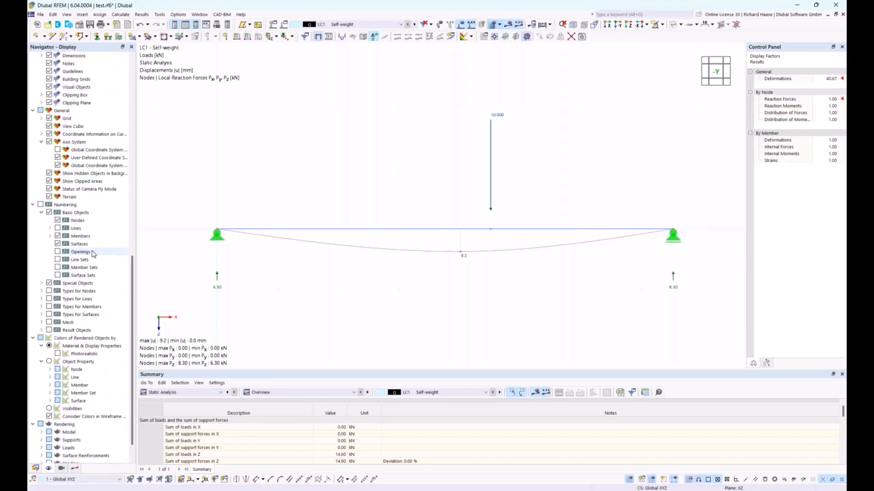
scroll(92, 253, "up", 10)
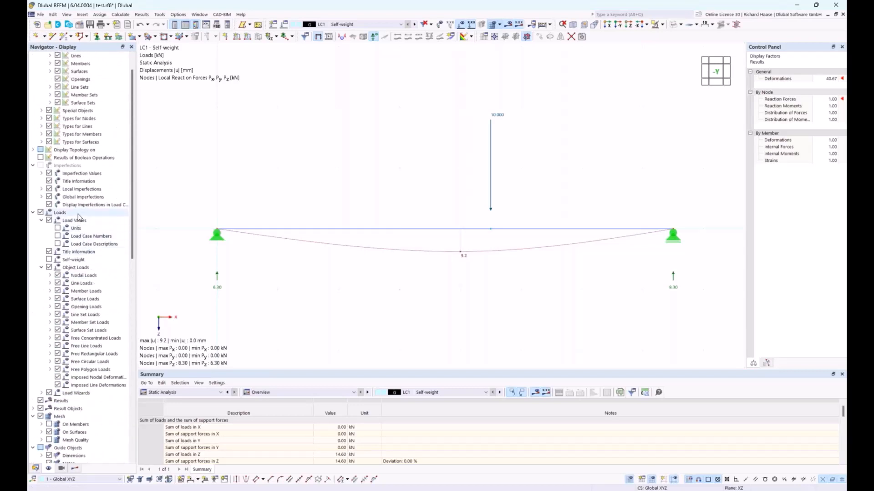
left_click(49, 260)
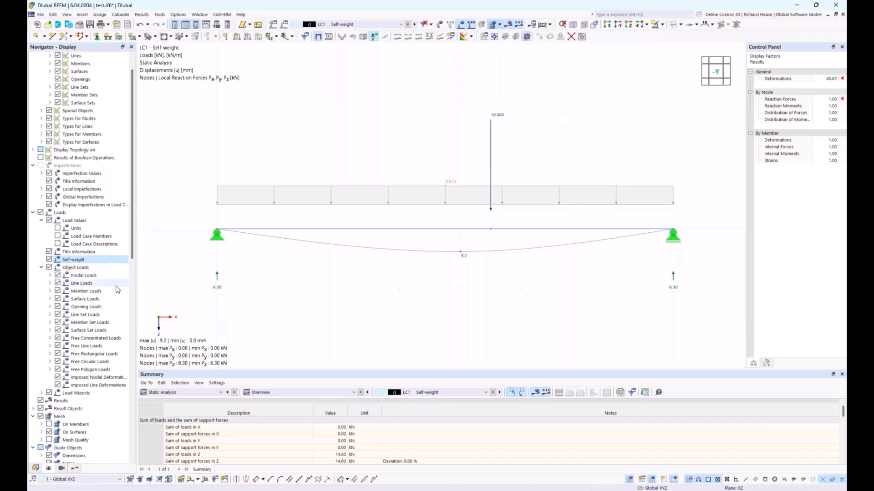
Deactivate the self-weight in load case LC1 and recalculate the load case
left_click(35, 469)
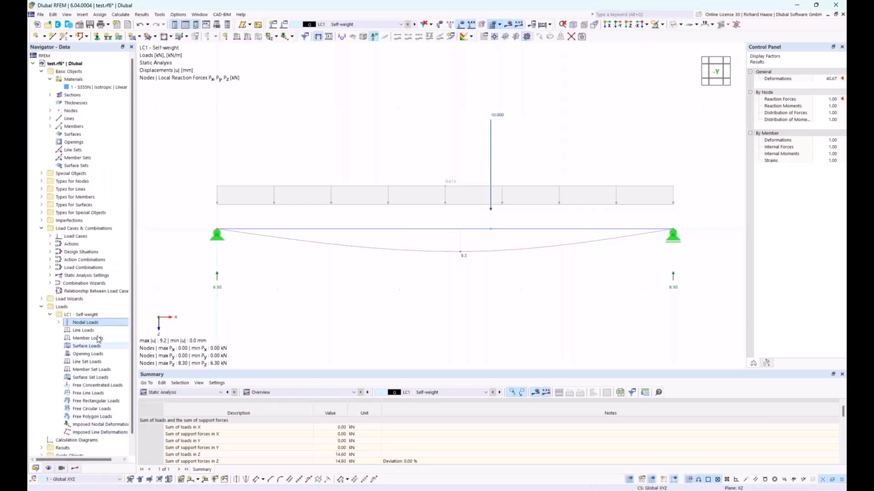
right_click(99, 315)
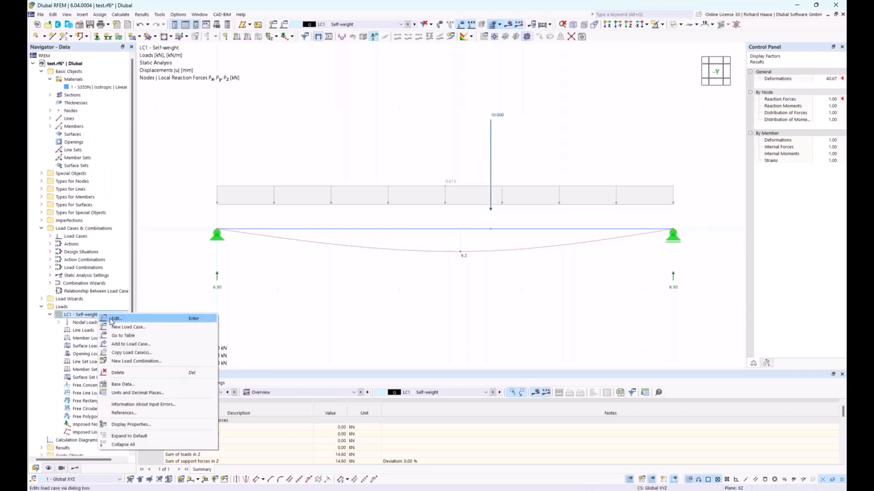
left_click(114, 318)
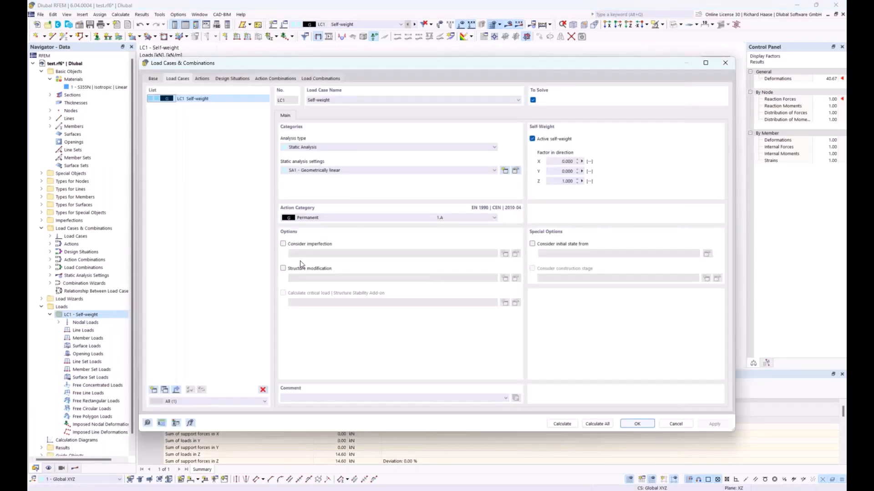
left_click(541, 140)
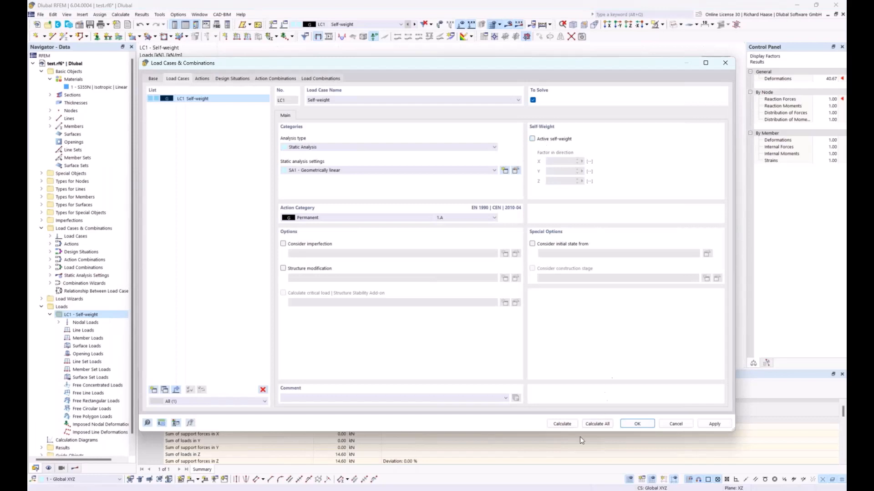
left_click(572, 425)
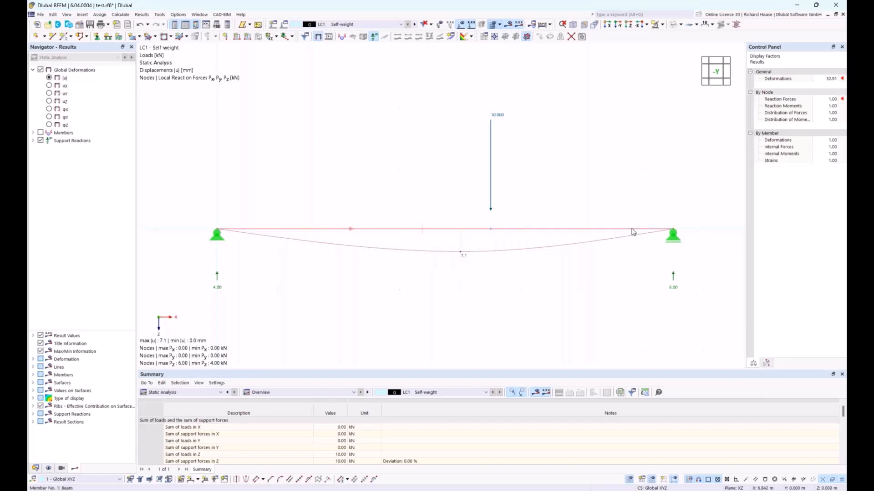
Look through the deformation display options and turn on the display of all values for member results
left_click(34, 359)
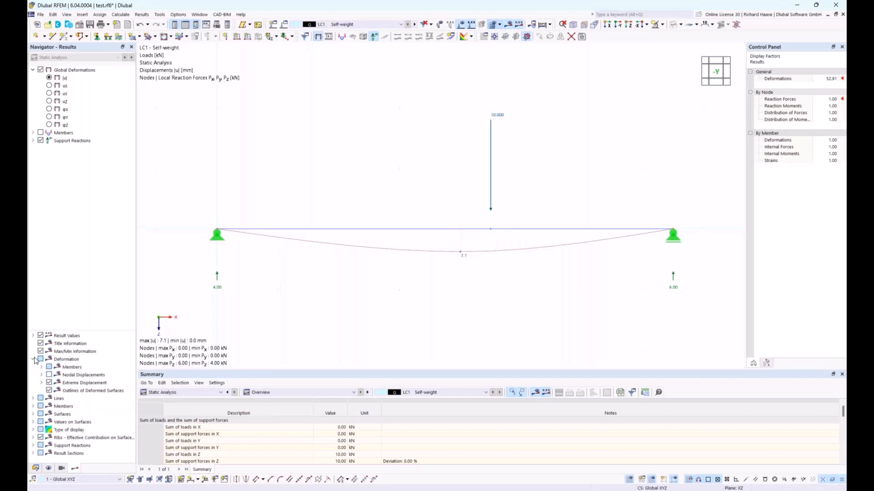
left_click(41, 368)
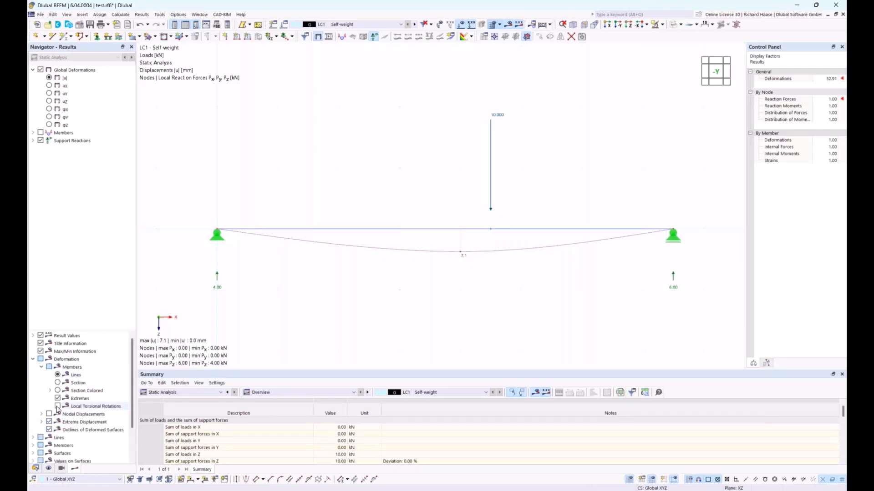
left_click(41, 368)
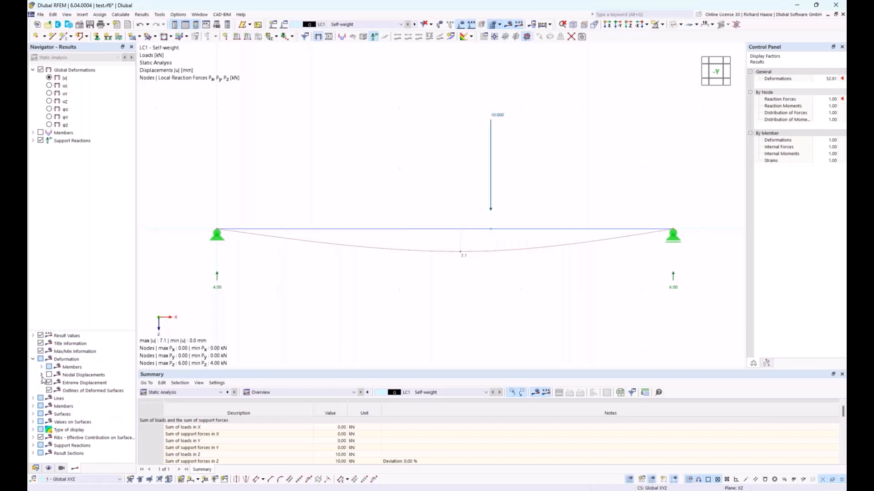
left_click(33, 406)
scroll(73, 394, "down", 1)
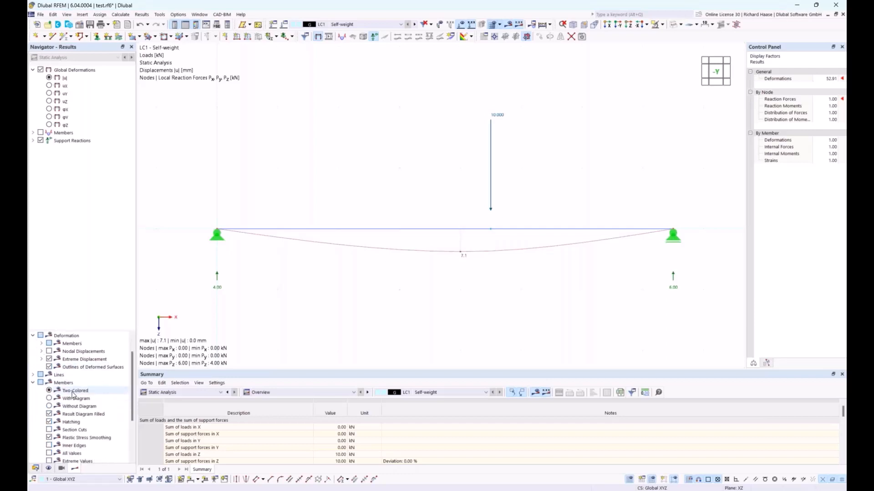
scroll(73, 394, "down", 1)
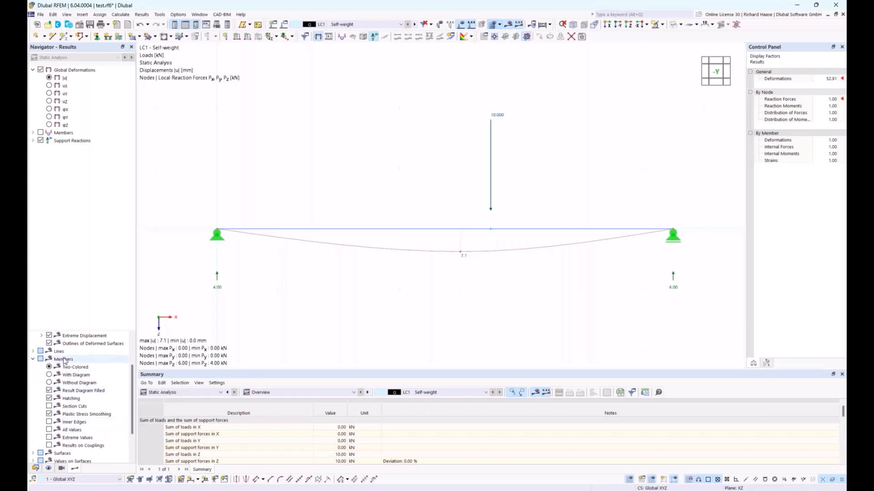
left_click(49, 430)
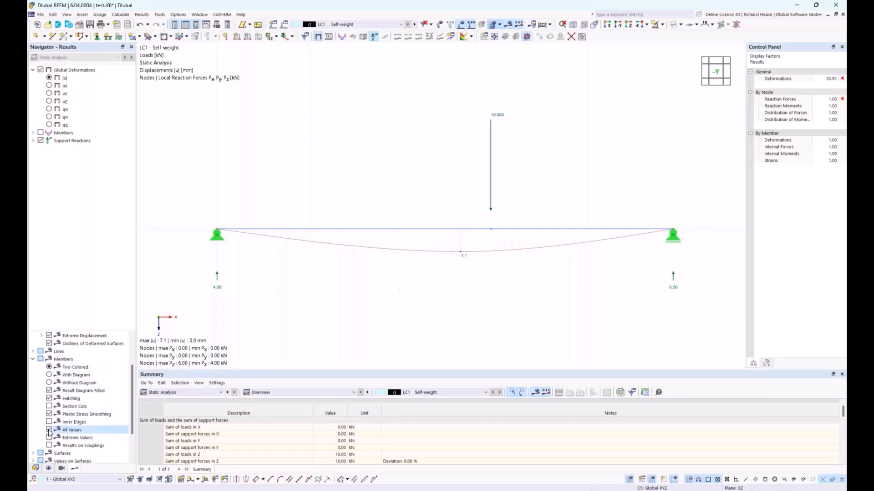
scroll(74, 399, "up", 2)
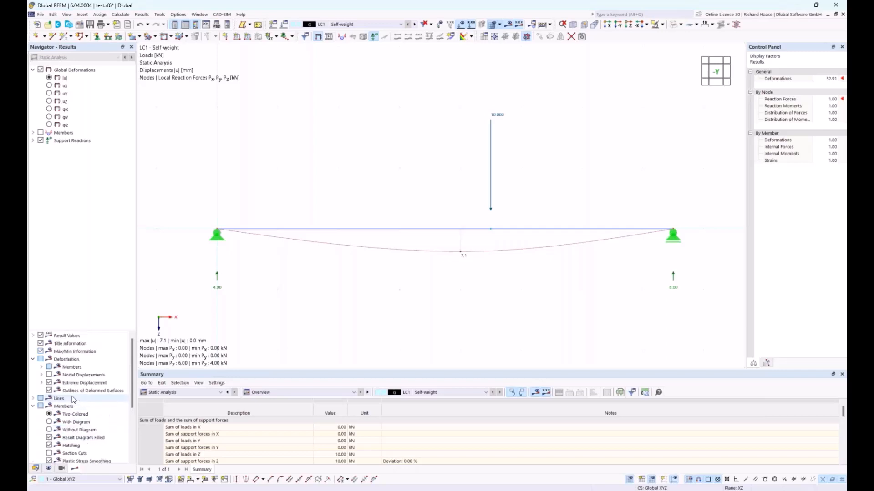
Display the internal moment My diagram on the beam
left_click(33, 133)
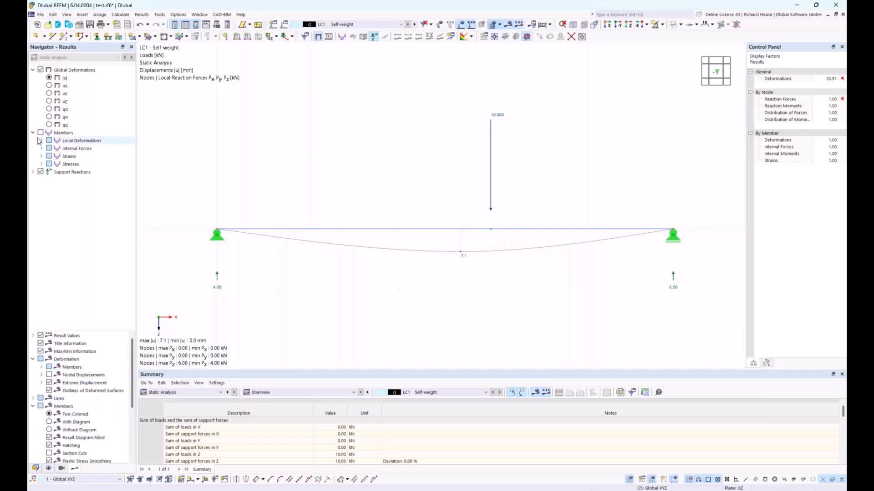
left_click(41, 149)
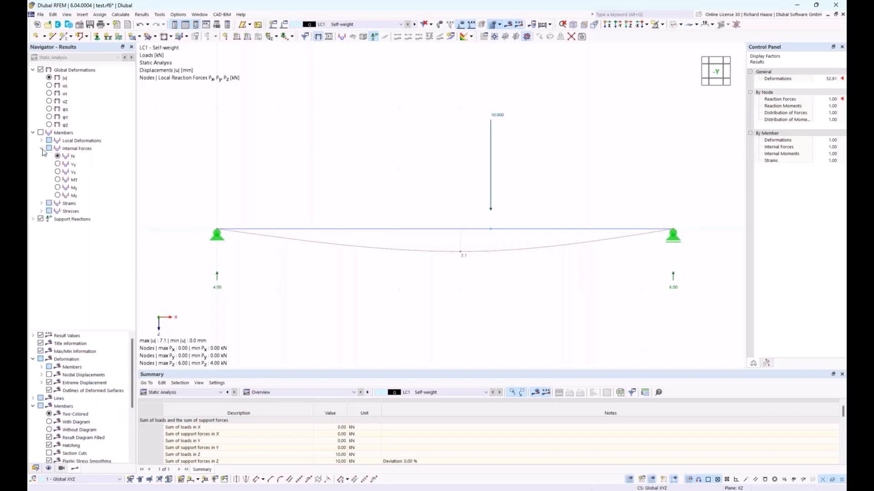
left_click(58, 187)
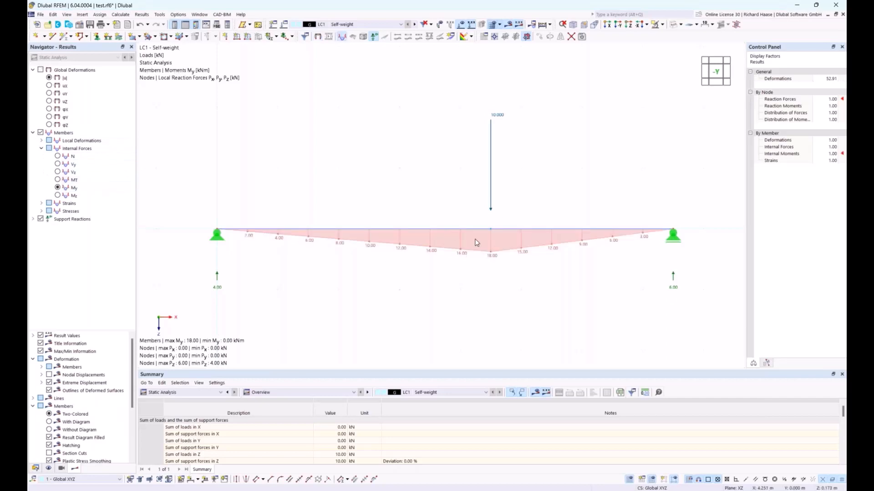
Toggle the display of all member values on the moment diagram and leave it switched off
scroll(73, 410, "down", 2)
left_click(57, 430)
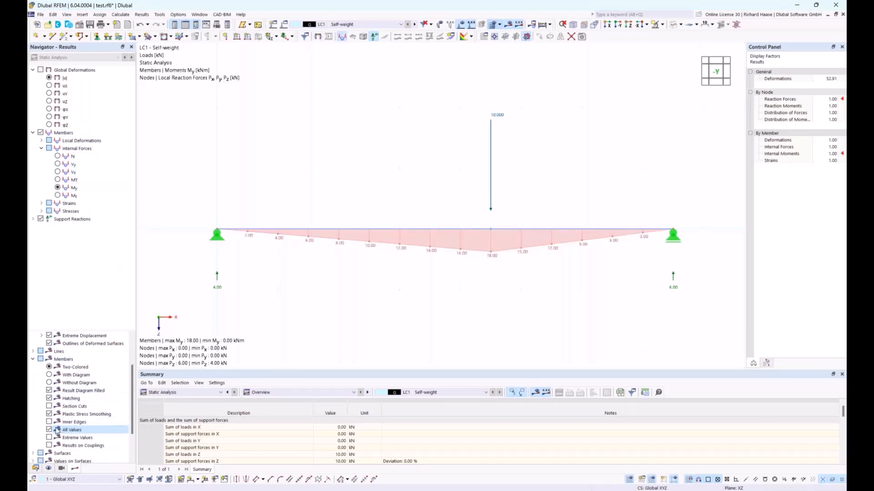
left_click(49, 430)
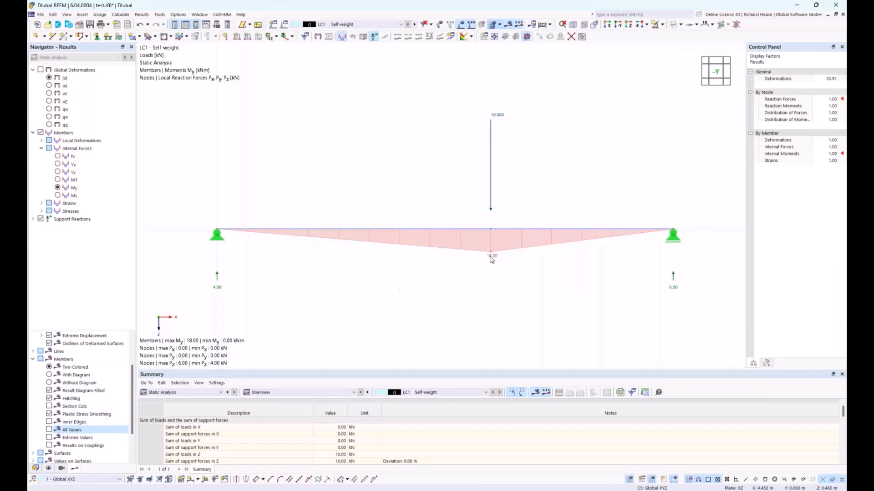
left_click(49, 430)
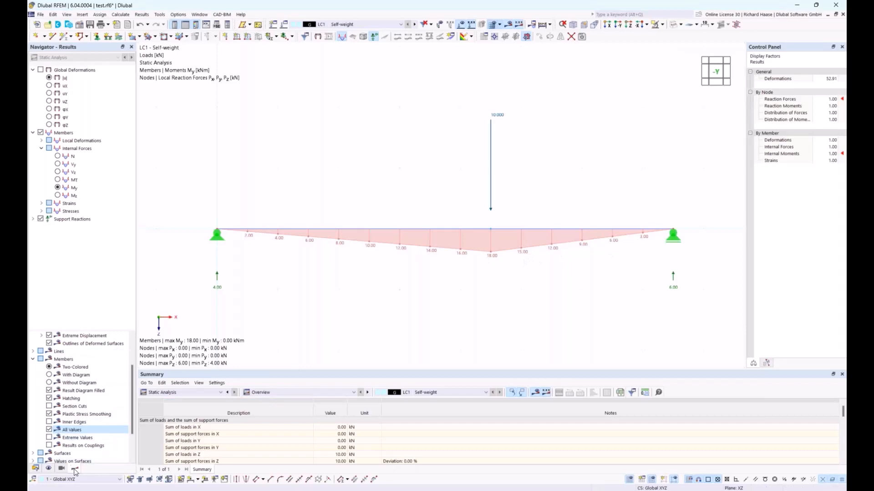
left_click(49, 430)
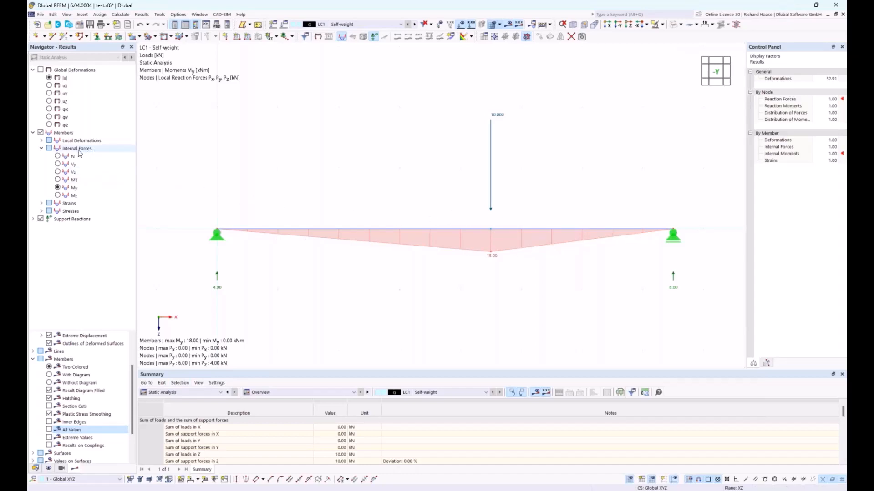
Display the shear force Vz diagram on the beam, and show and hide the resultant of the support reactions
left_click(58, 173)
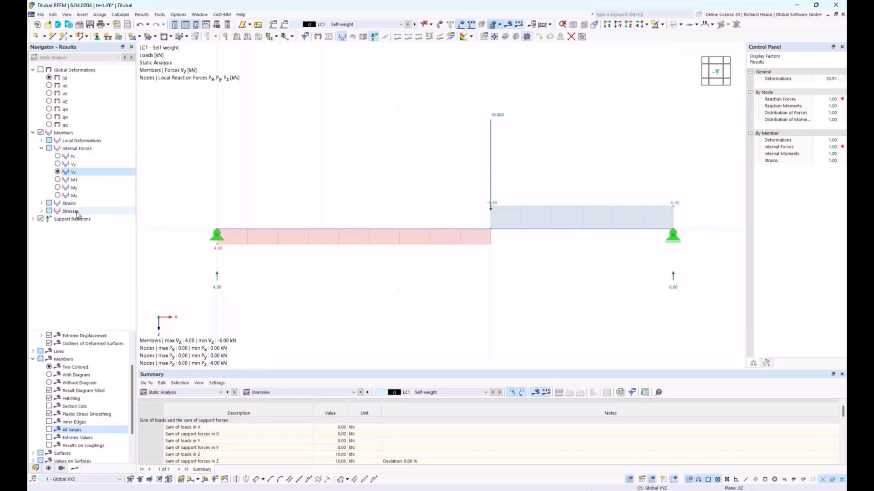
left_click(33, 220)
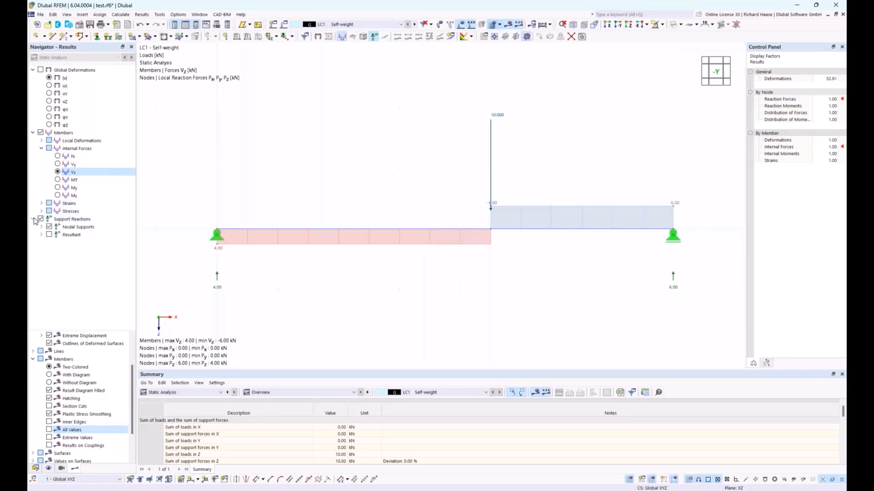
left_click(50, 236)
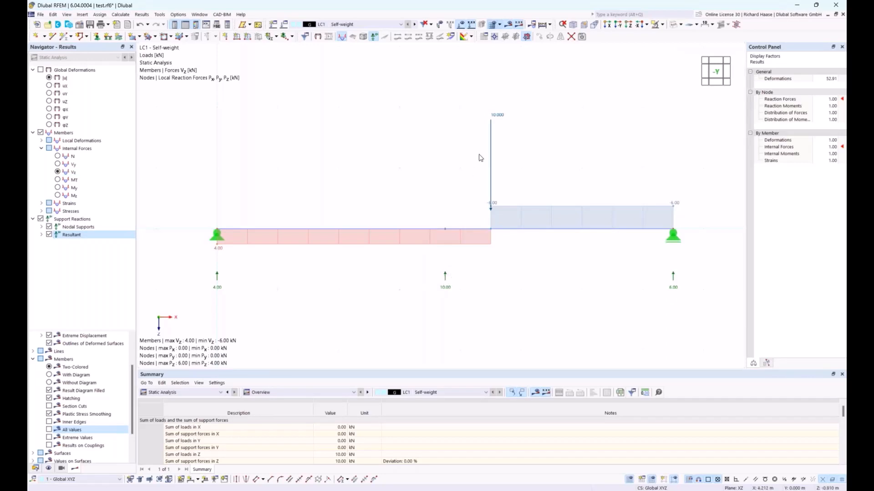
left_click(50, 234)
left_click(41, 15)
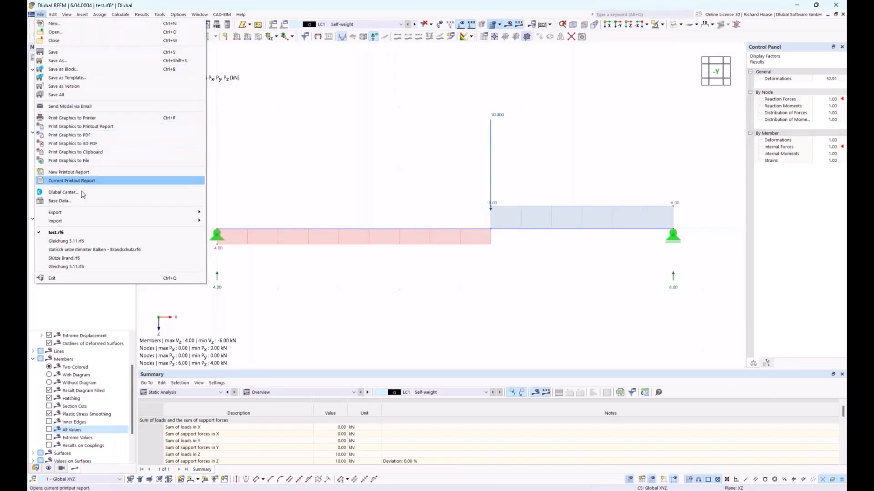
mouse_move(79, 222)
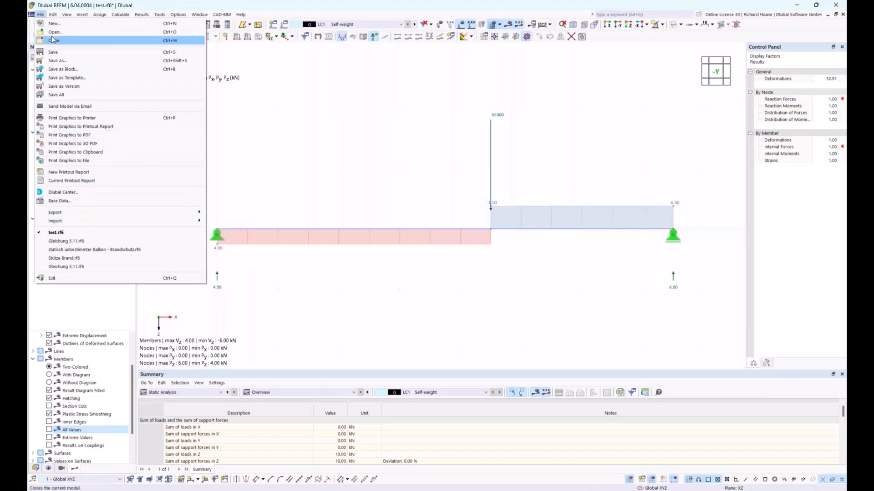
mouse_move(53, 19)
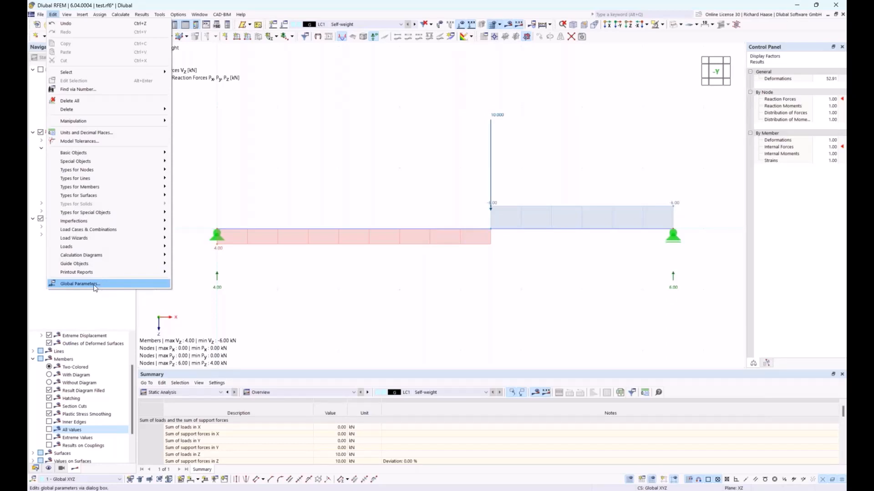
left_click(53, 14)
Hide the results table and show it again
left_click(67, 14)
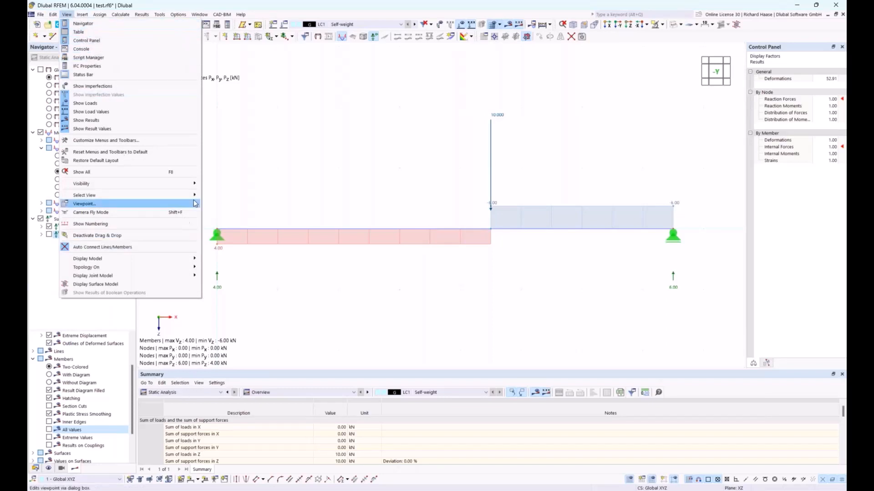
left_click(77, 32)
left_click(66, 14)
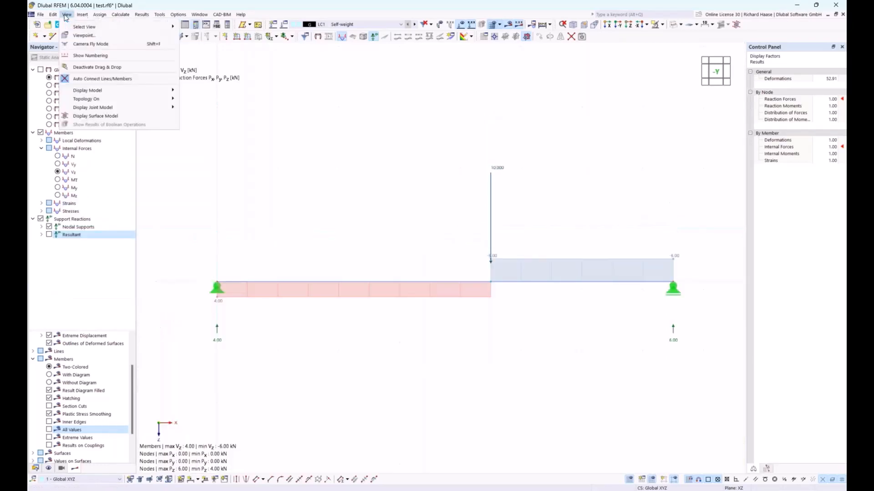
left_click(73, 31)
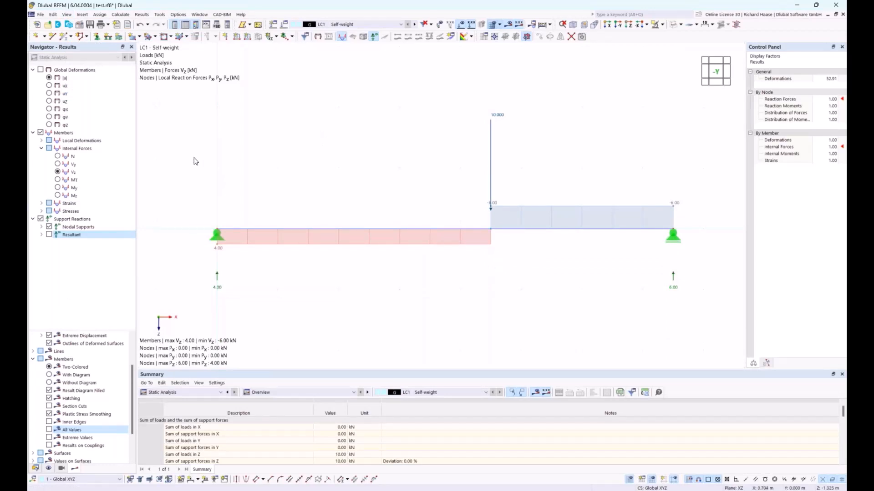
Close the navigator and reset the menus and toolbars to their defaults
left_click(131, 47)
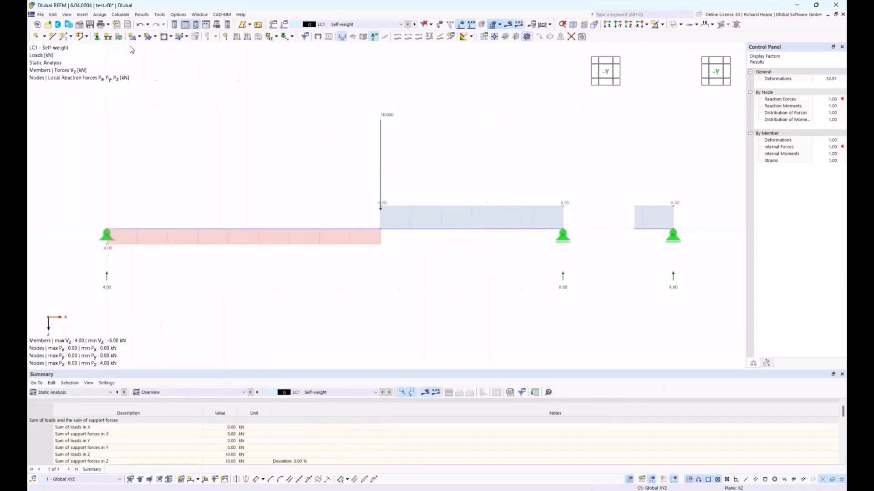
left_click(67, 15)
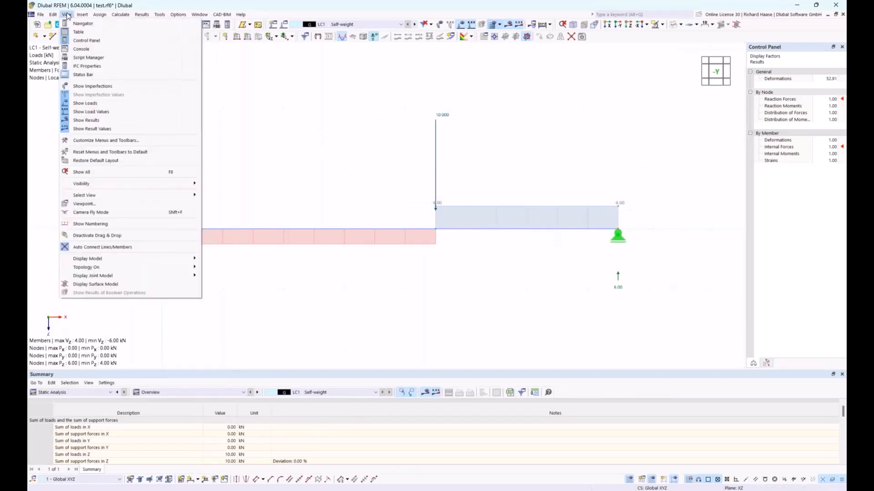
left_click(97, 152)
left_click(473, 287)
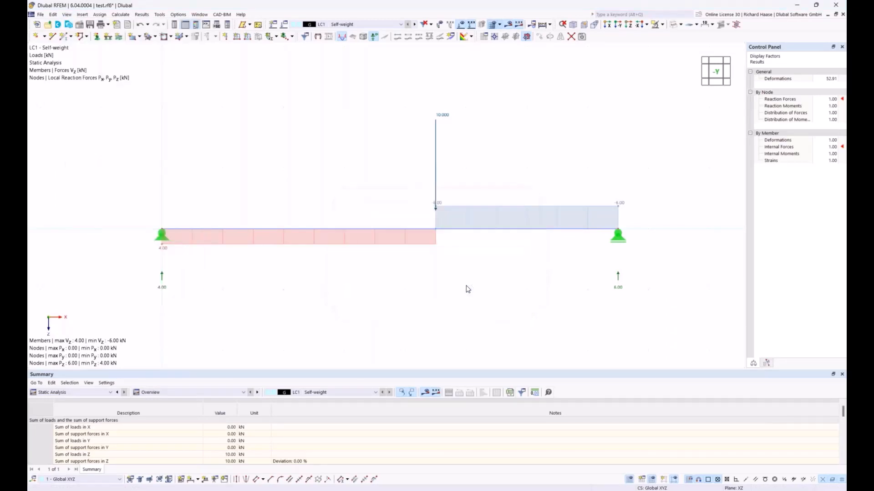
Restore the default window layout to bring back the navigator
left_click(66, 14)
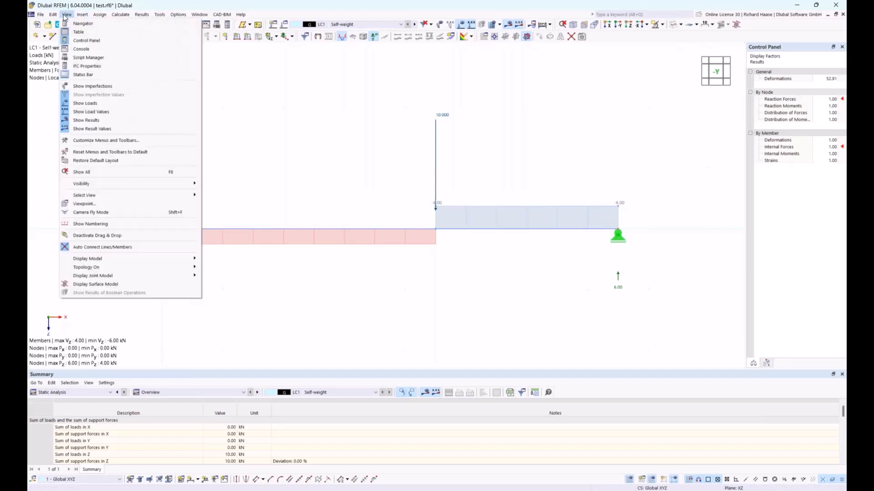
left_click(121, 162)
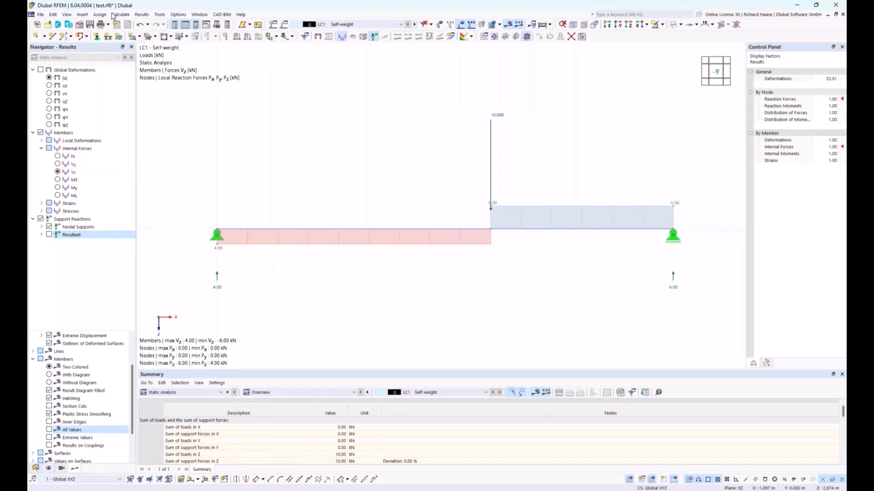
left_click(68, 15)
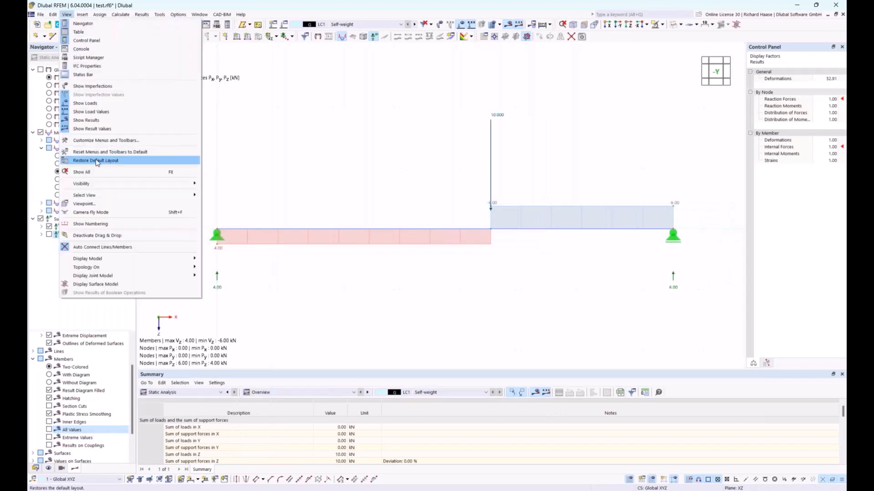
left_click(281, 150)
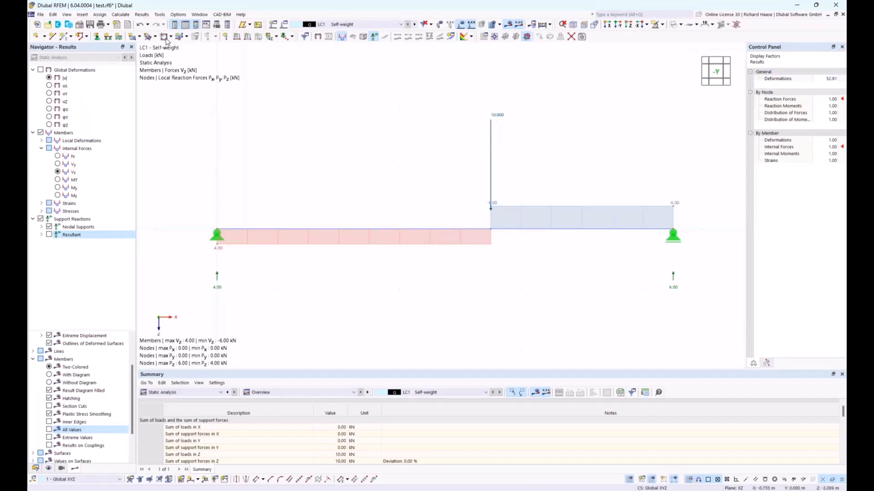
left_click(100, 15)
mouse_move(84, 17)
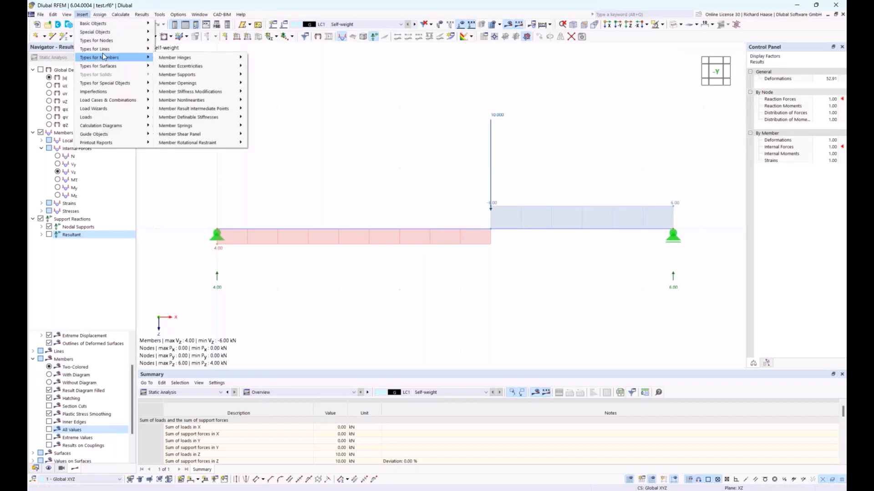
mouse_move(105, 51)
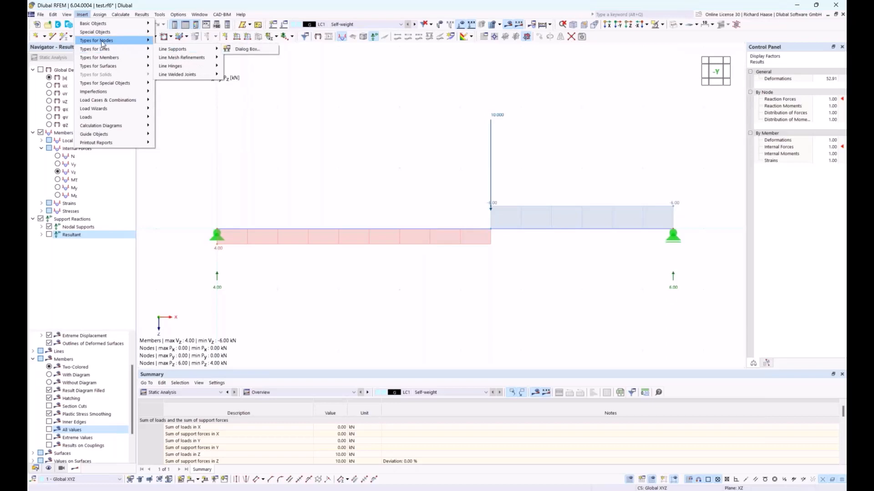
mouse_move(174, 42)
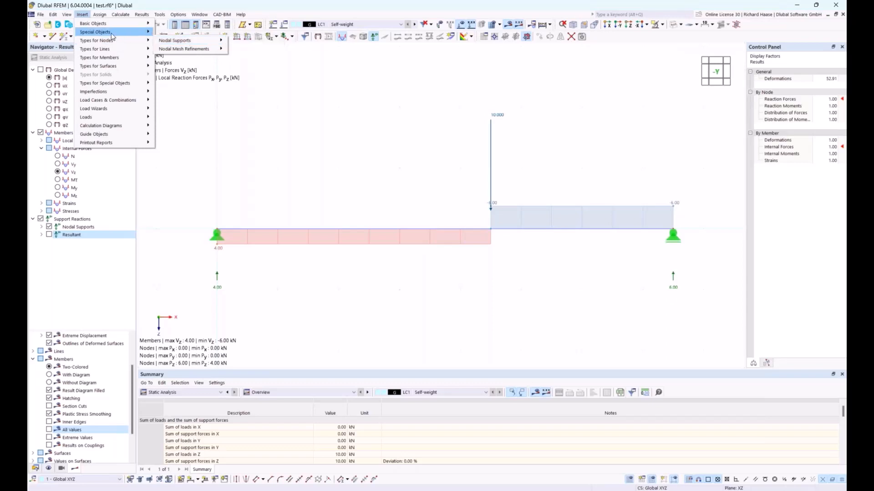
left_click(83, 15)
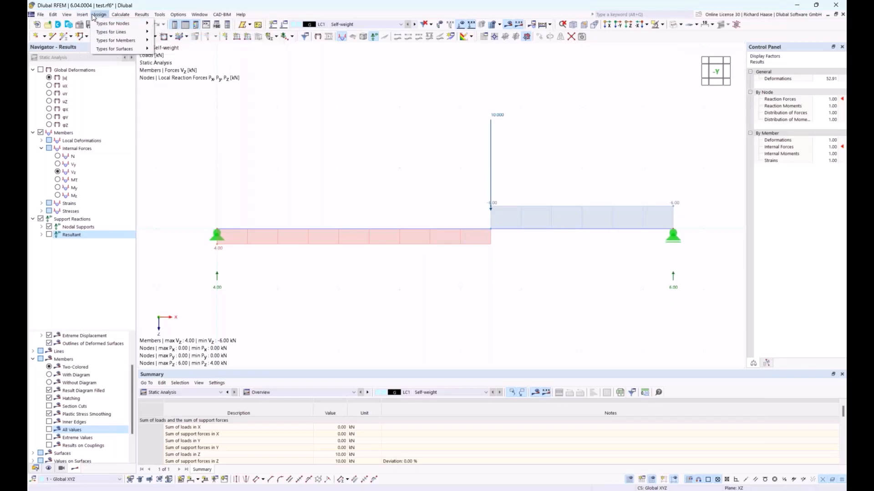
left_click(98, 14)
mouse_move(121, 15)
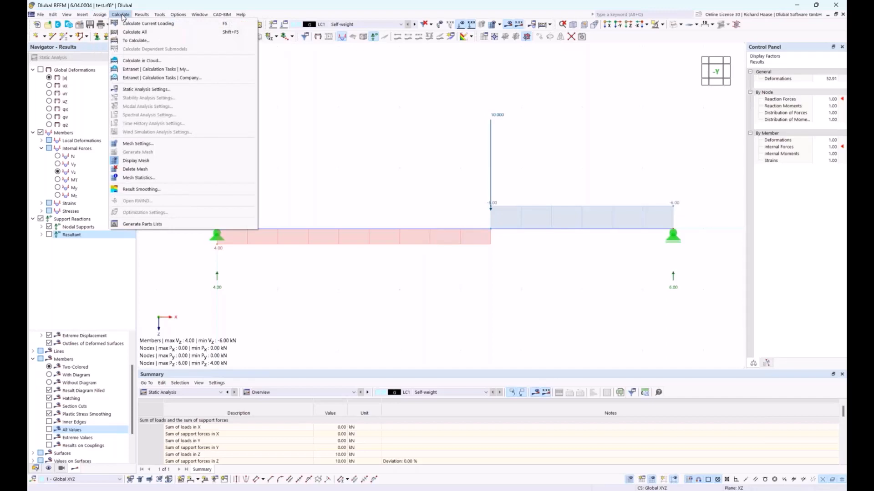
left_click(121, 15)
left_click(141, 15)
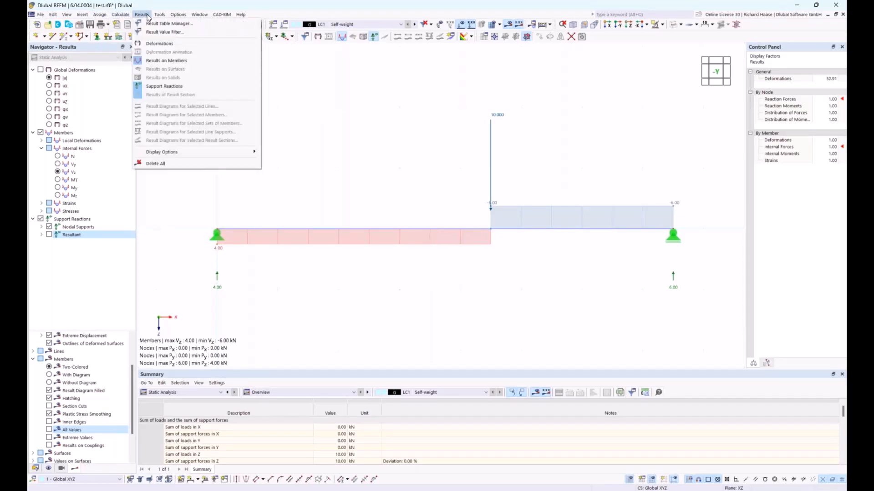
left_click(147, 16)
left_click(160, 15)
Load the dark background for the graphics area in the display properties and apply it
mouse_move(174, 16)
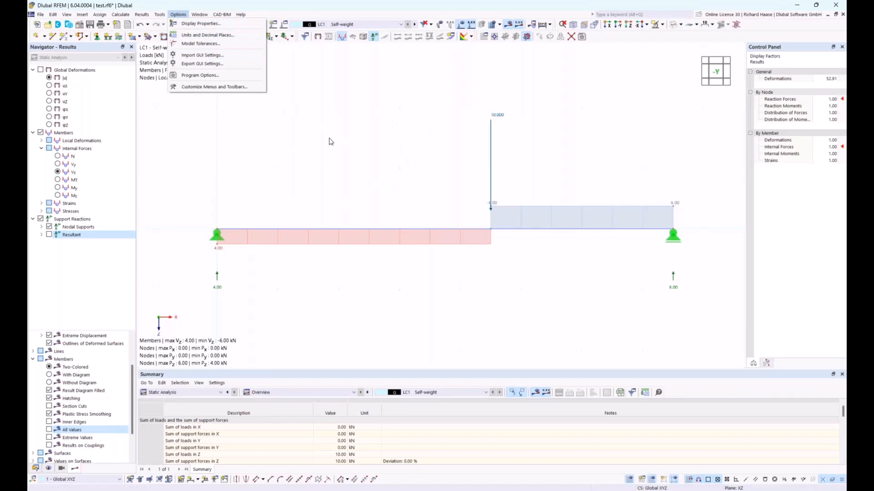
left_click(188, 24)
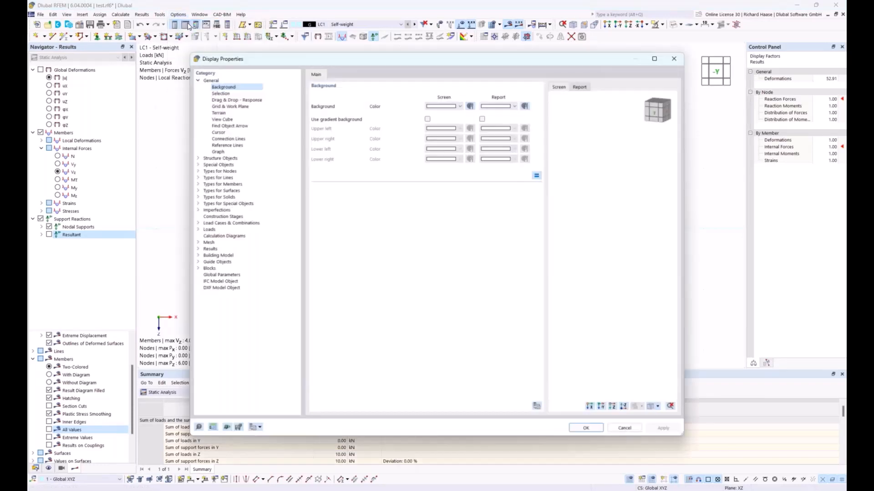
left_click(253, 428)
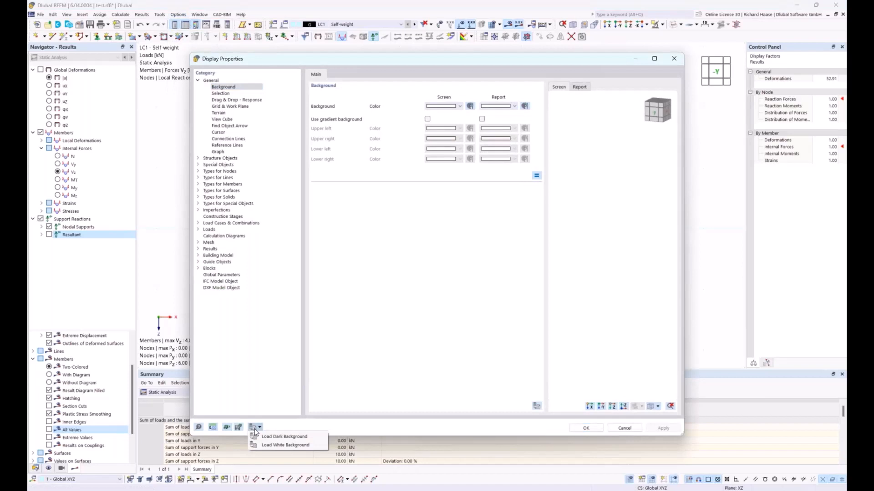
left_click(283, 438)
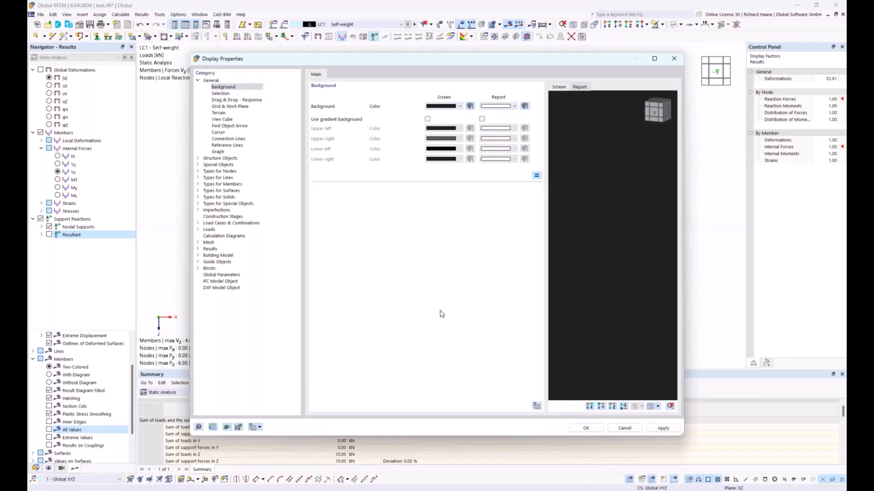
left_click(586, 428)
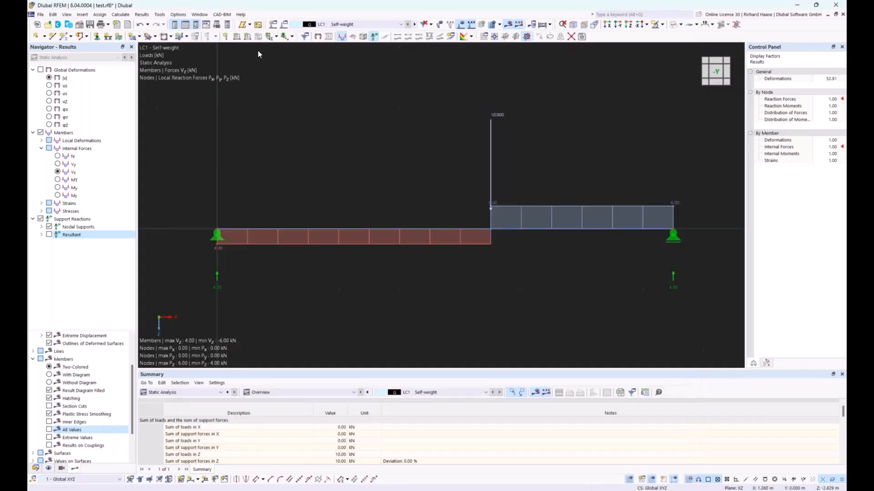
Load the white background for the graphics area in the display properties and apply it
left_click(178, 14)
left_click(196, 20)
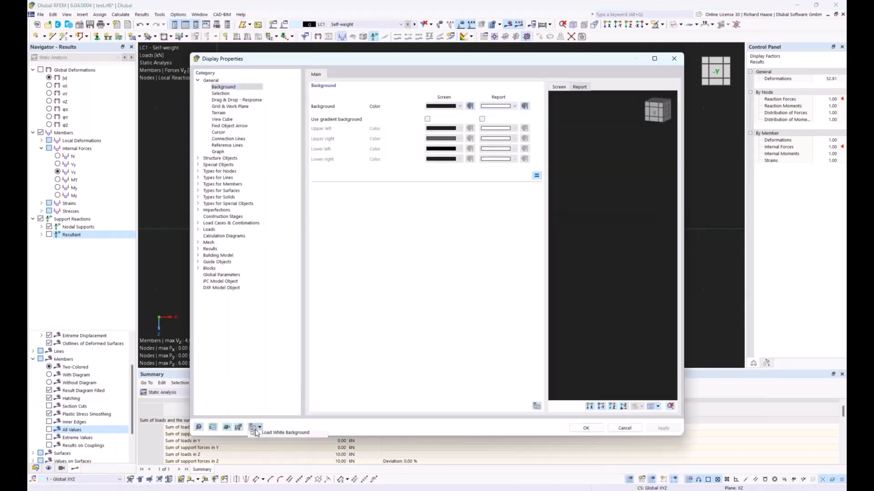
left_click(255, 427)
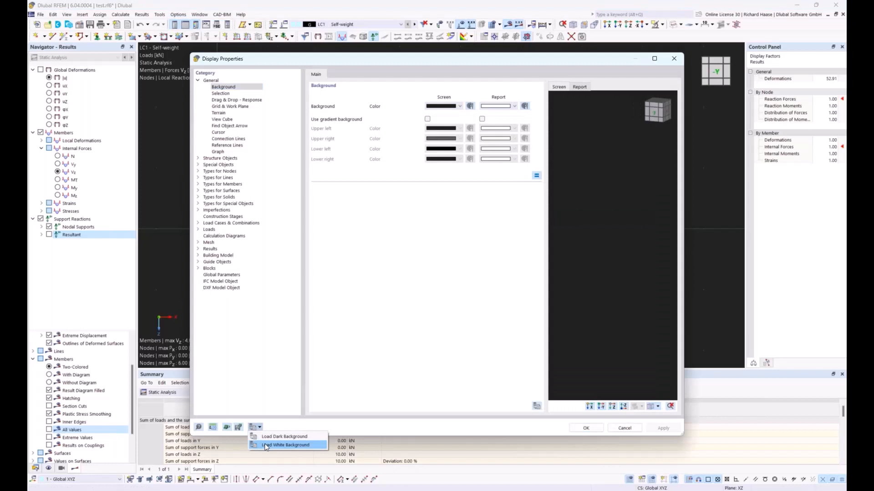
left_click(264, 443)
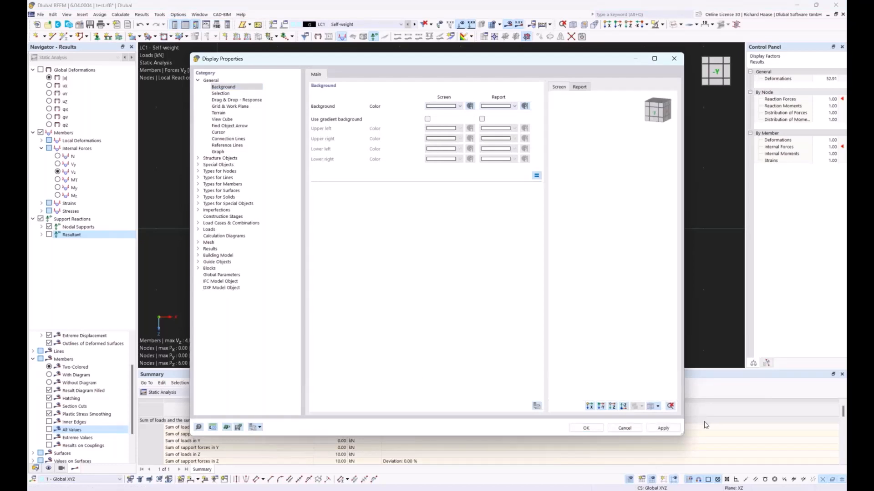
left_click(590, 430)
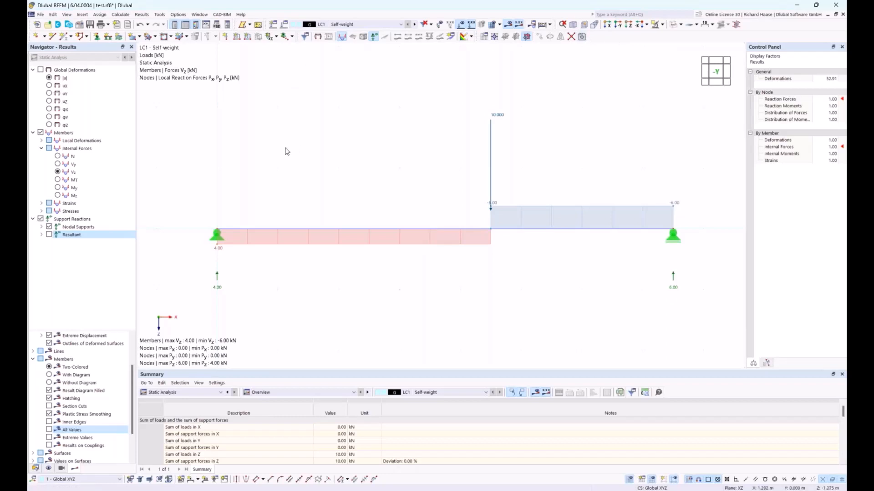
Customize the toolbars: find the Edit Global Parameters command by searching "global" and add it beside the result diagram commands, then close the customization
left_click(67, 14)
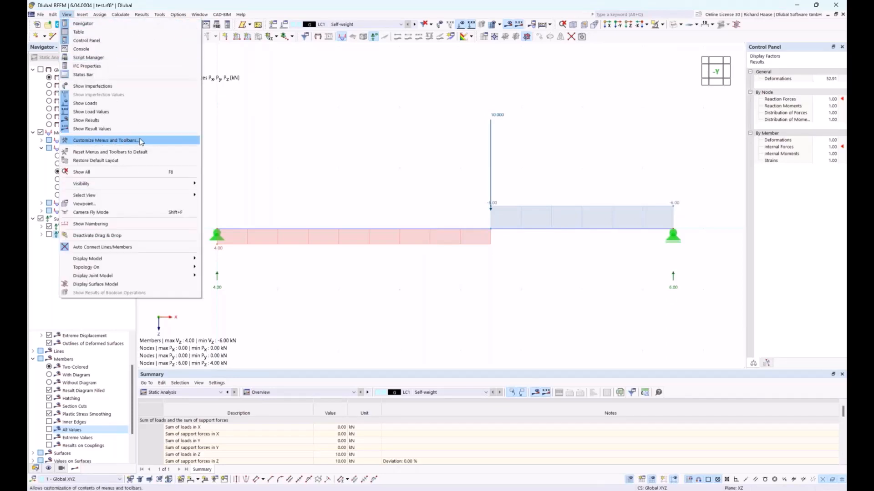
left_click(109, 141)
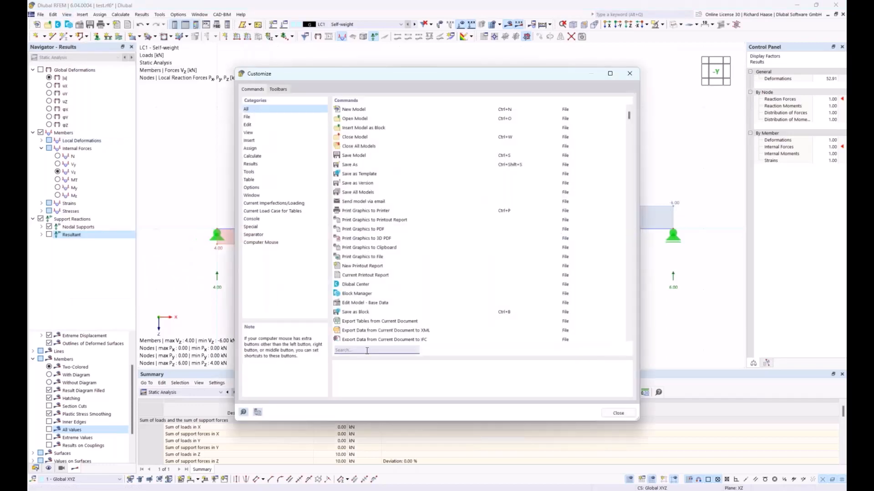
left_click(367, 351)
type("globa")
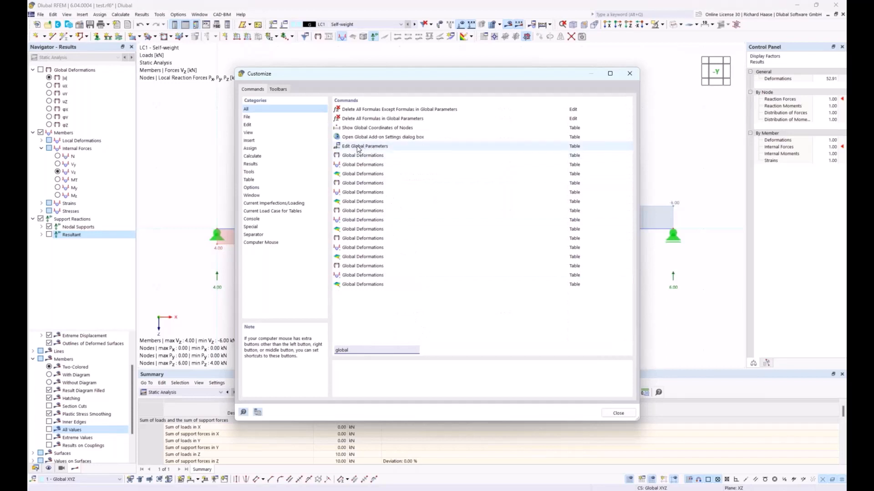
type("l")
left_click_drag(354, 145, 394, 36)
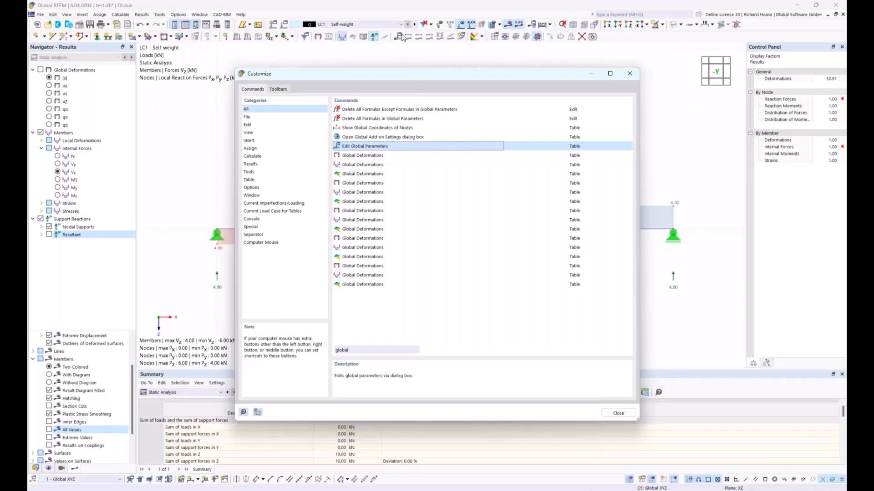
left_click_drag(365, 350, 321, 351)
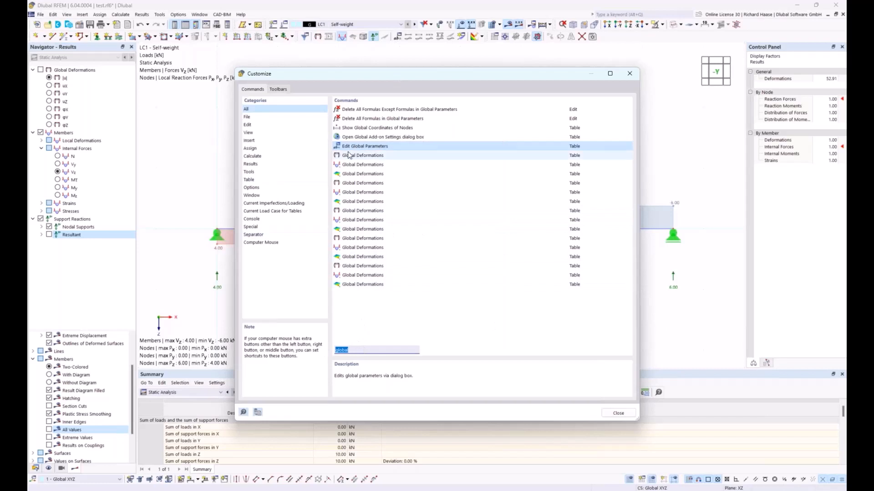
key("BackSpace")
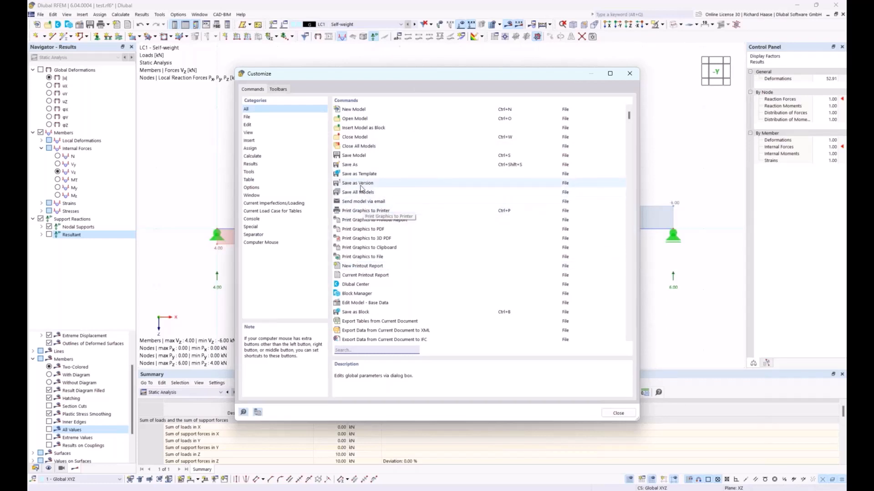
left_click(630, 73)
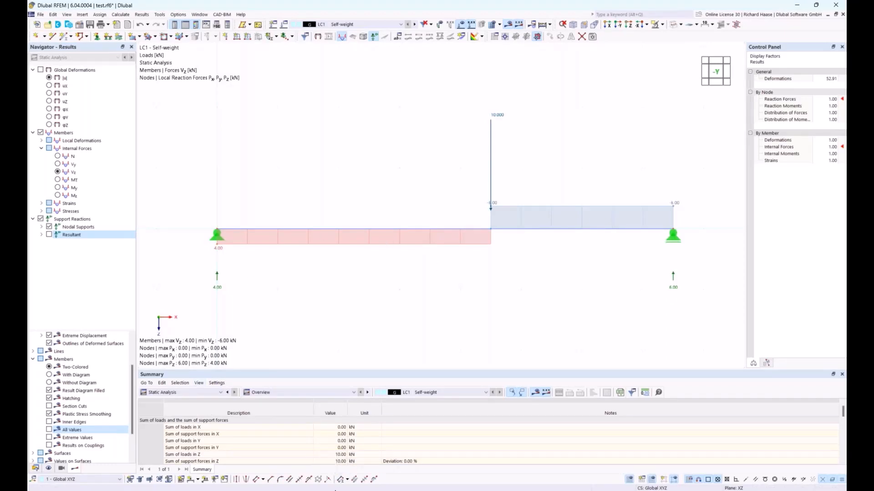
Switch to the training slides in Adobe Acrobat Reader and read the two-span beam task on page 8
mouse_move(343, 490)
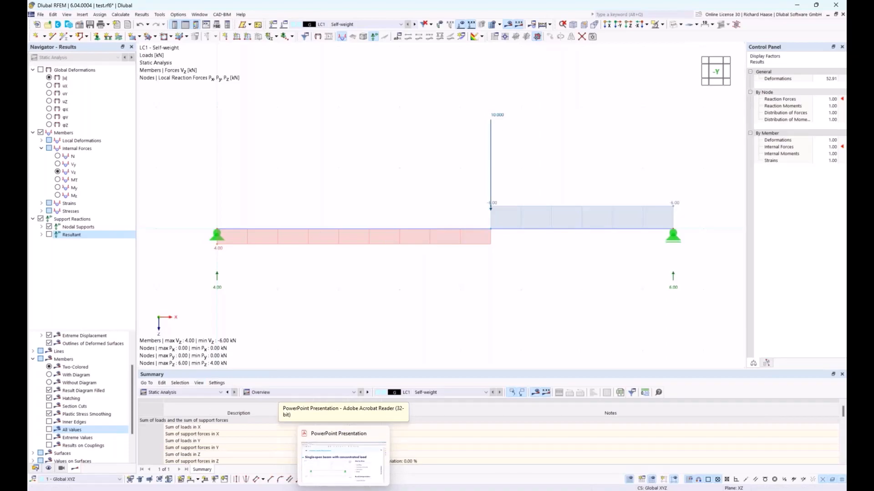
left_click(343, 489)
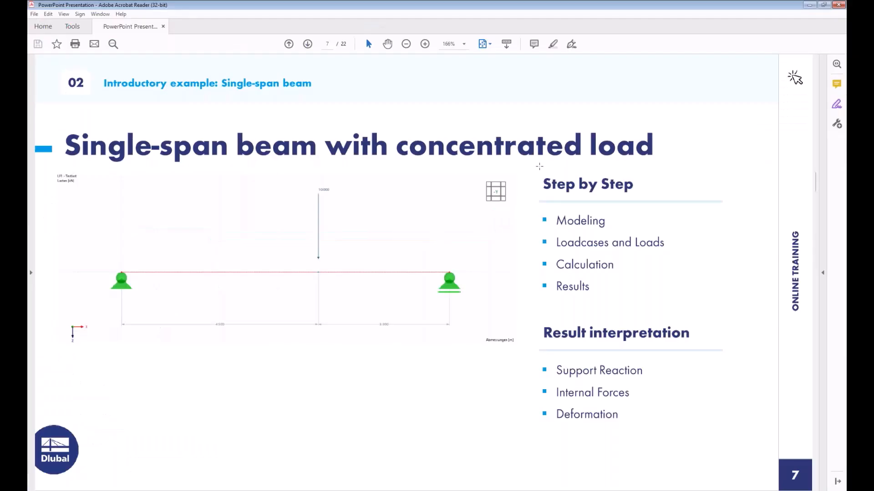
scroll(539, 167, "down", 1)
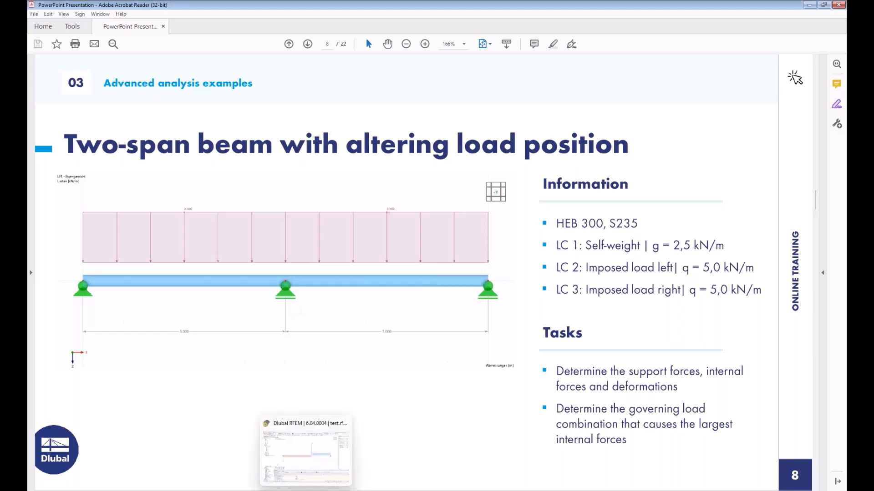
Switch back to RFEM, show the navigator's model data and collapse the tree of the test.rf6 model
left_click(301, 448)
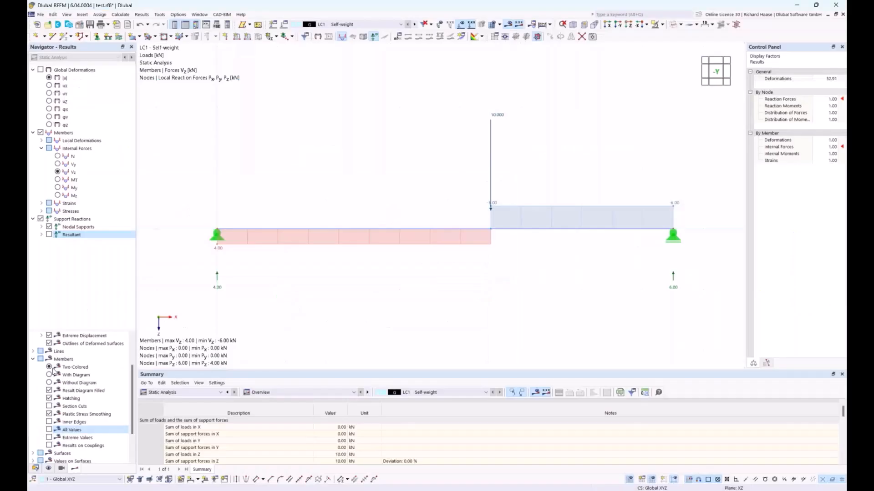
left_click(35, 468)
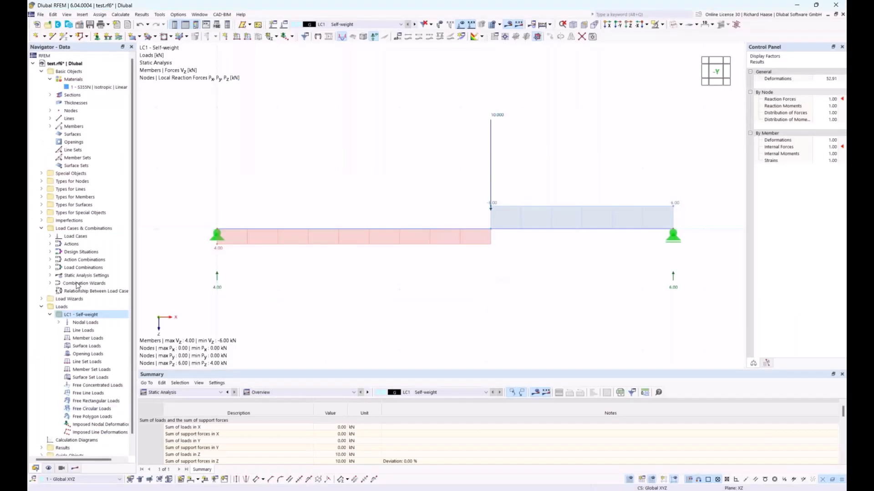
left_click(34, 65)
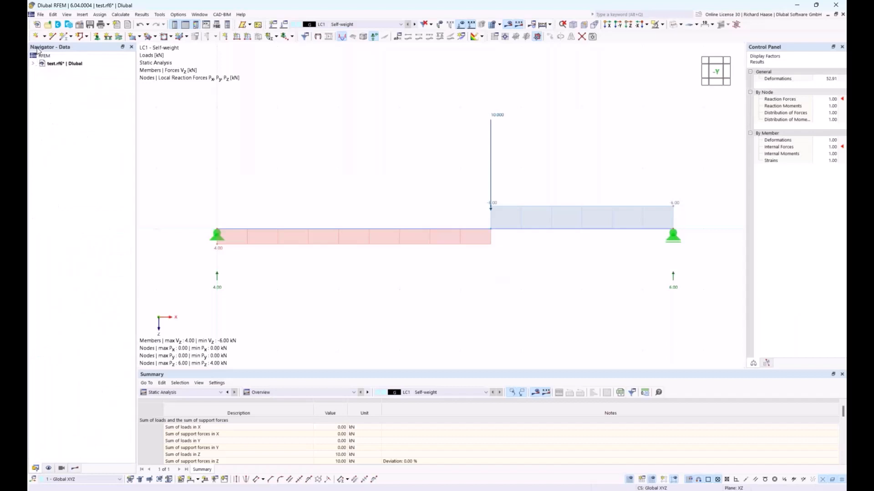
Start a new model named "2span beam" with the model type 2D | XZ | Plane Stress
left_click(37, 26)
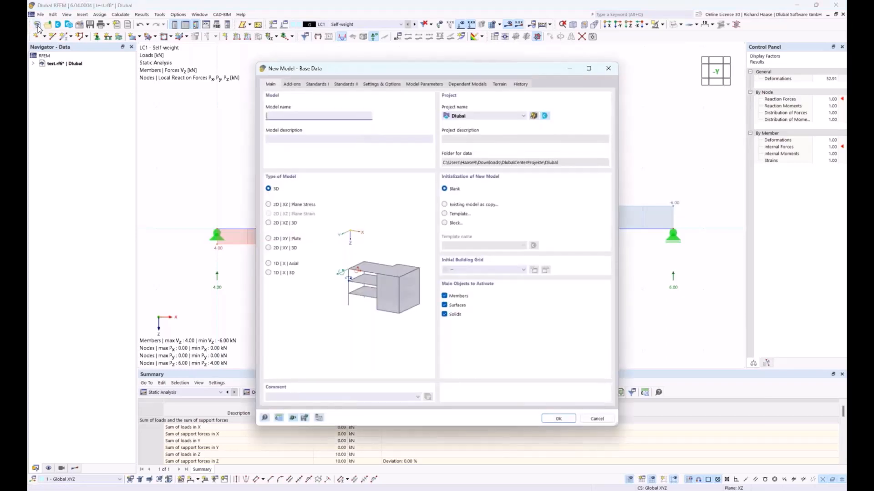
left_click(276, 206)
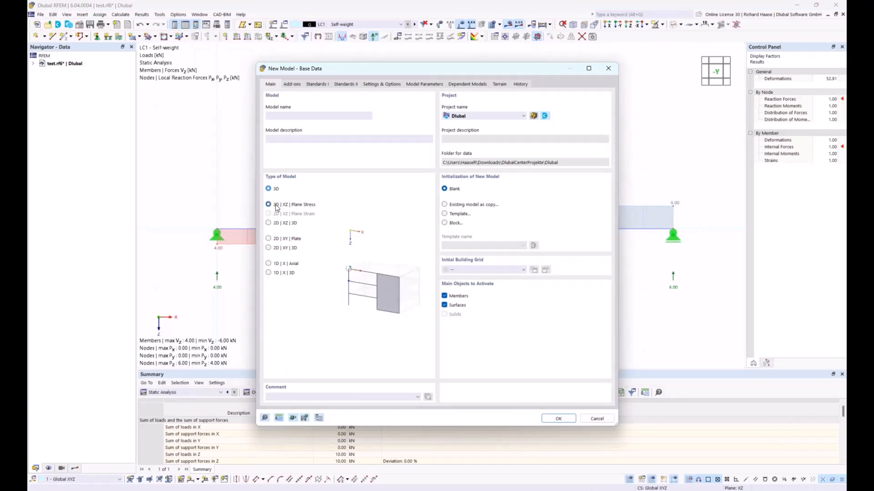
left_click(293, 114)
type("2span beam")
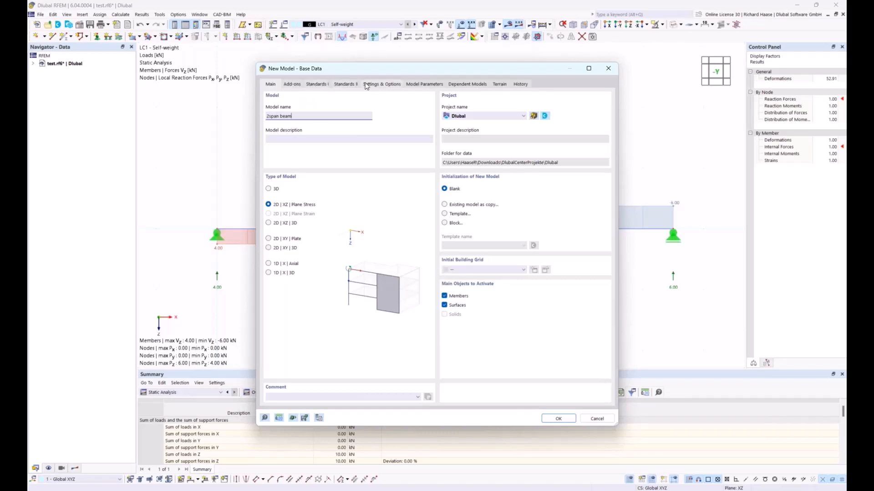
Review the new model's add-ons and standards, activate the Concrete Design add-on and check its design standard
left_click(292, 85)
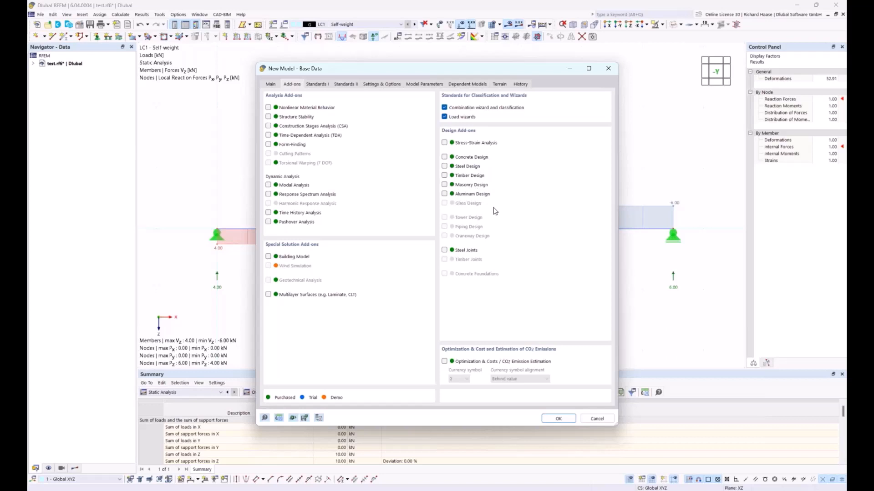
left_click(318, 85)
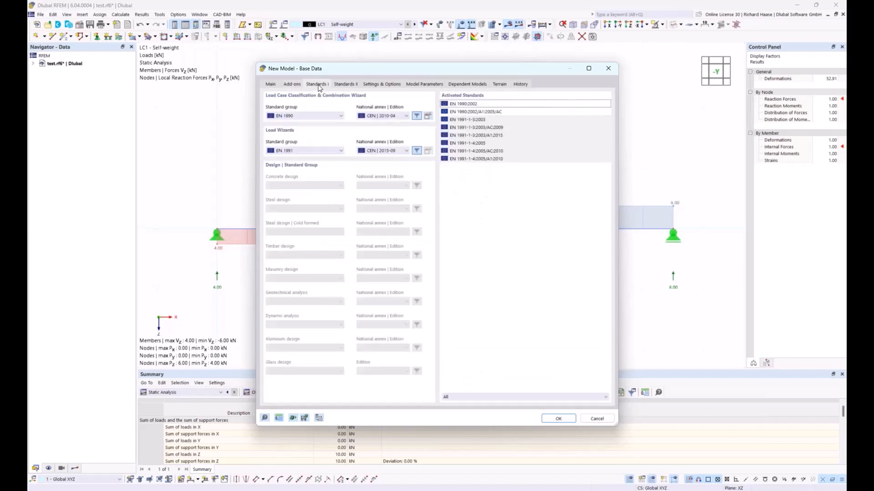
left_click(291, 85)
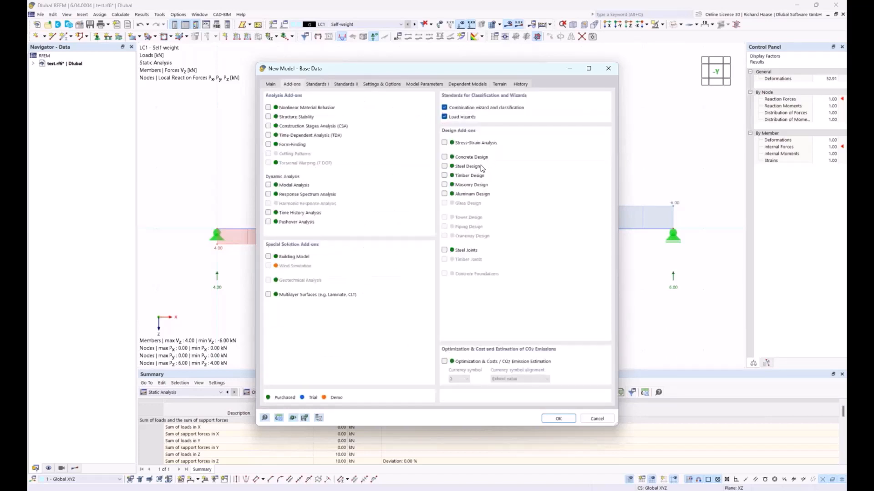
left_click(445, 157)
left_click(314, 85)
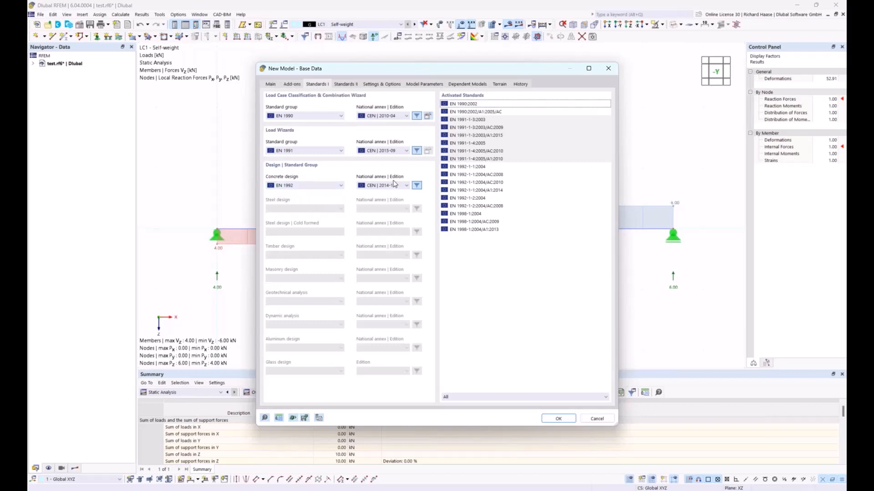
Review the available concrete design standards and the national annexes for EN 1992, keeping EN 1992 with the CEN | 2014-11 annex
left_click(318, 186)
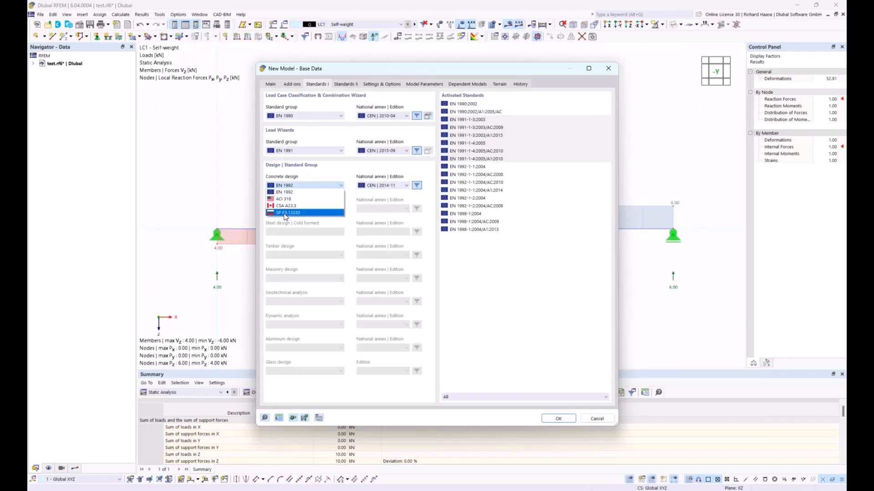
left_click(284, 192)
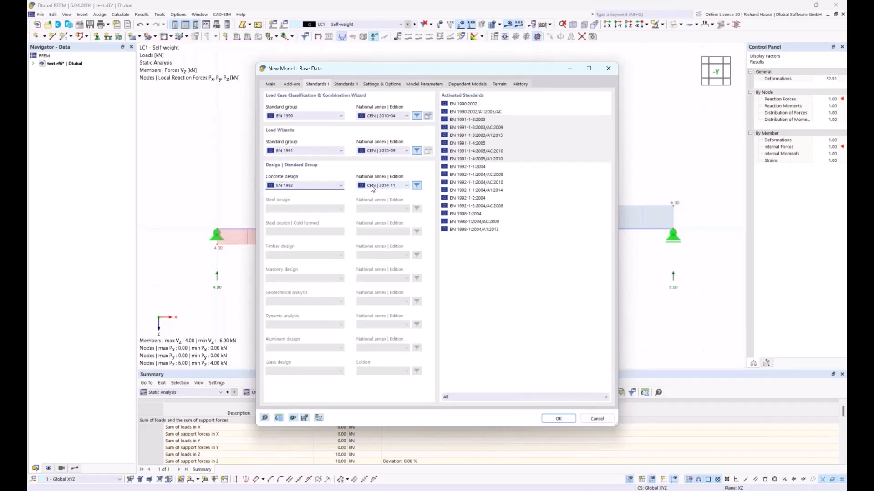
left_click(373, 186)
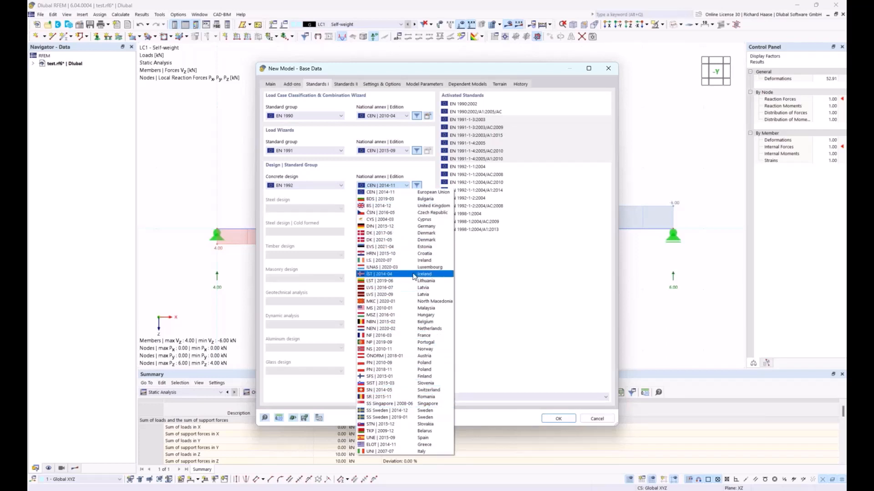
left_click(384, 171)
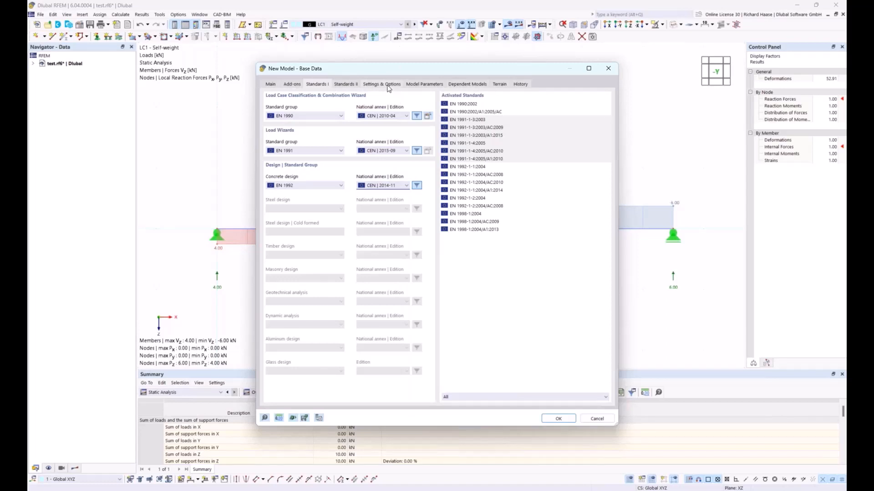
Deactivate the Concrete Design add-on again and create the 2span beam model with its base data
left_click(272, 84)
left_click(288, 83)
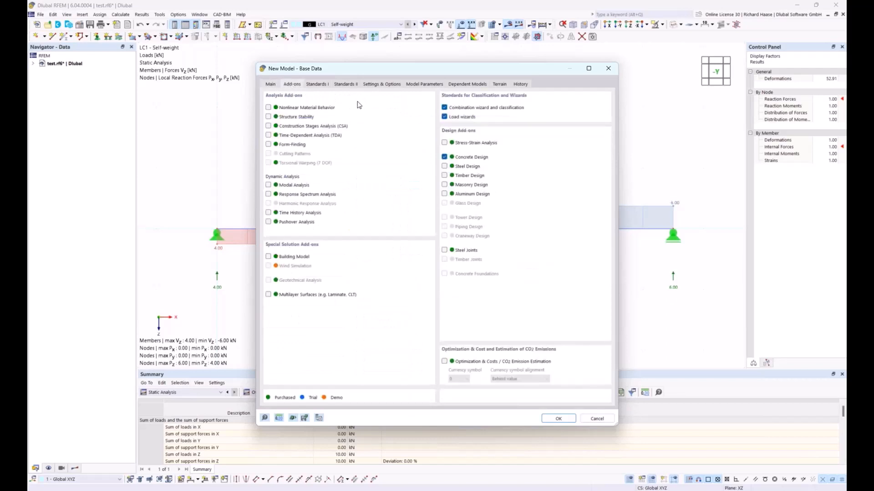
left_click(444, 157)
left_click(270, 84)
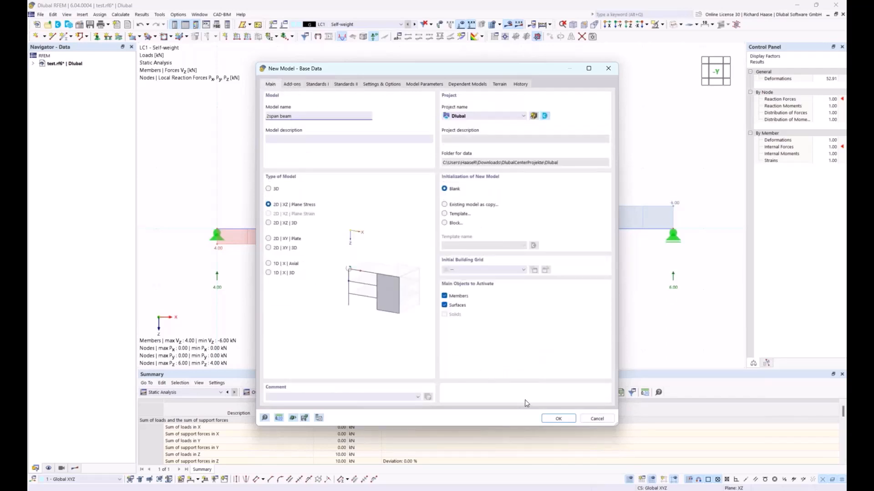
left_click(557, 419)
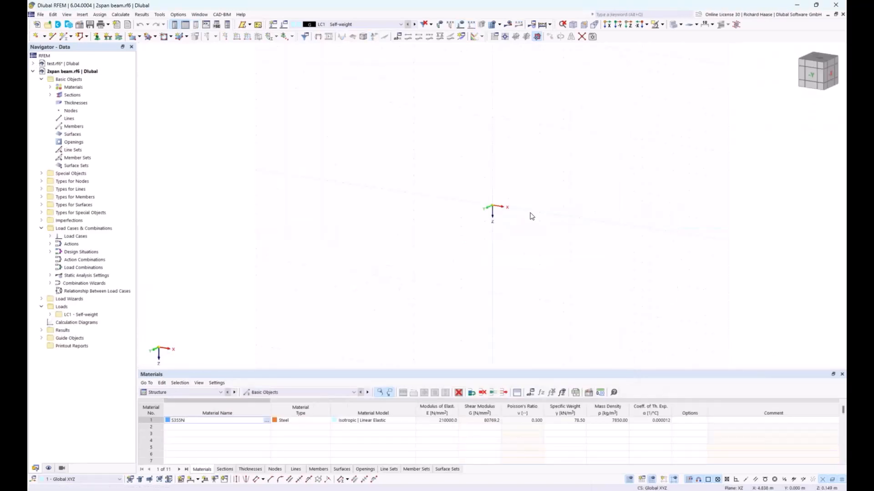
Show the 2span beam model's existing materials and start defining a new material
middle_click_drag(528, 214, 434, 214)
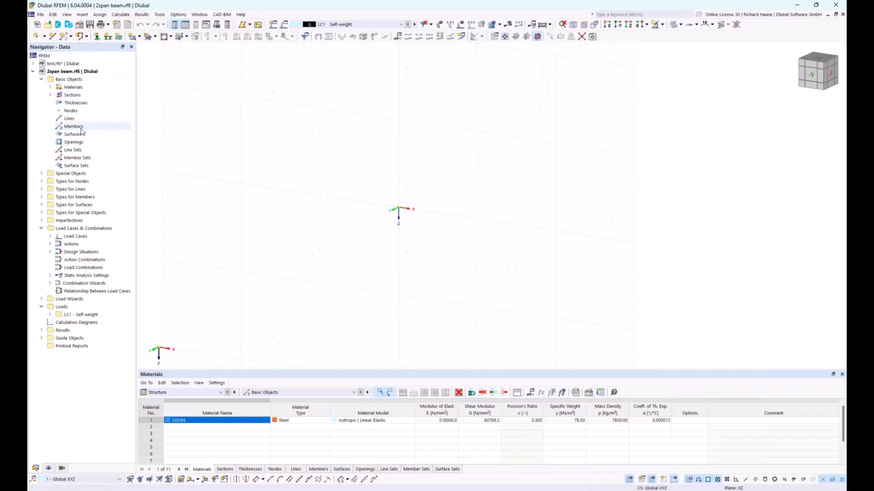
left_click(51, 87)
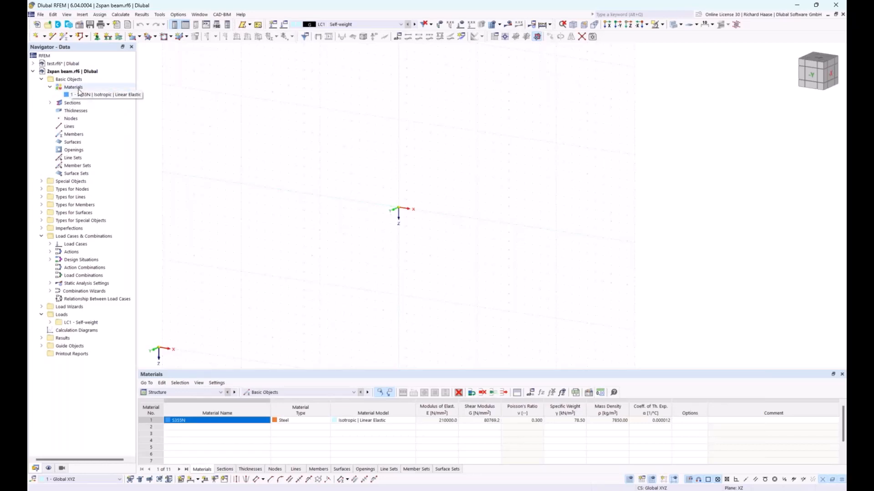
right_click(76, 86)
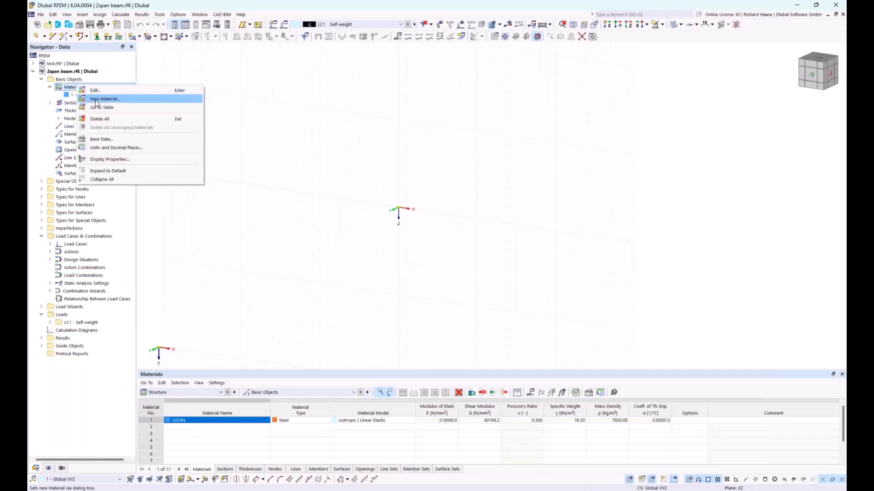
left_click(96, 100)
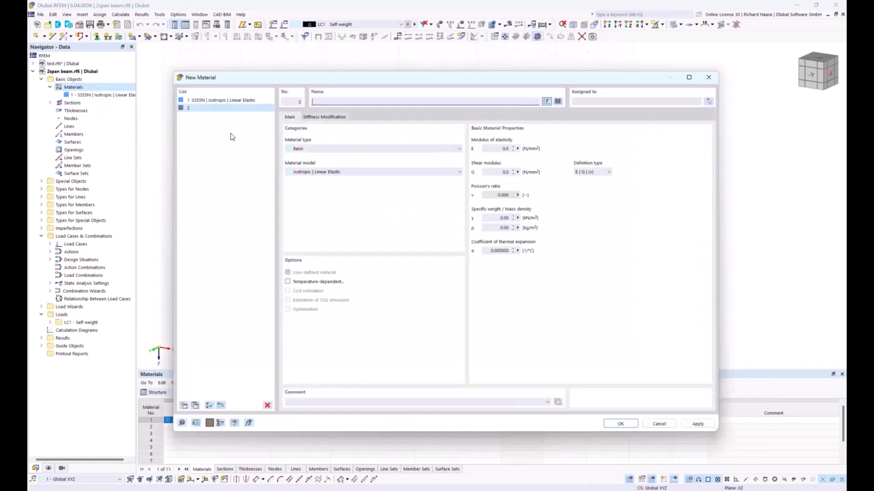
Look through the material library and its region filter options without importing a material
left_click(557, 101)
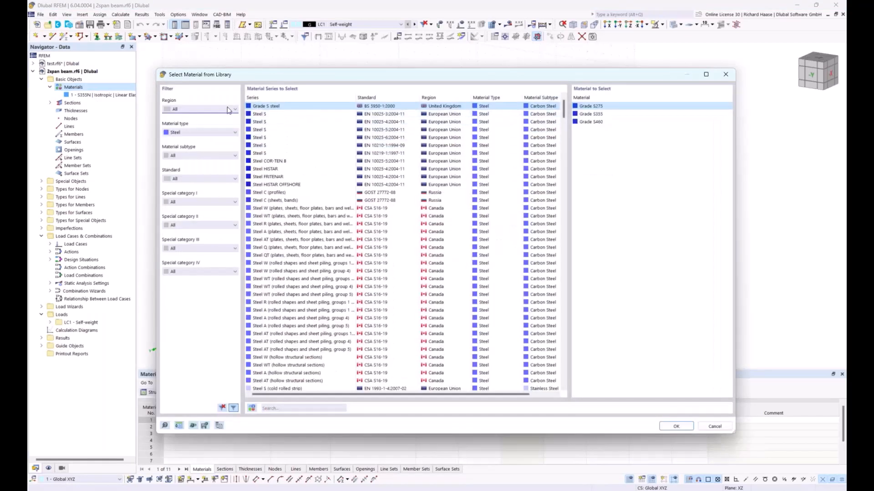
left_click(182, 109)
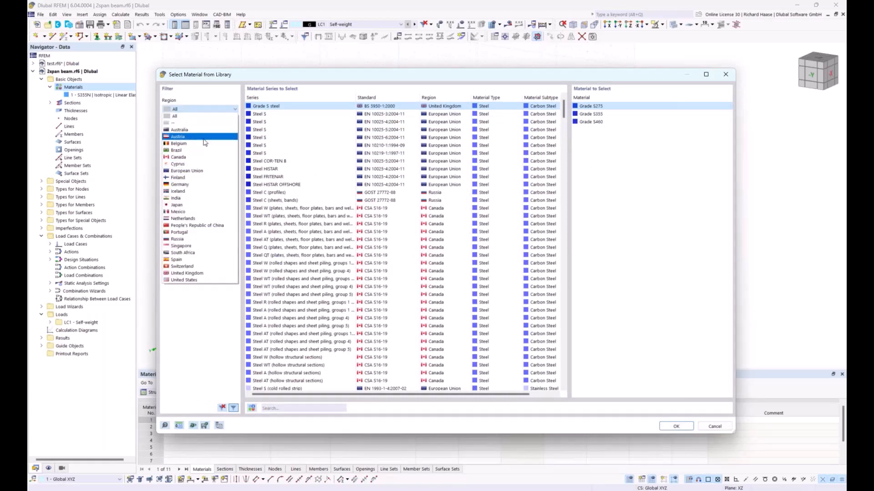
left_click(189, 96)
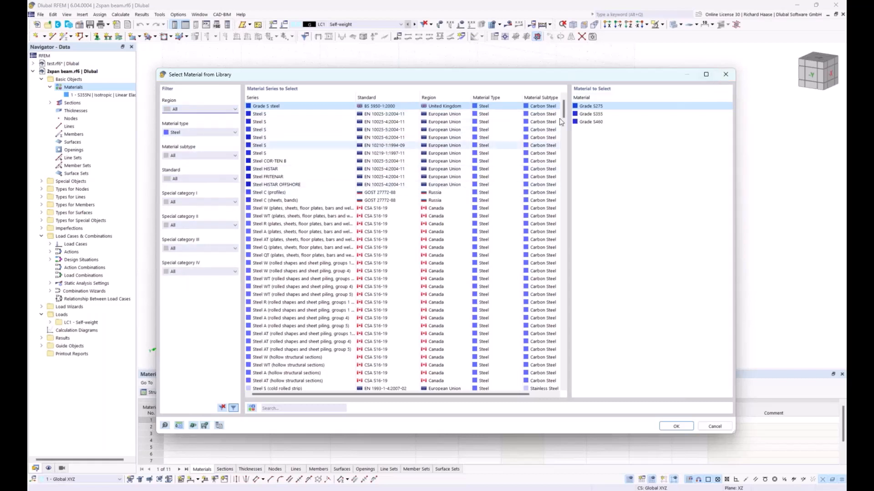
left_click(725, 74)
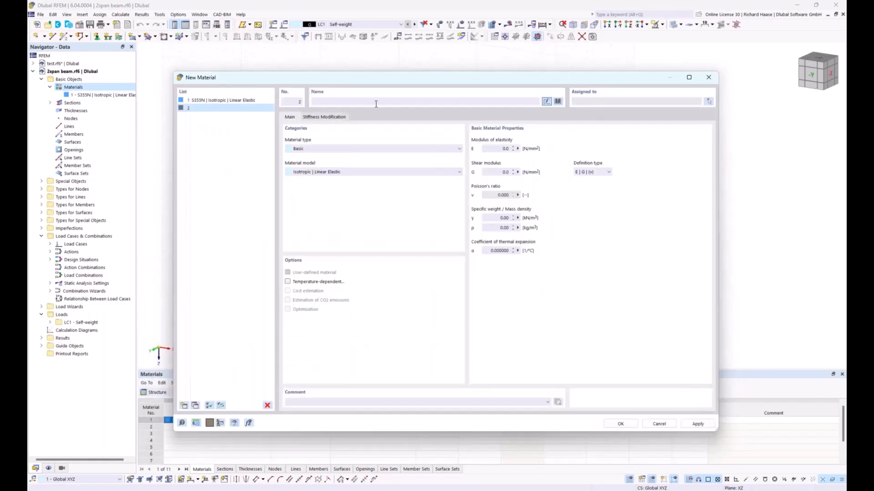
Find S235 with a wildcard search and add S235 | EN 1993-1-1:2005-05 as the new material
left_click(355, 104)
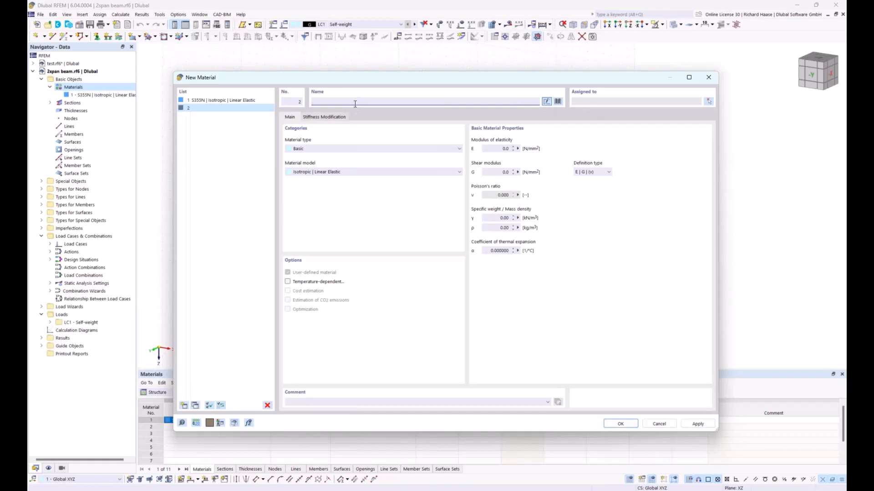
type("*")
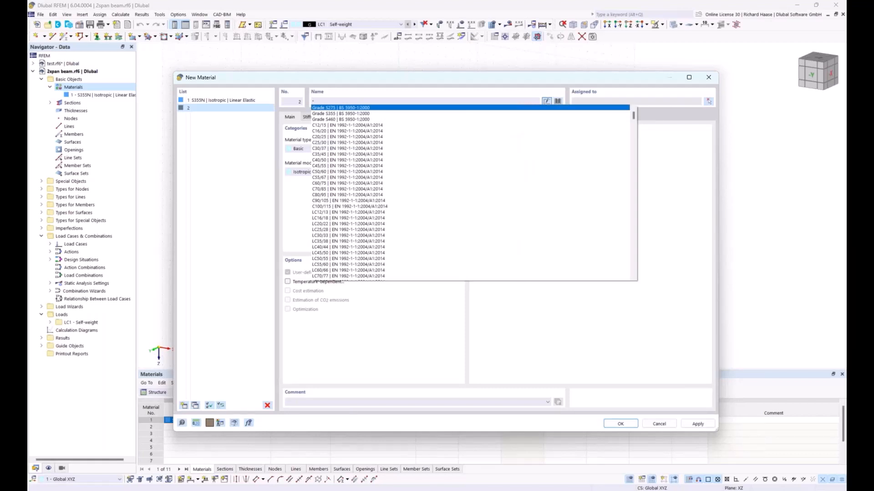
type("s2")
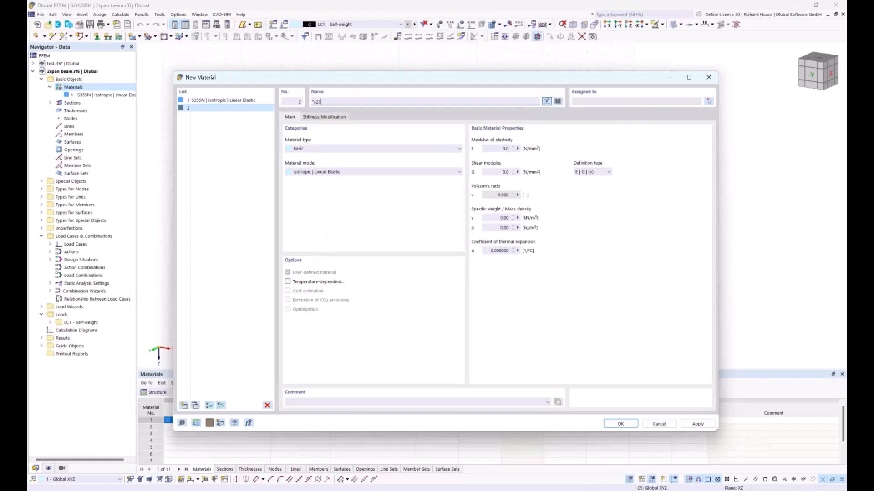
type("35*")
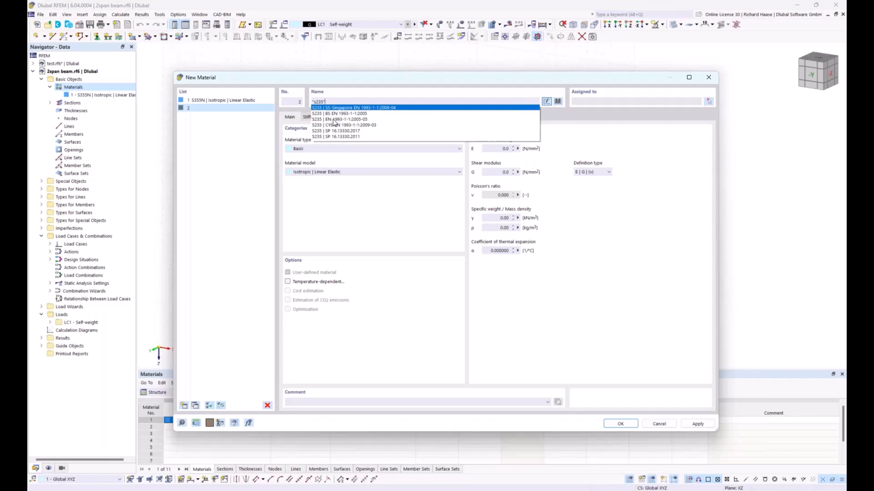
left_click(334, 120)
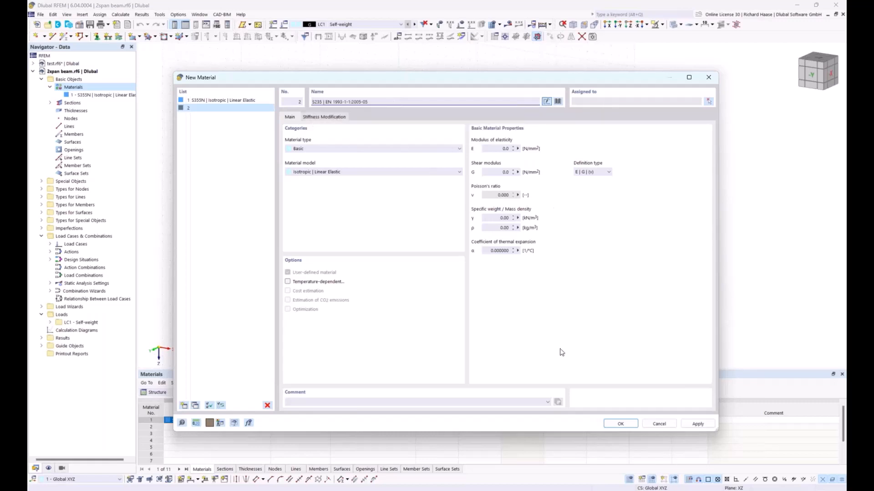
left_click(617, 422)
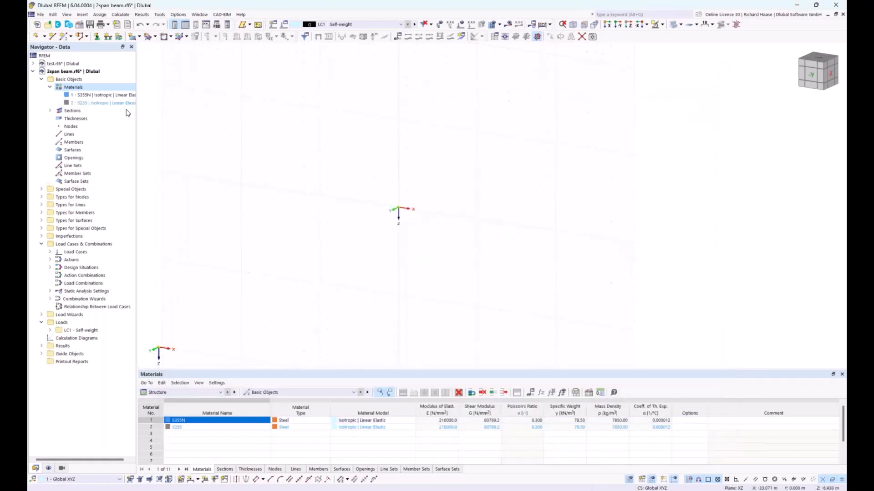
Start a new section and search for HE 300B by name with a leading wildcard
left_click(50, 111)
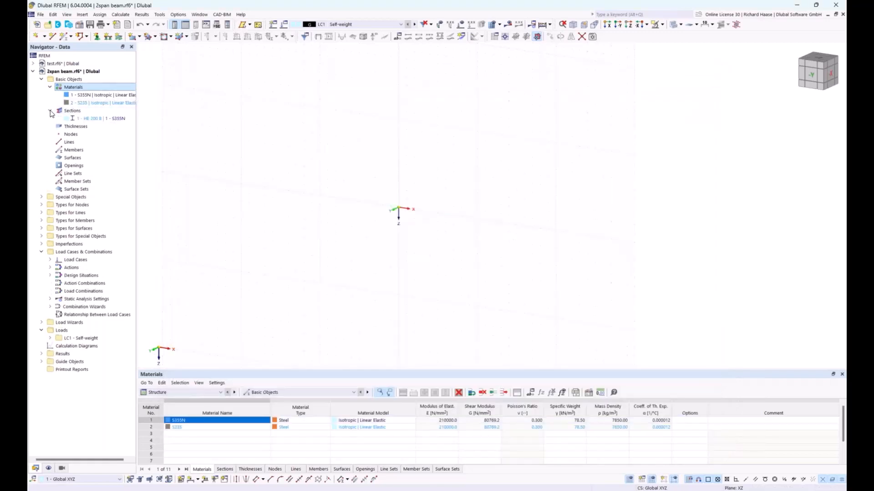
right_click(73, 114)
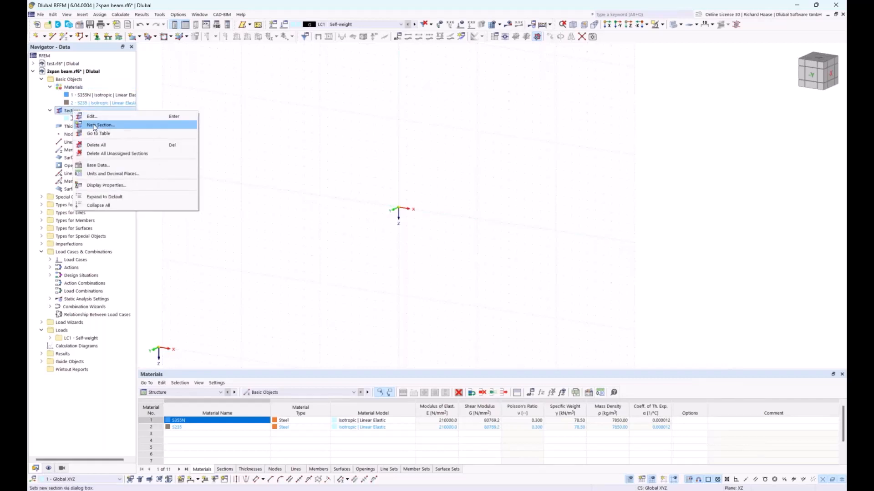
left_click(94, 126)
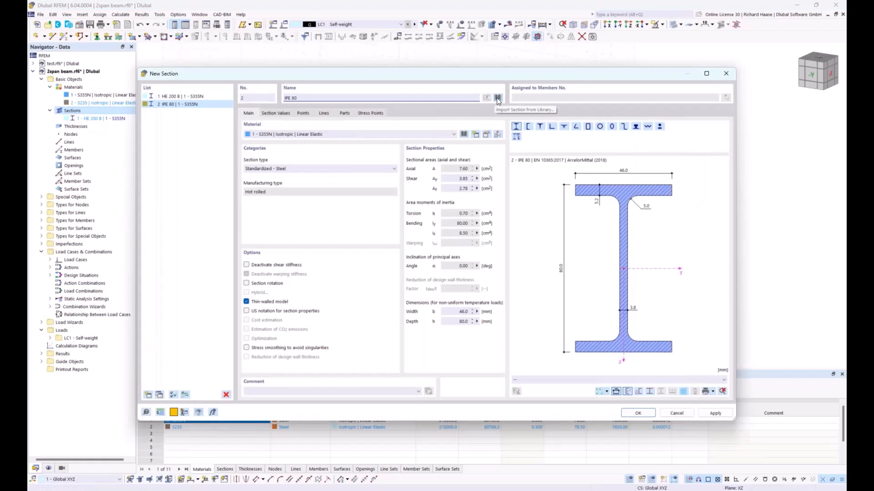
left_click_drag(328, 98, 249, 99)
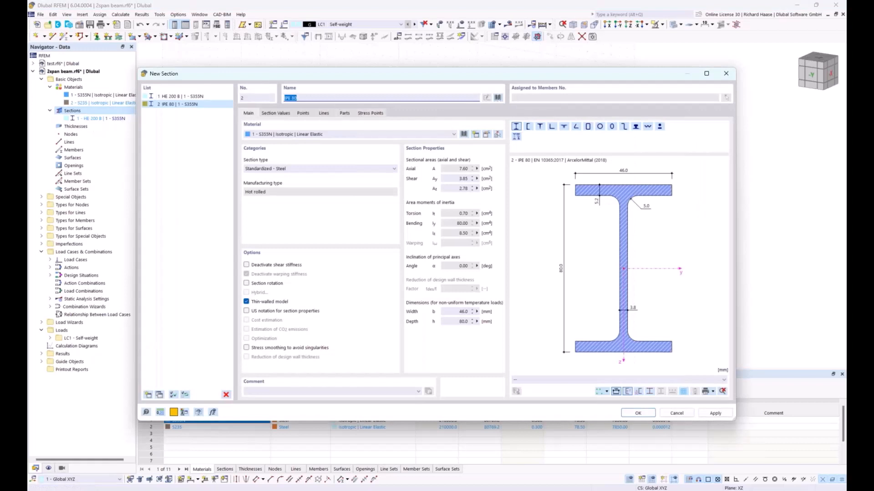
type("*")
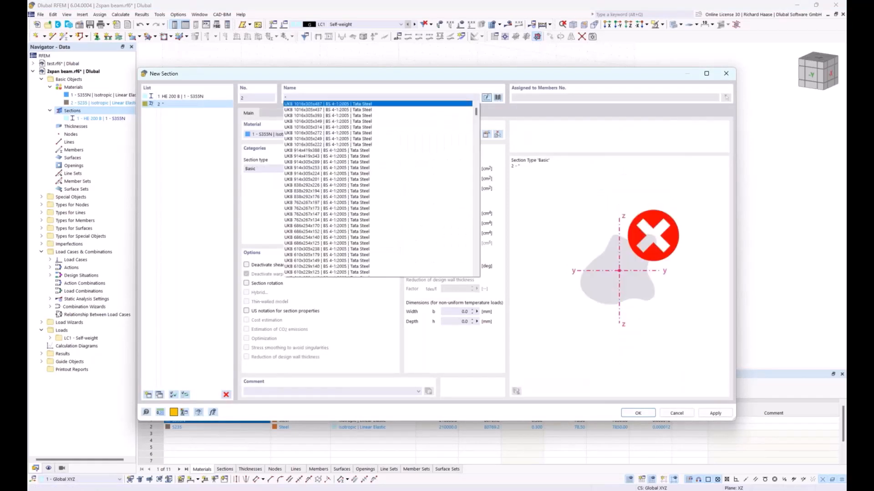
type("HE ")
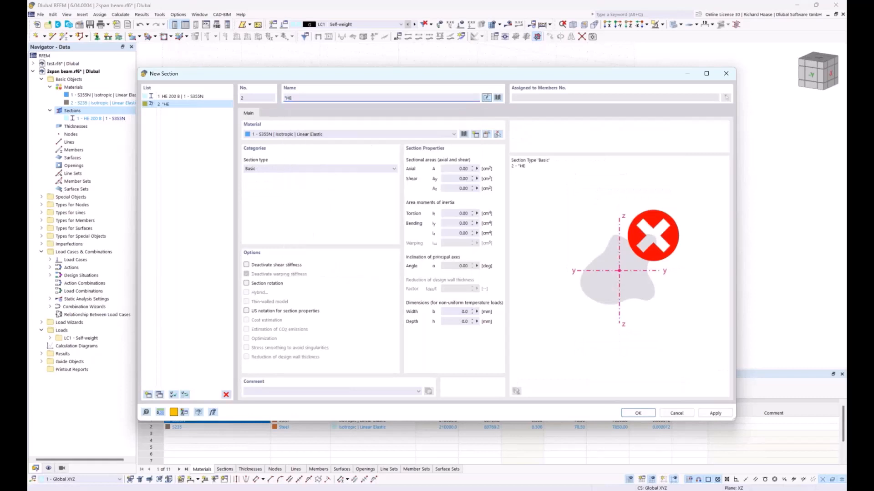
type("300")
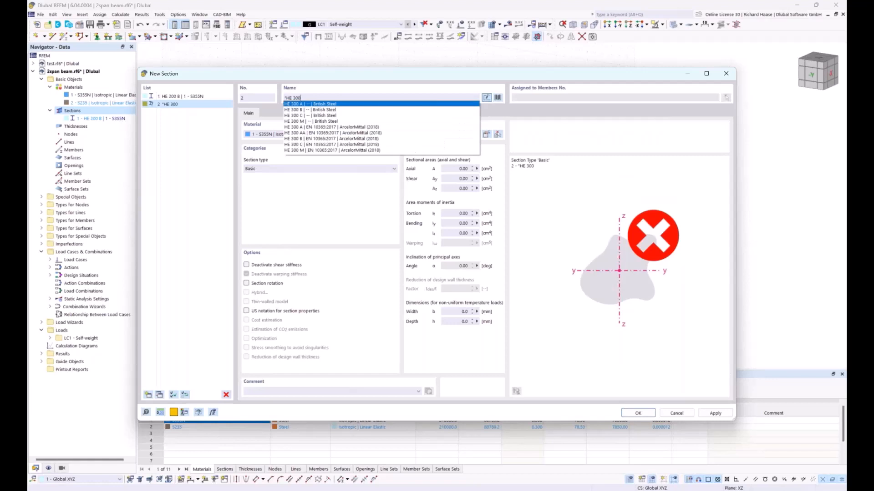
type("B")
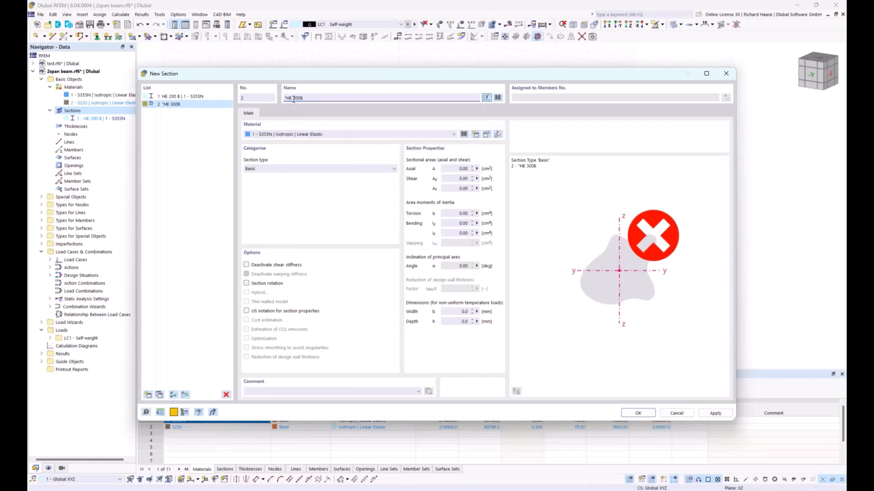
Correct the section search to HEB 300 and add HEB 300 | Euronorm 53-62; DIN 1025-2 | SZS as the new section
left_click(293, 99)
type("B")
key("End")
key("BackSpace")
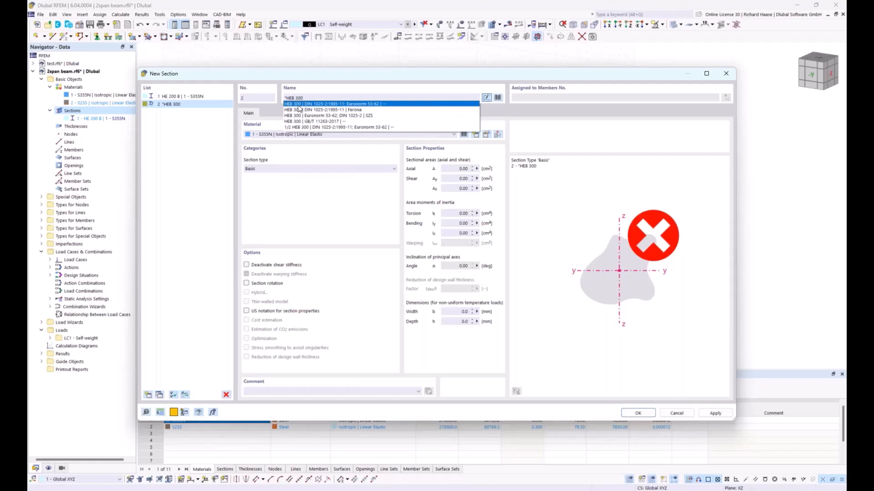
left_click(324, 116)
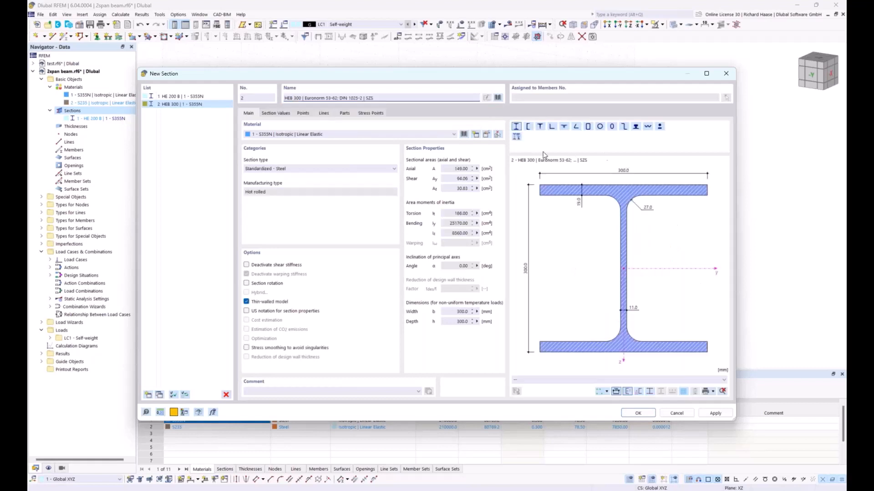
left_click(637, 413)
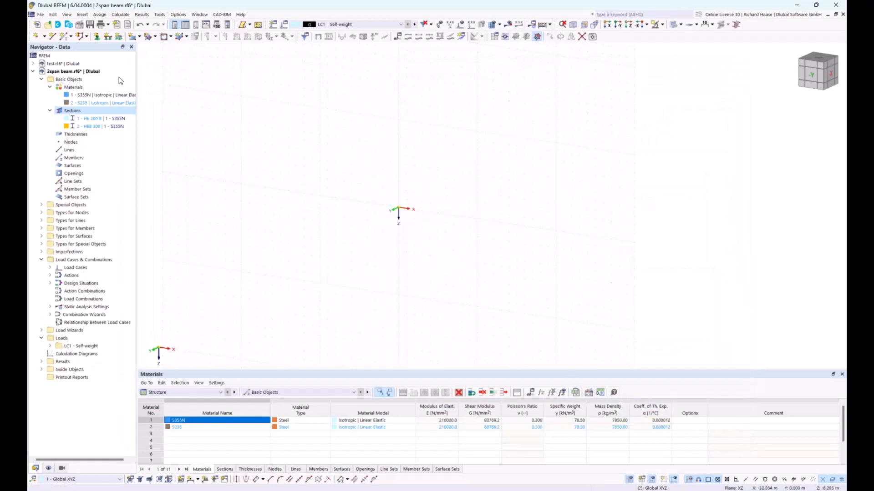
left_click(63, 39)
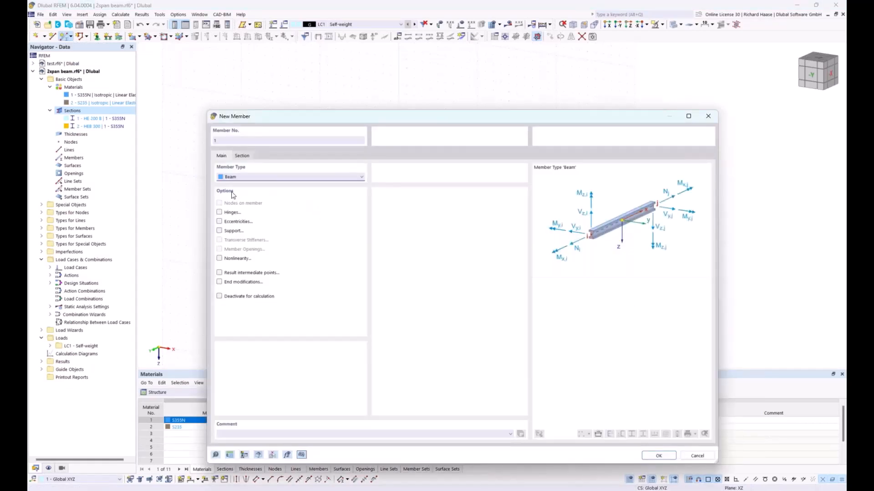
left_click(243, 156)
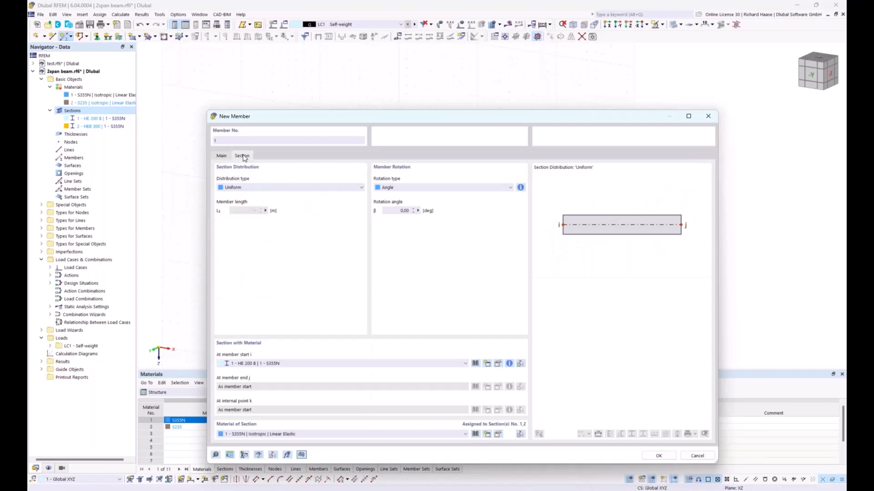
left_click(274, 366)
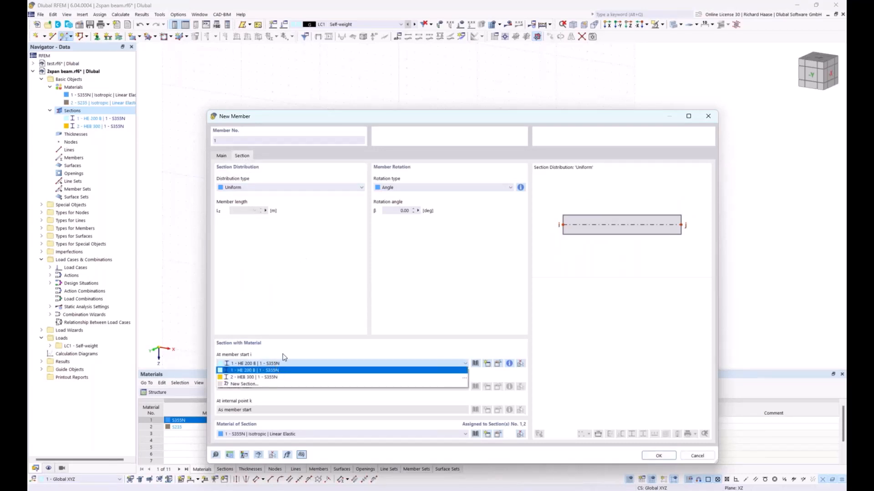
left_click(282, 353)
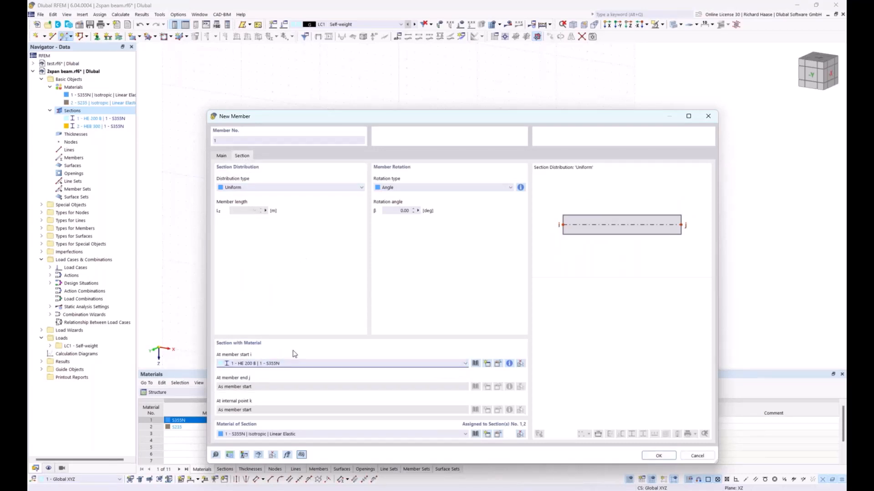
left_click(708, 117)
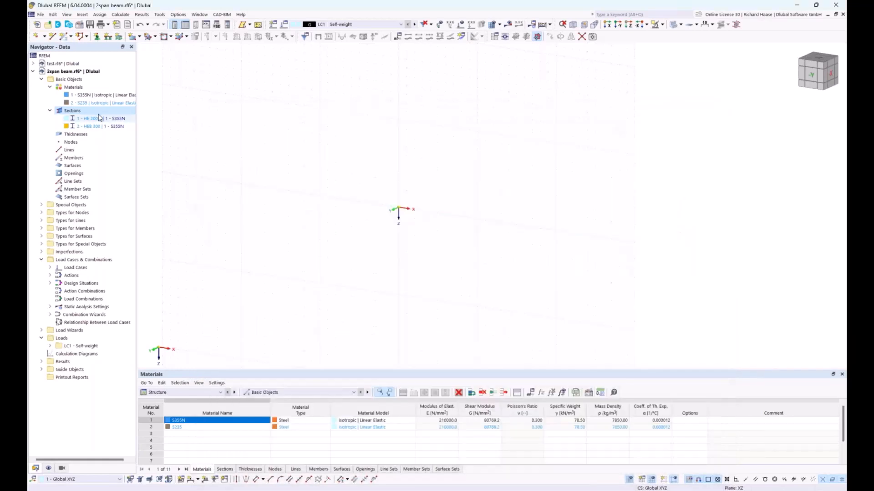
Edit the HEB 300 section and assign material 2 - S235 | Isotropic | Linear Elastic to it
right_click(127, 127)
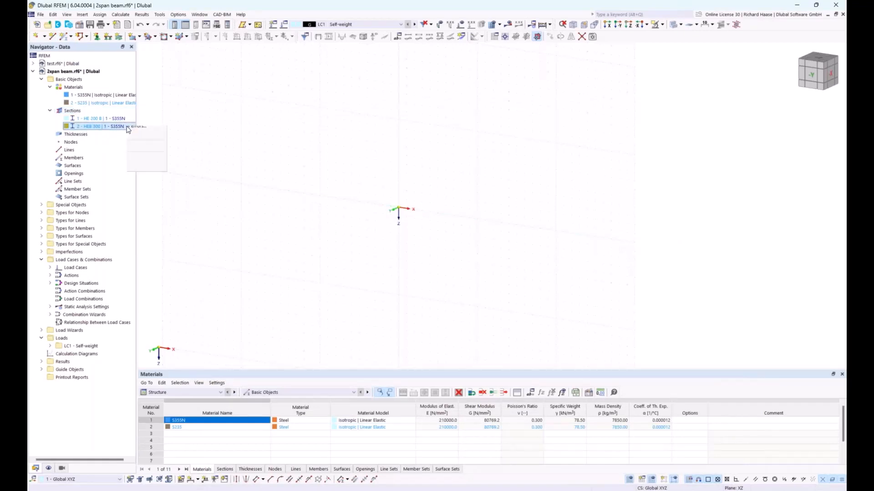
left_click(149, 133)
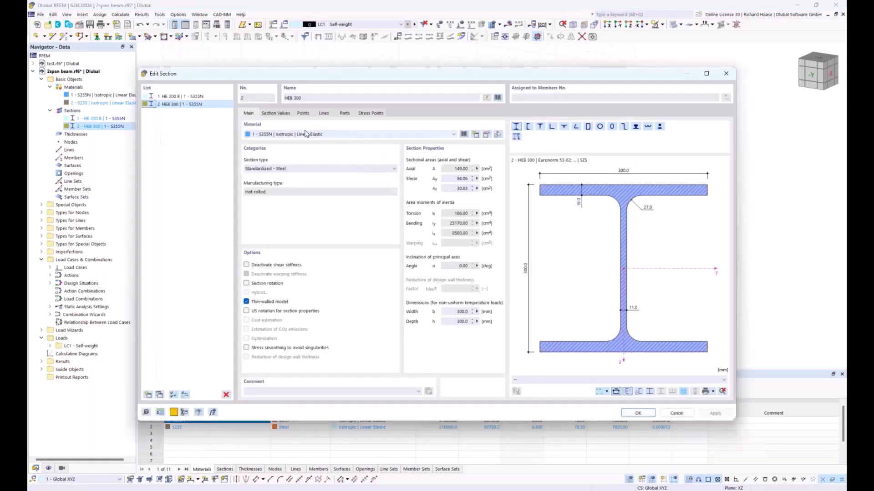
left_click(267, 135)
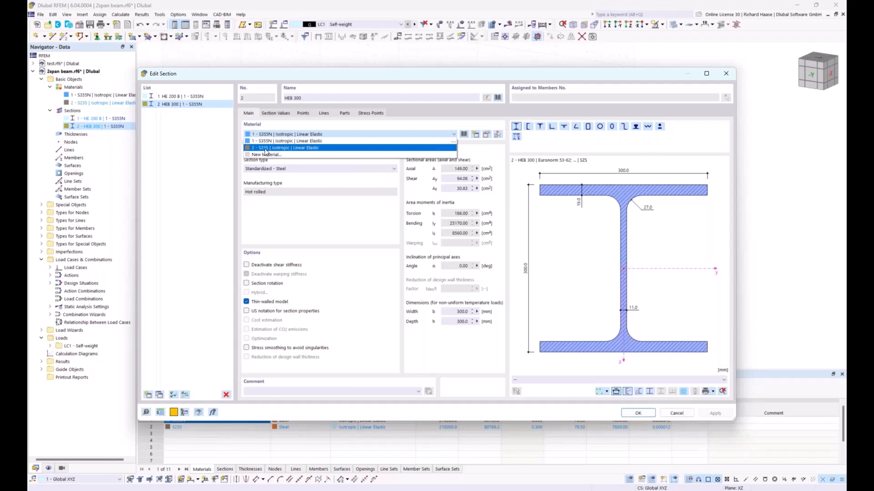
left_click(267, 148)
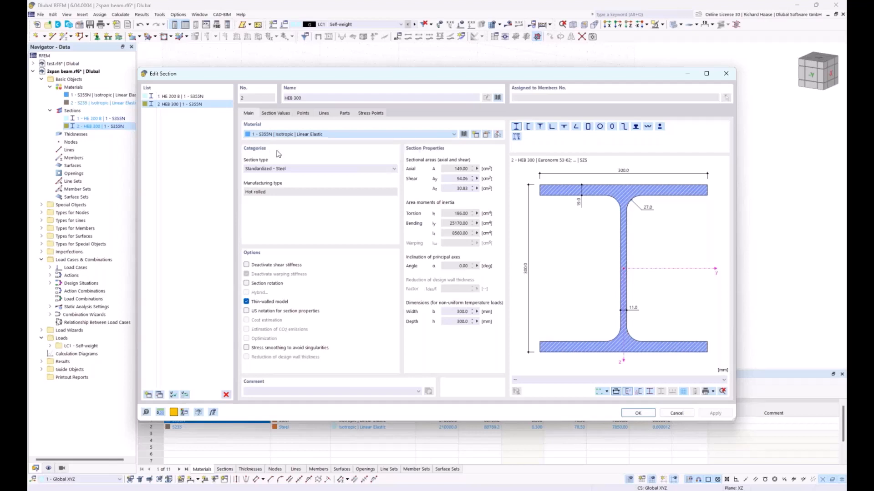
left_click(638, 415)
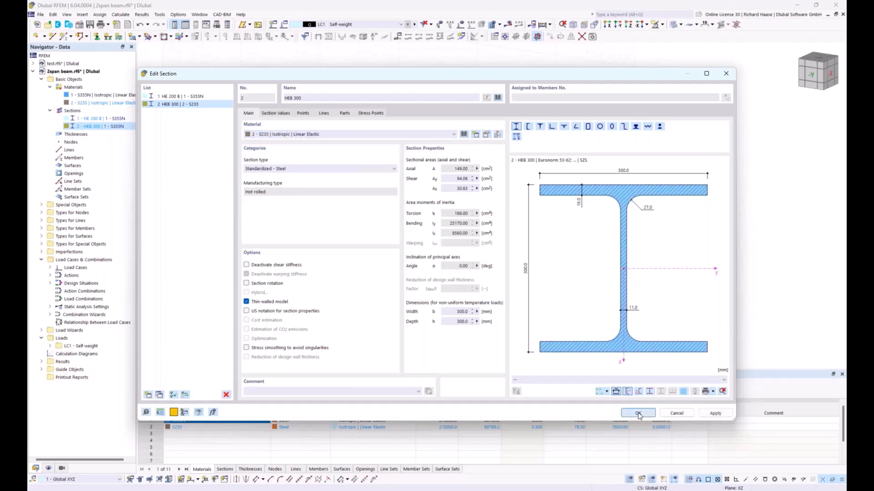
Create a single Beam member with section 2 - HEB 300 | 2 - S235 from the origin to X 10.000 m, Z 0.000 m
left_click(64, 37)
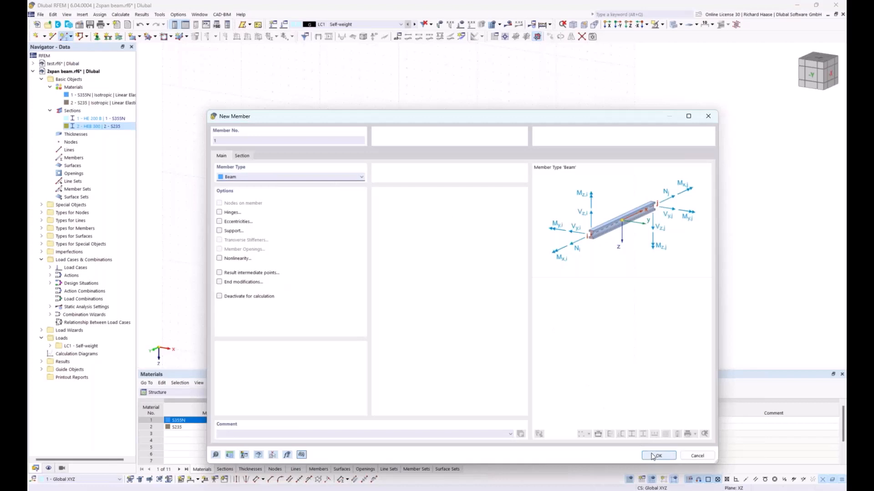
left_click(248, 156)
left_click(253, 365)
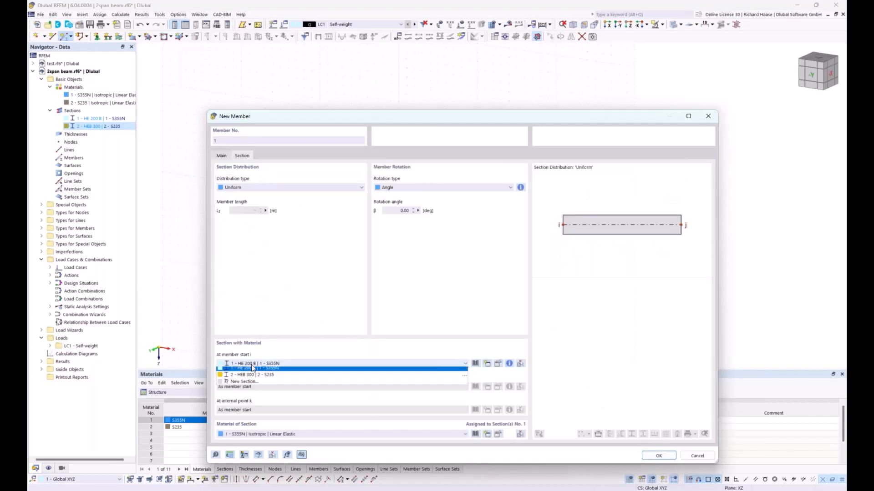
left_click(262, 375)
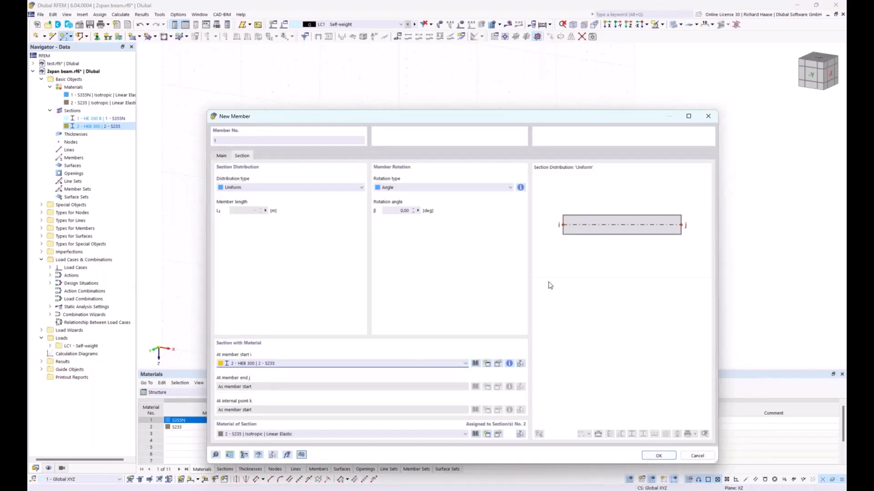
left_click(659, 456)
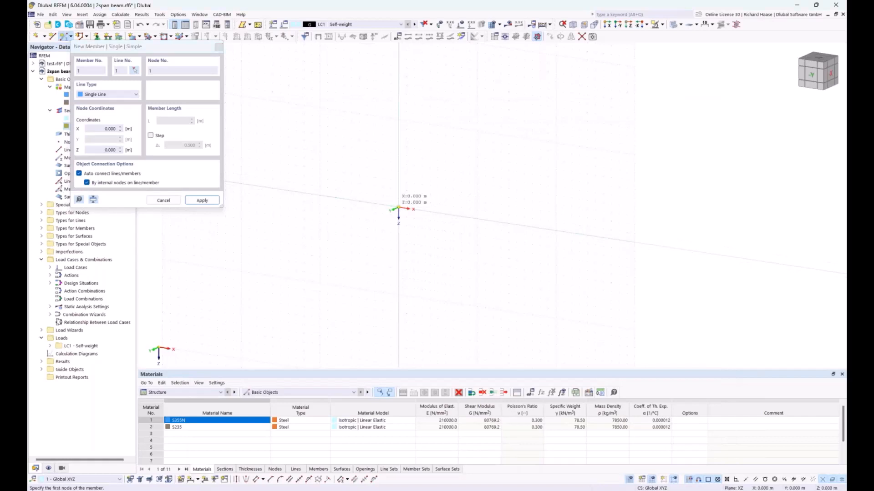
left_click(398, 208)
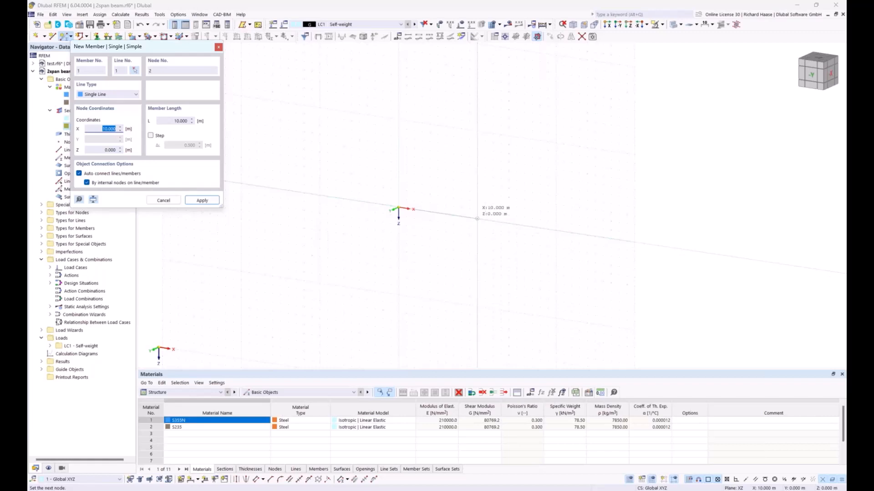
left_click(477, 218)
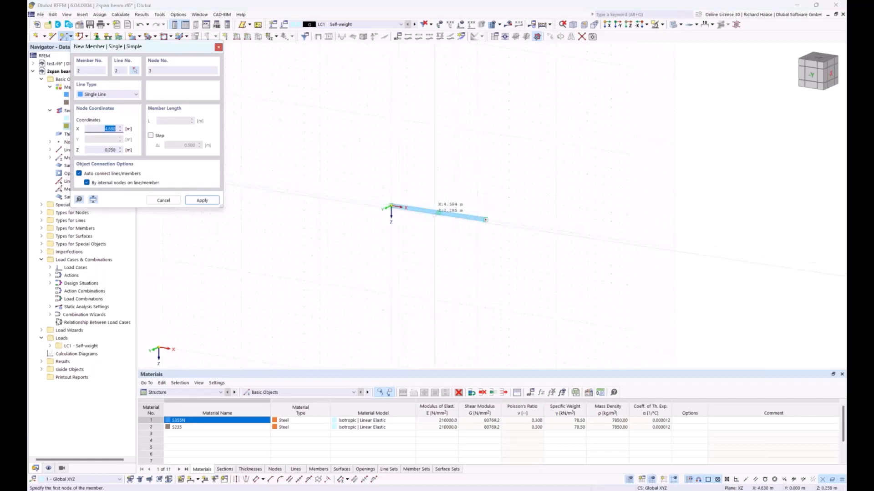
scroll(436, 210, "up", 5)
key("Escape")
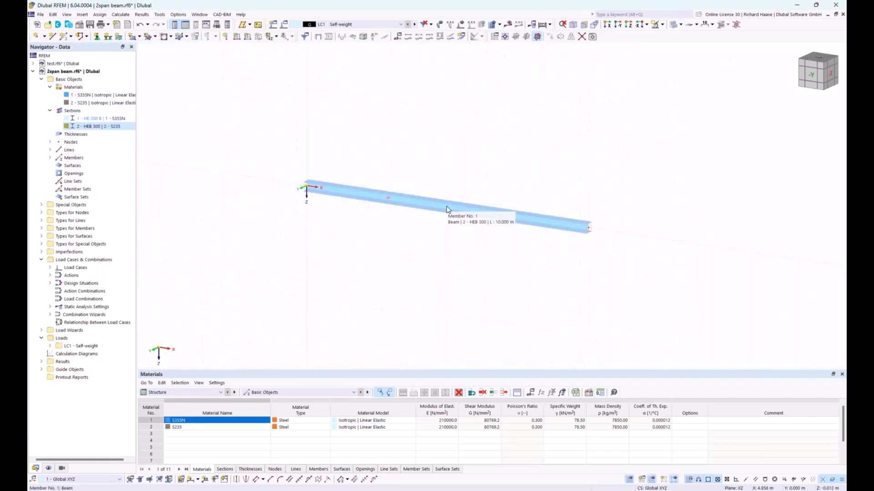
Divide the beam by distance at 5.000 m (50 %), creating an 'On Member' node without dividing the member
right_click(446, 210)
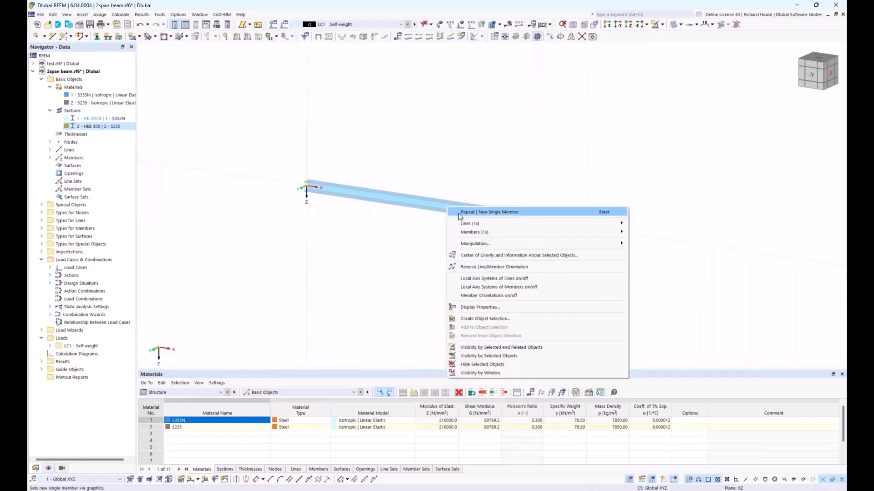
mouse_move(477, 232)
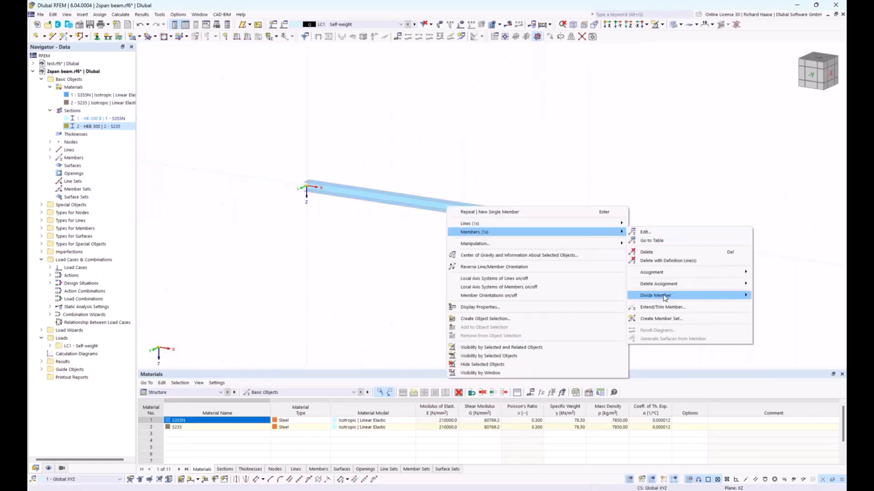
mouse_move(665, 297)
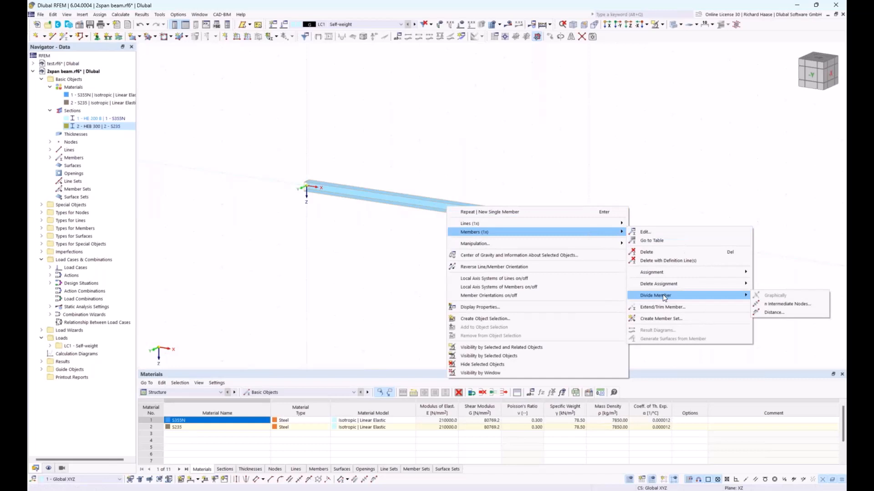
left_click(774, 313)
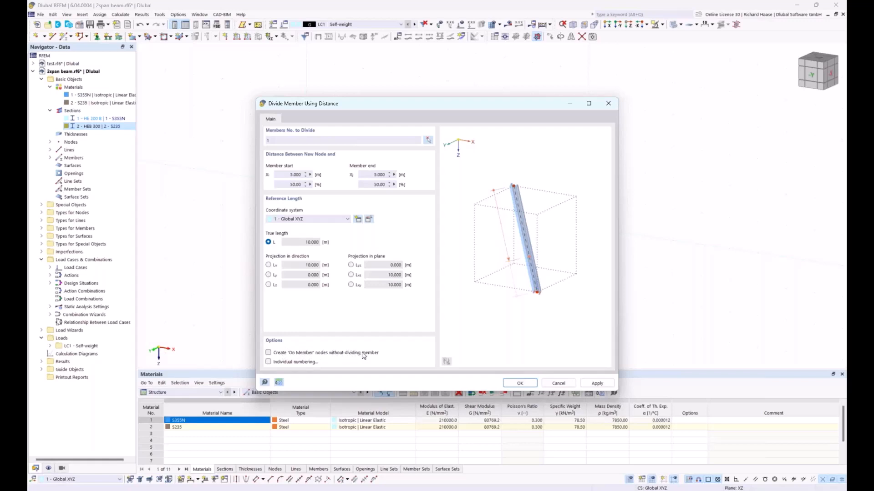
left_click(269, 353)
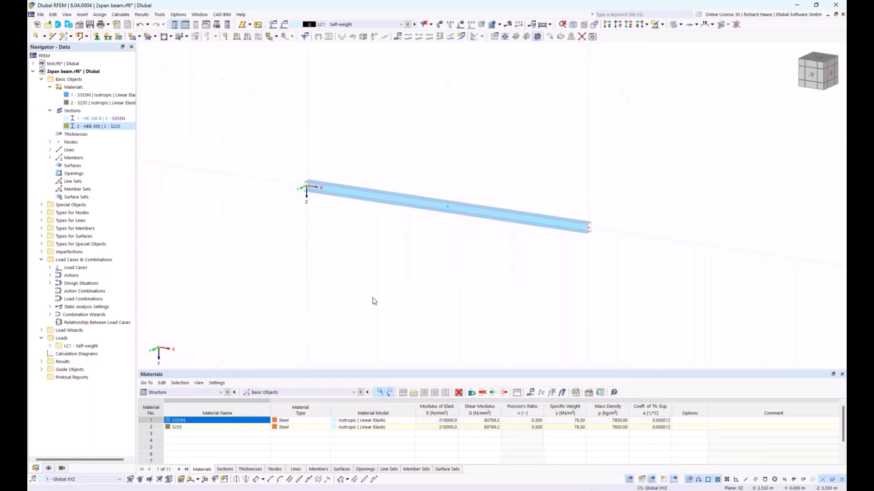
left_click(96, 38)
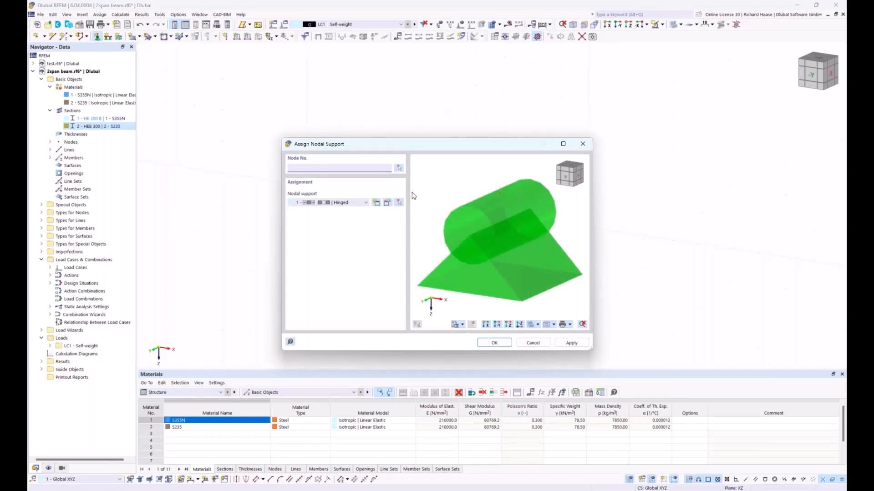
left_click(399, 168)
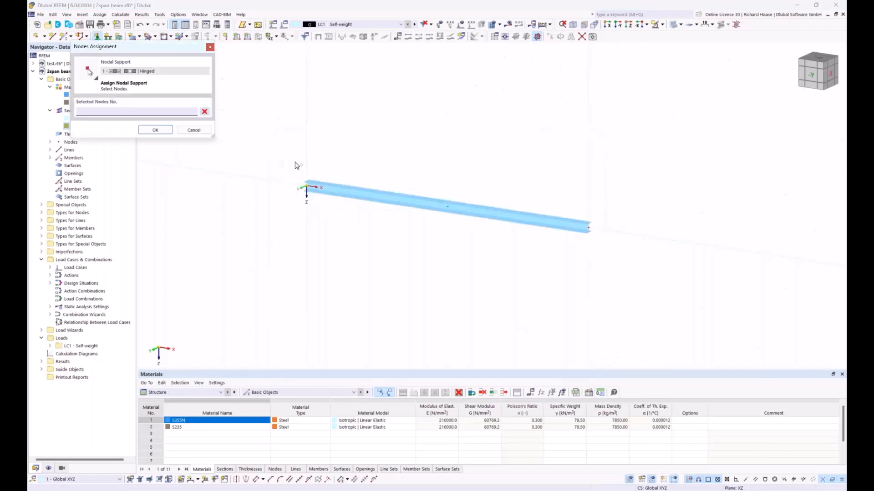
left_click_drag(300, 164, 341, 217)
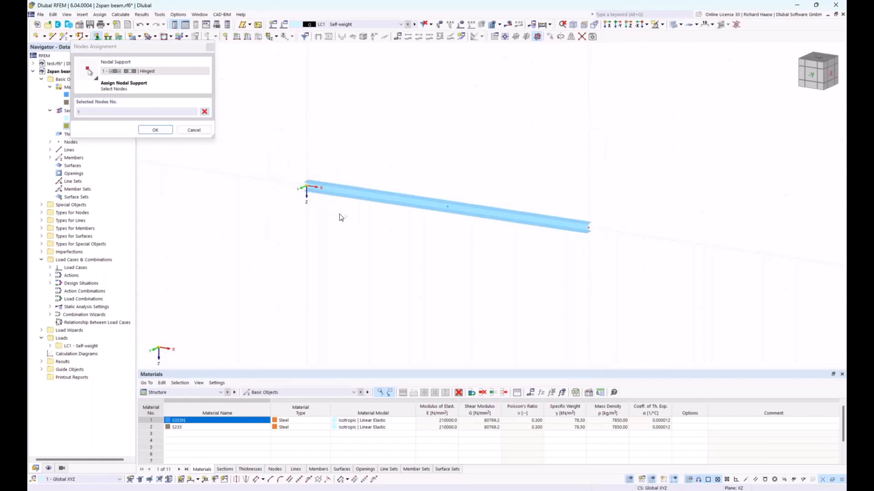
left_click(155, 130)
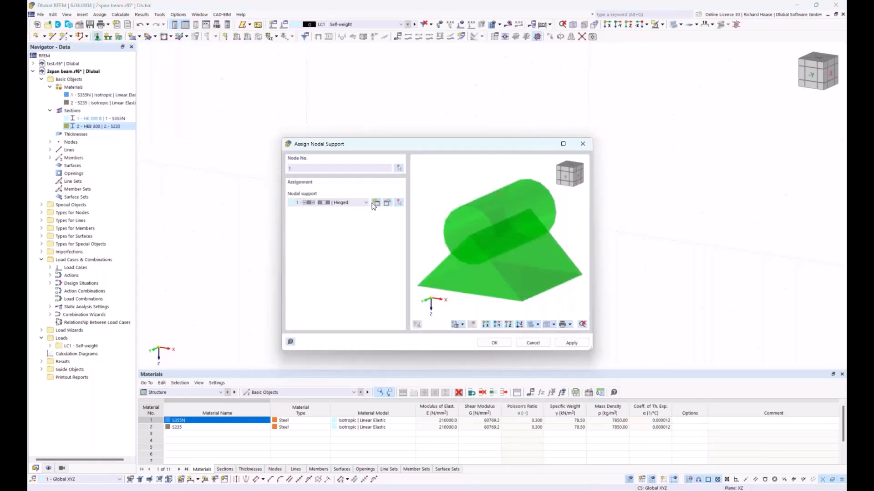
left_click(350, 204)
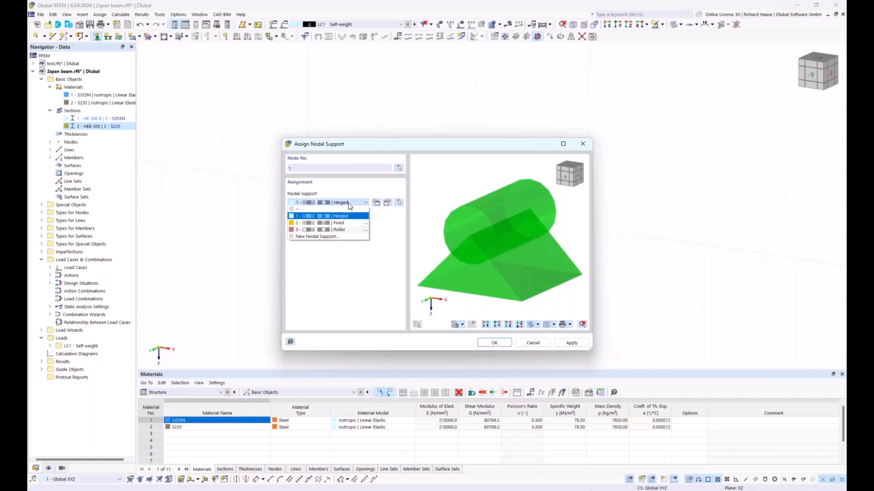
left_click(338, 230)
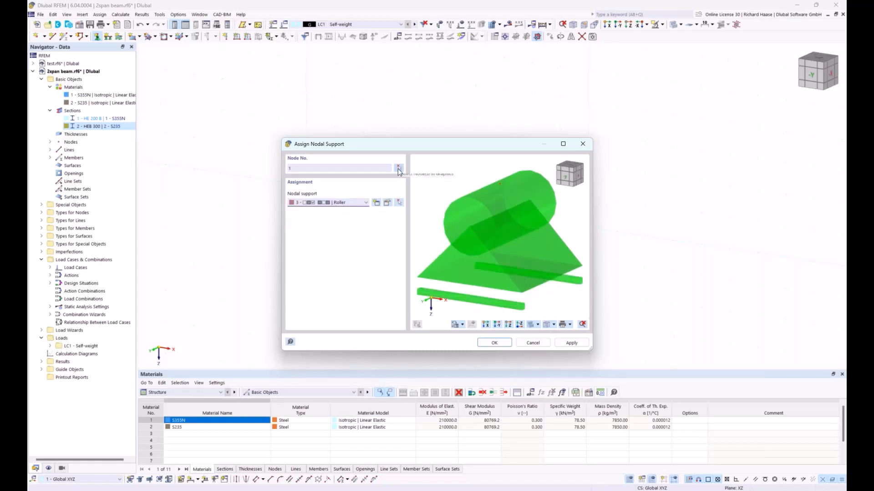
left_click(544, 145)
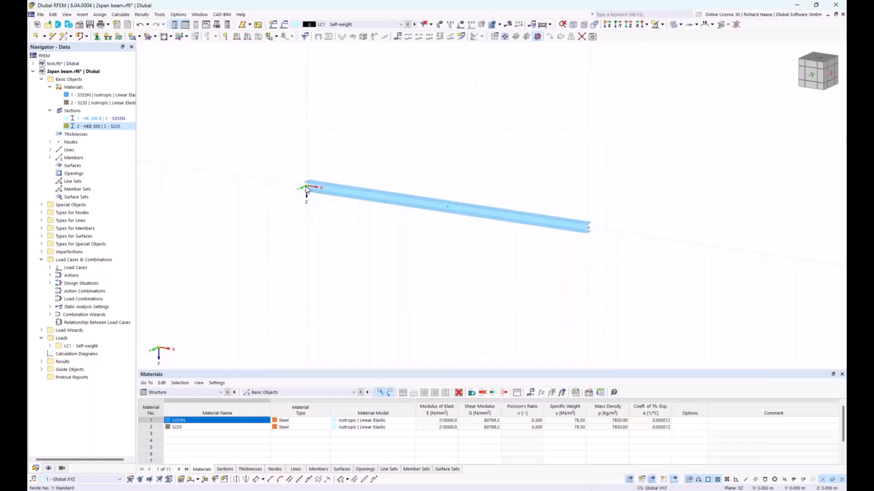
Assign the Hinged nodal support to node 1 at the beam's start
scroll(307, 189, "up", 4)
left_click(97, 37)
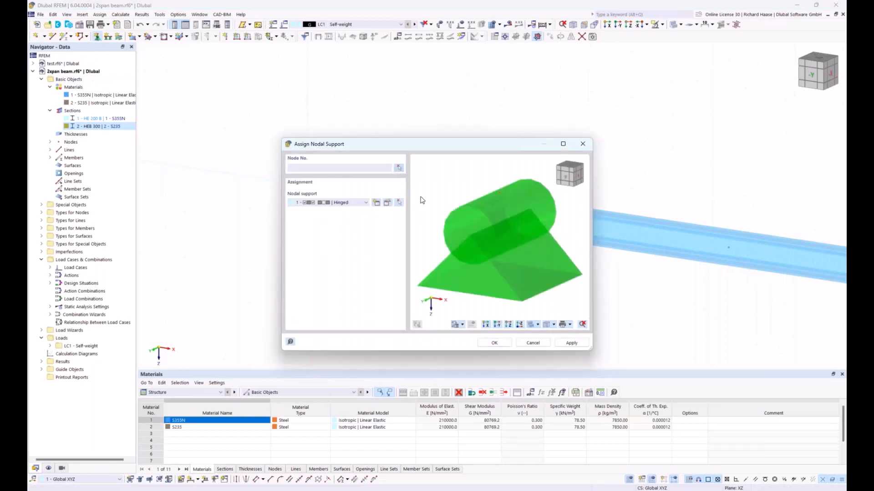
left_click(399, 168)
left_click_drag(297, 142, 356, 232)
left_click(154, 131)
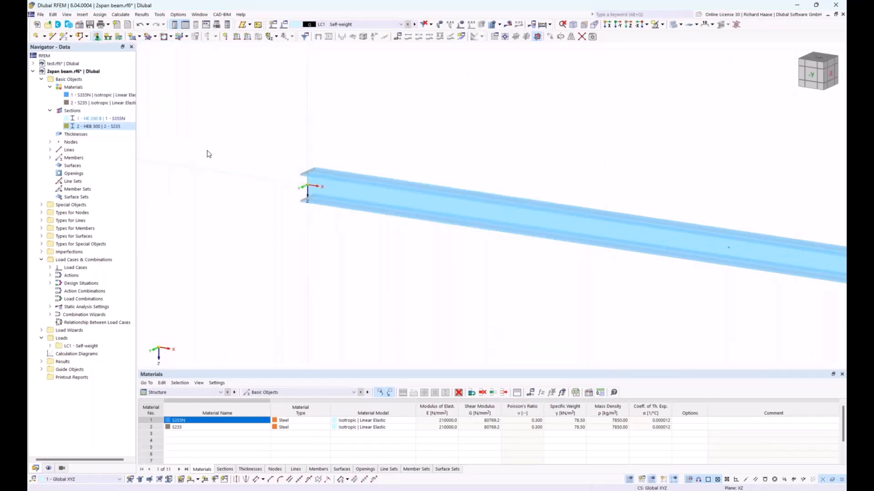
left_click(494, 343)
Enlarge the displayed graphic size of the nodal supports, starting from the support at the beam's start
scroll(334, 232, "down", 4)
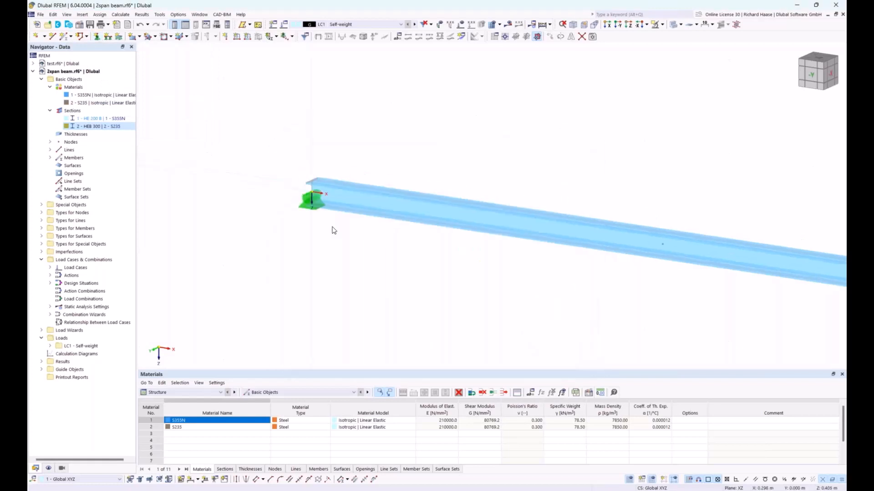
scroll(332, 230, "up", 1)
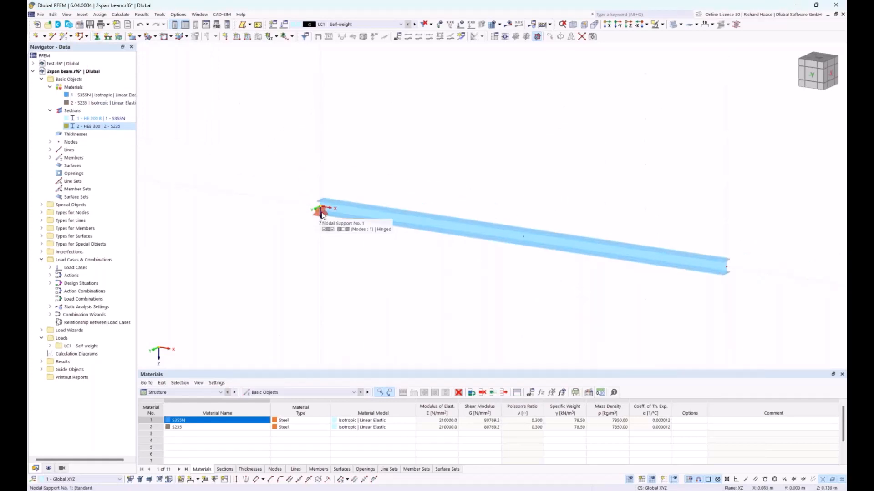
right_click(321, 214)
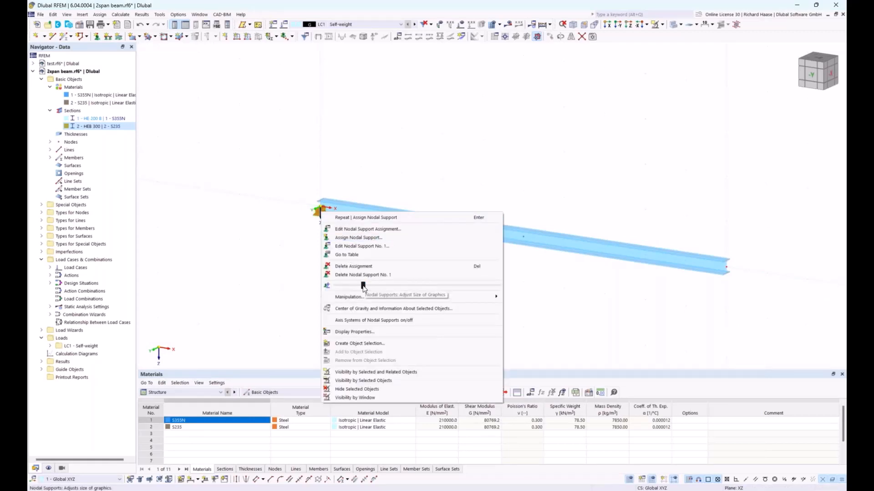
left_click_drag(363, 286, 386, 283)
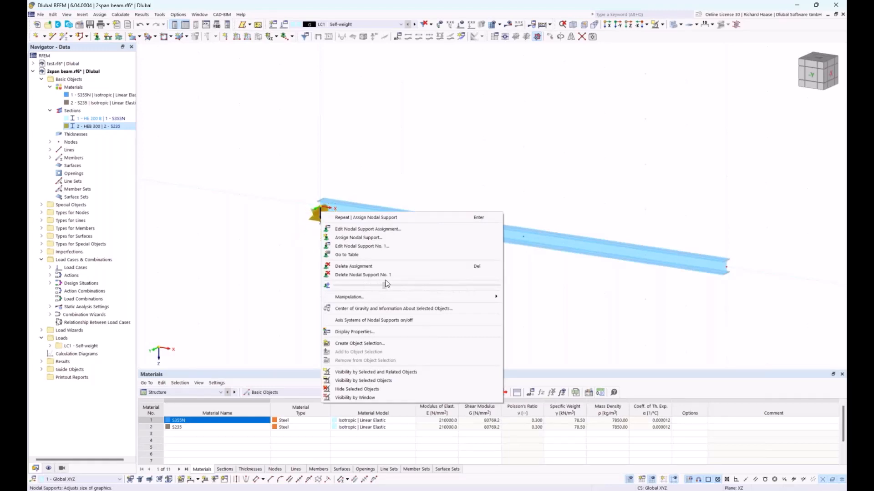
Assign the Roller nodal support to nodes 2 and 3 at the beam's middle and far end
left_click(522, 281)
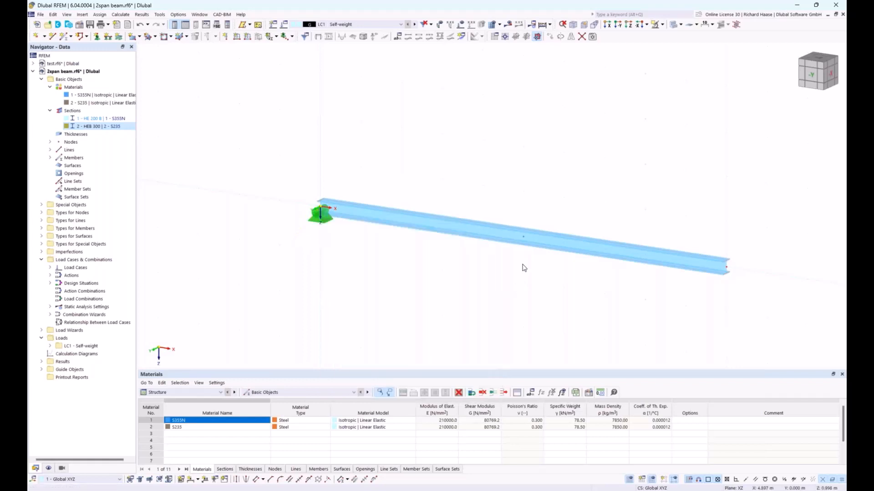
middle_click_drag(478, 191, 442, 190)
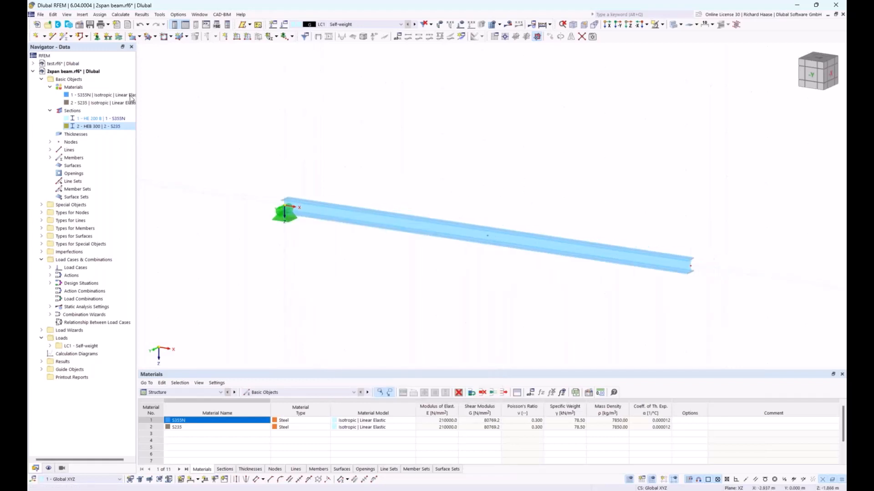
left_click(96, 38)
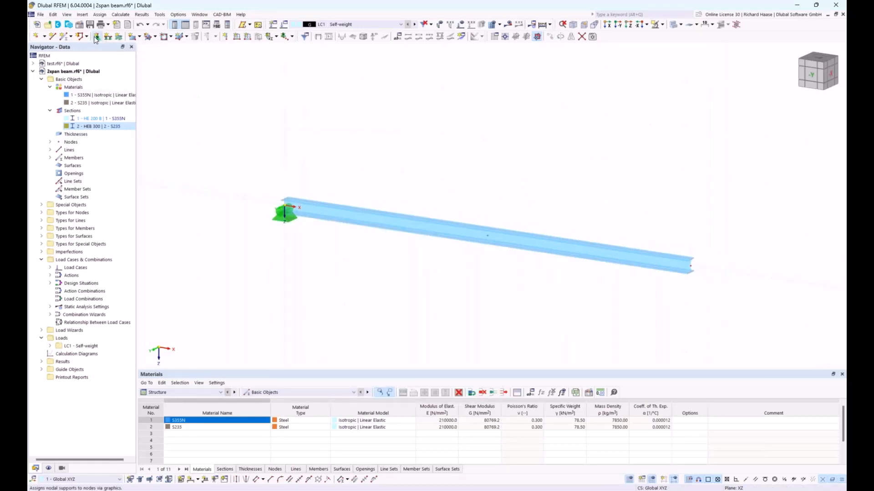
left_click(354, 204)
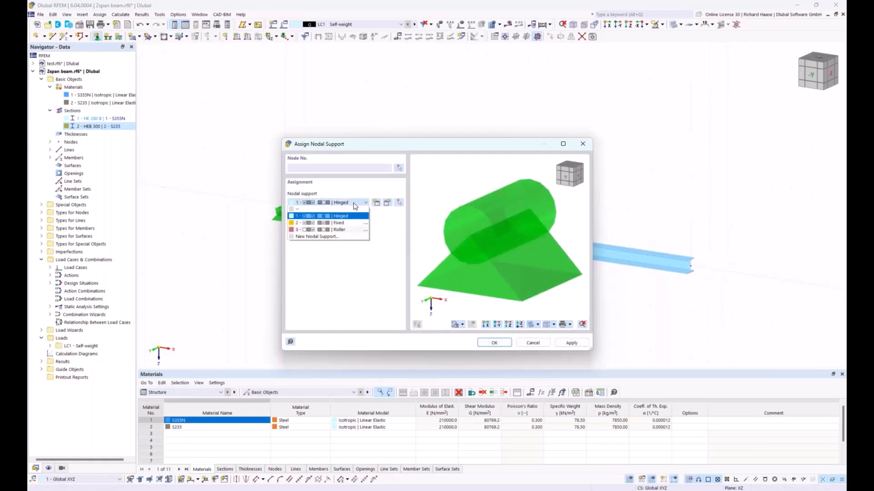
left_click(347, 230)
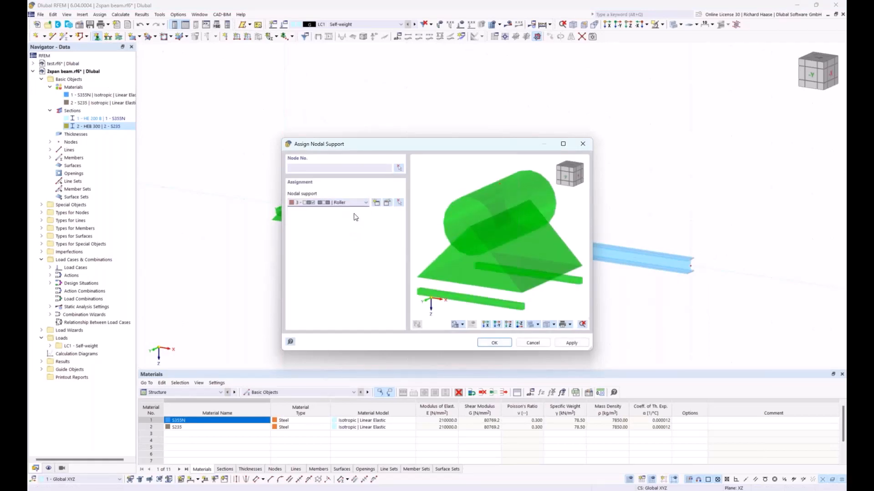
left_click(399, 167)
left_click_drag(466, 211, 518, 269)
left_click_drag(669, 245, 713, 287)
left_click(154, 130)
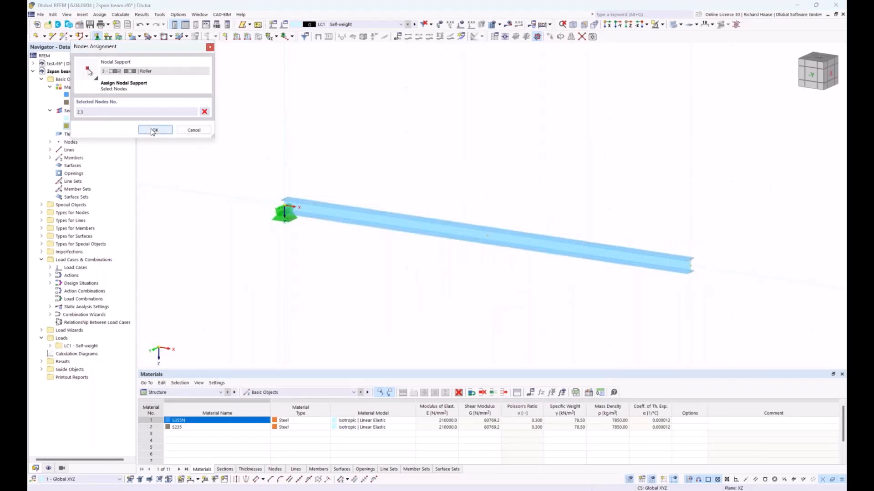
left_click(494, 343)
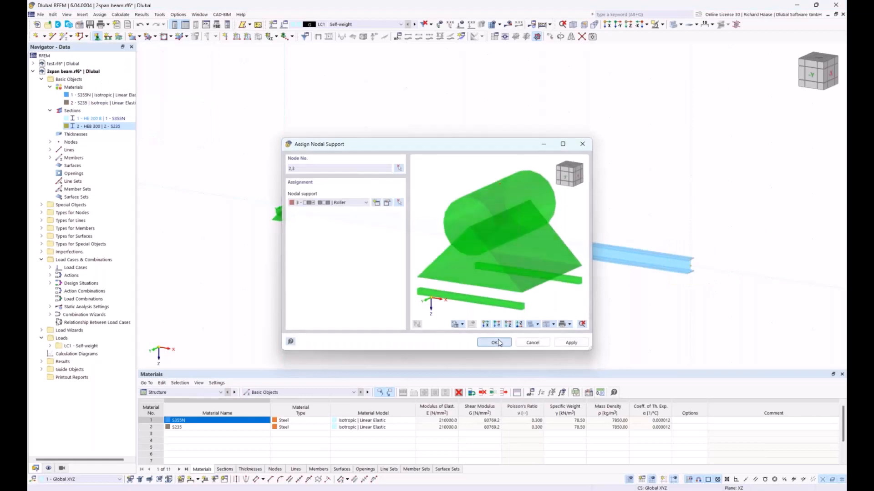
Examine the supported beam from several 3D directions and return to the view in the -Y direction
scroll(416, 273, "down", 2)
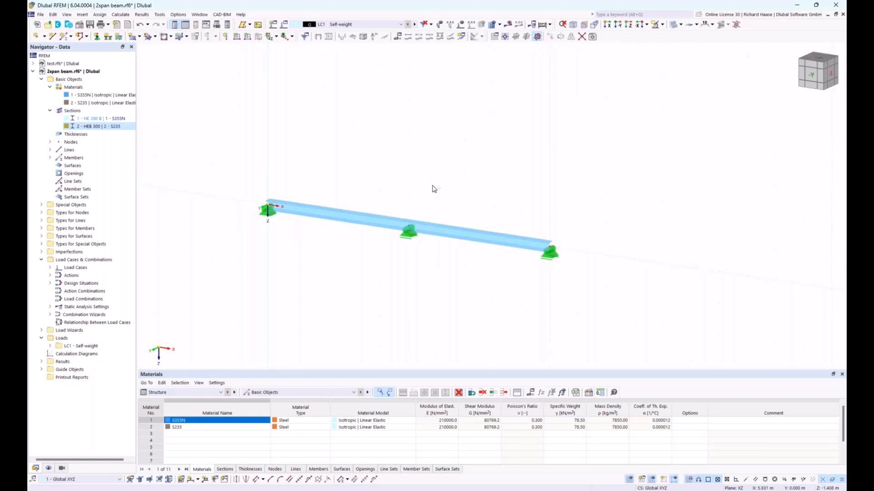
mouse_move(437, 187)
middle_mouse_down("ctrl")
mouse_move(386, 188)
mouse_move(341, 173)
mouse_move(347, 162)
mouse_move(423, 159)
mouse_move(425, 185)
mouse_move(453, 199)
mouse_move(507, 191)
mouse_move(384, 196)
mouse_move(408, 181)
mouse_move(474, 191)
mouse_move(416, 189)
mouse_move(424, 194)
middle_mouse_up("ctrl")
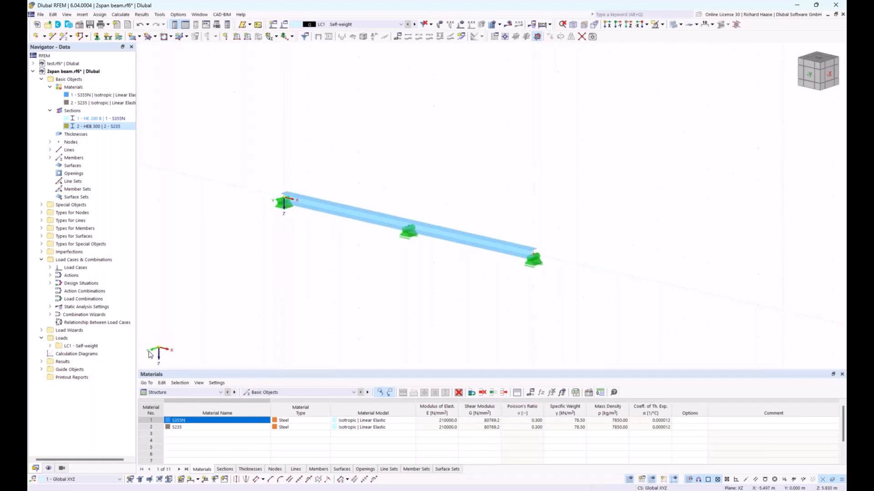
left_click(618, 27)
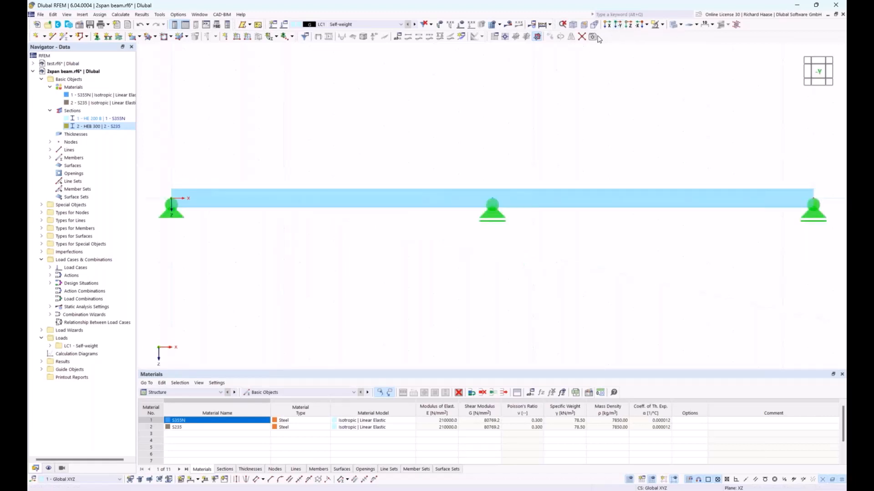
middle_click_drag(522, 137, 600, 114, "ctrl")
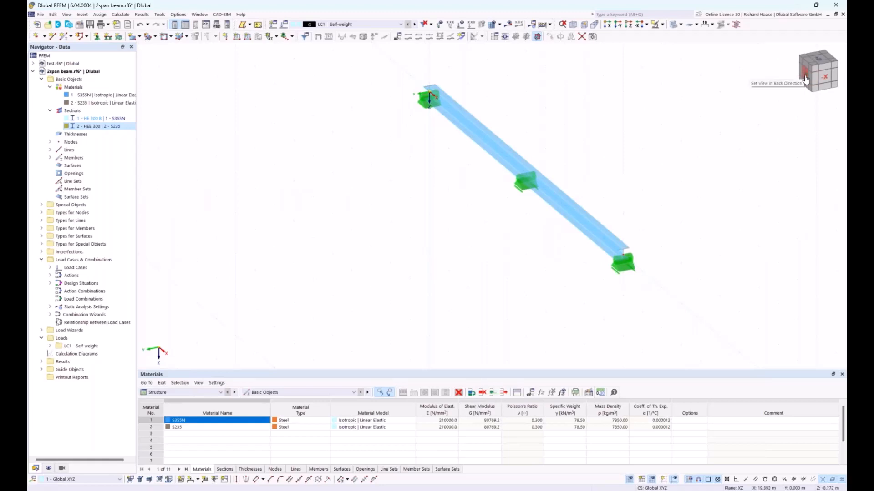
left_click(805, 80)
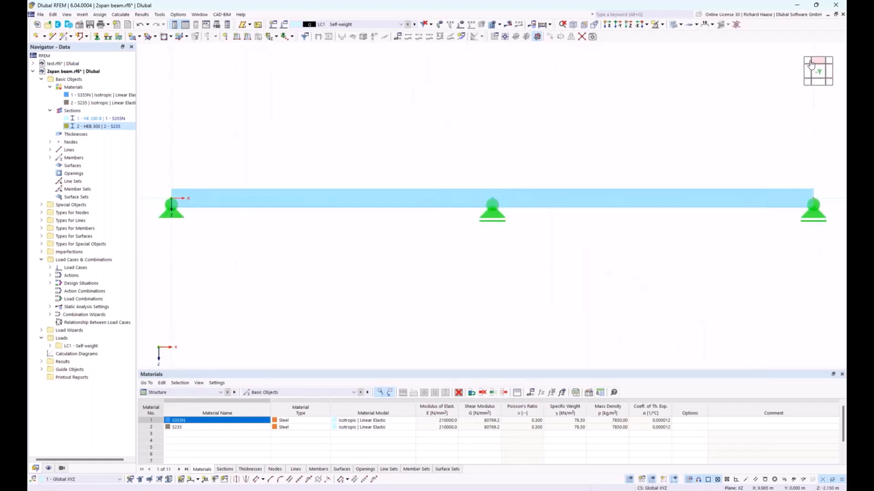
left_click(808, 67)
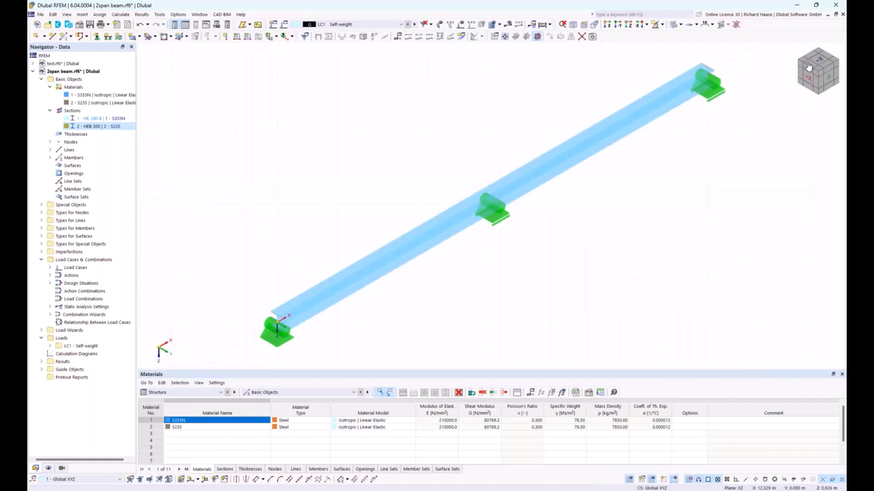
left_click(828, 81)
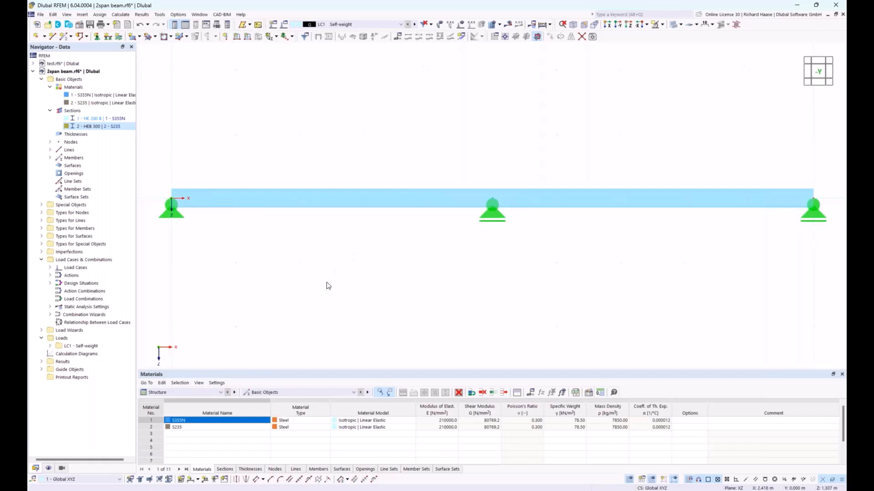
Create load case LC2 named 'Load left side' with action category Imposed loads - category A: domestic, residential areas
double_click(77, 268)
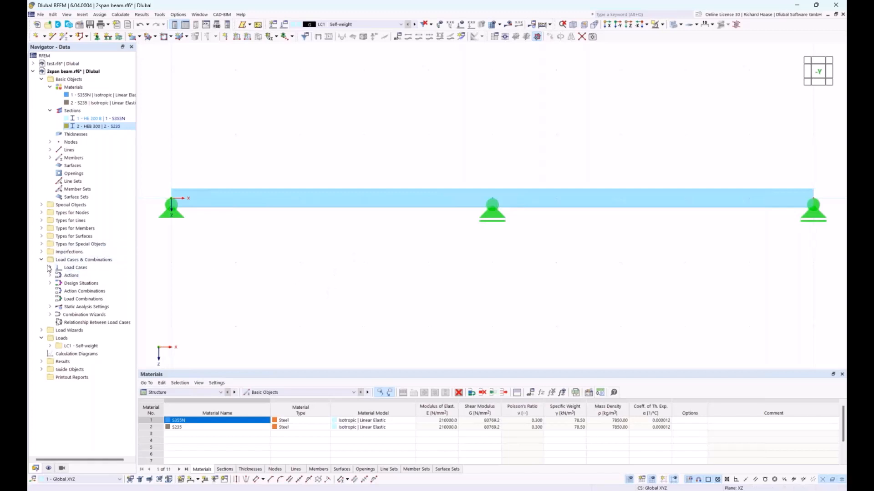
right_click(77, 269)
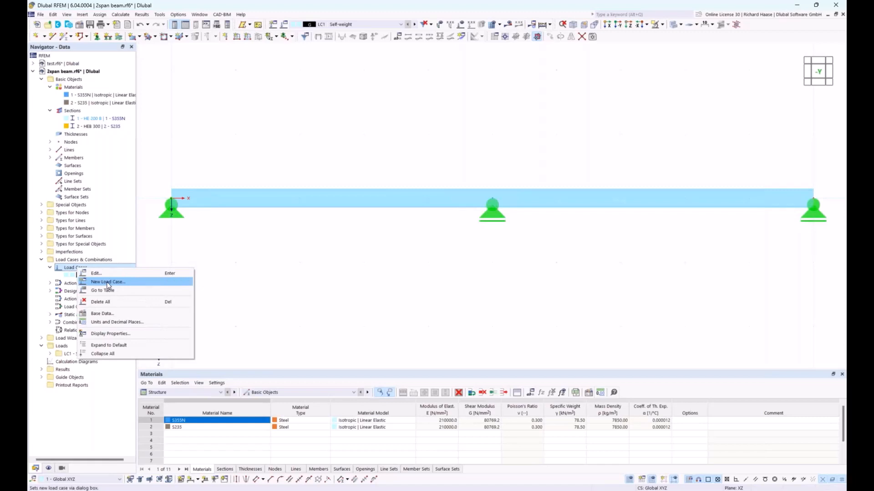
left_click(107, 283)
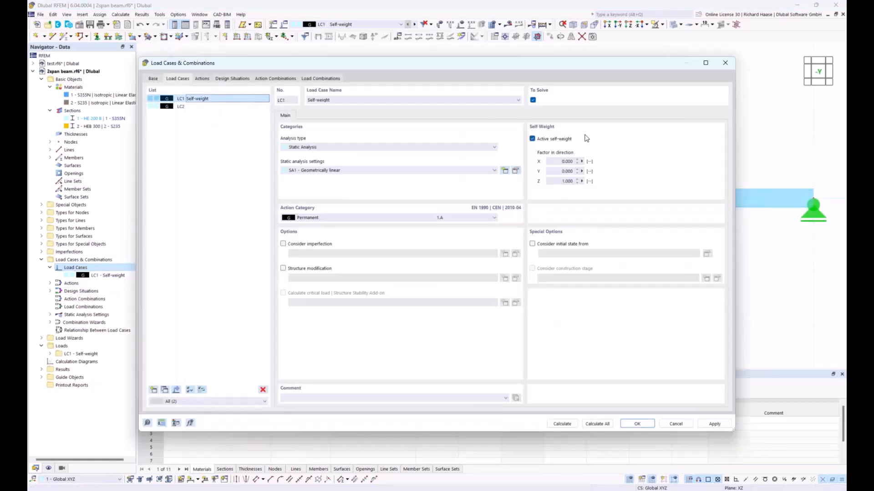
left_click(205, 107)
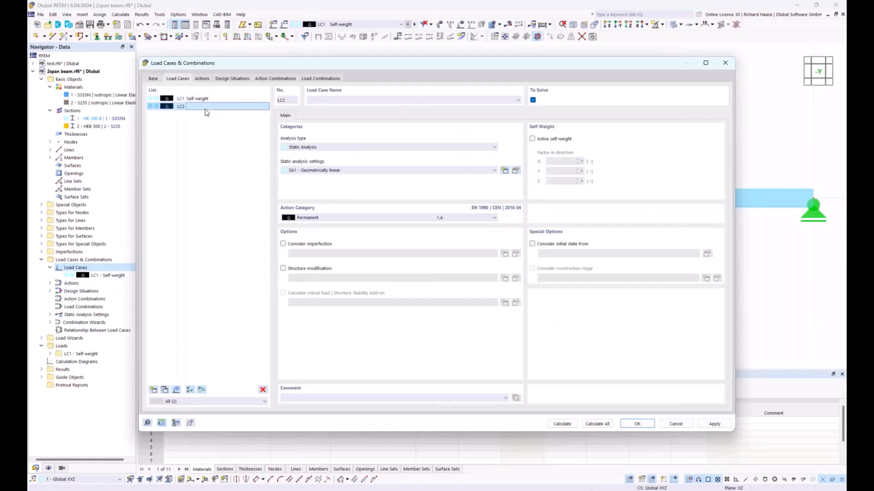
left_click(313, 218)
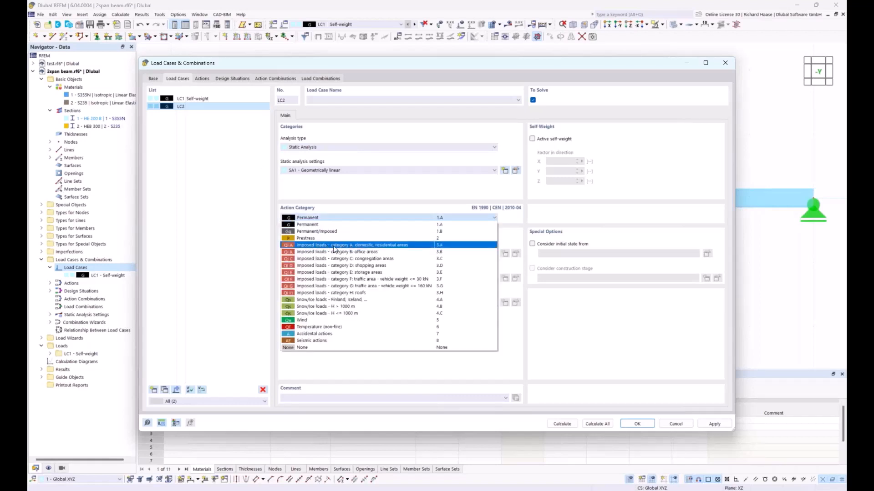
left_click(356, 245)
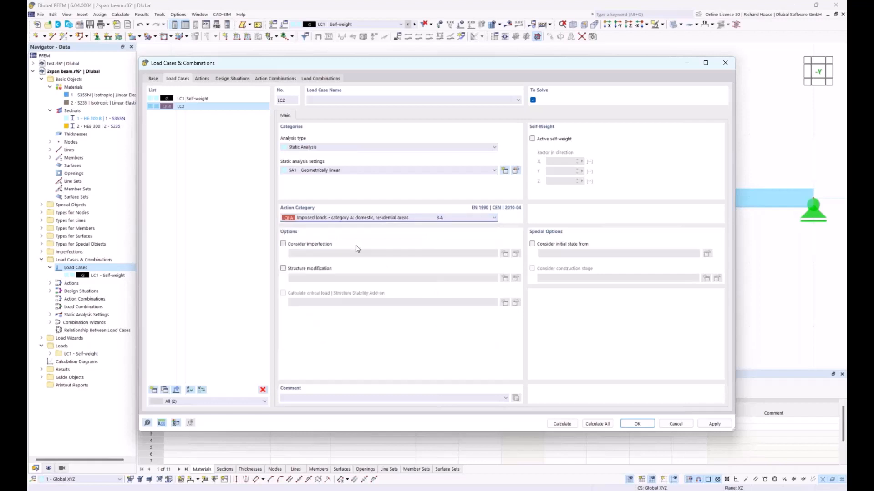
left_click(316, 101)
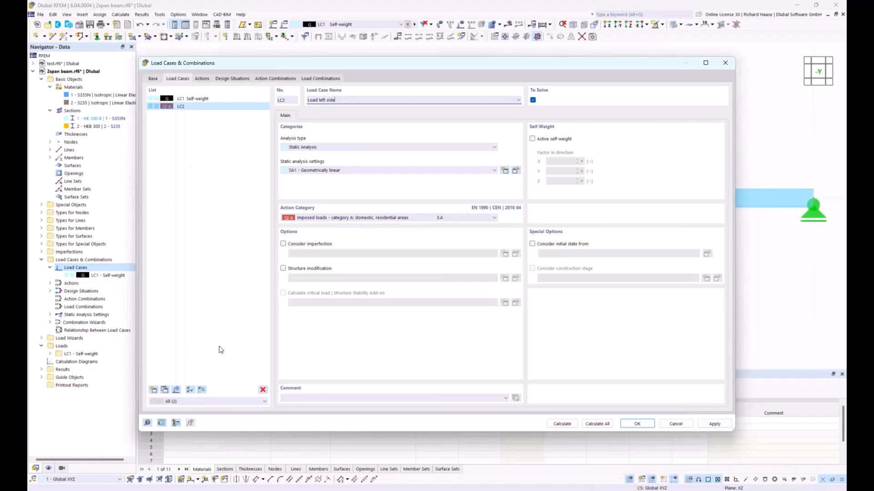
Copy load case LC2 and rename the copy as 'Load right side'
left_click(165, 390)
left_click_drag(318, 100, 322, 101)
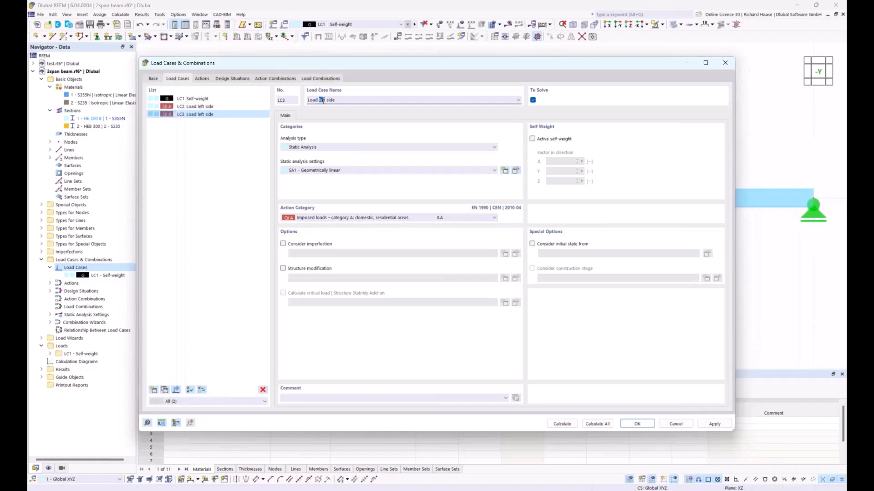
type("right")
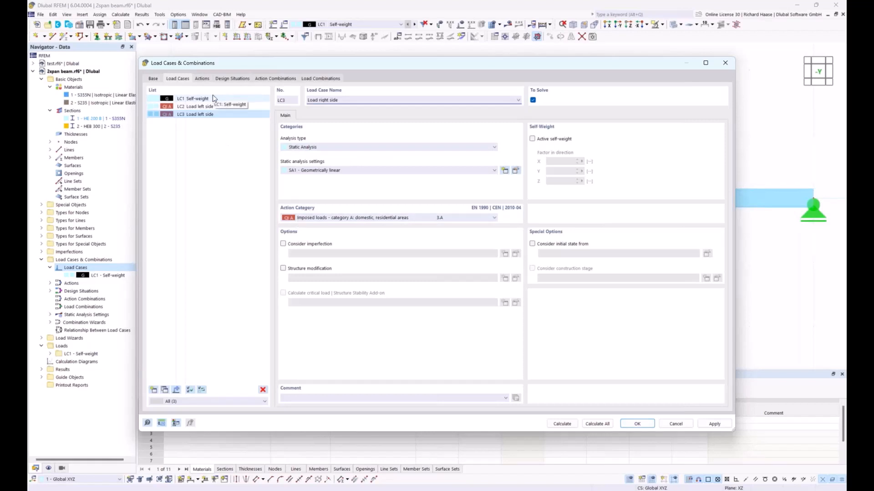
Review the action categories of the self-weight and imposed load cases and the base standard and combination wizard settings
left_click(230, 99)
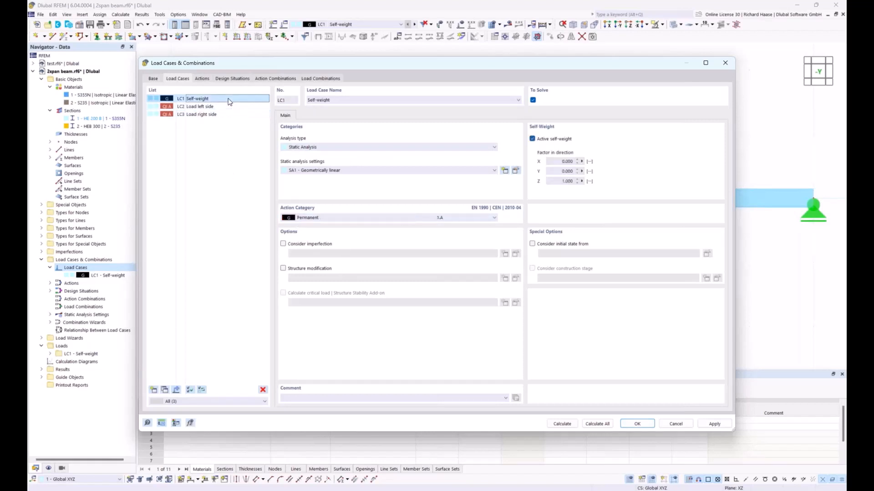
left_click(224, 108)
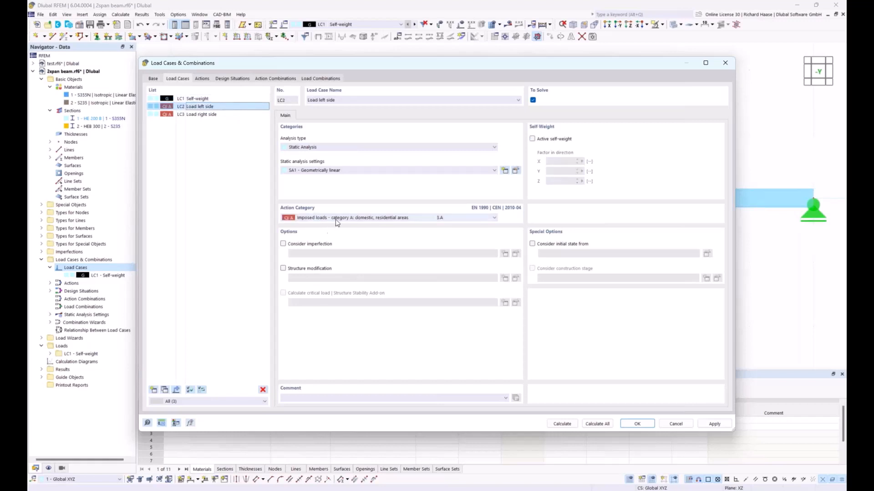
left_click(152, 80)
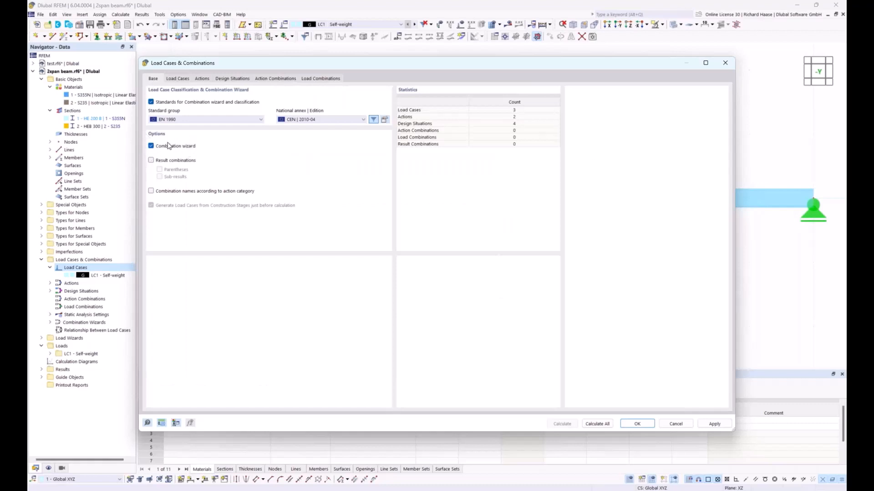
left_click(177, 80)
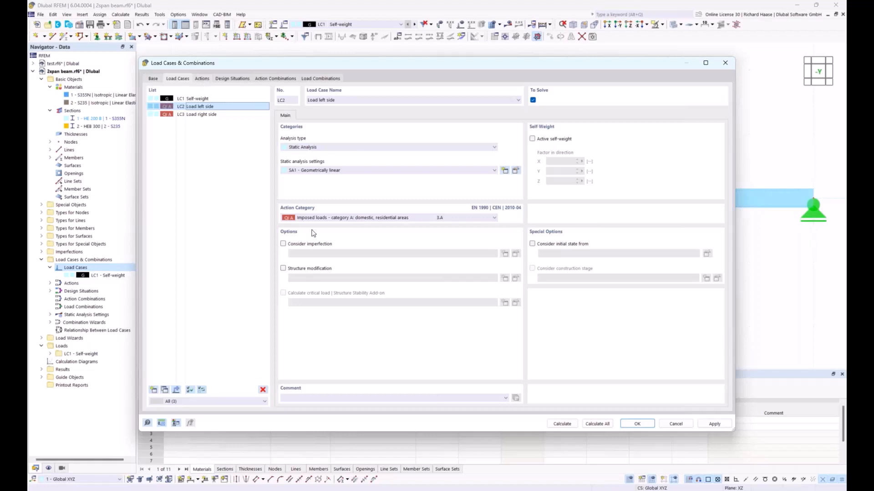
left_click(205, 99)
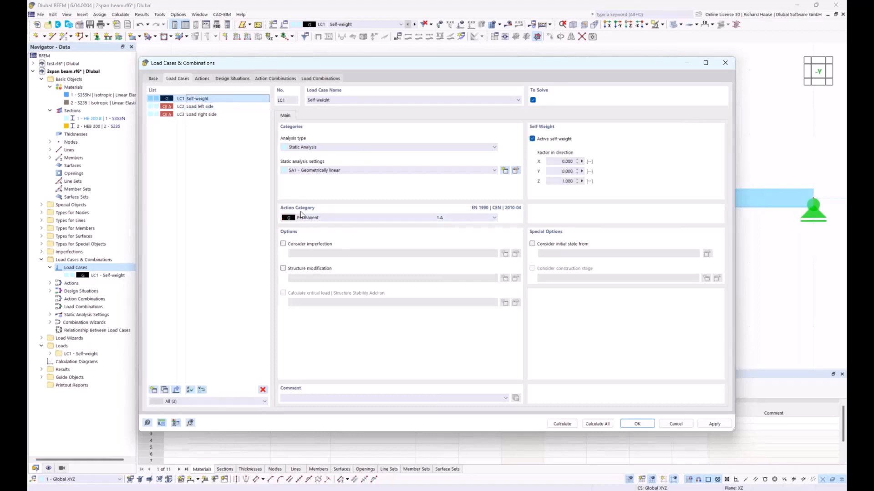
Review the permanent and imposed actions, including the action type options available for the permanent action
left_click(202, 79)
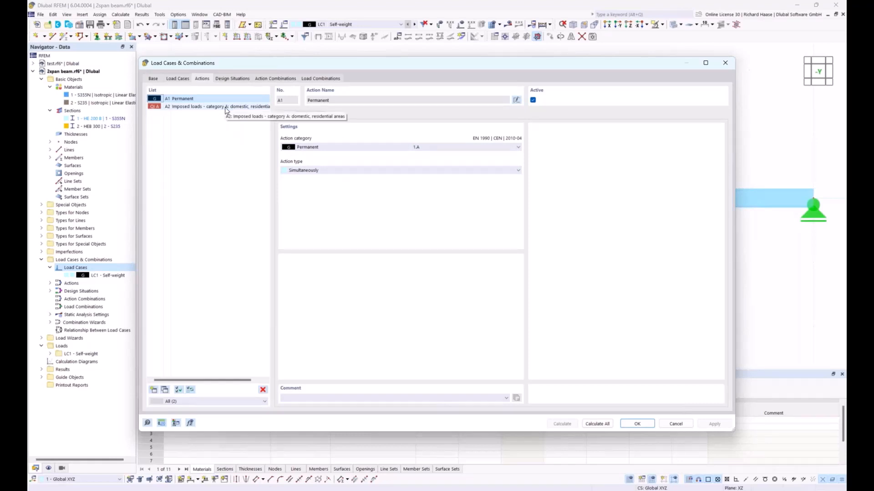
left_click(306, 171)
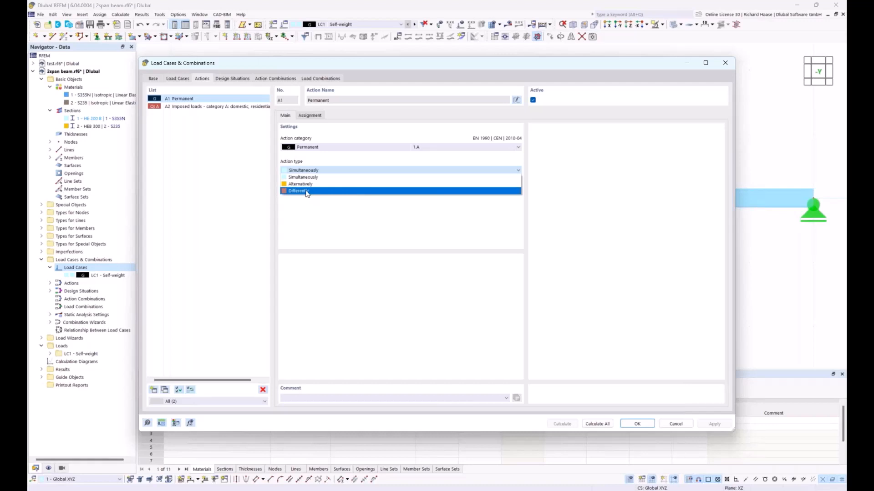
left_click(240, 153)
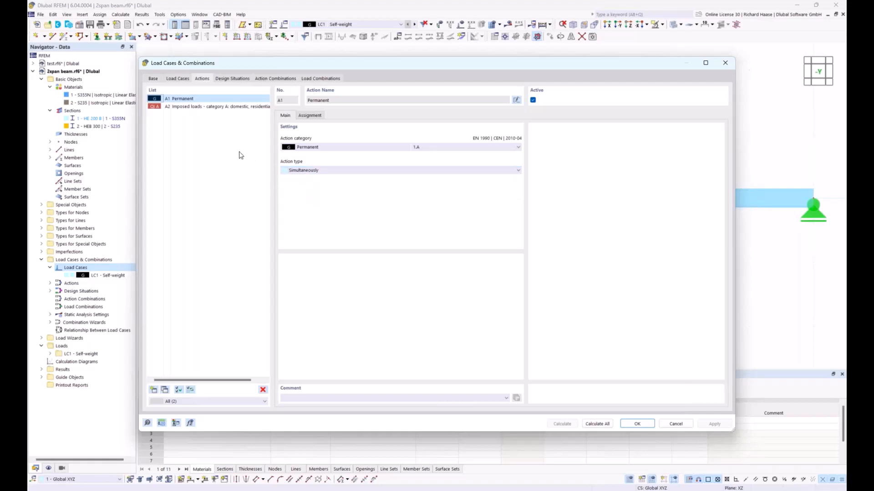
left_click(211, 108)
left_click(211, 99)
Examine the design situations and the combination rule information for ULS (STR/GEO) - Permanent and transient - Eq. 6.10
left_click(232, 79)
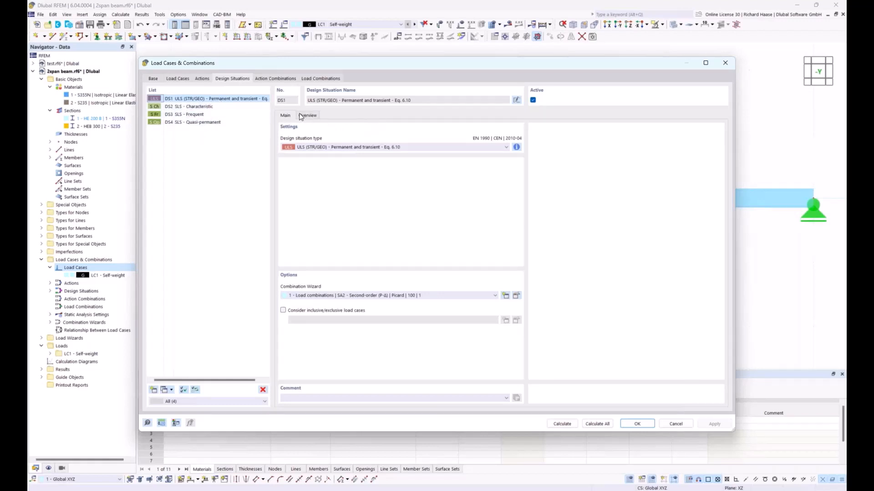
left_click(517, 148)
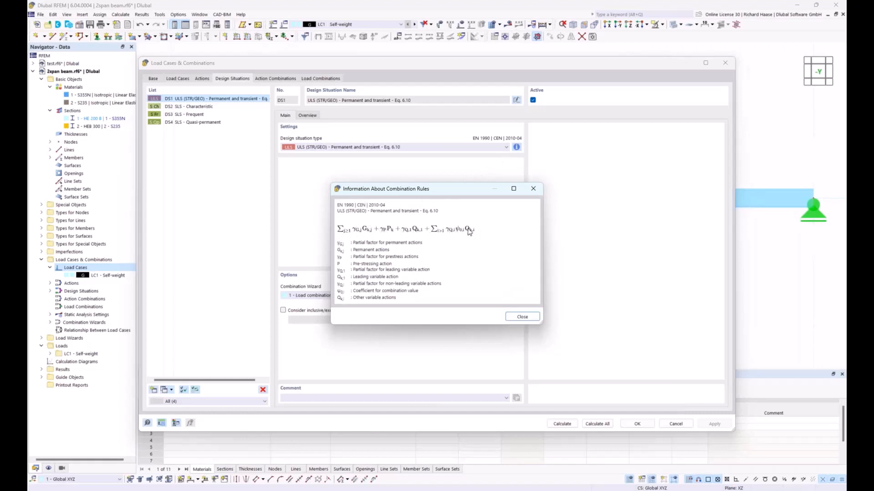
left_click(532, 189)
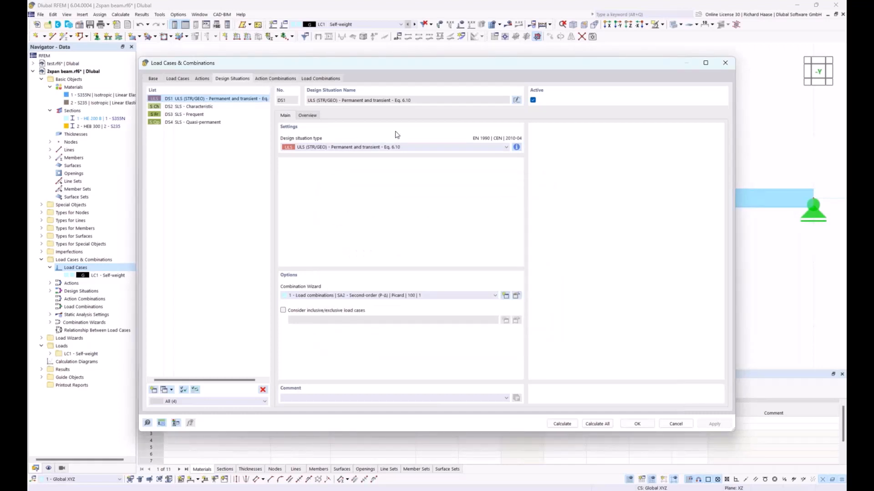
Review the generated action and load combinations and accept the load case and combination definitions
left_click(267, 80)
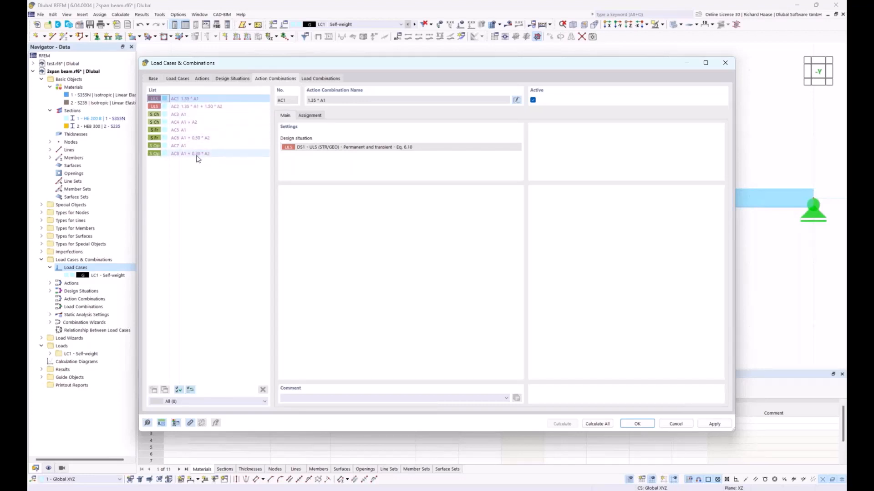
left_click(325, 79)
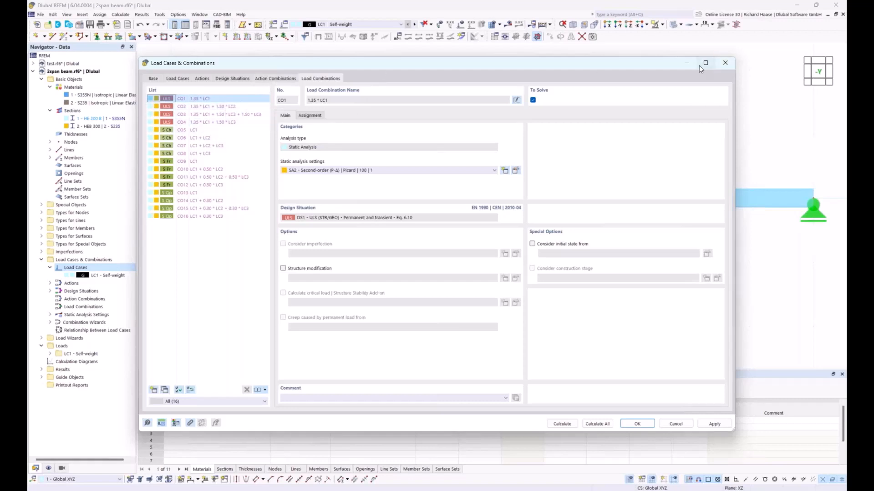
left_click(179, 78)
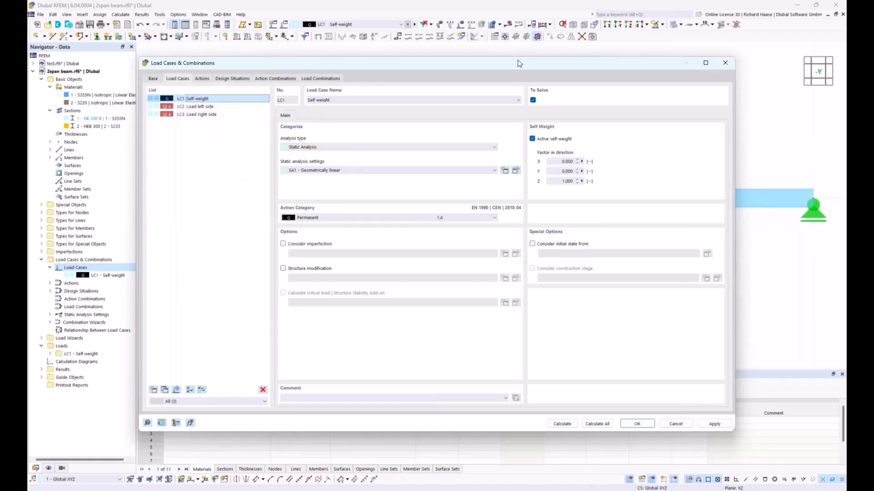
left_click(637, 424)
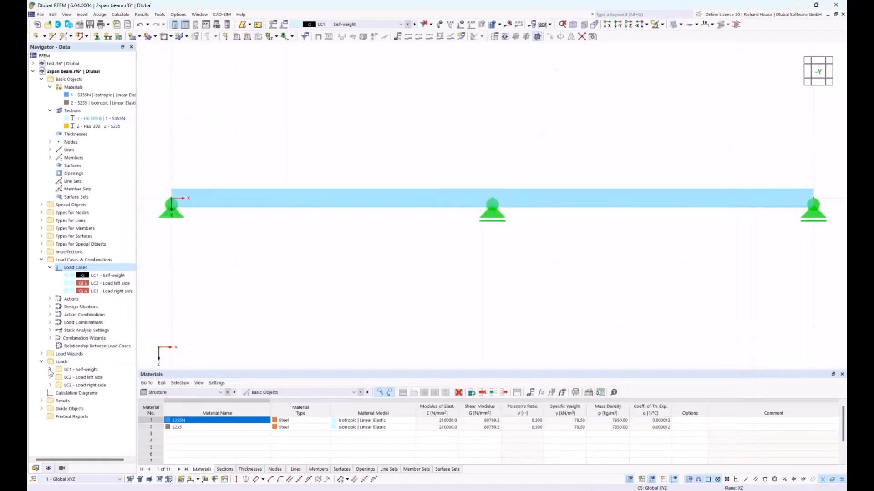
Create a new member load in load case LC1 Self-weight with a uniform magnitude of 2.5 kN/m
left_click(51, 370)
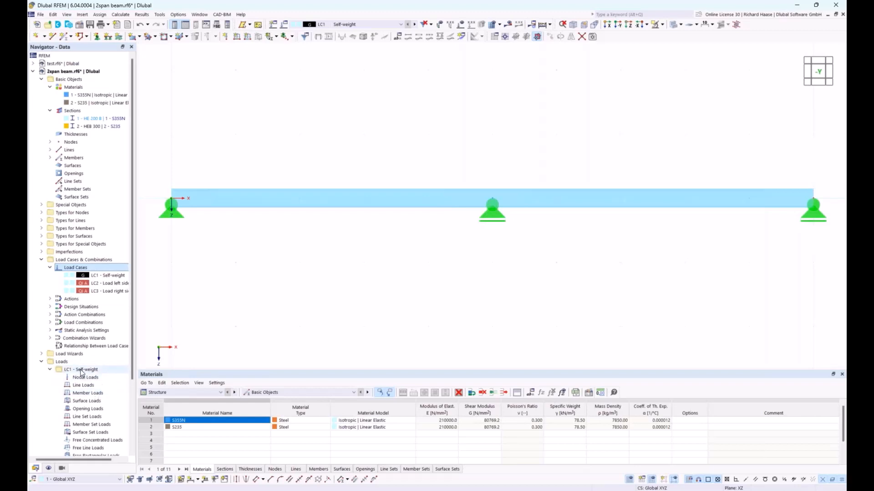
scroll(81, 372, "down", 2)
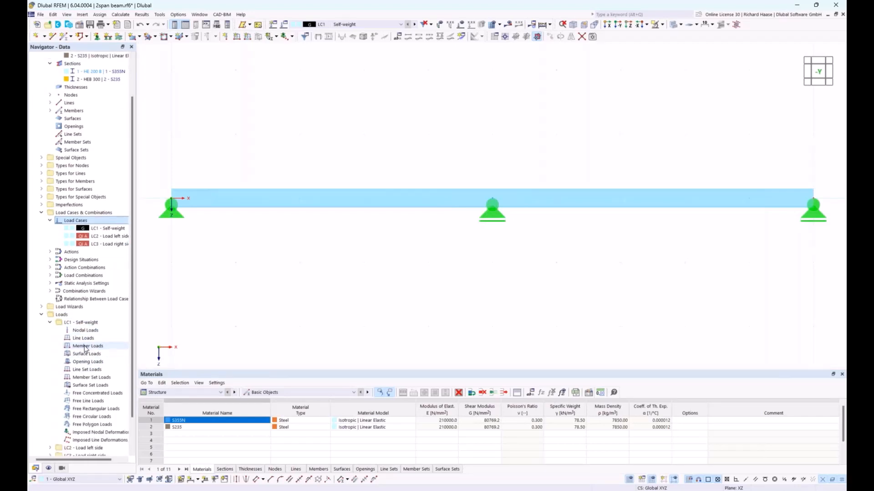
left_click(86, 347)
right_click(87, 349)
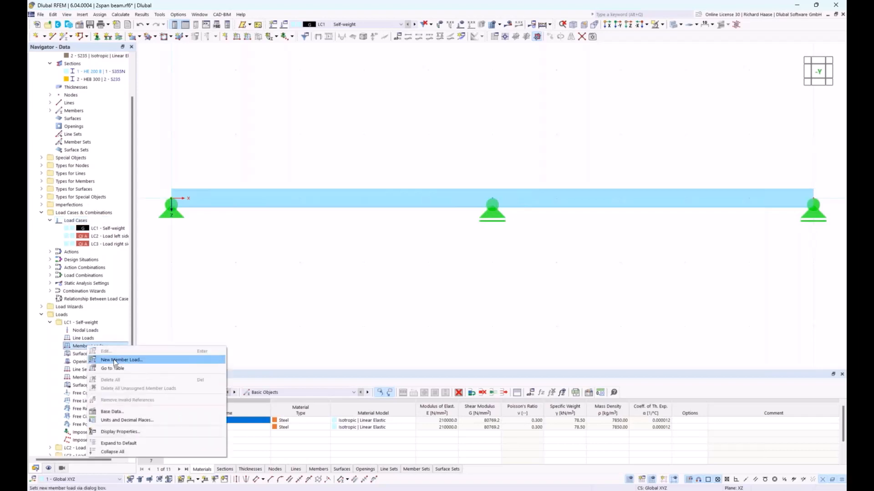
left_click(115, 360)
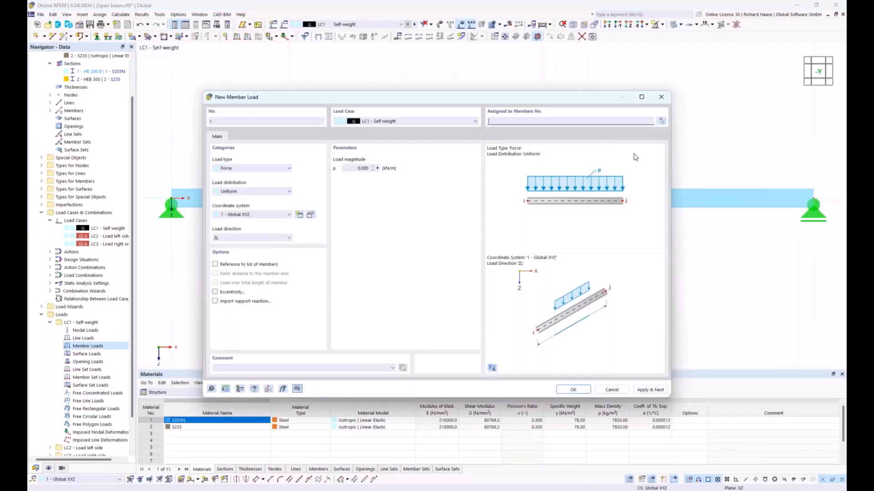
left_click(362, 169)
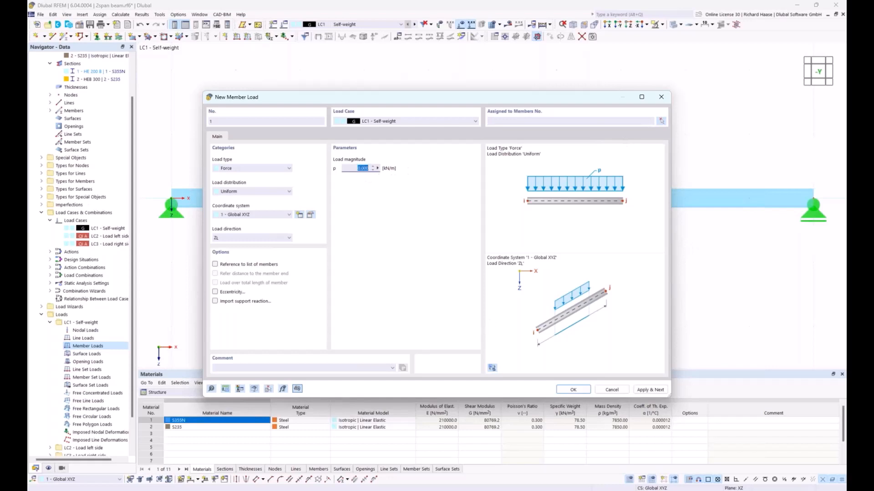
type("2.5")
Assign the uniform self-weight load to member 1 and apply it, continuing with another new member load
left_click(662, 121)
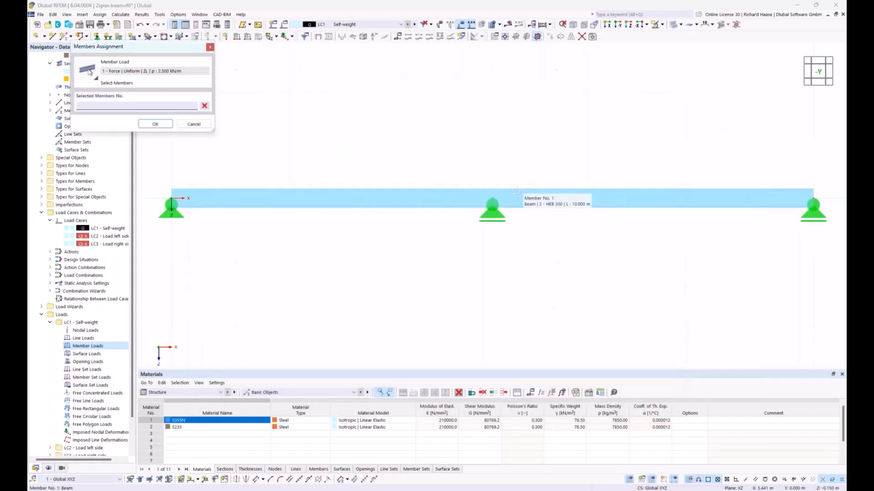
left_click(517, 191)
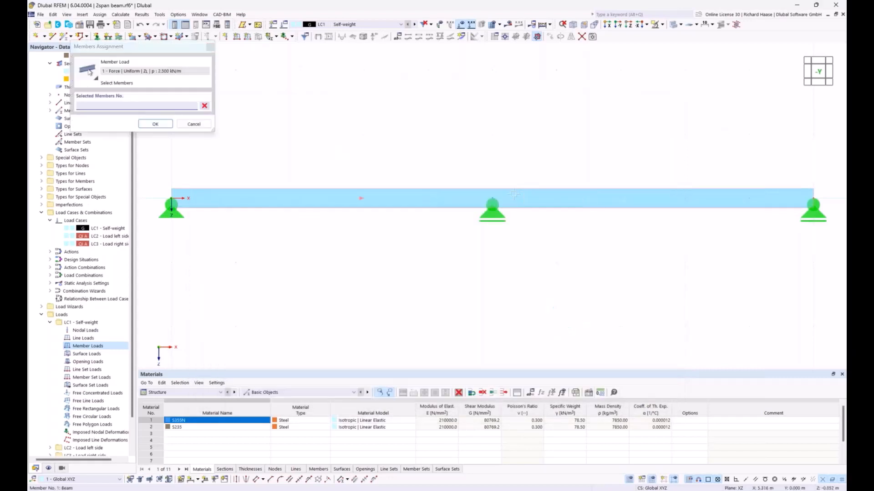
left_click(154, 124)
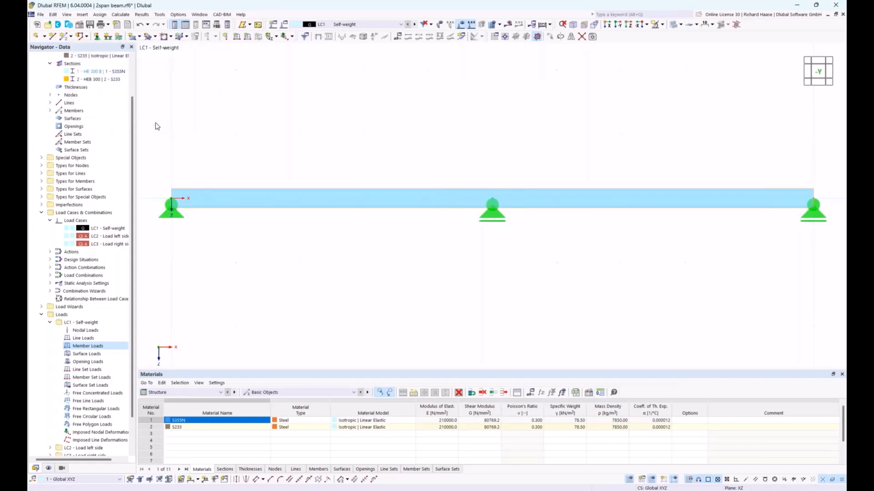
left_click_drag(514, 97, 541, 169)
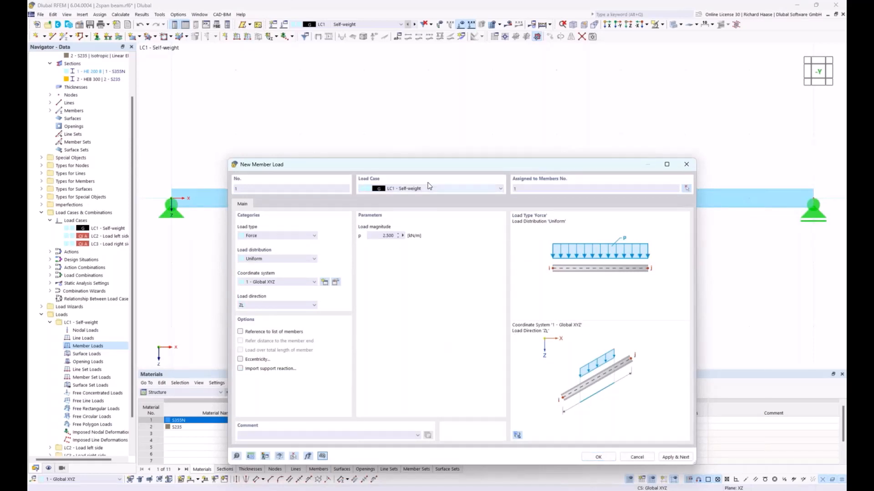
left_click_drag(432, 167, 430, 207)
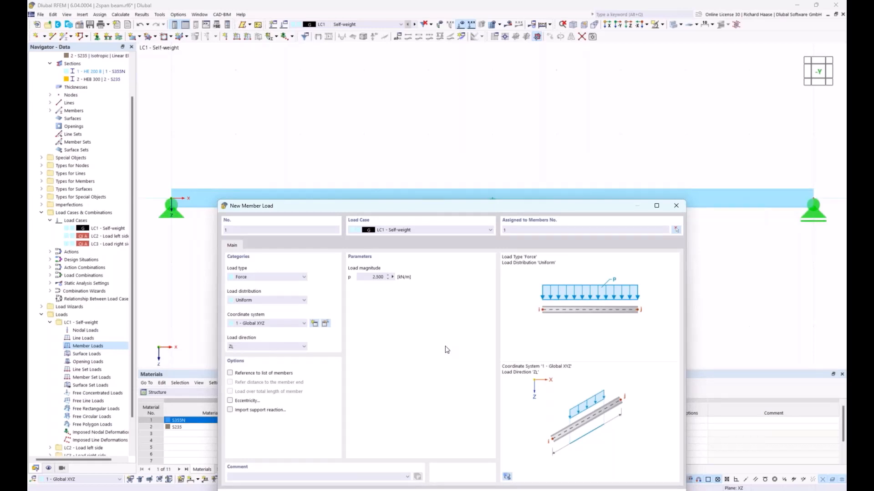
left_click_drag(470, 206, 451, 138)
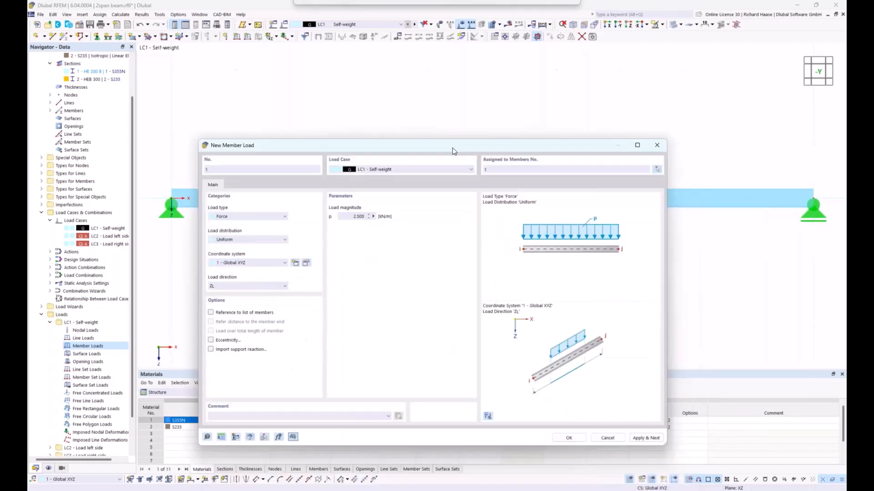
left_click(647, 438)
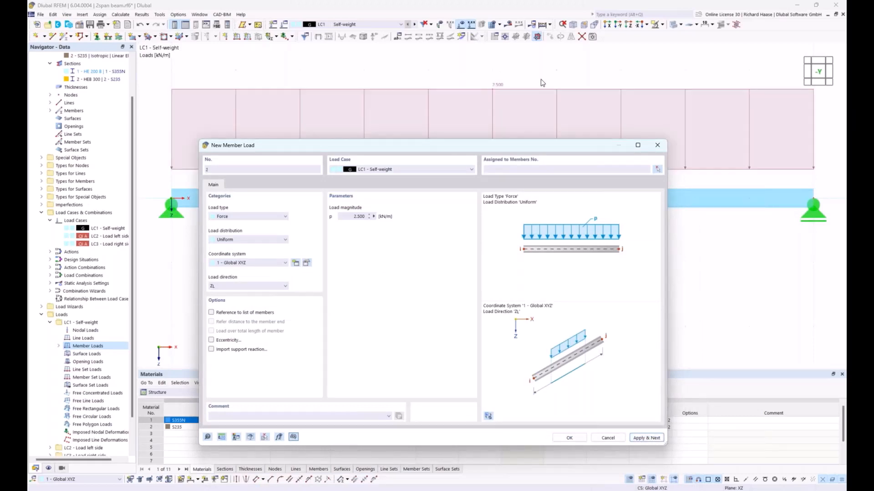
Set the new member load's load case to LC2 Load left side and its distribution to Trapezoidal
left_click_drag(496, 152, 517, 181)
left_click(419, 199)
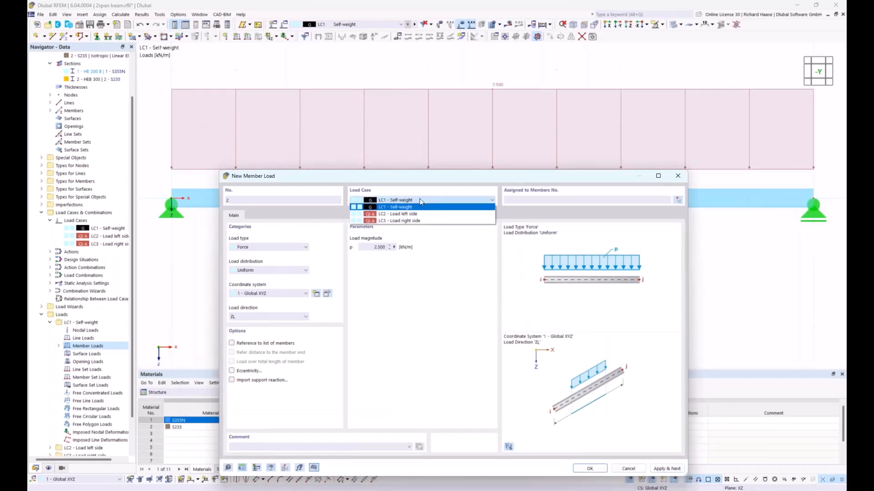
left_click(396, 214)
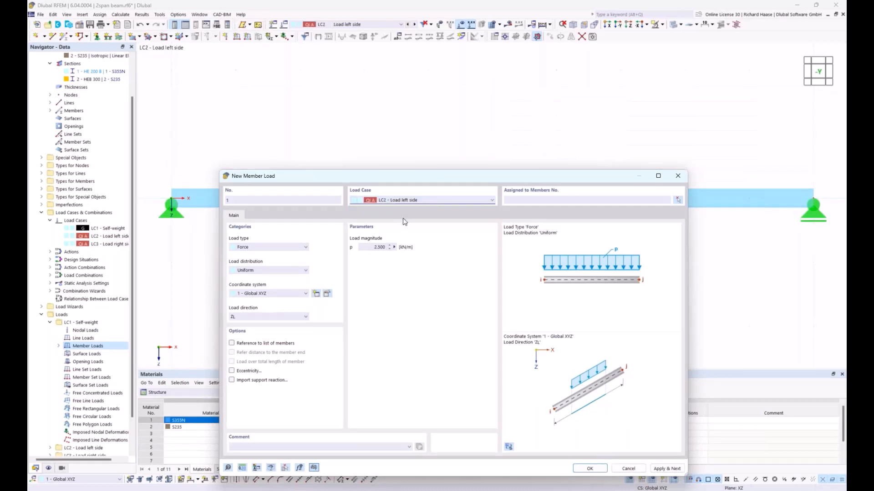
left_click_drag(412, 180, 401, 227)
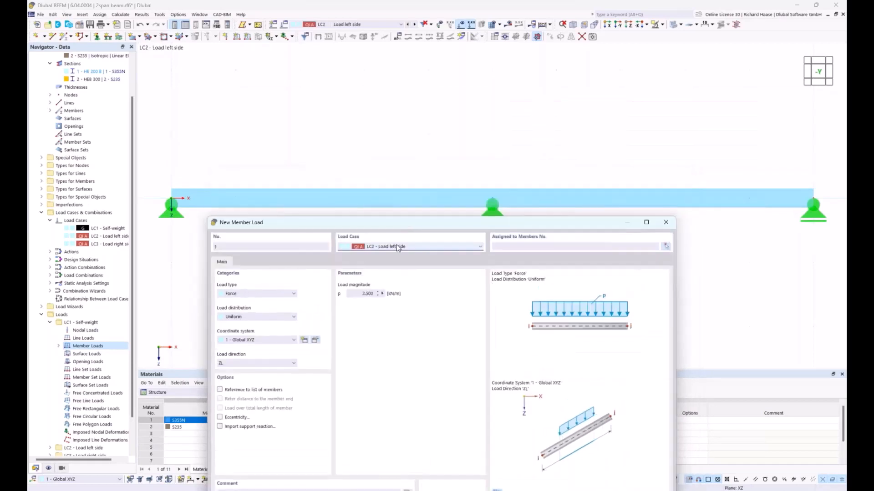
left_click(242, 317)
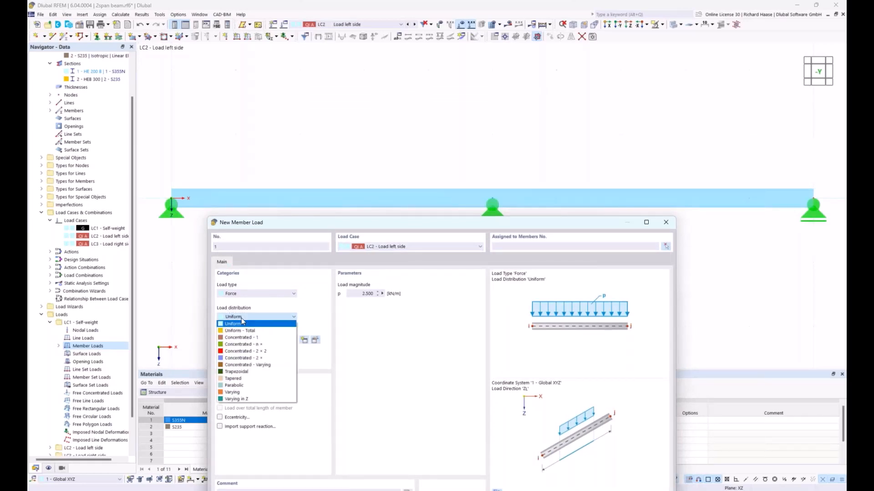
left_click(238, 373)
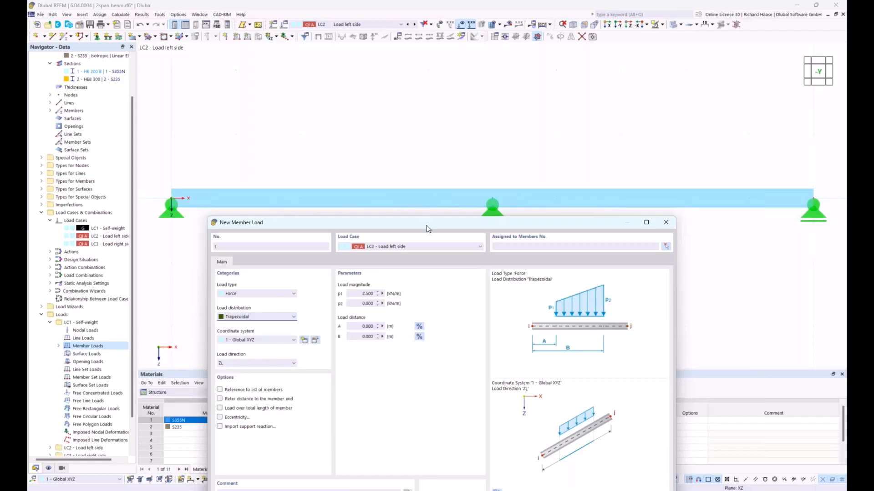
left_click_drag(426, 225, 424, 241)
Set the trapezoidal load's magnitudes p1 and p2 to 5 kN/m and load distance B to 5 m
key("Tab")
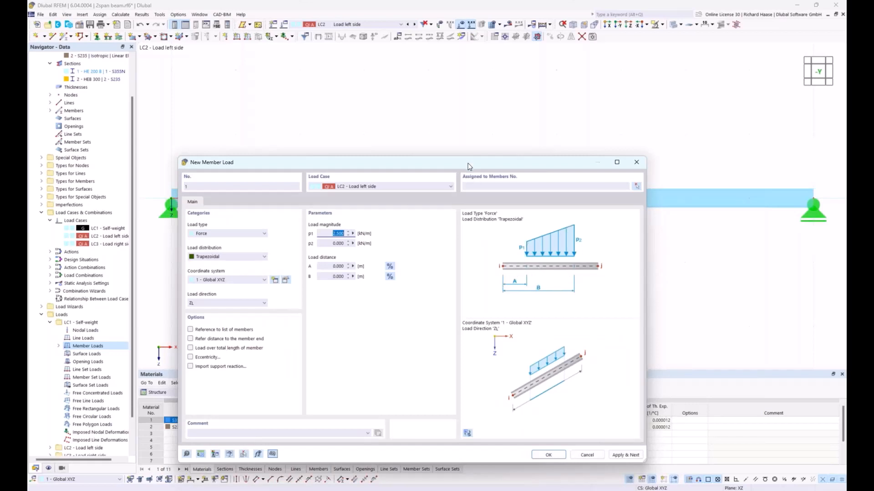
left_click_drag(471, 163, 494, 224)
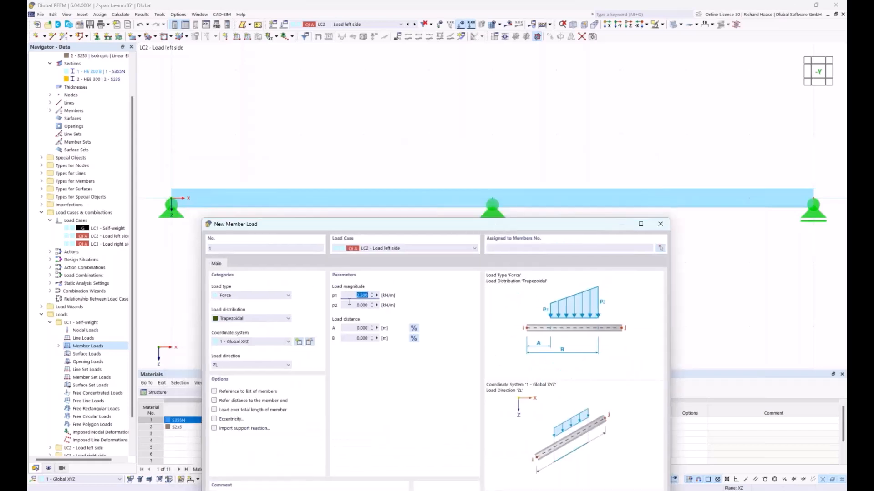
type("5")
key("Tab")
type("5")
left_click_drag(424, 229, 423, 249)
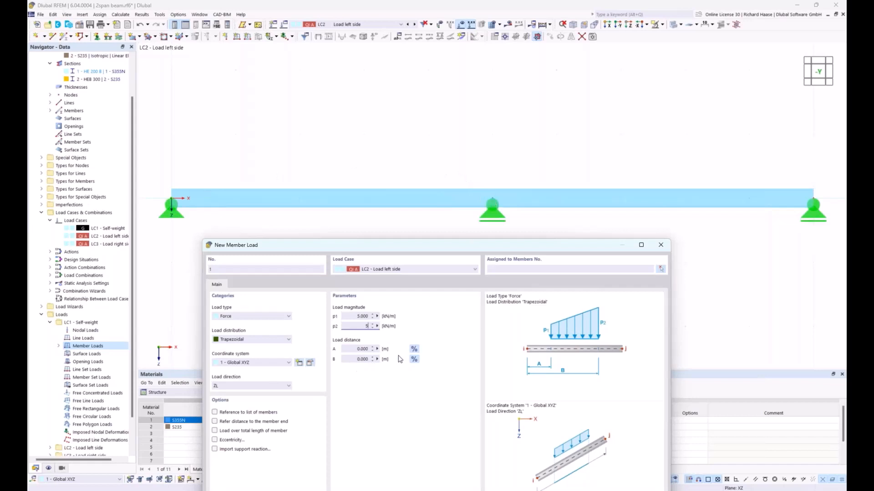
left_click_drag(355, 359, 403, 365)
type("5")
Assign the LC2 load to member 1 and apply it, continuing with another new member load
left_click(522, 269)
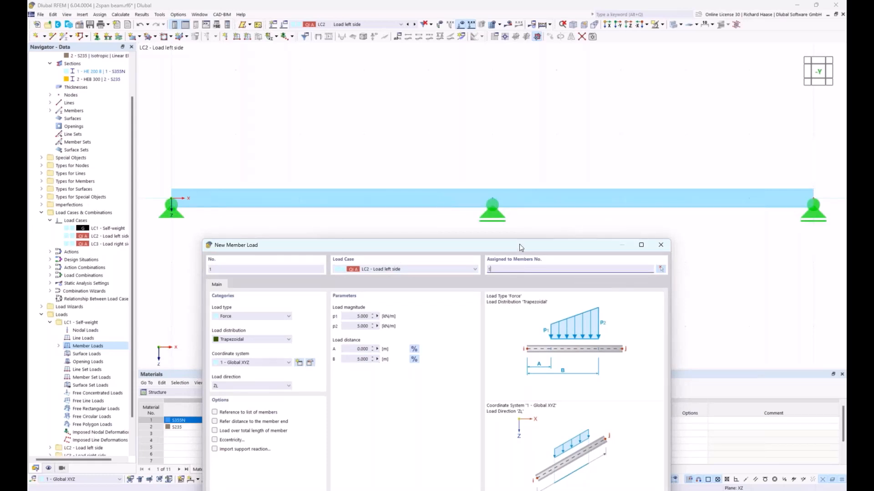
left_click_drag(520, 243, 487, 135)
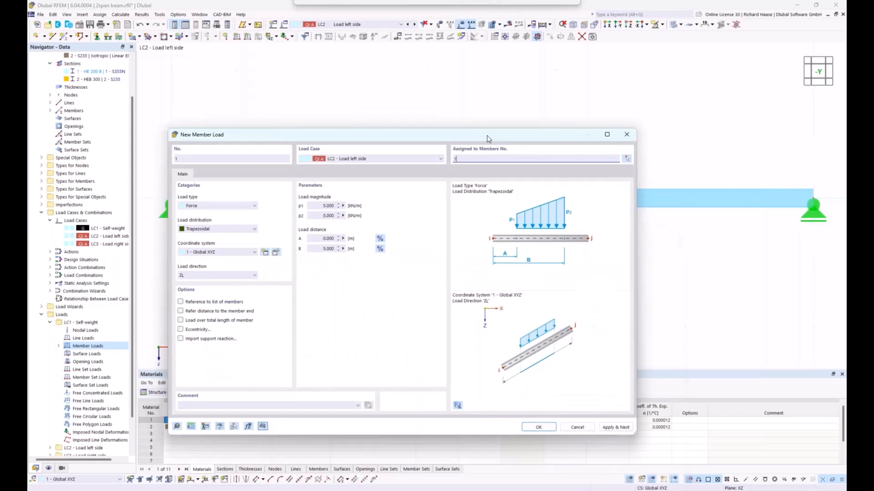
left_click(622, 431)
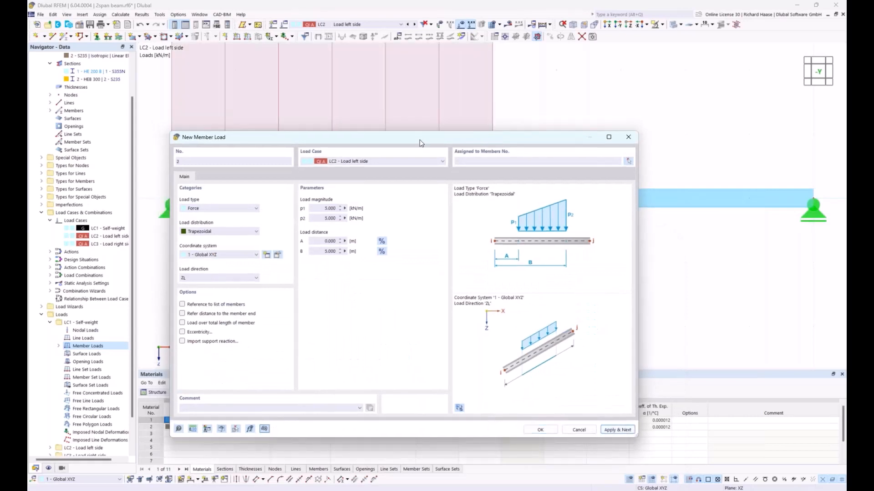
Switch the new member load to load case LC3 Load right side and assign it to member 1
left_click_drag(420, 143, 437, 190)
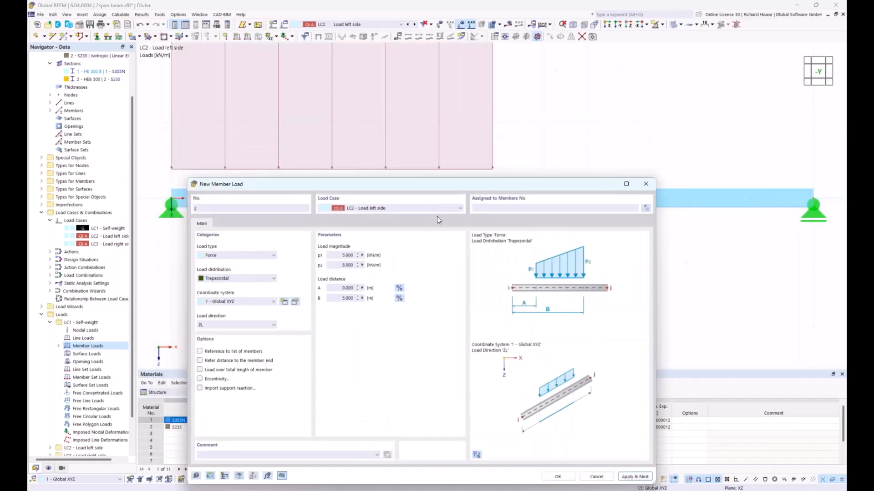
left_click(389, 210)
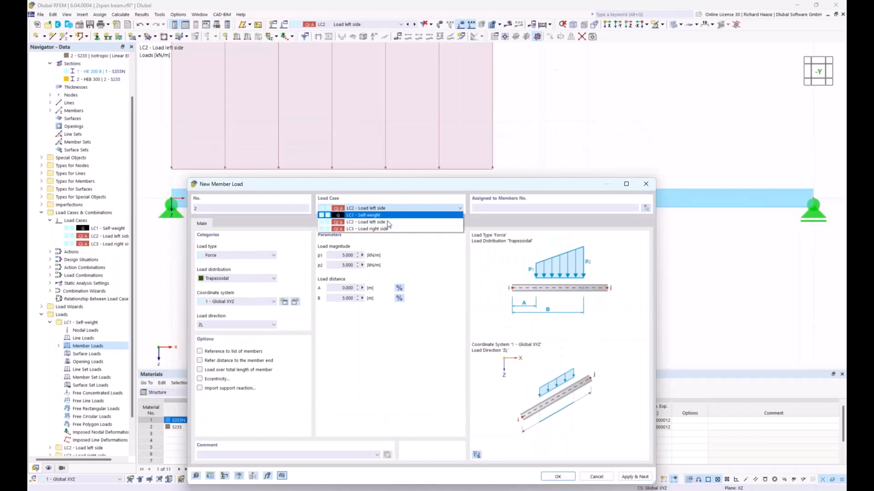
left_click(387, 230)
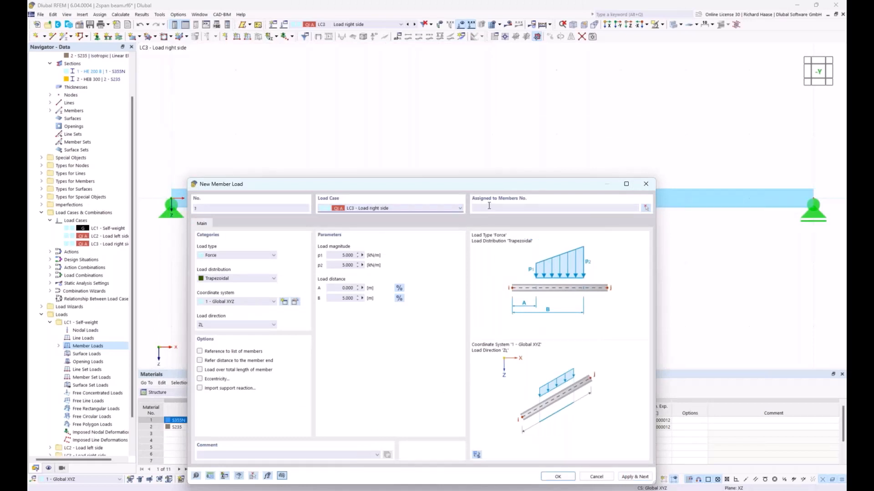
left_click(489, 206)
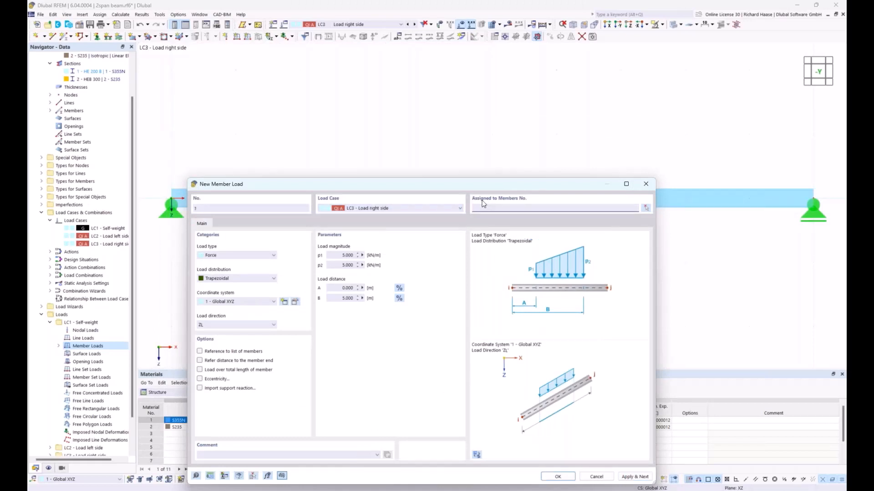
type("1")
left_click_drag(419, 185, 436, 213)
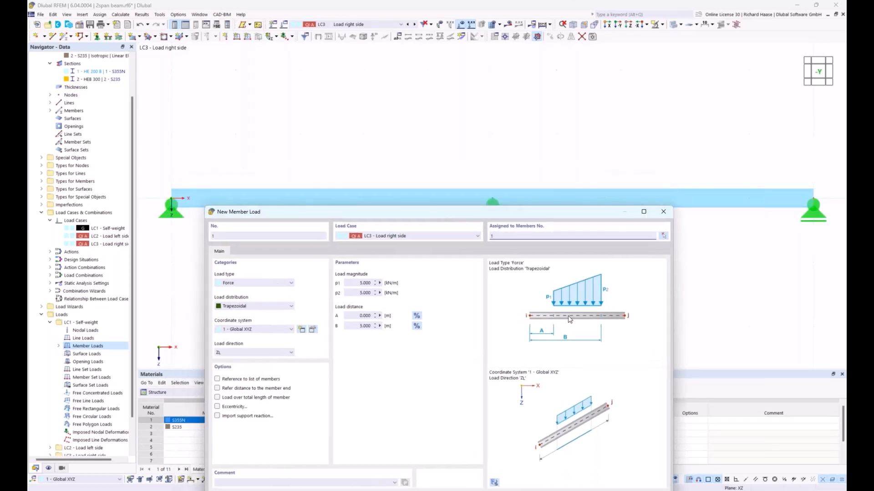
Set load distance A to 5 m and B to 10 m, and finish creating the LC3 member load
left_click(364, 315)
type("5")
key("Tab")
type("1")
left_click_drag(490, 213, 460, 117)
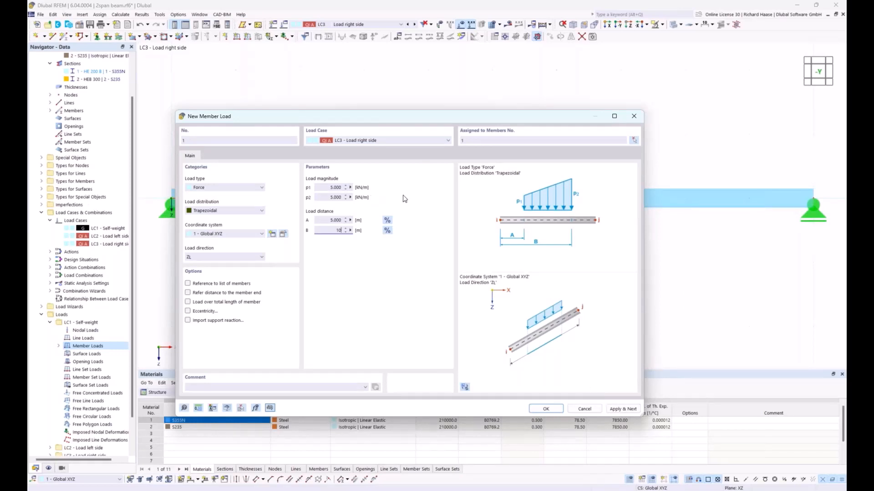
left_click(548, 411)
Show load case LC1 Self-weight on the beam model and turn on the display of self-weight loads
scroll(540, 308, "down", 3)
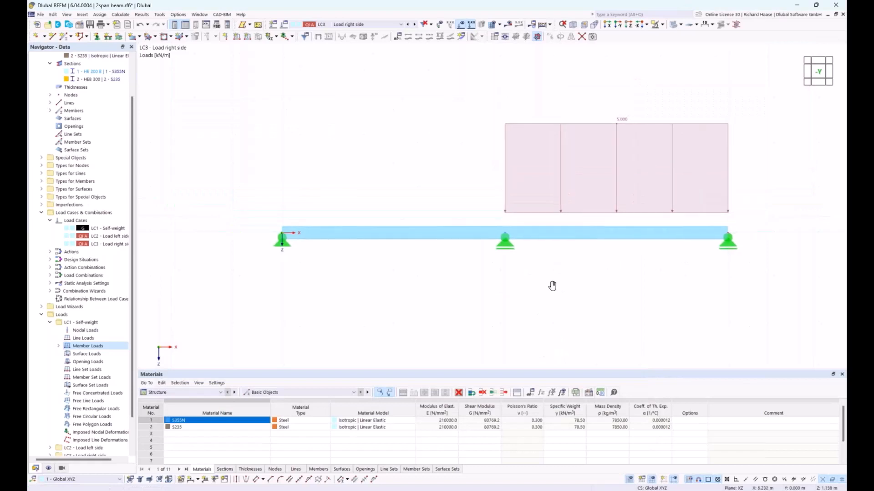
middle_click_drag(552, 287, 508, 297)
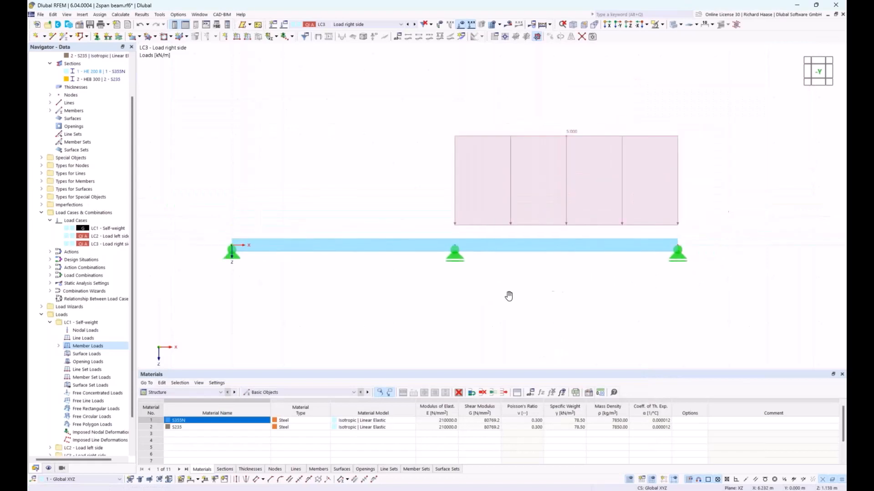
left_click(357, 27)
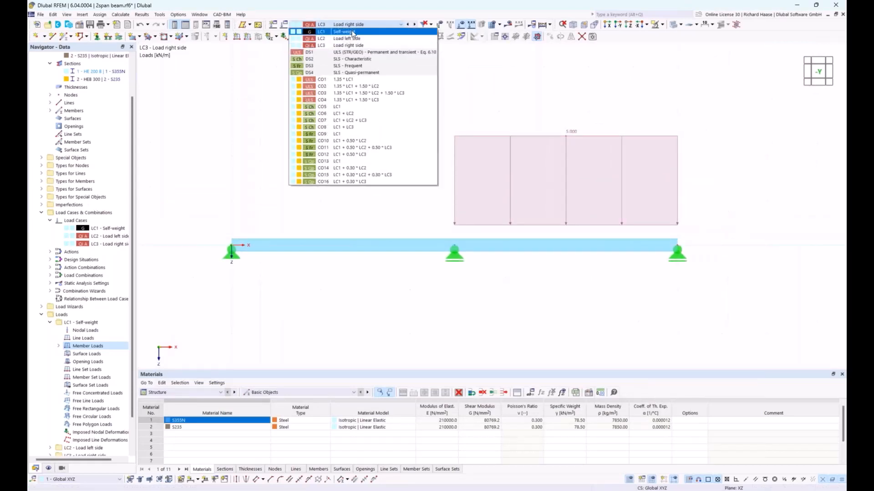
left_click(353, 32)
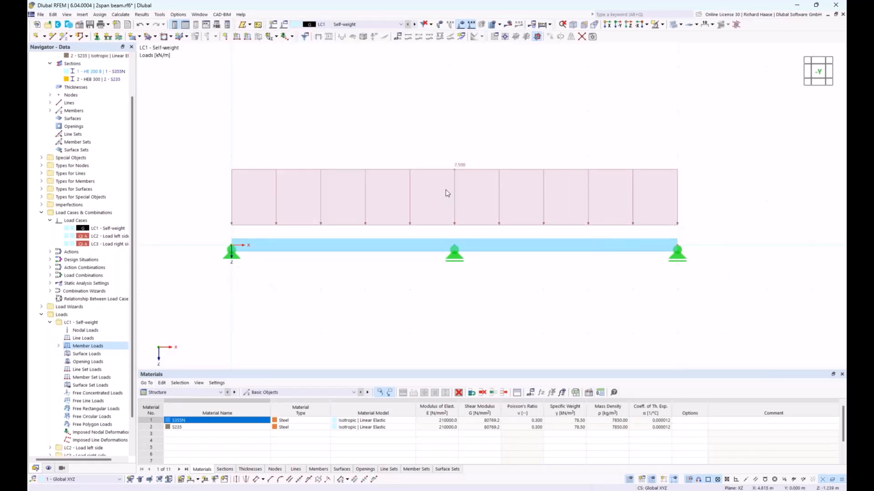
left_click(48, 468)
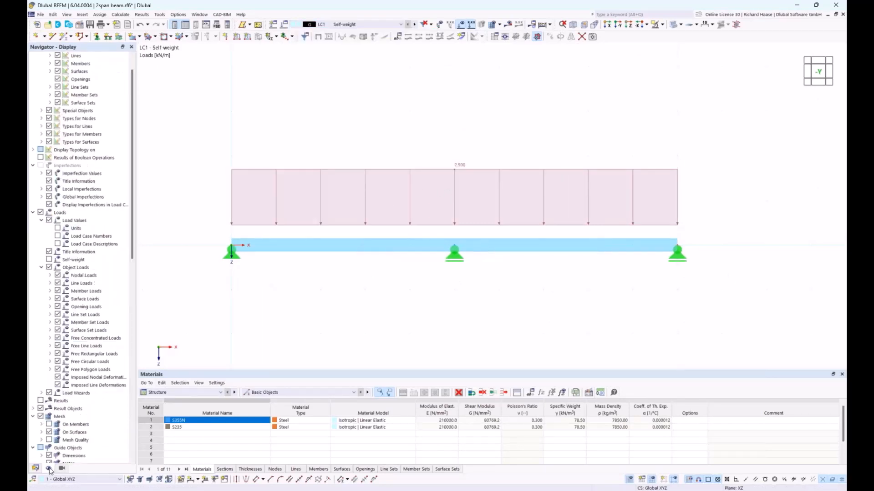
left_click(48, 260)
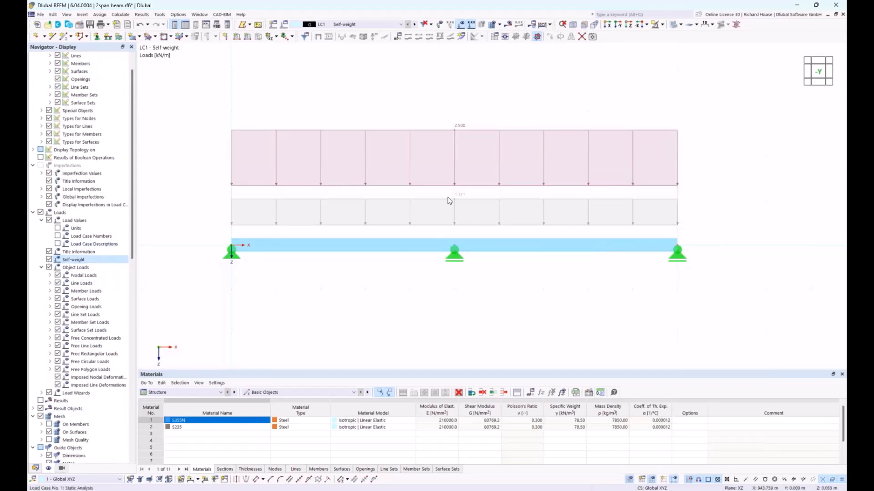
Hide the self-weight loads and view the member loads of LC2 Load left side and LC3 Load right side
left_click(48, 260)
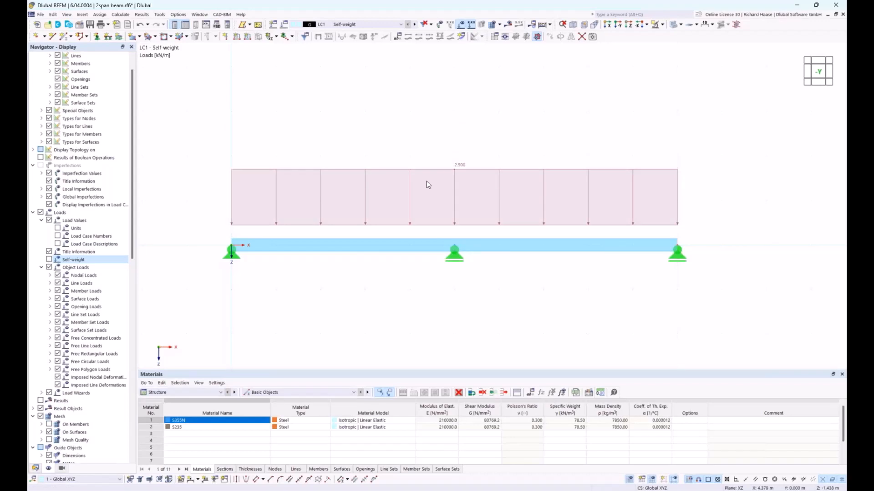
left_click(415, 25)
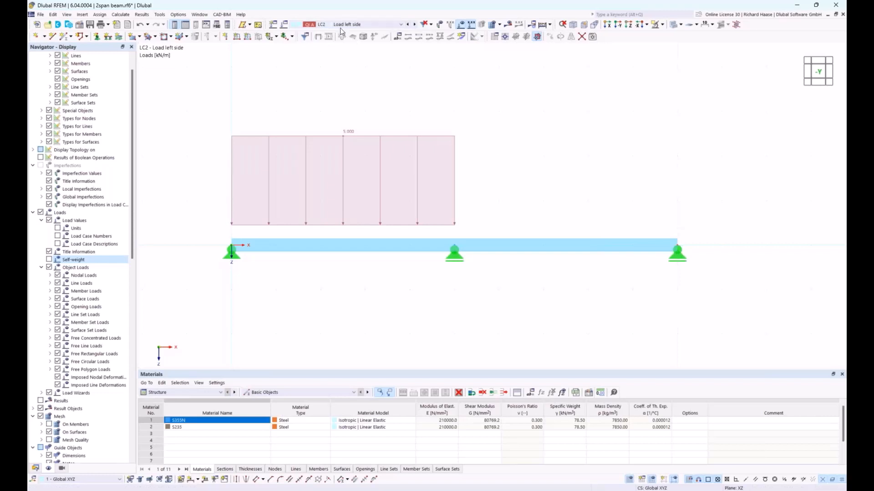
left_click(415, 25)
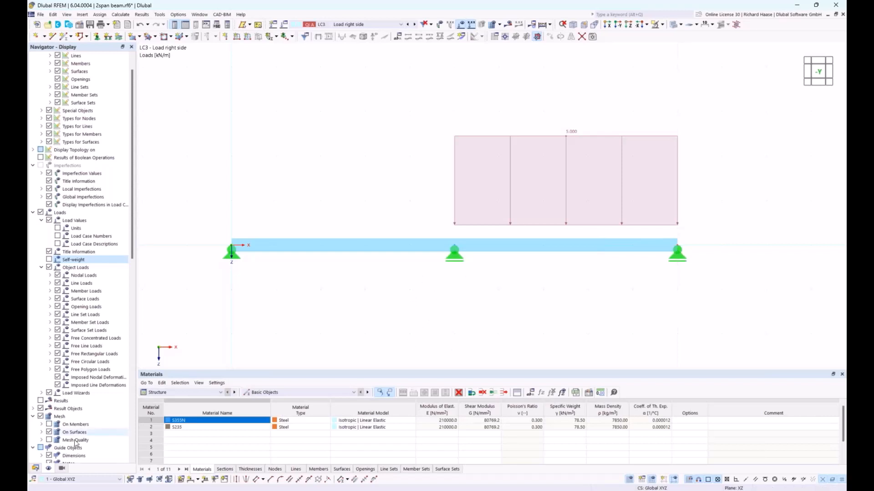
Edit section 2 HEB 300 to deactivate its shear stiffness and accept the change
left_click(35, 468)
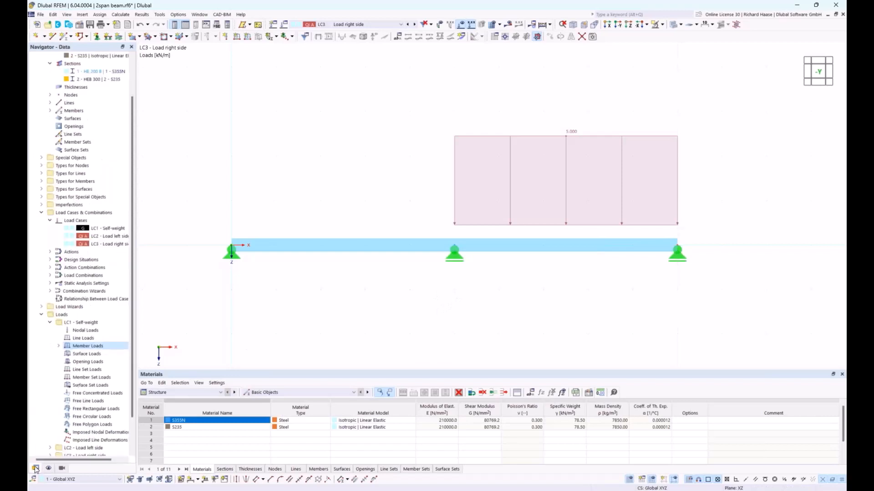
scroll(95, 130, "up", 2)
left_click(94, 128)
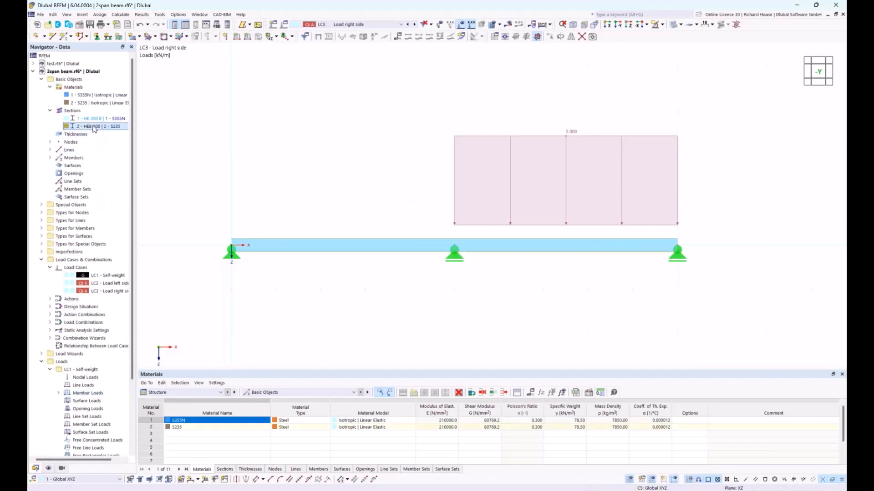
right_click(94, 129)
left_click(114, 136)
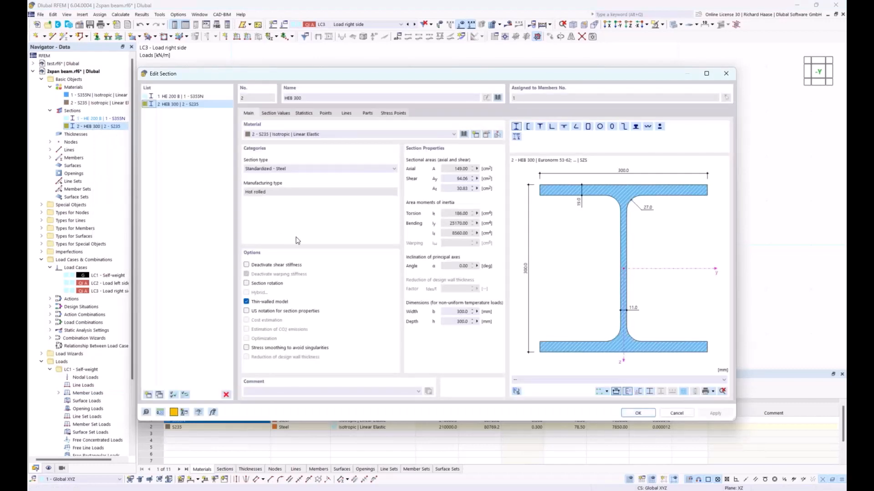
left_click_drag(369, 75, 408, 82)
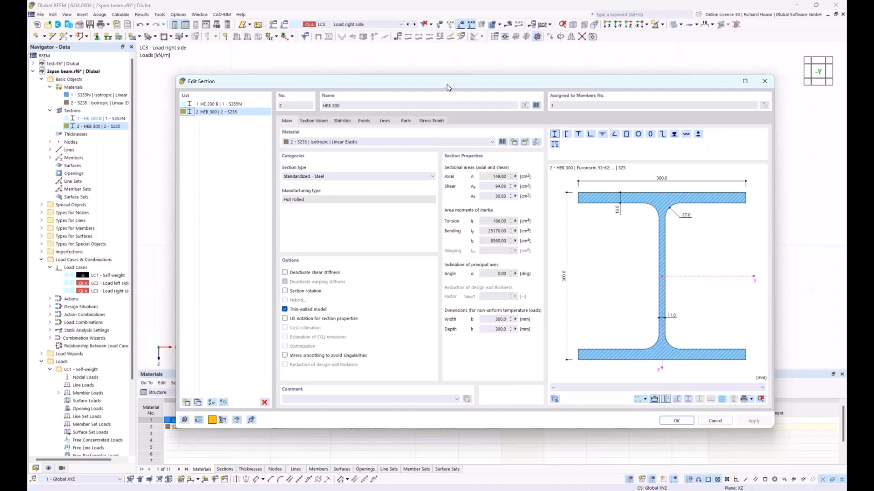
left_click_drag(447, 85, 447, 96)
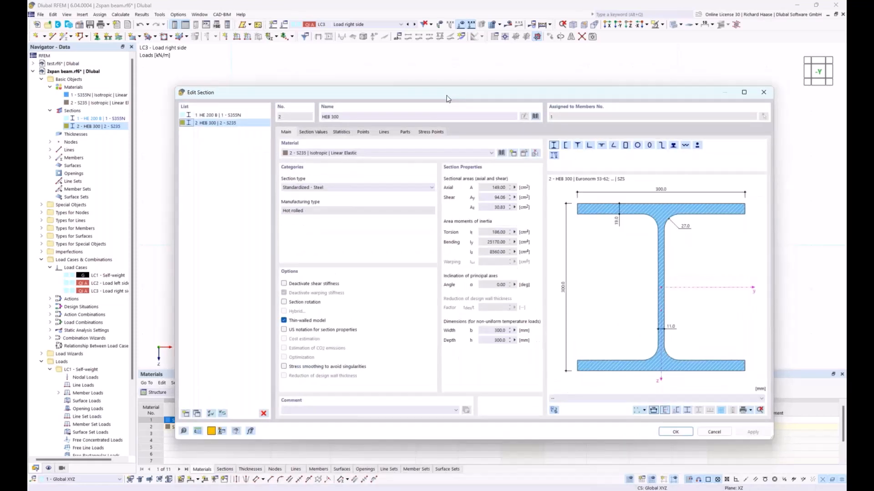
left_click(284, 284)
left_click(673, 432)
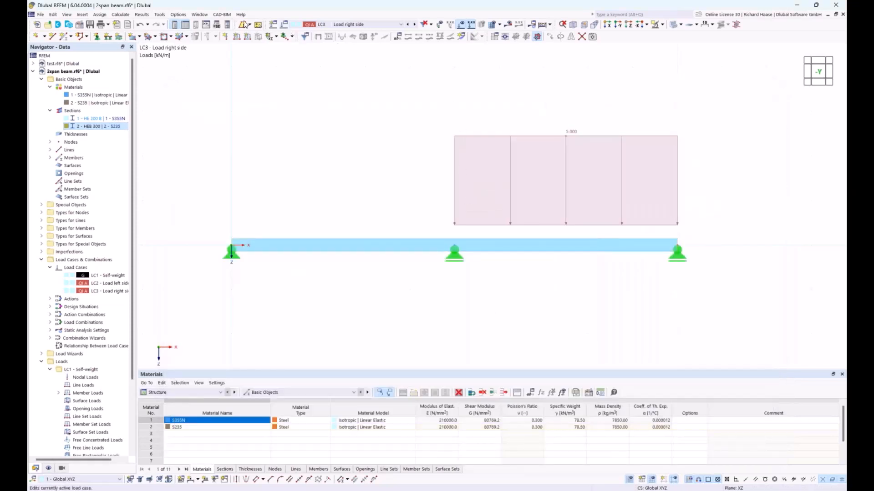
Calculate and show the deformation results of LC1 Self-weight, with the loads hidden from the model view
left_click(120, 14)
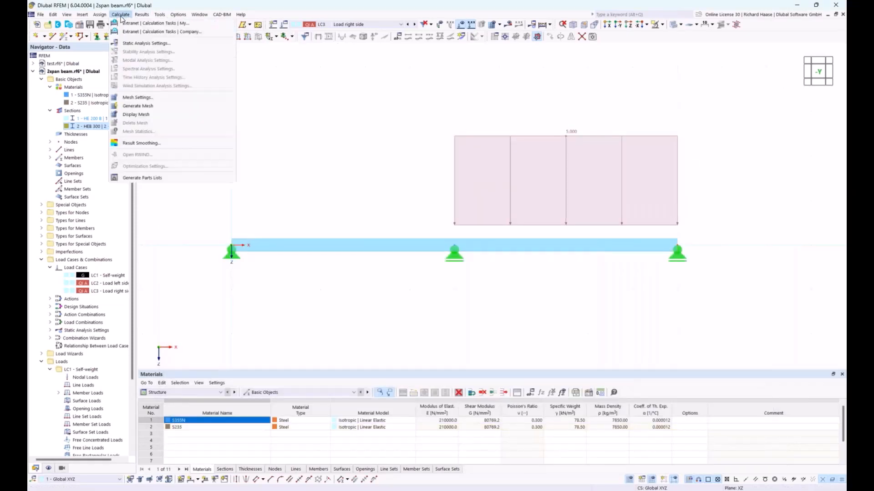
mouse_move(178, 14)
left_click(359, 24)
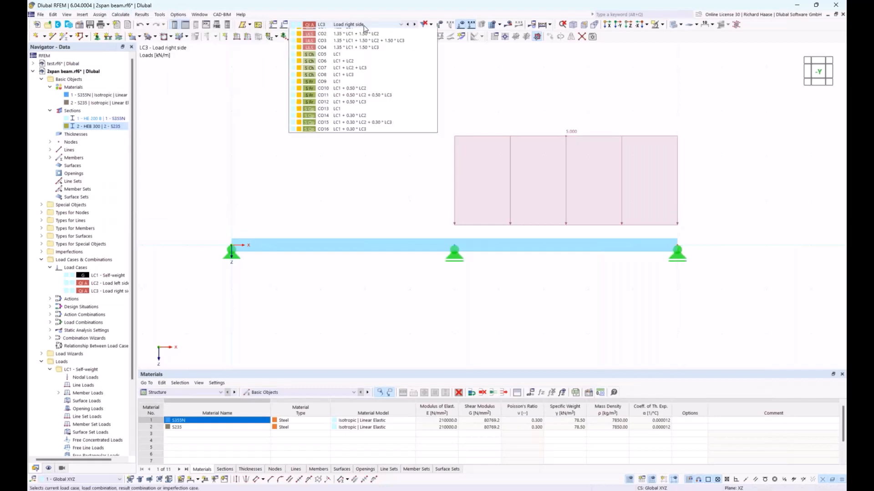
left_click(361, 31)
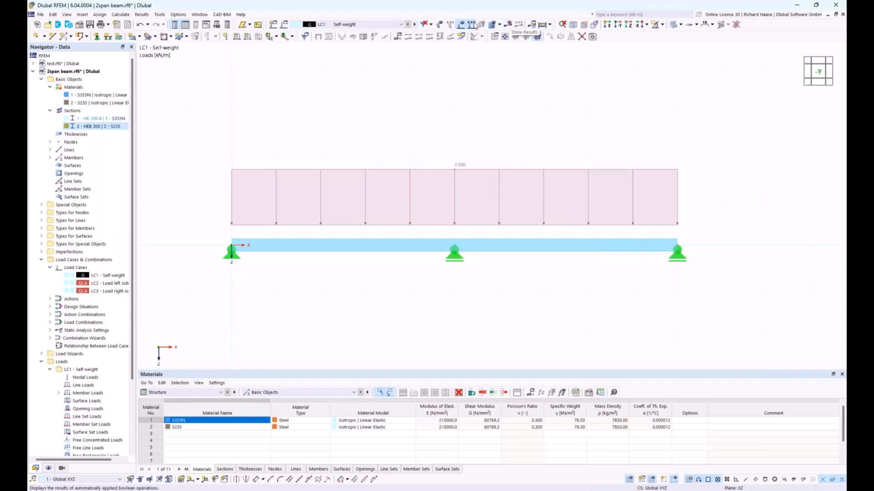
left_click(509, 25)
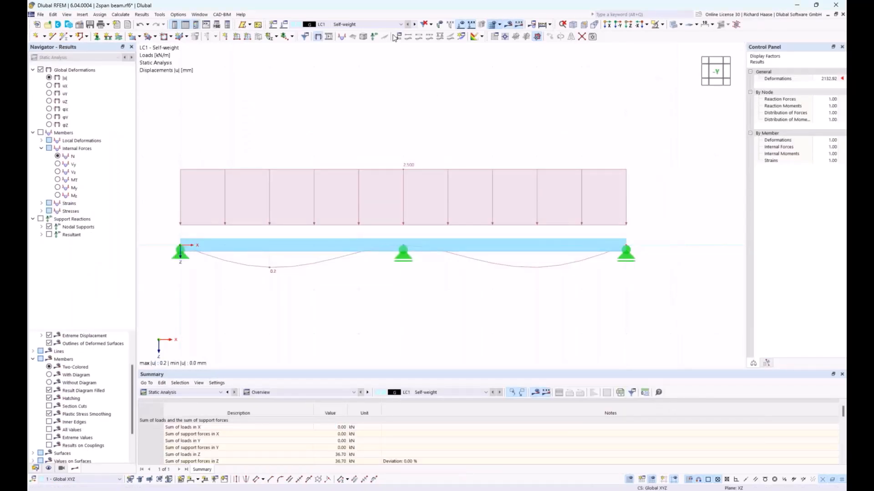
left_click(461, 26)
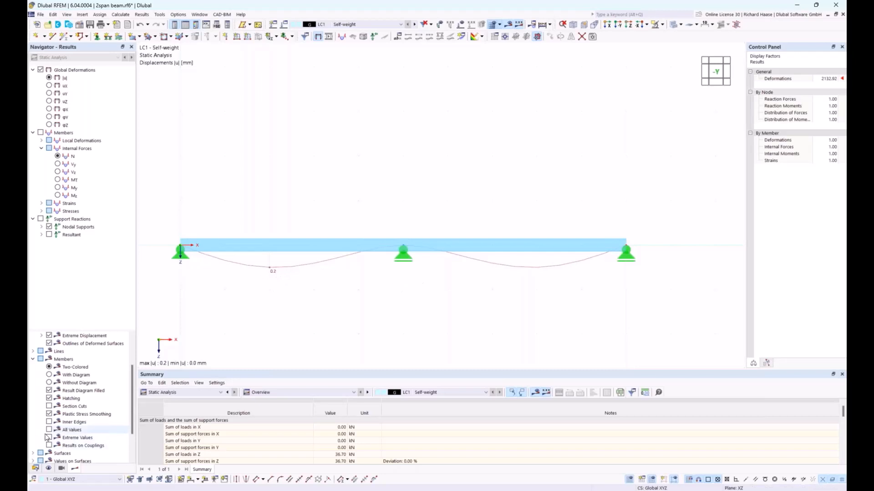
Reactivate the shear stiffness of section 2 HEB 300 and recalculate the LC1 Self-weight results
left_click(35, 469)
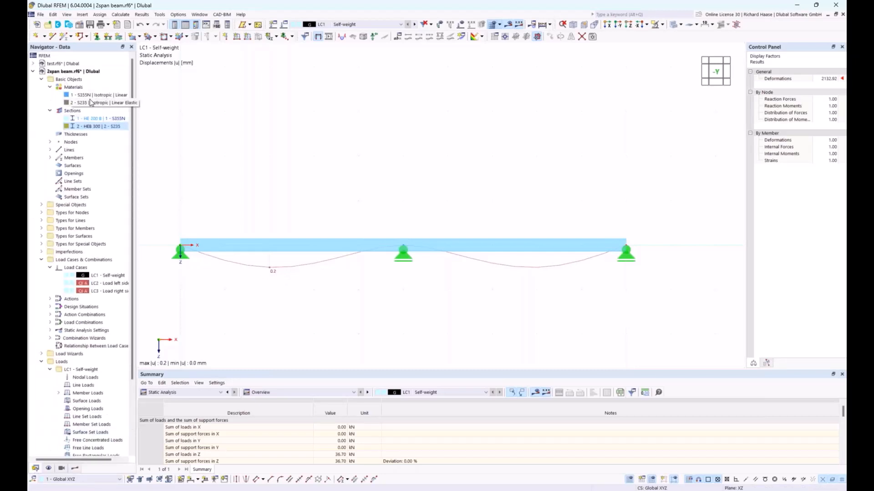
right_click(89, 130)
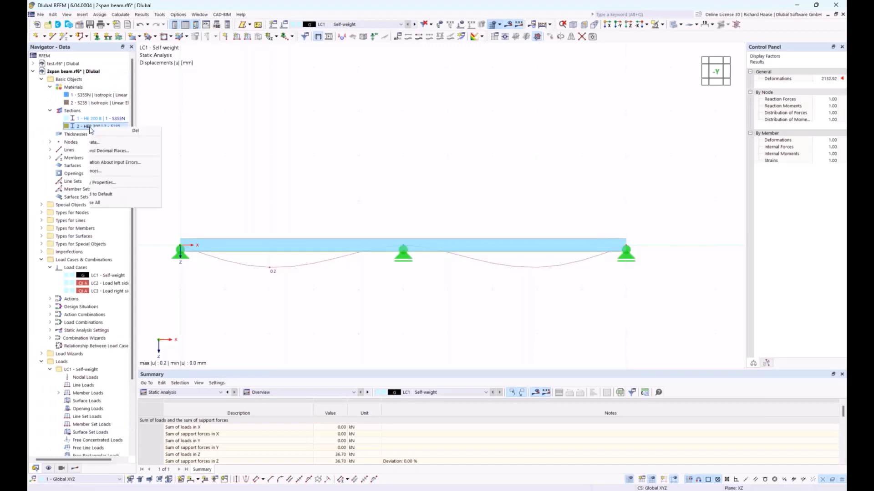
left_click(116, 132)
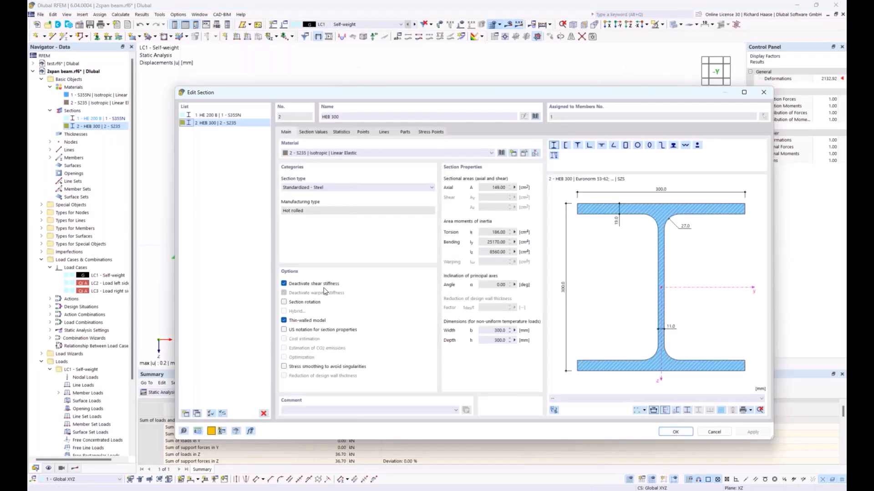
left_click_drag(402, 90, 497, 79)
left_click(396, 272)
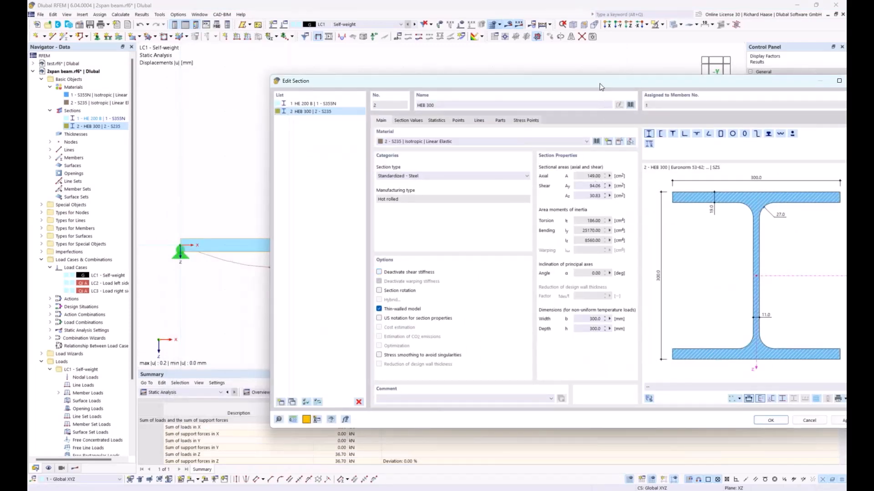
mouse_move(600, 86)
left_mouse_down()
mouse_move(586, 130)
mouse_move(602, 81)
left_mouse_up()
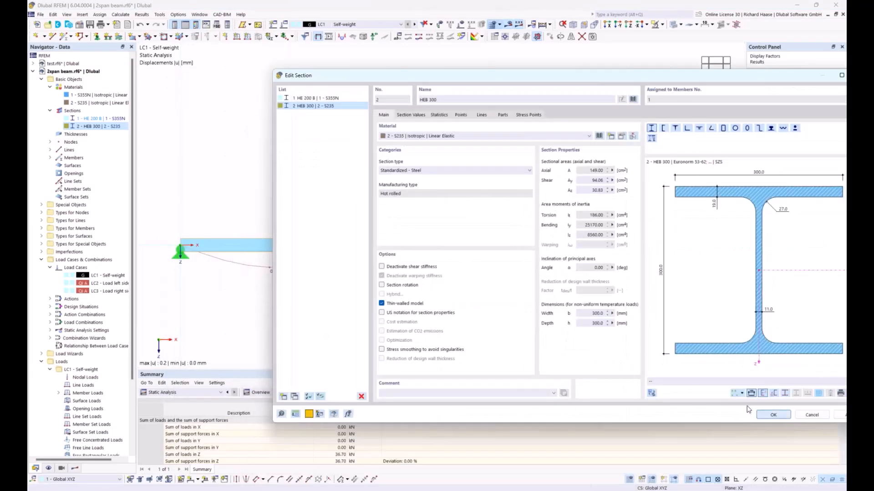
key("Return")
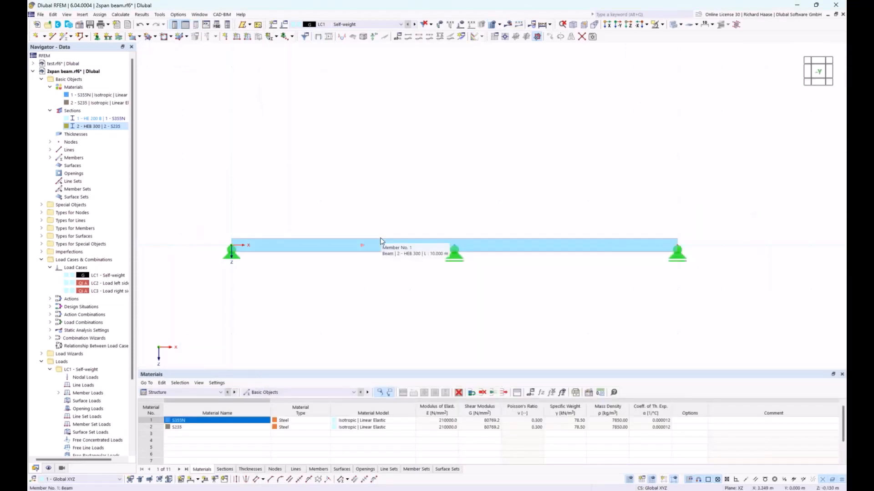
left_click(508, 25)
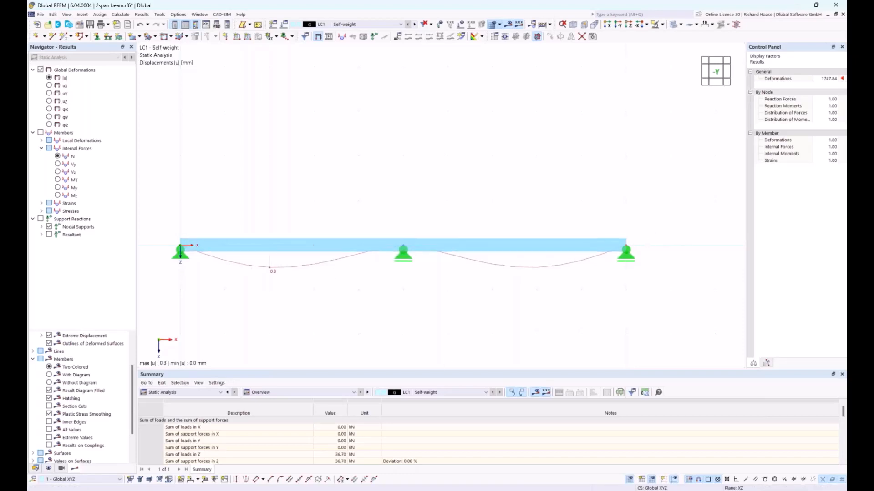
Open section 2 HEB 300 and review its shear areas and stiffness options without changing them
left_click(35, 470)
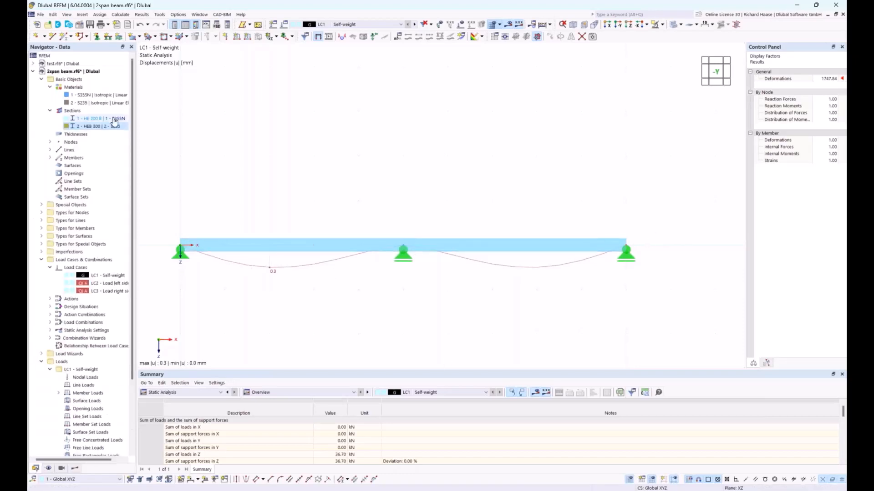
right_click(93, 126)
left_click(101, 132)
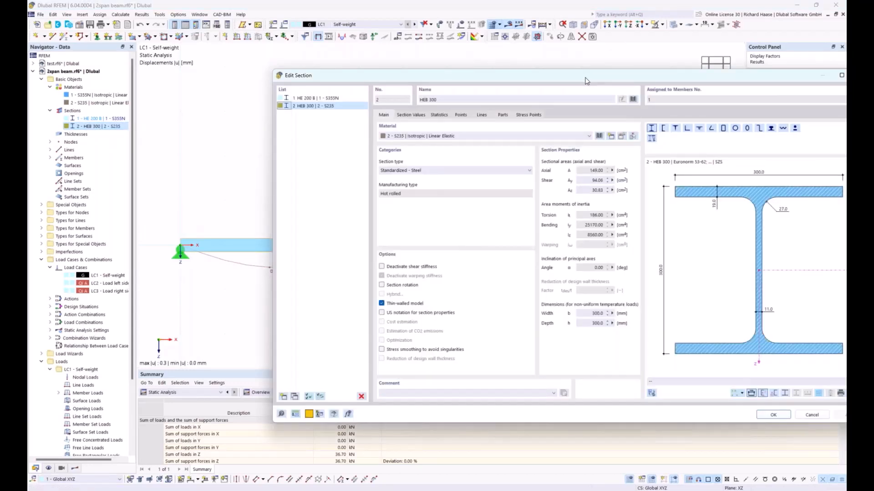
left_click_drag(590, 77, 557, 78)
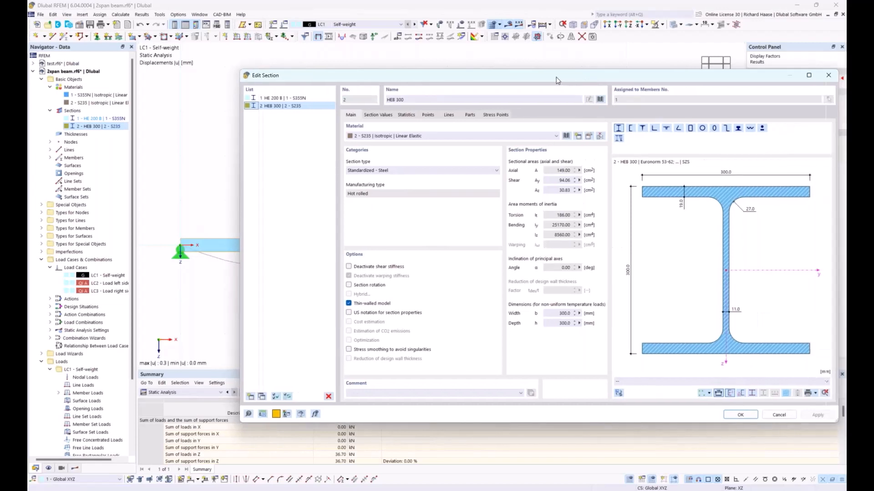
mouse_move(554, 81)
left_mouse_down()
mouse_move(523, 78)
mouse_move(547, 78)
left_mouse_up()
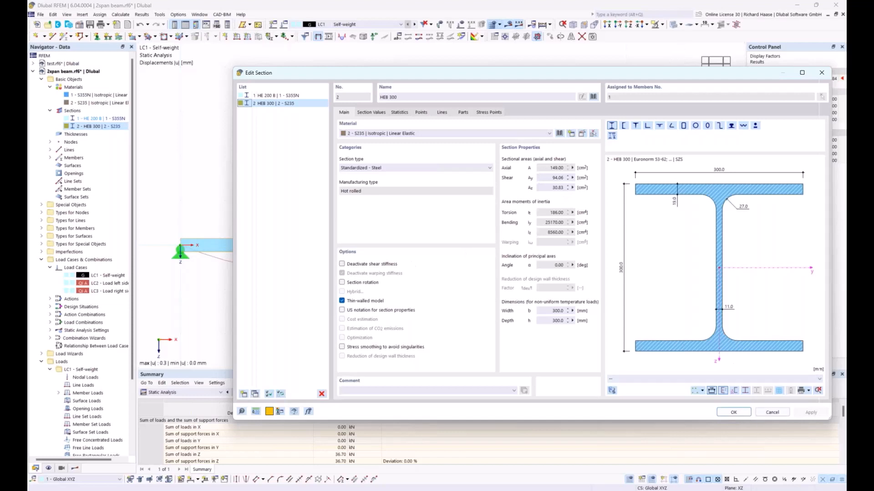
left_click(733, 412)
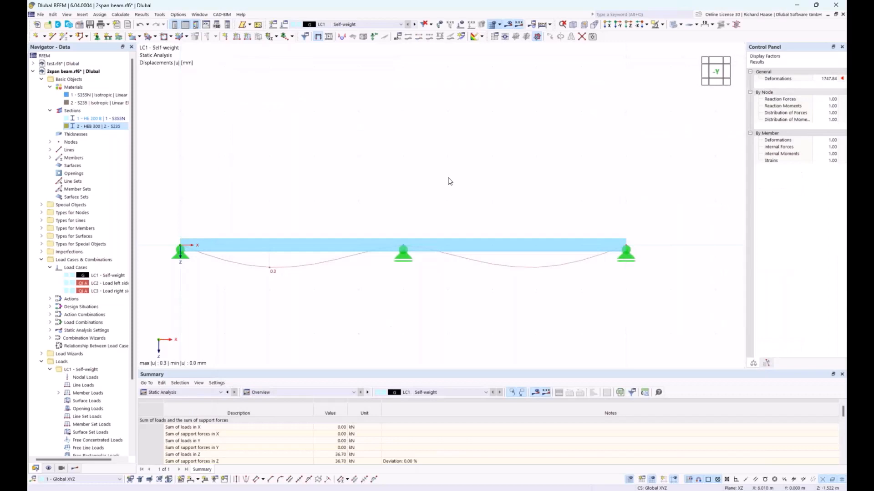
Calculate and show the results of design situation DS1 ULS (STR/GEO), and expand the envelope value options
left_click(123, 16)
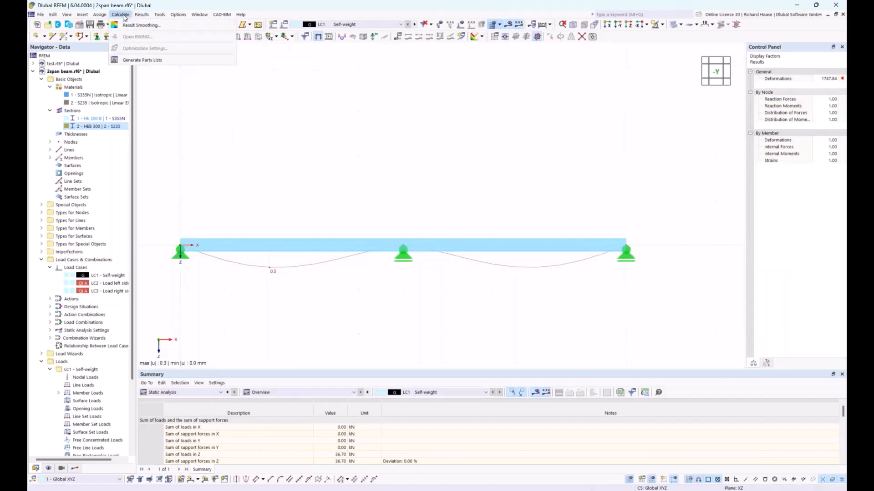
left_click(367, 25)
left_click(366, 25)
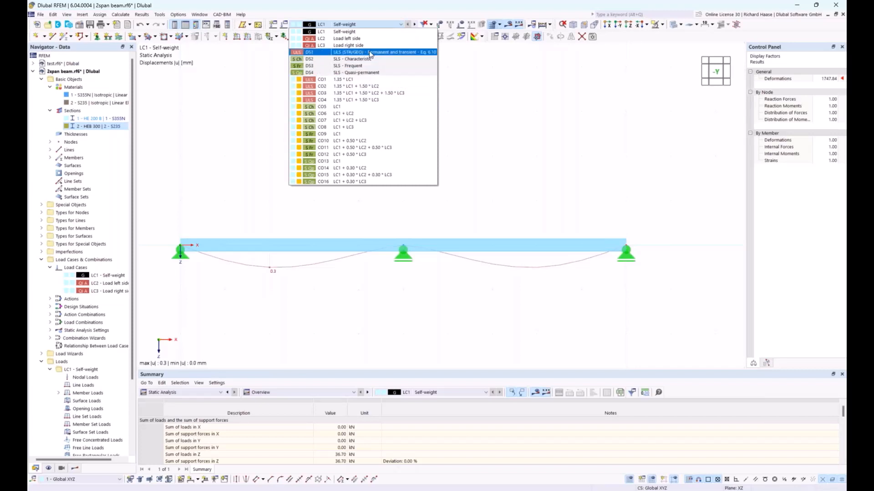
left_click(345, 57)
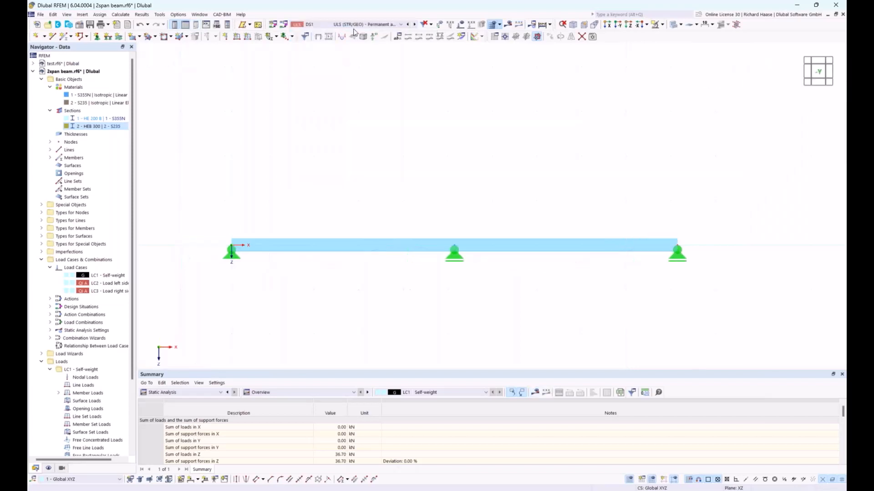
left_click(510, 26)
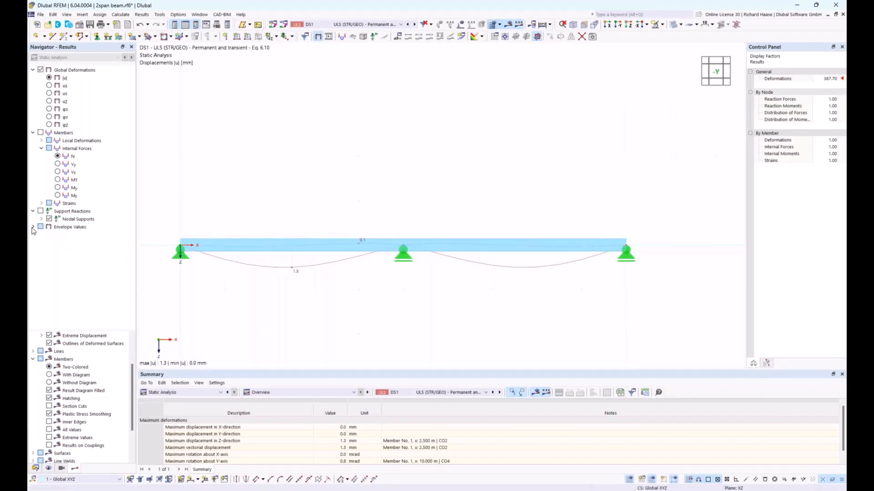
left_click(32, 227)
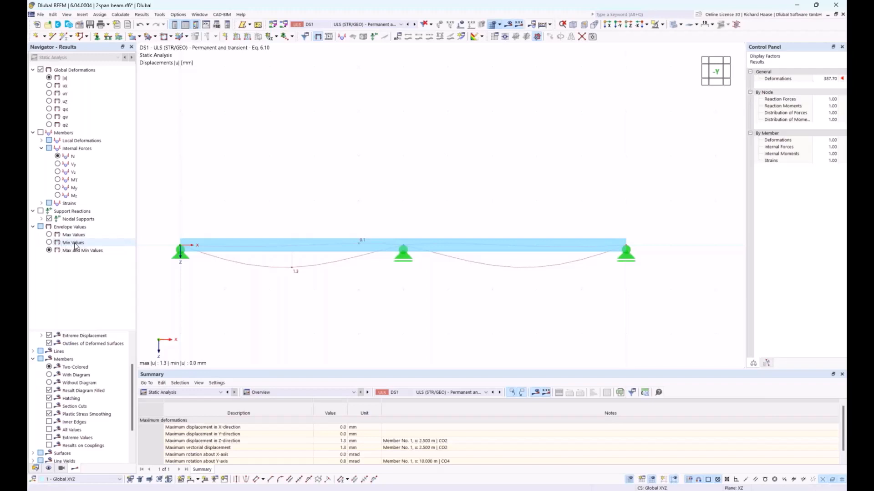
Display the beam as a wireframe model and show the envelope of the member bending moments My
left_click(680, 25)
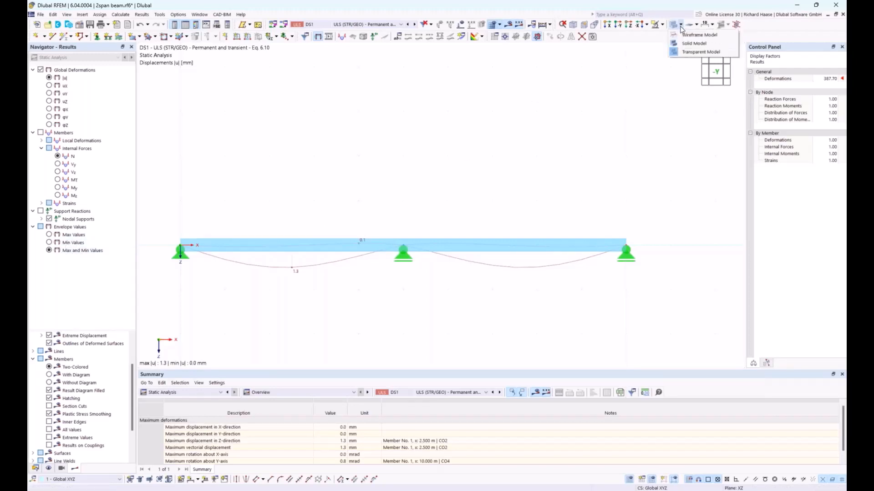
left_click(696, 35)
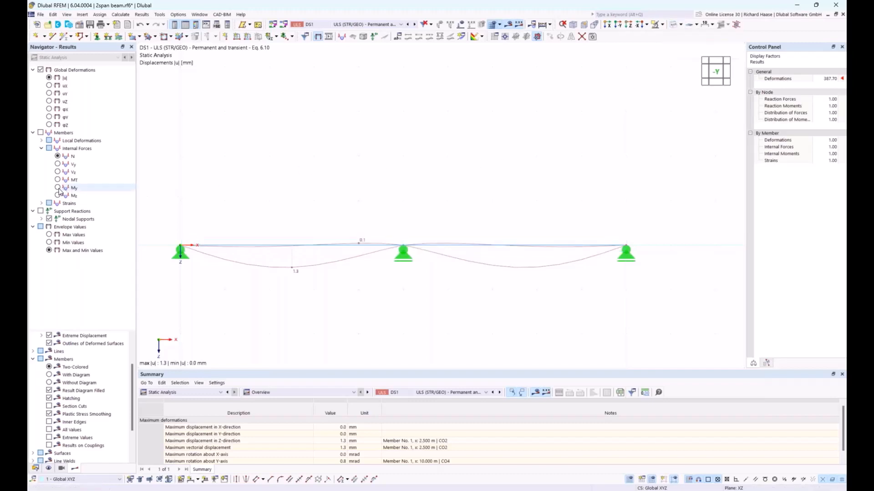
left_click(58, 188)
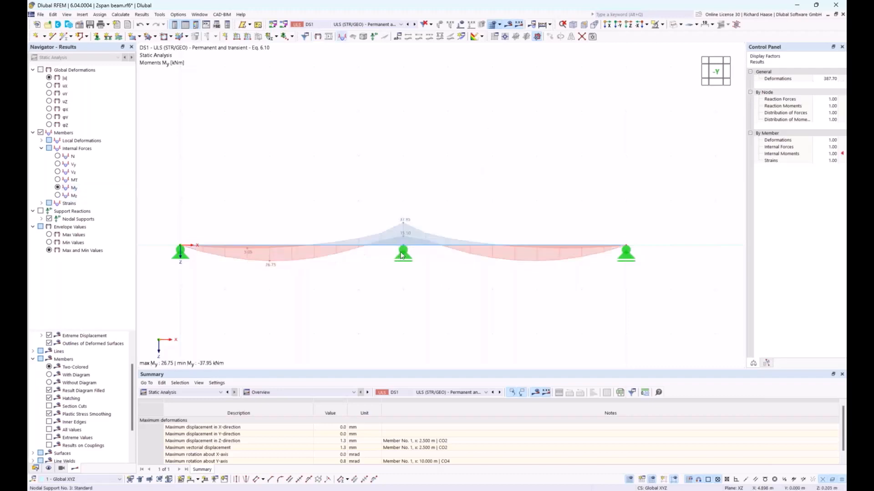
scroll(311, 283, "up", 2)
scroll(312, 283, "down", 2)
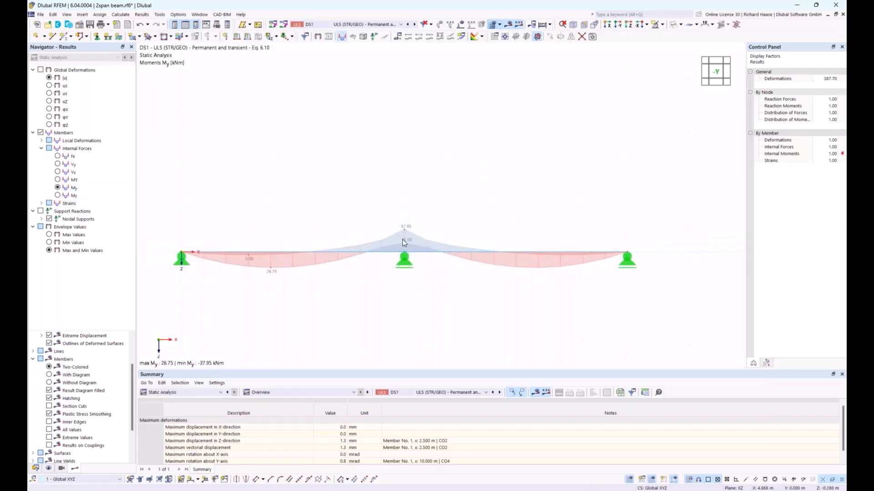
Compare the My envelope with only maximum values and only minimum values, and return to showing both together
left_click(49, 234)
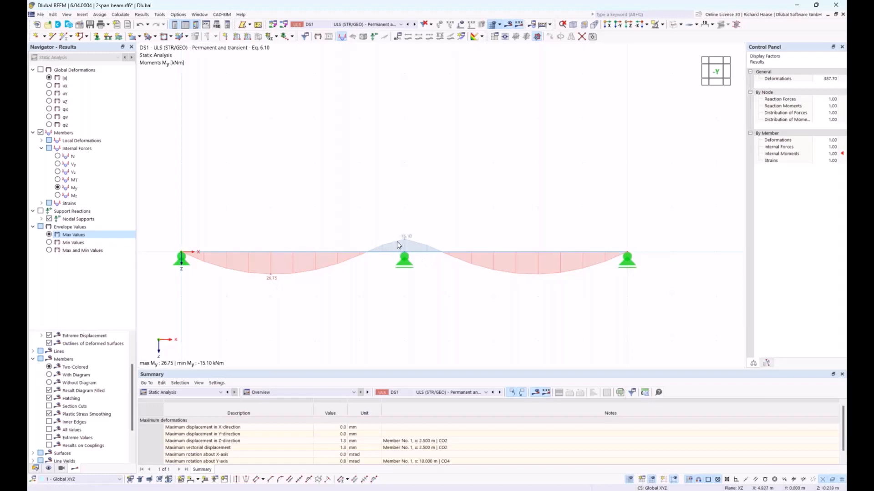
left_click(49, 243)
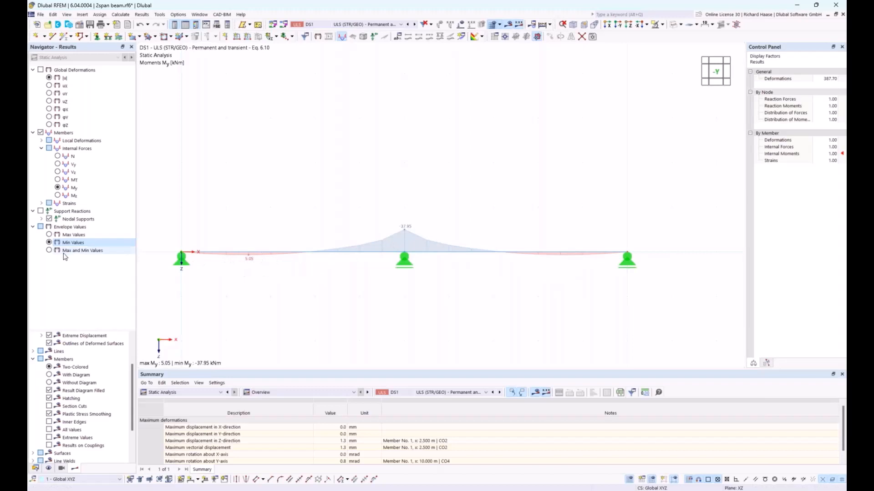
left_click(49, 251)
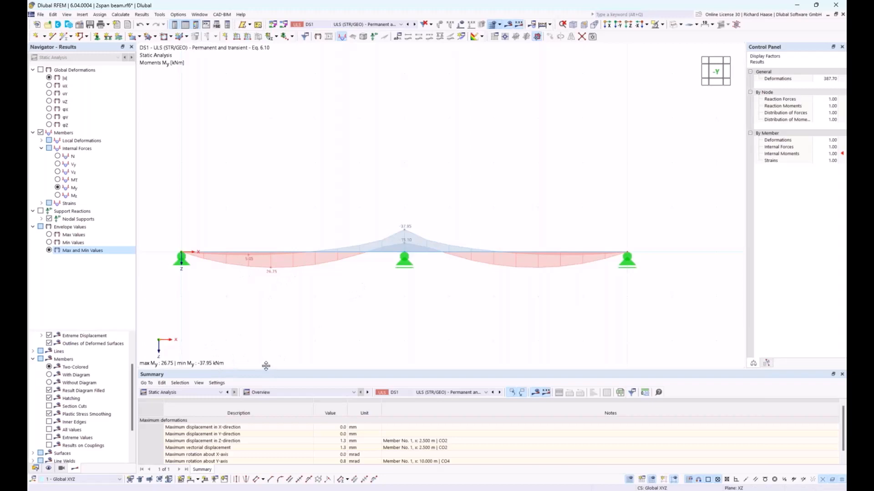
Enlarge the results table and list the internal forces from the results by member
left_click_drag(266, 369, 267, 330)
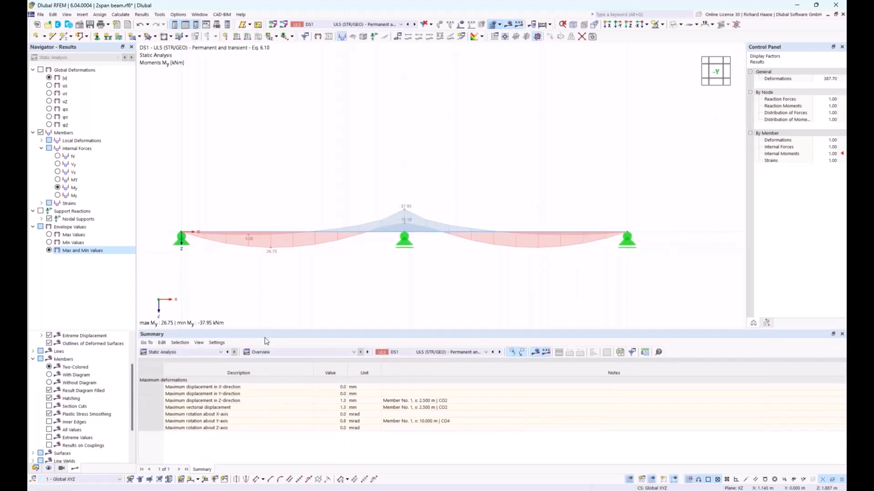
left_click(201, 352)
left_click(249, 353)
left_click(266, 353)
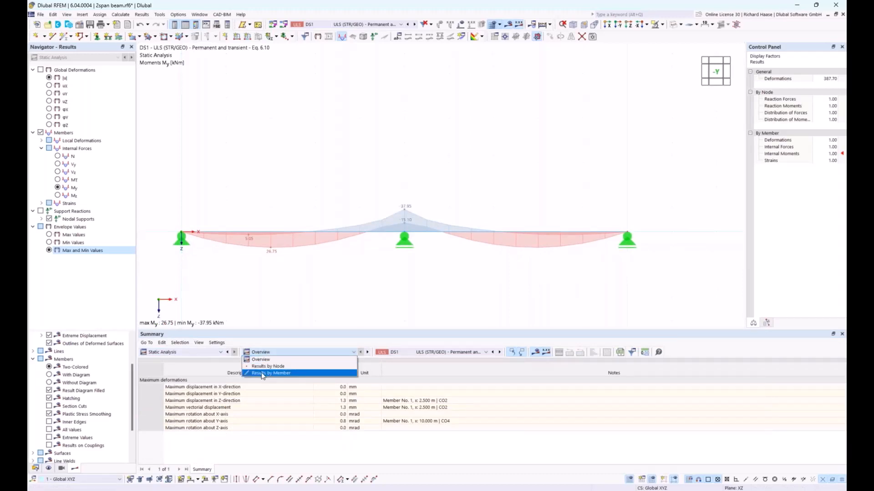
left_click(282, 373)
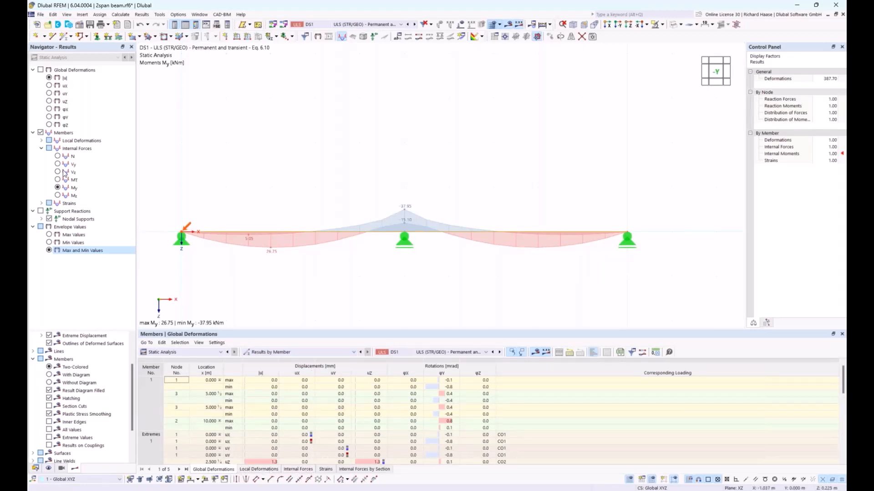
left_click(298, 469)
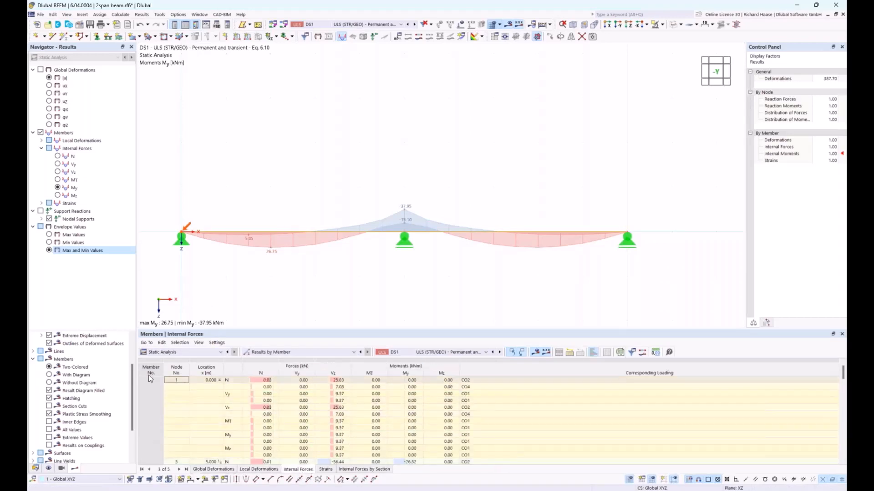
Find the maximum My among the member's extreme internal forces and look up its corresponding load combination in the list of loadings
scroll(229, 403, "down", 1)
scroll(373, 396, "up", 1)
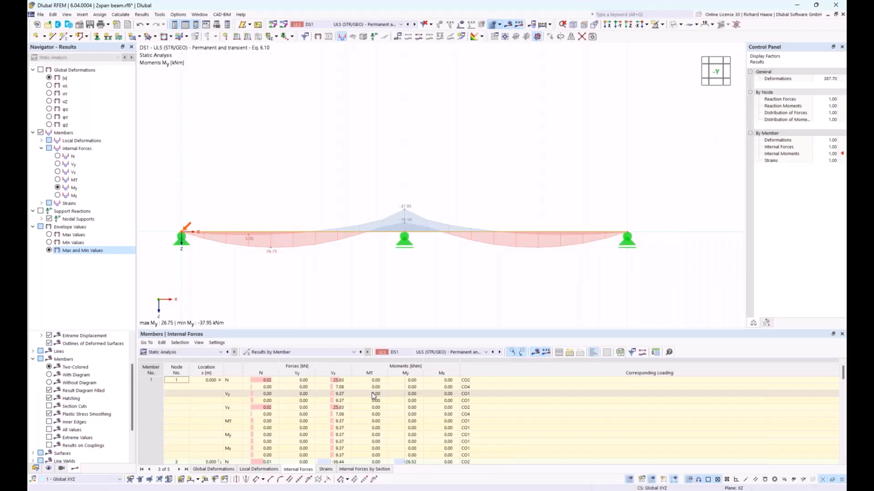
scroll(373, 396, "down", 4)
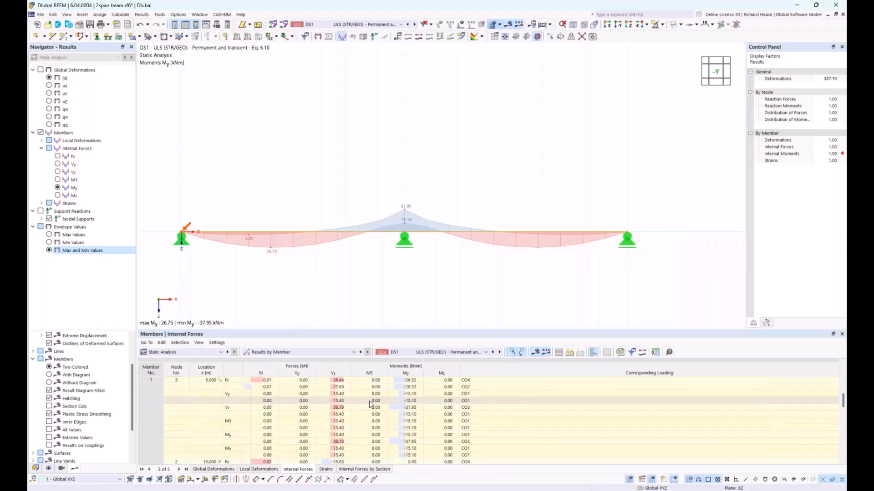
scroll(370, 405, "down", 5)
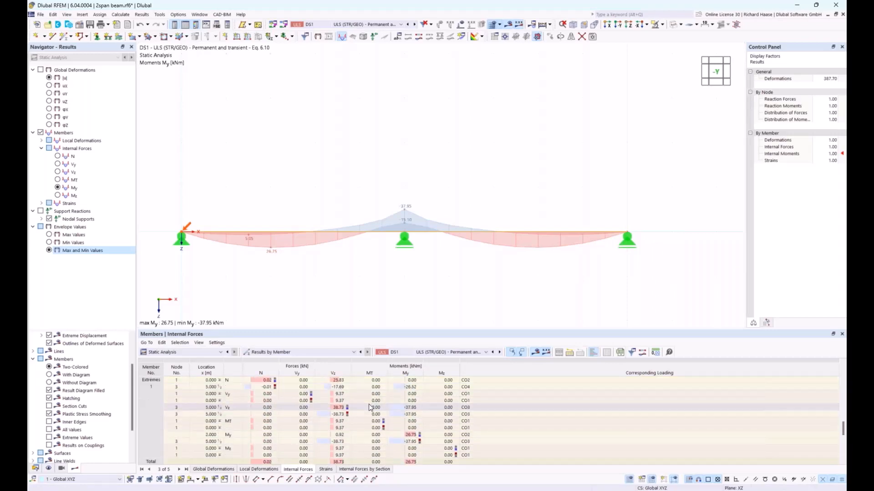
scroll(372, 409, "down", 3)
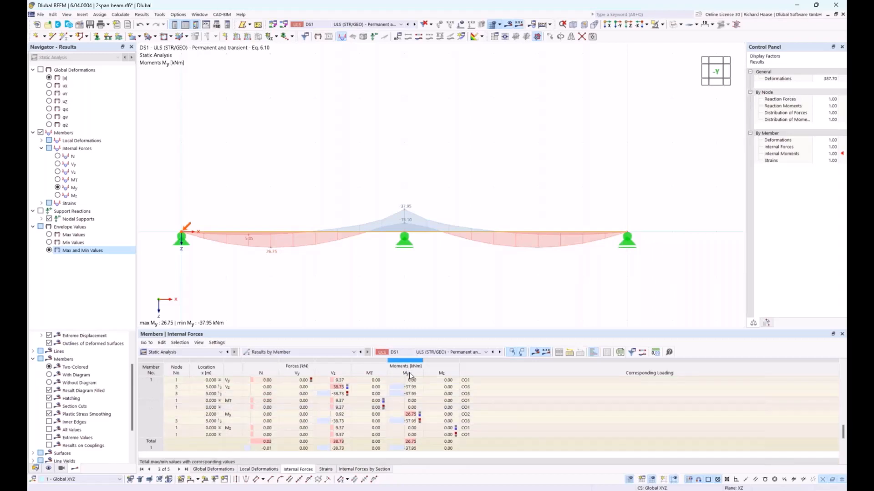
left_click(411, 415)
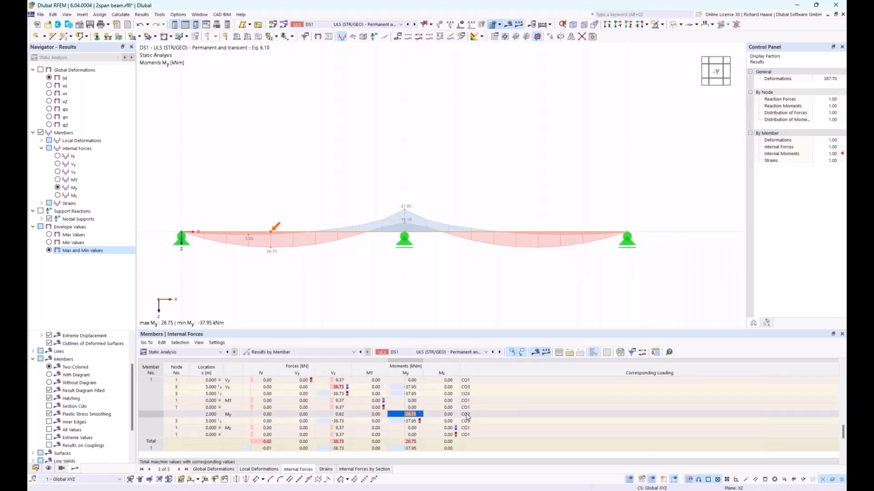
left_click(370, 24)
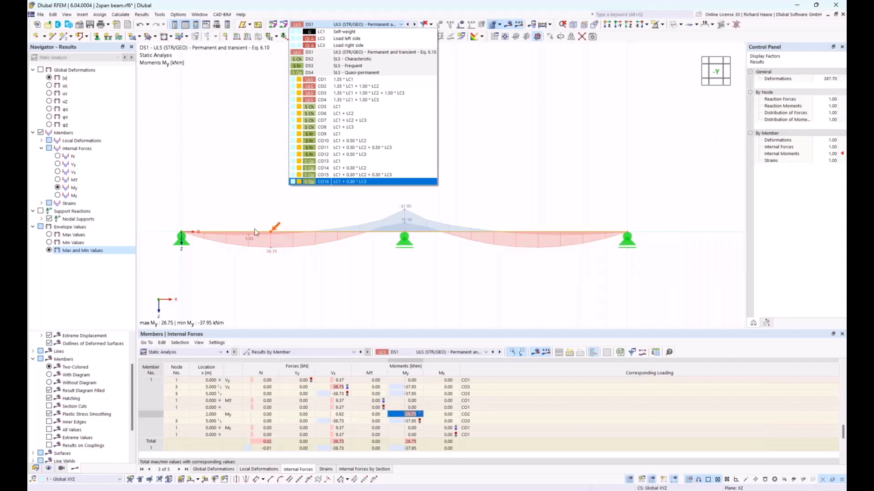
left_click(417, 277)
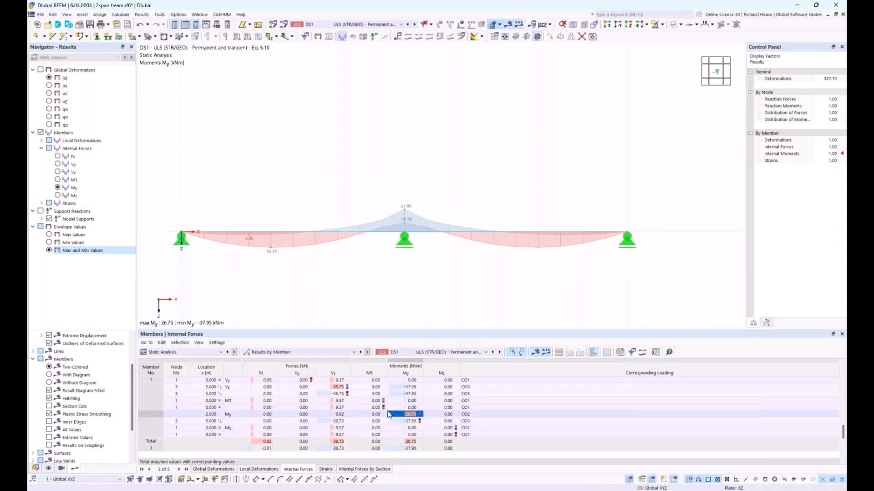
Locate the My in the Vz extremes at the middle support and check which loads its corresponding combination contains
scroll(416, 415, "up", 1)
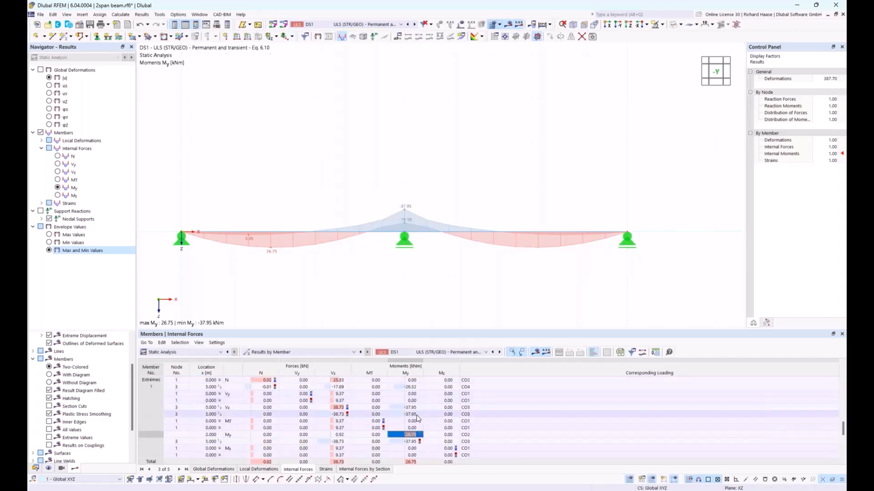
left_click(418, 409)
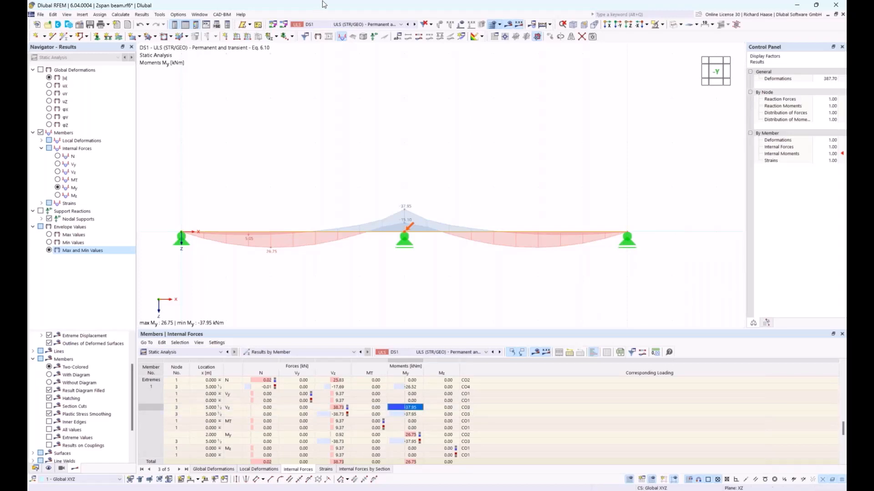
left_click(365, 24)
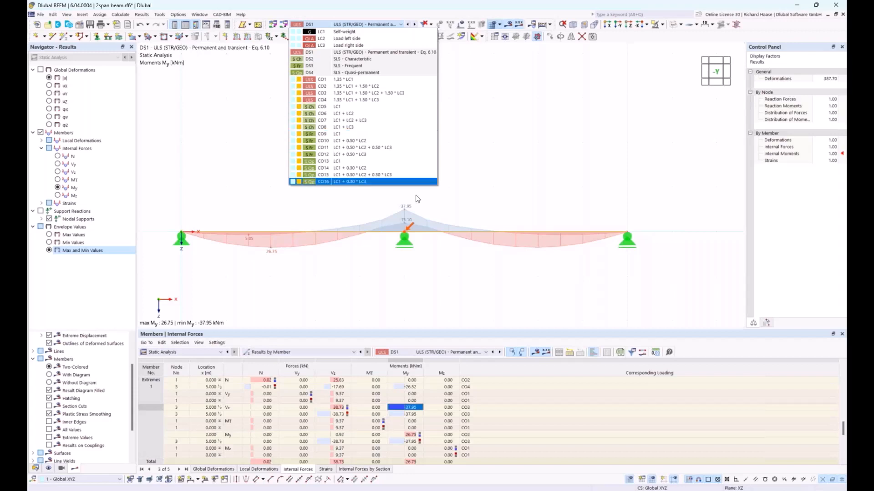
left_click(443, 275)
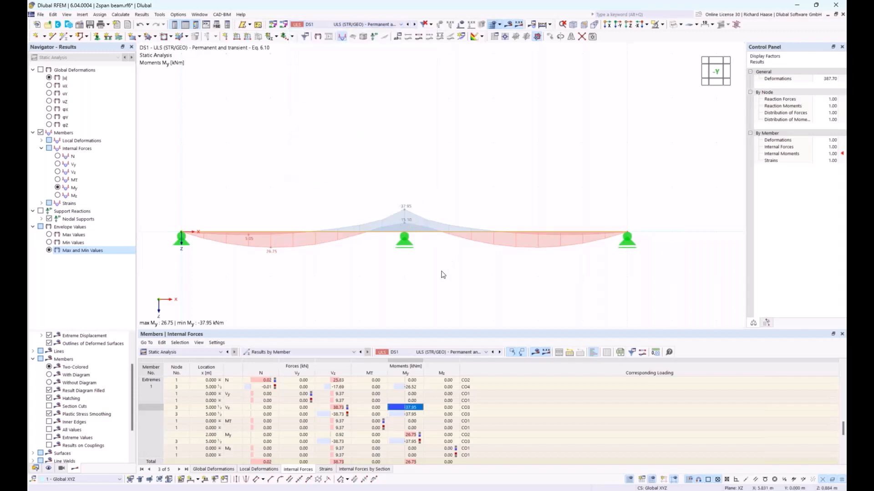
Display the nodal support reactions on the beam and list the support forces from the results by node
left_click(374, 39)
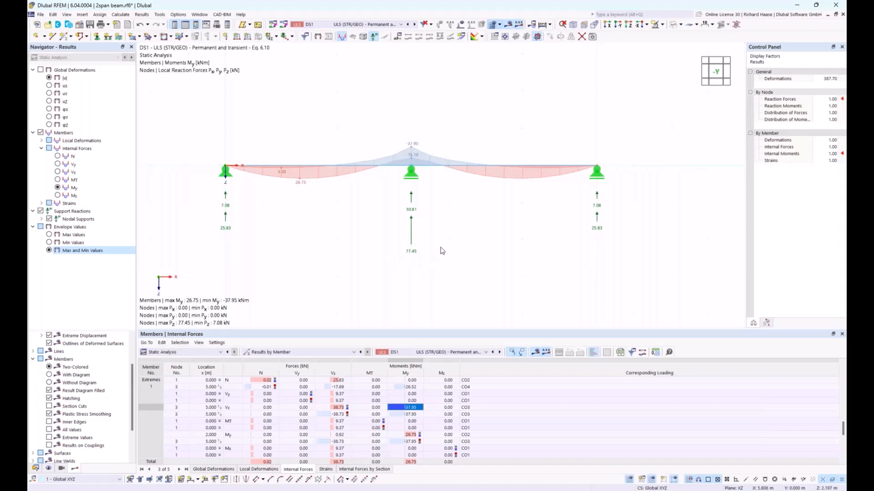
left_click(256, 355)
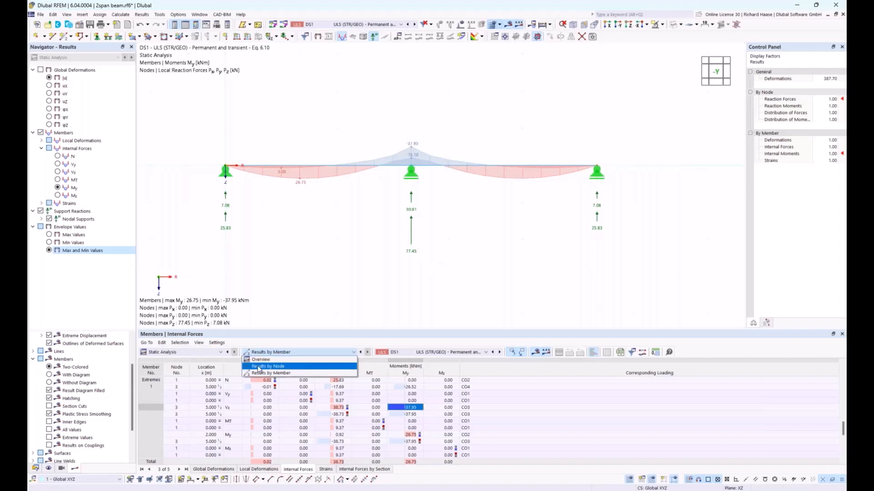
left_click(268, 366)
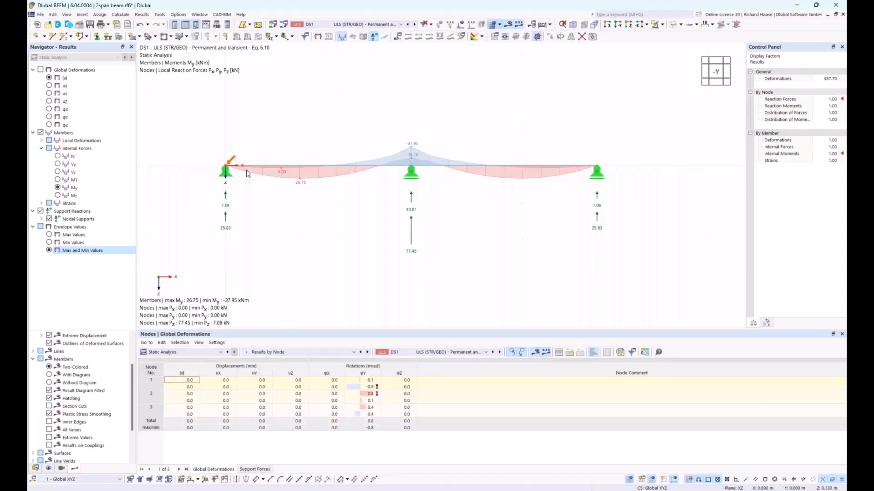
mouse_move(225, 165)
mouse_move(411, 168)
left_click(254, 469)
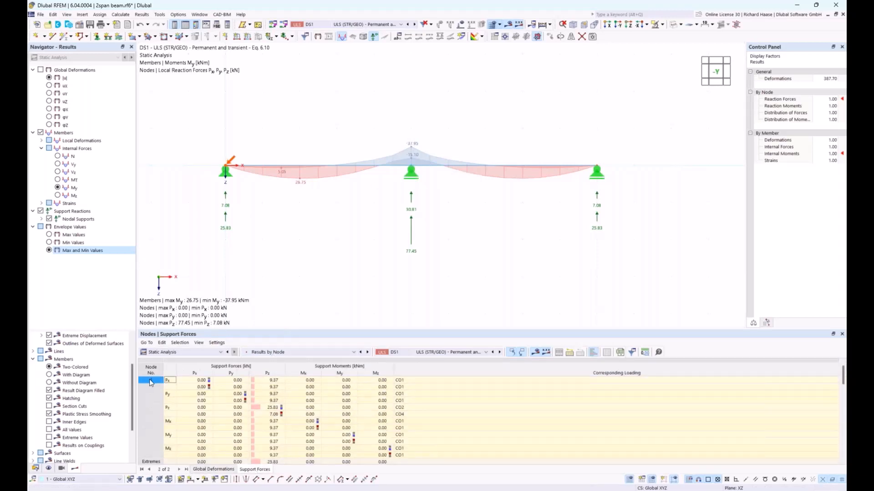
Find the maximum support force PZ at node 3 and look up its corresponding load combination in the list of loadings
scroll(157, 401, "down", 6)
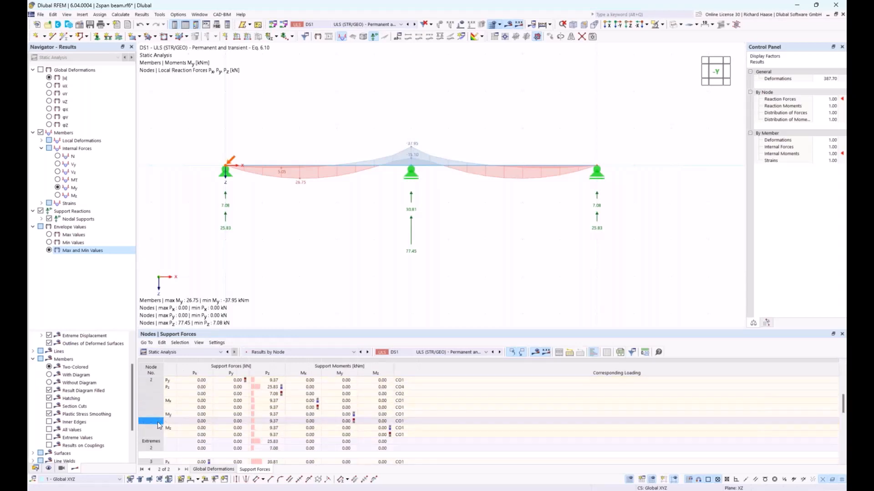
scroll(158, 425, "down", 3)
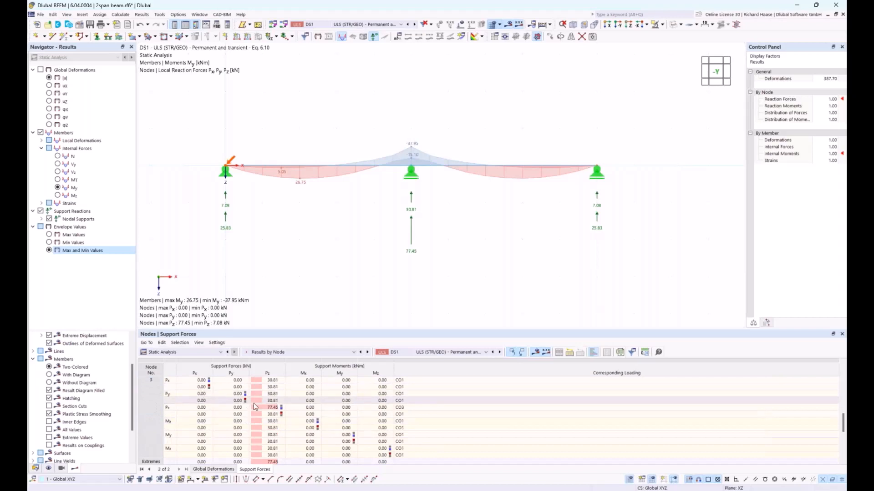
left_click(269, 410)
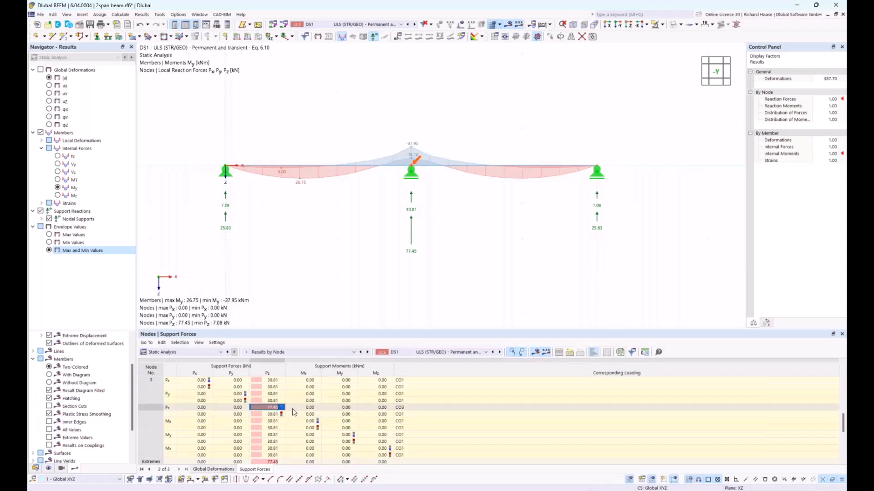
left_click(407, 408)
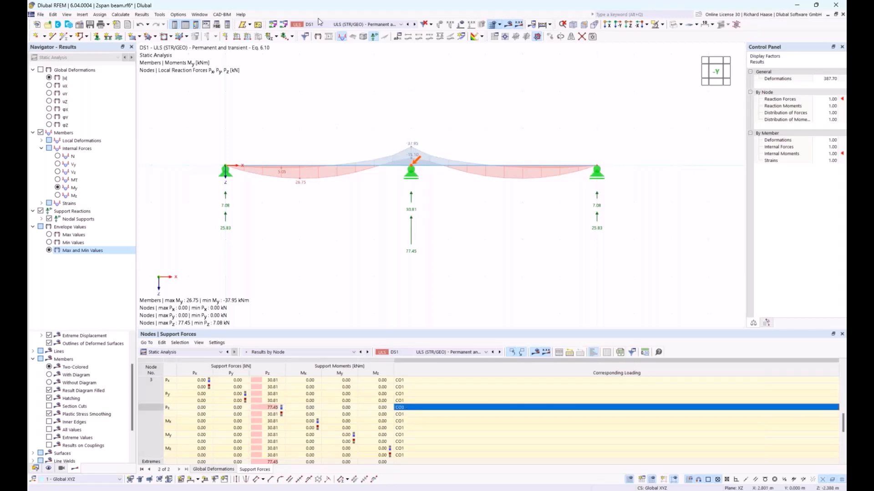
left_click(360, 24)
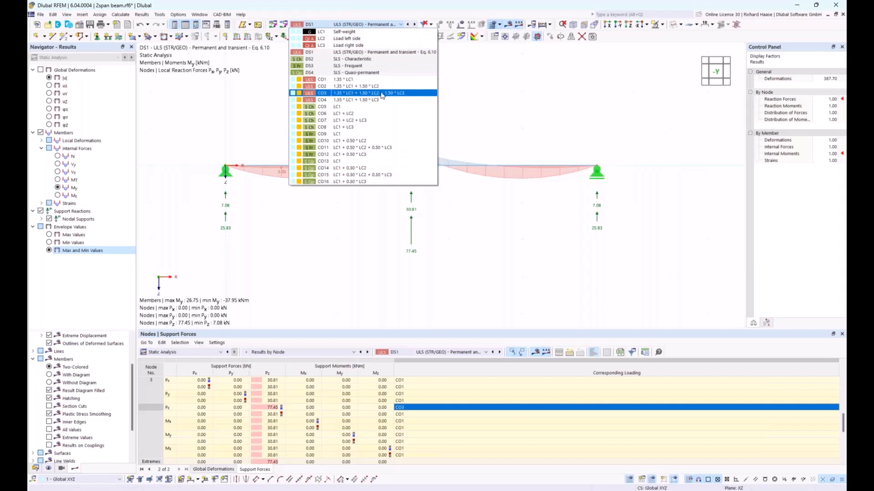
left_click(491, 237)
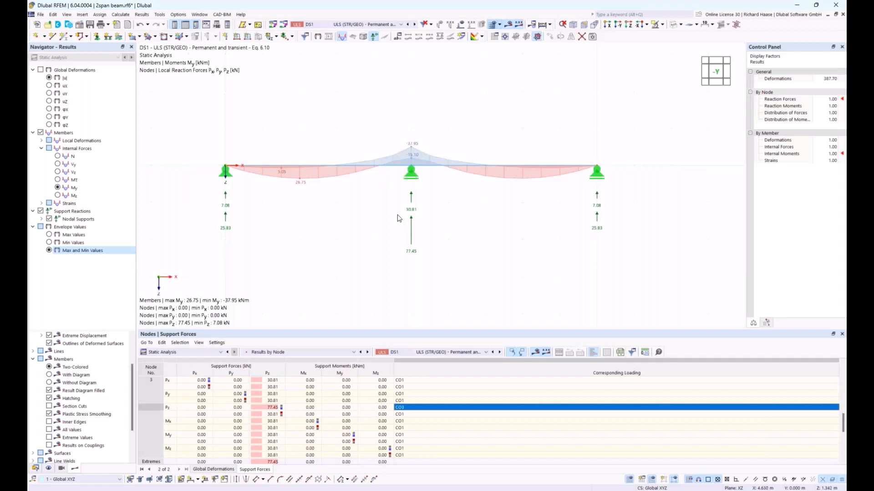
Switch to Adobe Acrobat Reader to review the tasks of the two-span beam example, and leave it again
key("alt+Tab")
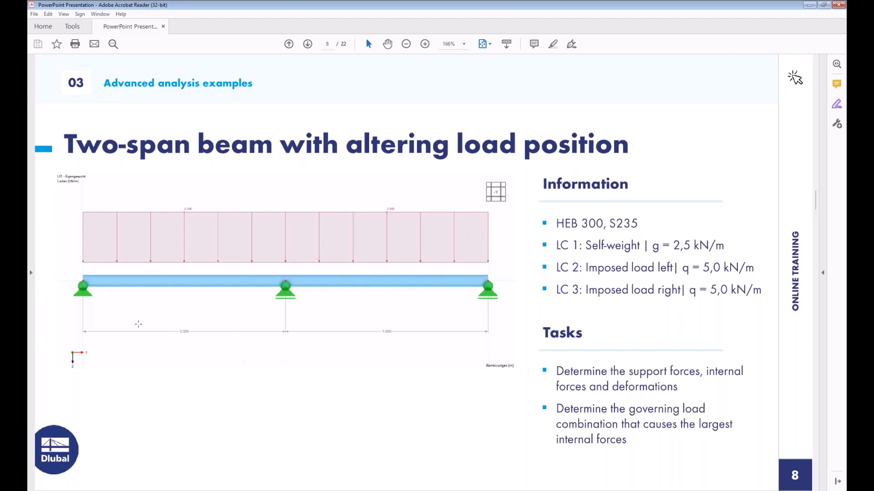
key("alt+Tab")
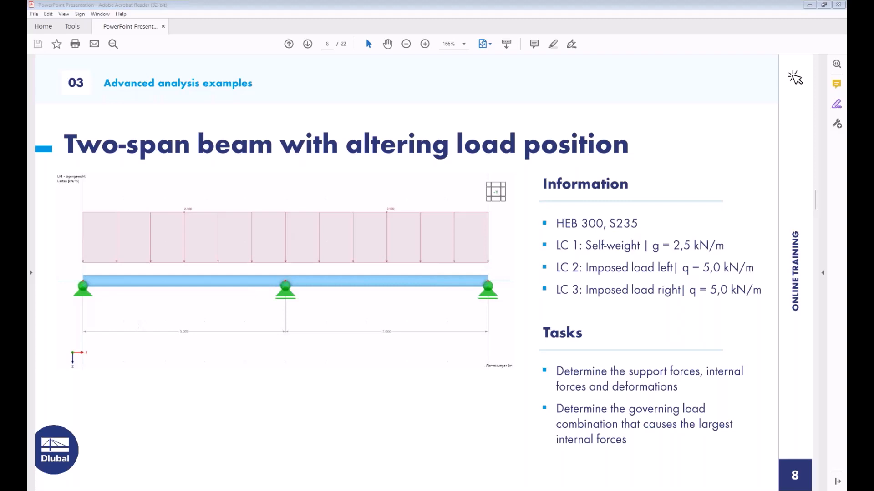
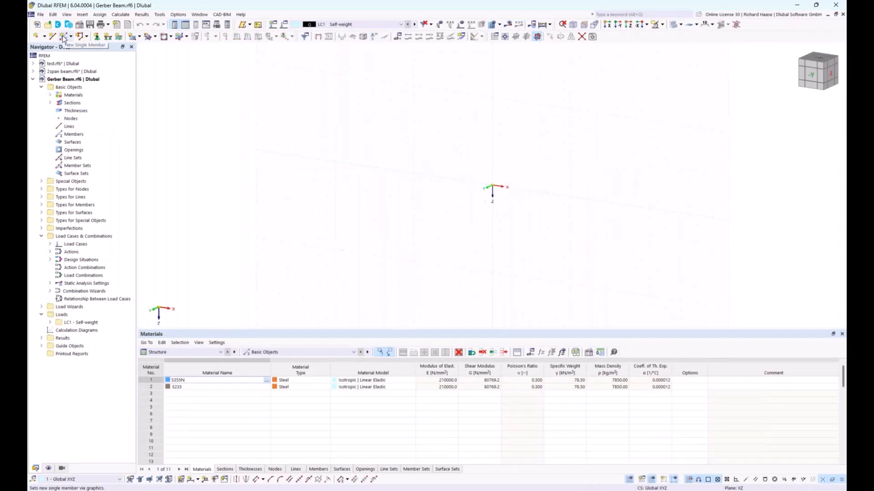
Draw a 10 m beam member with section HEB 300 and material S235 from the origin along the X axis
left_click(64, 36)
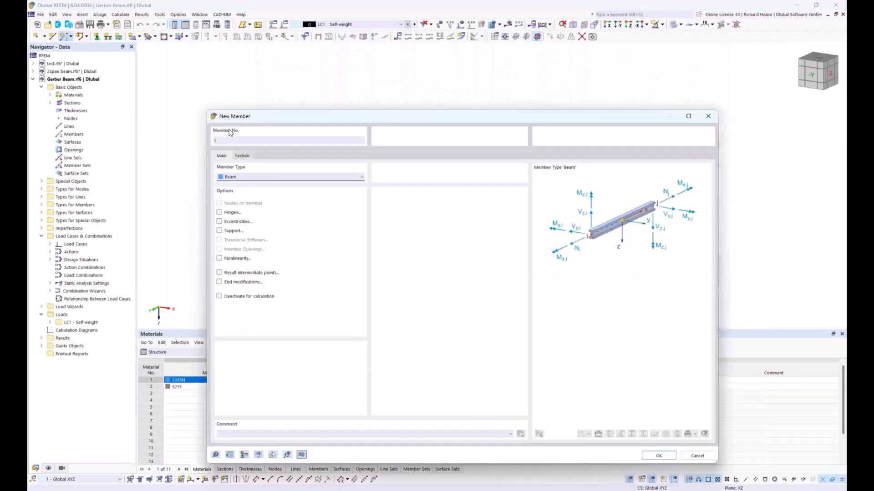
left_click(241, 156)
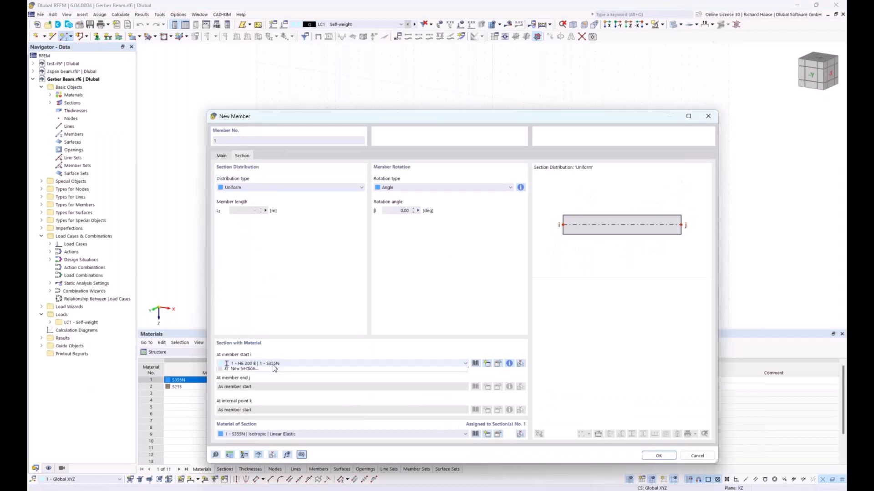
left_click(278, 364)
left_click(265, 378)
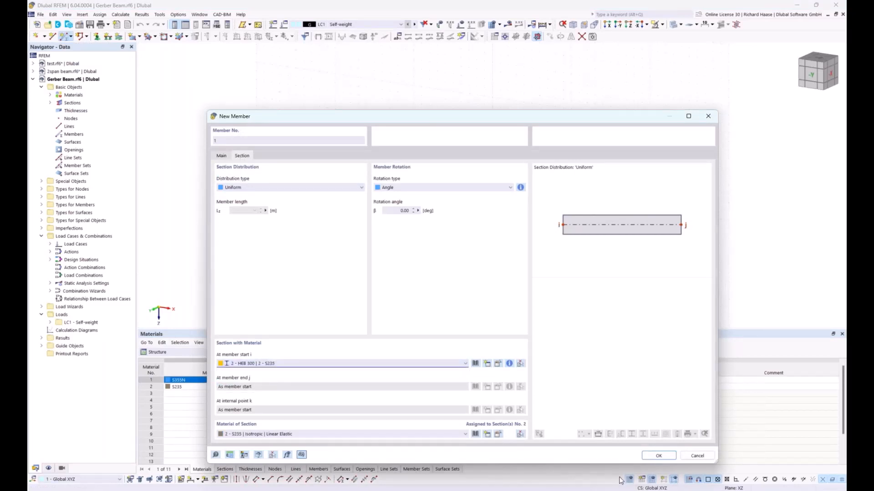
left_click(658, 456)
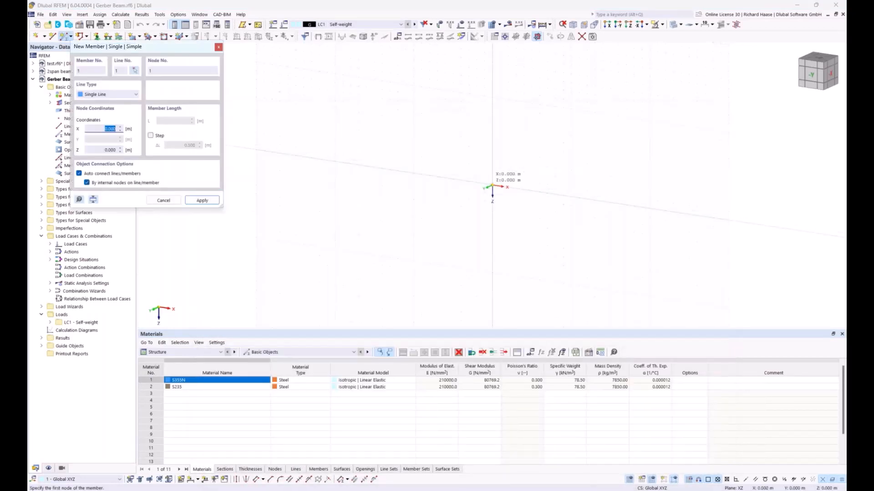
left_click(492, 187)
left_click(570, 195)
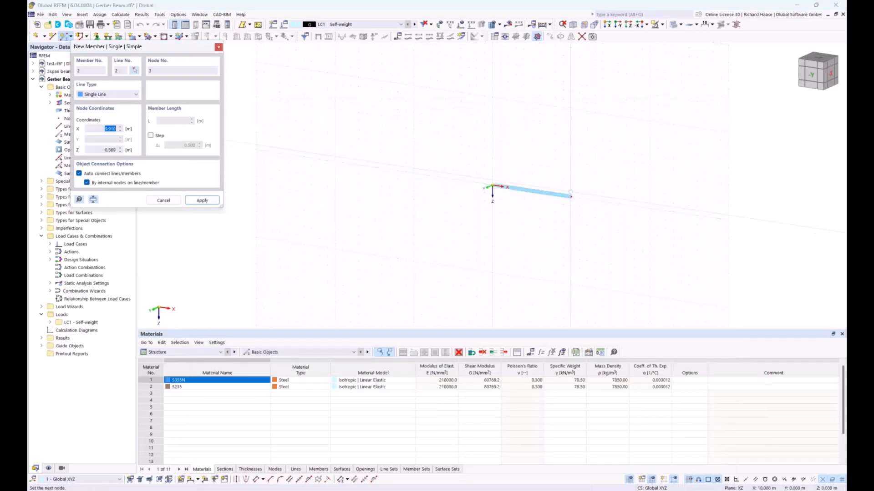
scroll(567, 193, "up", 5)
key("Escape")
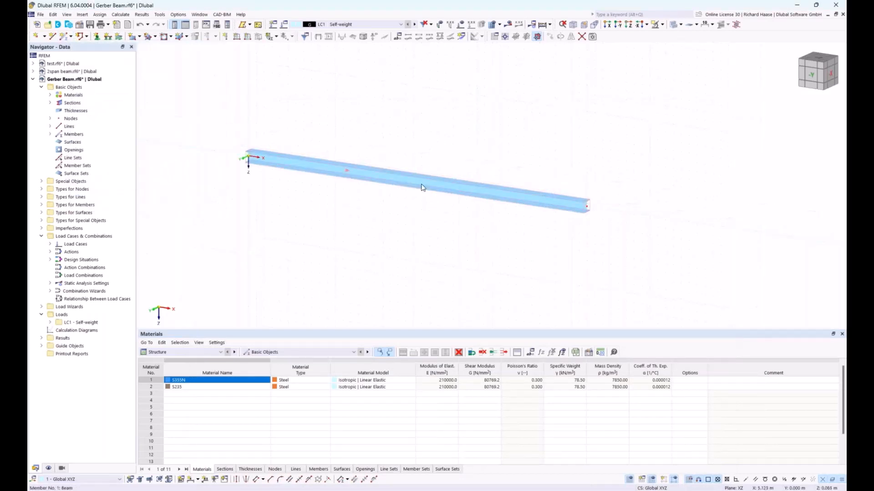
Enable nodes on member for the new beam and add one node at its midpoint
double_click(422, 187)
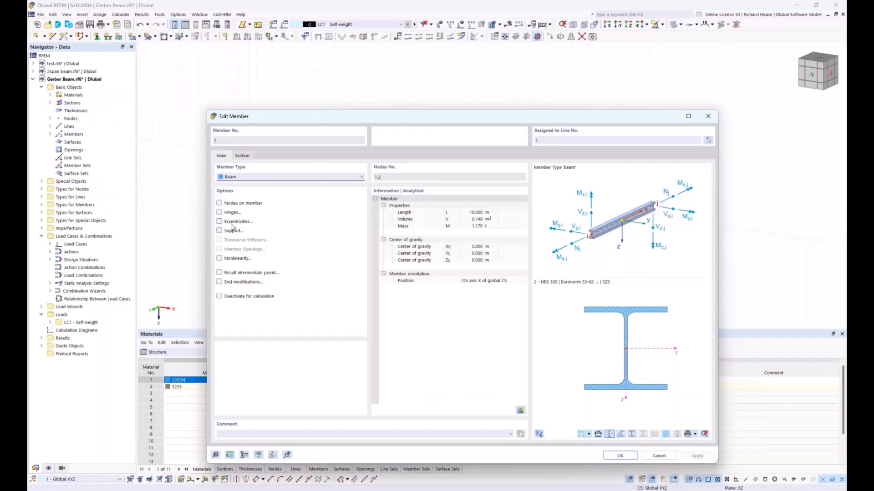
left_click(239, 204)
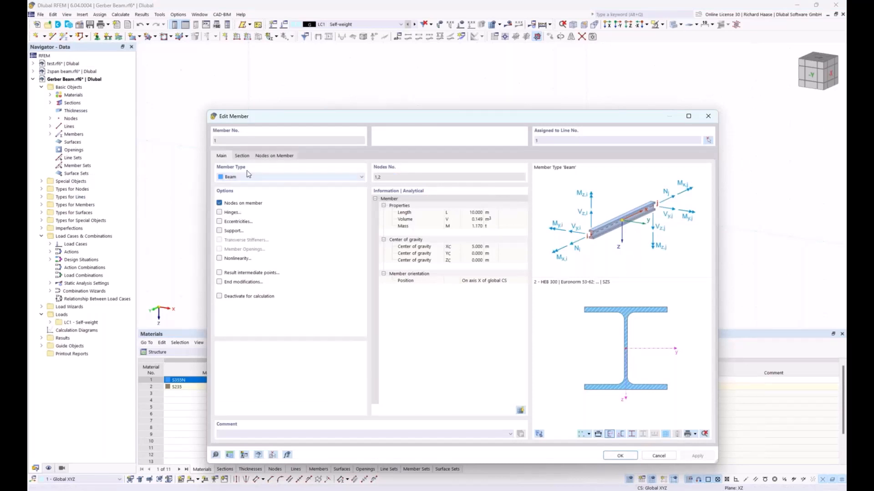
left_click(268, 156)
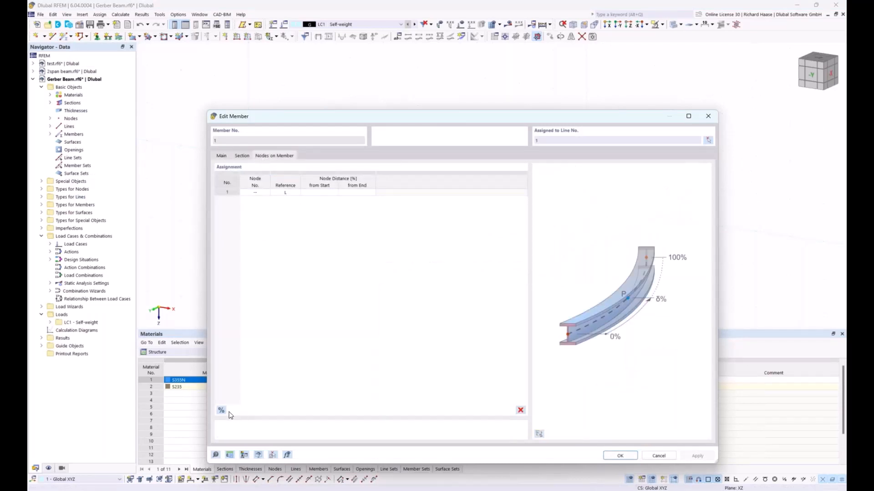
left_click(321, 193)
left_click(323, 193)
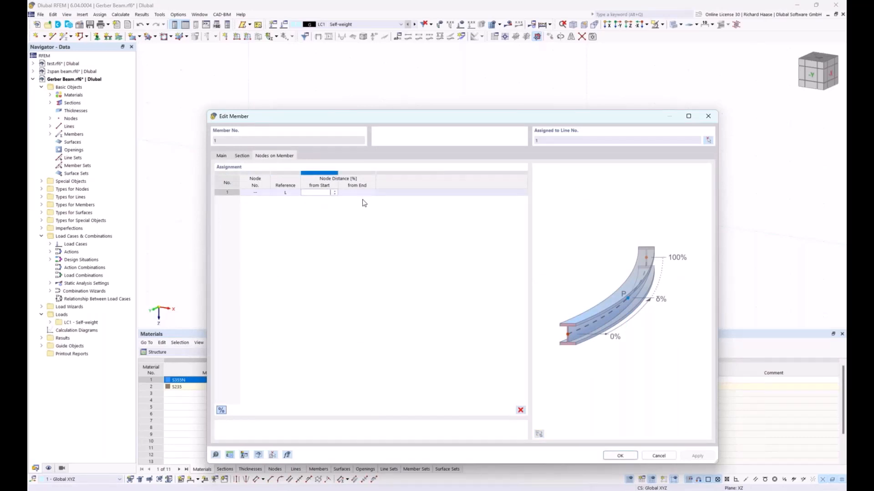
left_click(617, 456)
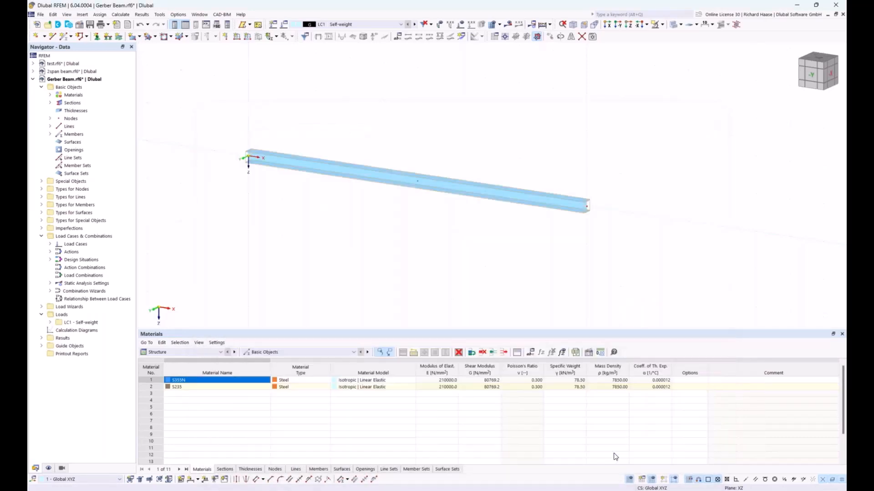
Assign the Hinged nodal support to the node at the beam's start
left_click(97, 37)
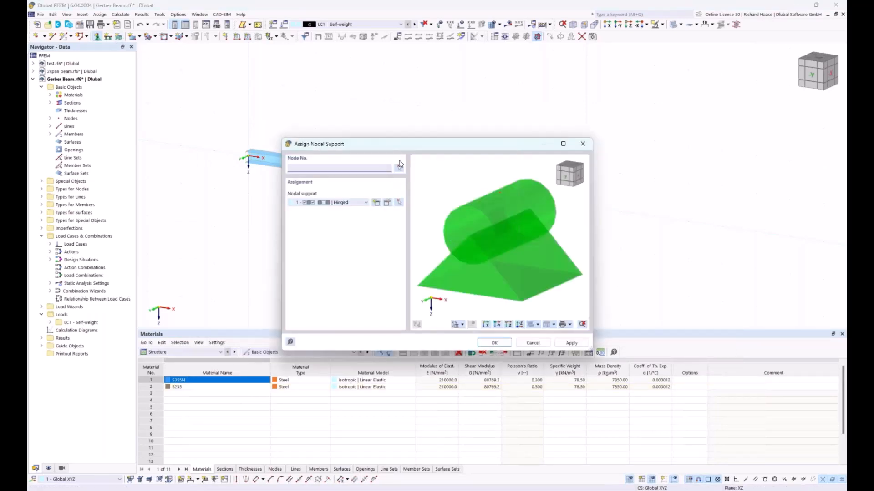
left_click(399, 168)
left_click(249, 161)
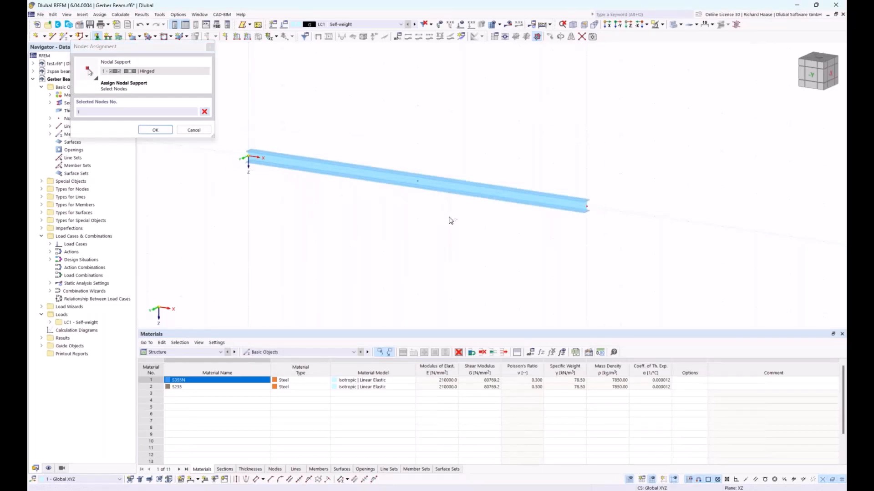
left_click(156, 131)
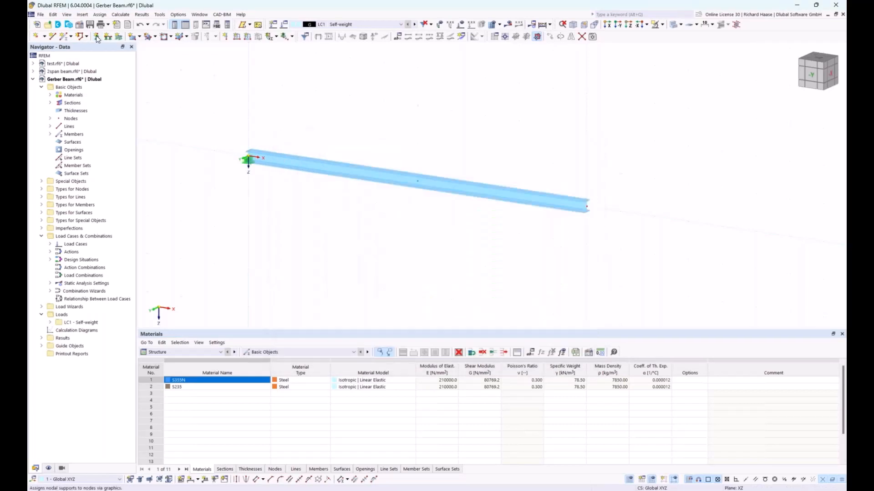
Assign the Roller nodal support to the beam's middle and end nodes
left_click(97, 36)
left_click(335, 203)
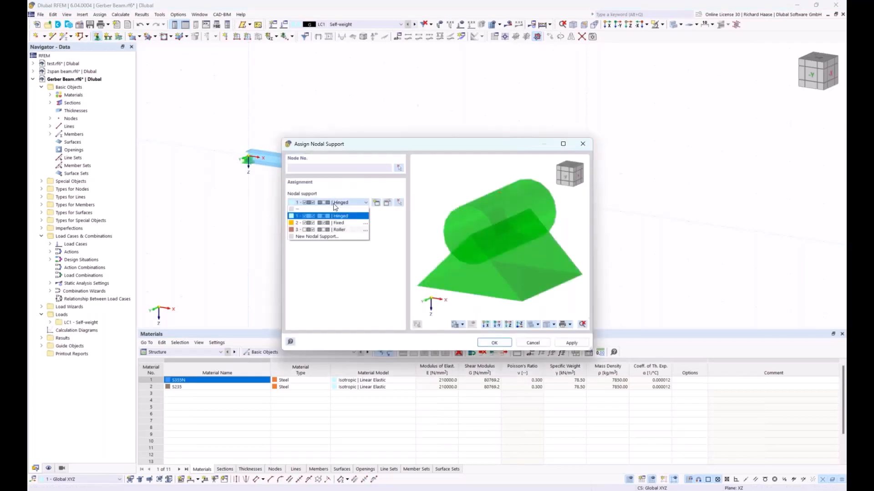
left_click(337, 231)
left_click(398, 168)
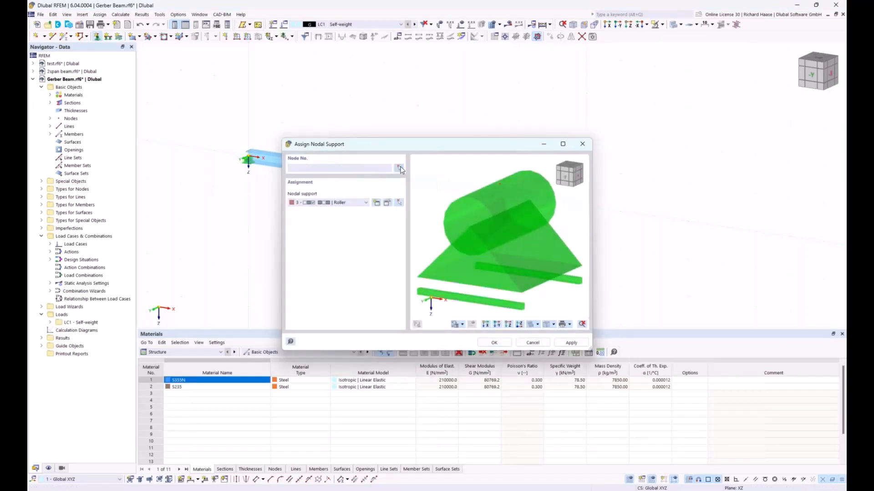
left_click_drag(410, 159, 442, 209)
left_click_drag(576, 182, 628, 238)
left_click(155, 130)
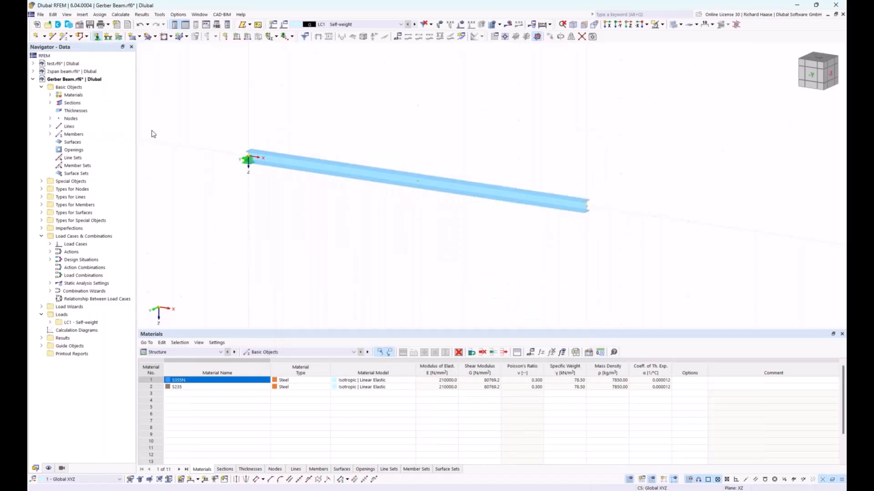
left_click(495, 343)
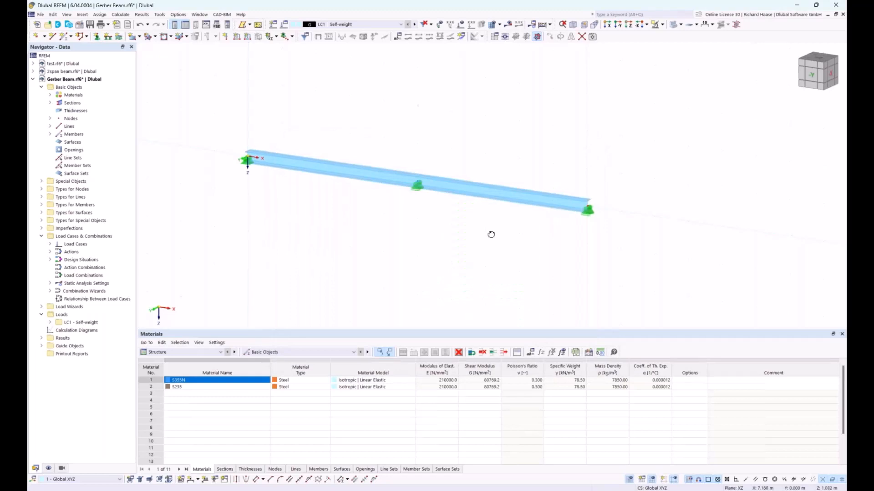
Add linear dimensions below the beam for both spans between the supports
middle_click_drag(511, 241, 450, 242)
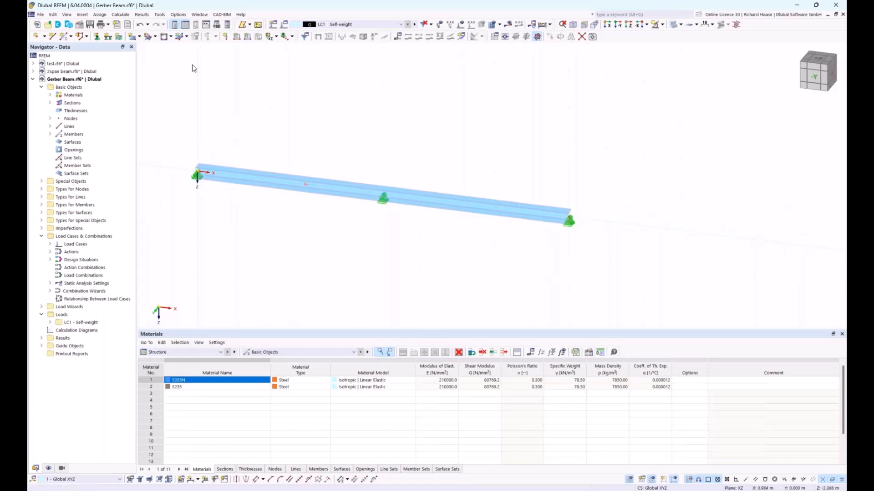
left_click(198, 480)
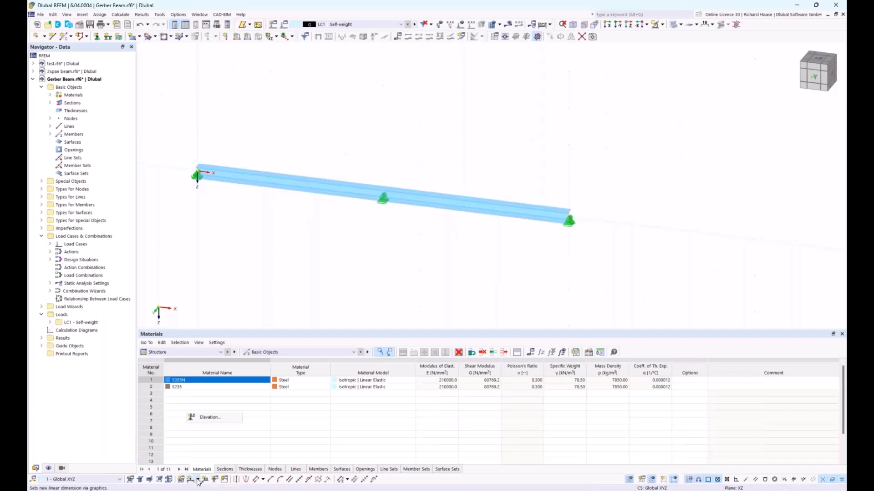
left_click(208, 420)
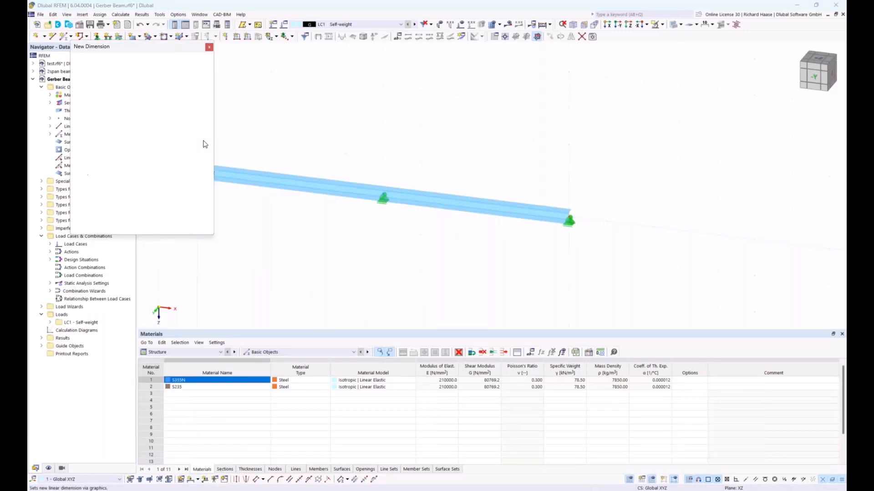
middle_click_drag(269, 146, 309, 151)
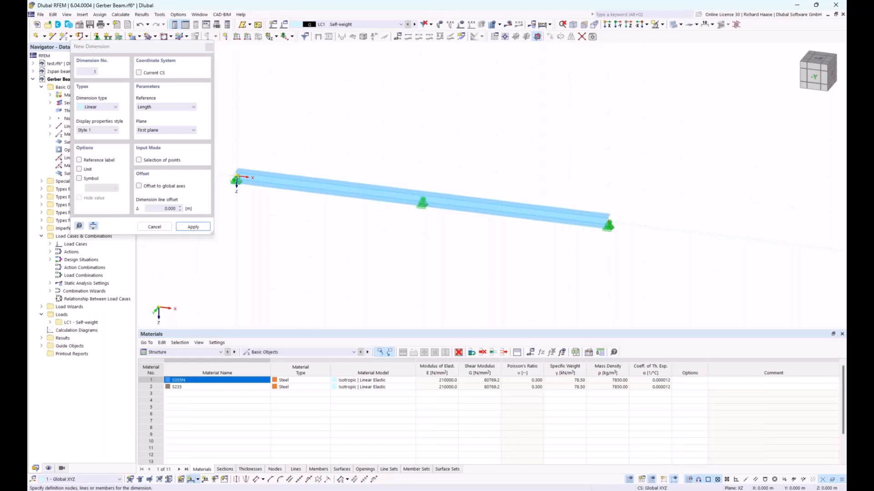
left_click(236, 176)
left_click(422, 200)
left_click(474, 189)
middle_click_drag(496, 173, 508, 174, "ctrl")
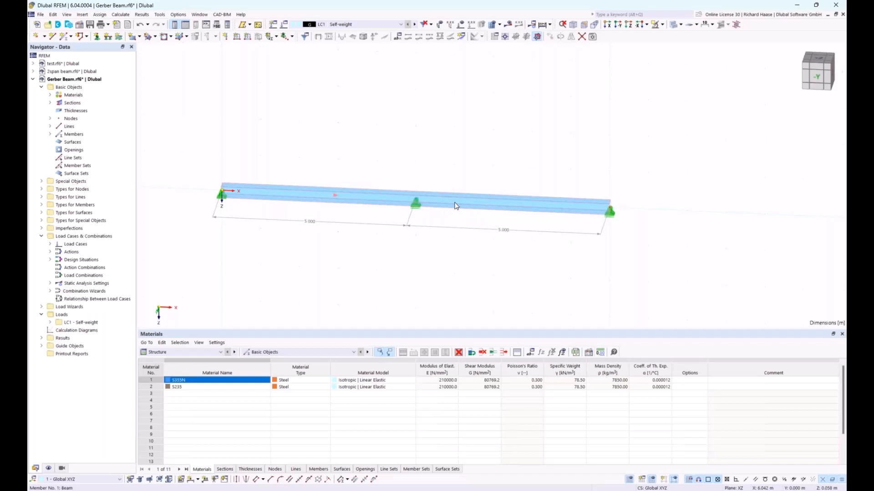
Divide the beam member using a distance of 6 m from the member start, and delete the linear dimensions
right_click(455, 206)
mouse_move(500, 228)
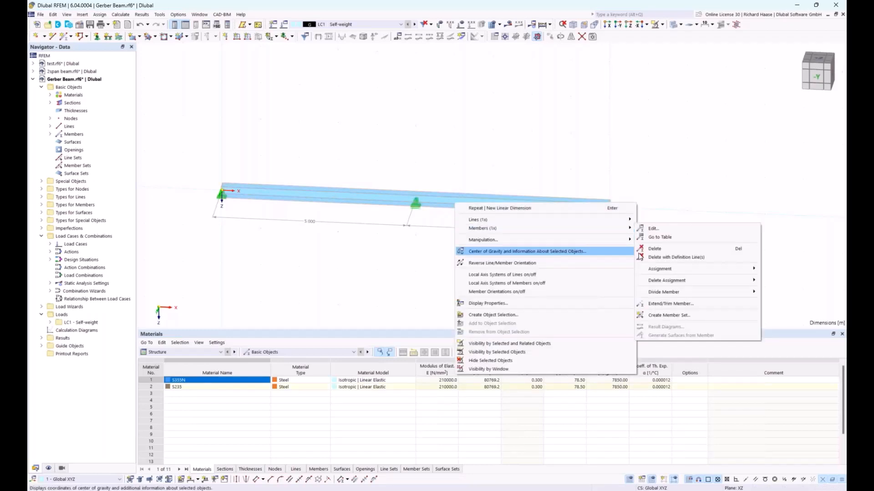
mouse_move(678, 292)
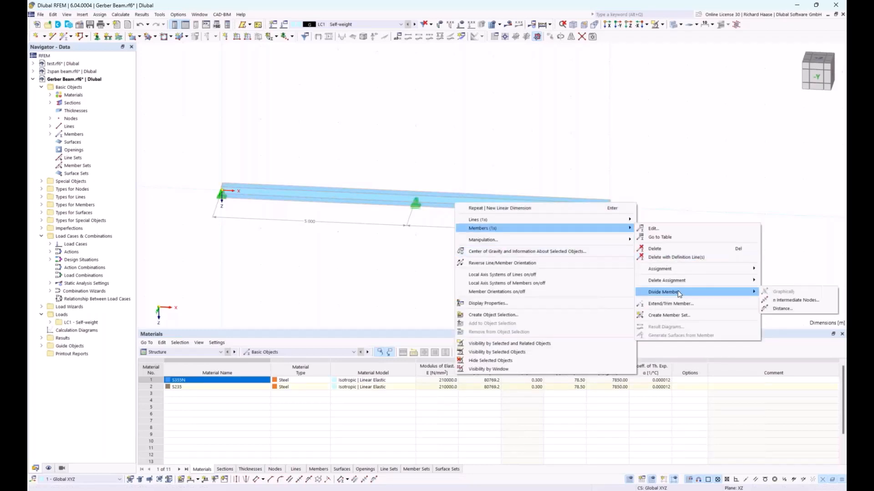
left_click(782, 310)
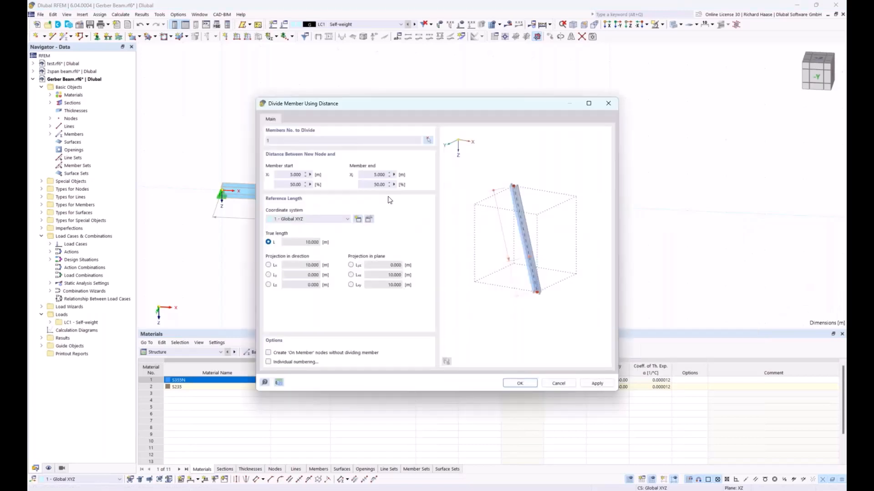
left_click(280, 173)
type("6")
left_click_drag(437, 105, 428, 238)
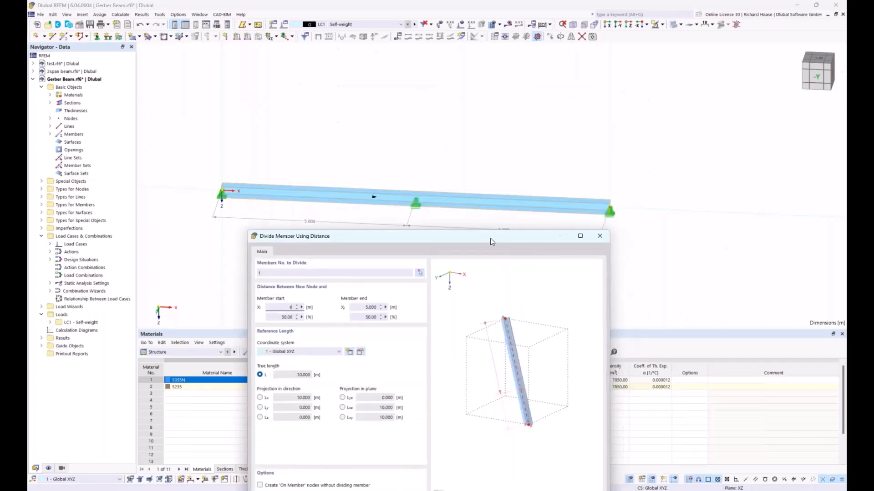
left_click_drag(490, 239, 480, 237)
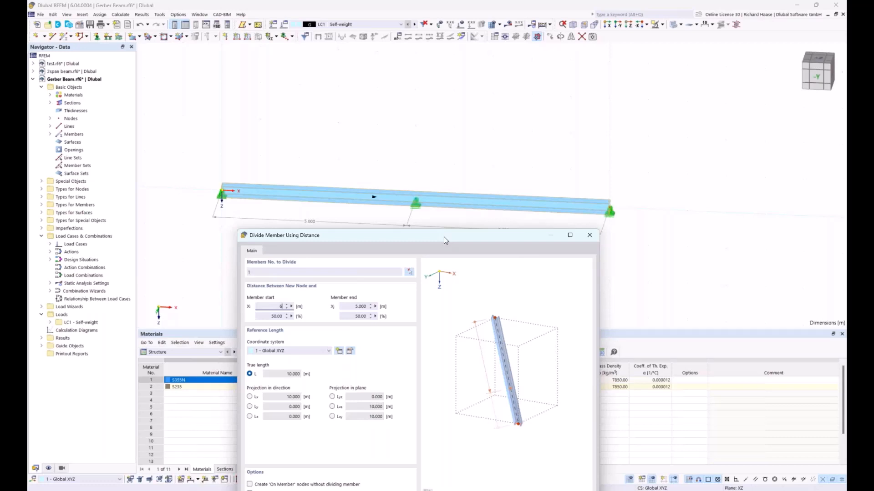
left_click_drag(445, 235, 463, 143)
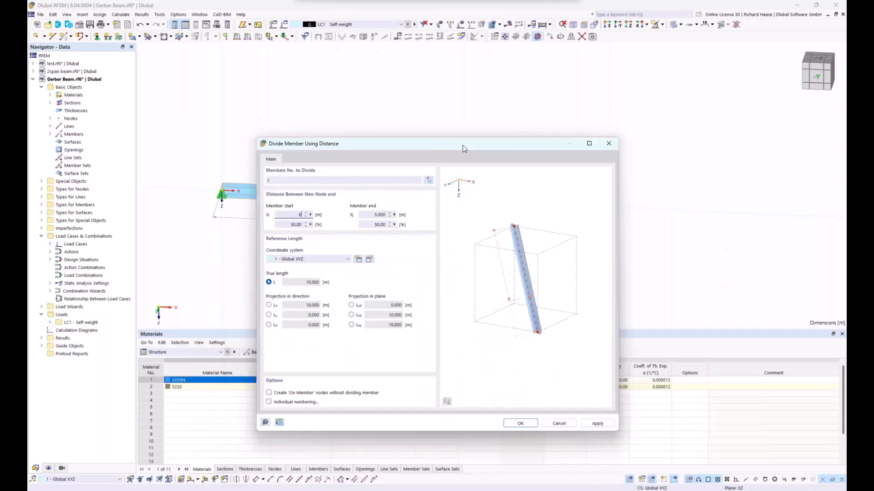
left_click(517, 423)
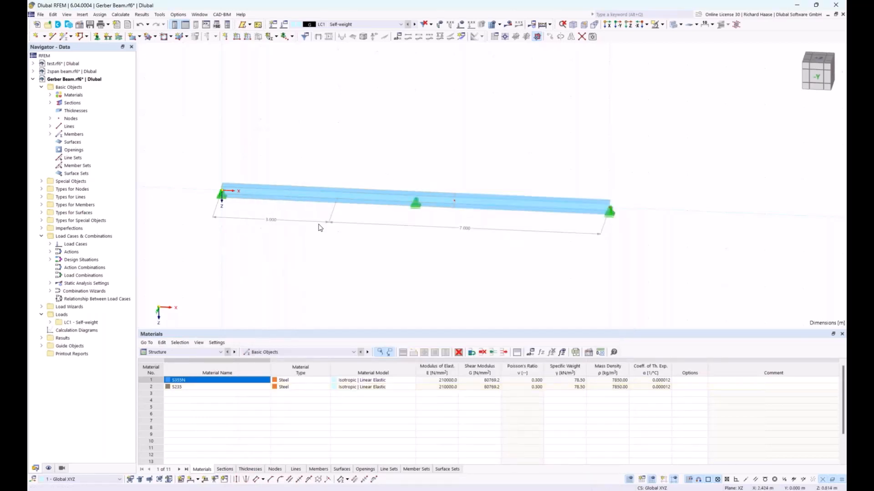
key("Delete")
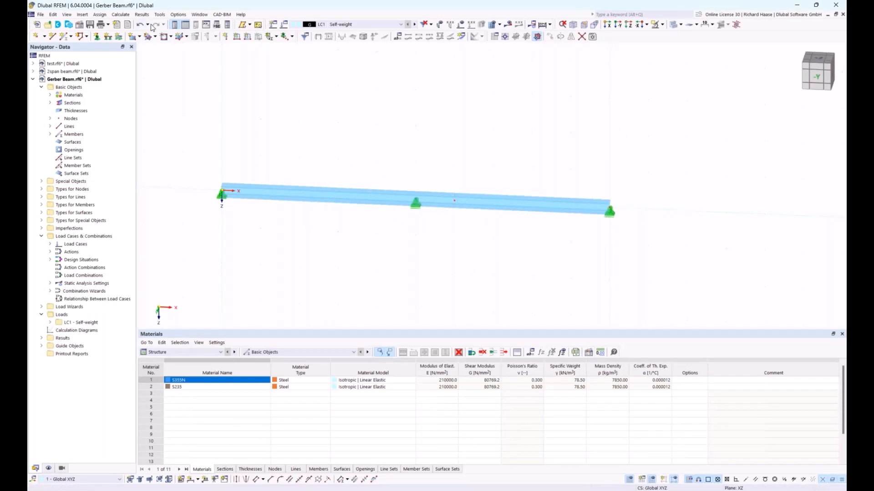
Define a global parameter named length in the Lengths unit group with a value of 5 m
left_click(163, 351)
left_click(163, 351)
left_click(530, 352)
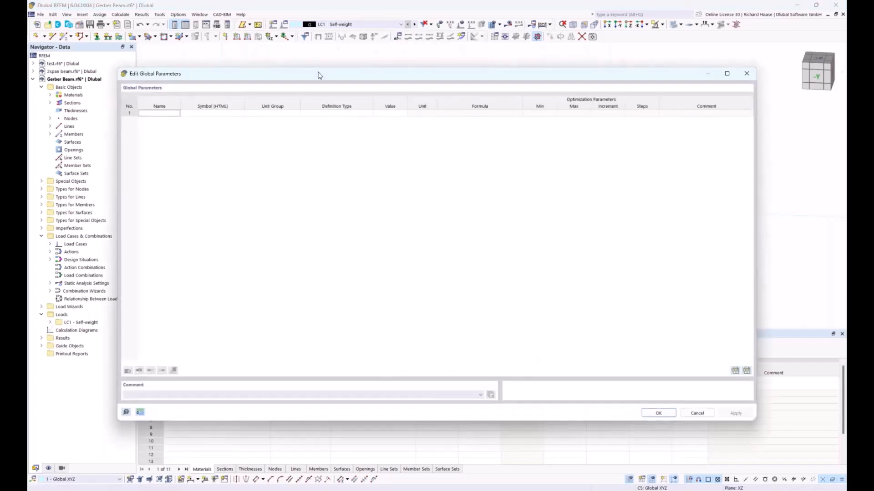
left_click_drag(319, 81, 398, 264)
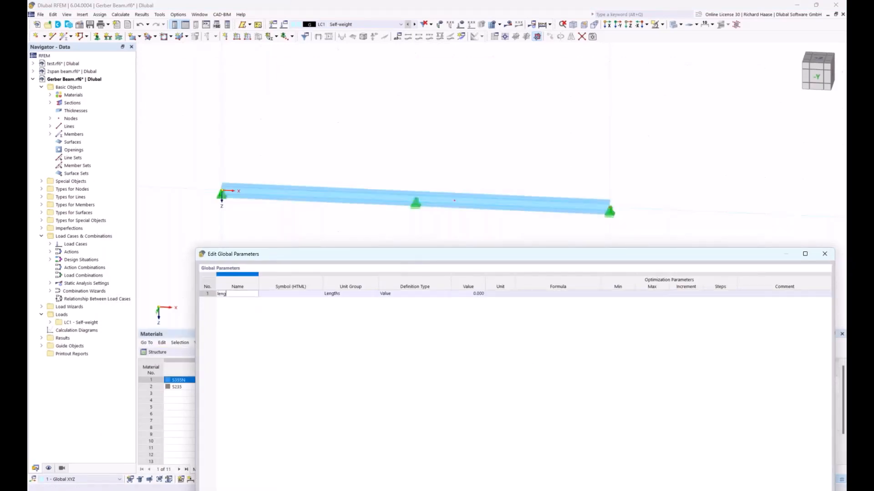
left_click(369, 320)
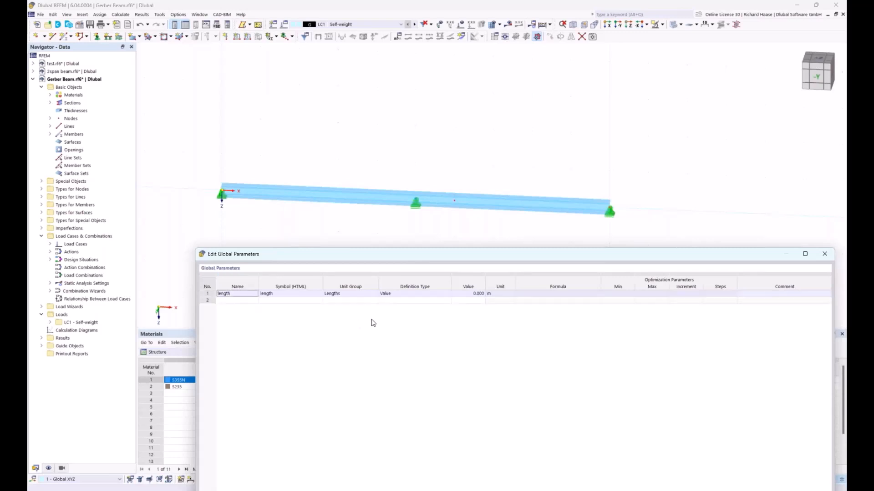
left_click(471, 295)
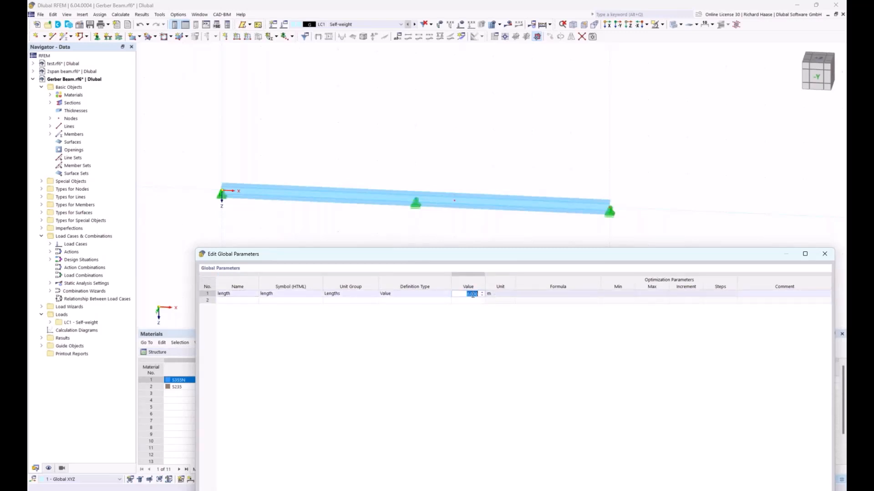
type("5")
key("Return")
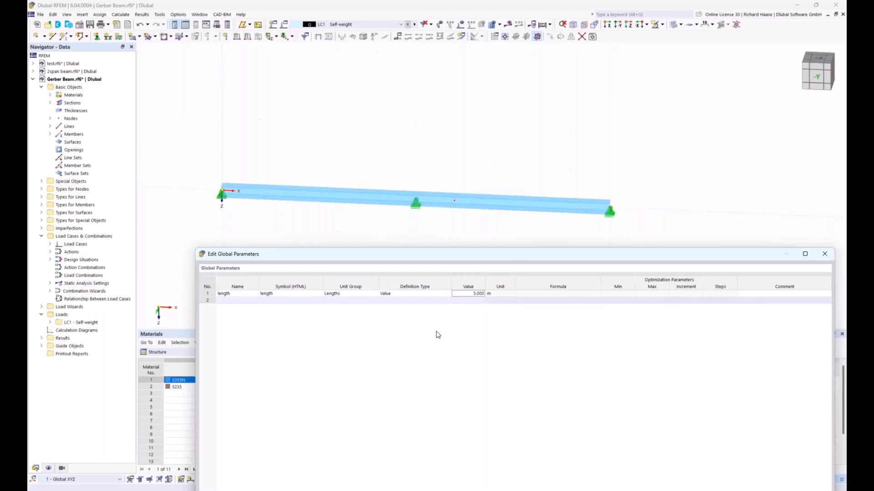
Add a second global length parameter named hinge with a value of 0.172 m and accept the parameter list
left_click(244, 300)
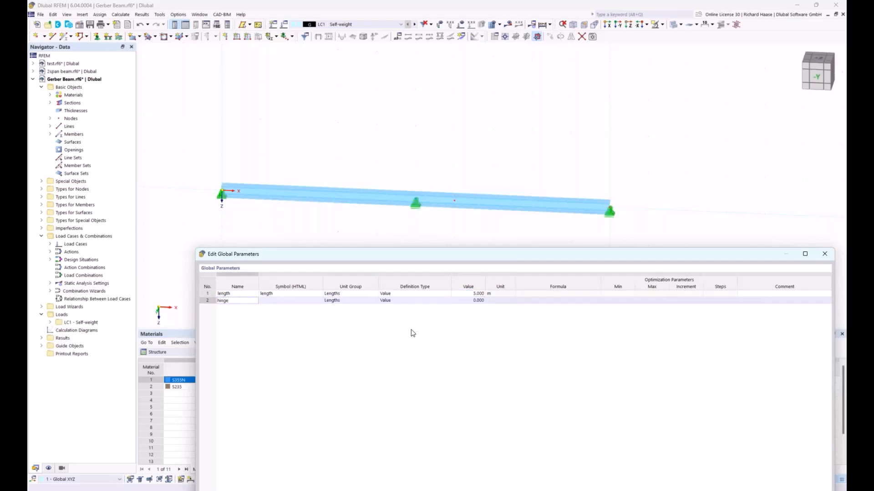
left_click(452, 319)
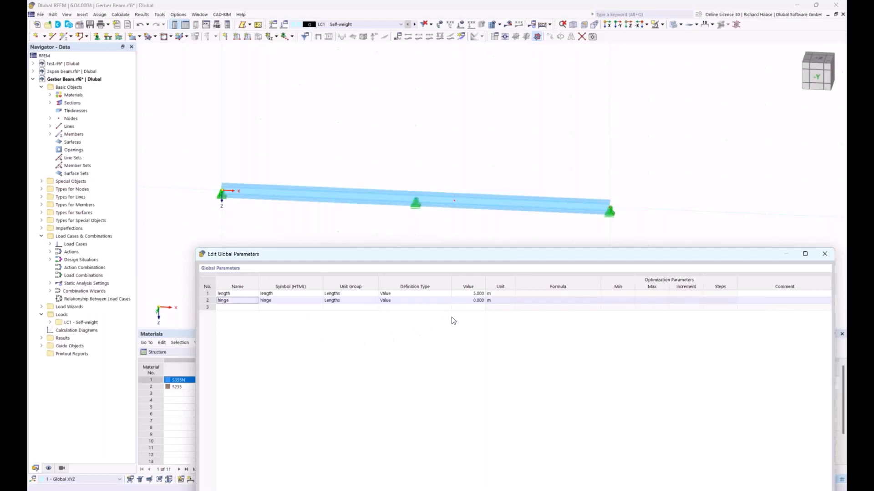
left_click(475, 301)
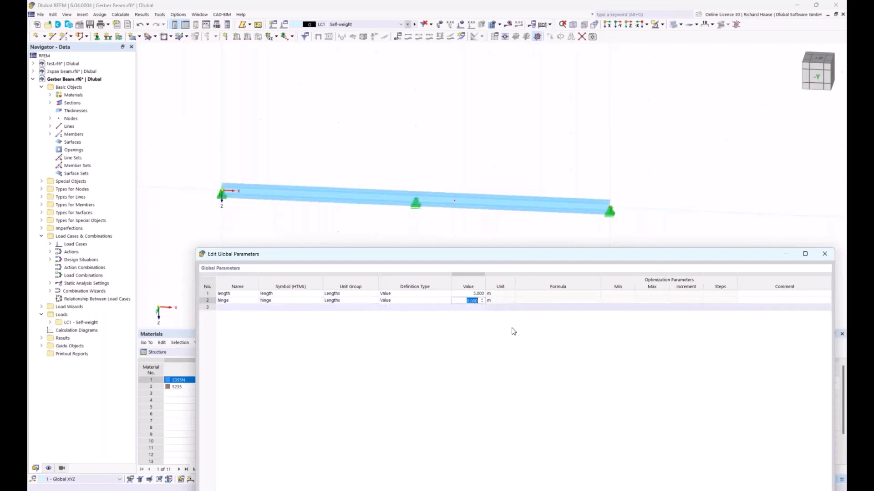
key("BackSpace")
key("Return")
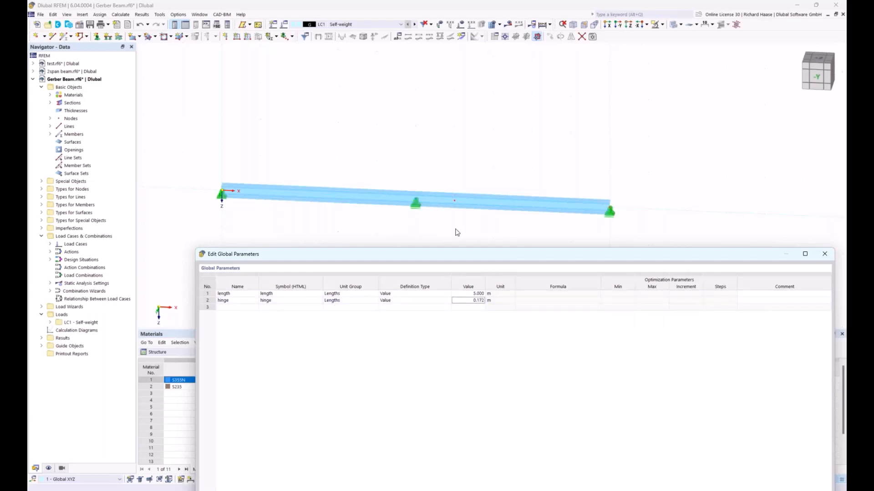
left_click_drag(736, 256, 682, 149)
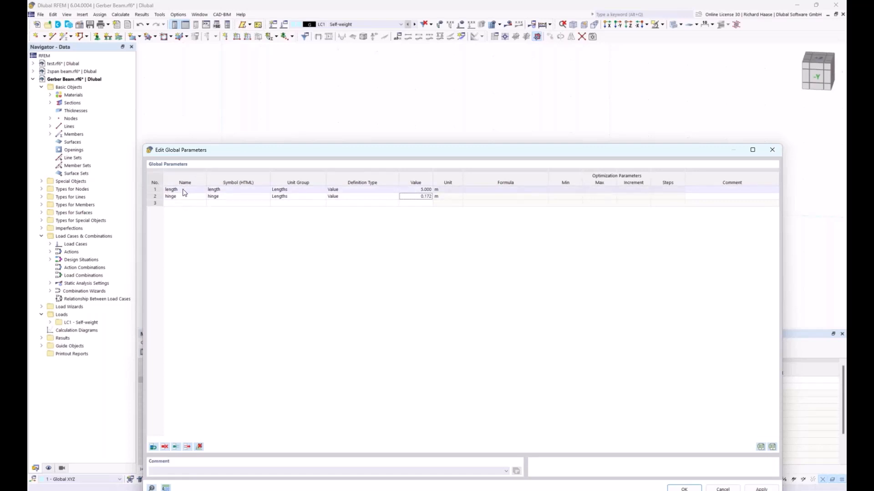
left_click_drag(223, 149, 231, 111)
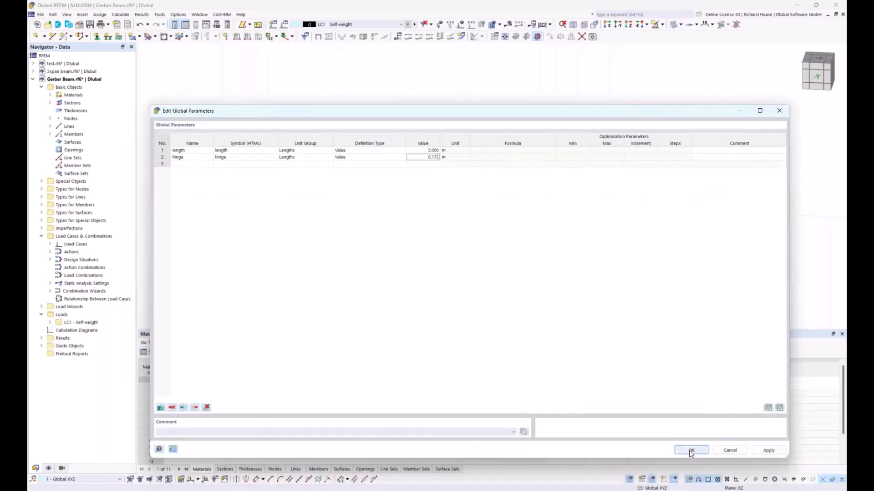
left_click(688, 451)
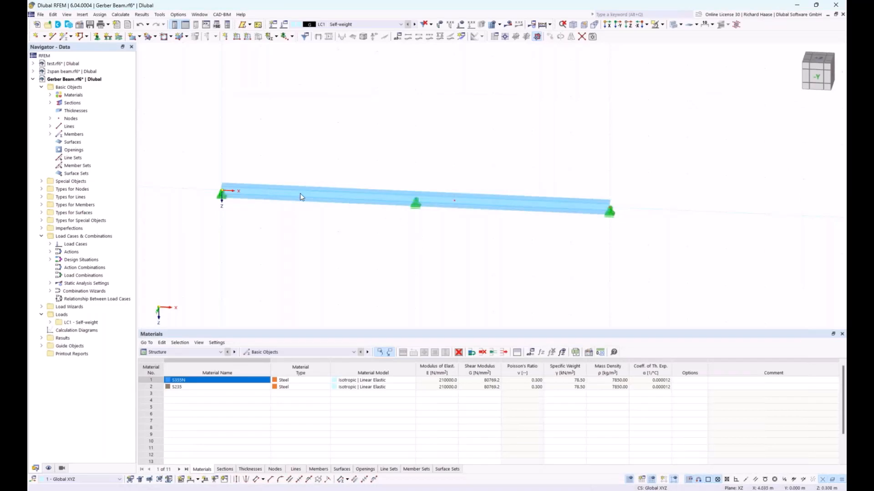
Switch the middle support node to absolute distances and define its distance from the member start with the formula 1*length
double_click(416, 200)
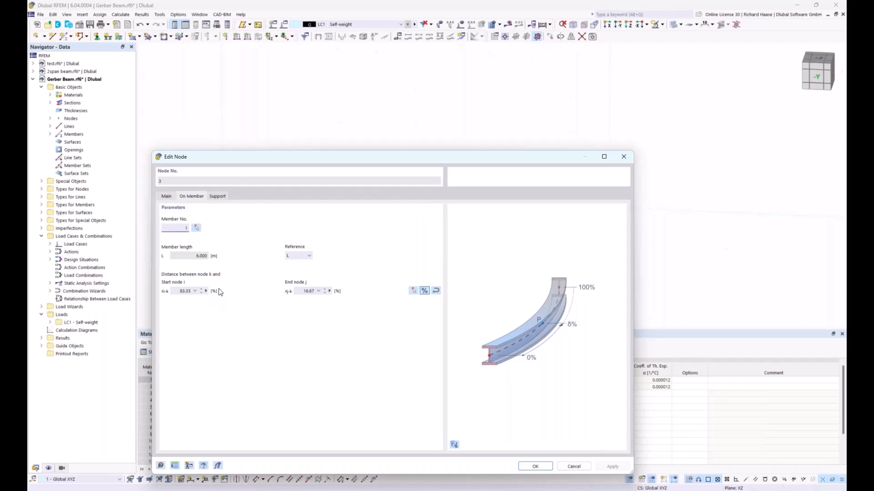
left_click(425, 290)
left_click(206, 292)
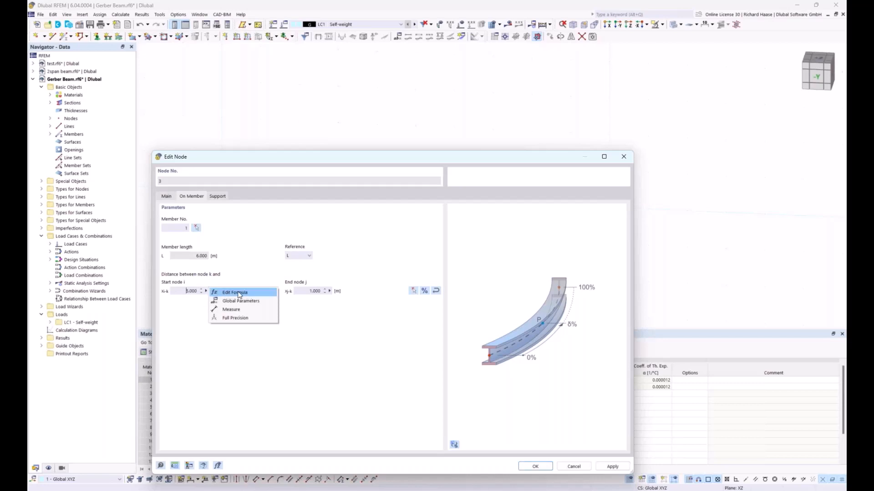
left_click(227, 293)
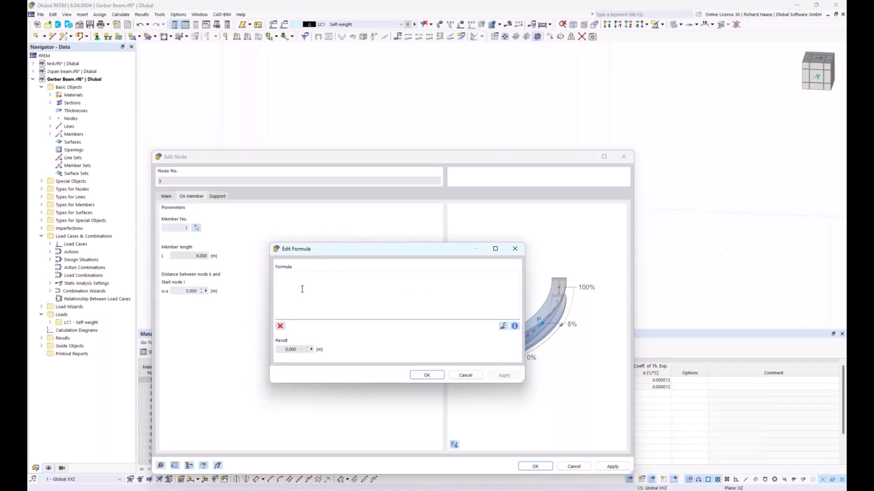
type("11")
type("*")
type("le")
left_click(296, 281)
left_click(427, 375)
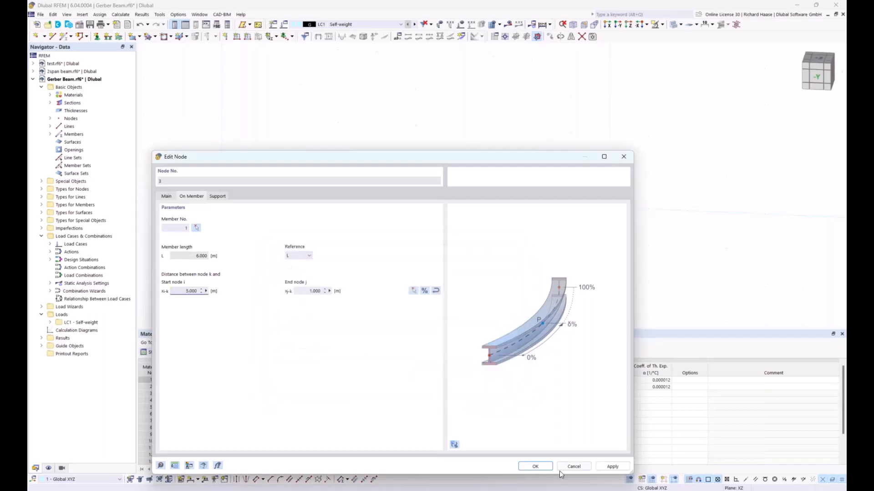
left_click(536, 466)
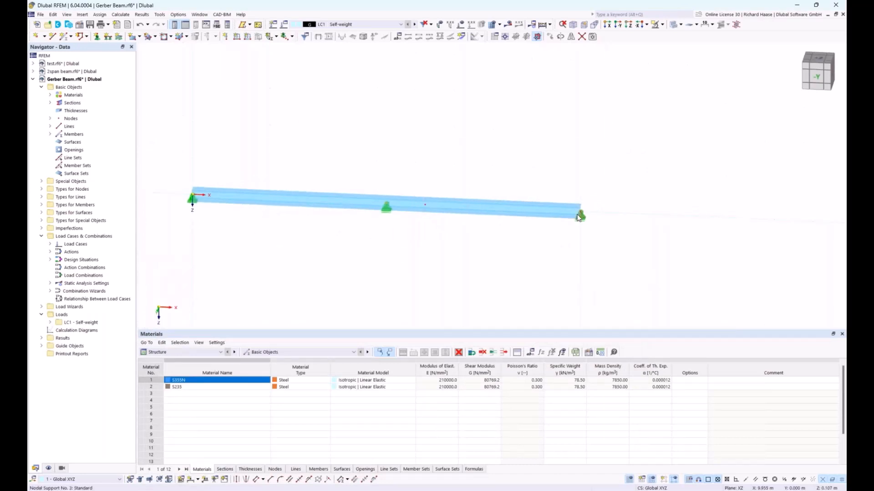
Define the X coordinate of the beam's end node with the formula 2*length
double_click(580, 212)
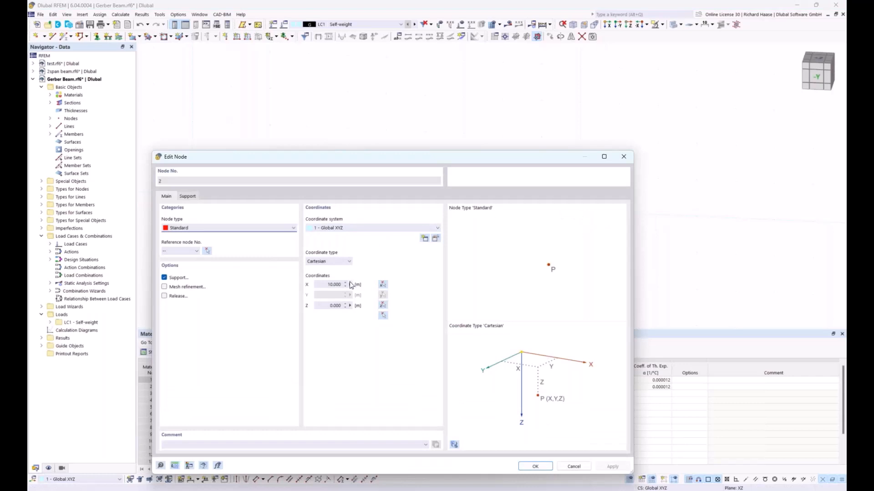
left_click(349, 285)
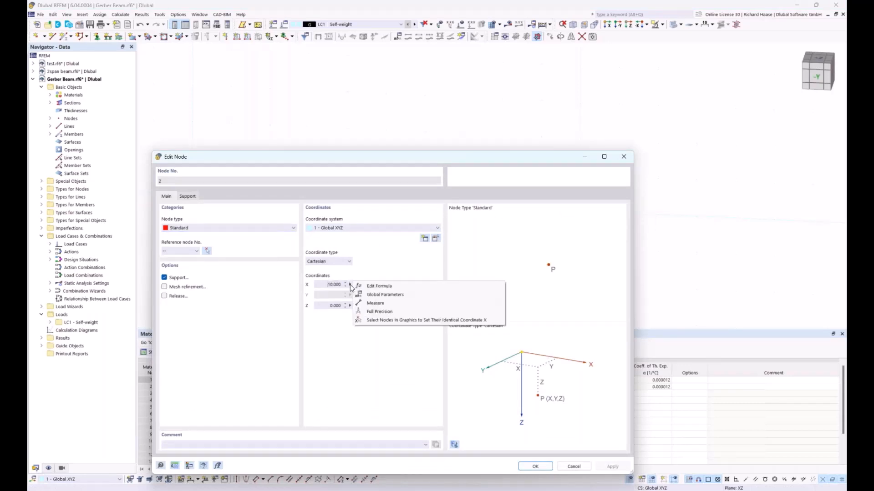
left_click(376, 287)
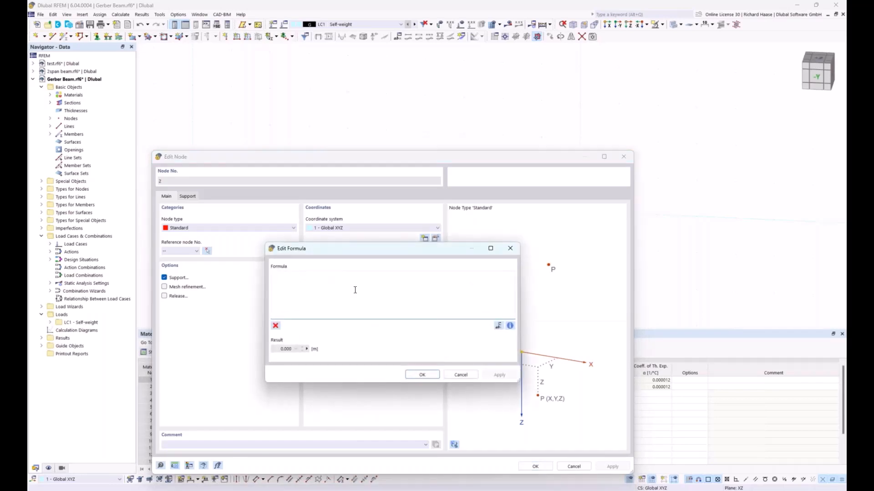
type("2*len")
left_click(288, 281)
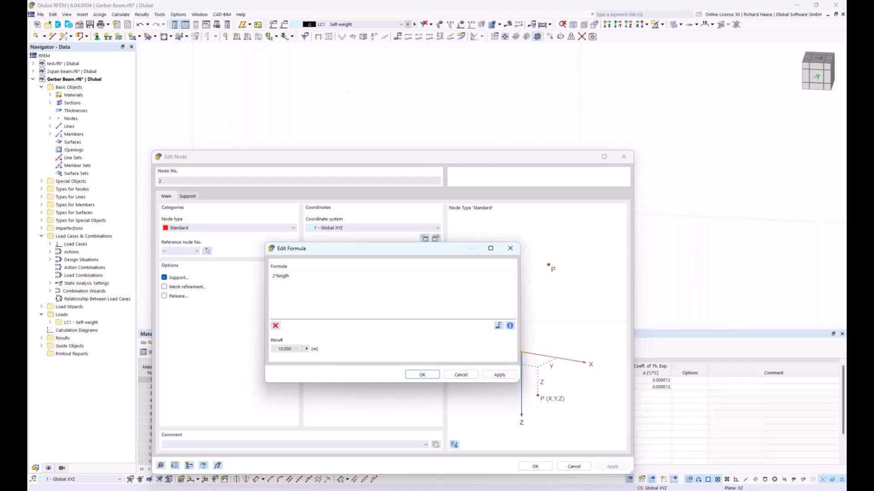
left_click(421, 374)
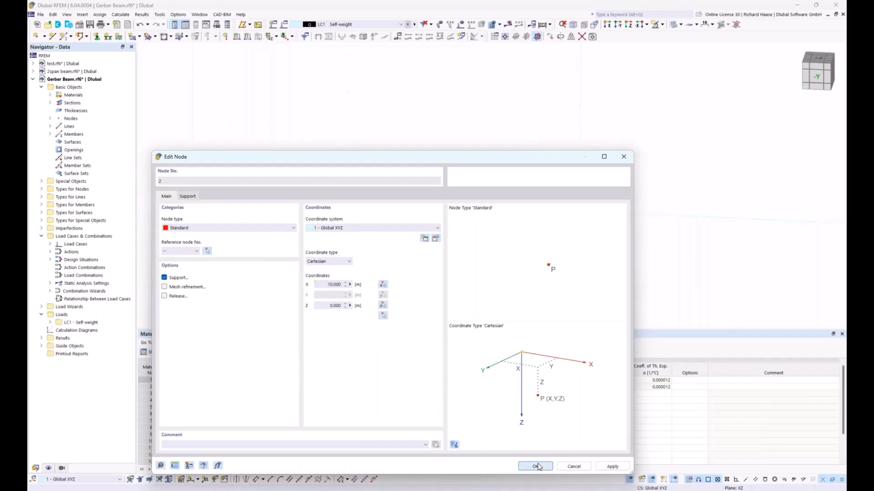
left_click(537, 467)
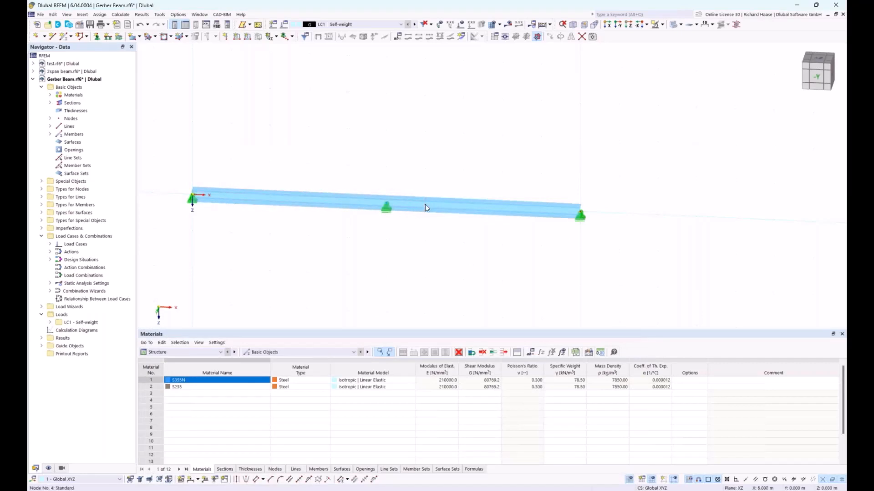
Define the X coordinate of the dividing node in the second span with the formula length+hinge*length
mouse_move(425, 205)
double_click(425, 204)
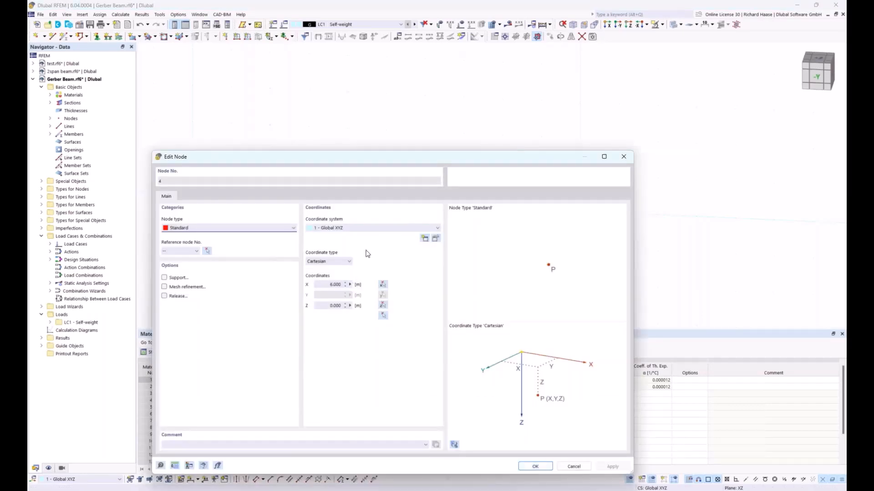
left_click_drag(405, 157, 475, 284)
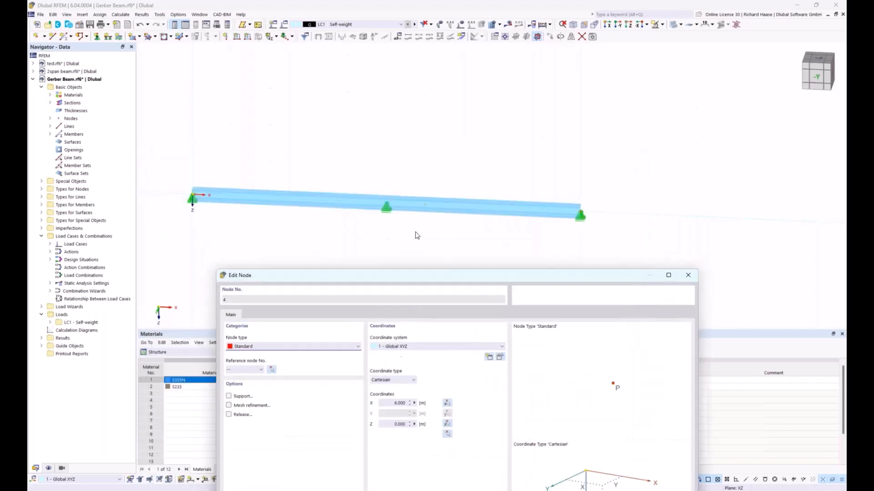
right_click(417, 402)
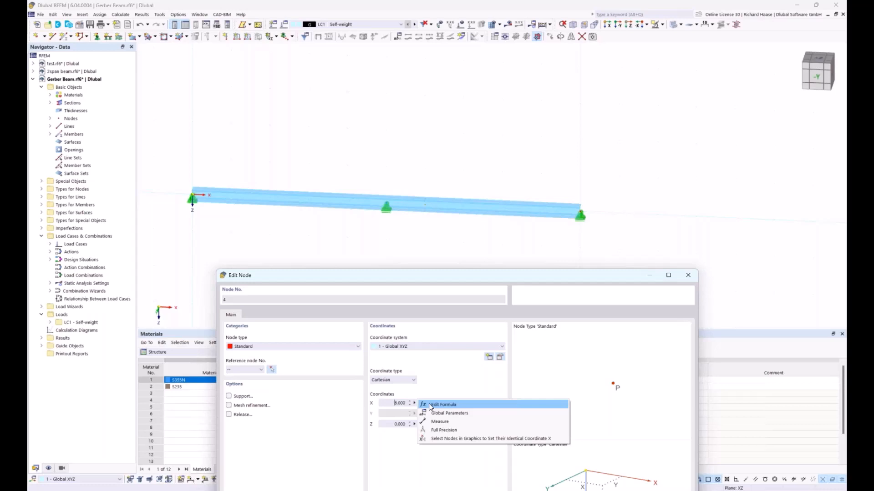
left_click(437, 405)
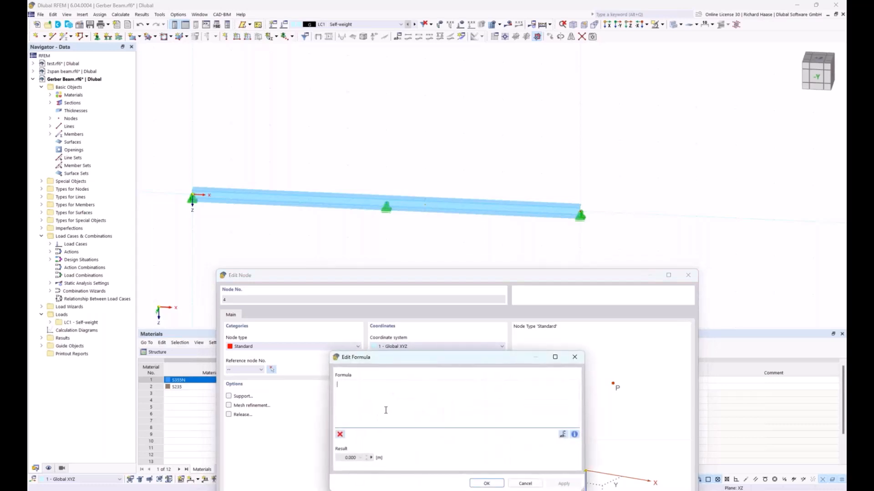
type("le")
left_click(357, 390)
type("+hi")
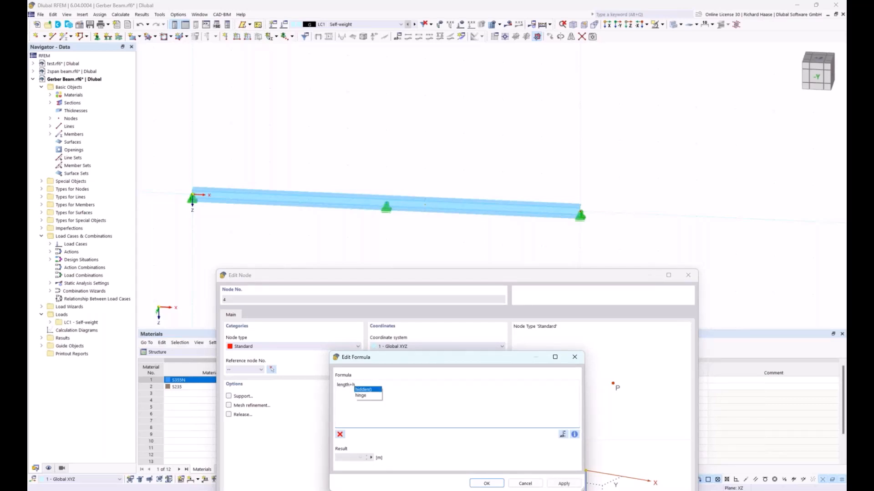
left_click(363, 395)
type("*len")
left_click(377, 390)
left_click_drag(447, 359, 413, 285)
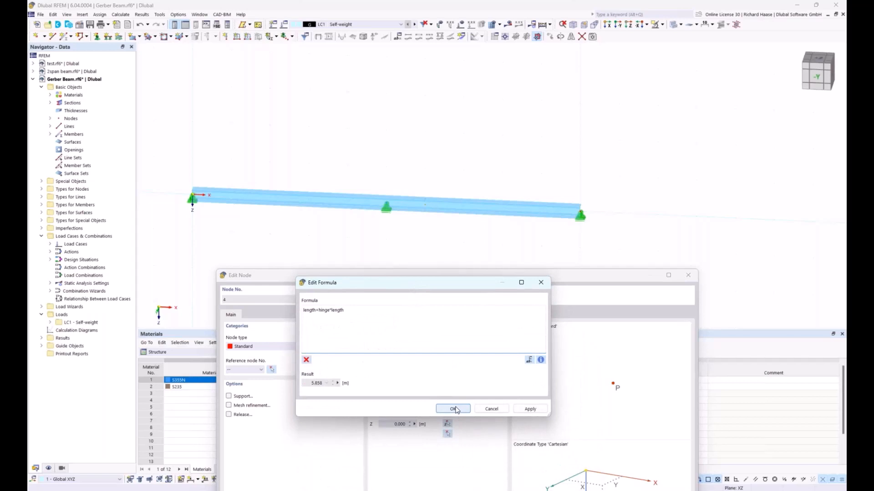
left_click(455, 409)
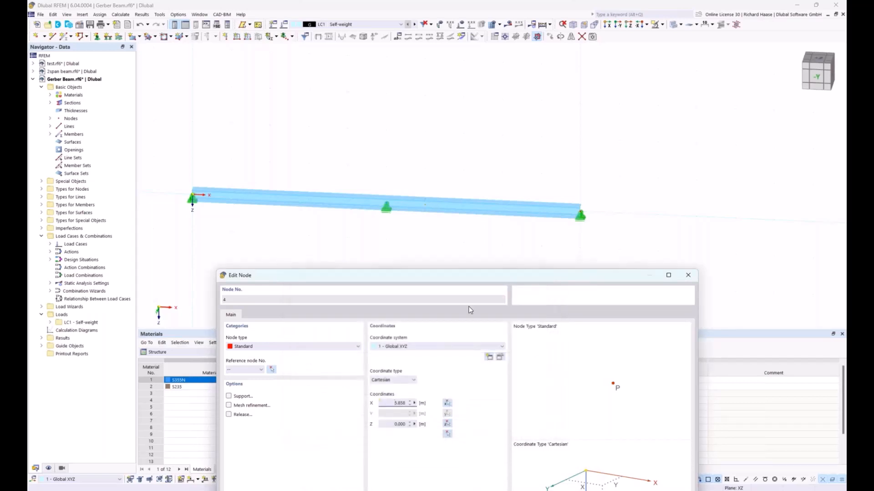
left_click_drag(477, 278, 440, 115)
left_click(554, 421)
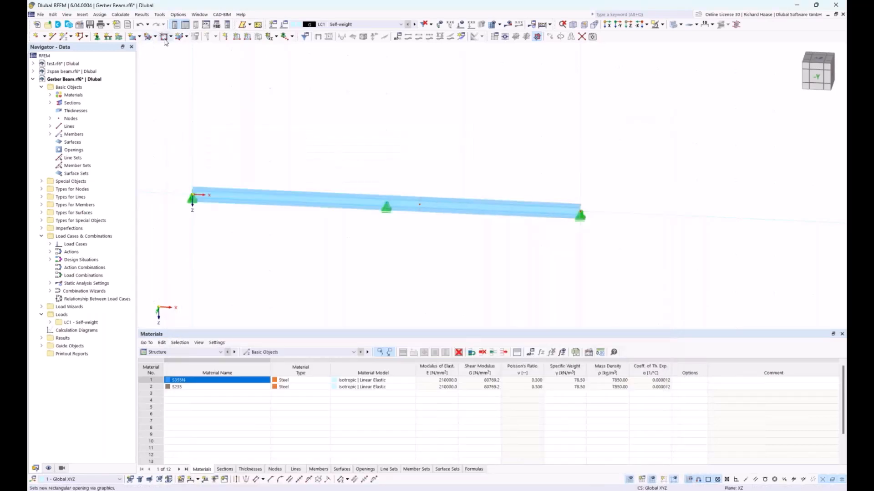
Add a linear dimension chain along the beam through the supports and the dividing node, in the second plane with an offset of about -0.8 m
left_click(197, 480)
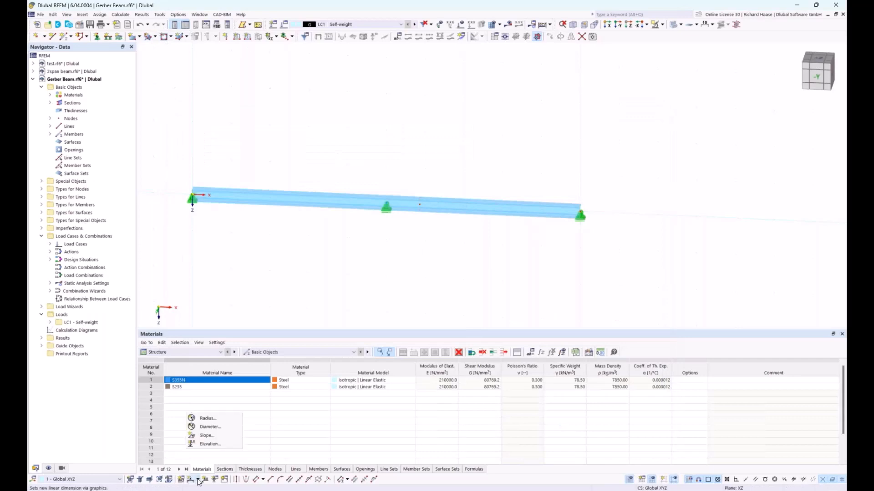
left_click(207, 418)
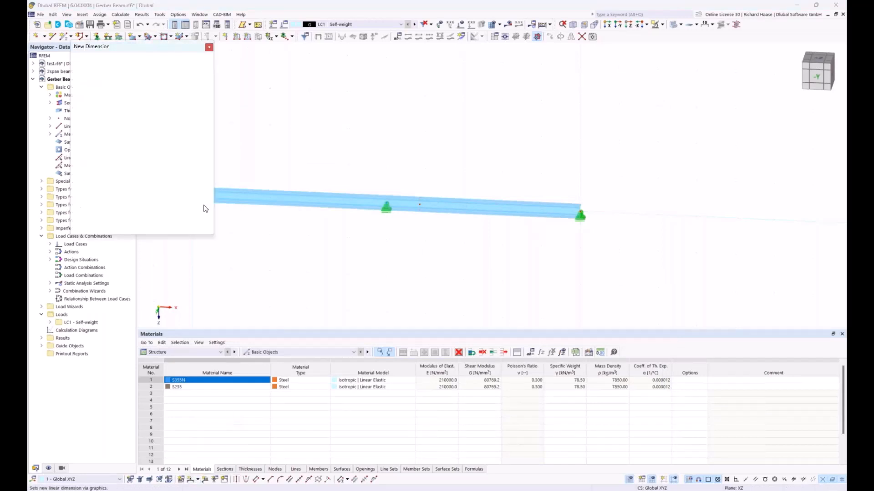
middle_click_drag(294, 169, 363, 166)
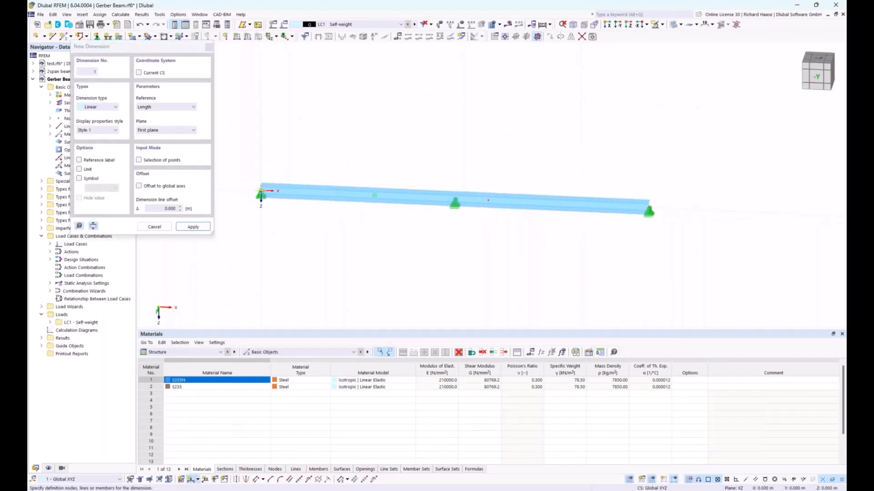
left_click(262, 194)
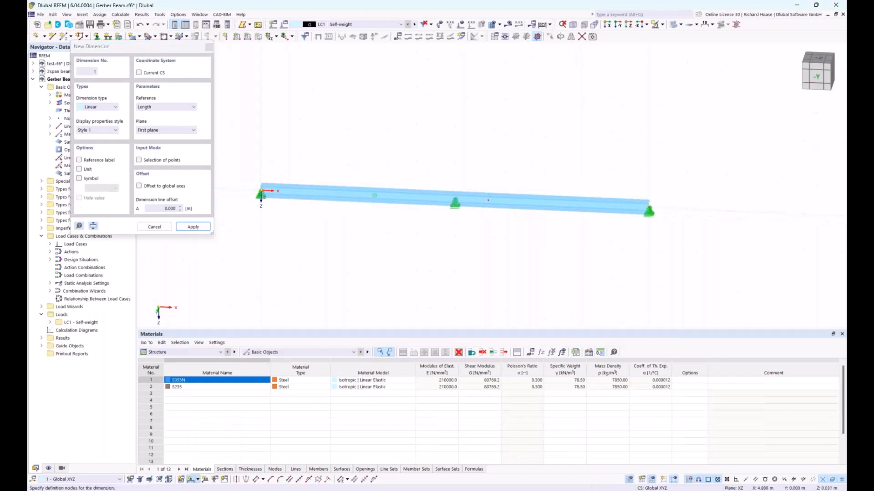
left_click(457, 203)
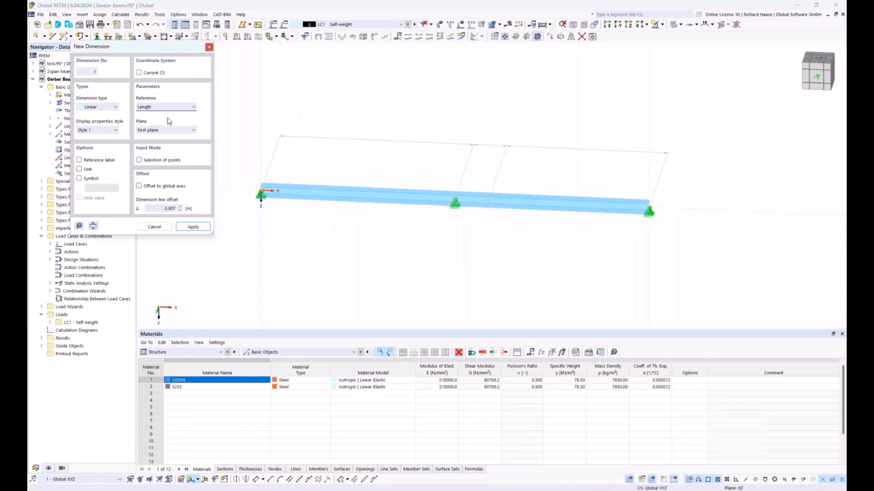
left_click(163, 131)
left_click(150, 144)
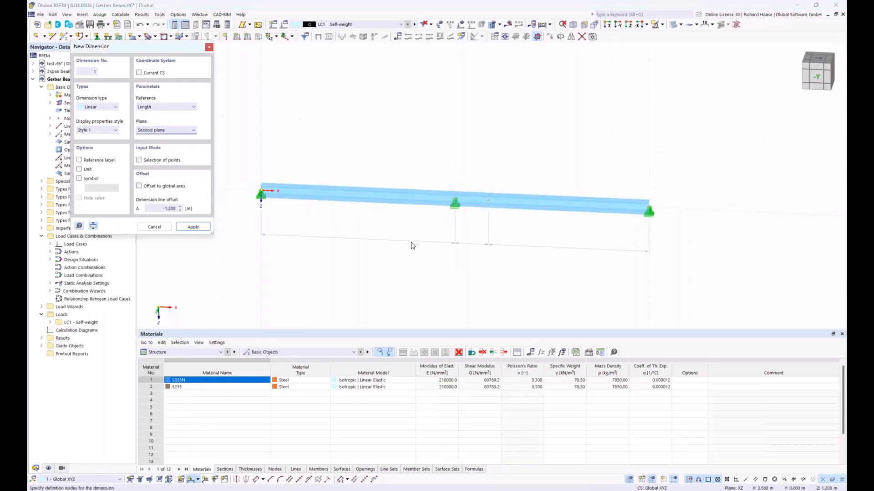
left_click(411, 236)
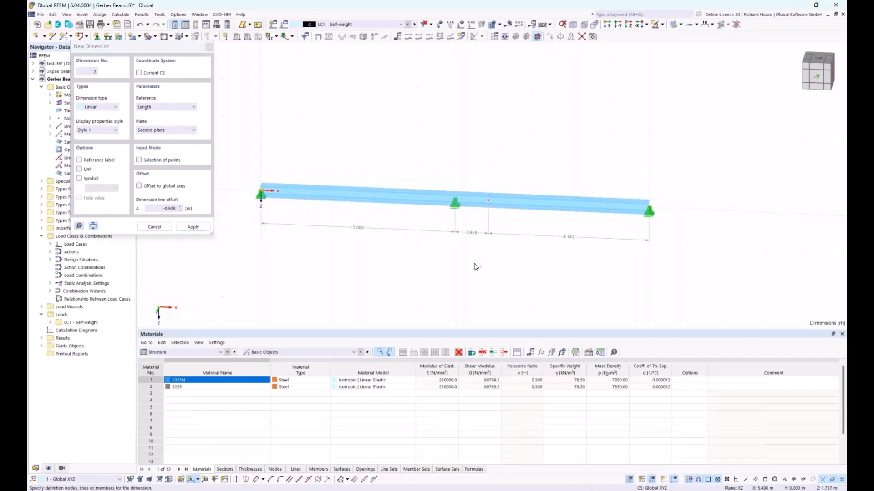
key("Escape")
Set the global parameter length to 8 m and accept the parameter list
scroll(475, 272, "down", 1)
middle_click_drag(448, 265, 362, 263)
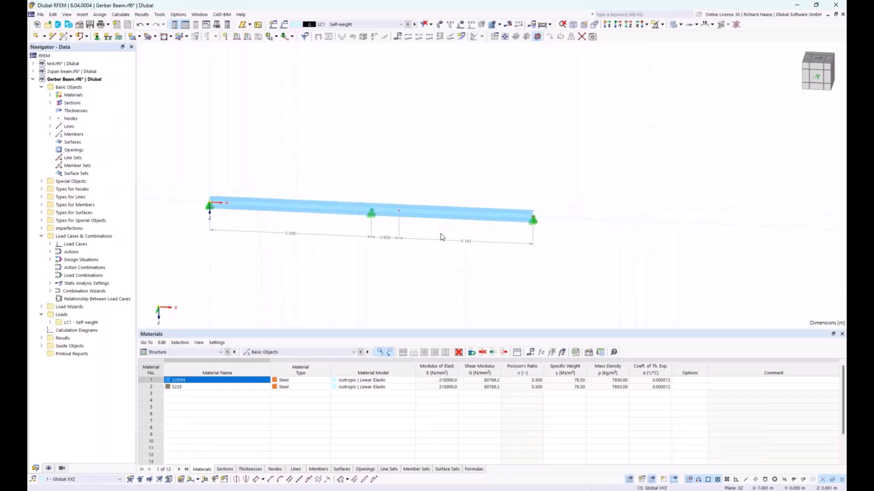
left_click(817, 77)
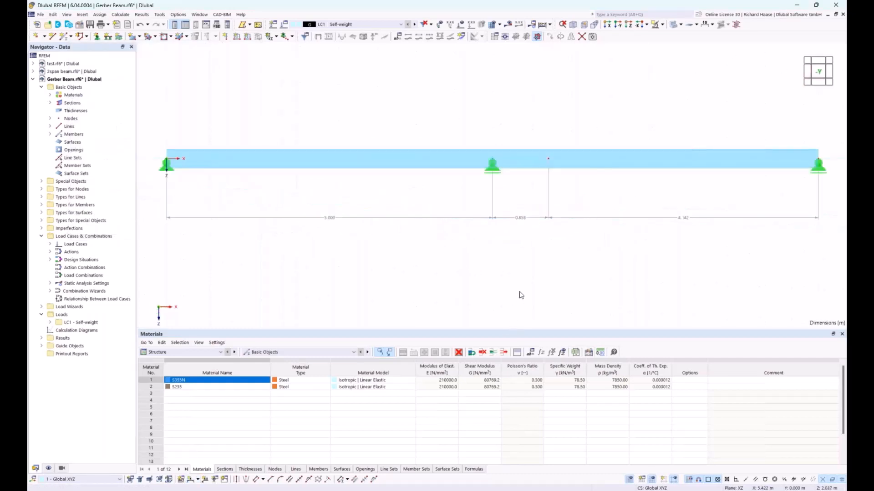
scroll(520, 295, "down", 3)
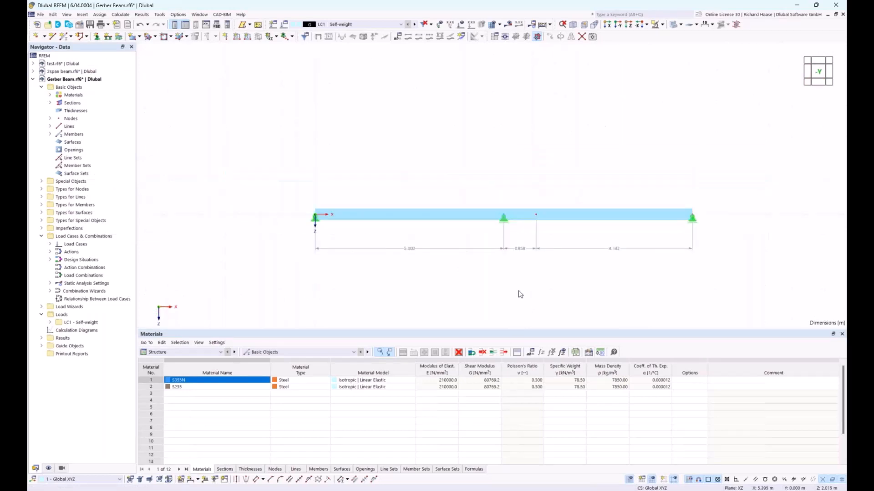
left_click(530, 354)
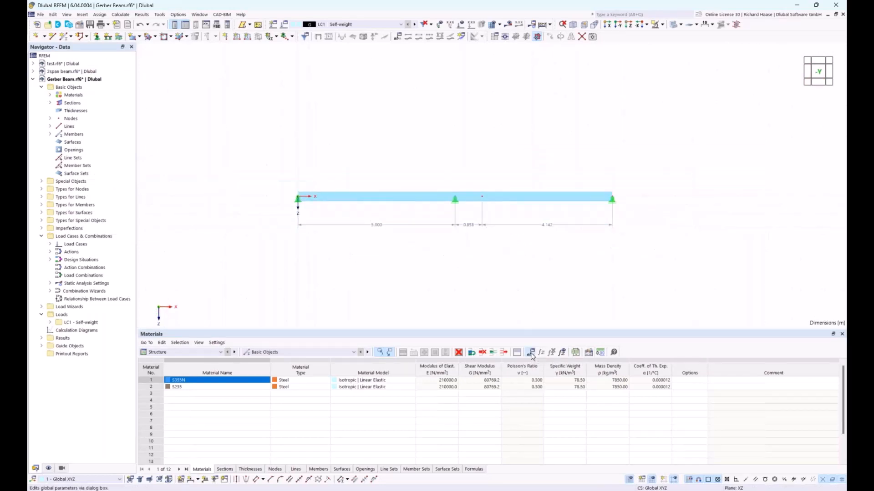
left_click(424, 150)
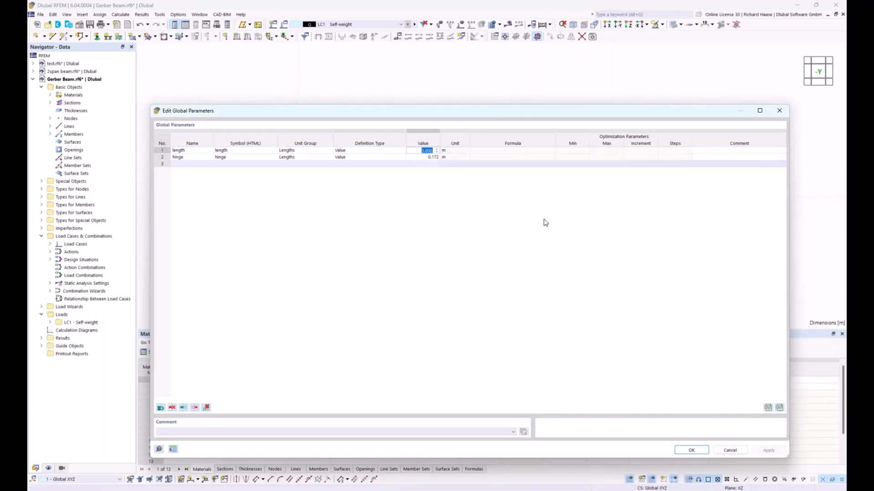
type("8")
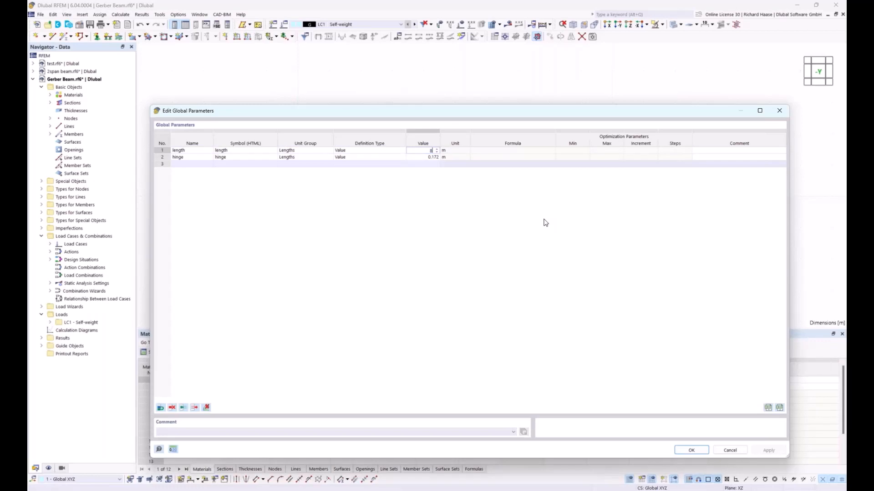
left_click(690, 450)
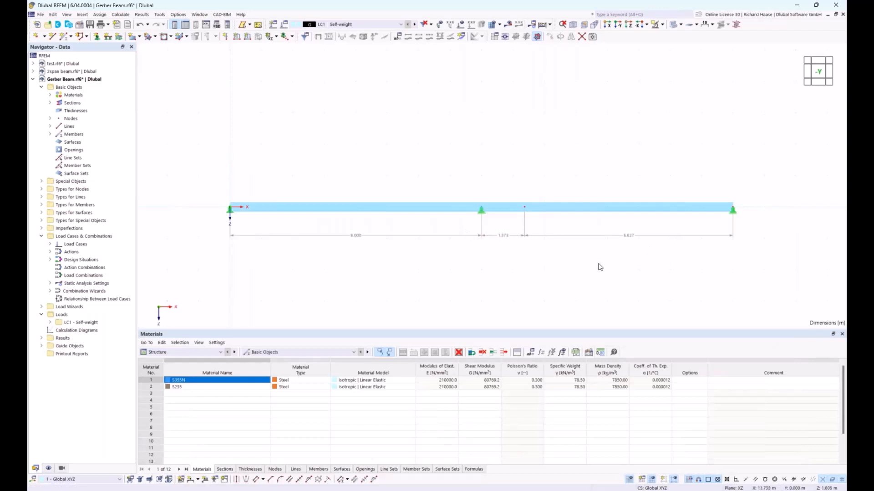
Calculate load case LC1 - Self-weight and display the member bending moments My
scroll(598, 264, "down", 1)
middle_click_drag(599, 264, 540, 261)
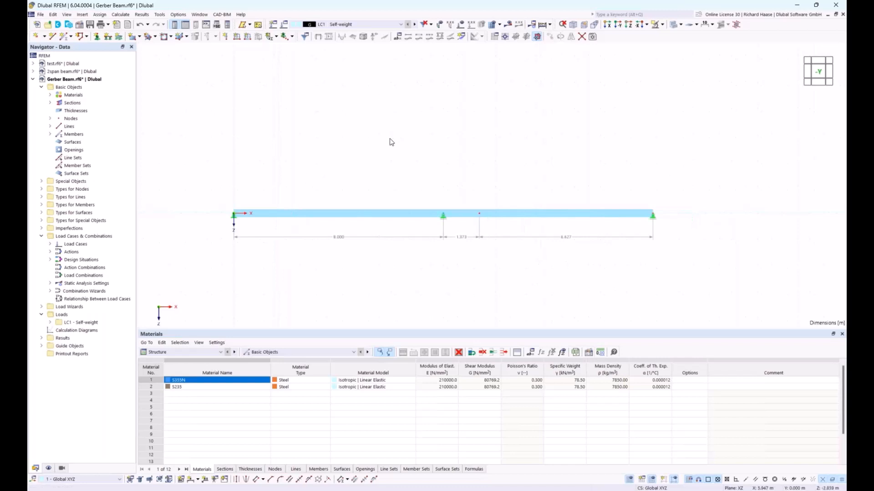
left_click(352, 25)
left_click(351, 25)
left_click(509, 25)
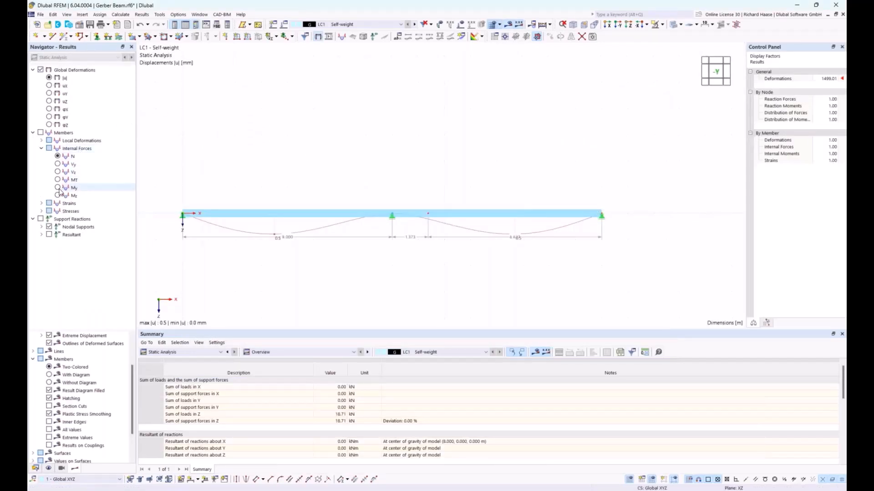
left_click(58, 188)
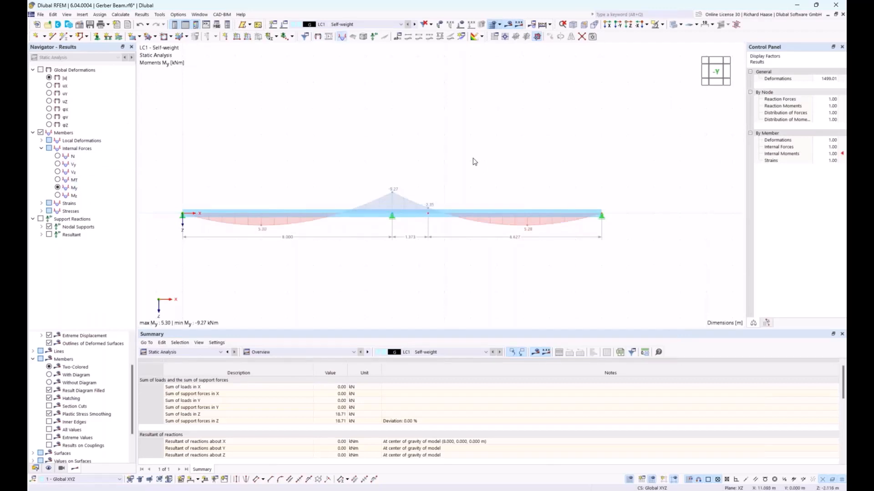
Assign a new member hinge releasing rotation φy at the start of the member beyond the dividing node in the second span
middle_click_drag(468, 161, 452, 214, "ctrl")
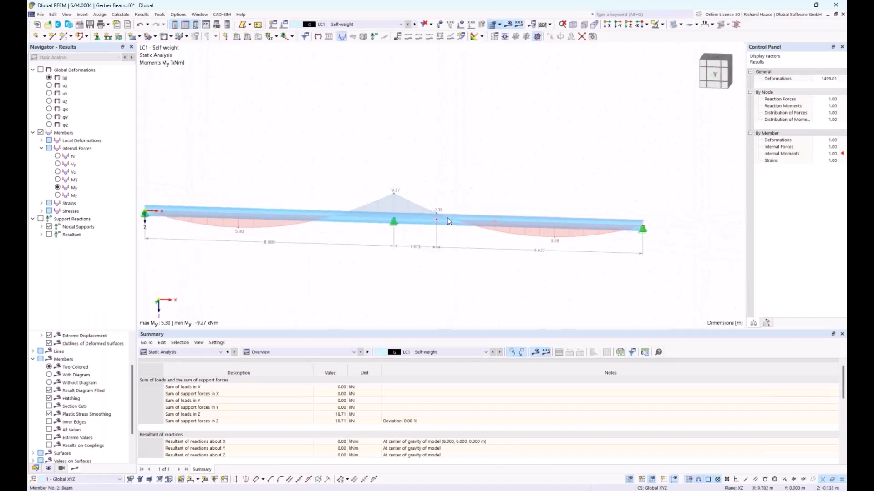
double_click(446, 222)
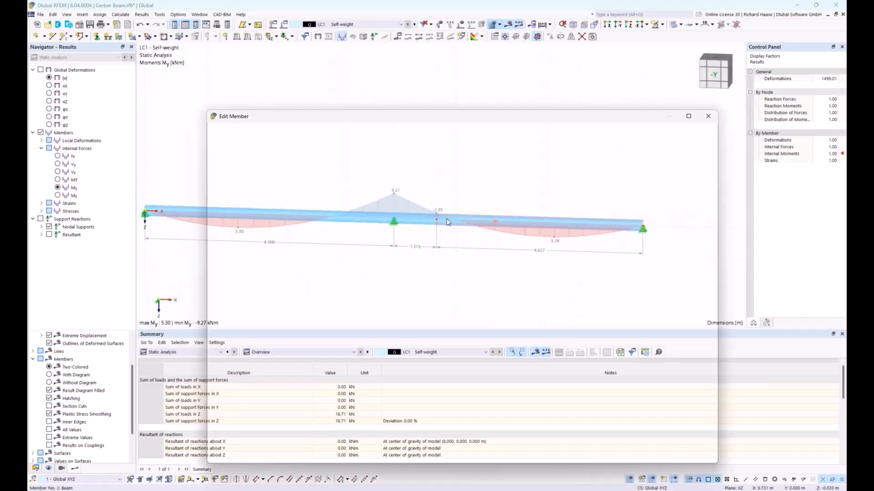
left_click_drag(313, 141, 312, 252)
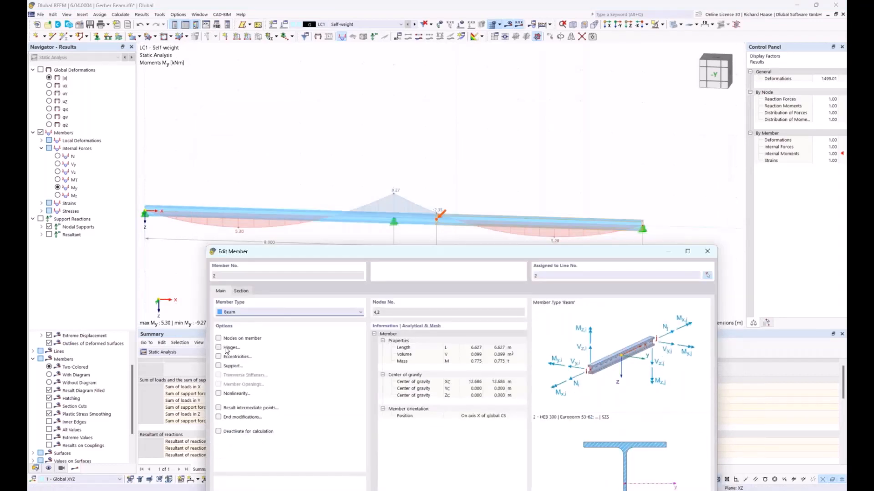
left_click(227, 348)
left_click(258, 292)
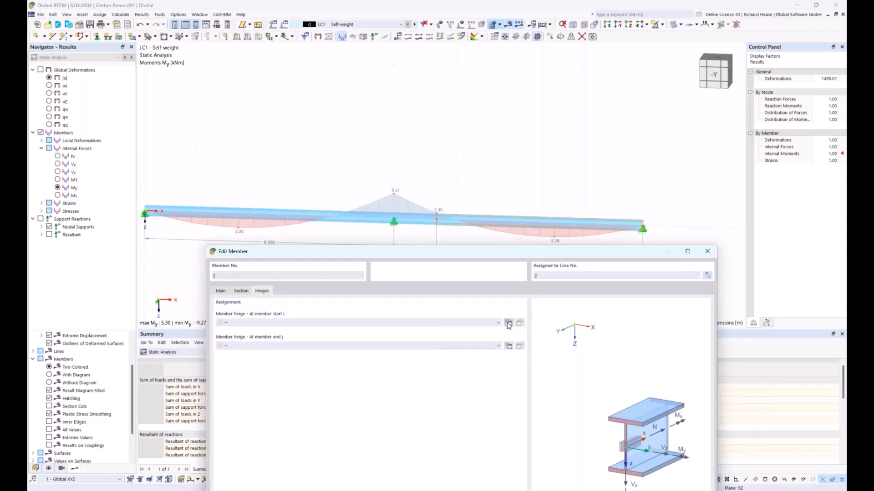
left_click(508, 323)
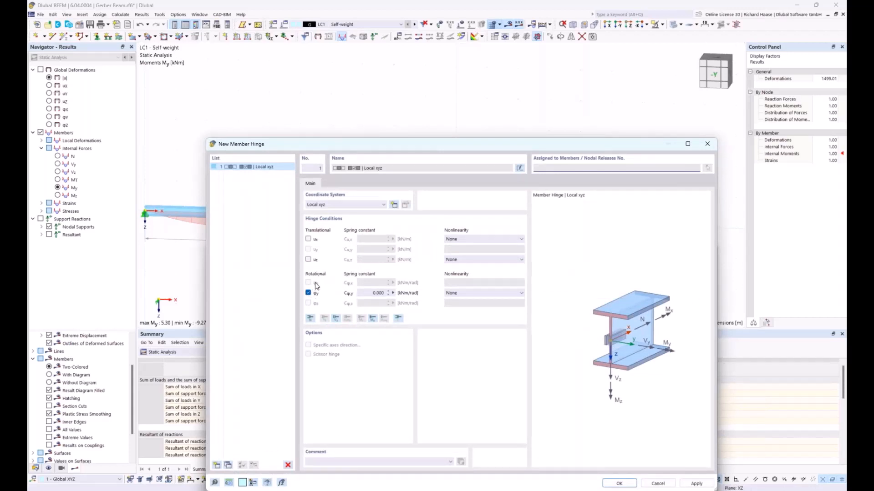
left_click(615, 483)
left_click_drag(448, 254, 436, 208)
left_click_drag(580, 206, 565, 133)
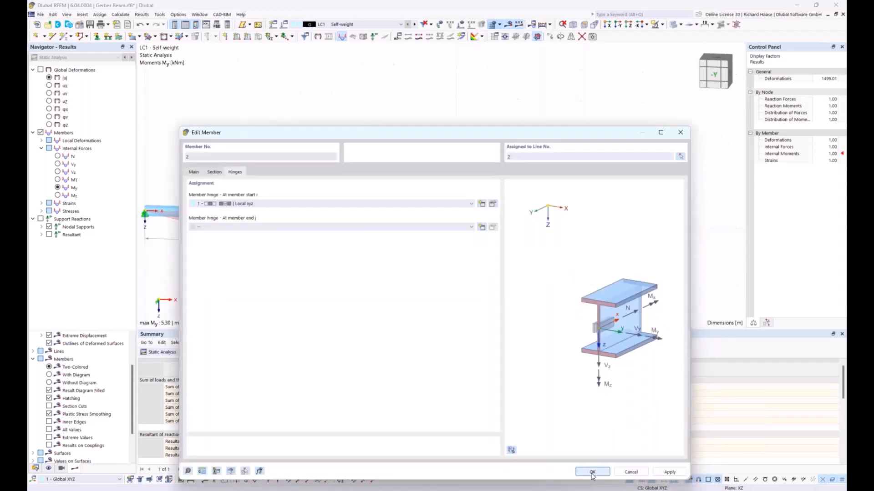
left_click(592, 472)
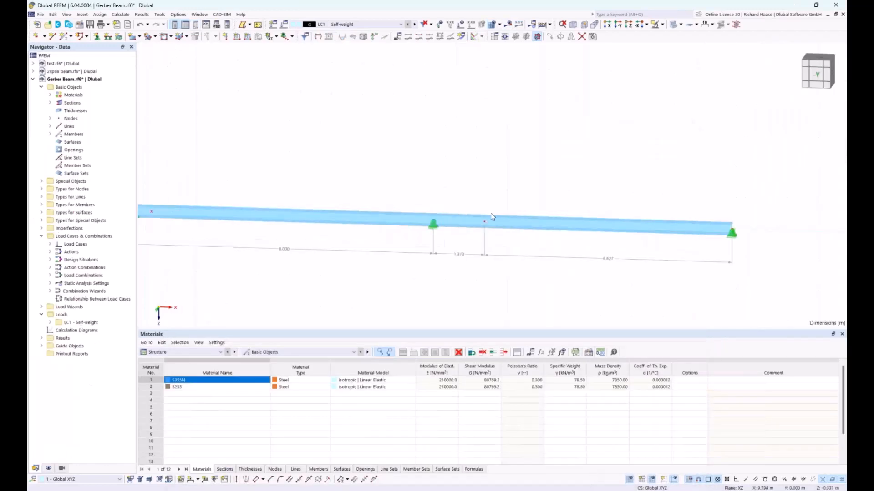
Enlarge the display symbol of the member hinge at the dividing node to its maximum size
scroll(489, 219, "up", 4)
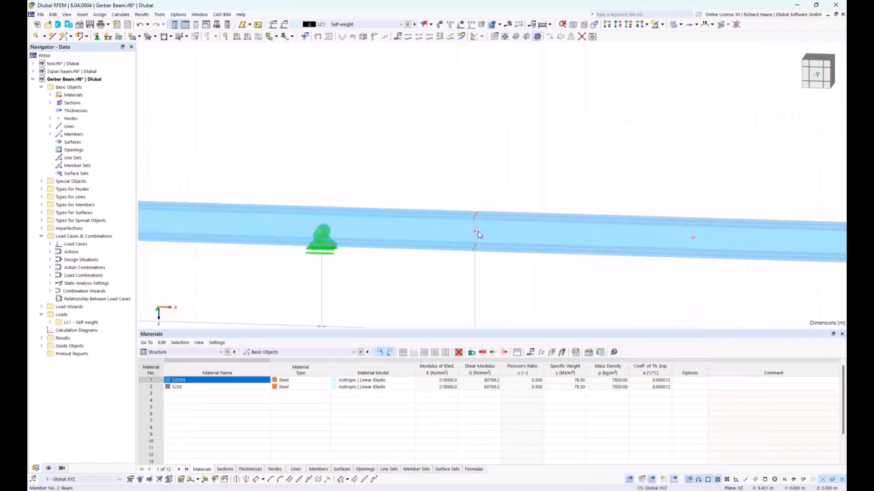
right_click(477, 232)
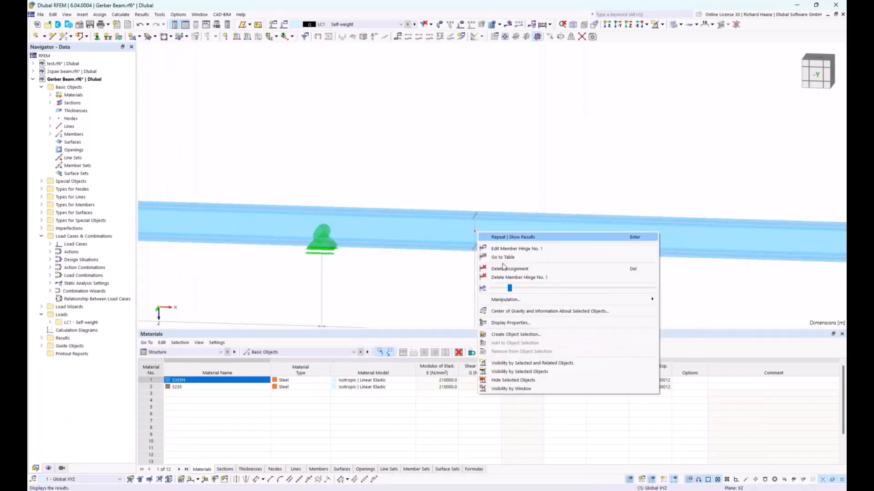
left_click_drag(510, 290, 654, 289)
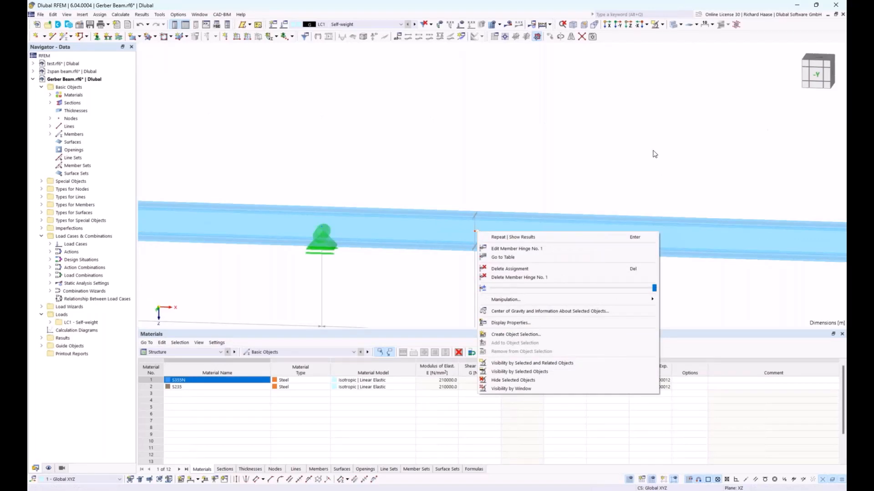
left_click(652, 153)
Recalculate the hinged beam to show its My diagram and move the dimension line farther below the beam
scroll(645, 162, "down", 4)
scroll(567, 136, "down", 3)
scroll(567, 138, "down", 1)
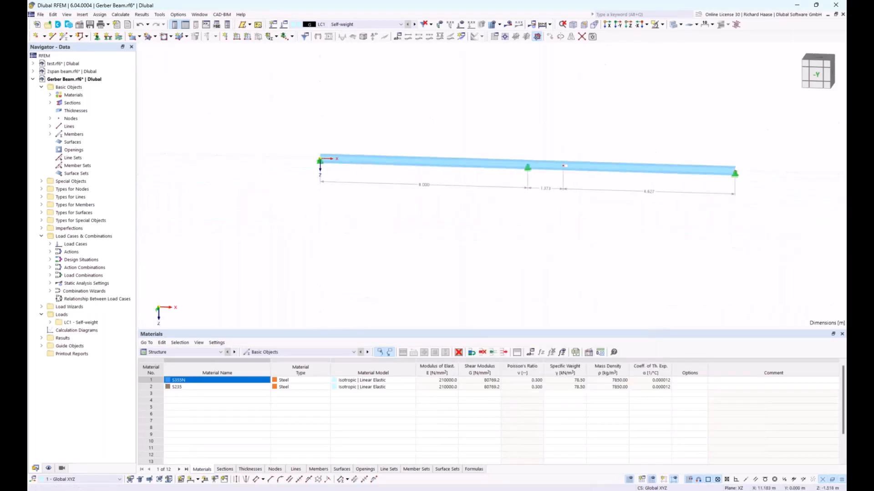
middle_click_drag(605, 123, 601, 140)
left_click(815, 75)
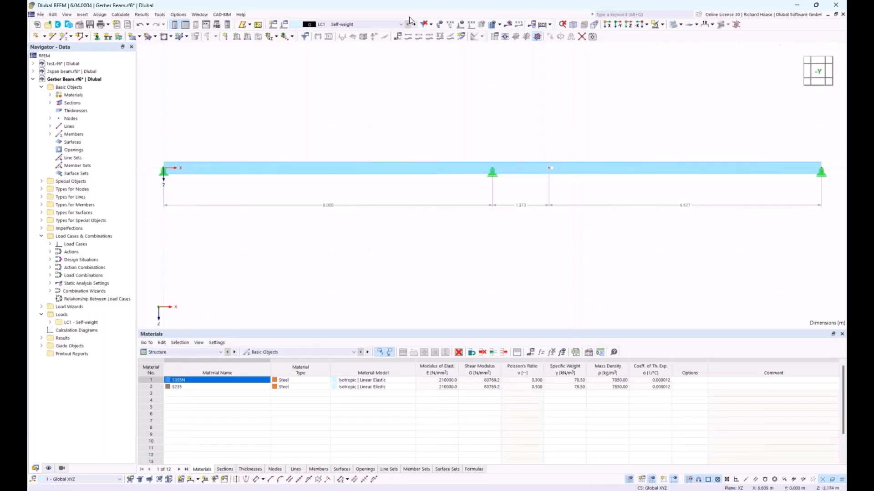
left_click(508, 24)
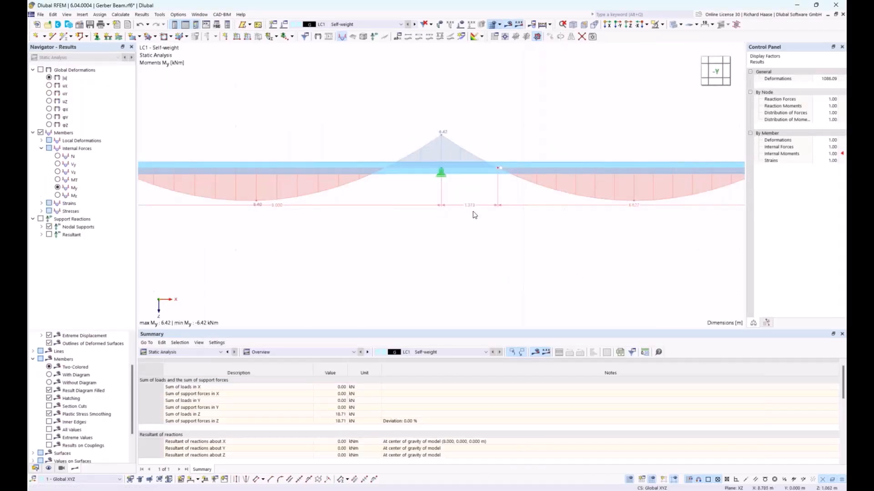
left_click_drag(500, 207, 503, 258)
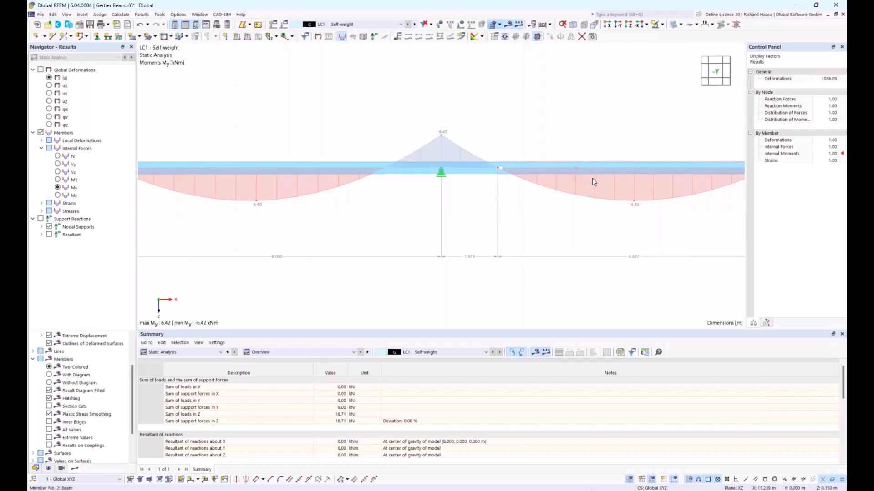
Set the global parameter length to 5 m in the structure's global parameters
scroll(637, 216, "down", 3)
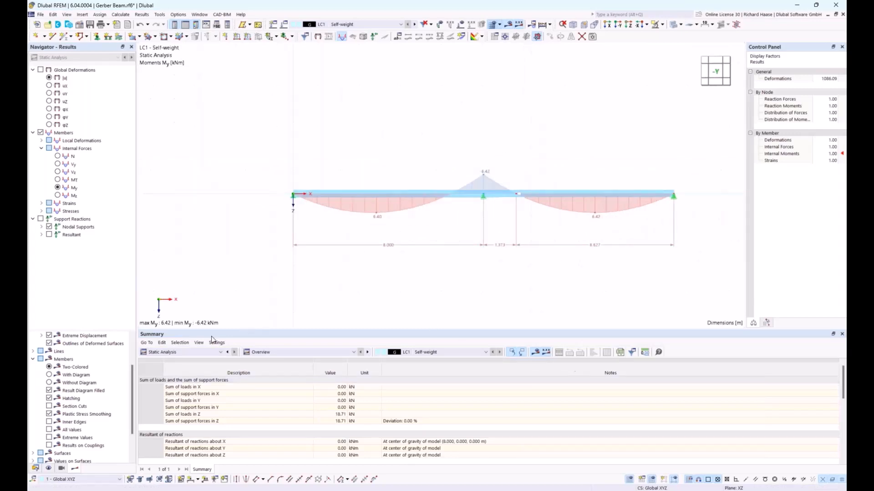
left_click(262, 353)
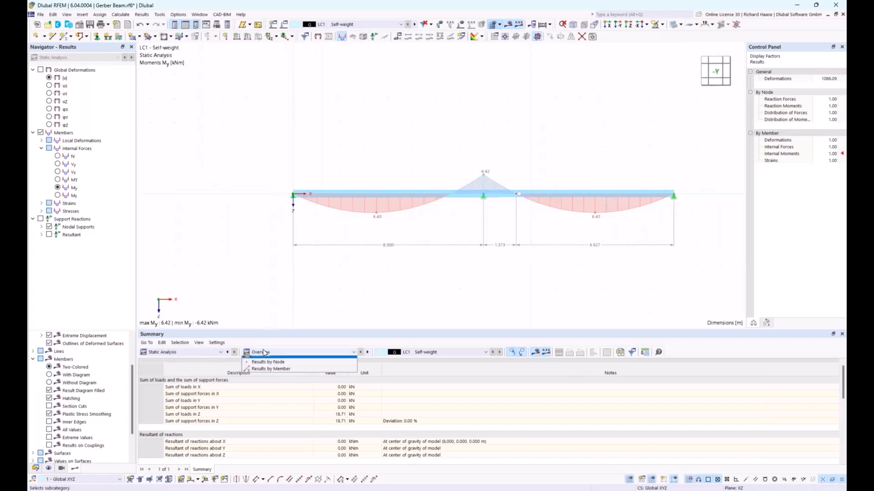
left_click(190, 356)
left_click(180, 362)
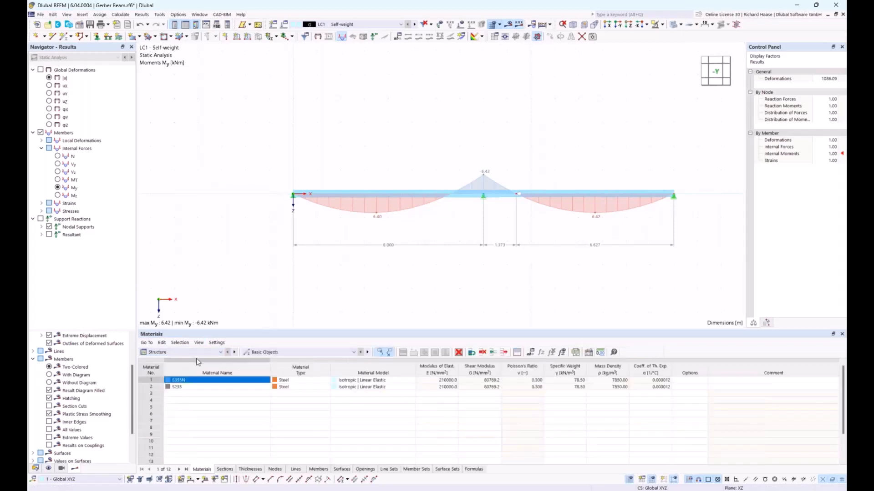
left_click(531, 353)
left_click(430, 151)
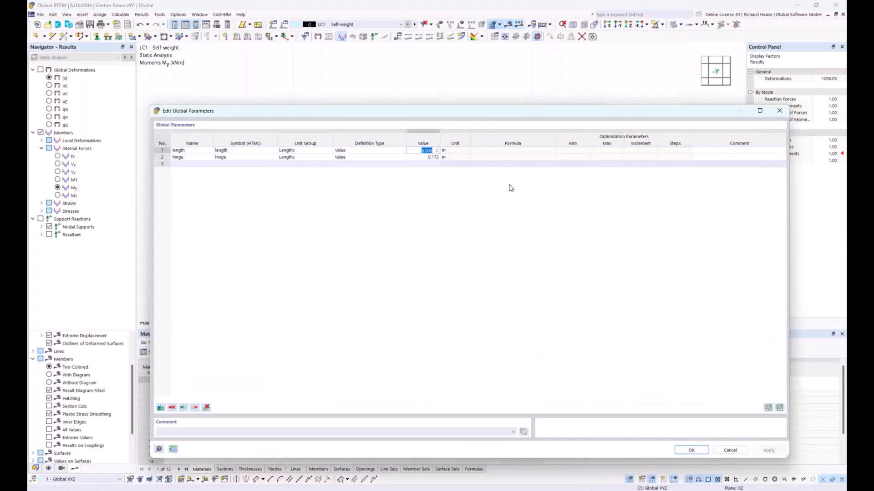
type("5")
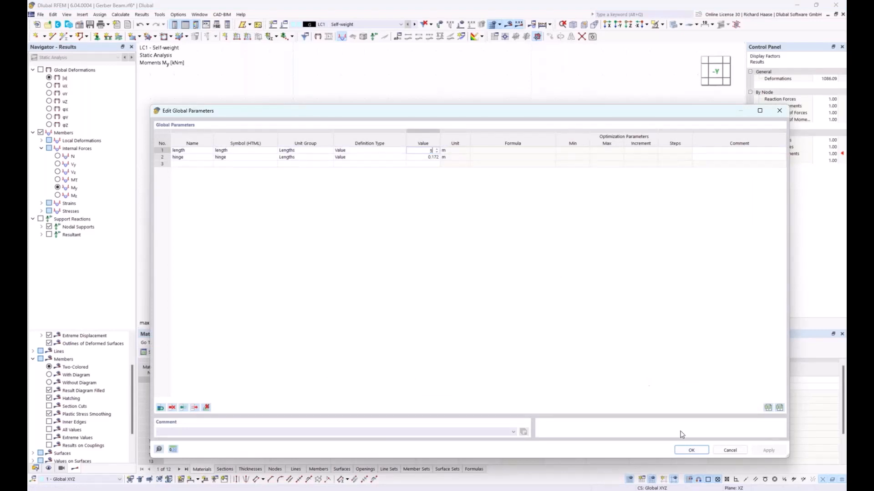
left_click(688, 450)
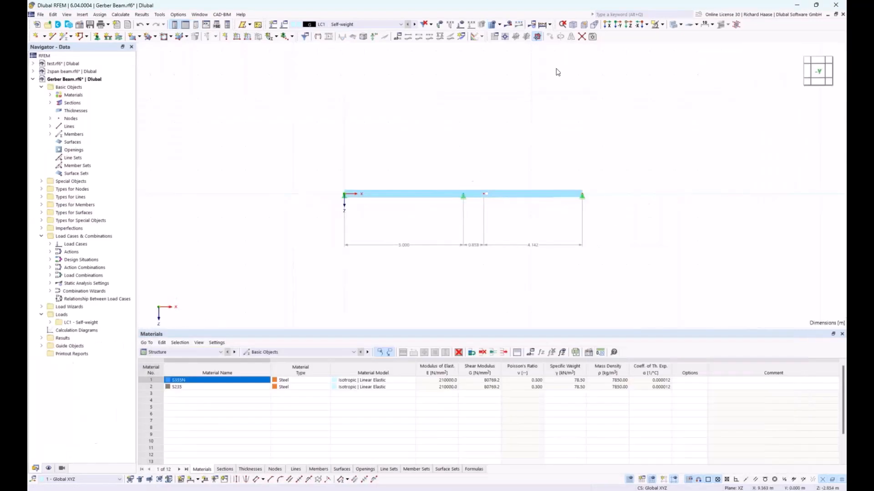
Recalculate the shortened Gerber beam to show its My diagram and return the table to the structure's basic objects
left_click(509, 25)
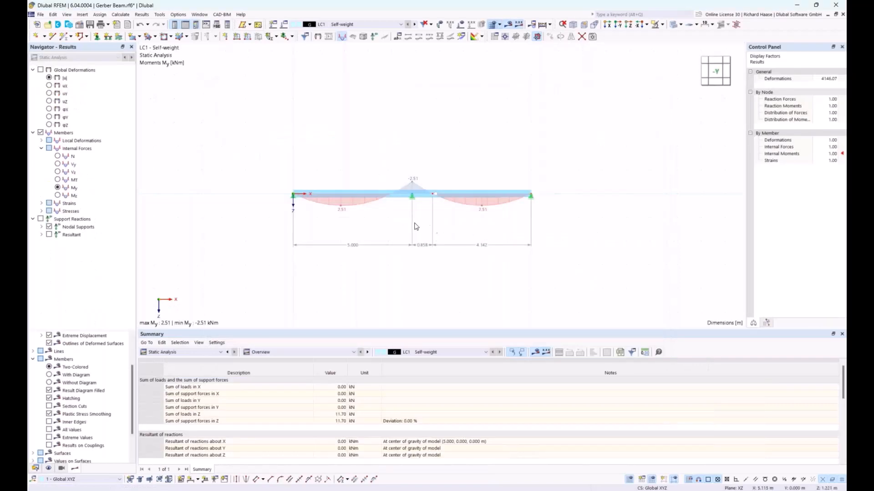
scroll(415, 227, "up", 3)
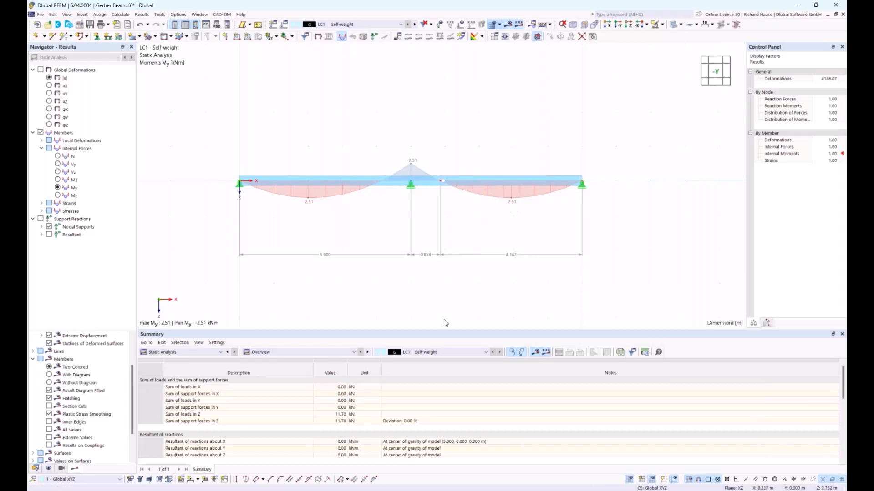
left_click(178, 354)
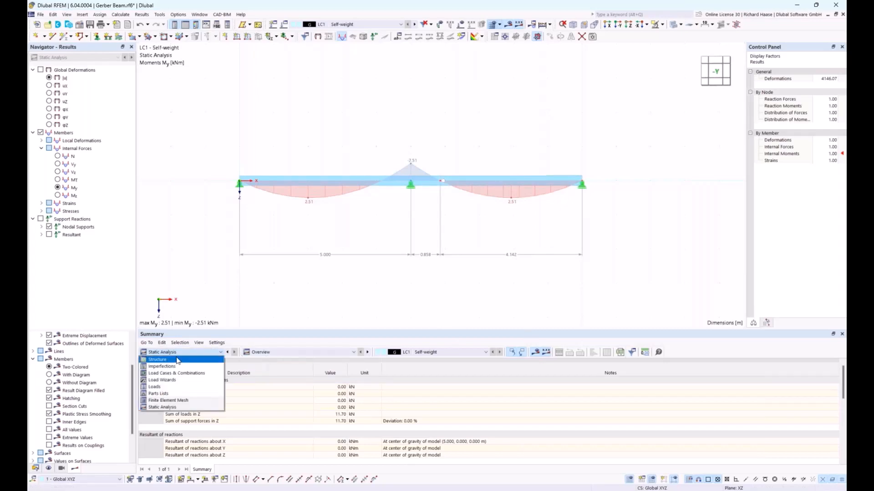
left_click(157, 360)
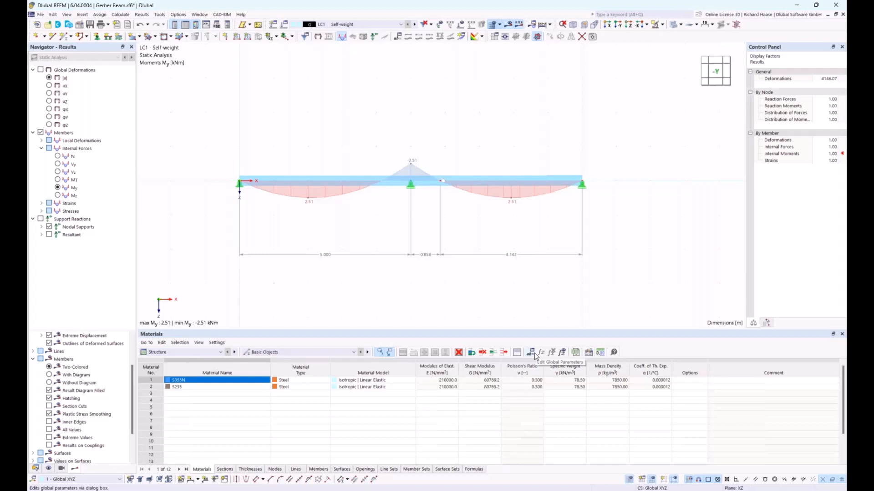
Switch to Adobe Acrobat Reader, read the slide for the two-hinged frame with tie rod, and return to RFEM
key("alt+Tab")
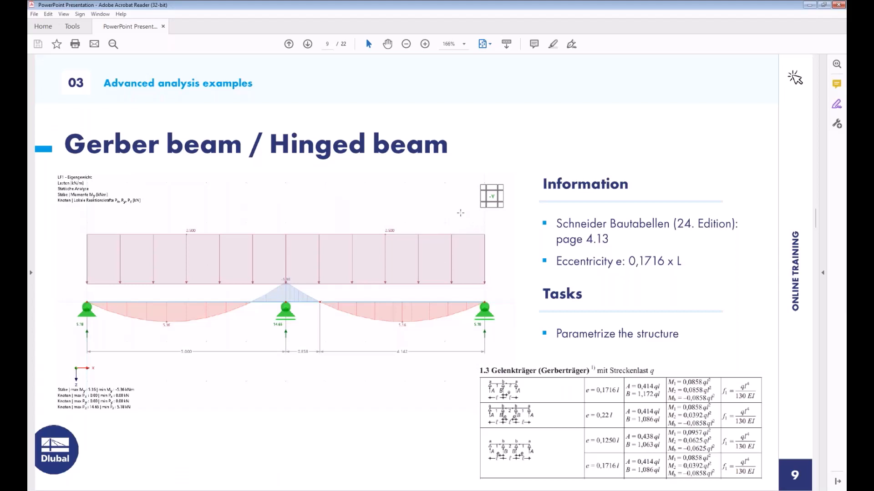
key("Right")
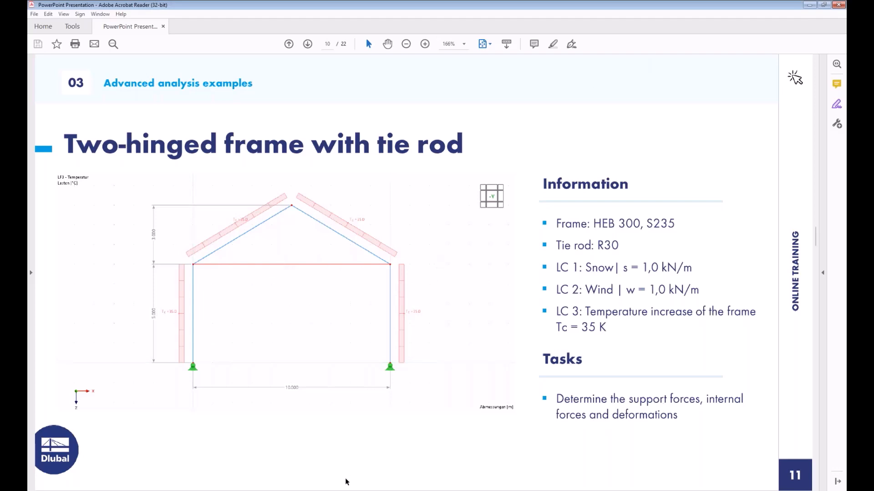
left_click(346, 490)
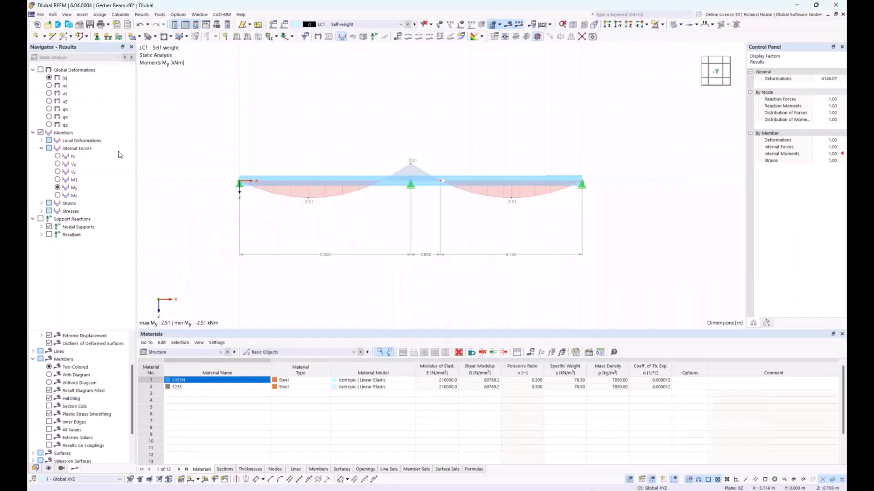
Create a new blank model named frame with the model type 2D | XZ | Plane Stress
left_click(36, 469)
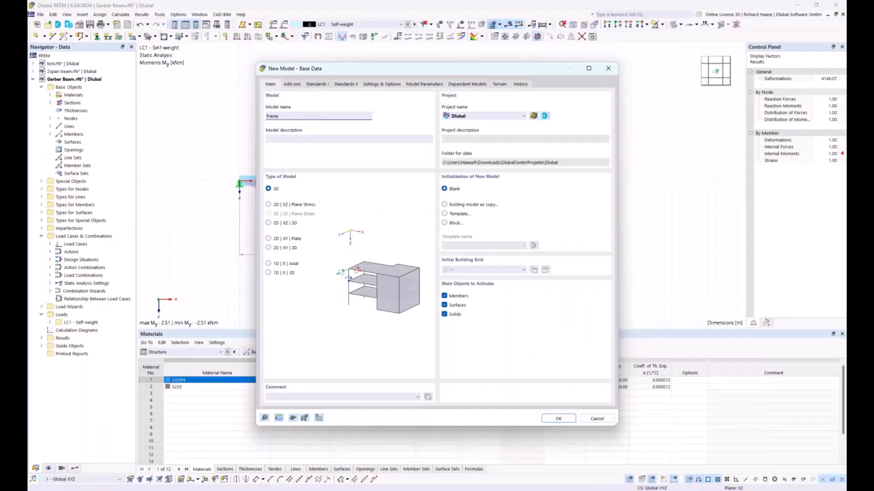
left_click(289, 205)
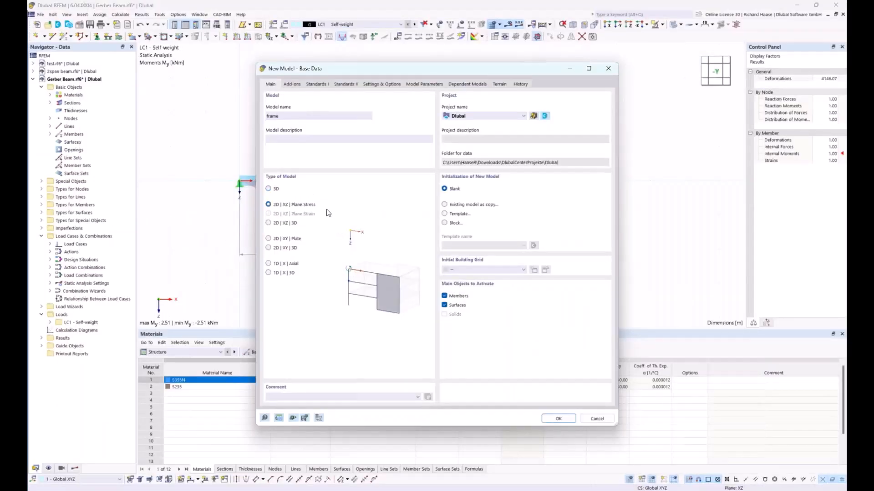
left_click(558, 419)
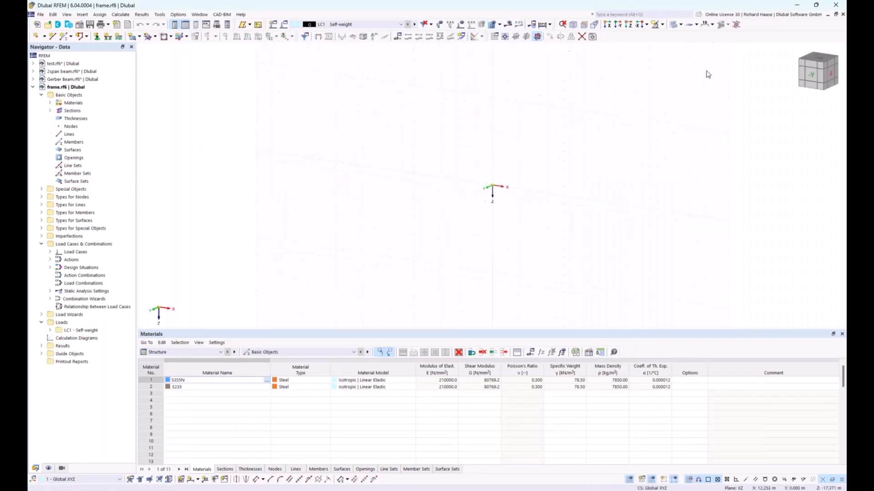
In the -Y view, draw a vertical beam member about 5 m high upward from the origin as the column
left_click(812, 79)
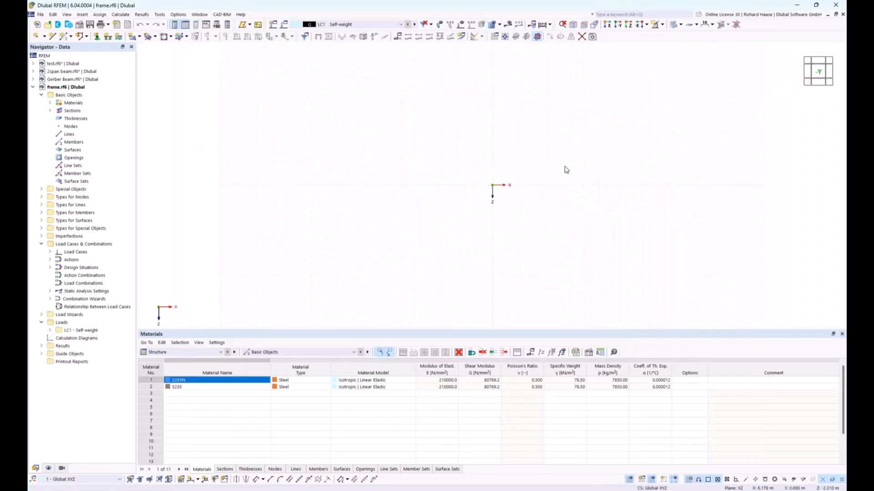
middle_click_drag(575, 169, 501, 202)
left_click(63, 37)
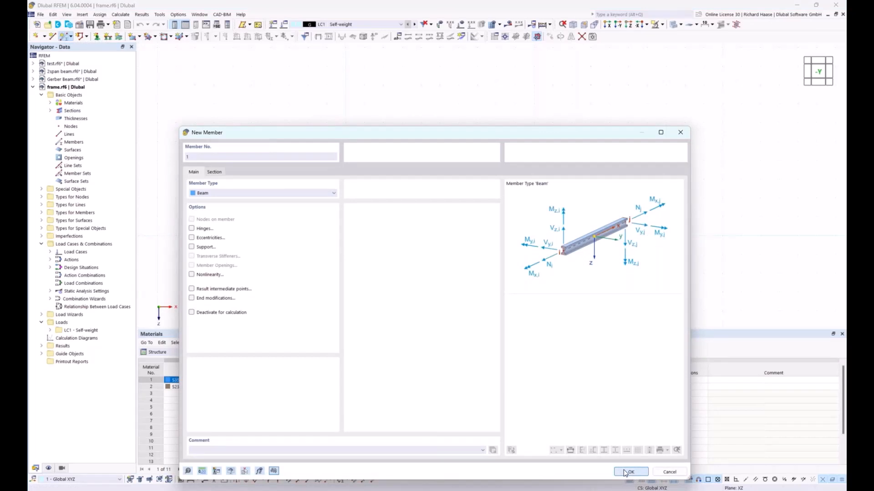
left_click(630, 472)
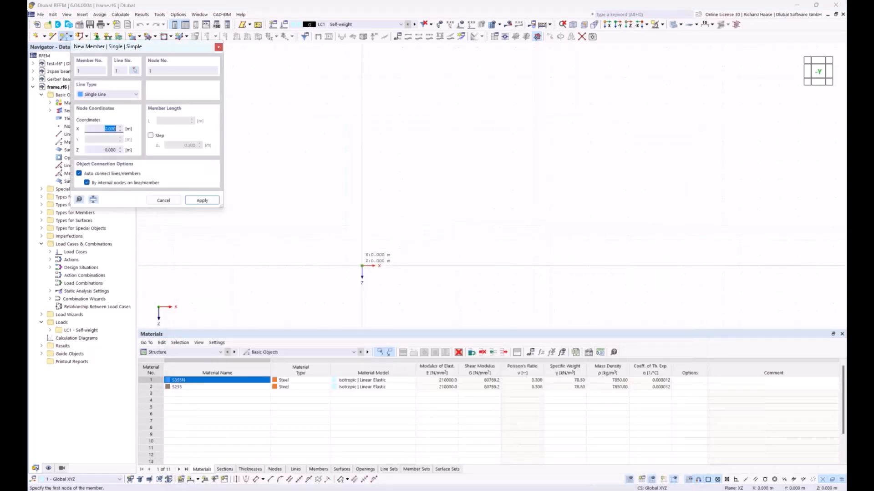
left_click(362, 265)
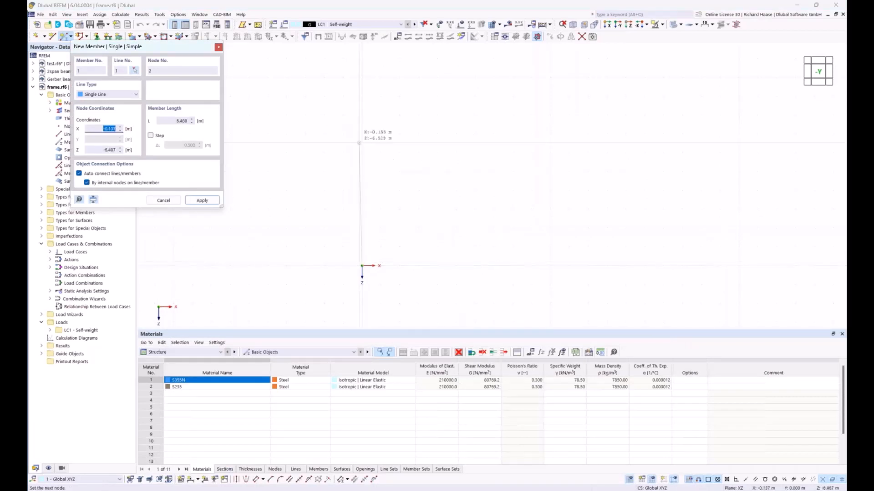
left_click(362, 171)
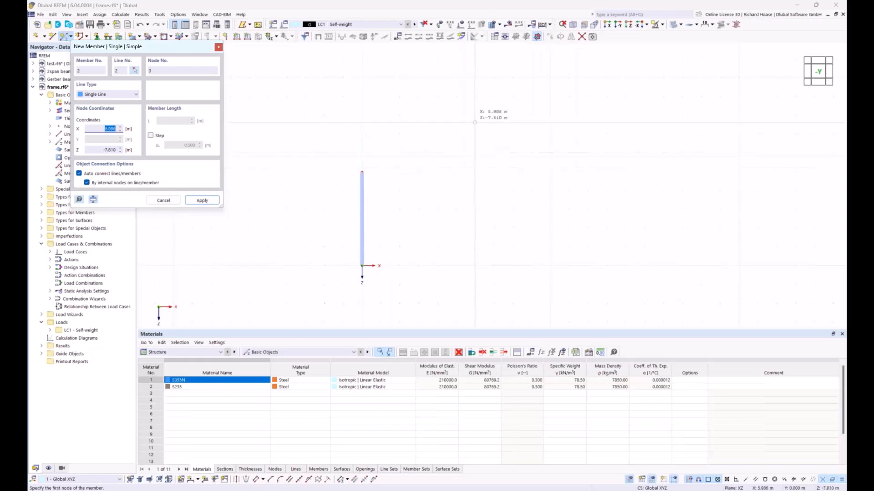
Draw the sloping rafter member from the ridge point at X 6 m, Z -8 m to the column's upper end
left_click(475, 115)
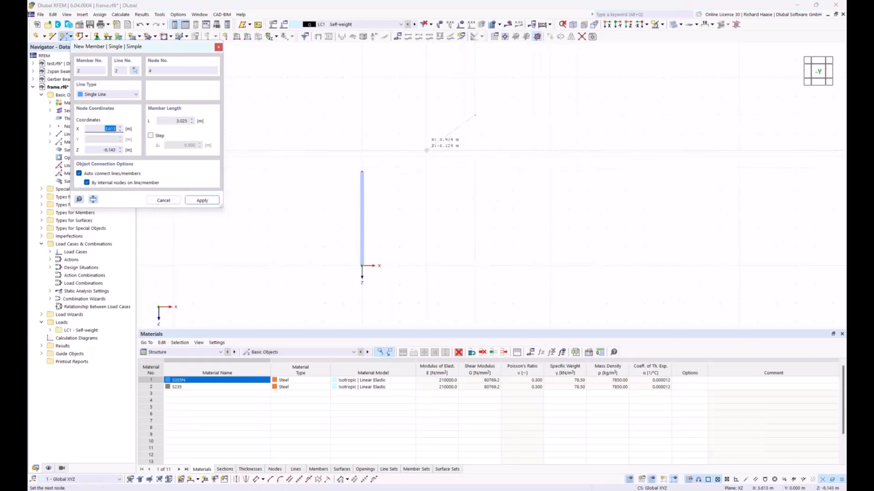
left_click(362, 172)
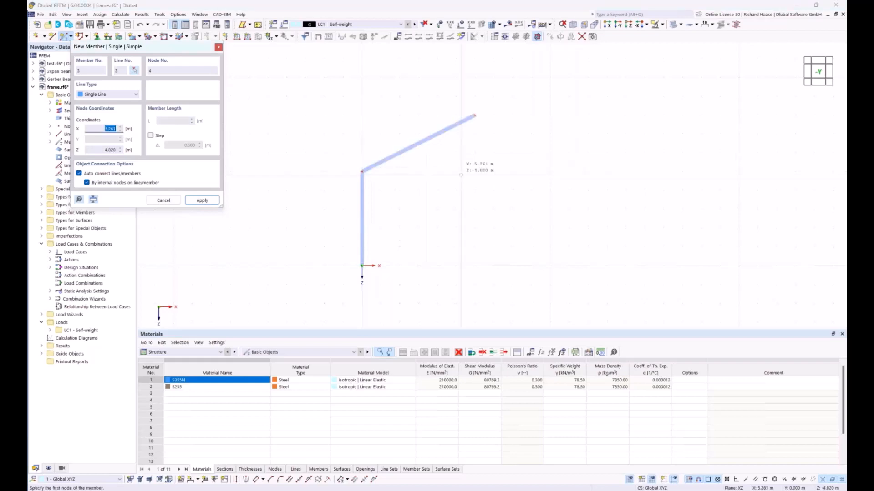
key("Escape")
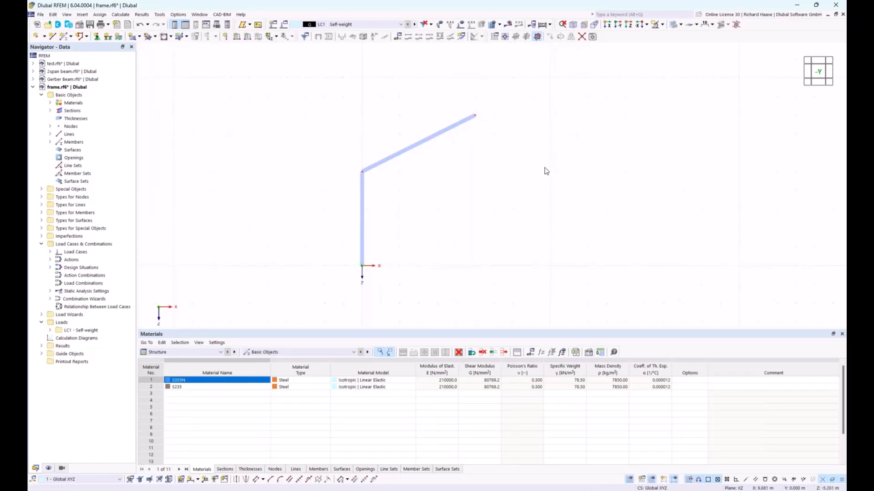
Mirror a copy of the column and rafter about a plane parallel to YZ through the ridge node
middle_click_drag(564, 171, 520, 202, "ctrl")
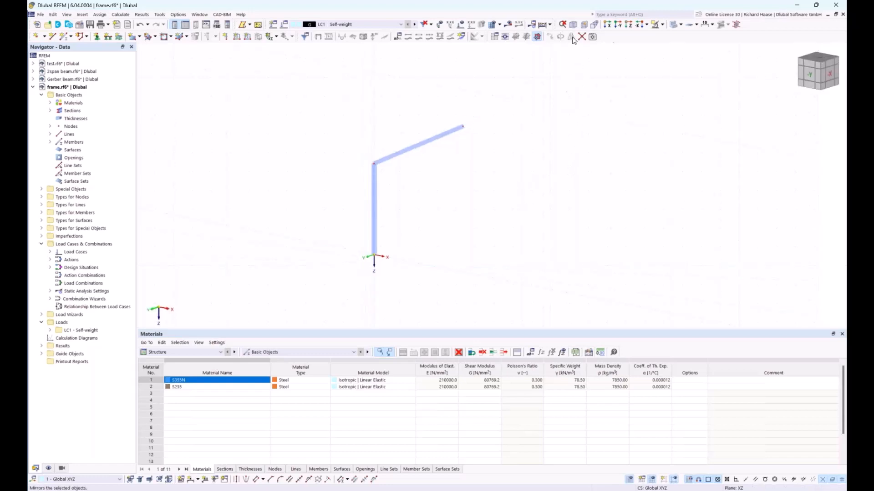
left_click_drag(501, 103, 307, 312)
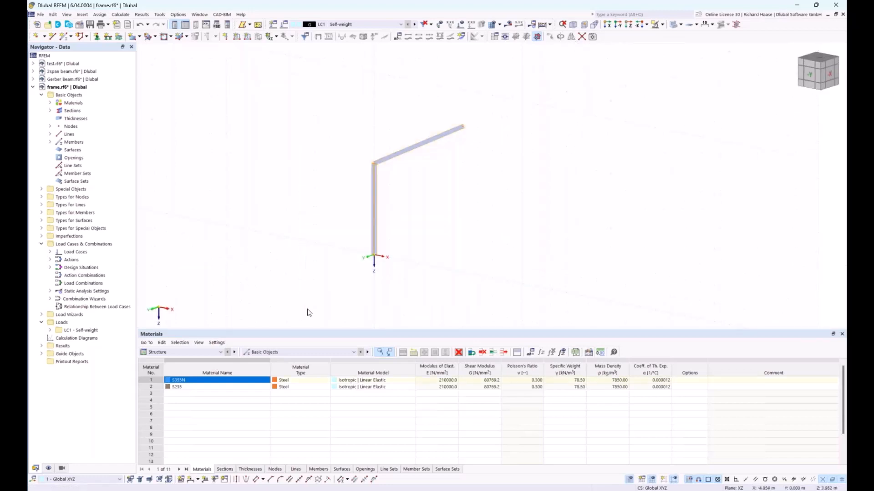
left_click(571, 37)
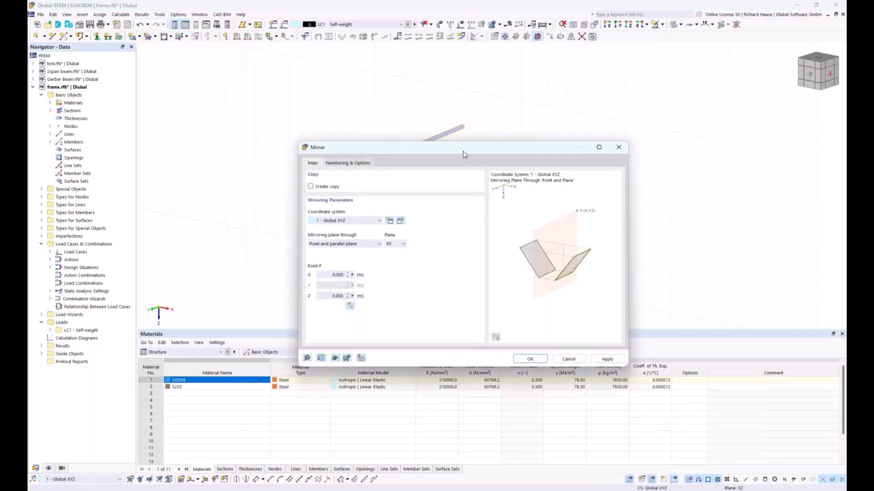
left_click_drag(464, 151, 643, 153)
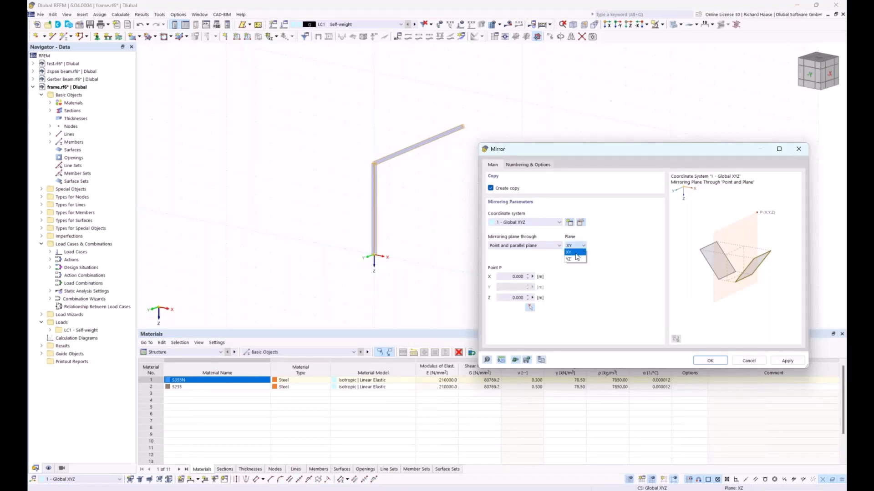
left_click(573, 258)
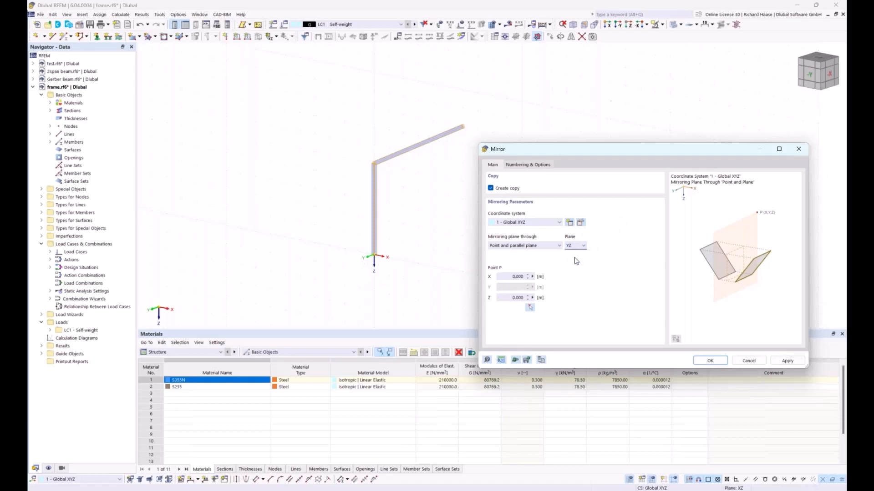
left_click(530, 308)
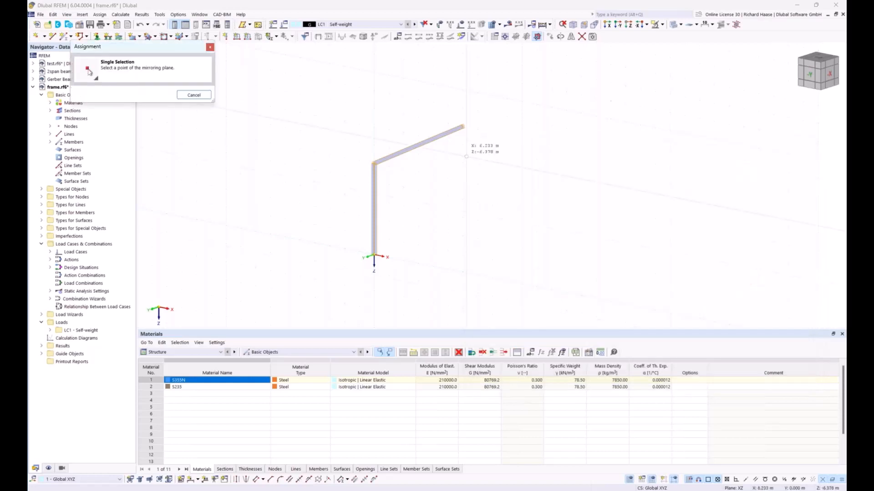
left_click(463, 127)
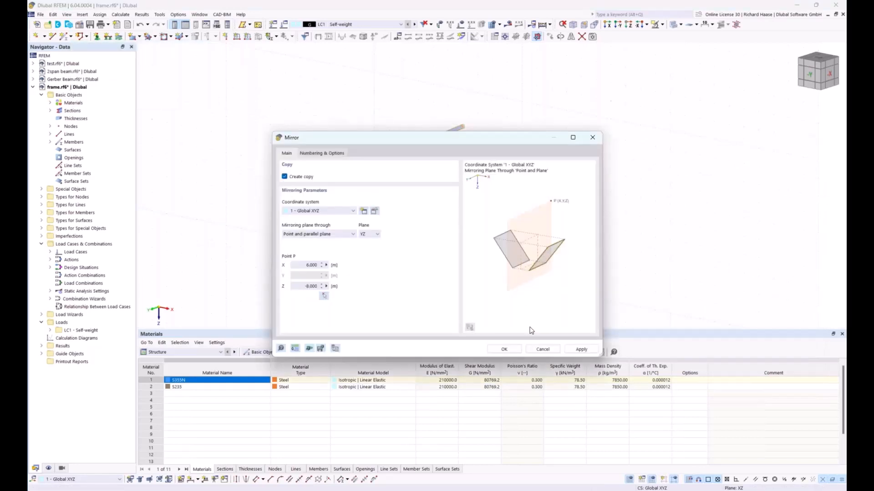
left_click(504, 349)
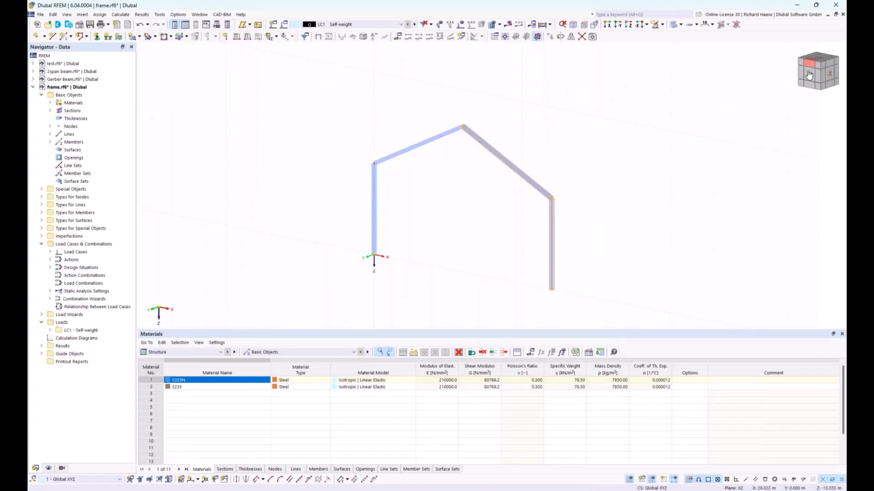
Clear the selection and show the complete frame in the -Y view
left_click(580, 166)
middle_click_drag(581, 165, 634, 160, "ctrl")
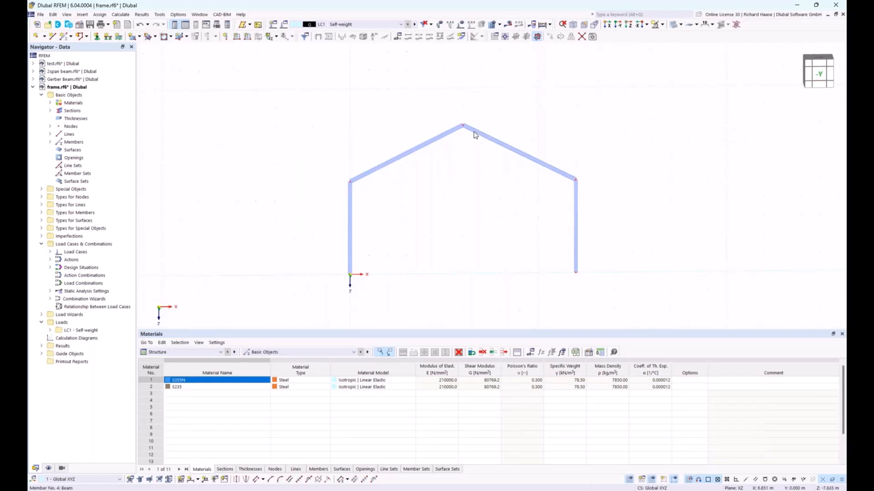
left_click(819, 76)
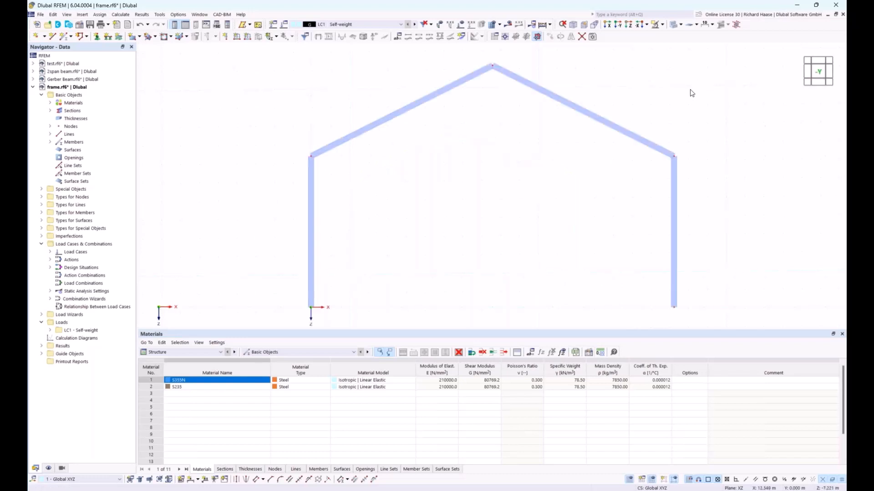
scroll(690, 89, "down", 2)
middle_click_drag(713, 84, 670, 94)
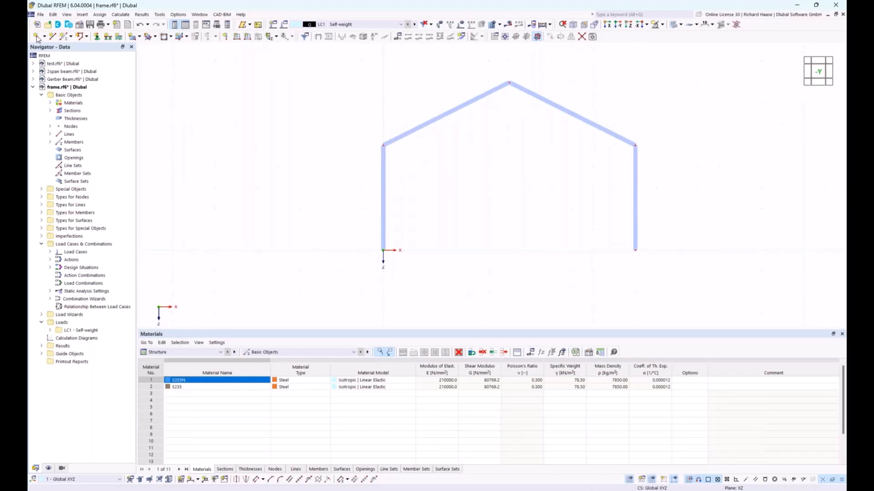
Assign the hinged nodal support to the base nodes of both columns
left_click(97, 37)
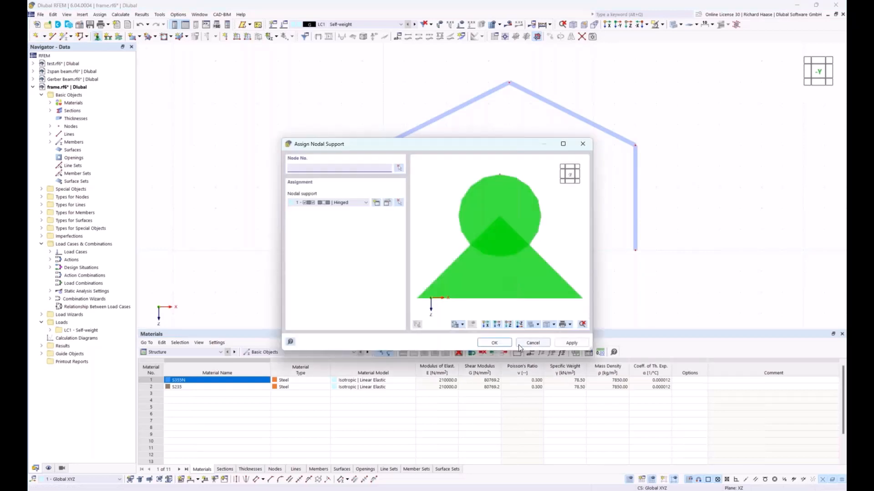
left_click(399, 167)
left_click(383, 249)
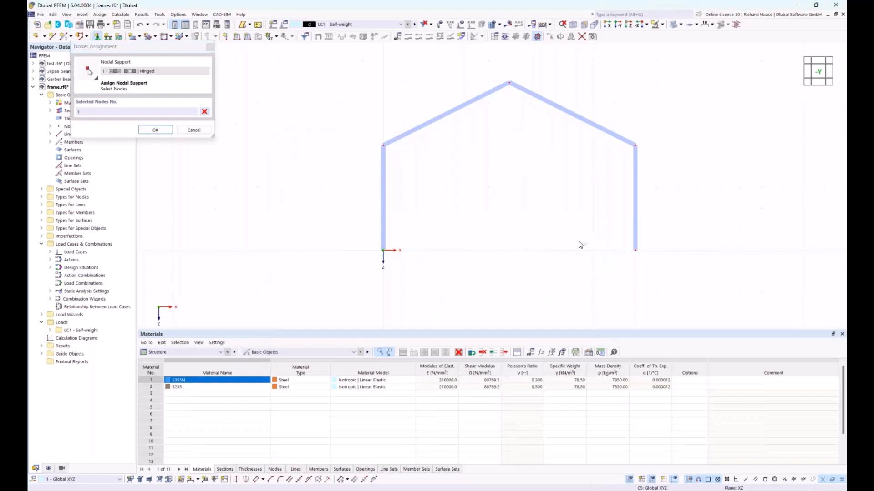
left_click_drag(620, 232, 733, 276)
left_click(155, 130)
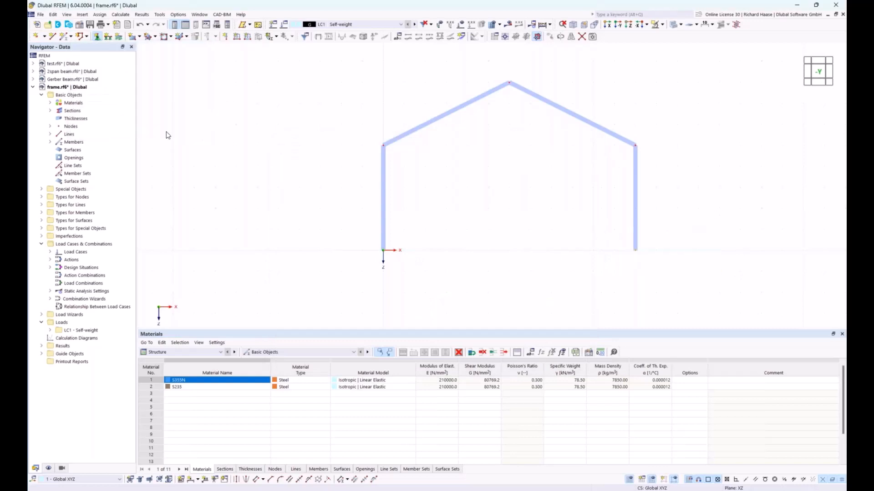
left_click(491, 343)
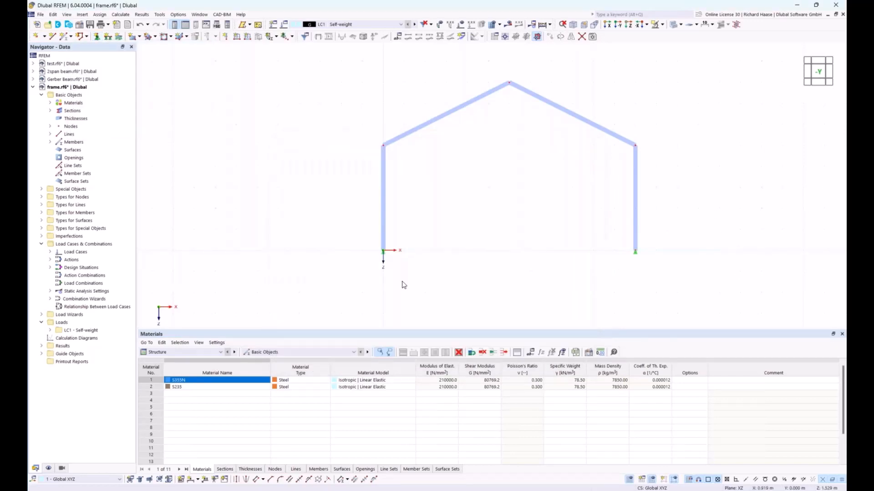
Enlarge the display size of the nodal support symbols at the column bases
right_click(383, 251)
left_click_drag(417, 328, 495, 327)
left_click(559, 196)
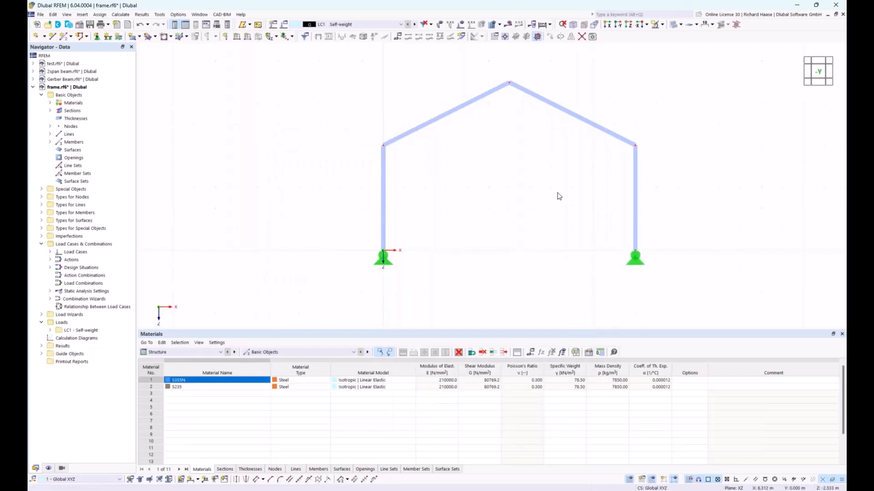
middle_click_drag(560, 203, 538, 218)
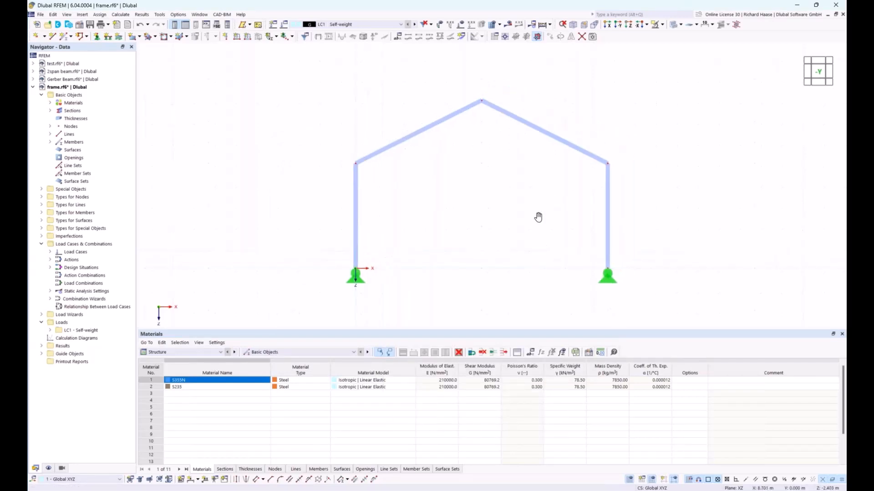
Draw a horizontal member of type Tension between the upper ends of the two columns as the tie rod
left_click(63, 37)
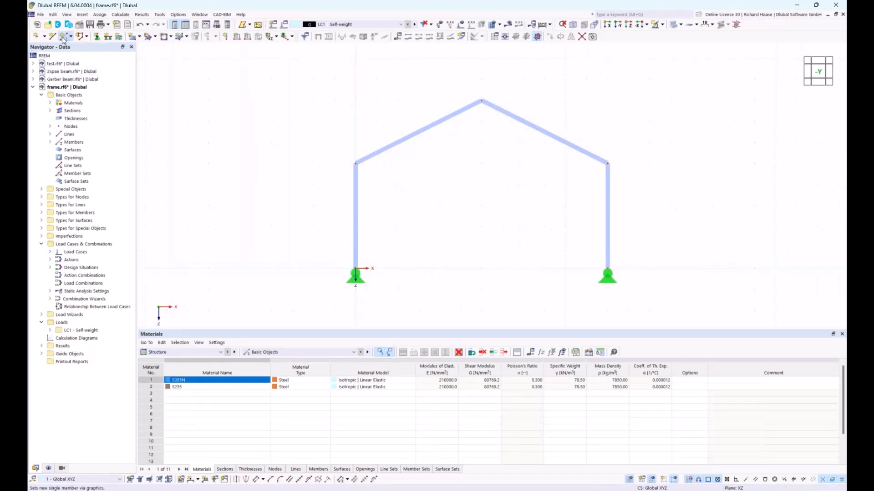
left_click(62, 38)
left_click(232, 195)
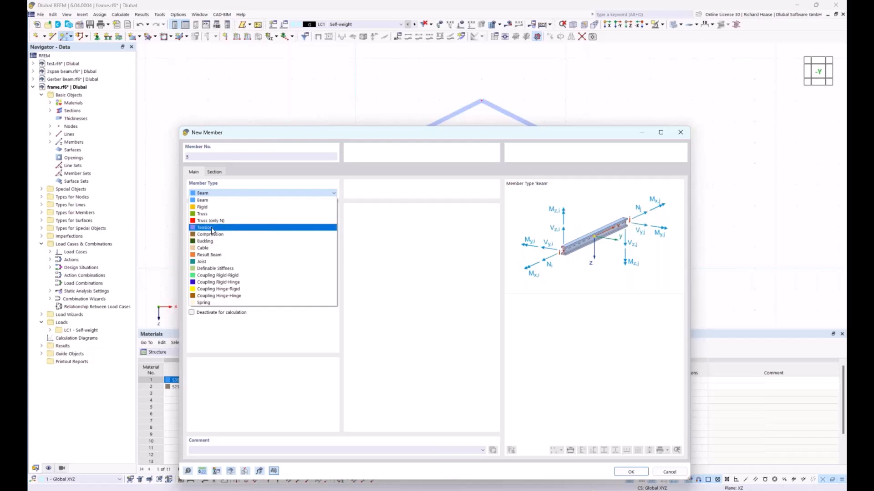
left_click(210, 232)
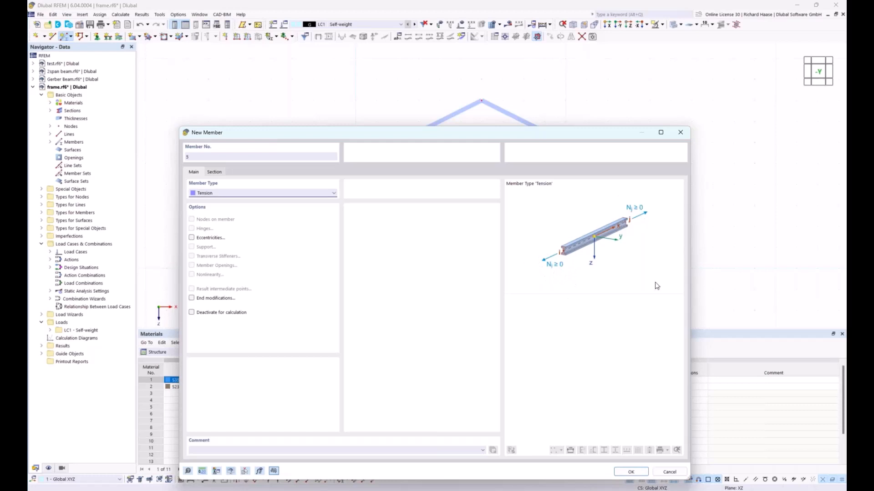
left_click(629, 472)
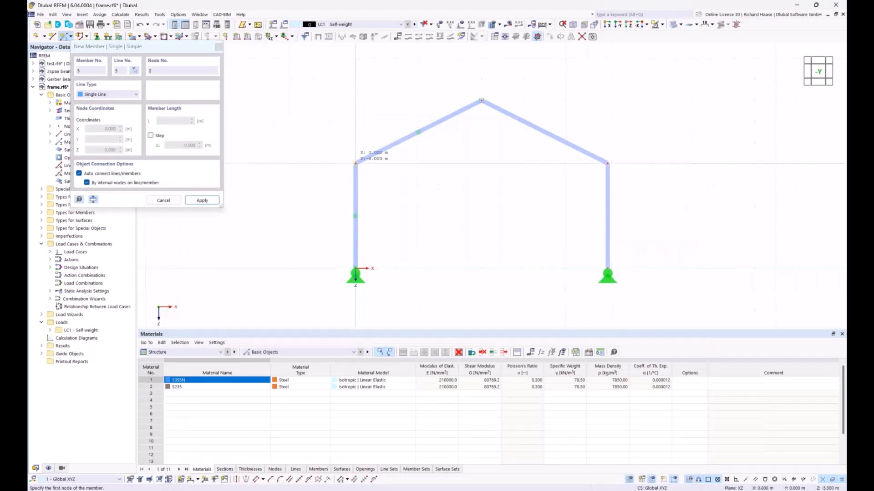
left_click(356, 163)
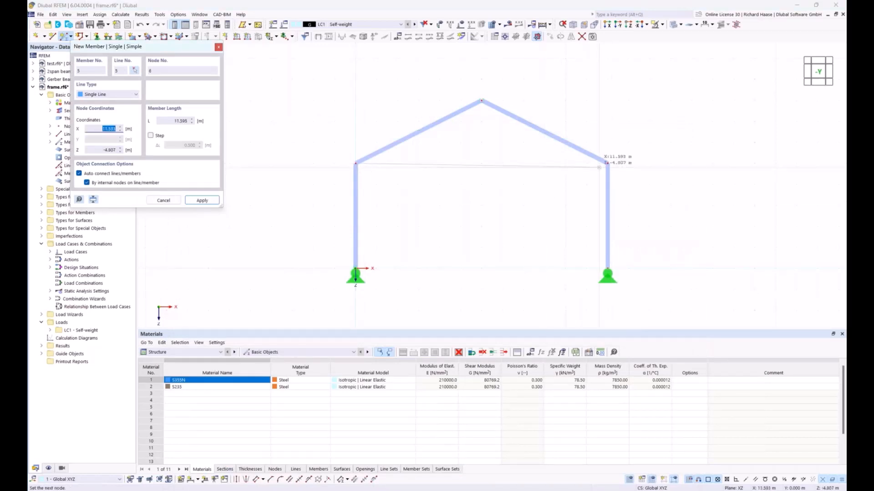
left_click(603, 165)
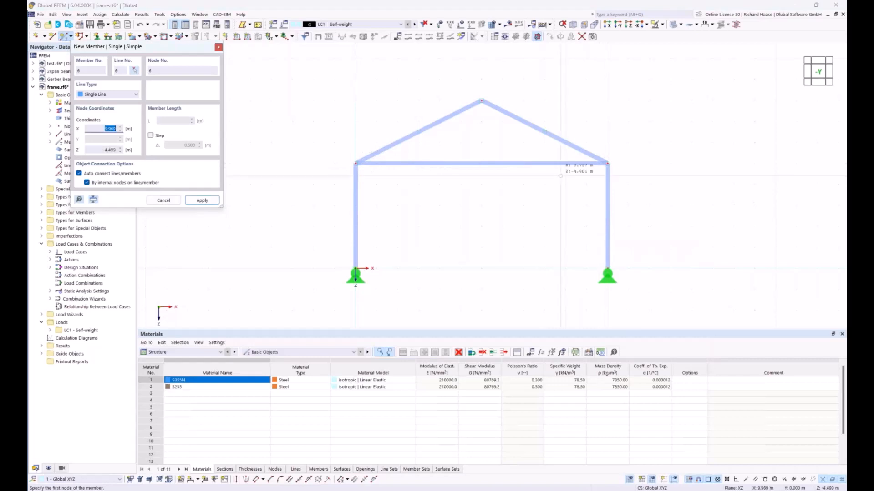
key("Escape")
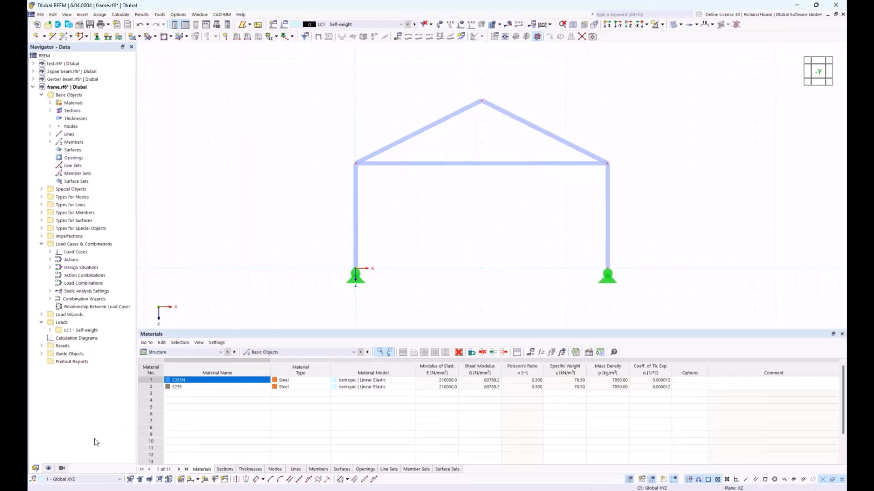
Isolate the generated visibilities by member type, first the Beam members and then the Tension member
left_click(62, 469)
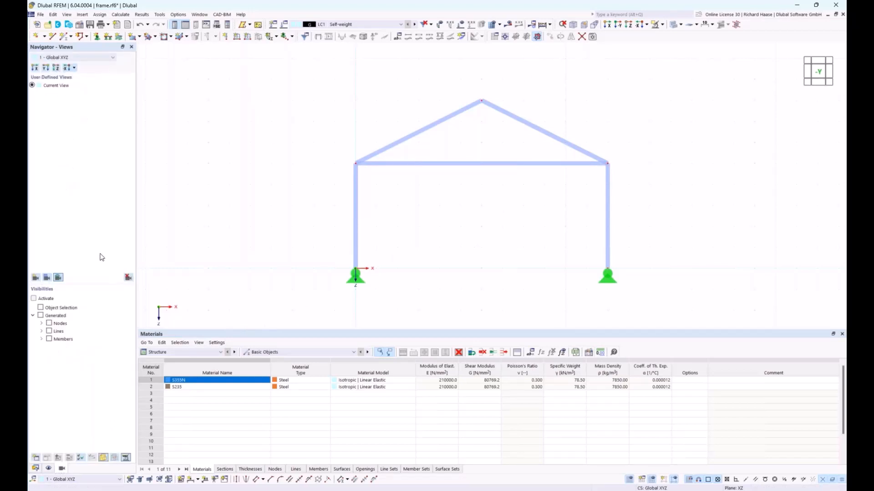
left_click(41, 339)
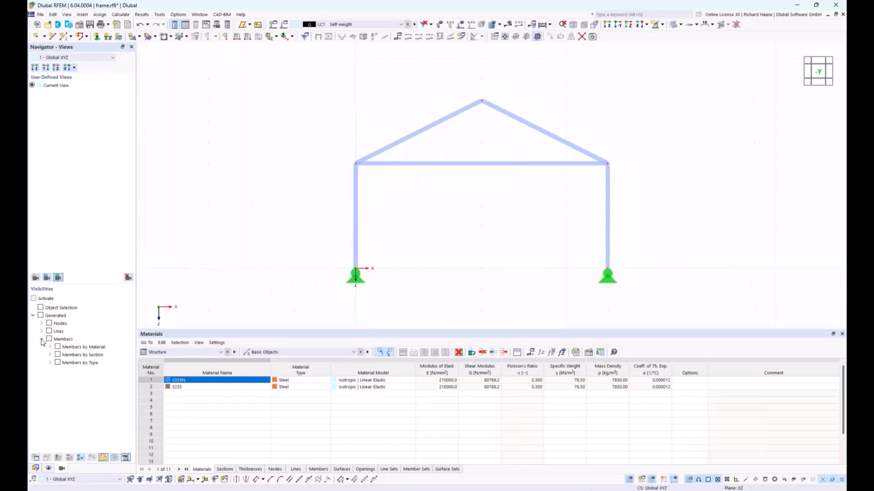
left_click(50, 363)
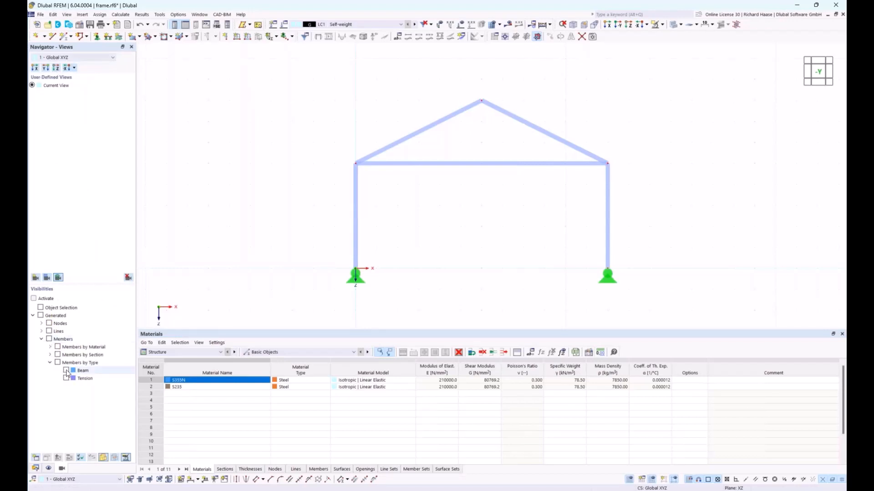
left_click(66, 370)
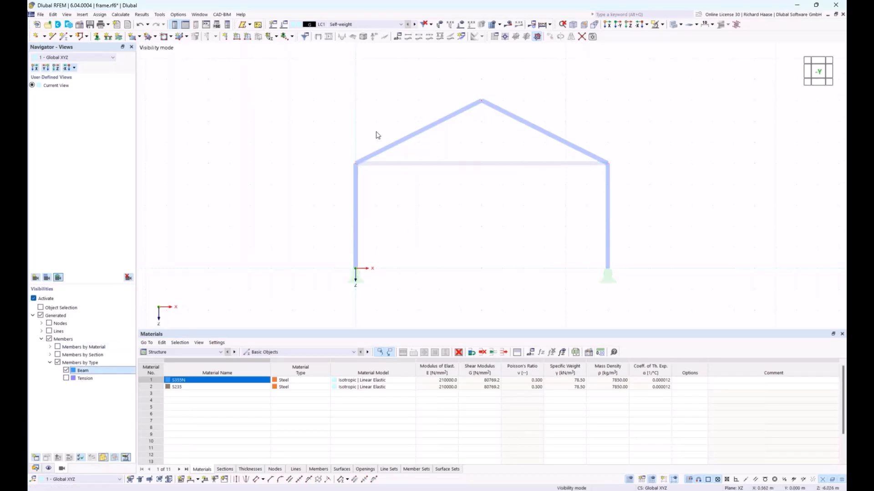
left_click(66, 371)
left_click(66, 379)
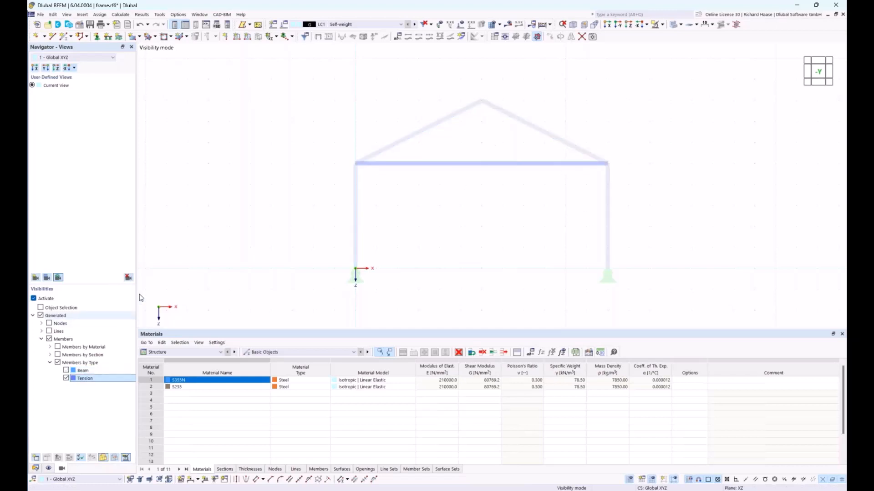
left_click(67, 379)
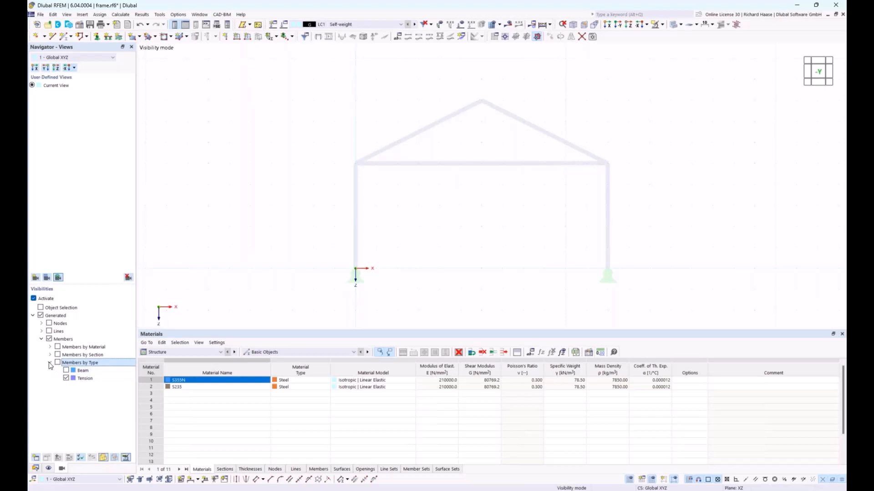
left_click(50, 363)
Set the rendered colors of members to follow the Member Type object property
left_click(48, 469)
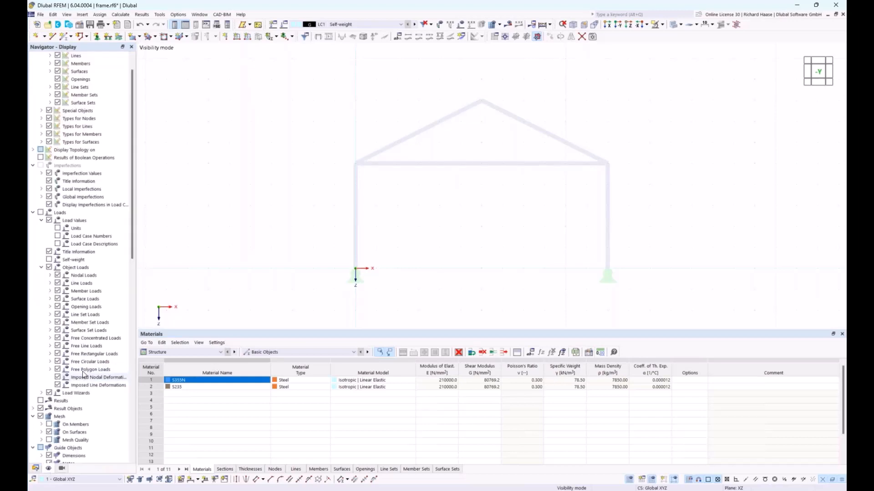
scroll(95, 364, "down", 5)
scroll(96, 363, "down", 10)
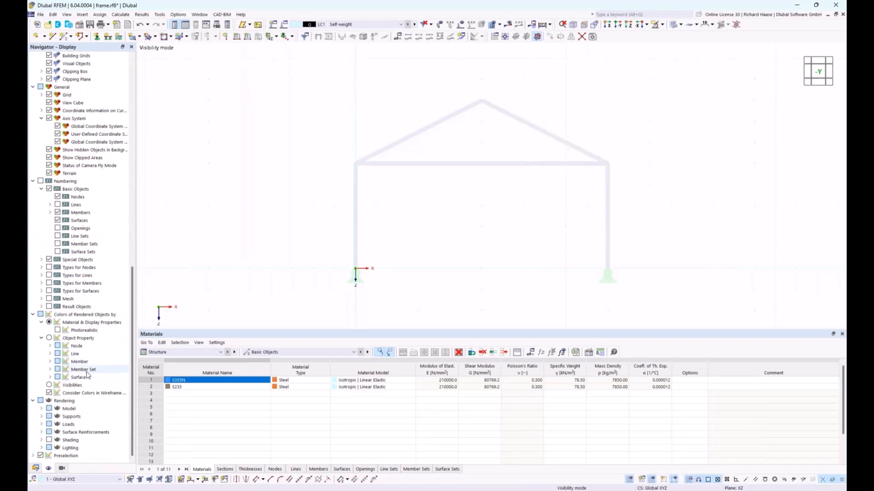
left_click(51, 362)
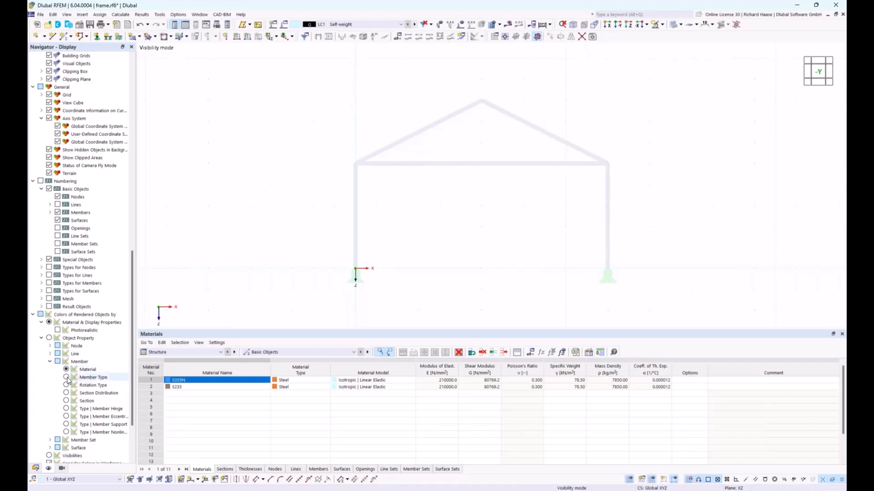
left_click(82, 378)
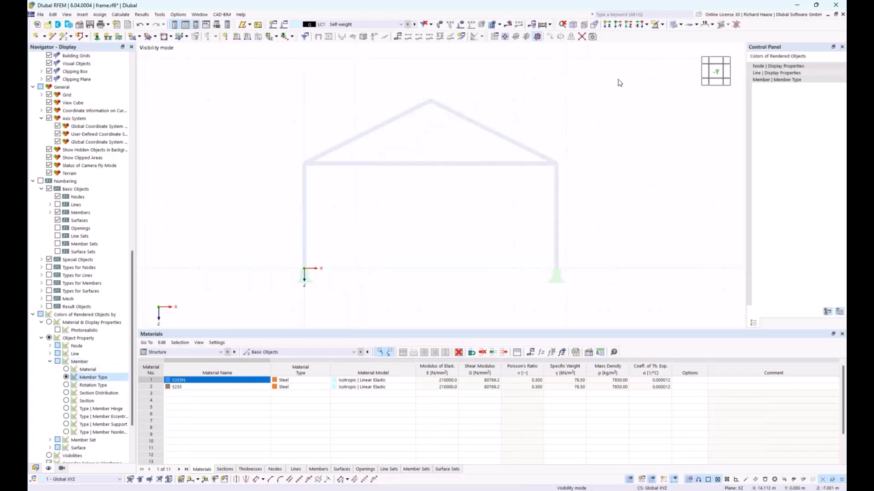
Cancel the visibility mode to show the whole frame again
left_click(663, 24)
left_click(662, 24)
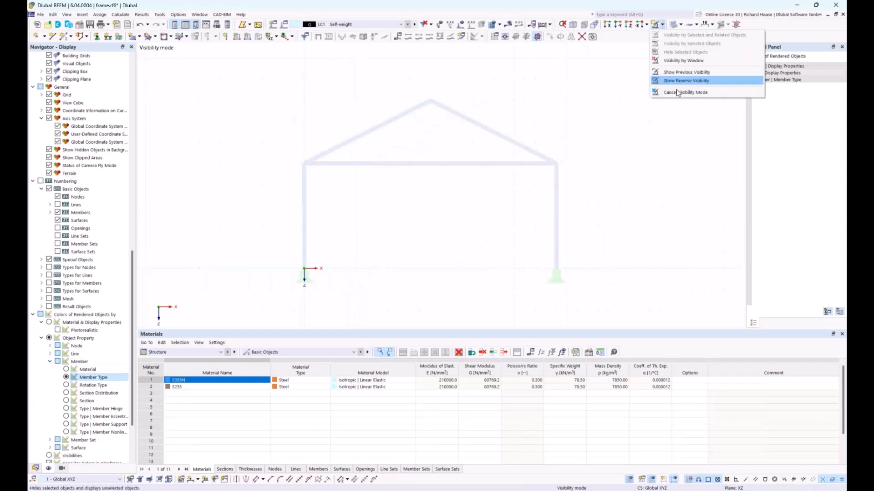
left_click(680, 93)
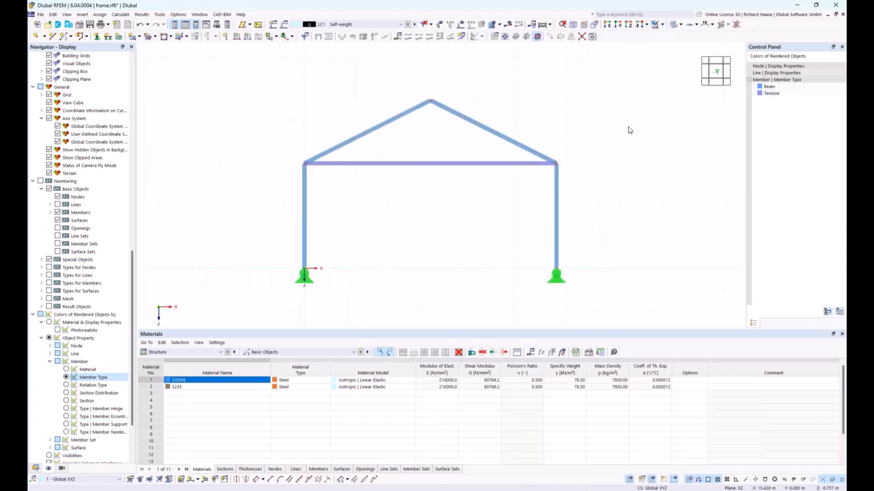
Change the display color of the Tension member type to yellow
left_click(759, 93)
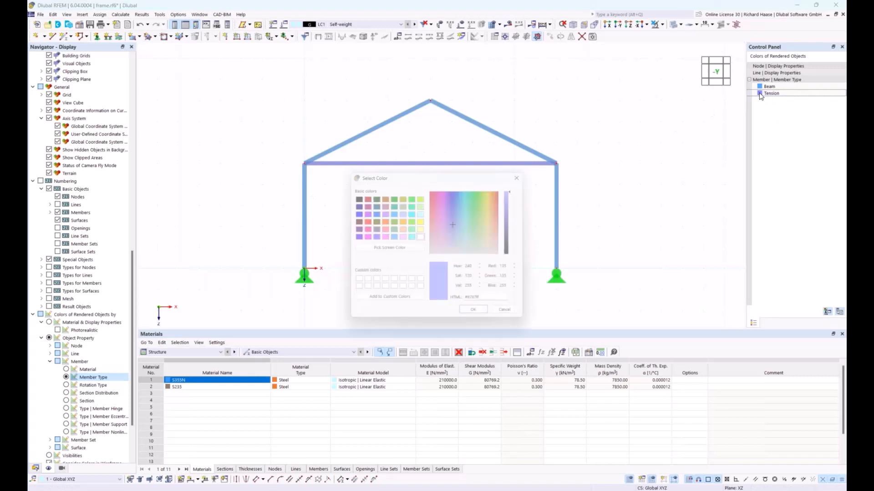
left_click(490, 200)
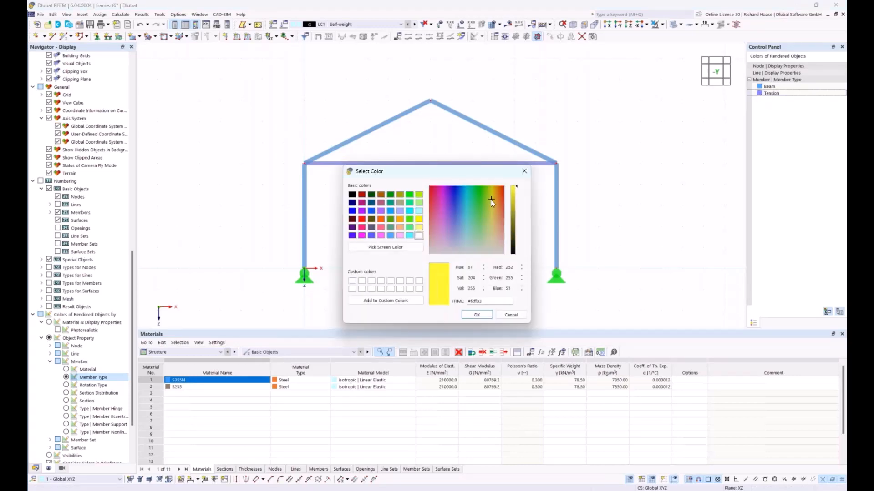
left_click(471, 315)
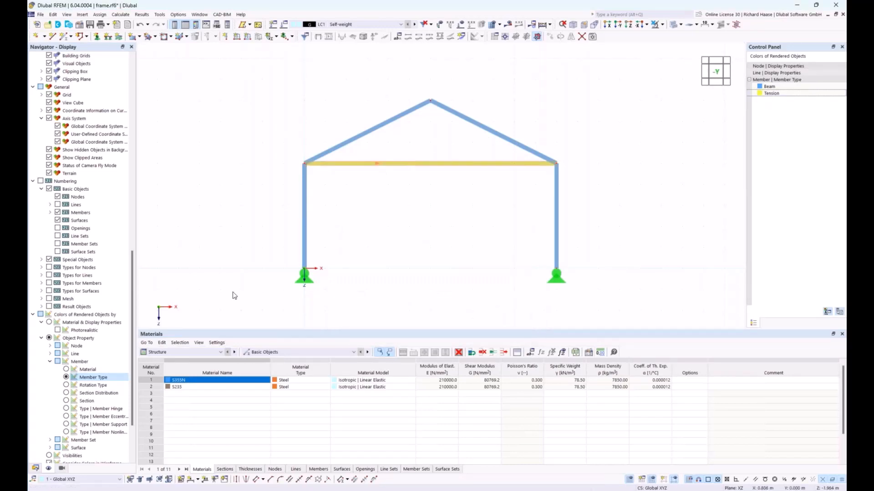
left_click(774, 87)
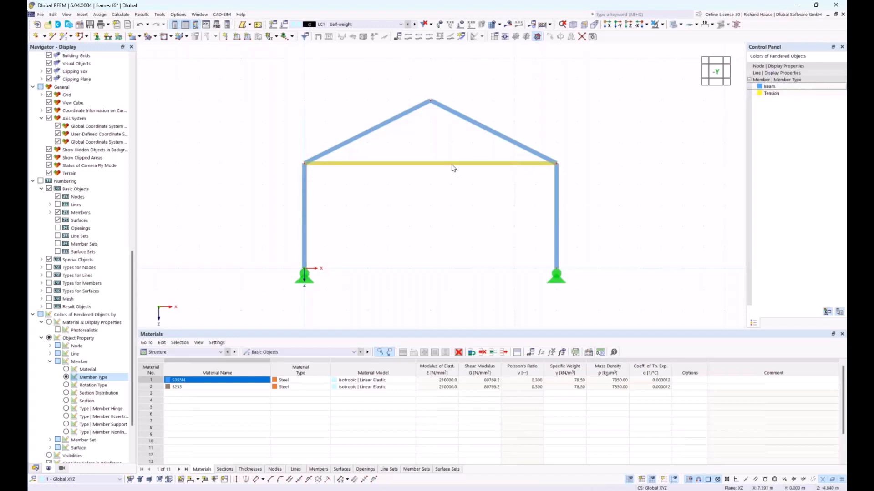
Display the frame as a wireframe model and fit it in the -Y view
left_click(680, 25)
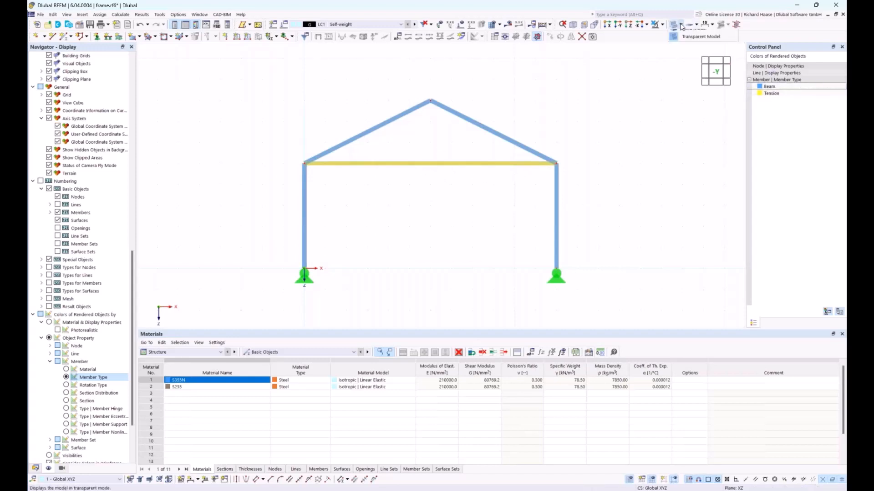
left_click(688, 36)
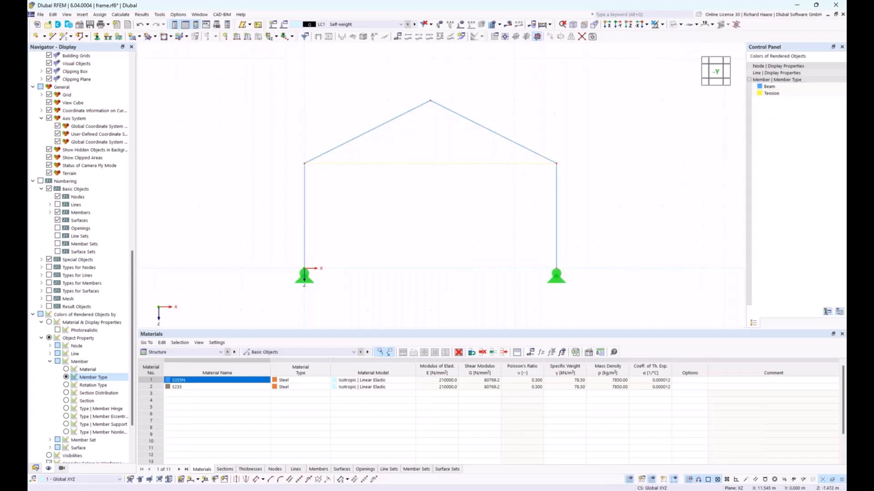
left_click(618, 25)
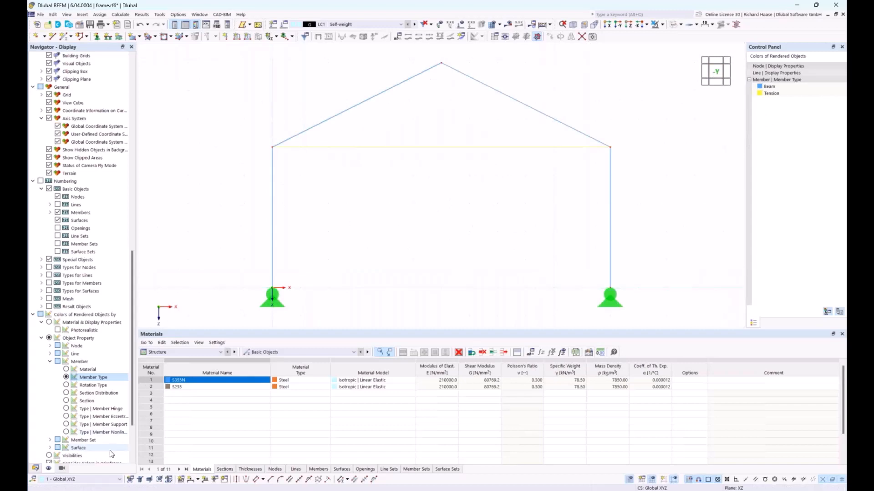
Show the model data tree in the navigator and select the LC1 - Self-weight load entry
left_click(35, 468)
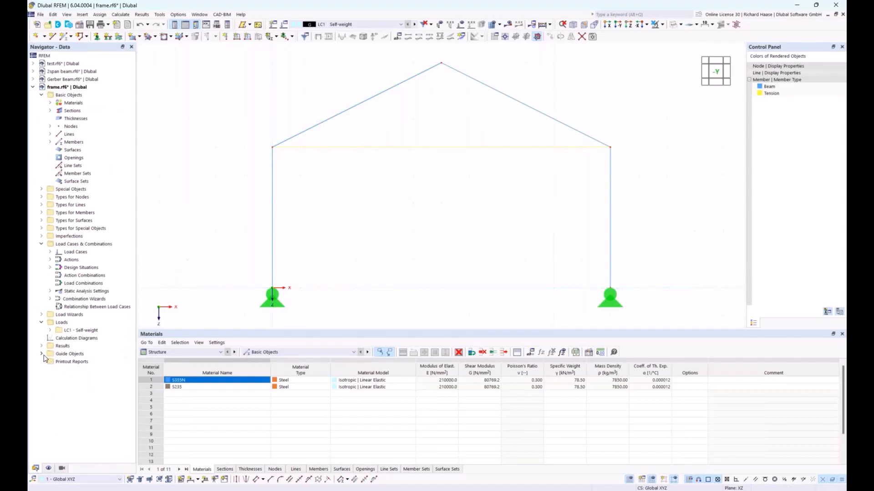
right_click(59, 324)
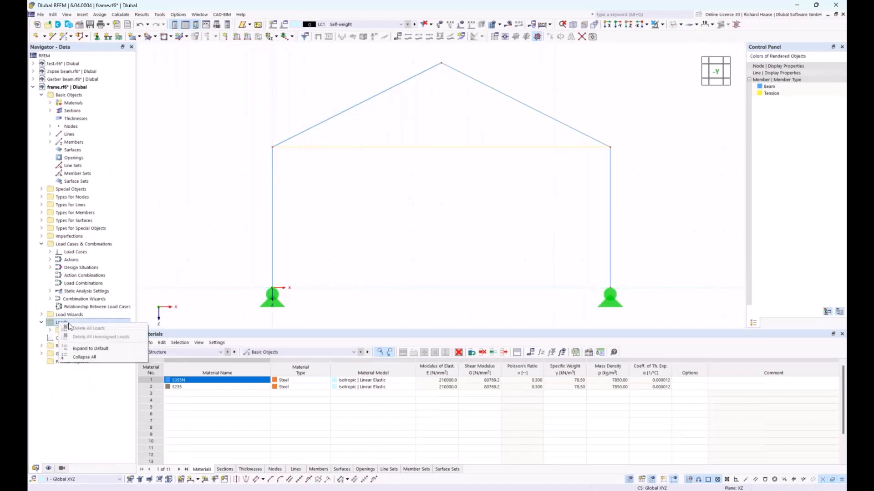
left_click(68, 322)
right_click(70, 329)
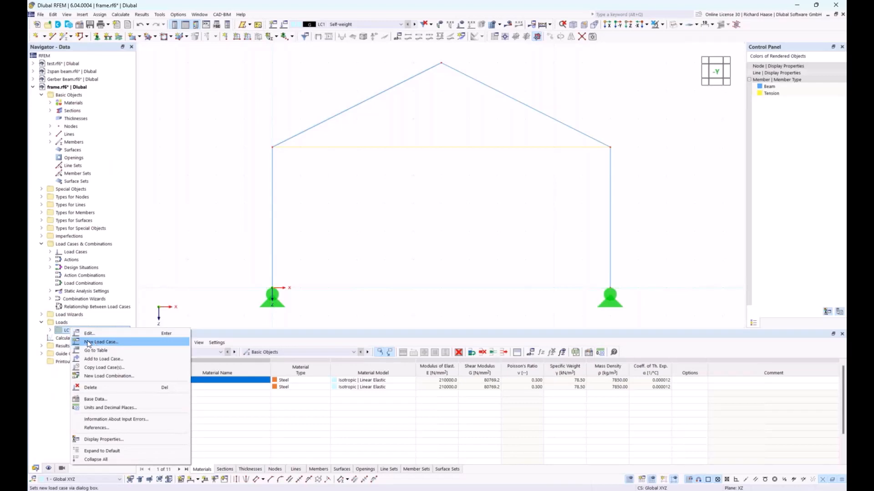
left_click(61, 330)
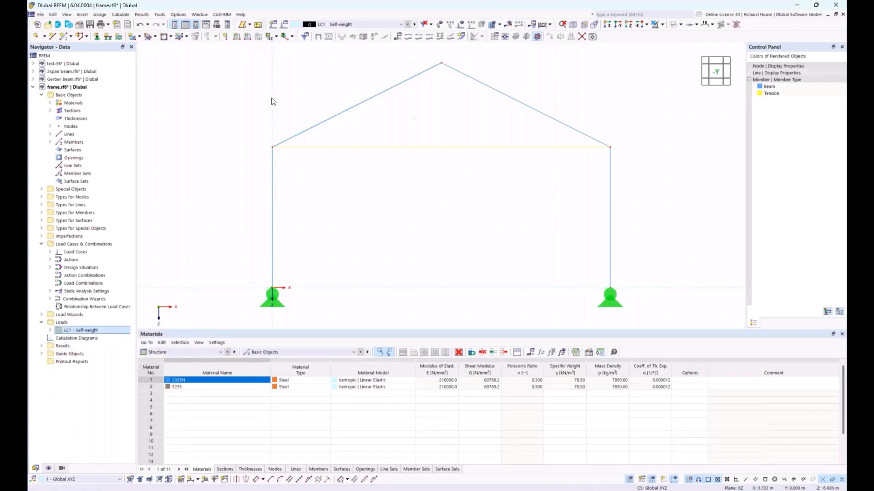
Add load case LC2 named Snow with the action category Snow/ice loads - H <= 1000 m
left_click(274, 26)
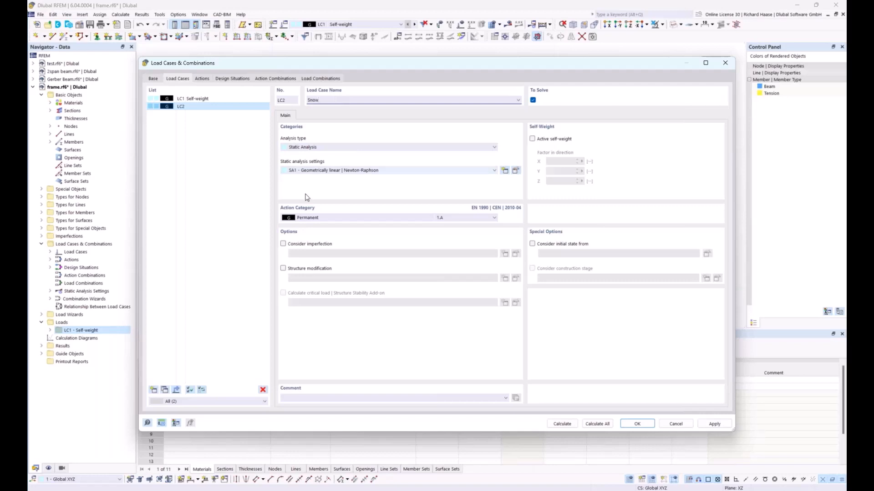
left_click(307, 218)
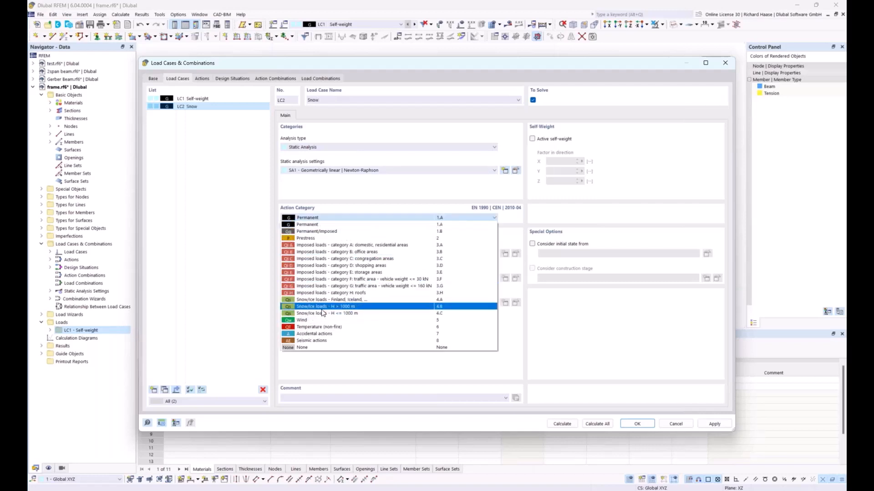
left_click(323, 314)
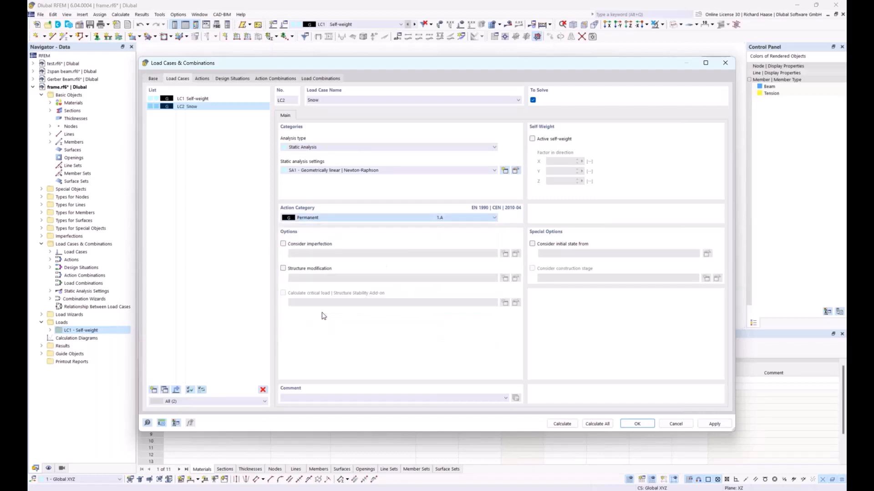
Add load case LC3 named Wind from left side with the action category Wind
left_click(154, 389)
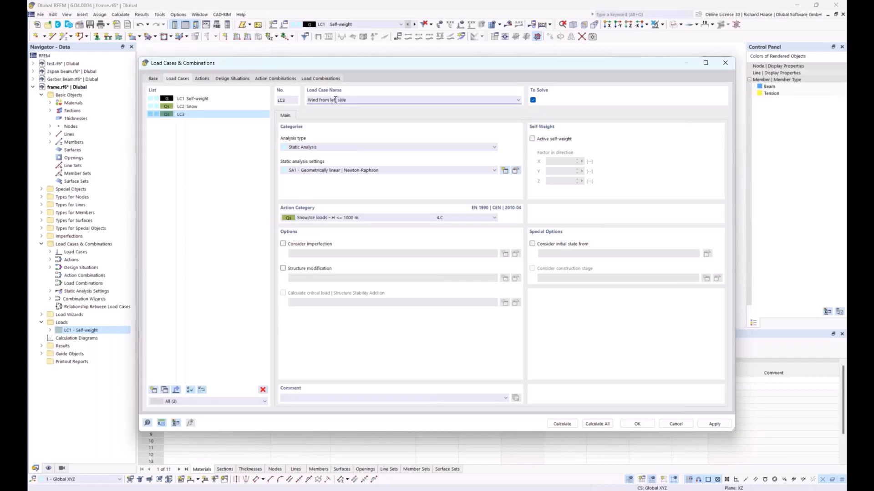
left_click(325, 218)
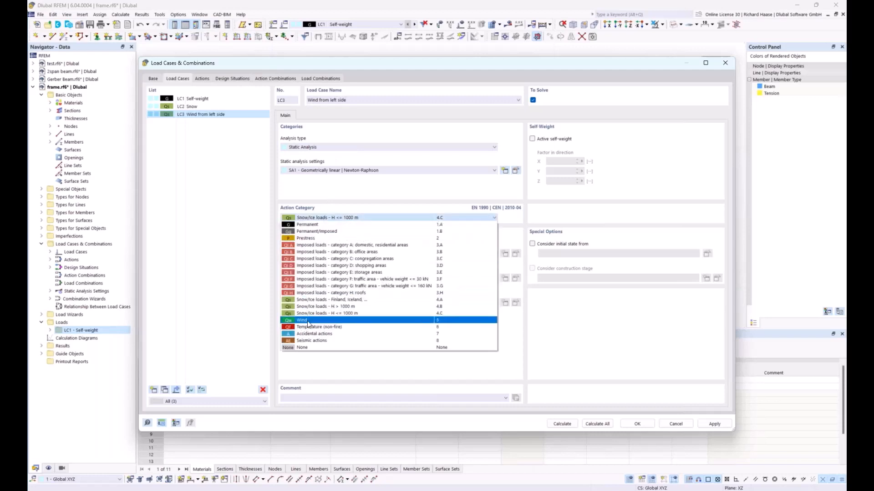
left_click(308, 320)
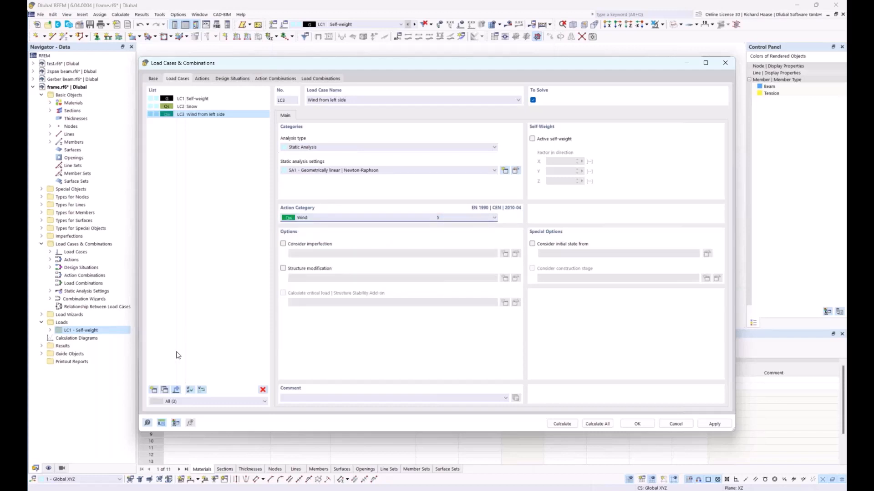
Add load case LC4 named Temp. with the action category Temperature (non-fire)
left_click(154, 390)
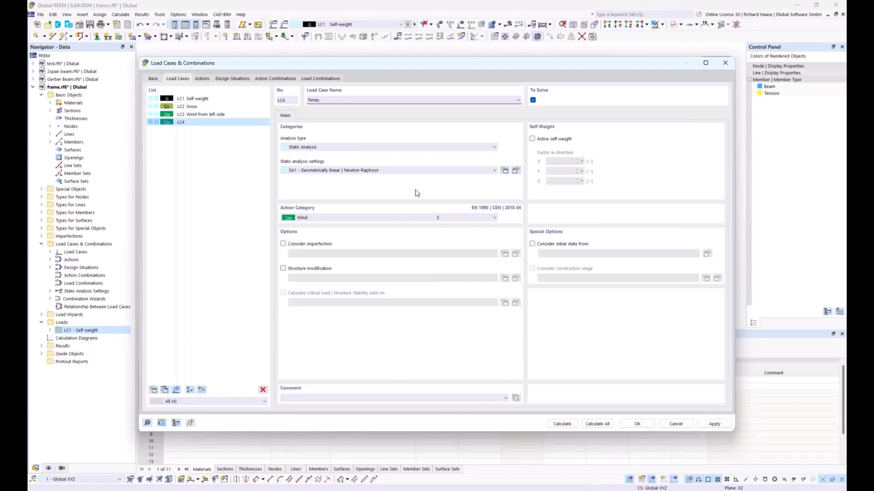
left_click(306, 218)
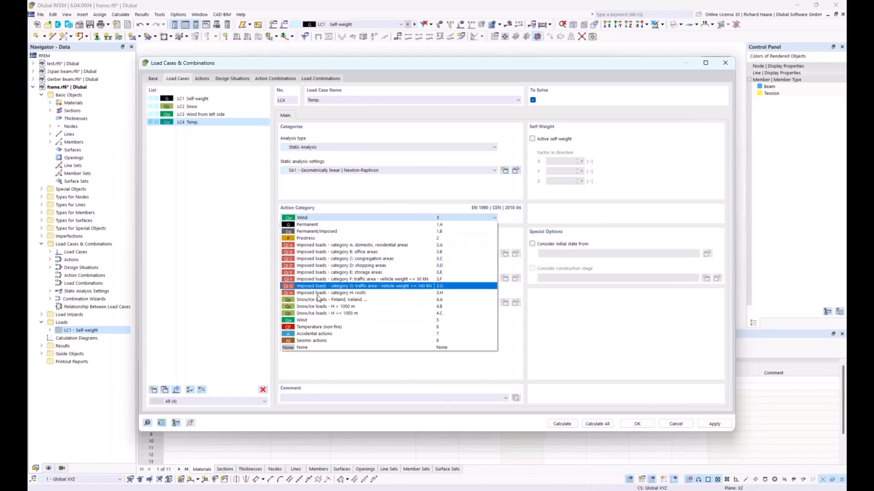
left_click(319, 327)
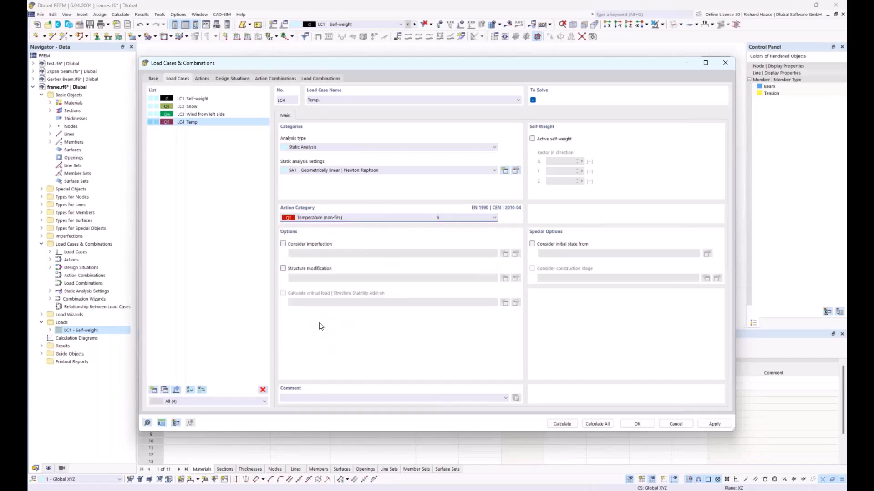
Examine the wind action's type and the design situations derived from the load cases
left_click(203, 79)
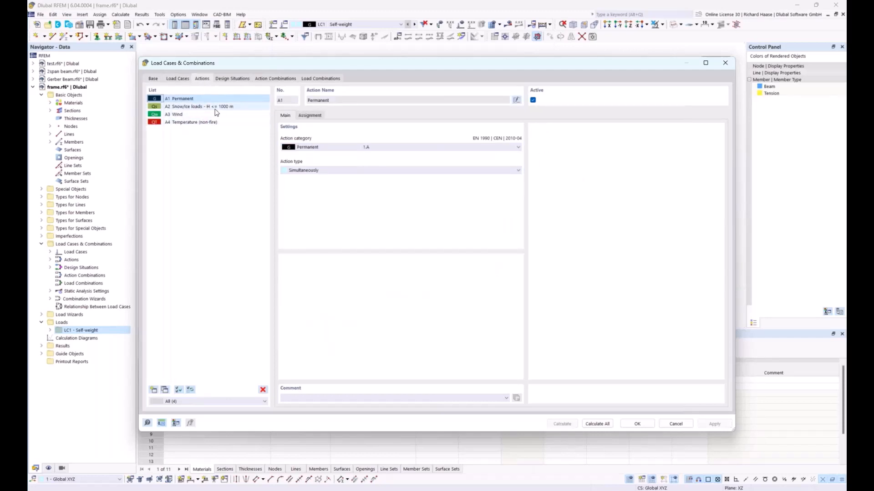
left_click(190, 117)
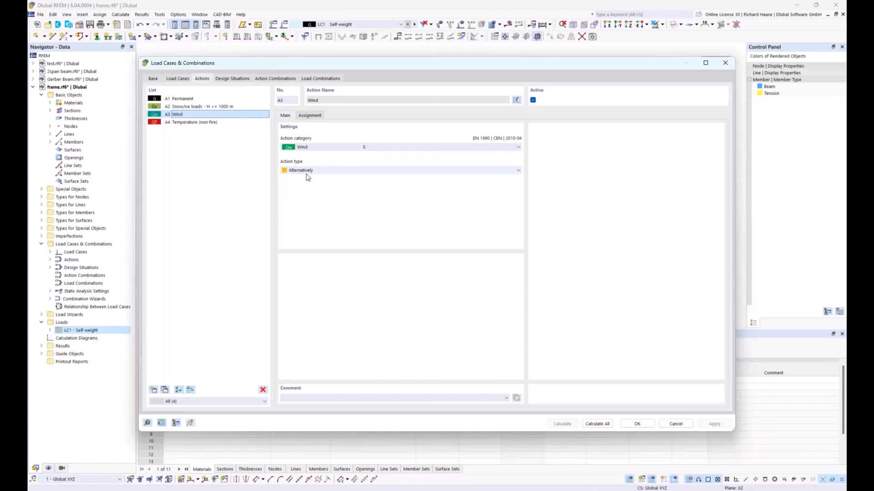
left_click(236, 80)
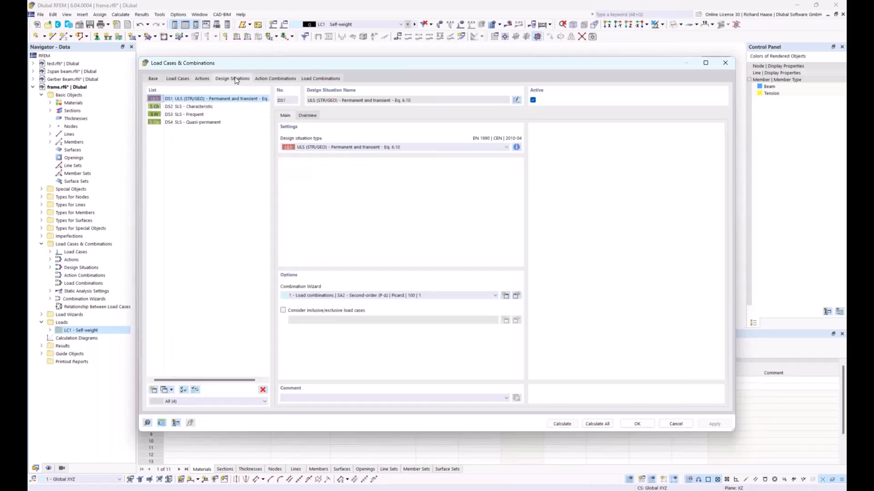
Examine the generated action combinations and the actions and factors assigned to AC4
left_click(271, 80)
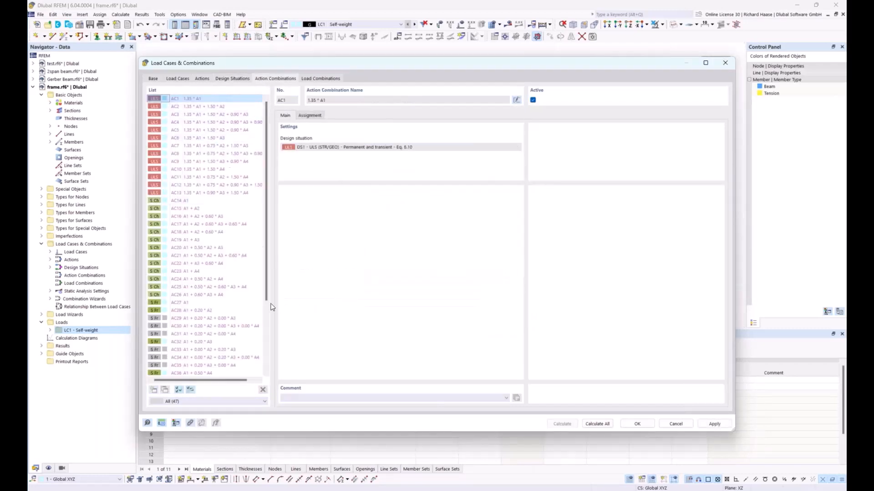
left_click_drag(239, 383, 248, 383)
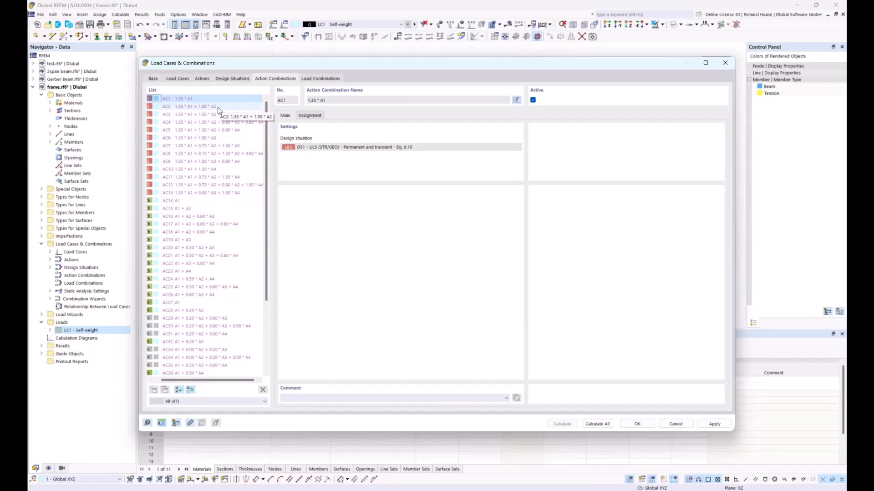
left_click(226, 121)
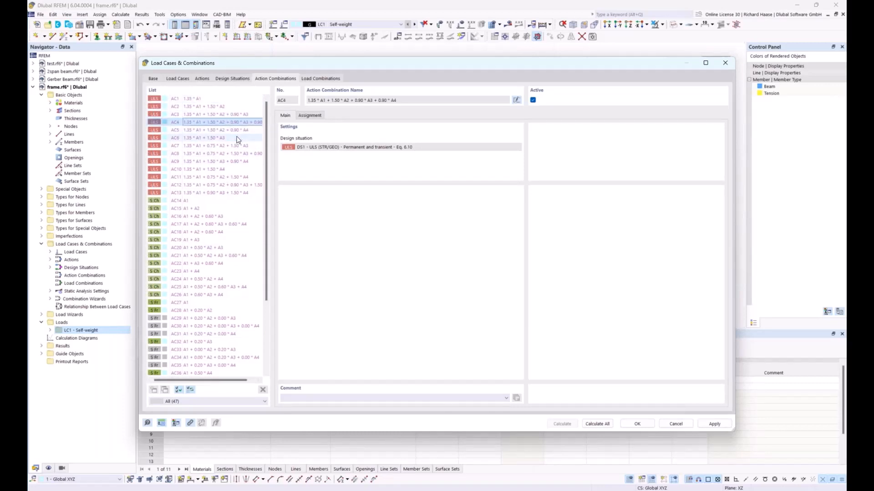
left_click_drag(231, 380, 238, 381)
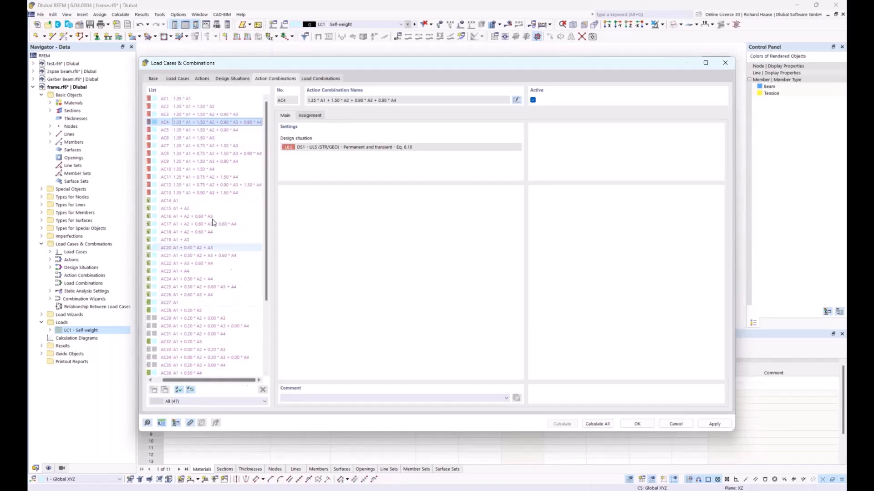
left_click(312, 116)
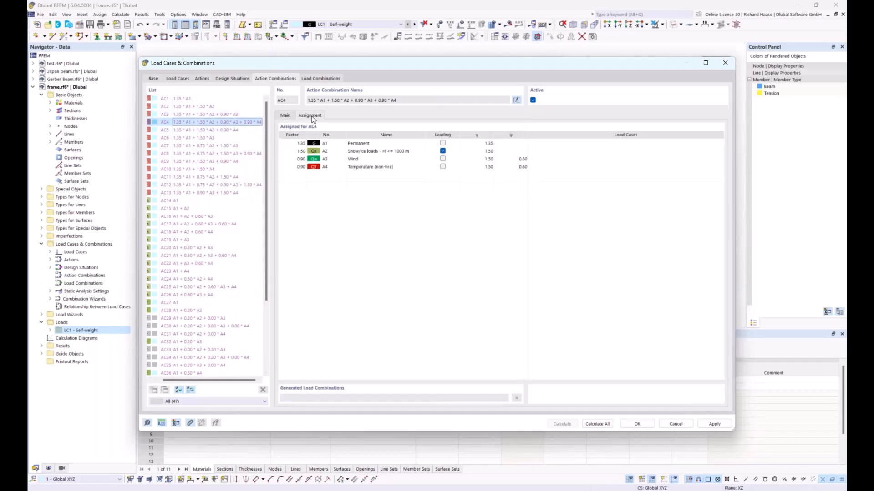
left_click(509, 137)
Compare the leading actions and factors assigned to the ULS action combinations, including AC9 and AC11
left_click(203, 106)
key("Down")
key("Down")
key("Down")
key("Down")
key("Down")
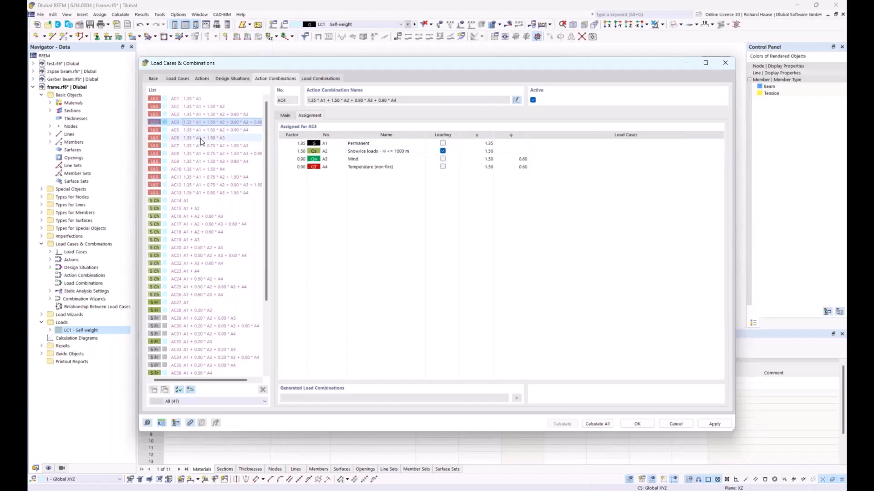
left_click(206, 161)
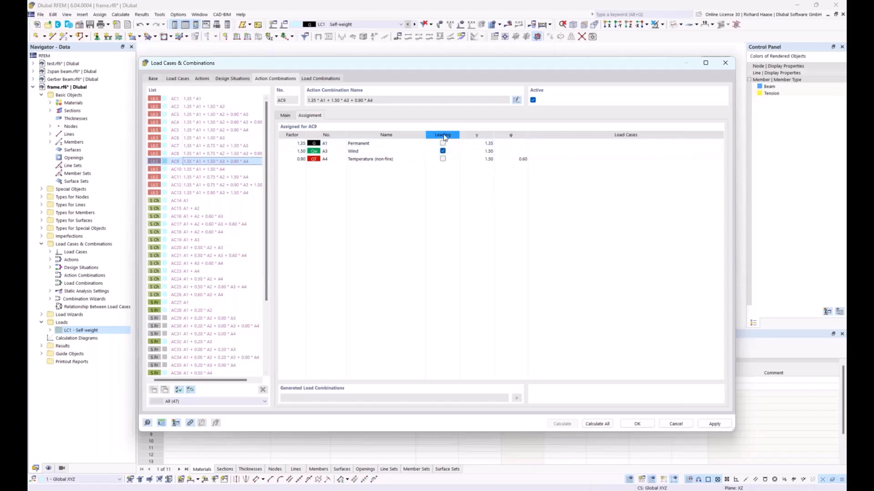
left_click(205, 169)
left_click(204, 177)
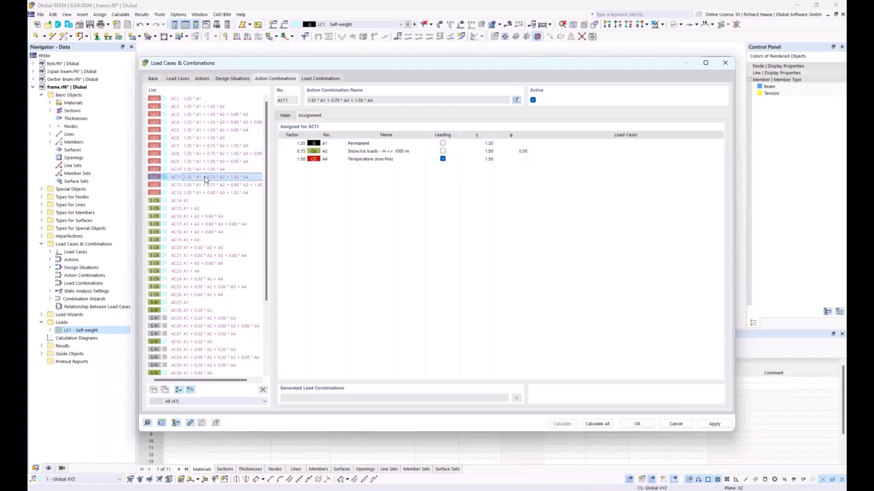
Examine the generated load combinations and close the load cases dialog without applying
left_click(313, 79)
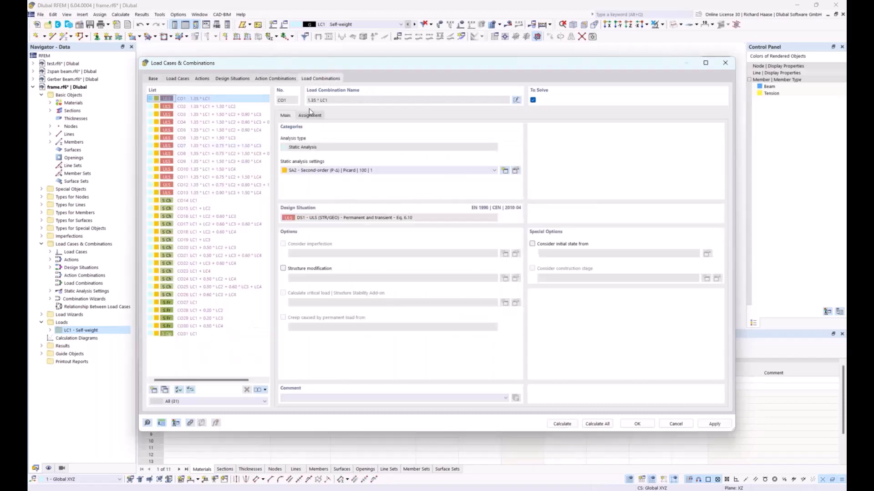
left_click(725, 64)
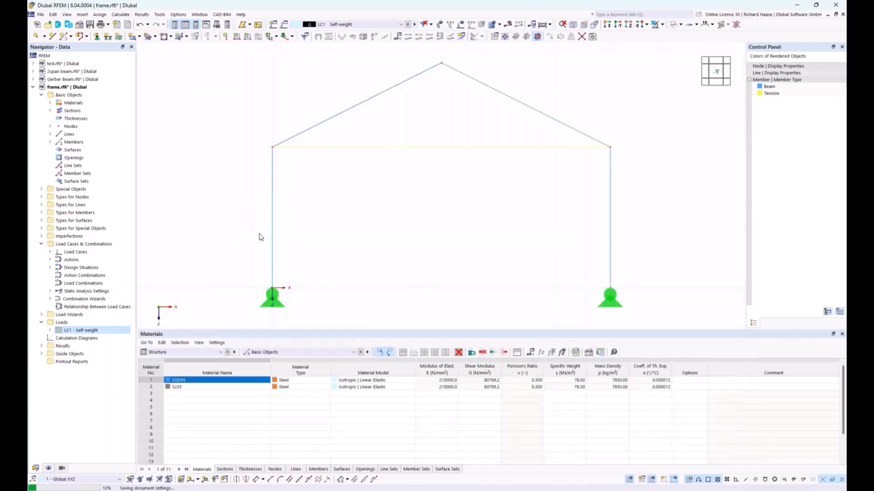
Add load case LC2 named snow with the action category Snow/ice loads - H > 1000 m
left_click(81, 331)
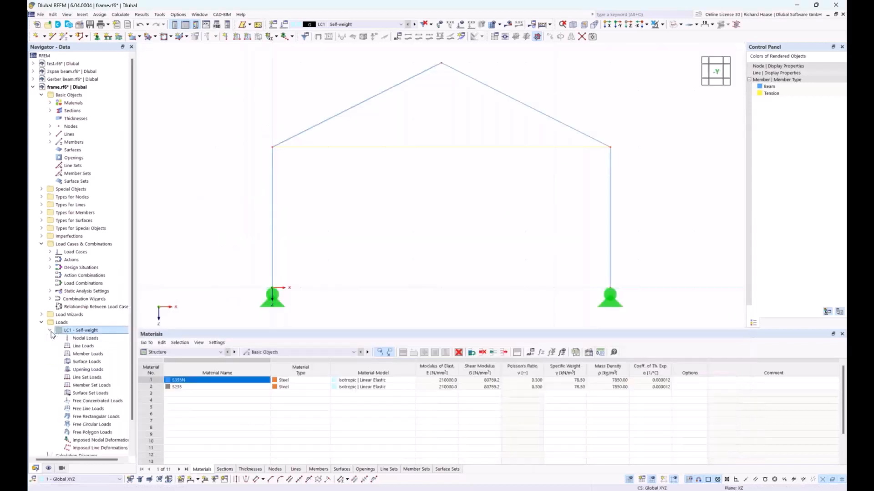
left_click(274, 27)
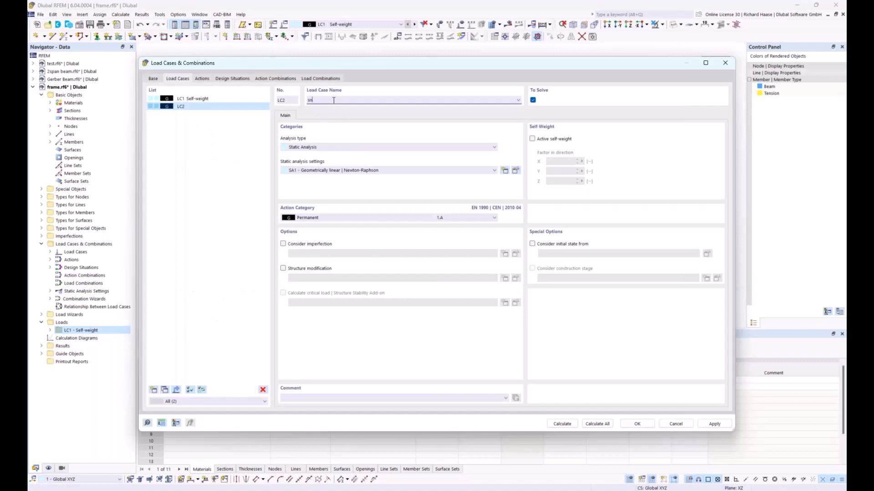
left_click(327, 217)
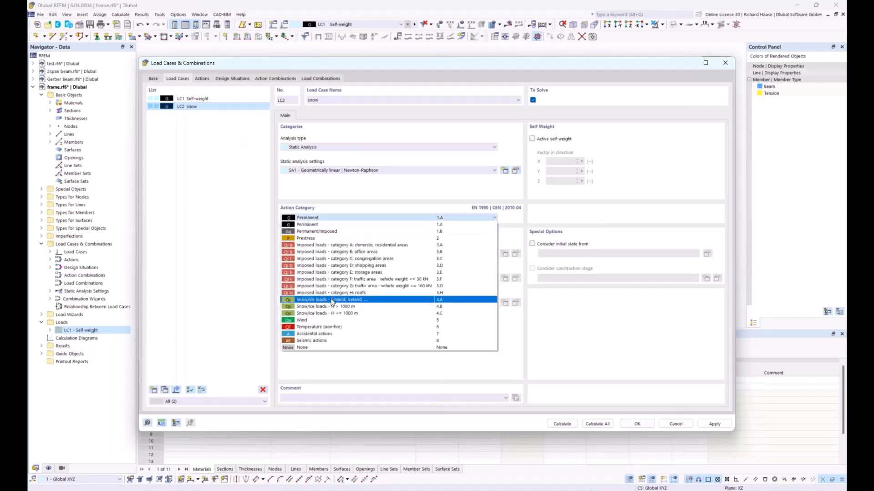
left_click(330, 309)
Add load case LC3 named wind with the action category Wind
left_click(154, 390)
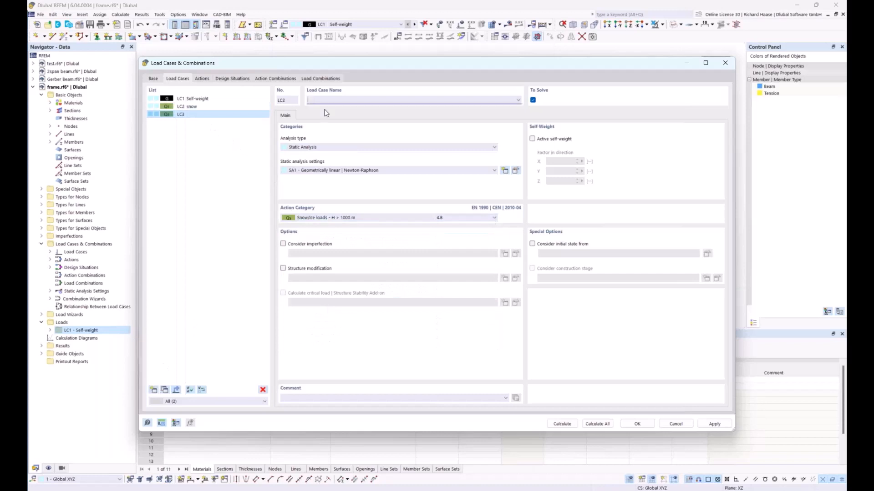
left_click(330, 99)
type("wind")
left_click(329, 217)
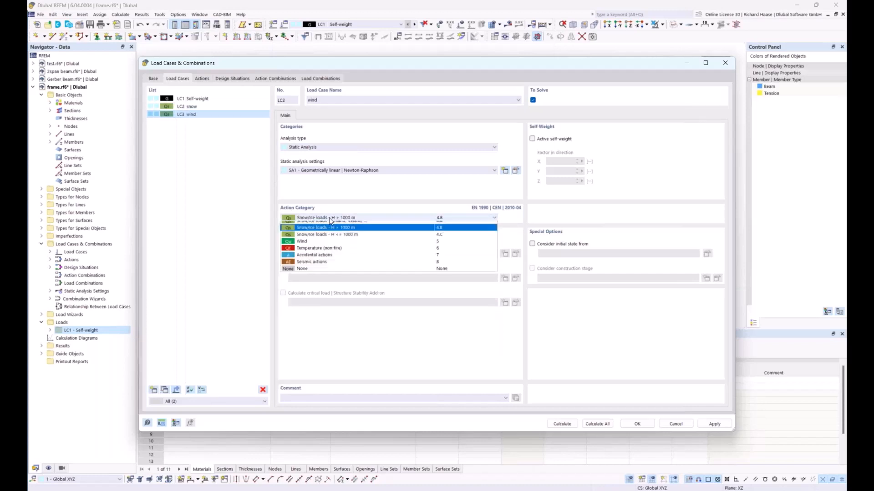
left_click(314, 320)
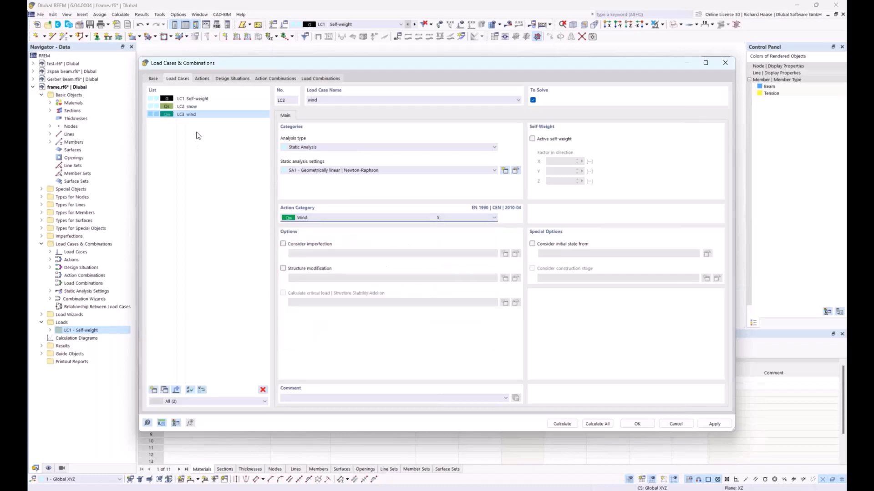
Add load case LC4 named temp with the action category Temperature (non-fire) and accept the load cases
left_click(164, 390)
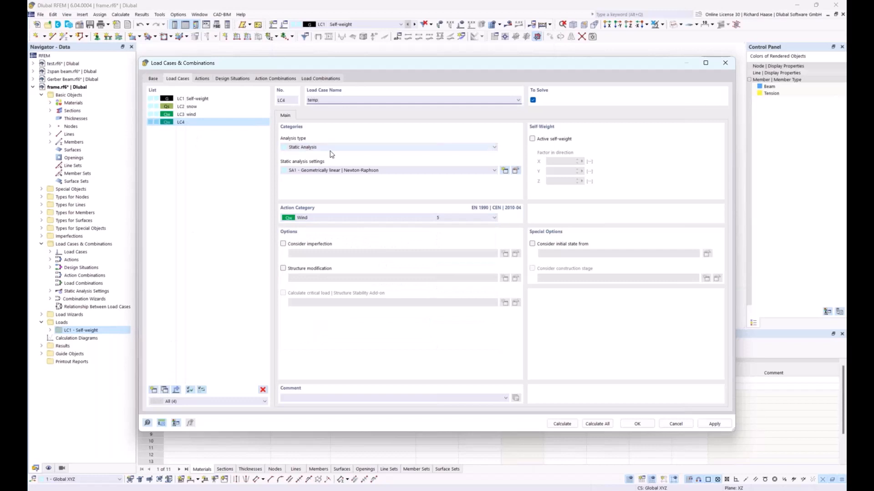
left_click(304, 218)
left_click(321, 334)
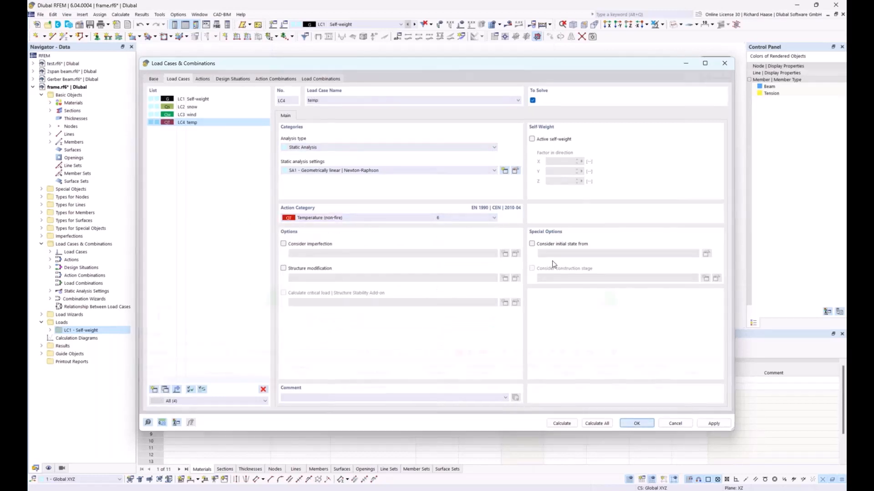
key("Return")
Start a new member load in LC2 snow, directed globally in Z on projected length
left_click(50, 339)
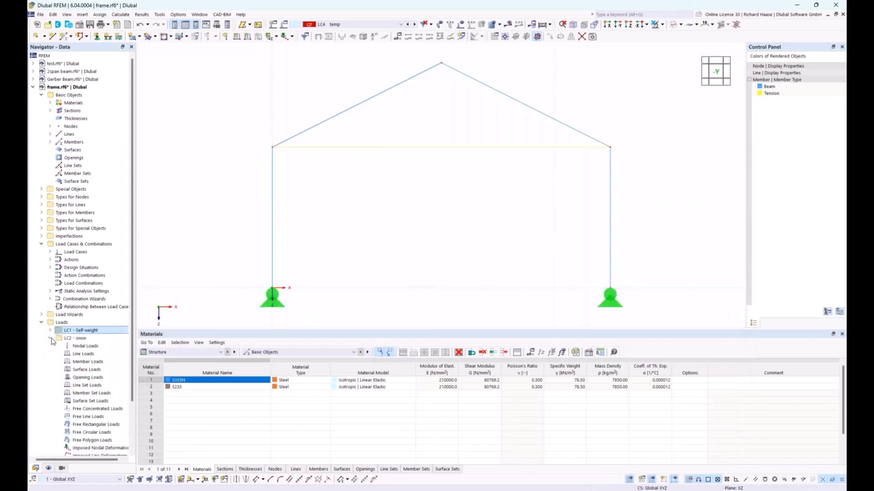
right_click(92, 363)
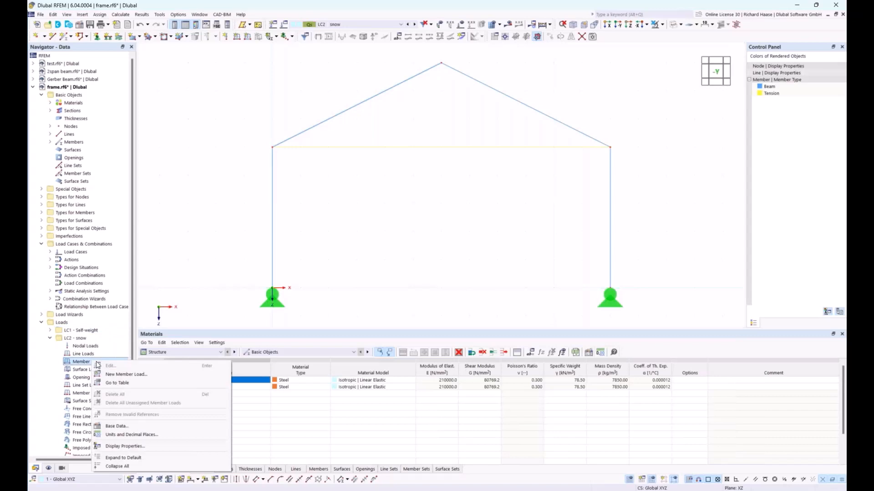
left_click(123, 376)
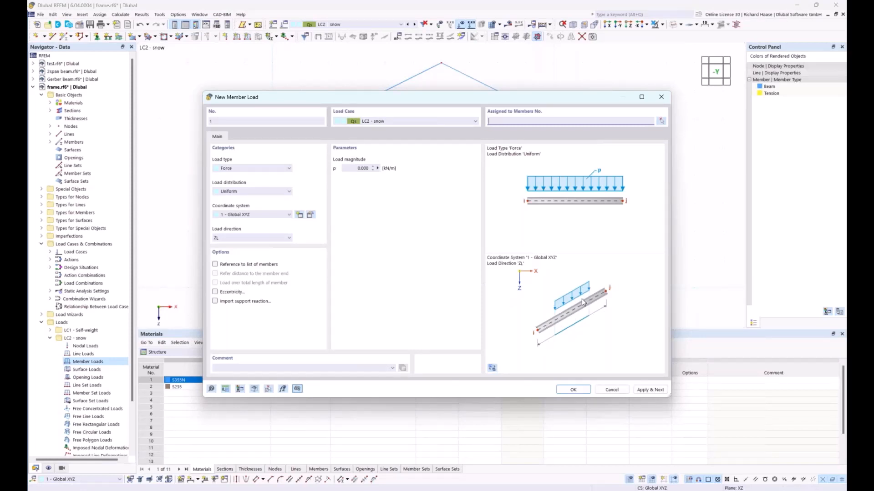
left_click(231, 236)
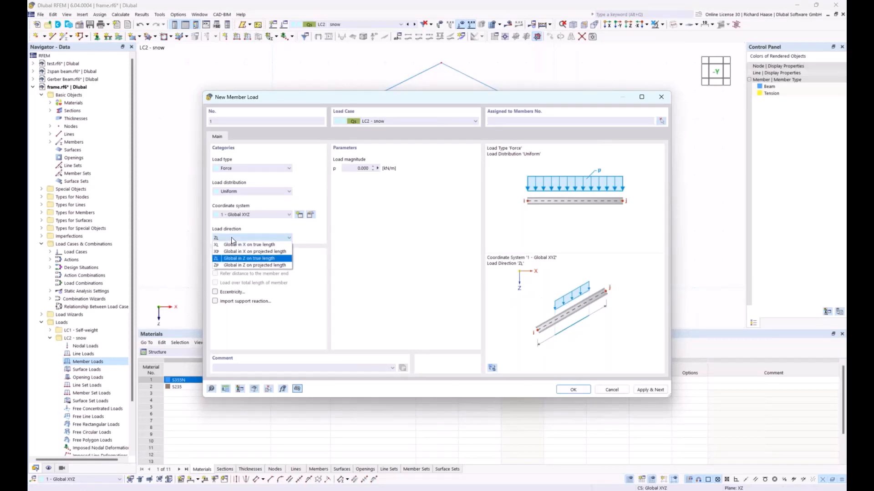
left_click(252, 266)
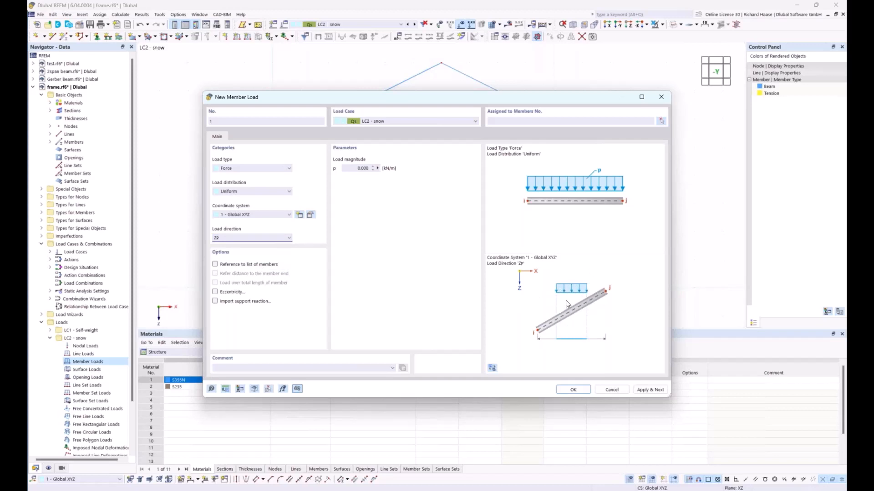
Assign the snow load to both rafters, set its magnitude to 1 kN/m and accept it
left_click(661, 122)
left_click(394, 90)
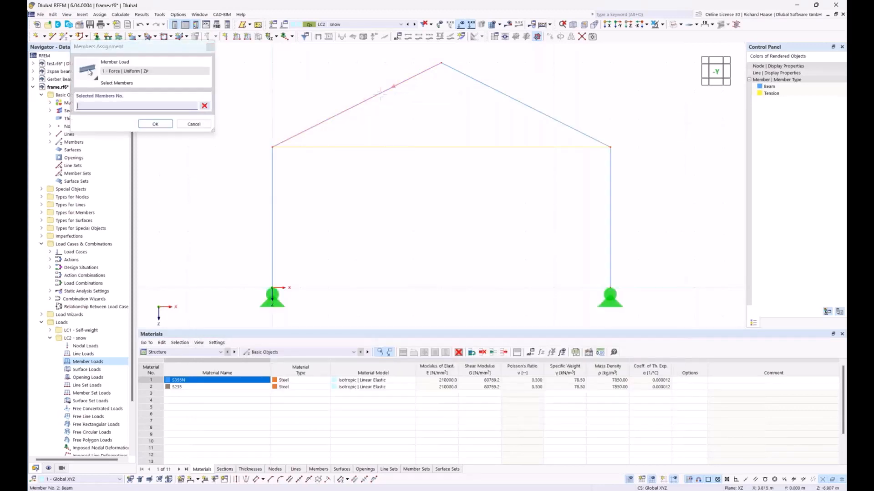
left_click(523, 103)
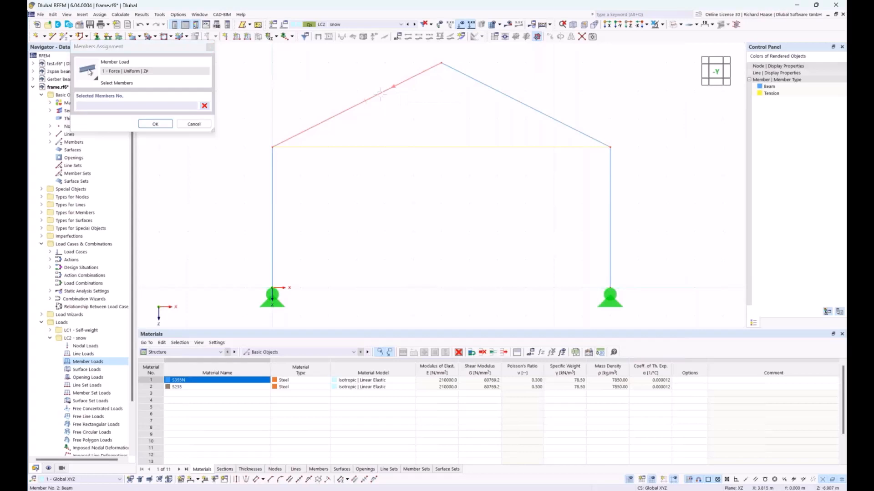
left_click(155, 125)
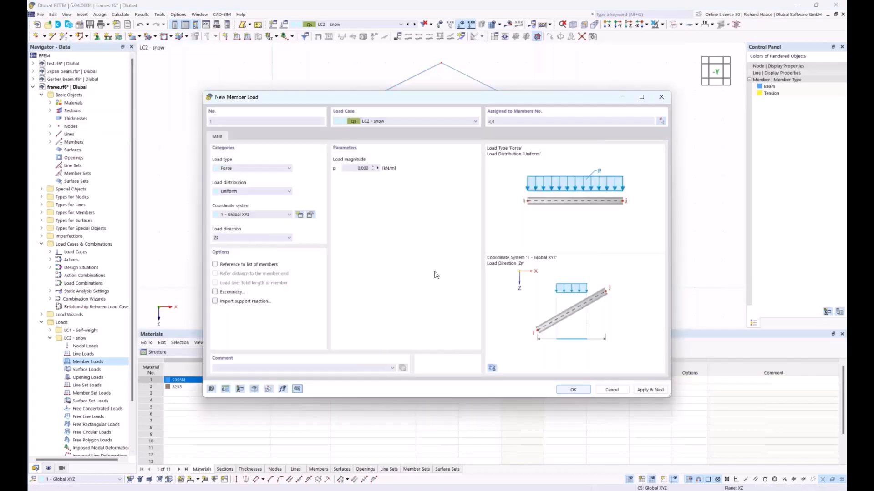
left_click_drag(353, 167, 401, 171)
type("1")
key("Tab")
key("Return")
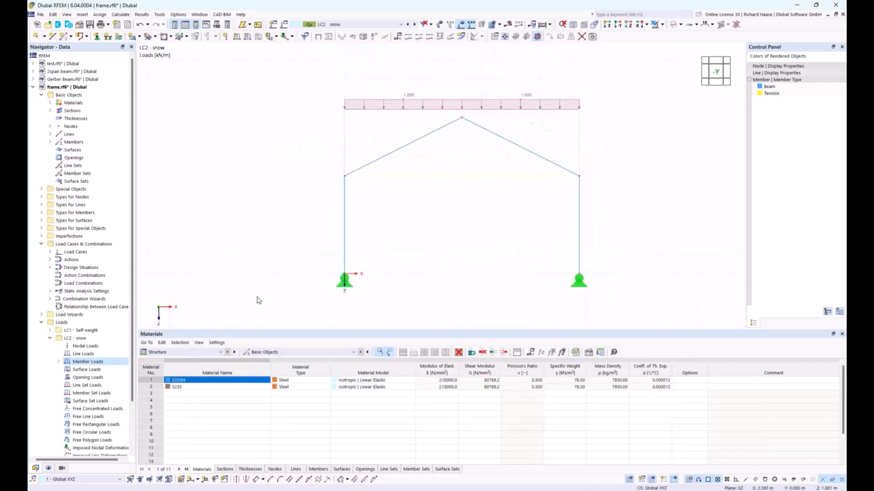
Start a new member load in LC3 wind using the Local xyz coordinate system
left_click(50, 338)
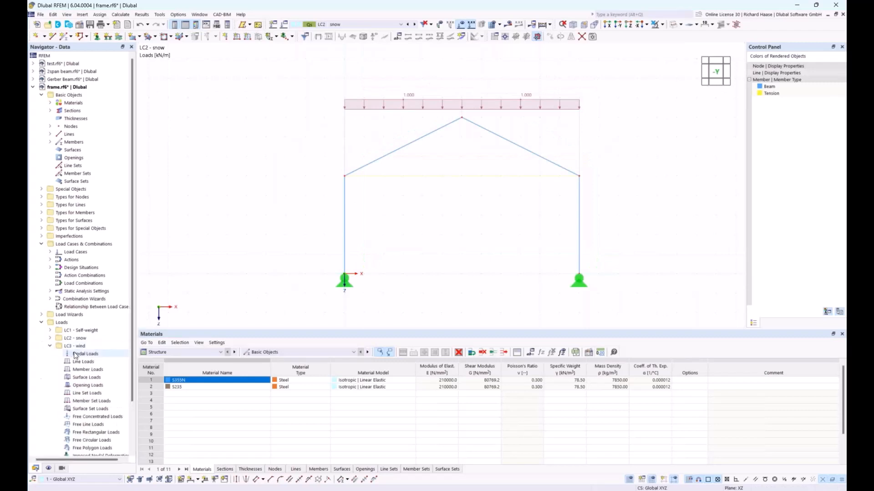
right_click(85, 370)
left_click(114, 382)
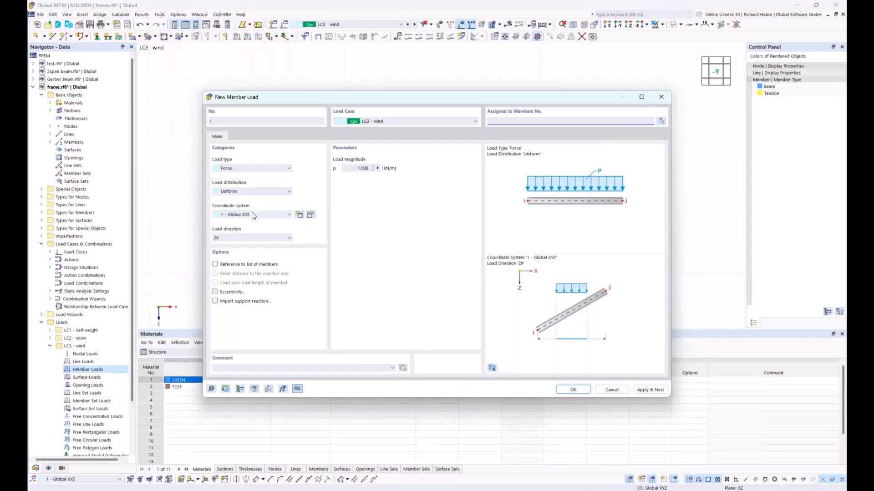
left_click(235, 215)
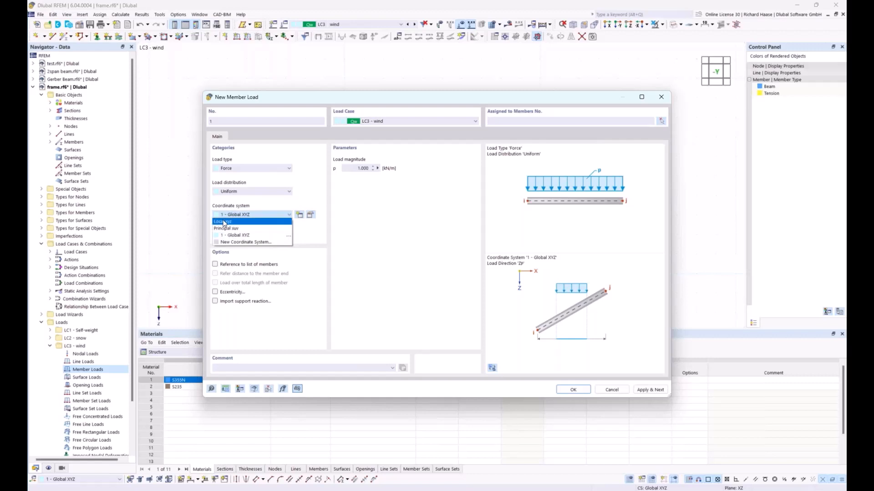
left_click(223, 222)
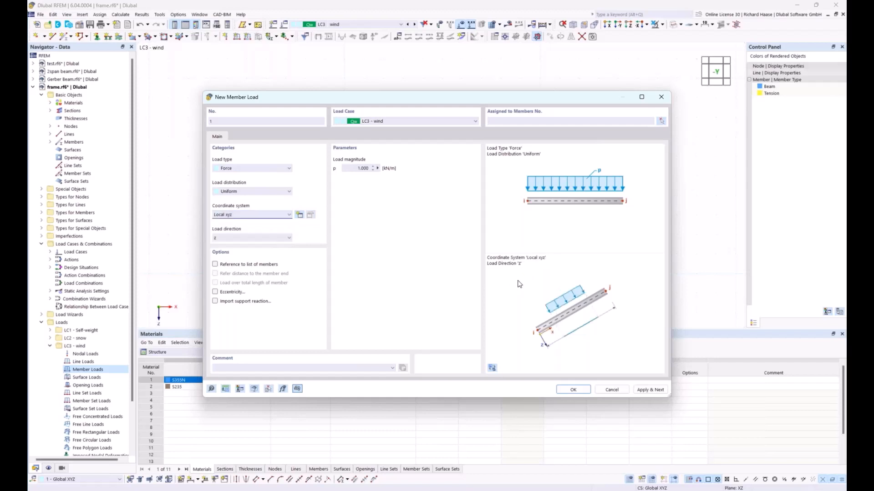
Assign the uniform 1.000 kN/m wind load to both columns and both rafters and accept it
left_click(661, 122)
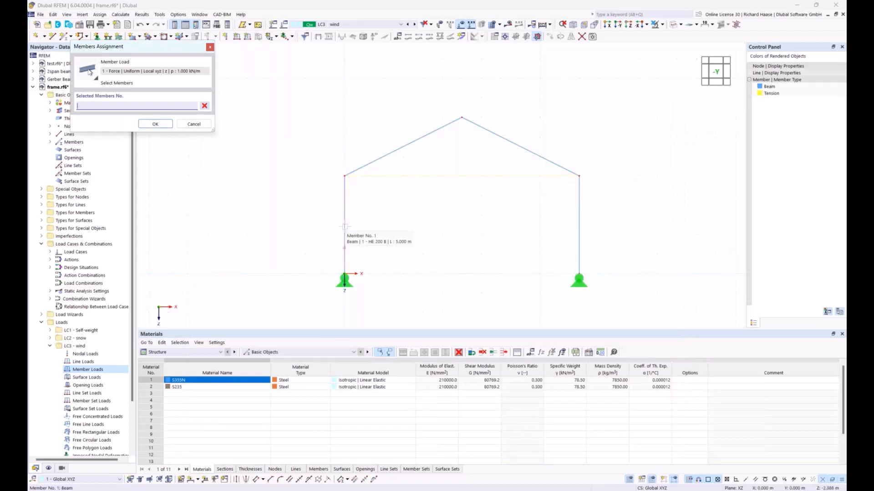
left_click(345, 227)
left_click(388, 155)
left_click(516, 144)
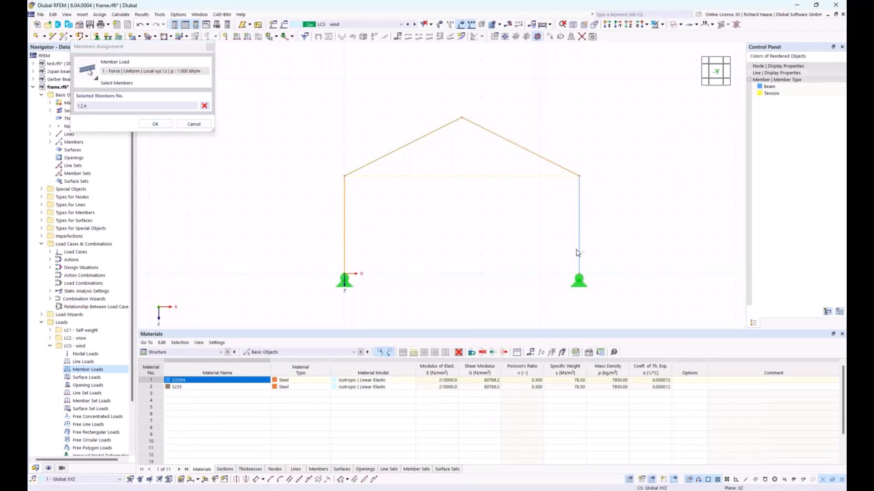
left_click(577, 247)
left_click(156, 125)
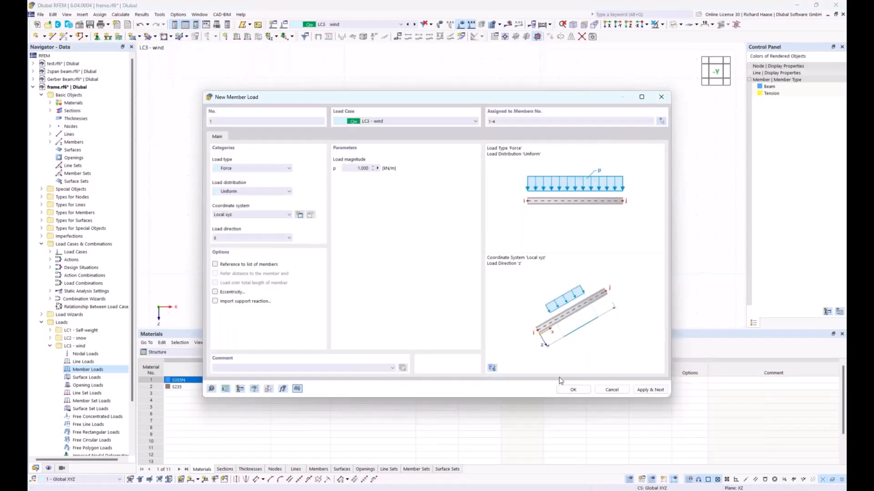
left_click(571, 390)
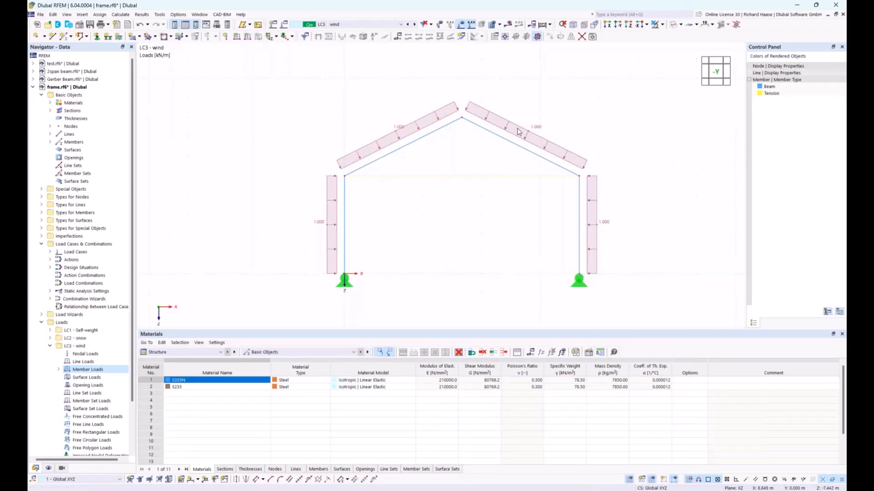
Reverse the wind loads on the right rafter and right column by setting their magnitudes to -1.000 kN/m
double_click(534, 147)
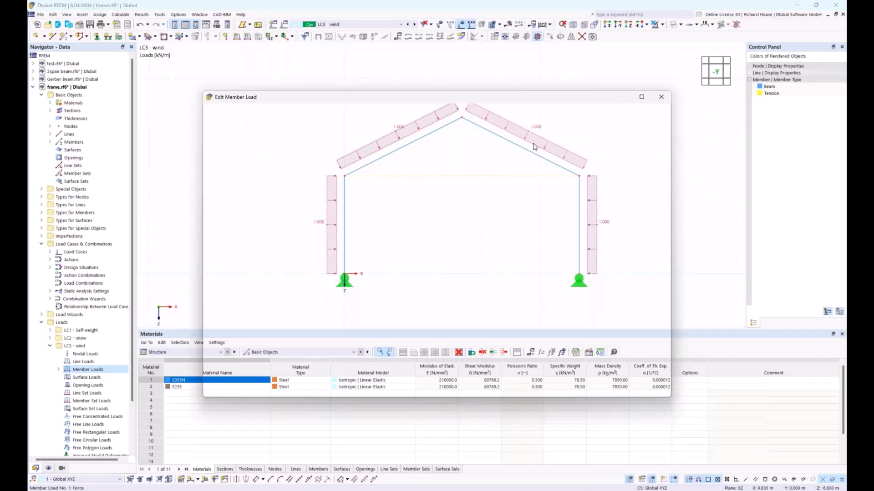
left_click(353, 169)
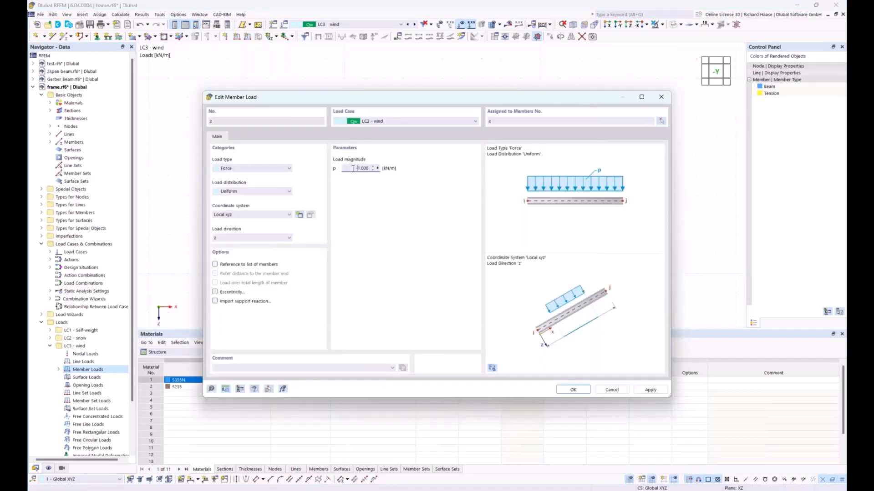
left_click(581, 390)
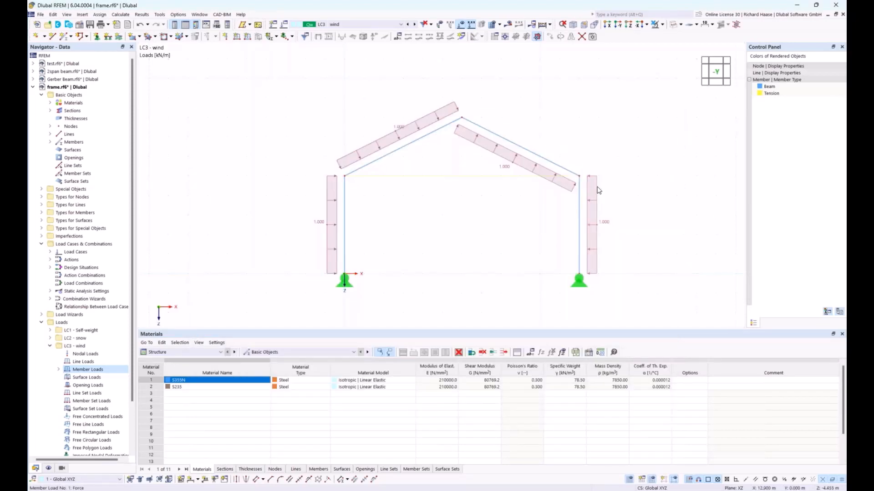
double_click(598, 190)
left_click(353, 169)
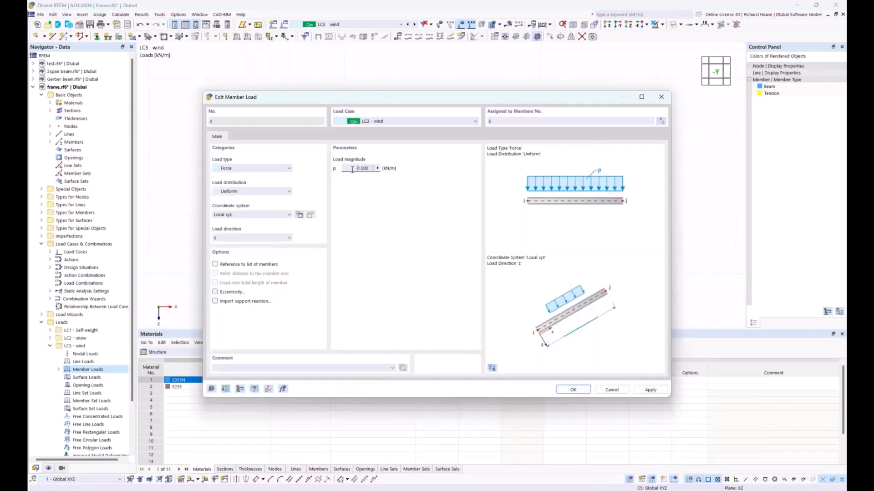
left_click(565, 386)
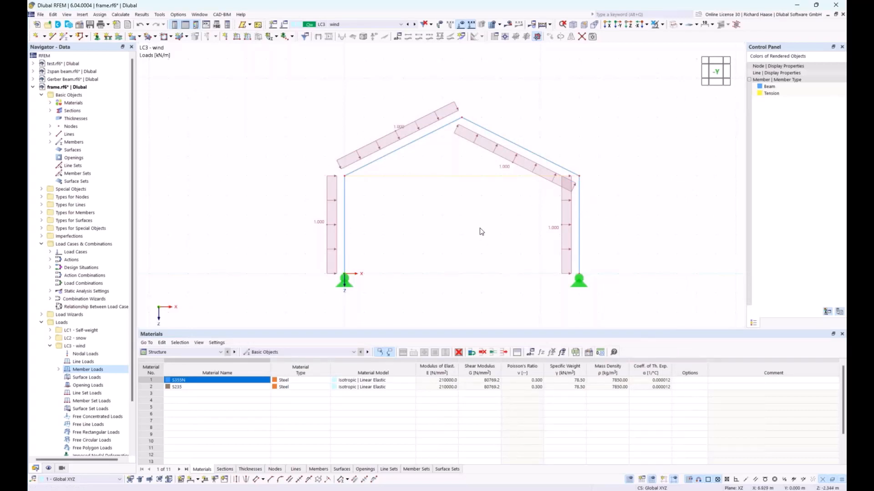
Start a new member load in LC4 temp with load type Temperature Change and Tc of 35 °C
left_click(50, 346)
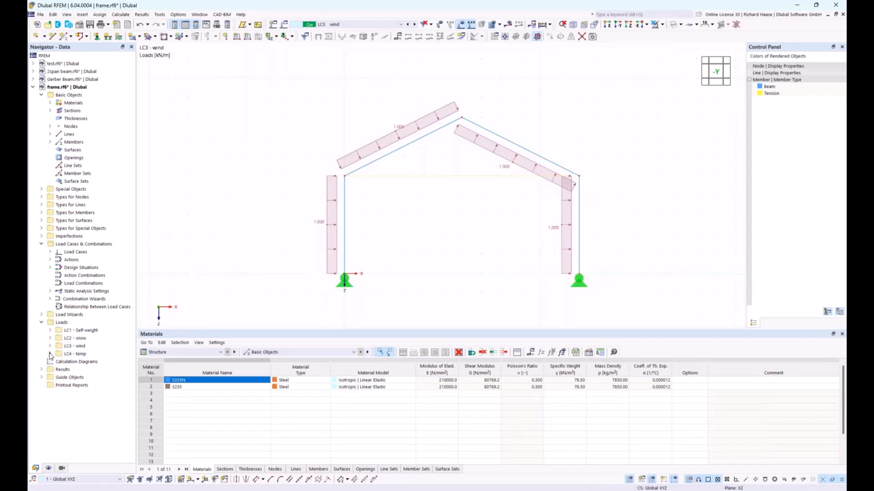
left_click(50, 354)
left_click(90, 377)
right_click(90, 379)
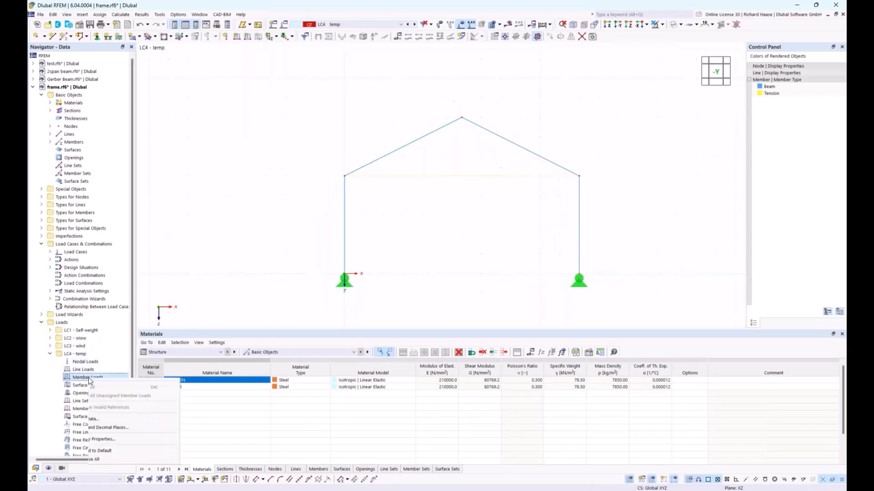
left_click(122, 394)
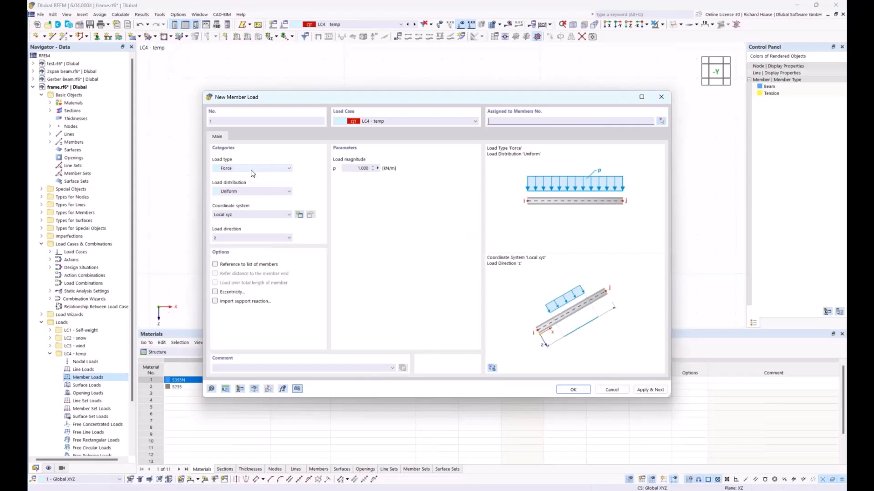
left_click(252, 169)
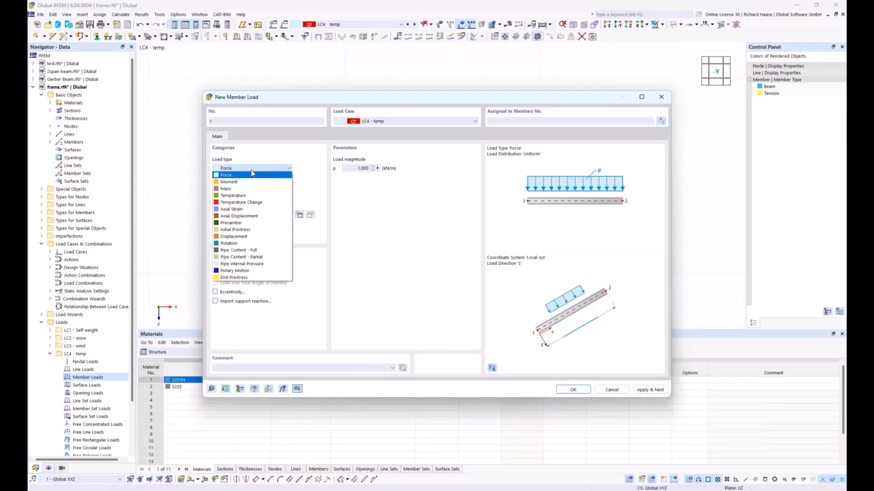
left_click(257, 204)
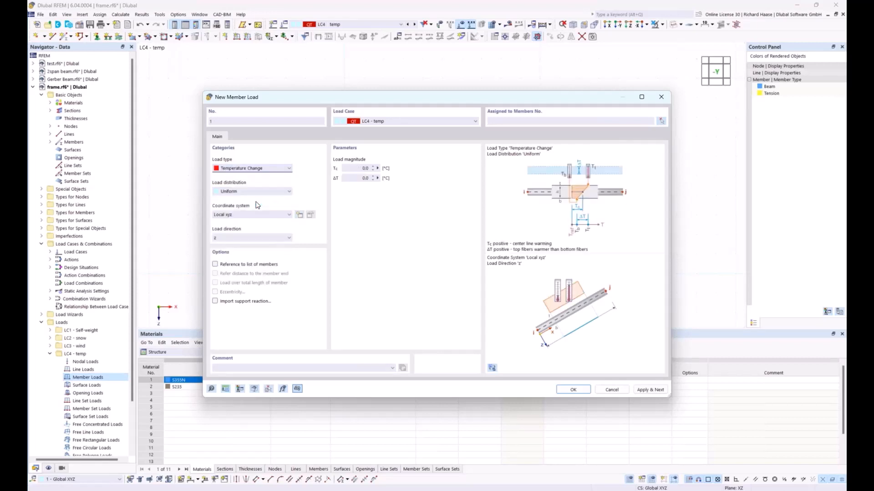
left_click(353, 168)
Assign the temperature change load to both columns and both rafters and accept it
left_click(661, 123)
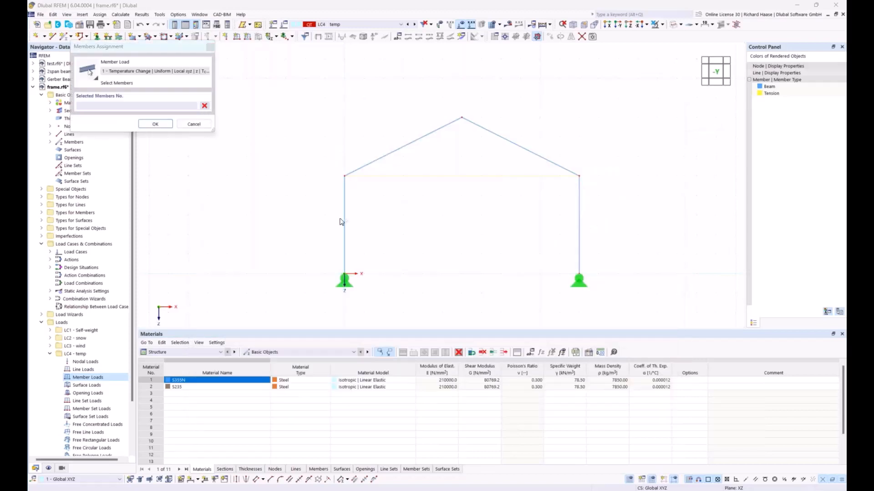
left_click(485, 135)
left_click(578, 248)
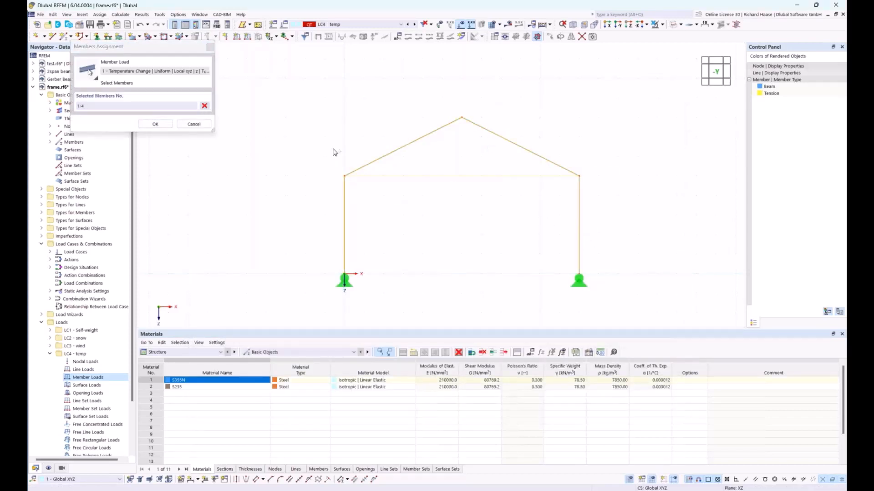
left_click(164, 124)
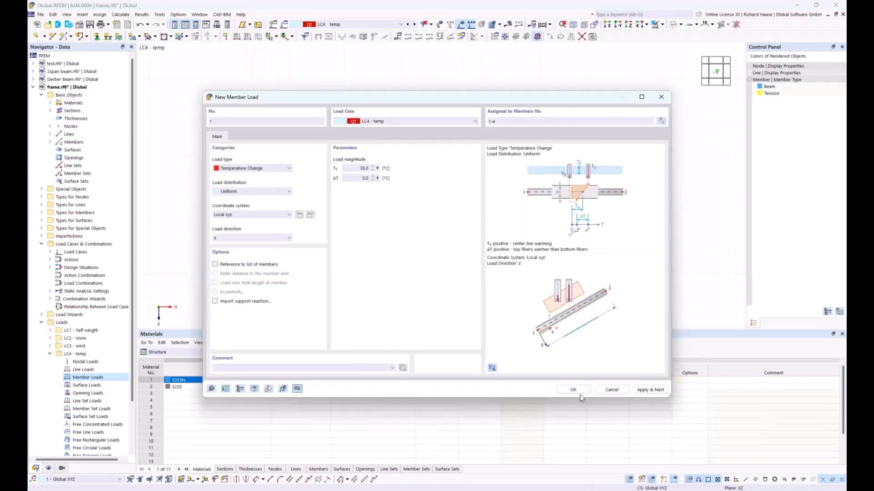
left_click(574, 390)
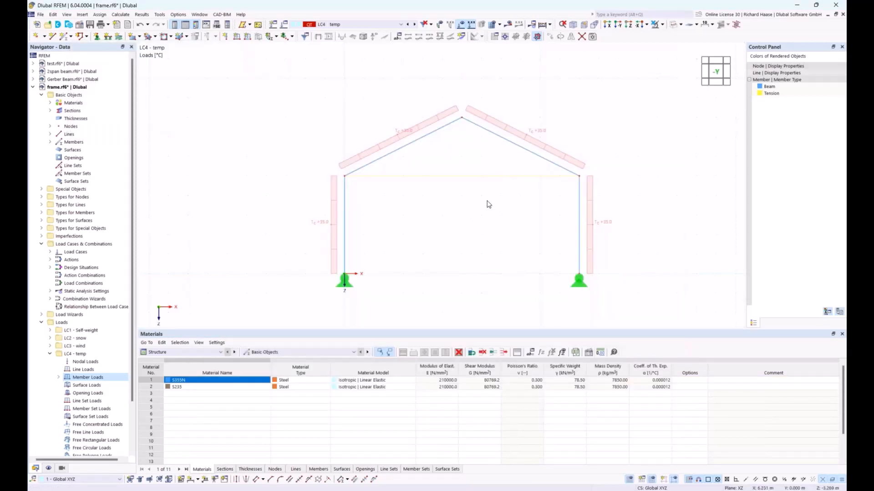
Change the display colour of the Tension member type to orange-red
double_click(759, 94)
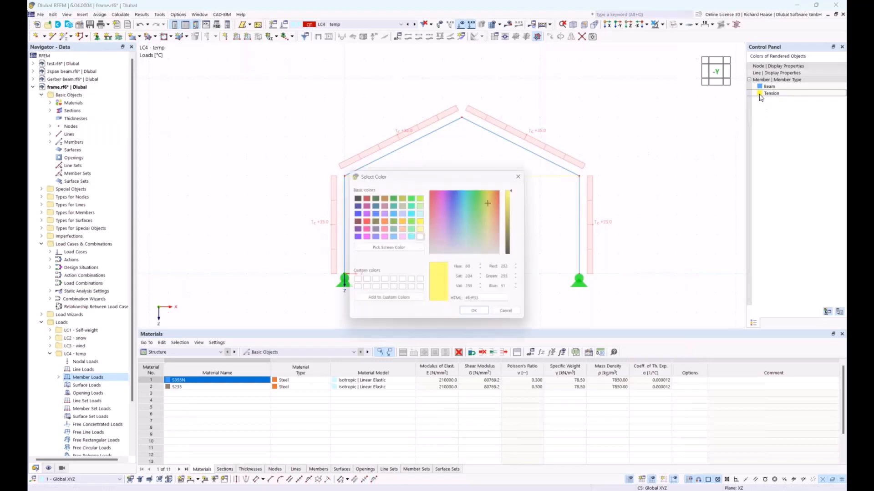
left_click(499, 193)
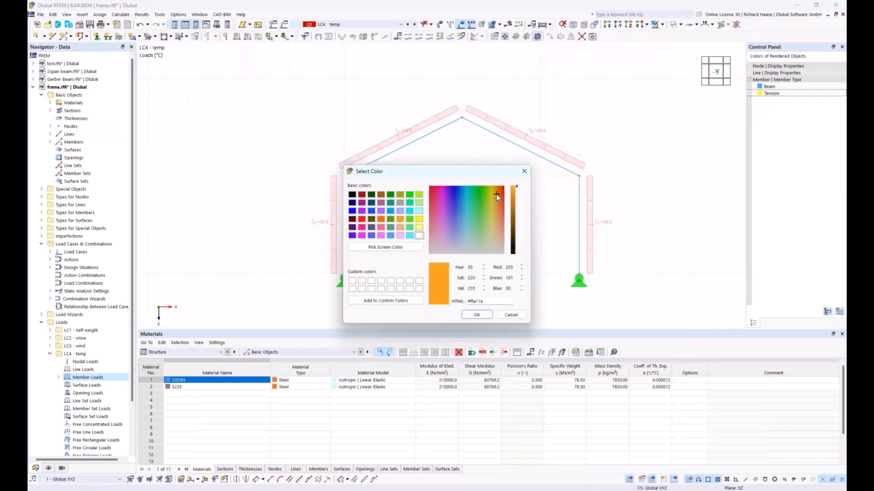
left_click(476, 316)
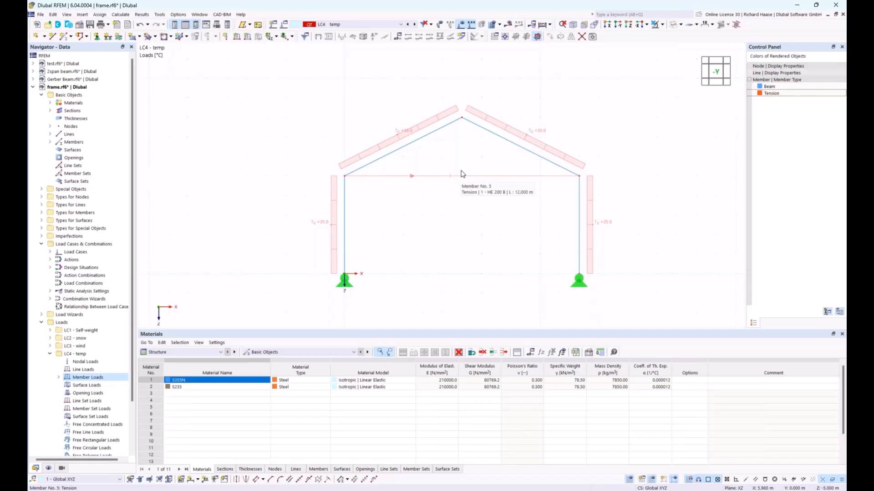
Calculate only the four load cases LC1 Self-weight, LC2 snow, LC3 wind and LC4 temp
left_click(141, 14)
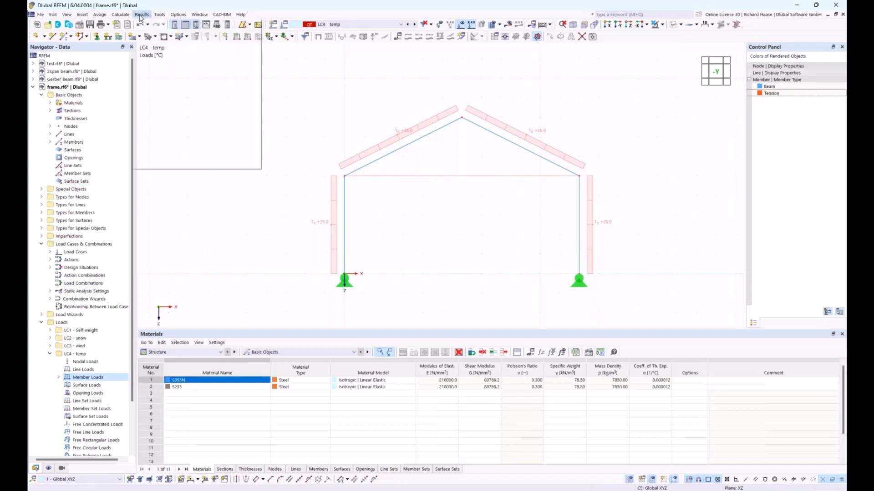
mouse_move(121, 15)
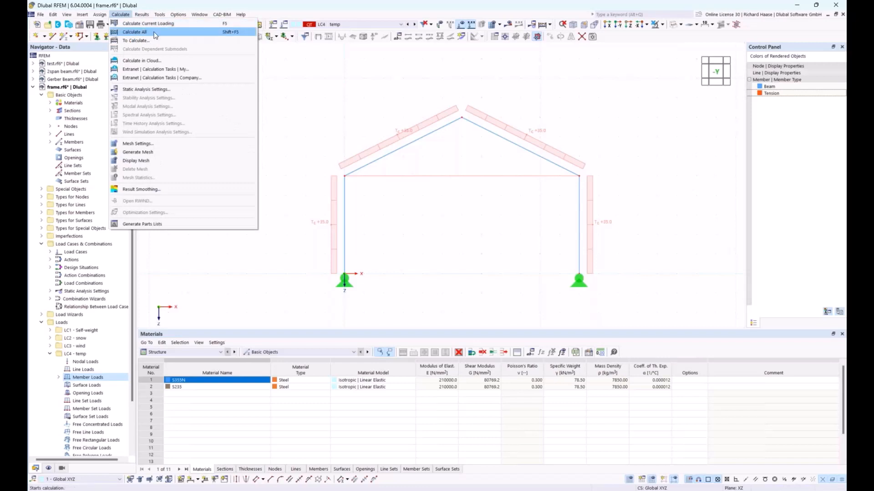
left_click(132, 41)
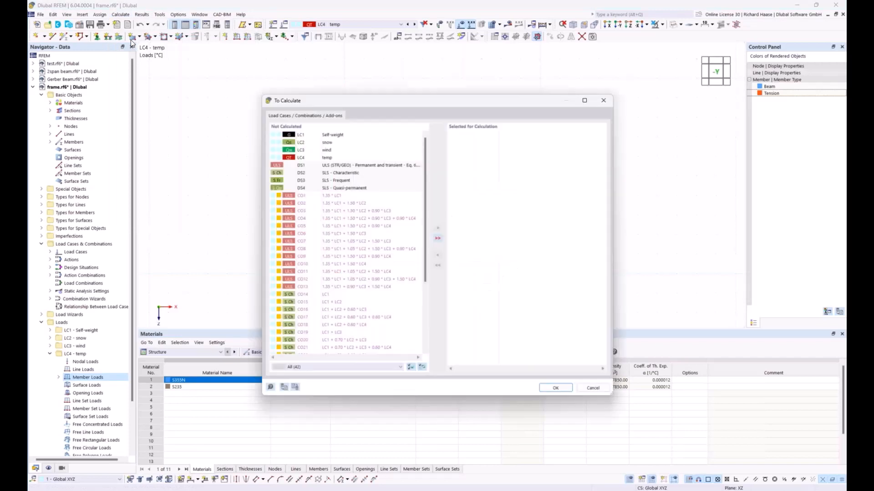
left_click_drag(337, 132, 330, 154)
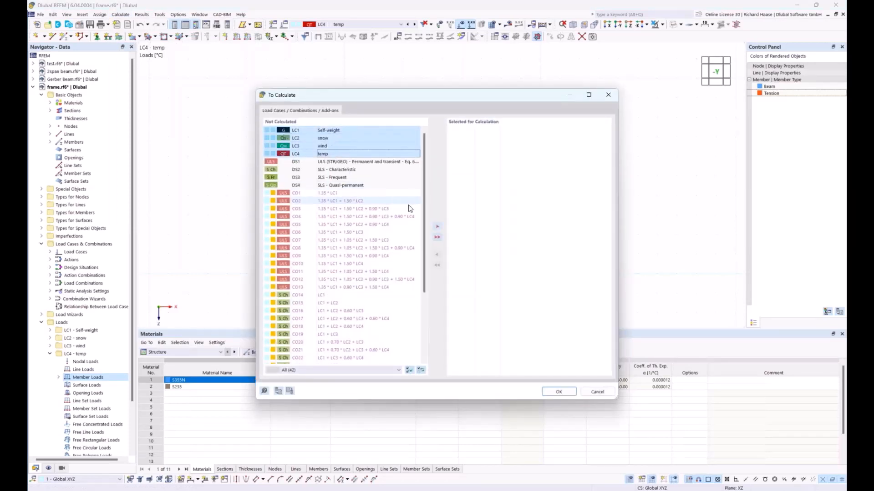
left_click(438, 227)
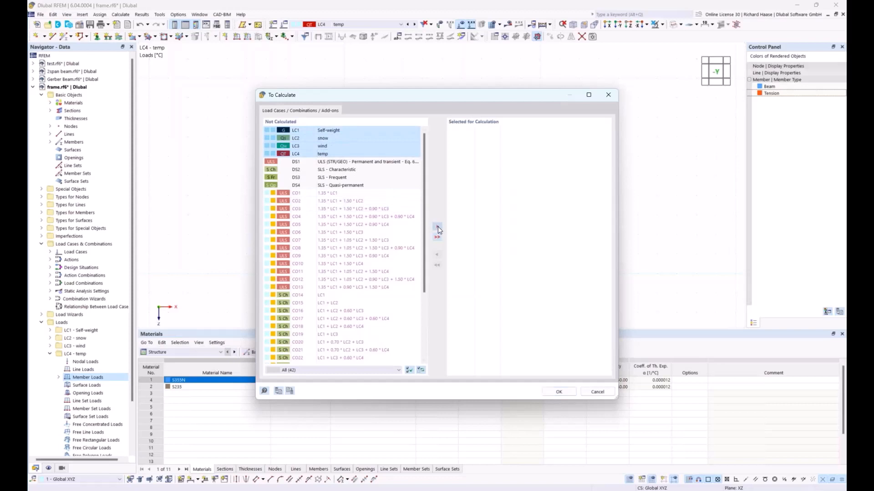
left_click(559, 392)
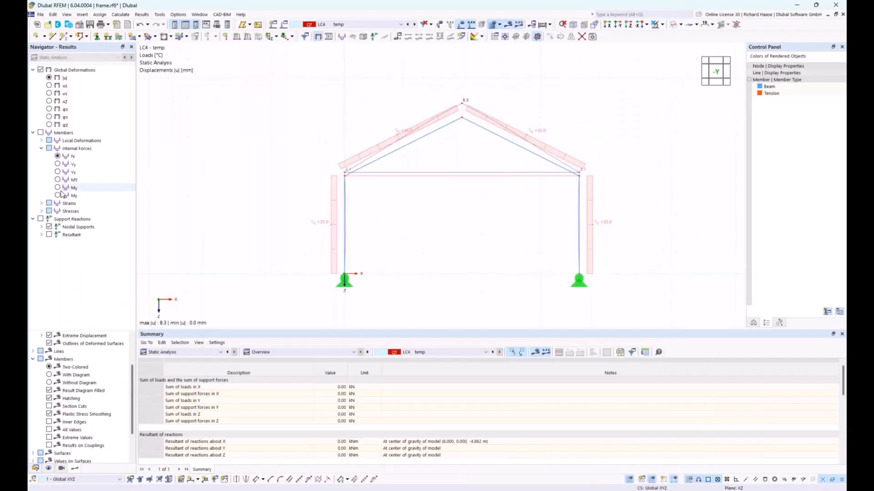
Display the members' axial force N diagram for LC4 temp, and examine it for LC1 Self-weight
left_click(58, 156)
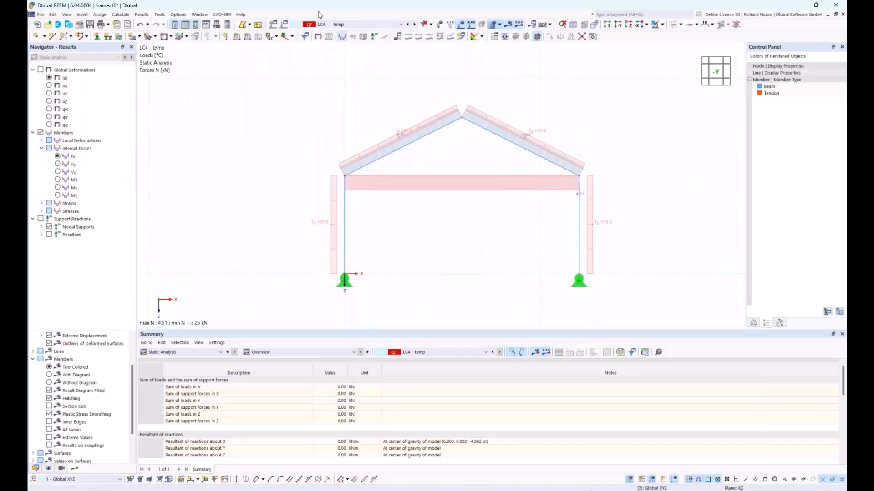
left_click(353, 25)
left_click(353, 33)
scroll(359, 261, "up", 1)
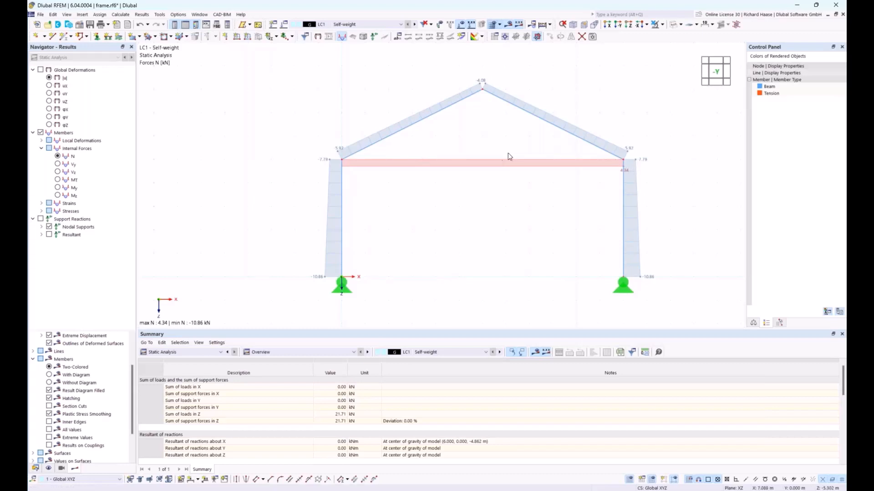
Review the axial force diagrams of LC2 snow, LC3 wind and LC4 temp in turn, checking the tie rod
left_click(414, 25)
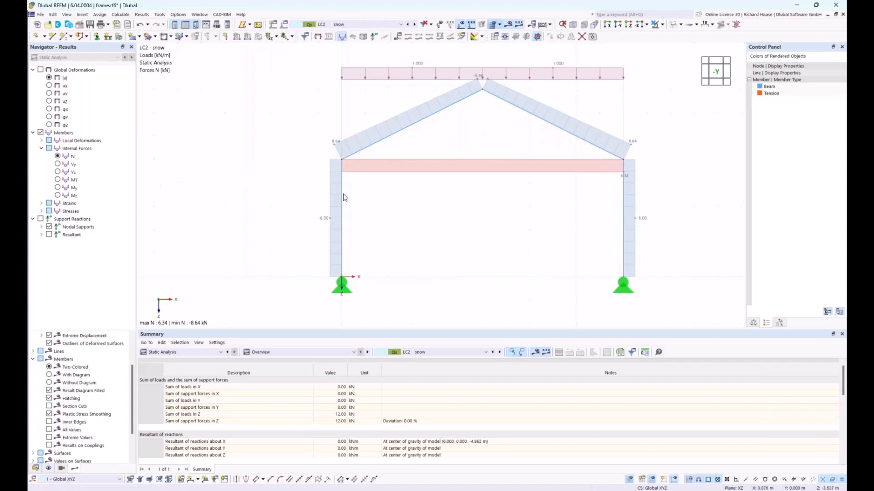
left_click(414, 24)
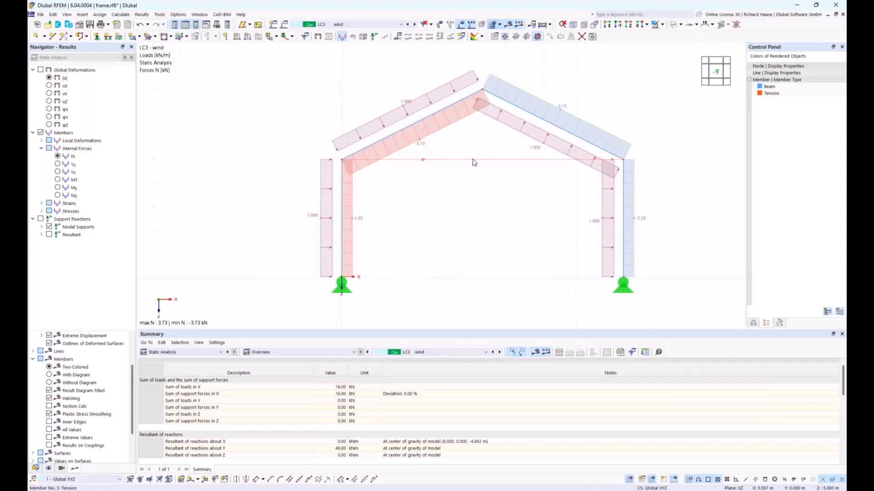
mouse_move(472, 160)
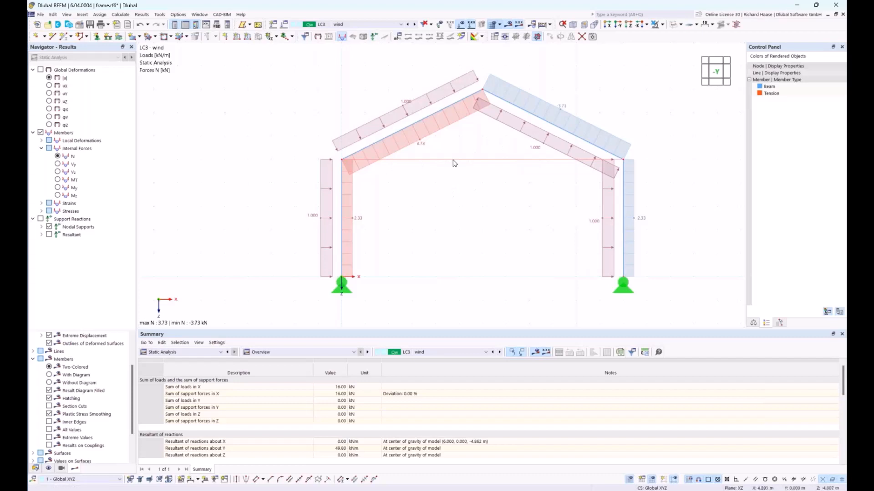
left_click(414, 25)
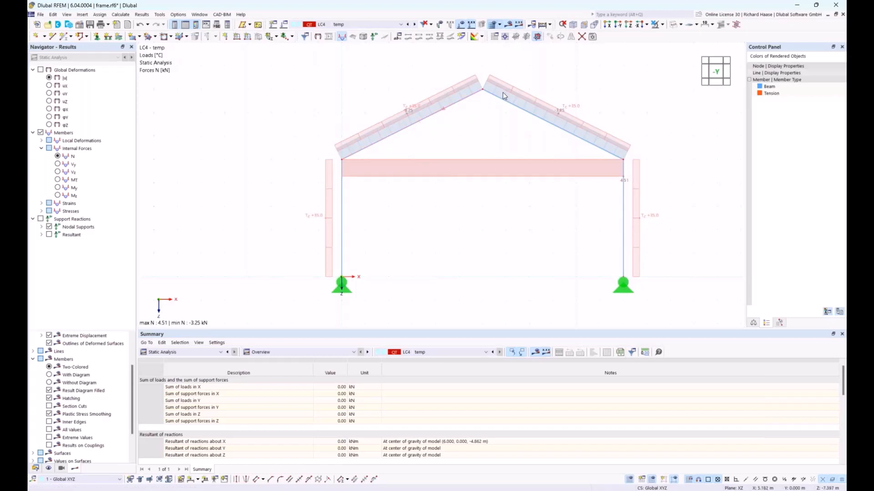
Return to the model data and open the horizontal tension tie member for editing
left_click(35, 468)
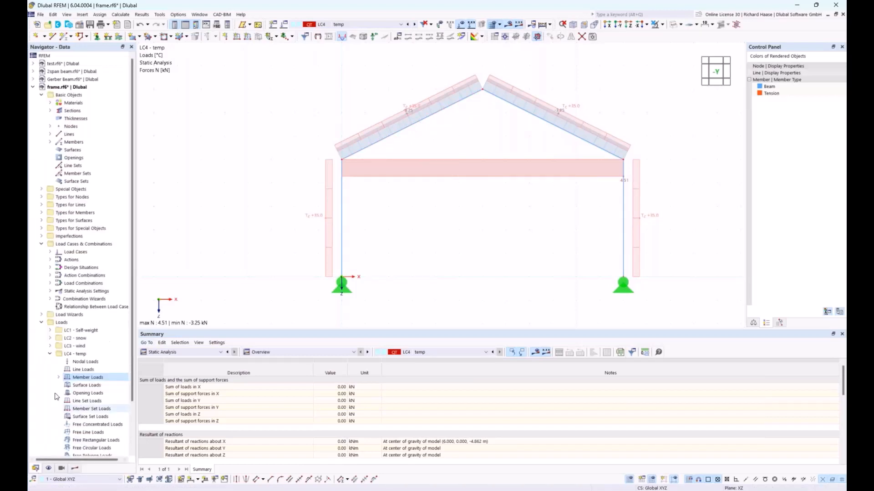
double_click(477, 162)
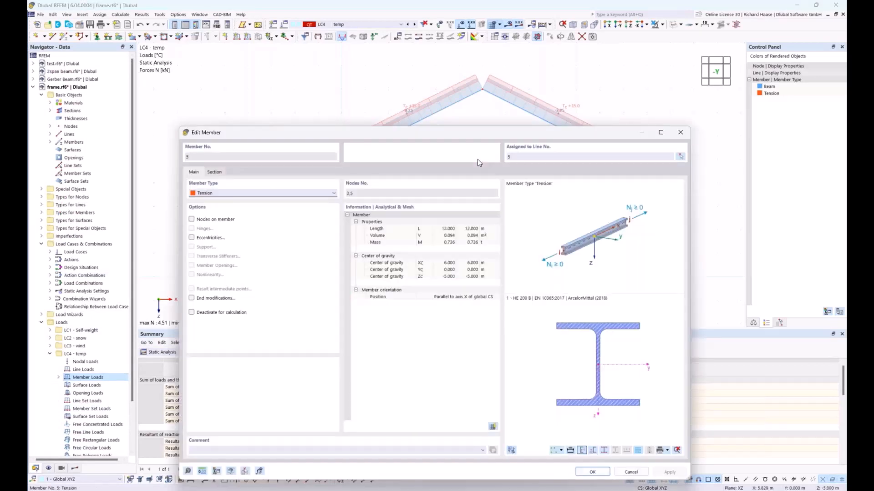
Replace the HE 200 B section of the tension member with a massive circle from the section library
left_click(215, 173)
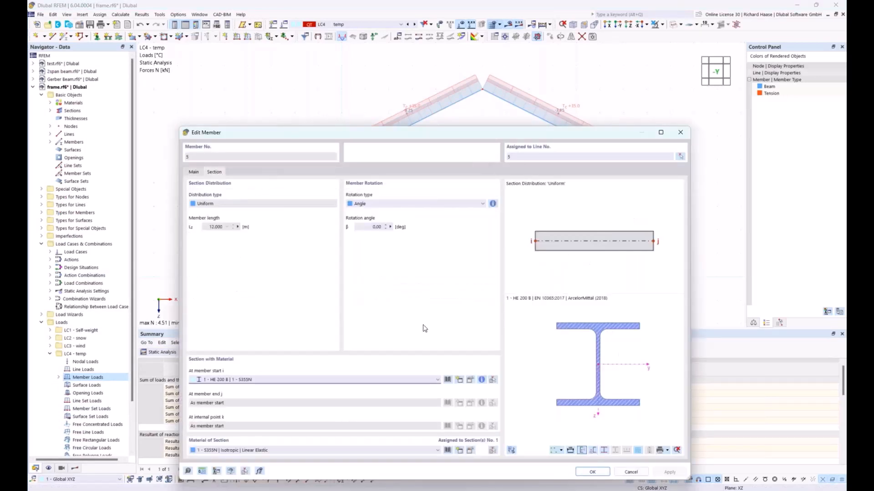
left_click(470, 381)
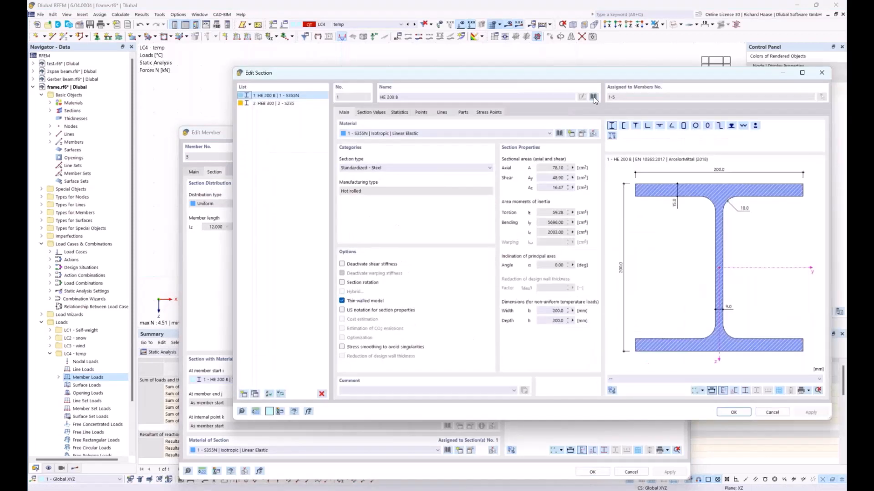
left_click(594, 97)
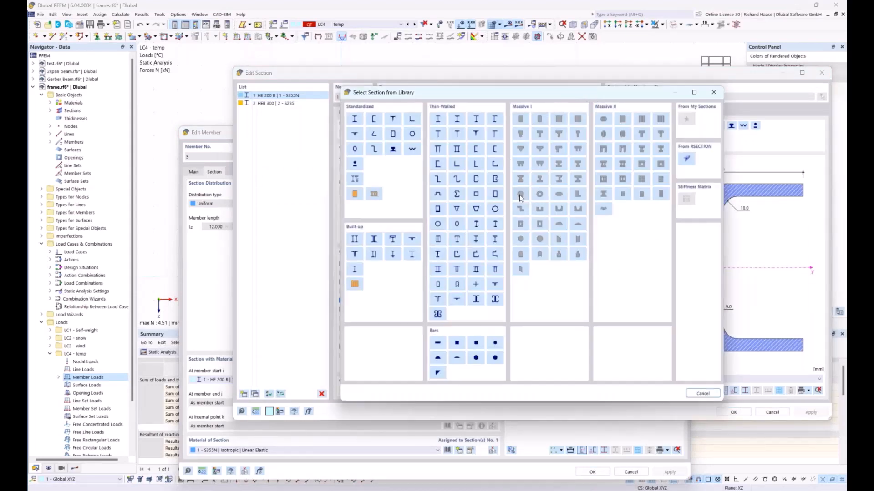
left_click(520, 194)
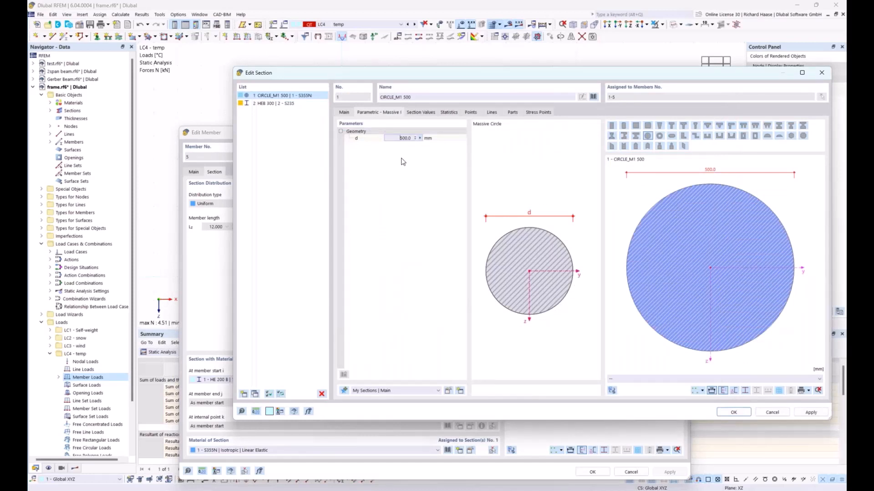
Set the circular section's diameter to 50 mm and accept the section and member changes
left_click(455, 139)
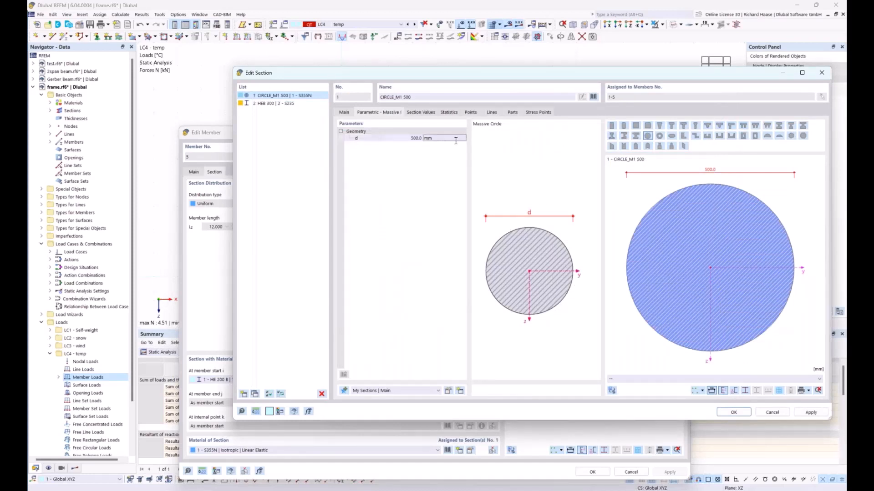
left_click(408, 137)
type("50")
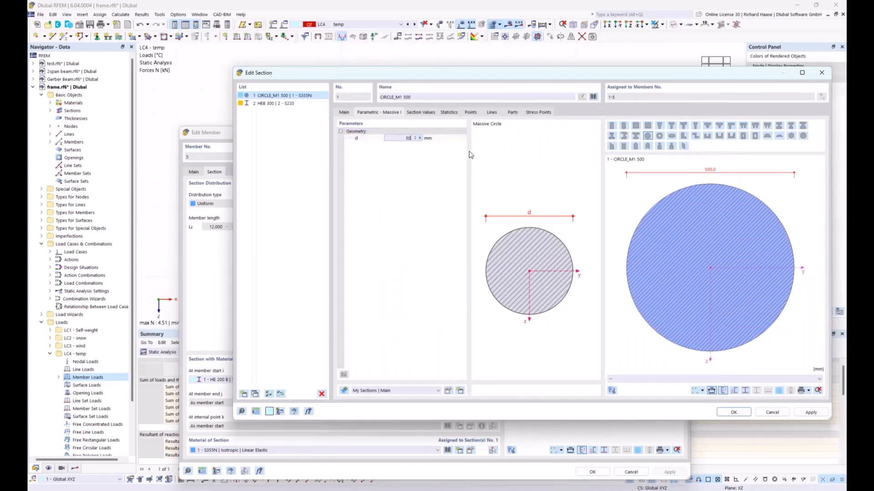
key("Return")
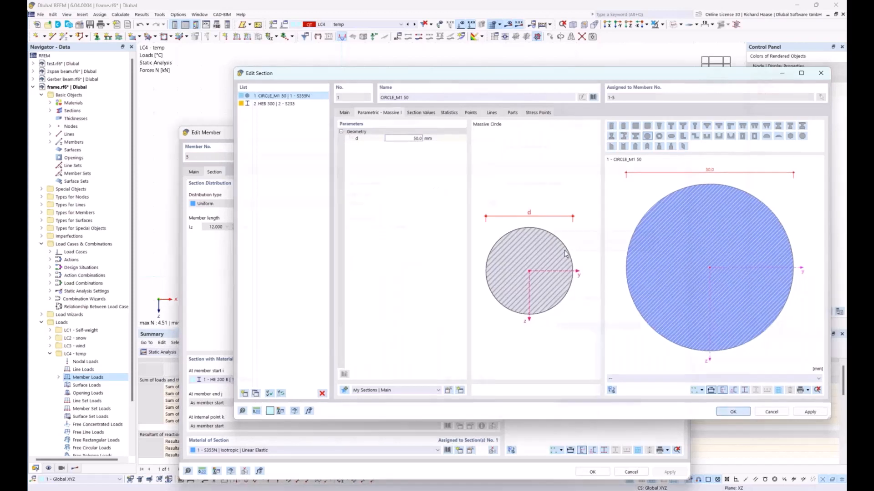
key("Return")
left_click(592, 472)
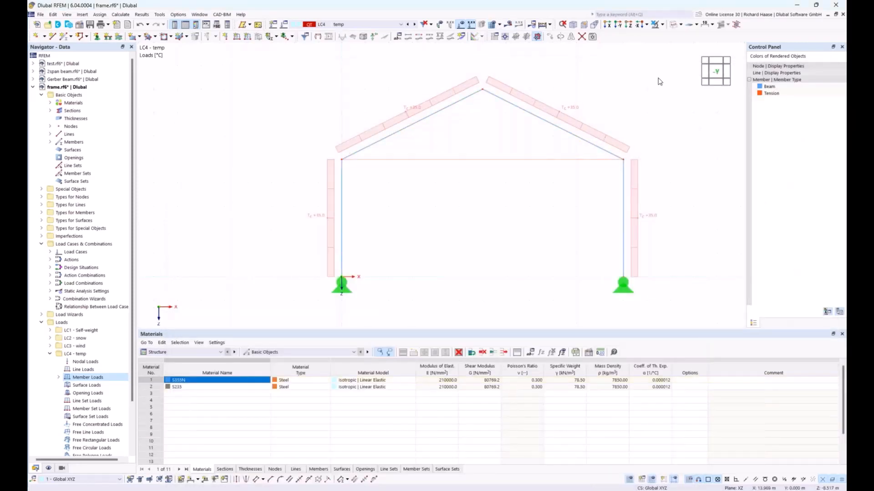
Orbit the frame into a 3D view and display the model in solid mode
left_click(680, 25)
left_click(723, 43)
middle_click_drag(640, 85, 556, 98, "ctrl")
left_click(674, 26)
left_click(675, 26)
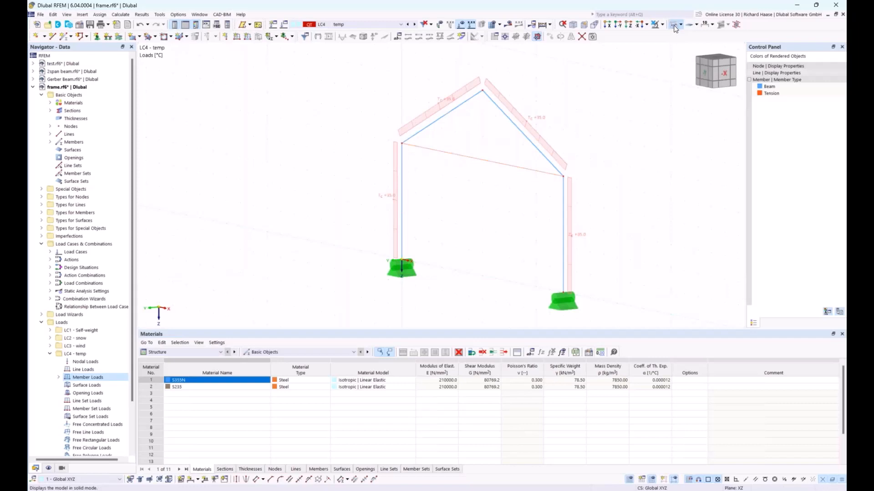
Examine the rendered cross-sections of the tie, rafters and columns around the eaves connection
scroll(540, 152, "up", 5)
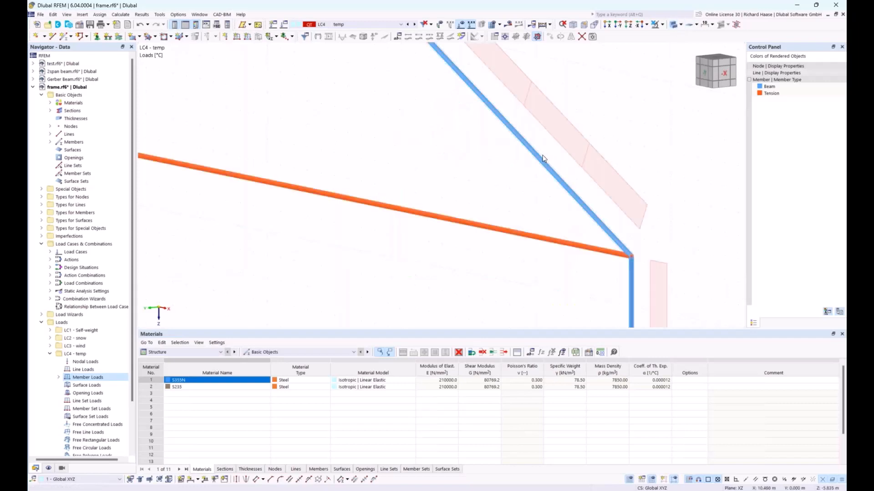
scroll(540, 152, "up", 3)
middle_click_drag(554, 125, 495, 84)
scroll(584, 226, "up", 3)
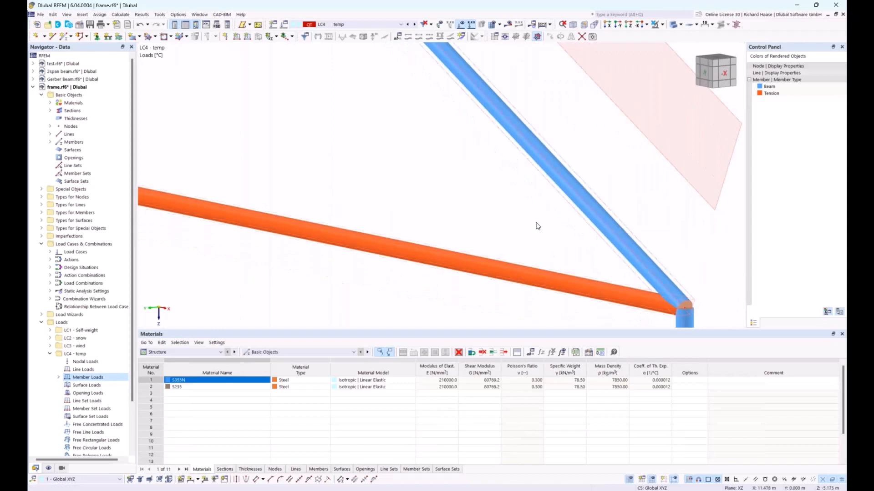
scroll(487, 219, "down", 4)
scroll(226, 163, "down", 2)
middle_click_drag(277, 184, 543, 209)
scroll(491, 208, "down", 3)
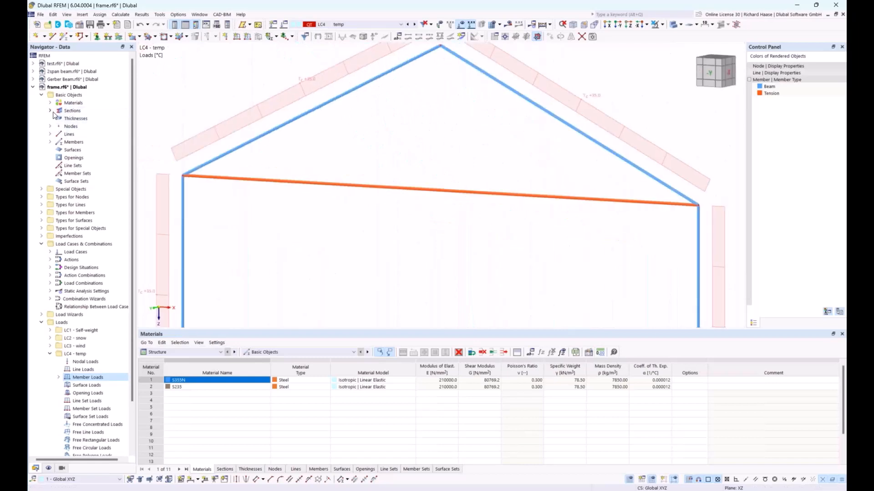
Assign section 2 - HEB 300 | 2 - S235 to both columns and both rafters together
left_click(50, 111)
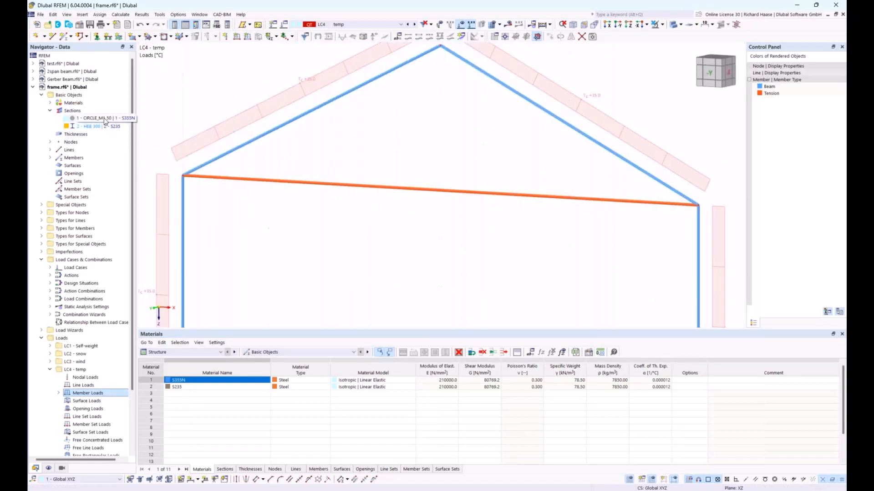
scroll(283, 133, "down", 1)
scroll(407, 134, "down", 2)
left_click_drag(526, 86, 303, 123)
left_click_drag(626, 251, 187, 260, "ctrl")
middle_click_drag(250, 247, 278, 246)
right_click(289, 244)
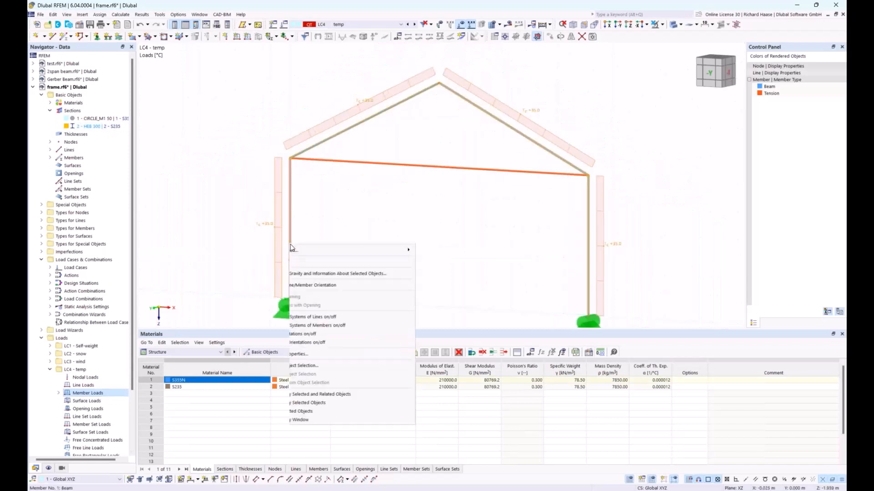
mouse_move(409, 271)
left_click(519, 272)
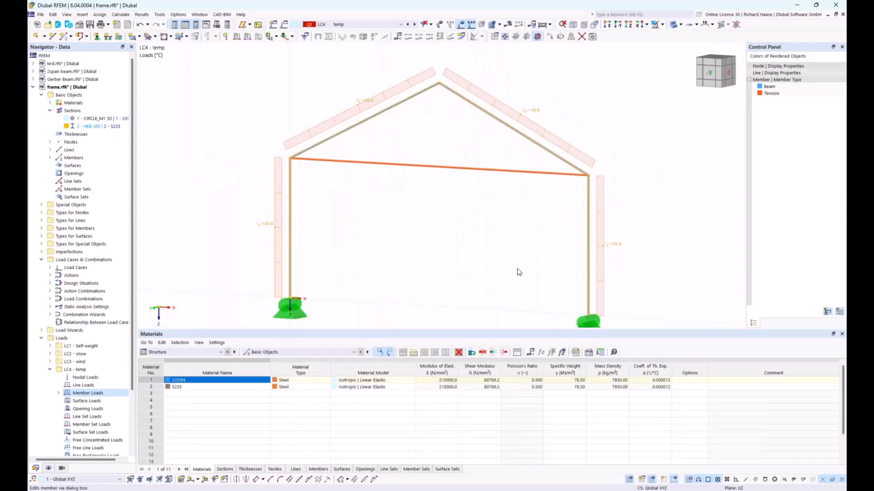
left_click(213, 172)
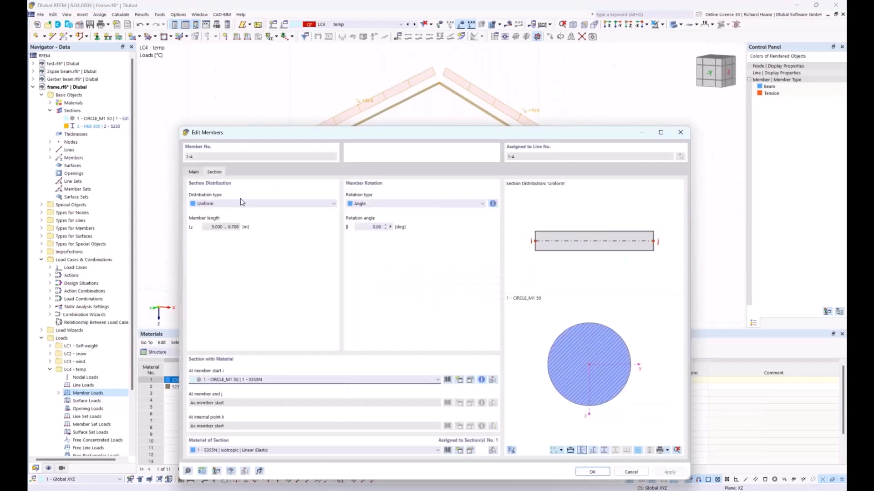
left_click(255, 380)
left_click(244, 395)
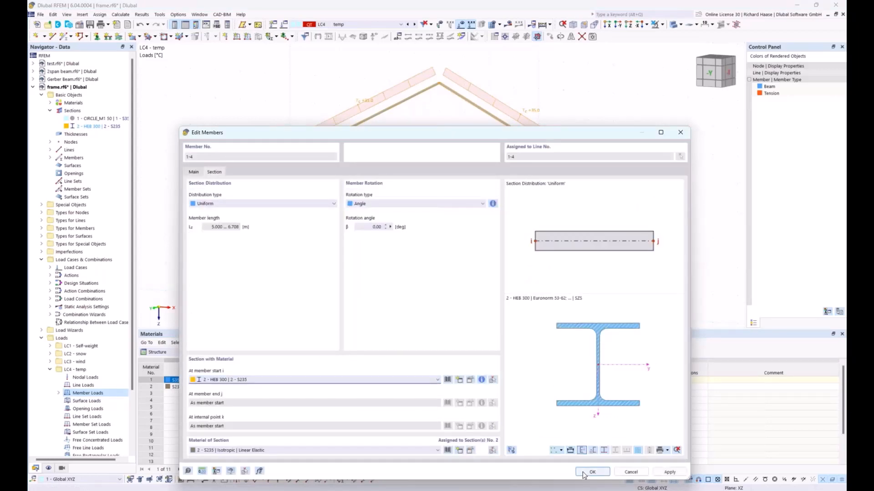
key("Return")
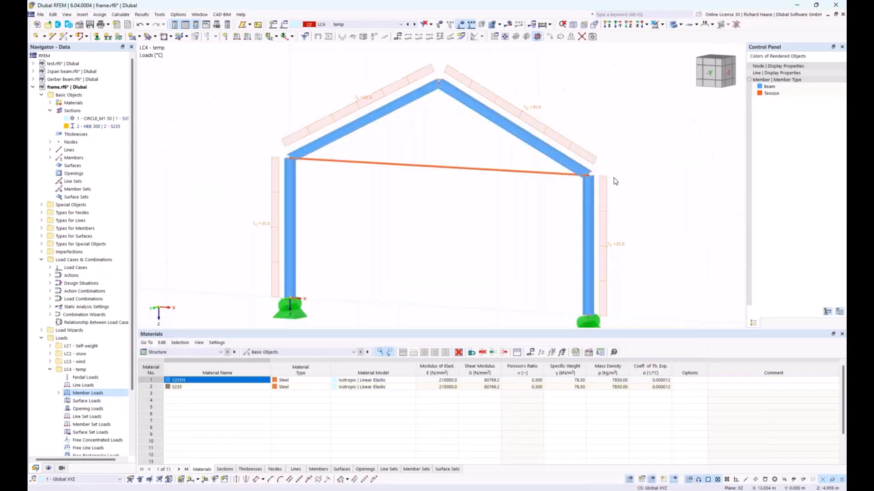
Examine the rendered columns, rafters and tie at both eaves joints, and restore the -Y front view
scroll(613, 180, "up", 4)
middle_click_drag(613, 179, 523, 182, "ctrl")
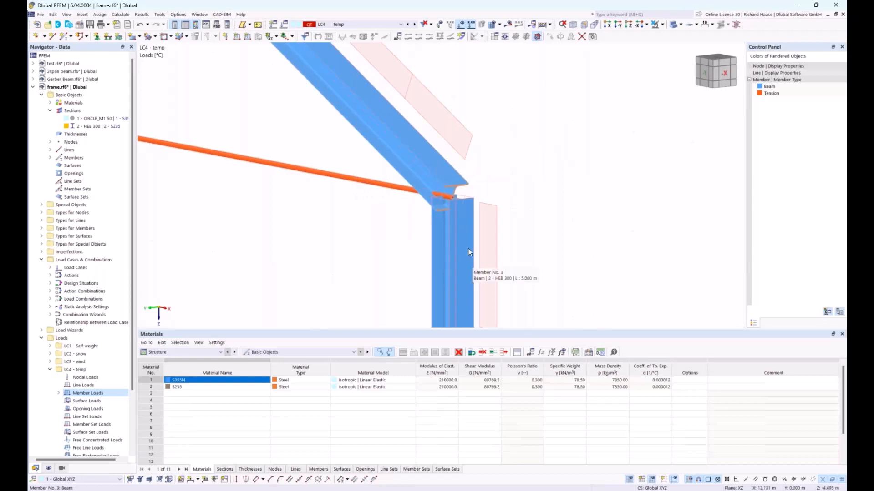
scroll(468, 249, "down", 6)
middle_click_drag(376, 201, 500, 187)
scroll(377, 171, "up", 3)
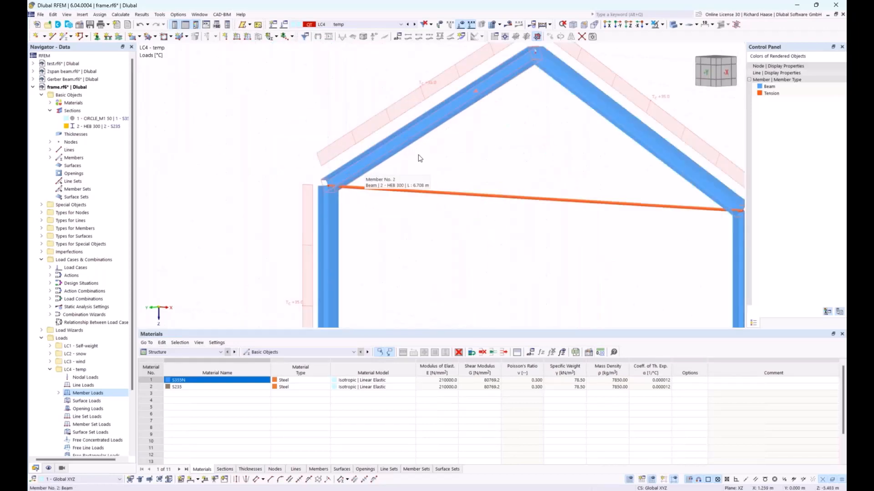
scroll(536, 145, "down", 3)
mouse_move(537, 144)
middle_mouse_down("ctrl")
mouse_move(559, 141)
mouse_move(542, 137)
middle_mouse_up("ctrl")
middle_click_drag(542, 138, 442, 129)
left_click(710, 73)
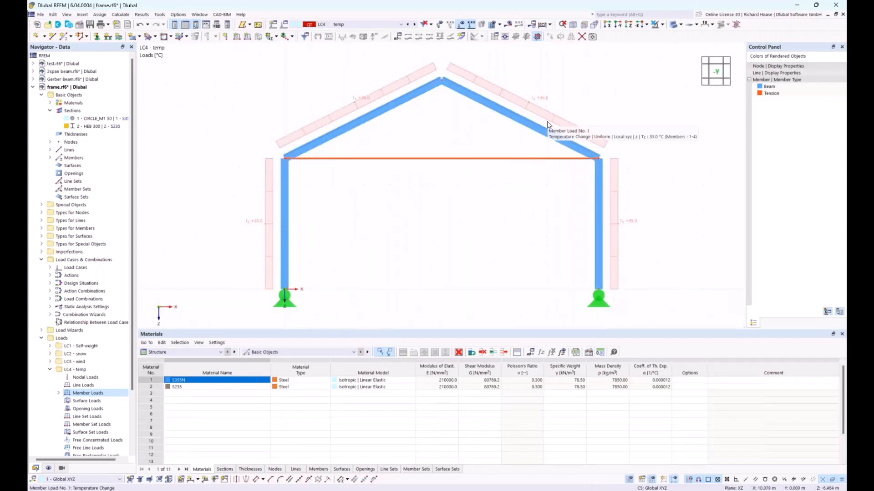
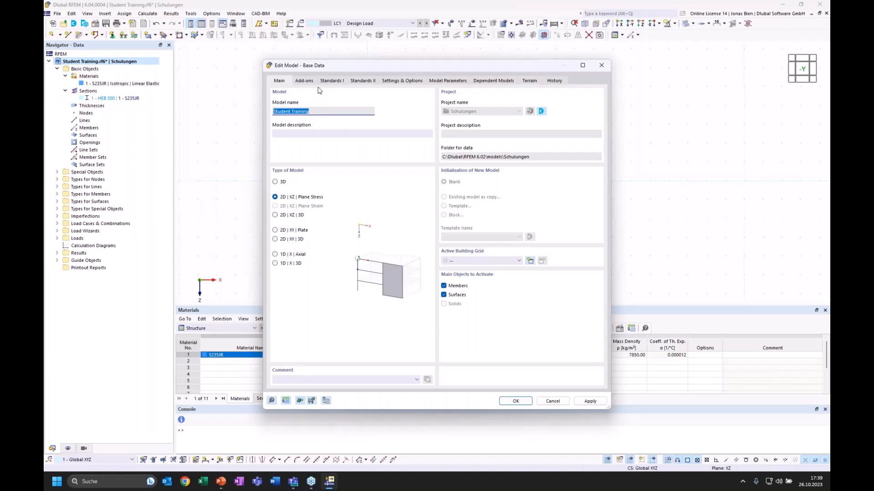
Review the add-ons in the Student Training model's base data and close the Console
left_click(305, 81)
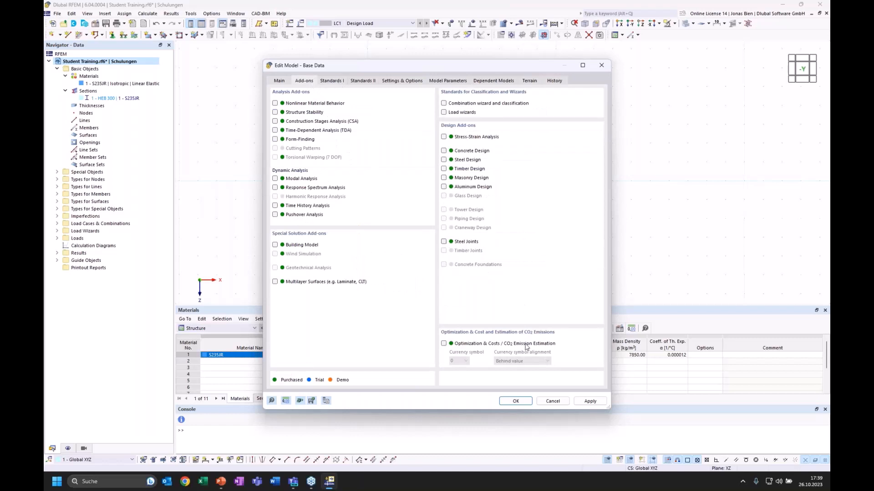
left_click(601, 65)
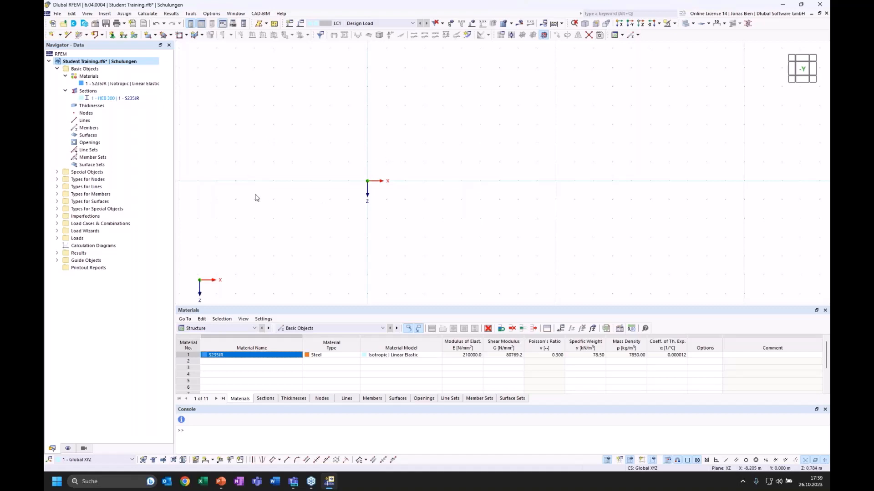
middle_click_drag(408, 135, 394, 138)
left_click(825, 410)
middle_click_drag(627, 181, 584, 197)
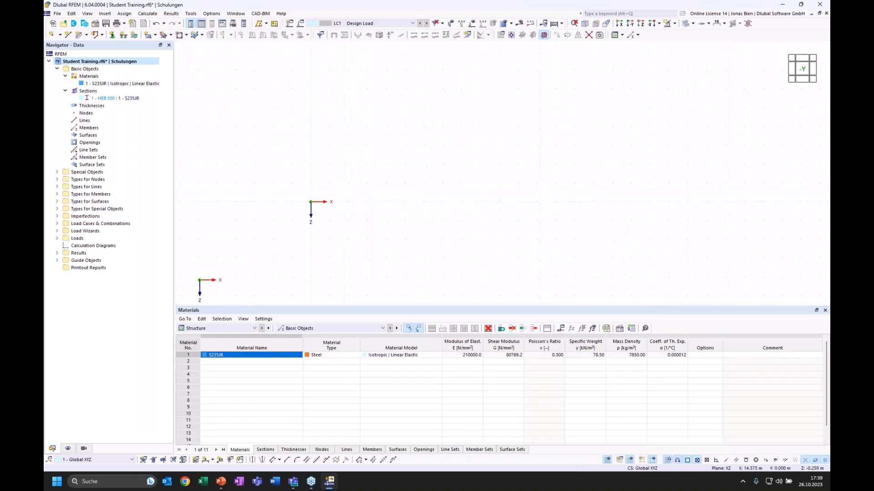
Create a general single beam member with the HEB 300 S235JR section from the origin to X = 16.5 m, Z = 0 m
left_click(86, 35)
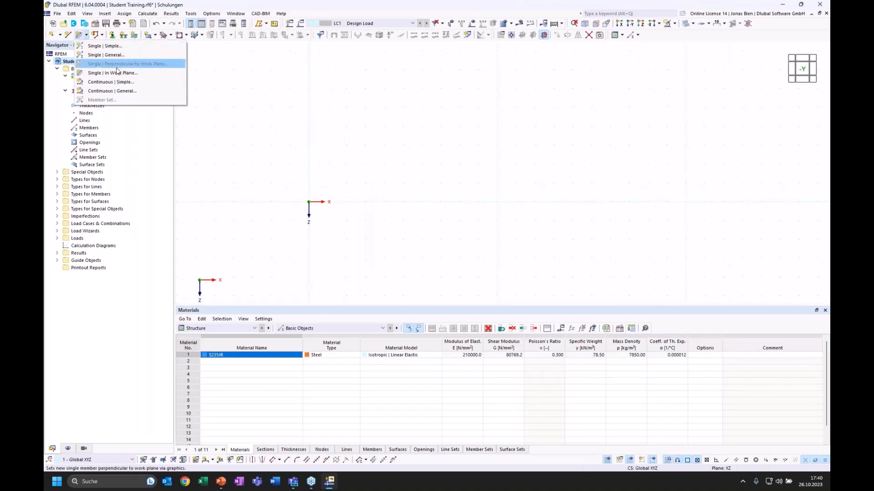
left_click(106, 57)
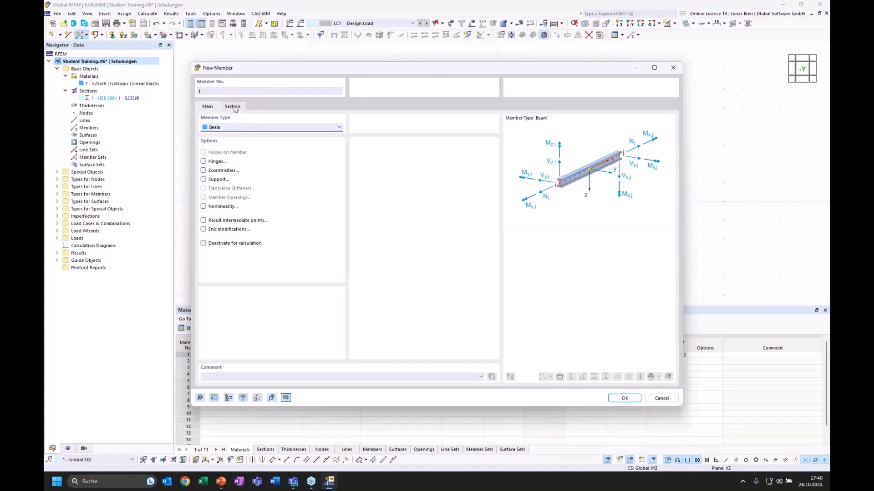
left_click(233, 107)
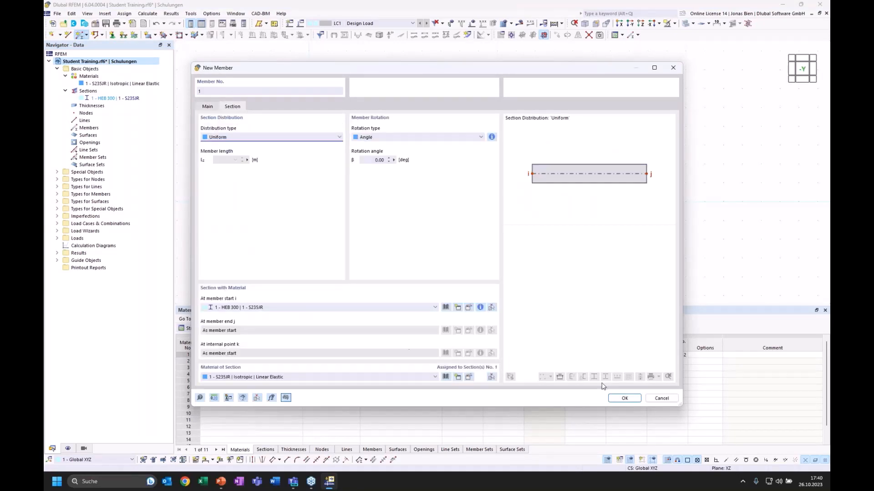
left_click(622, 399)
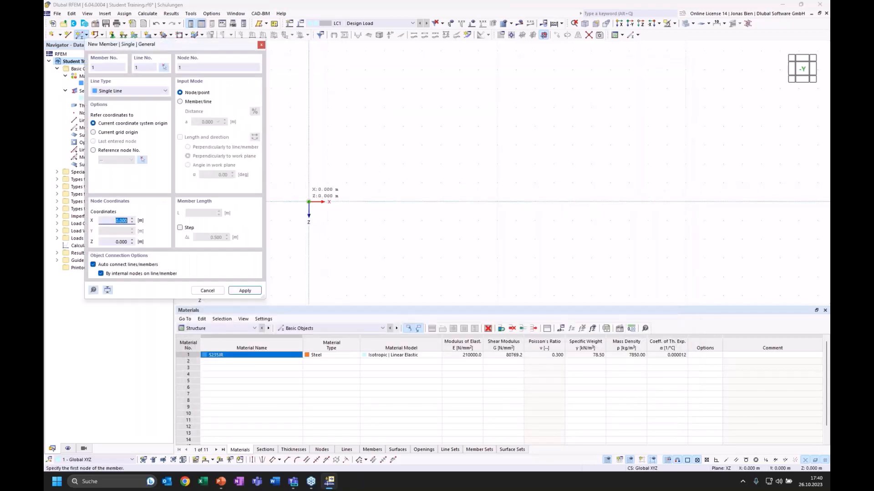
left_click(308, 202)
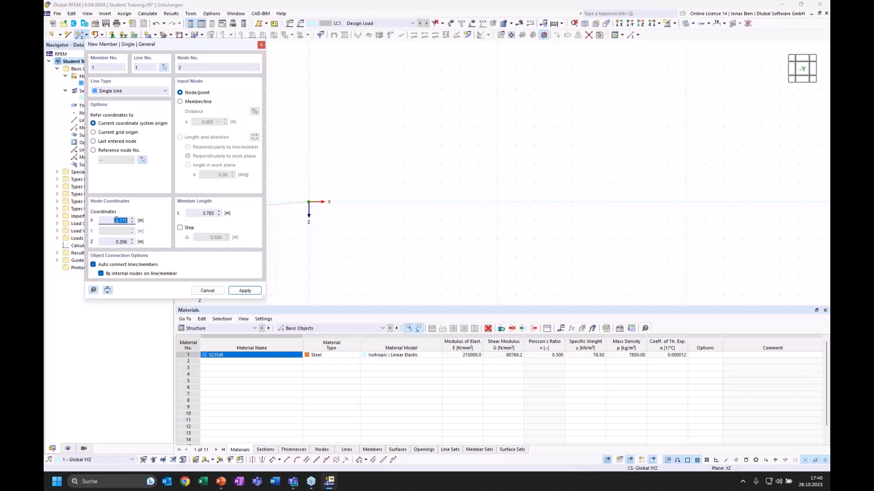
type("16.5")
key("Tab")
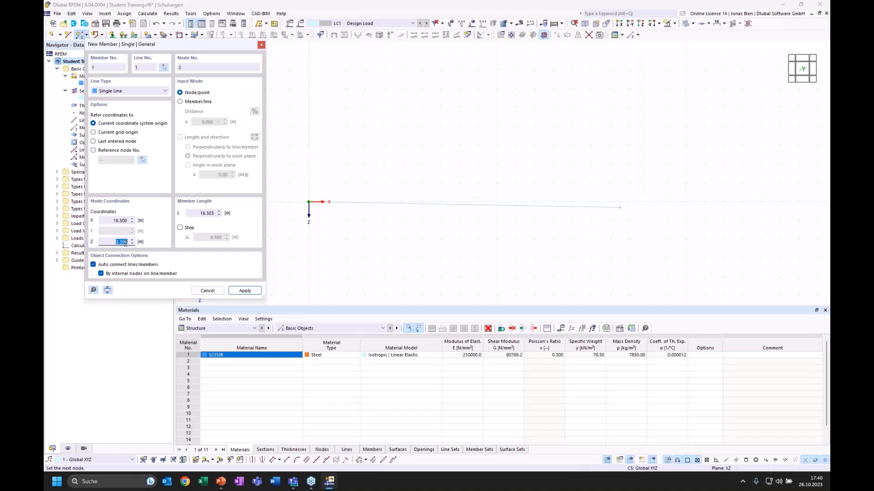
type("0")
left_click(235, 291)
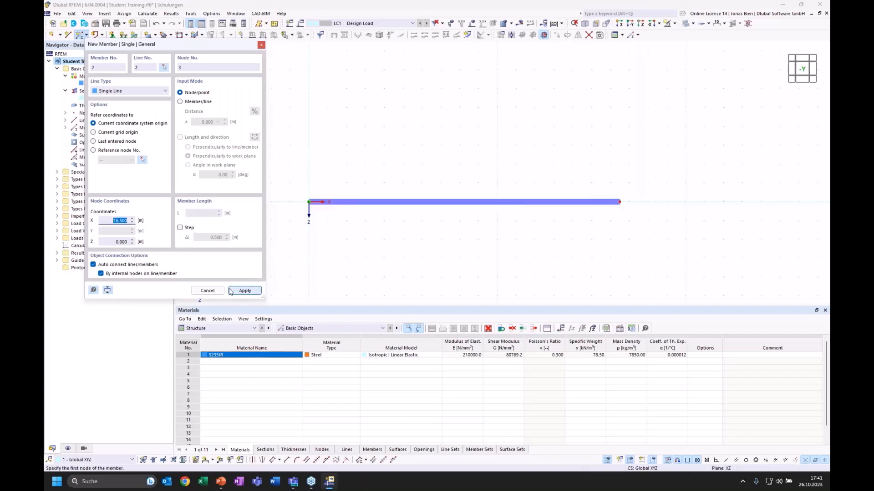
key("Escape")
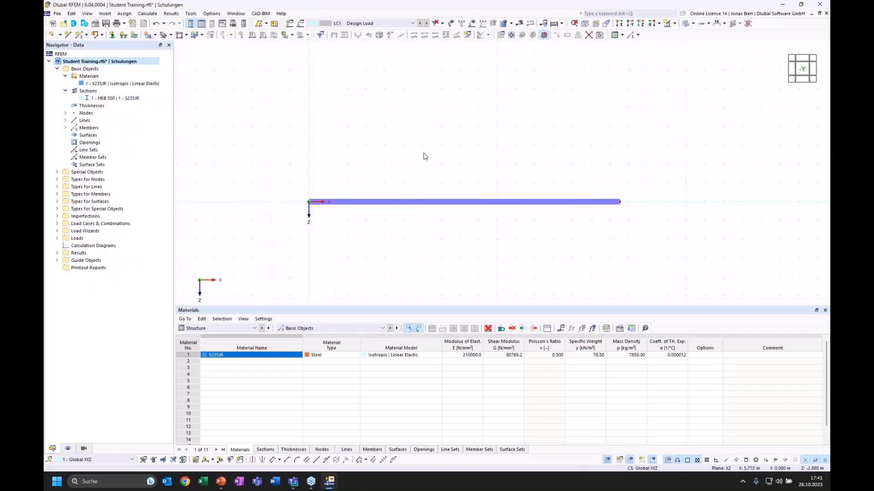
scroll(416, 196, "up", 2)
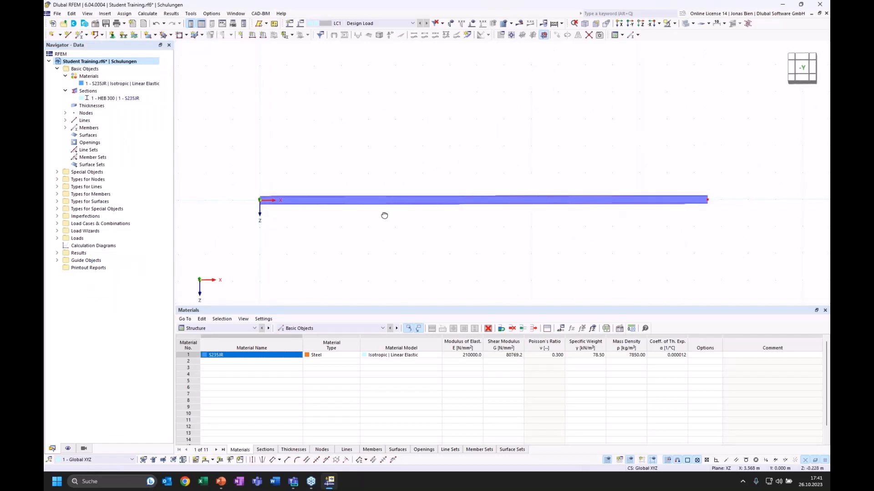
middle_click_drag(384, 215, 316, 207, "ctrl")
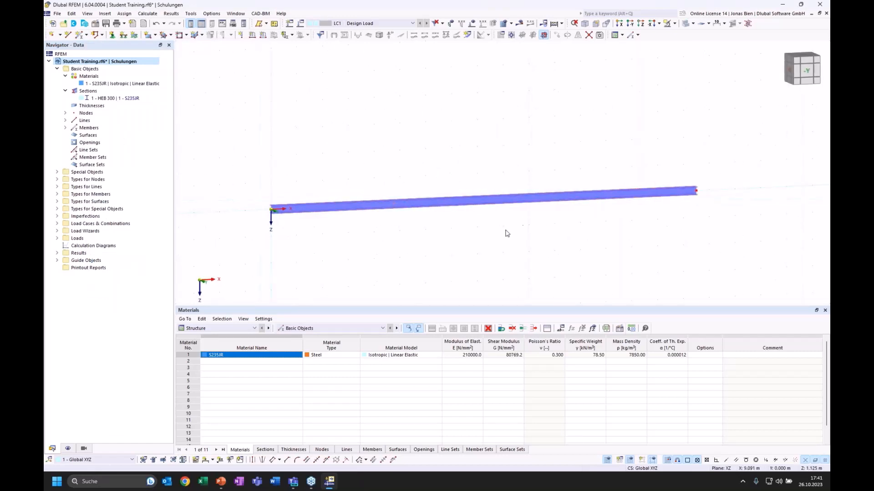
Examine the beam from an angle, restore the -Y front view, and review the beam's member properties without changing them
middle_click_drag(415, 195, 427, 215, "ctrl")
scroll(427, 216, "up", 1)
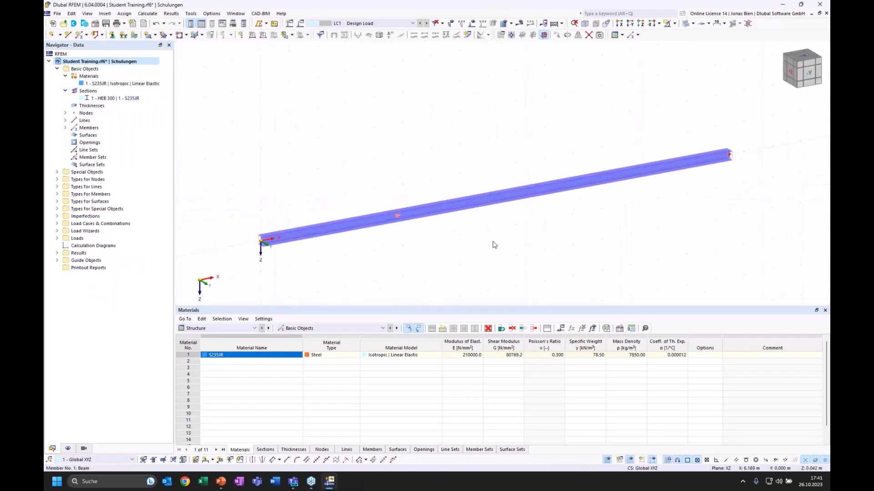
middle_click_drag(493, 243, 461, 233, "ctrl")
left_click(804, 74)
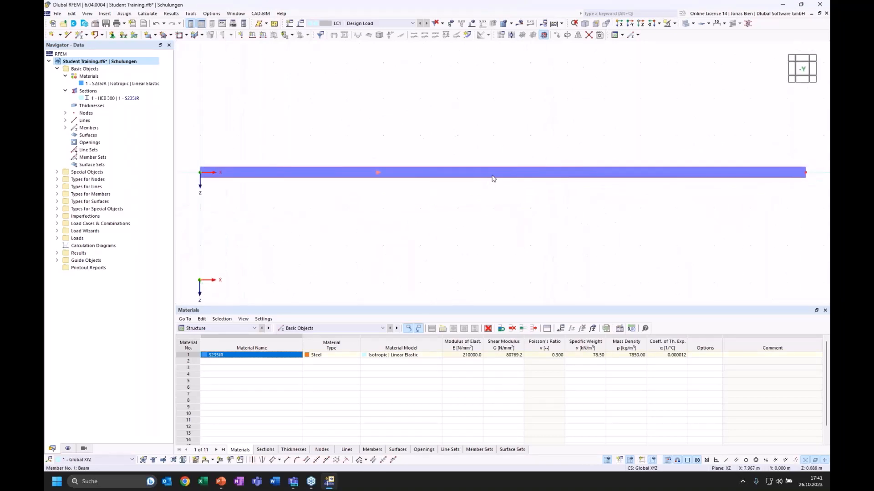
right_click(459, 176)
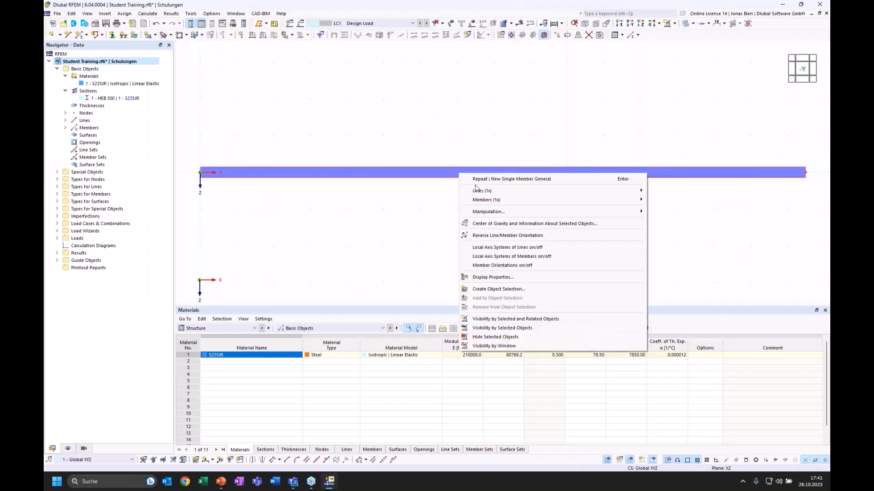
mouse_move(488, 203)
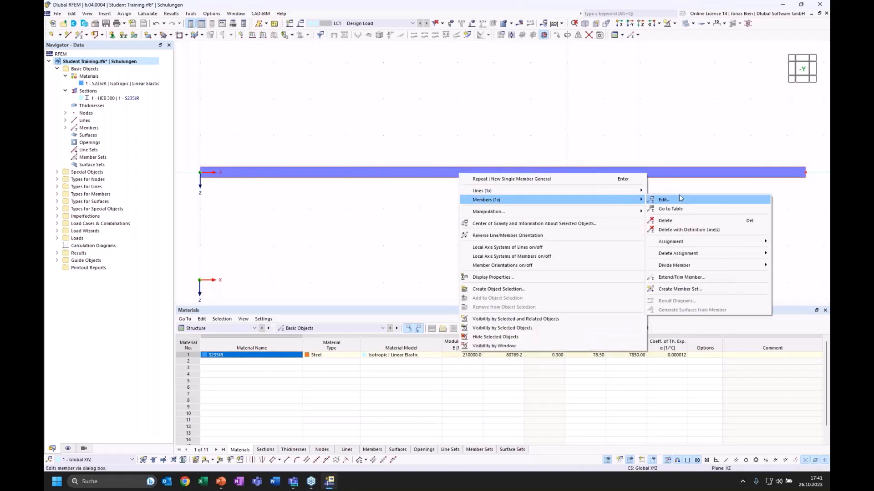
mouse_move(665, 270)
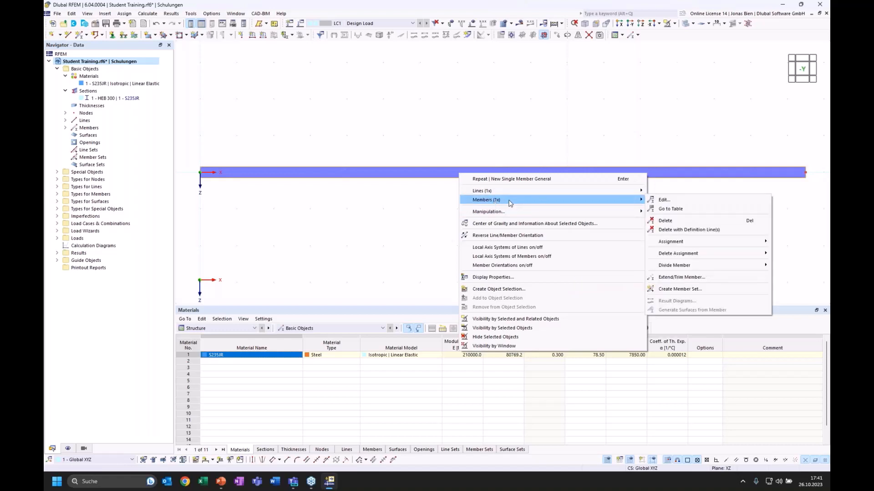
left_click(665, 199)
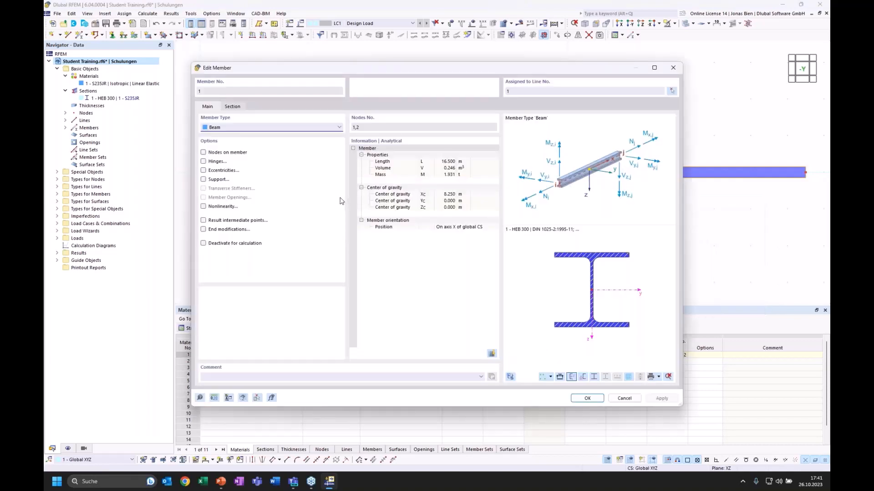
left_click(673, 67)
Add 2 intermediate nodes along the beam as 'On Member' nodes without dividing the member
right_click(605, 168)
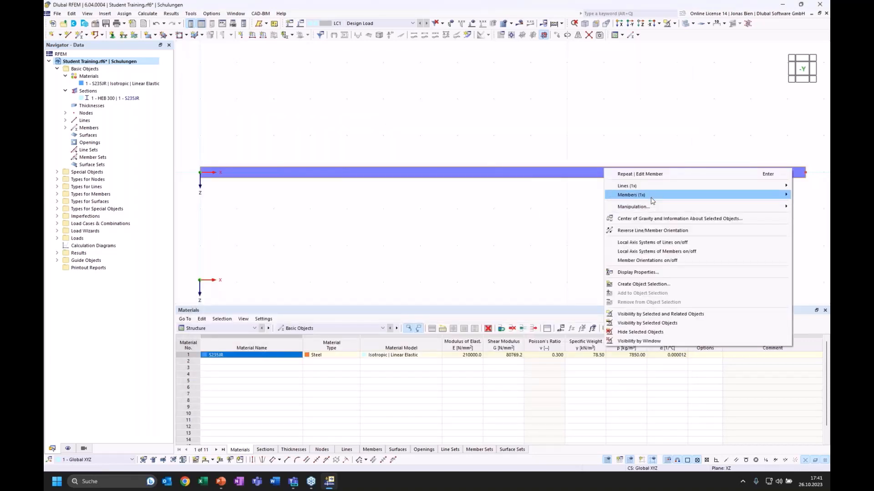
mouse_move(651, 198)
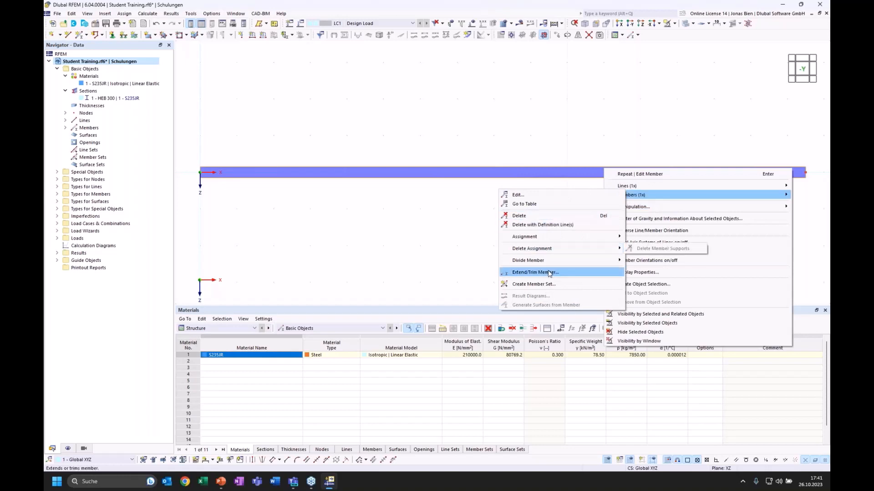
mouse_move(549, 264)
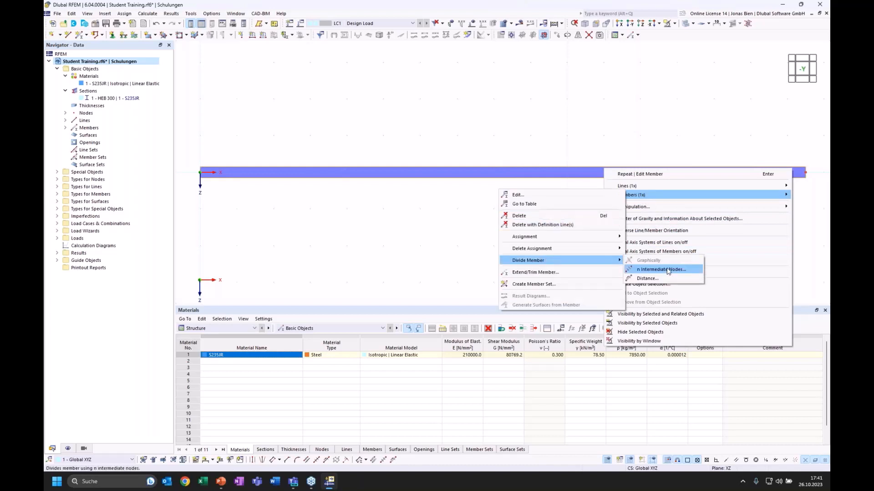
left_click(664, 270)
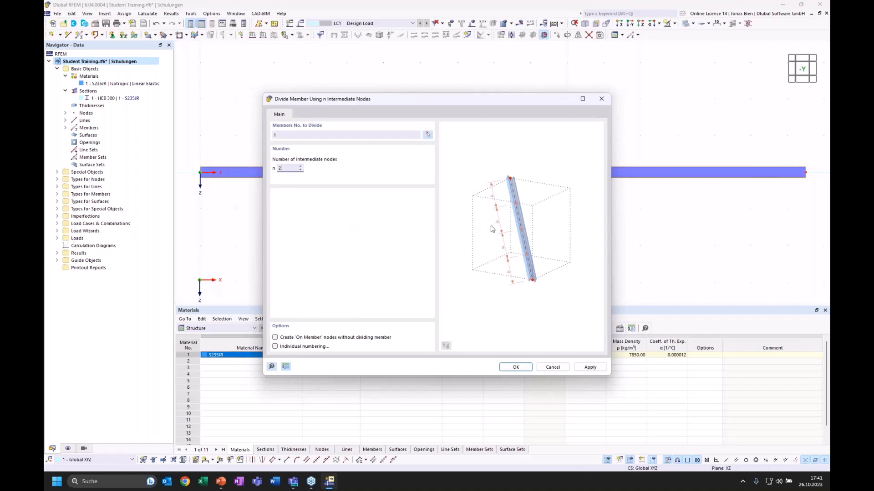
left_click(275, 338)
left_click(517, 367)
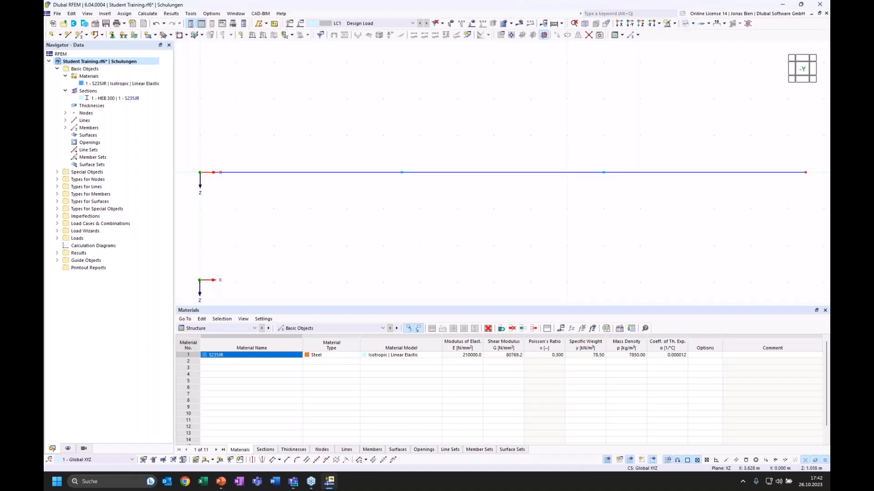
Assign the Hinged nodal support to the beam's start node at the origin
middle_click_drag(340, 216, 359, 223, "ctrl")
middle_click_drag(413, 220, 407, 220)
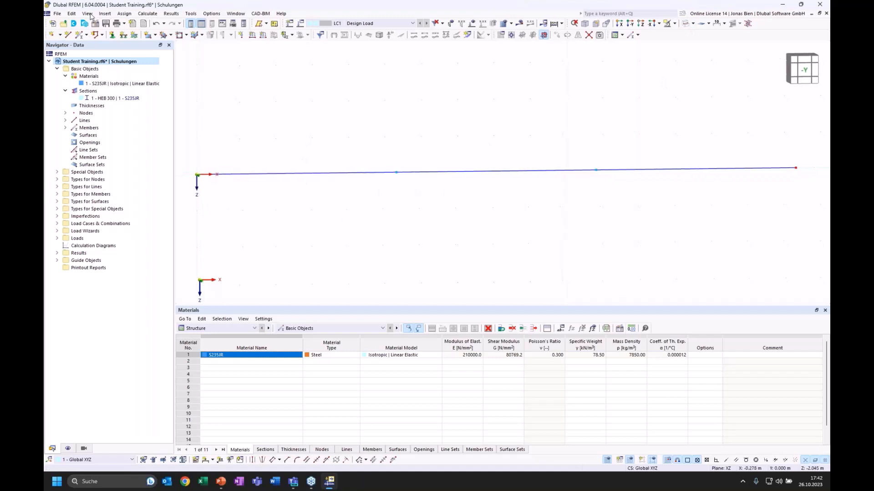
left_click(113, 35)
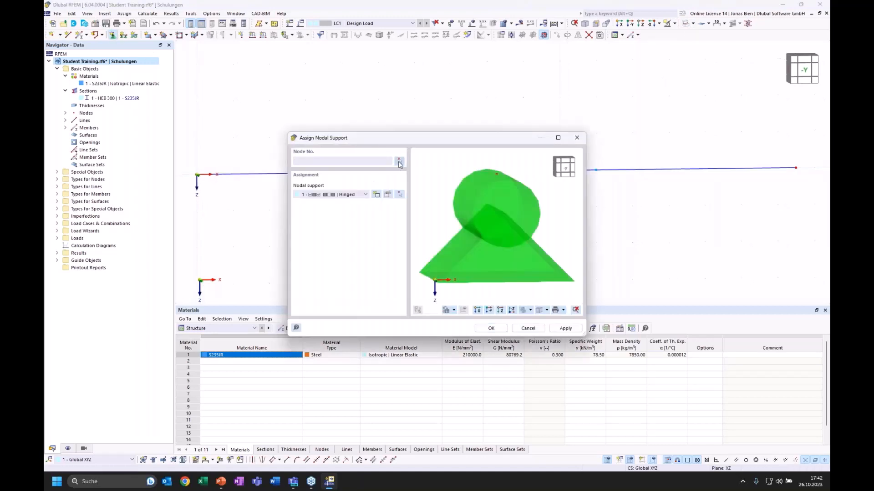
left_click(399, 162)
left_click(196, 174)
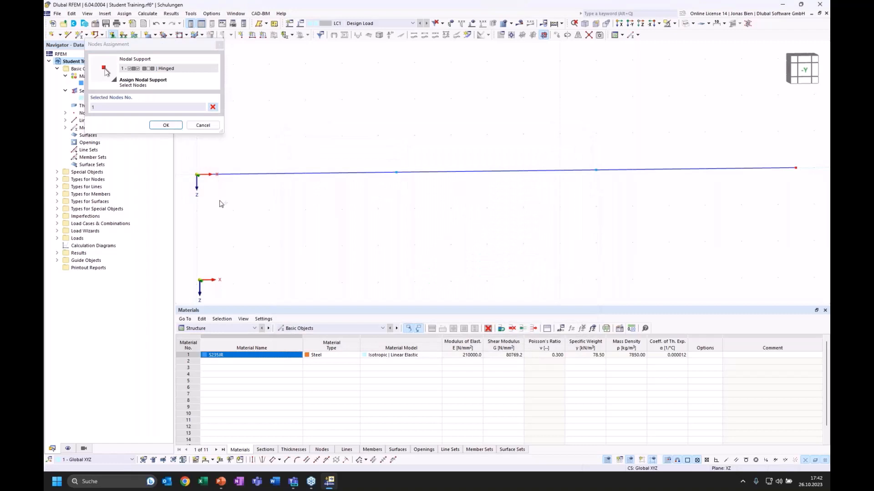
left_click(166, 125)
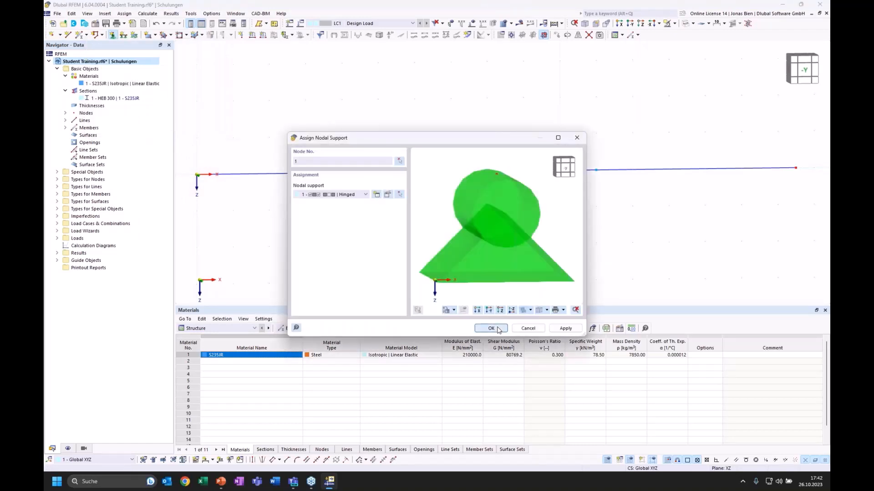
left_click(491, 329)
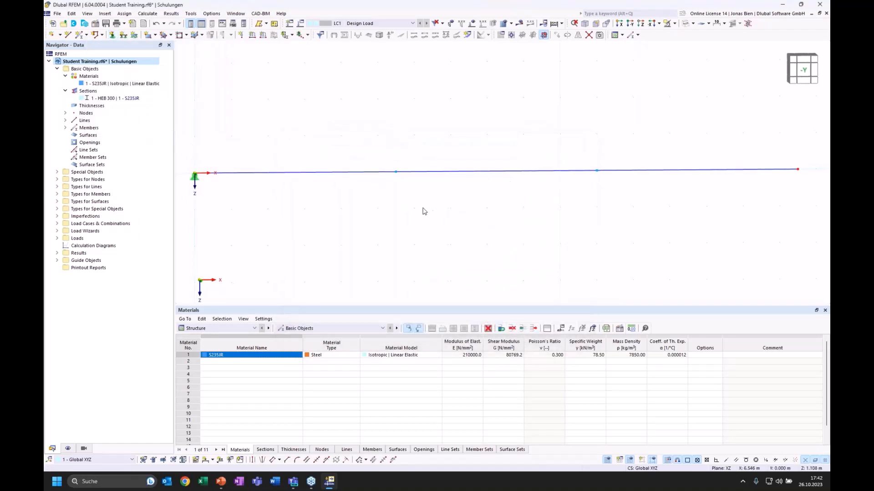
Hide the global X, Y, Z coordinate system symbol at the model origin and restore the -Y front view
left_click(68, 449)
scroll(91, 337, "down", 15)
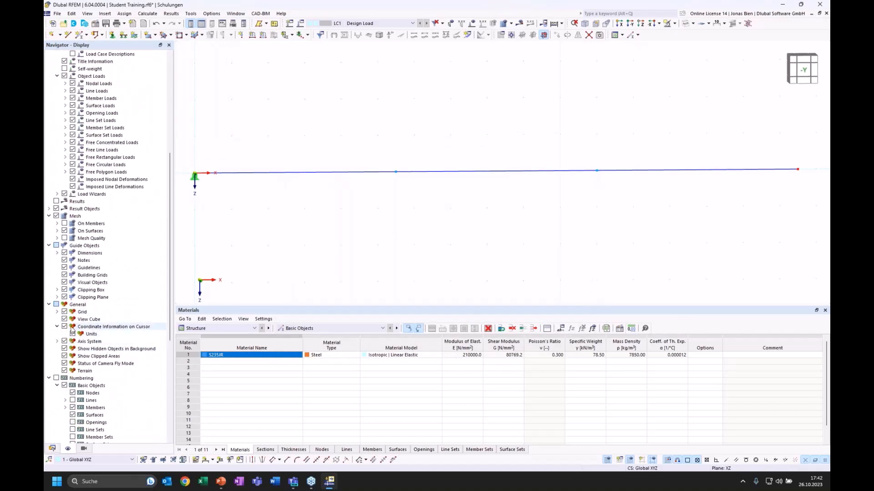
left_click(57, 333)
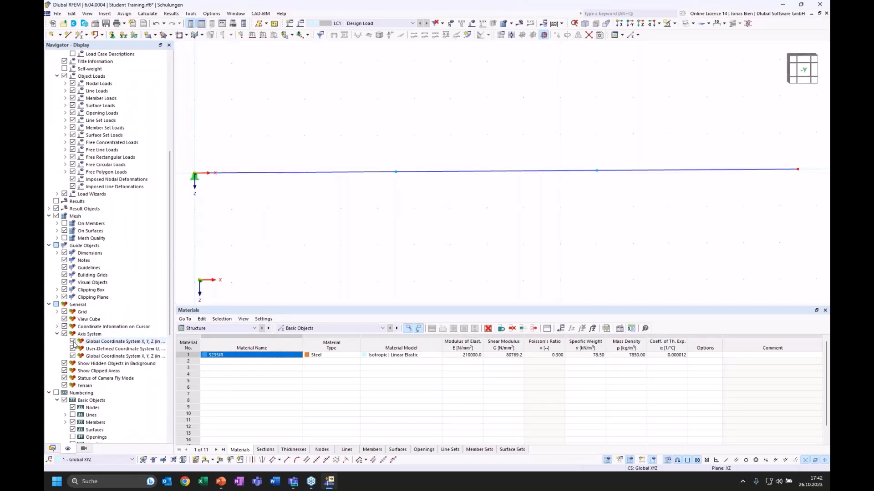
left_click(73, 341)
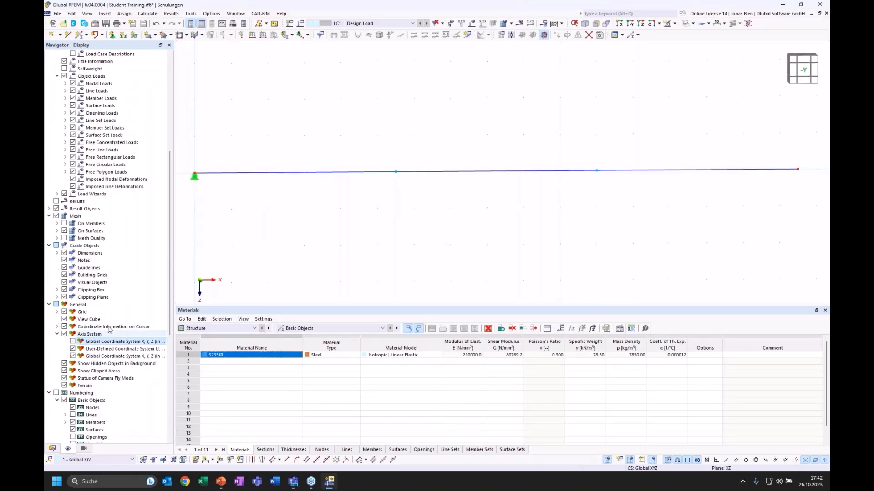
left_click(803, 71)
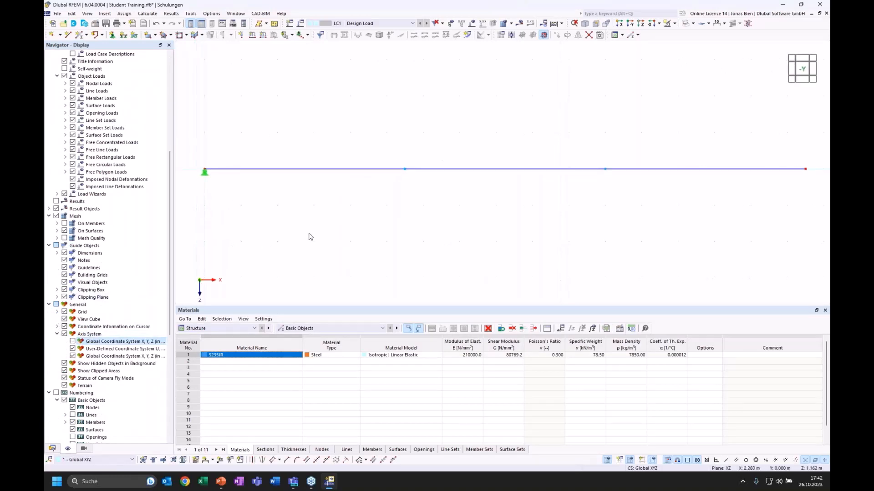
Assign the Roller nodal support to node 2 at the far end of the beam
left_click(112, 34)
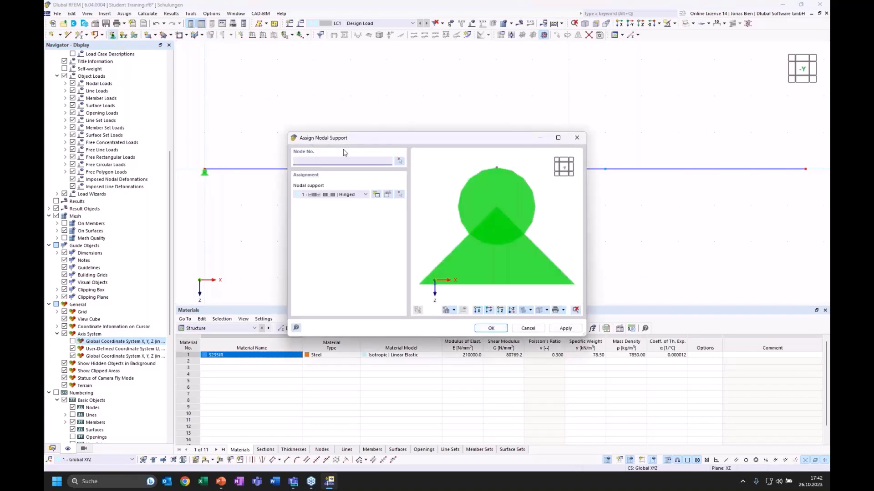
left_click(354, 195)
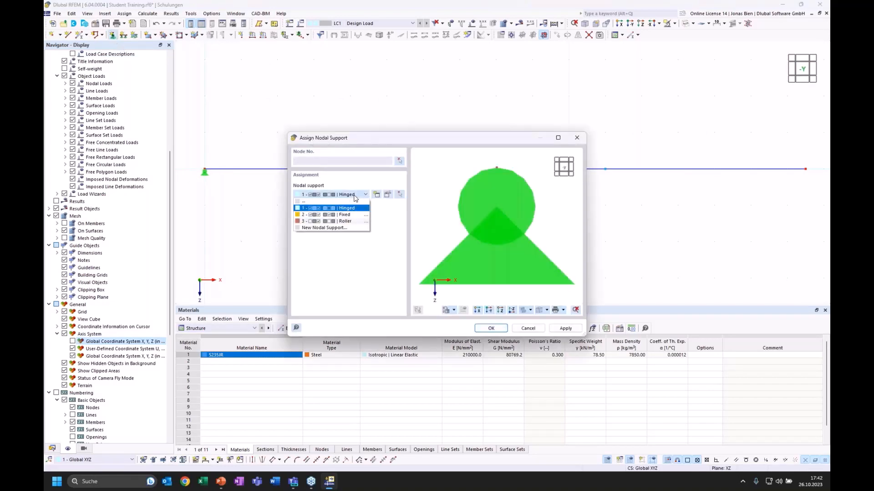
left_click(344, 221)
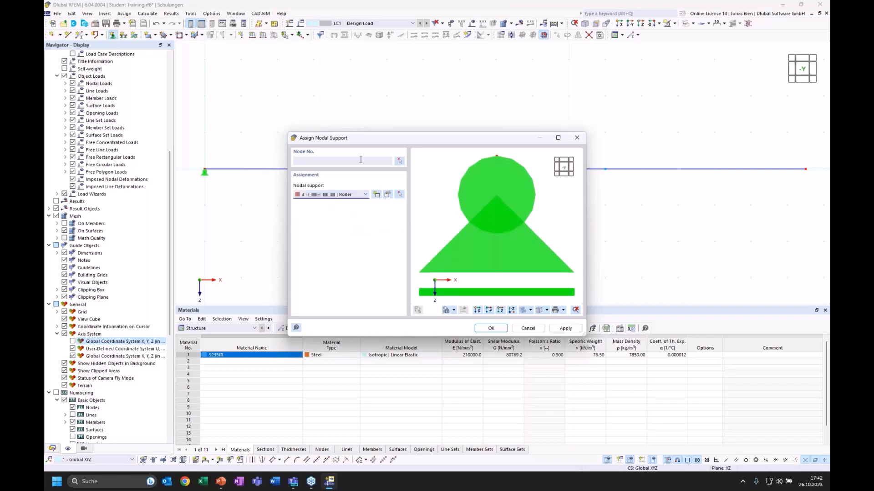
left_click(400, 162)
left_click(805, 170)
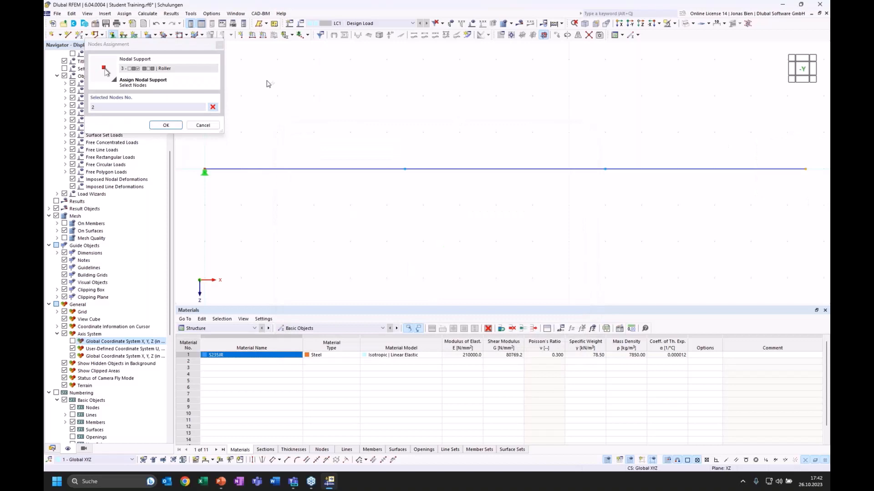
left_click(166, 125)
key("Return")
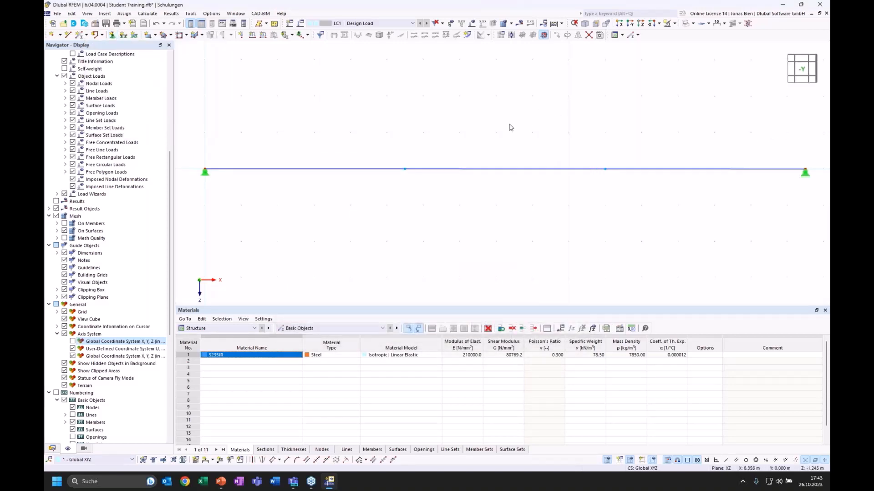
Apply a uniform 15 kN/m force member load in the ZL direction to the beam in LC1 - Design Load
scroll(525, 125, "down", 2)
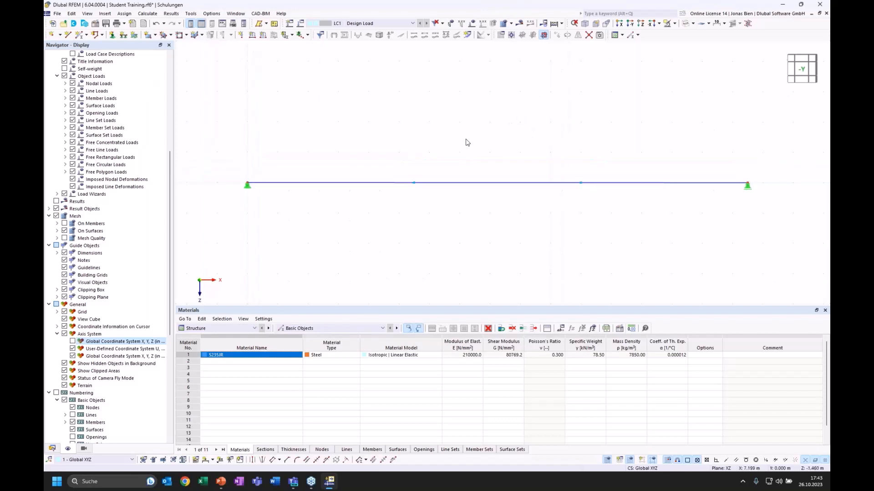
left_click(263, 35)
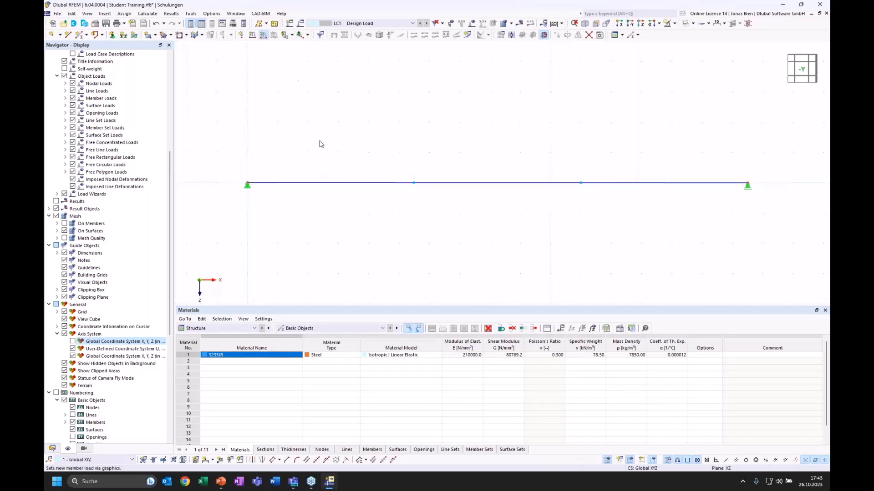
left_click(353, 163)
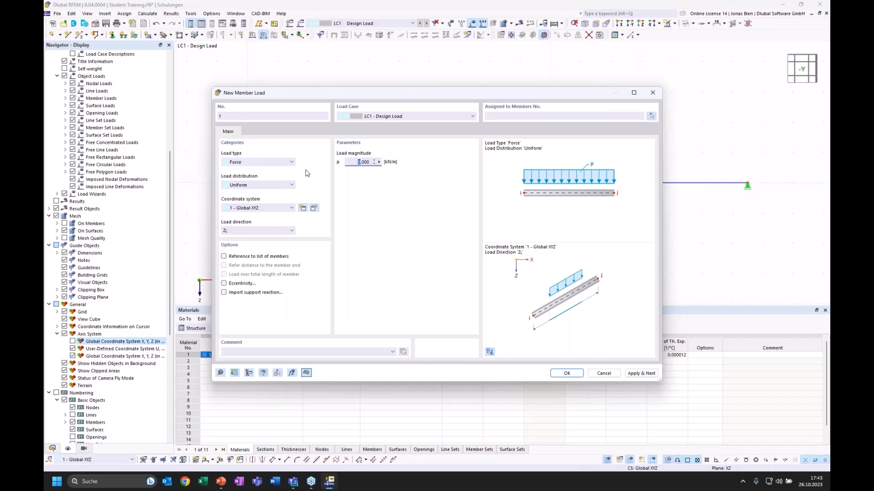
type("15")
left_click(652, 116)
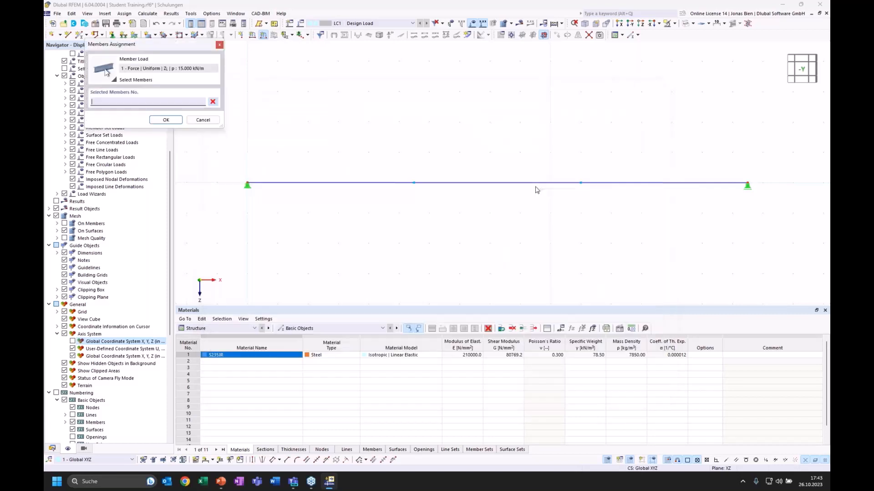
left_click(472, 182)
left_click(167, 121)
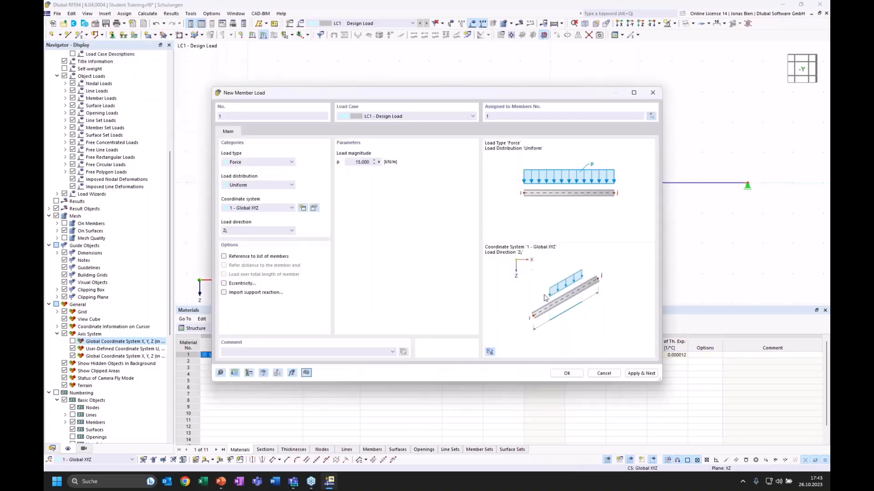
left_click(568, 371)
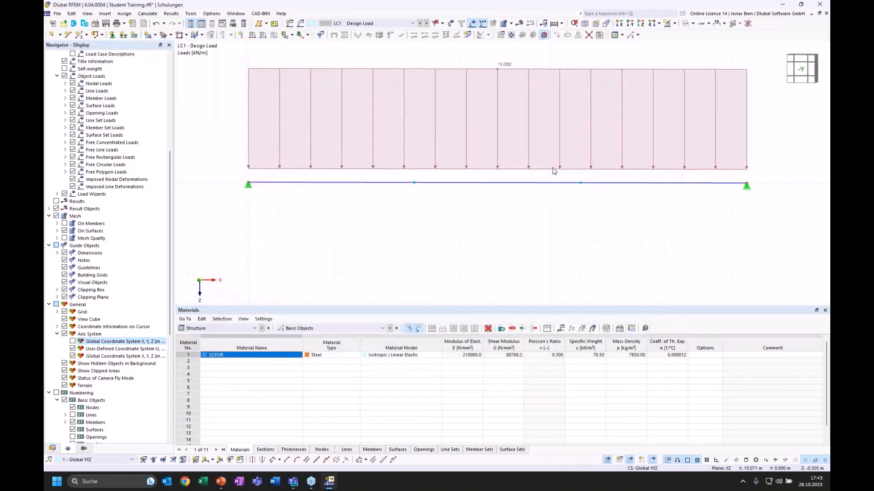
Reduce the displayed size of the beam's member load graphic and restore the -Y front view
right_click(553, 170)
left_click(536, 171)
right_click(534, 171)
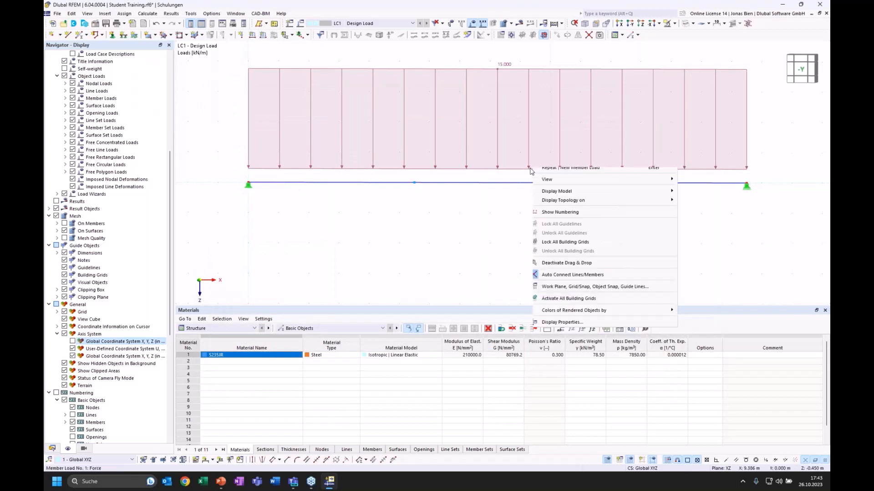
left_click(529, 172)
right_click(529, 171)
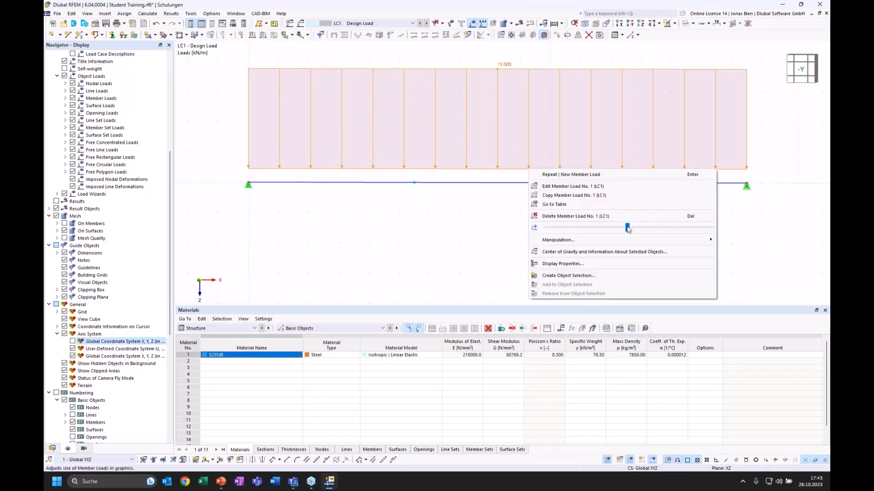
left_click_drag(627, 227, 564, 231)
left_click(484, 217)
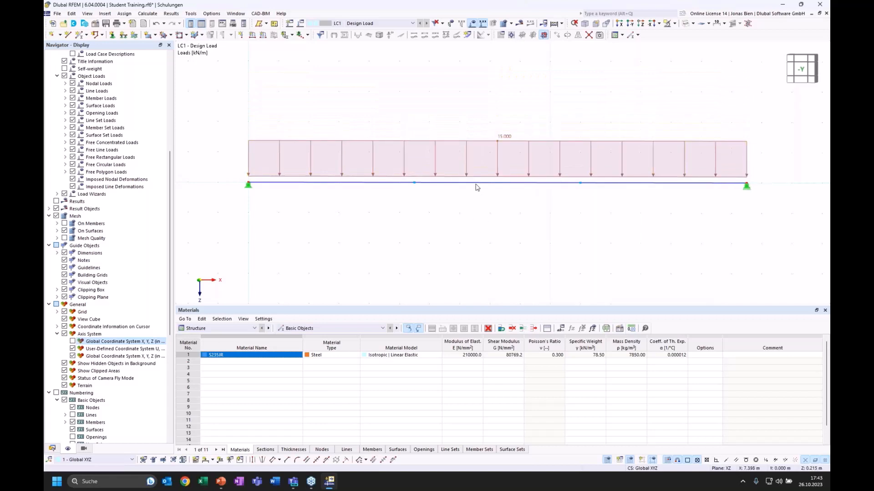
left_click(801, 69)
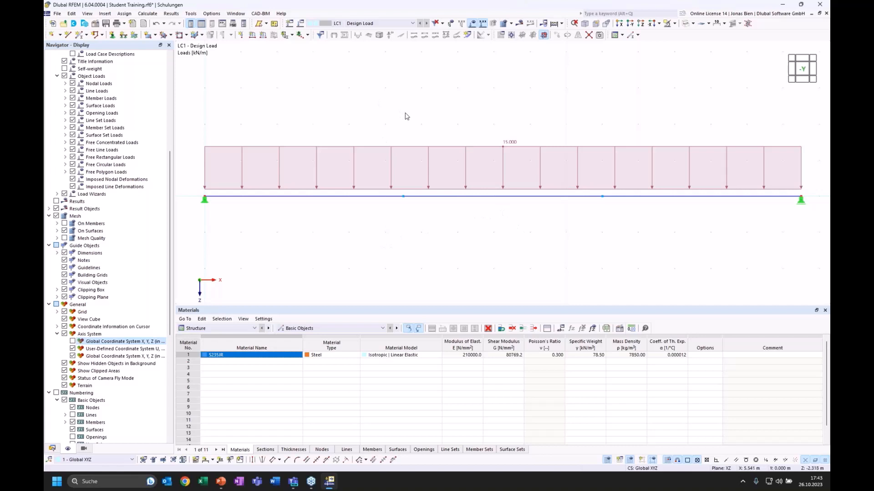
Calculate the LC1 - Design Load results and hide the loads so only the beam's global deformation is displayed
left_click(521, 24)
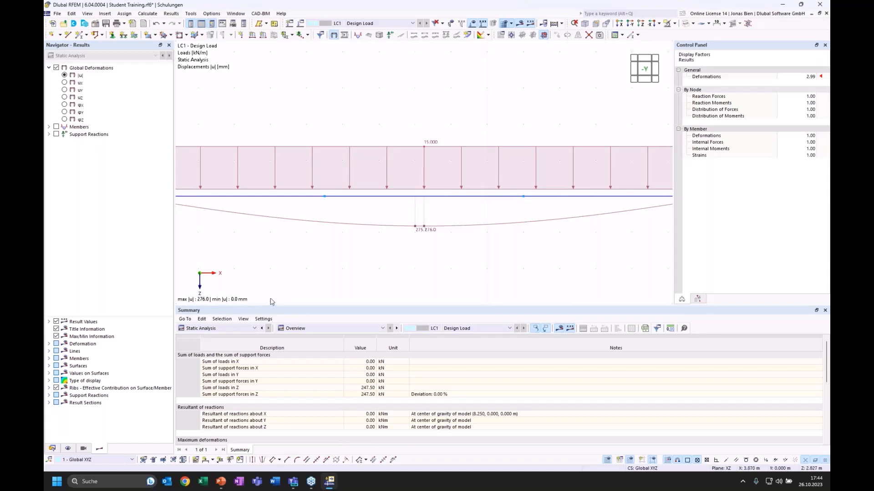
scroll(468, 203, "down", 2)
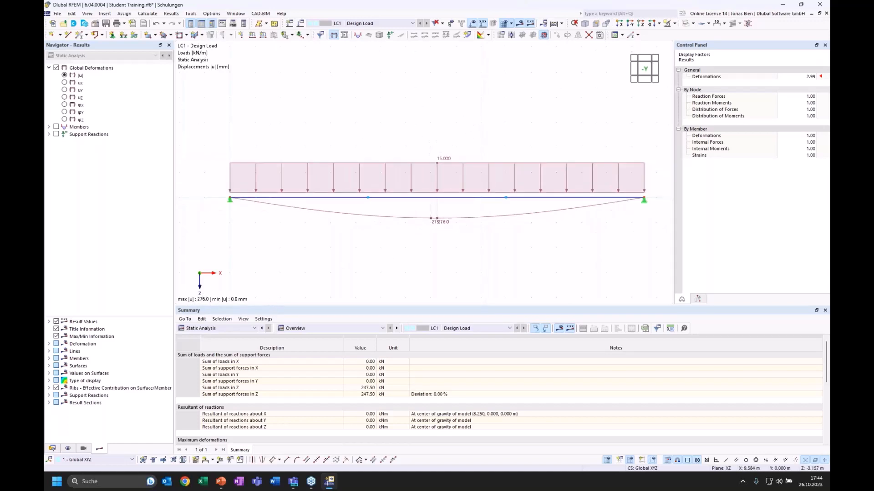
middle_click_drag(487, 145, 481, 146)
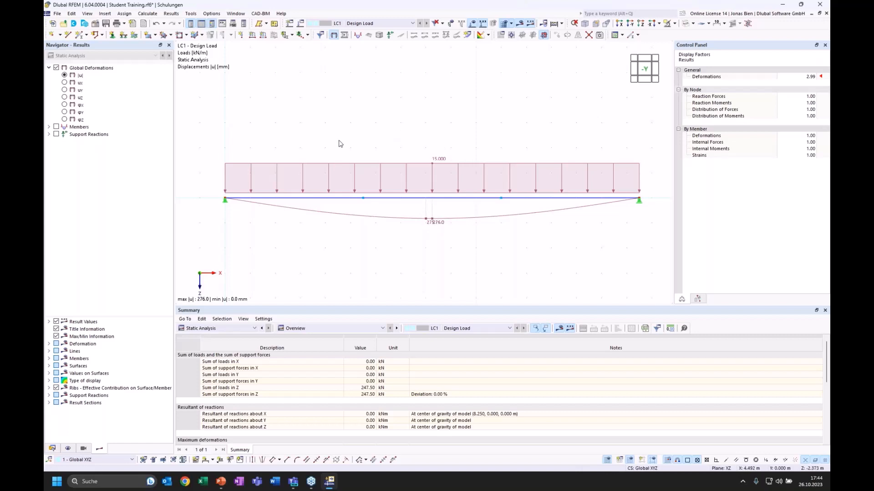
left_click(482, 22)
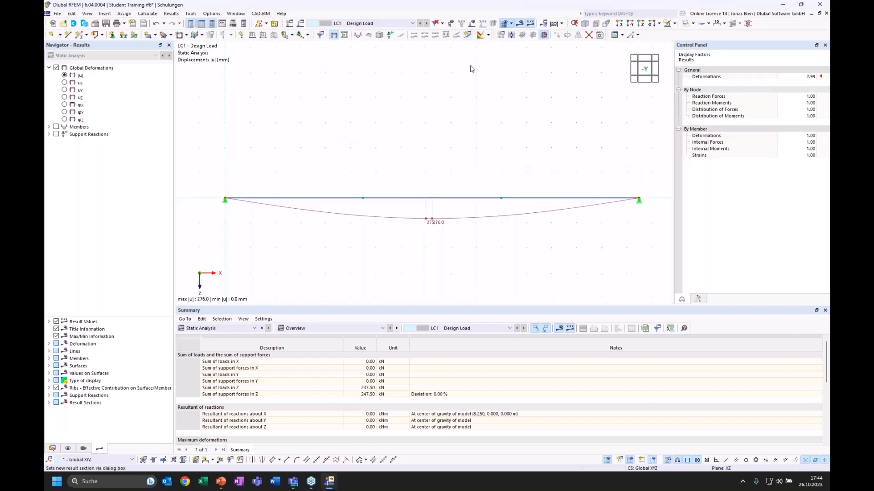
Copy the beam's two intermediate nodes by a displacement of -1.4 m in Z
left_click_drag(347, 169, 518, 210)
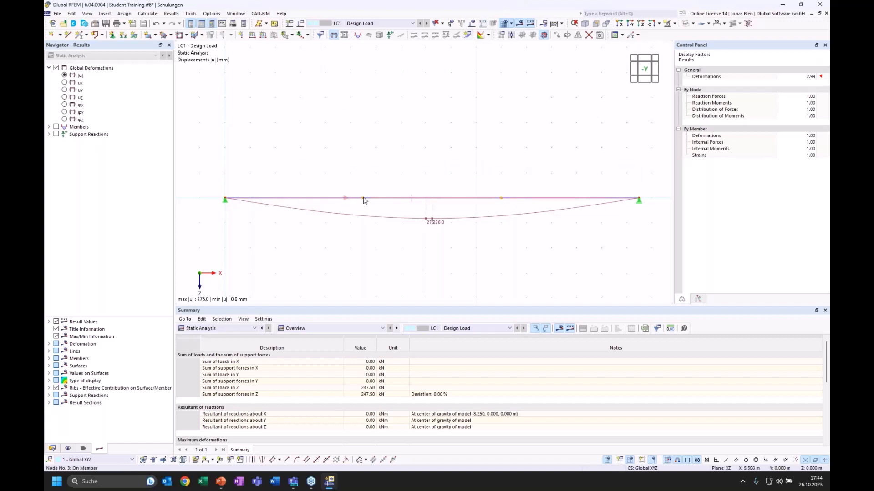
left_click(577, 37)
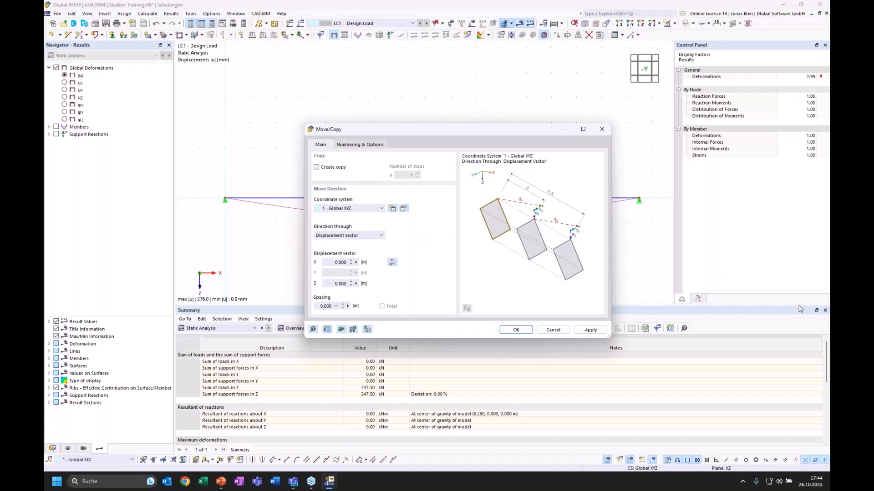
left_click(354, 283)
type("-1.4")
left_click(323, 168)
left_click(515, 331)
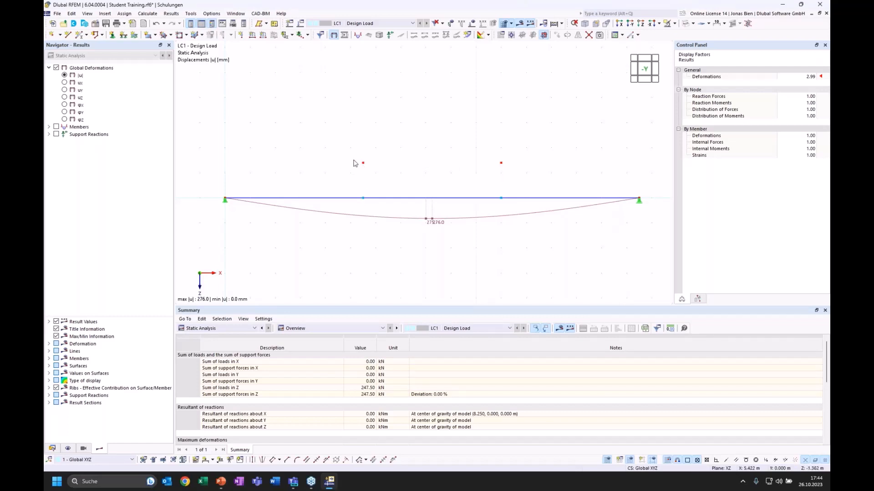
Examine the properties of the copied node above the beam's first intermediate node
left_click_drag(337, 143, 519, 184)
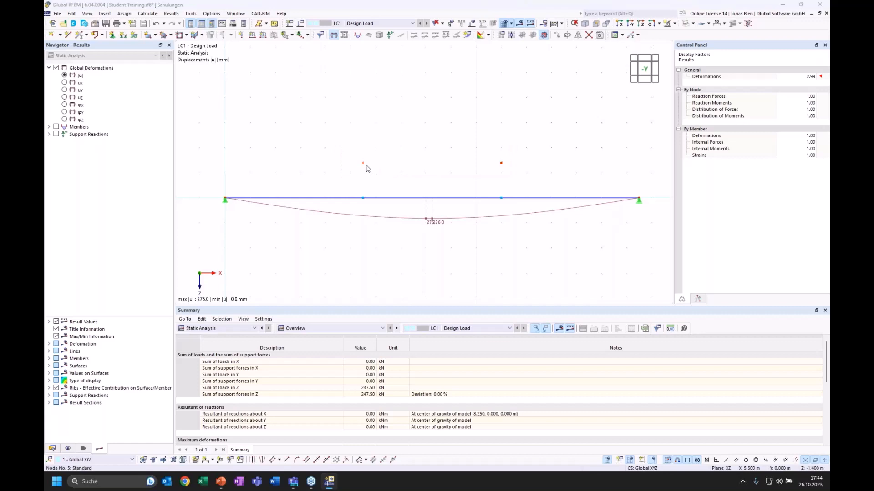
double_click(363, 163)
left_click(659, 85)
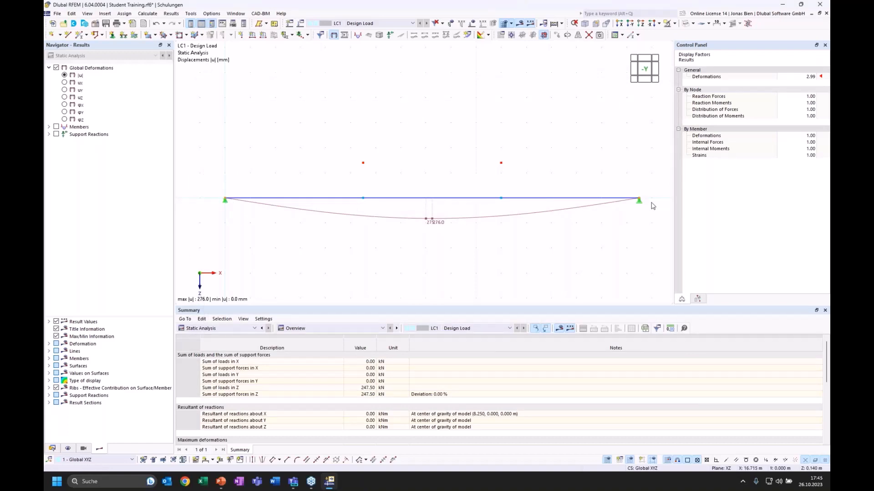
Copy the two supported end nodes of the beam by a displacement of -2.3 m in Z
left_click(557, 35)
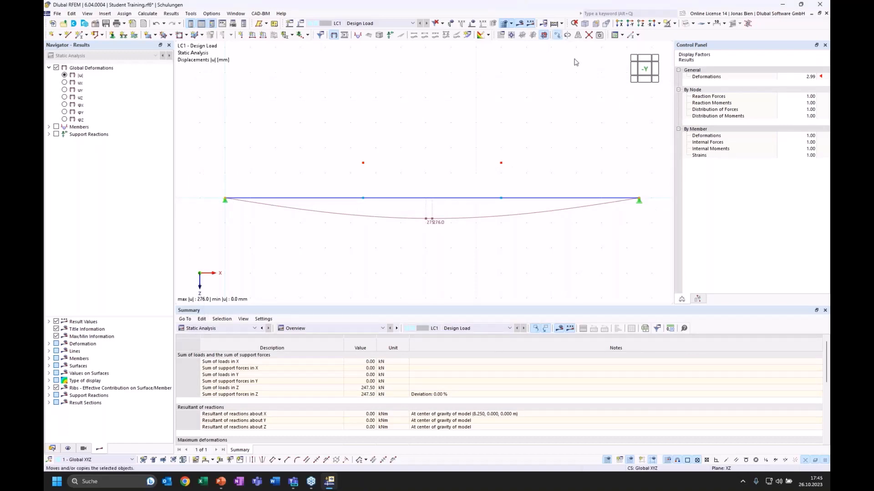
double_click(333, 284)
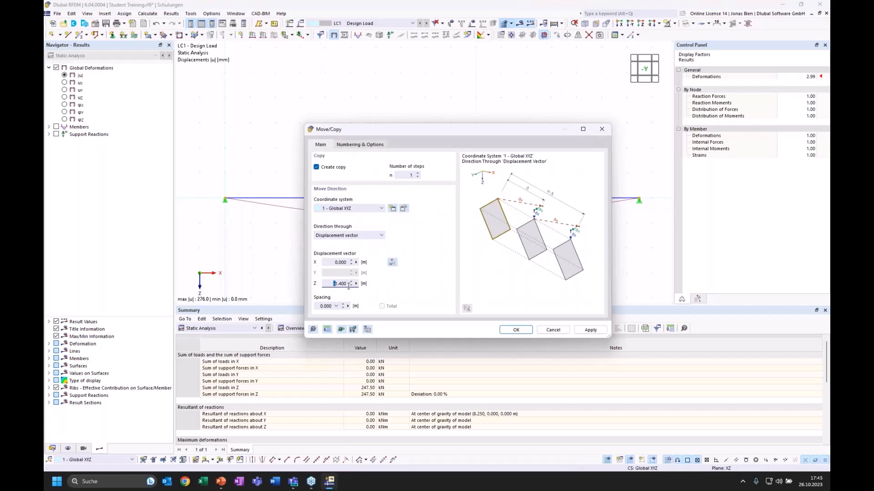
type("-2")
left_click(507, 330)
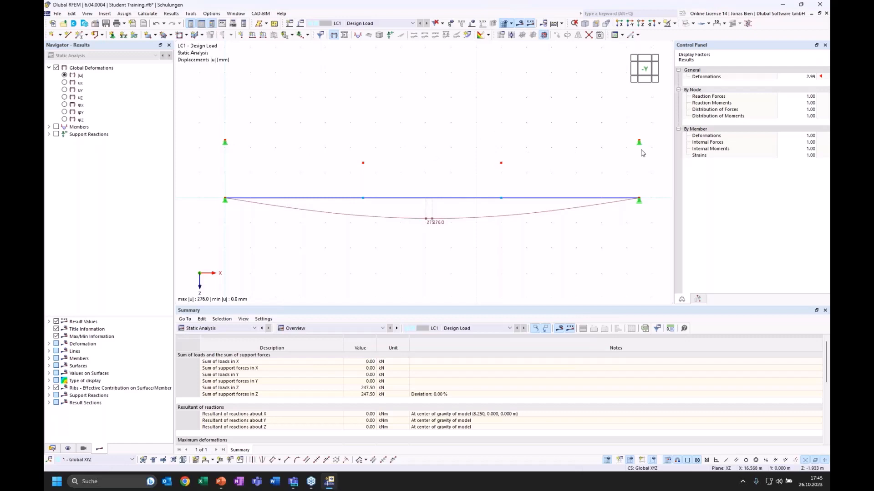
Change the nodal support of copied node 8, above the beam's roller end, to Hinged
scroll(644, 150, "up", 3)
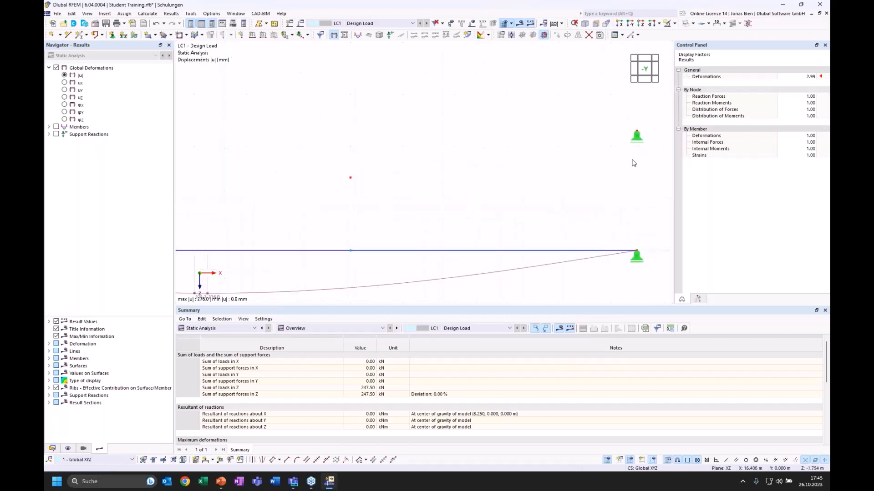
double_click(636, 147)
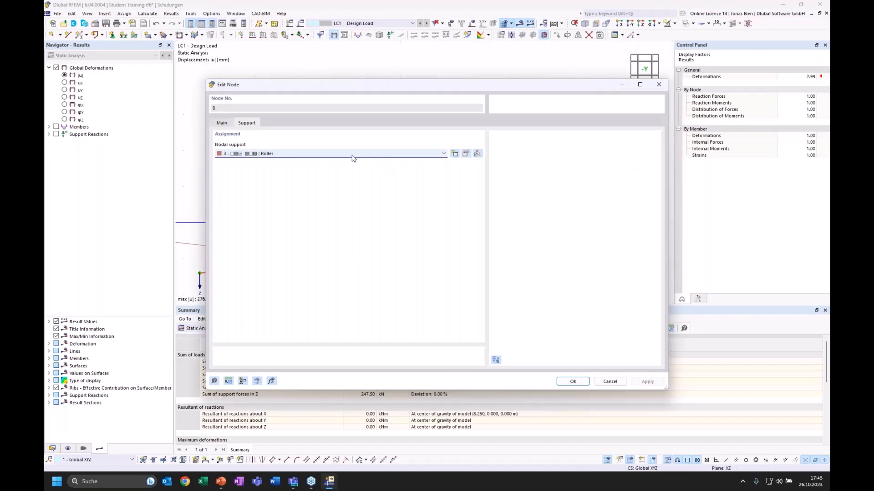
left_click(325, 154)
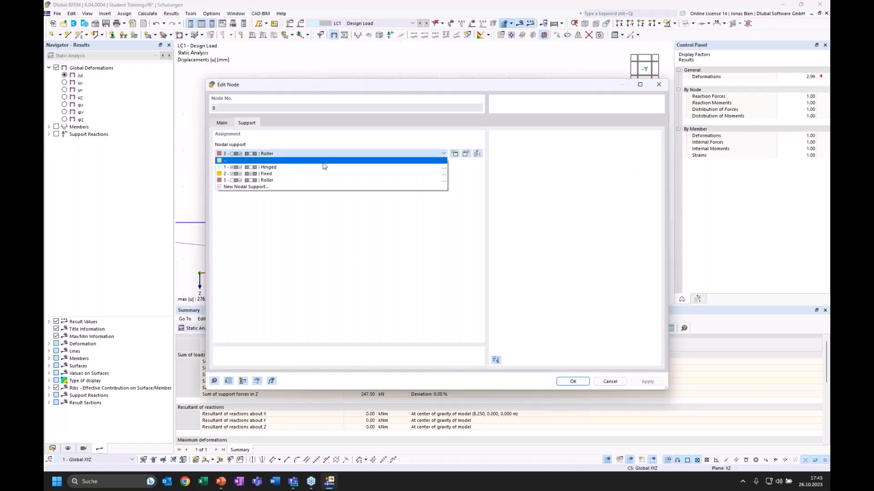
left_click(324, 171)
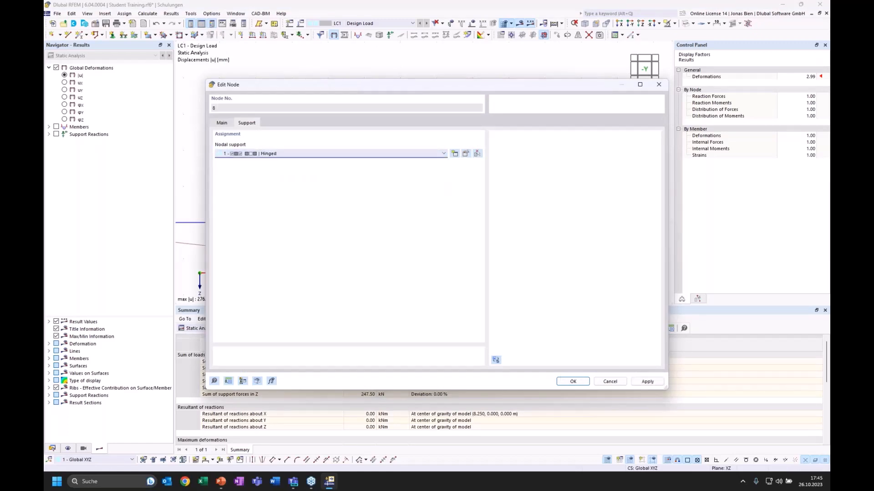
left_click(572, 381)
Start a new single member and set its member type to Truss
mouse_move(408, 127)
middle_mouse_down()
mouse_move(429, 129)
mouse_move(410, 124)
middle_mouse_up()
scroll(417, 128, "down", 1)
scroll(425, 128, "down", 1)
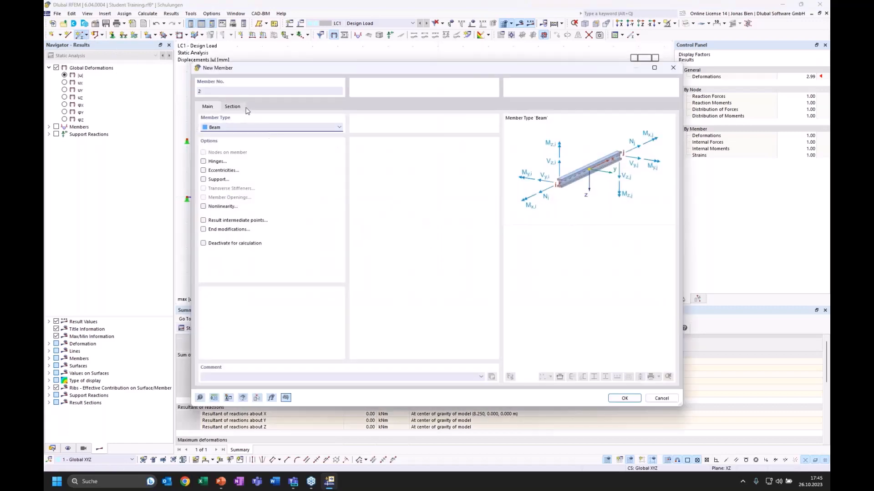
left_click(237, 127)
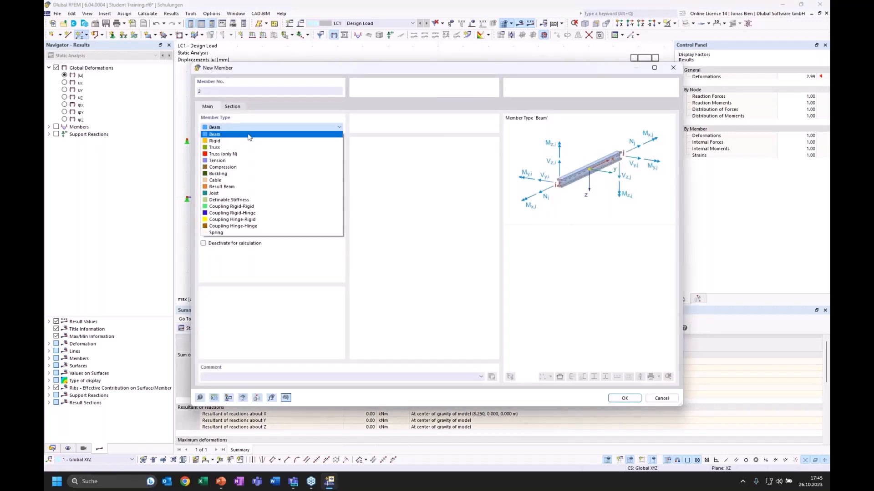
left_click(243, 148)
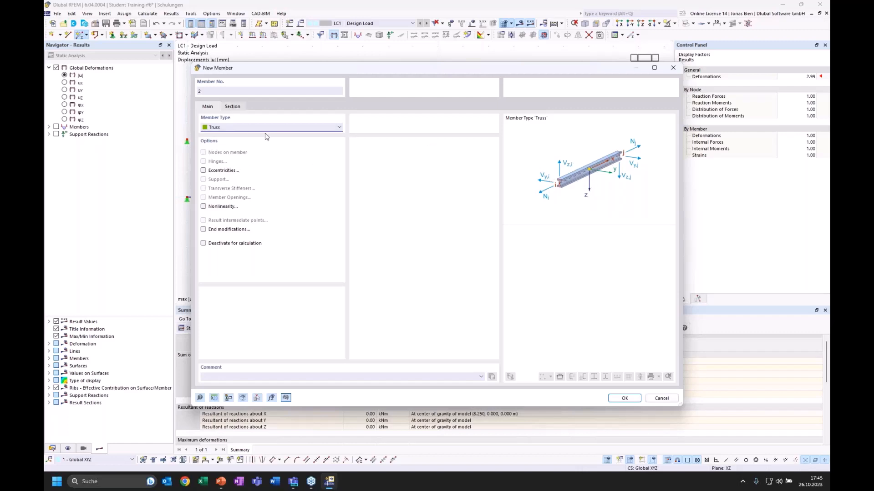
Check the training slide and create an IPE 200 section (DIN 1025-5:1994-03; Euronorm 19-57) in S235JR for the new truss member
left_click(234, 109)
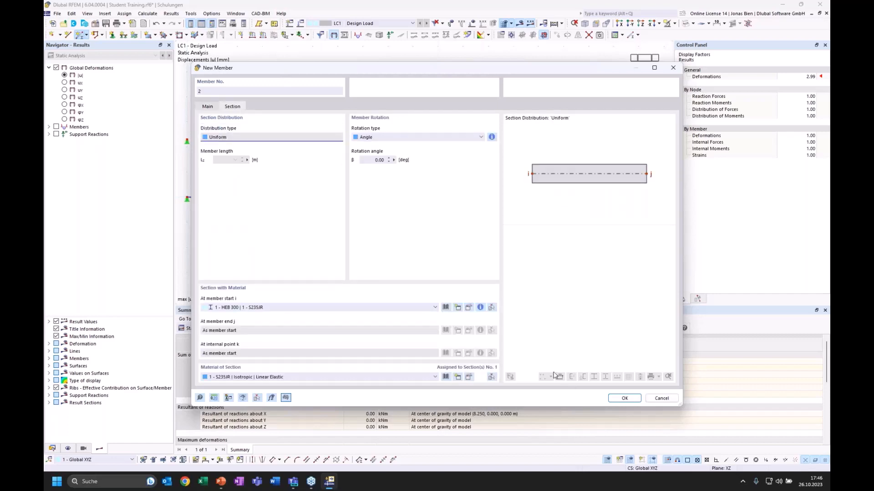
left_click(223, 481)
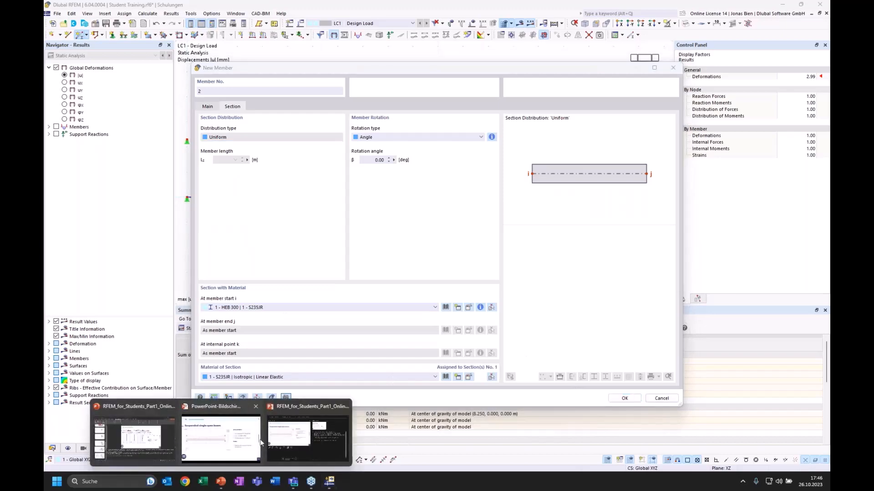
left_click(261, 443)
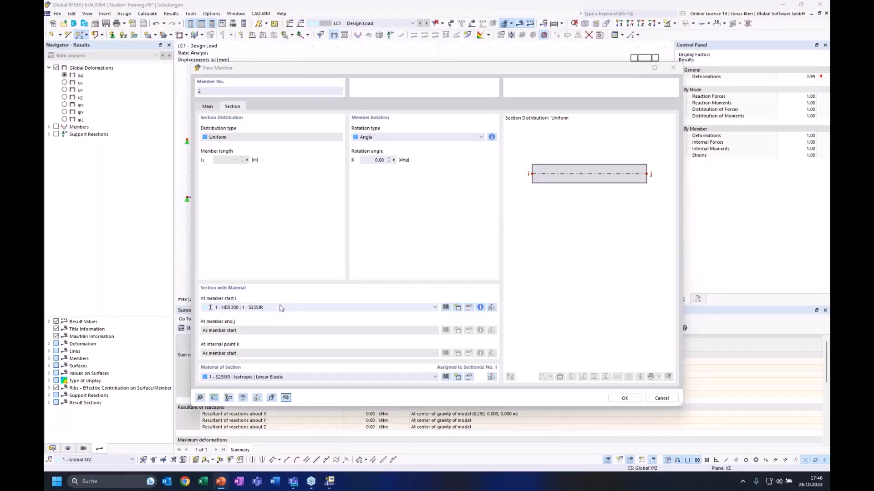
left_click(461, 307)
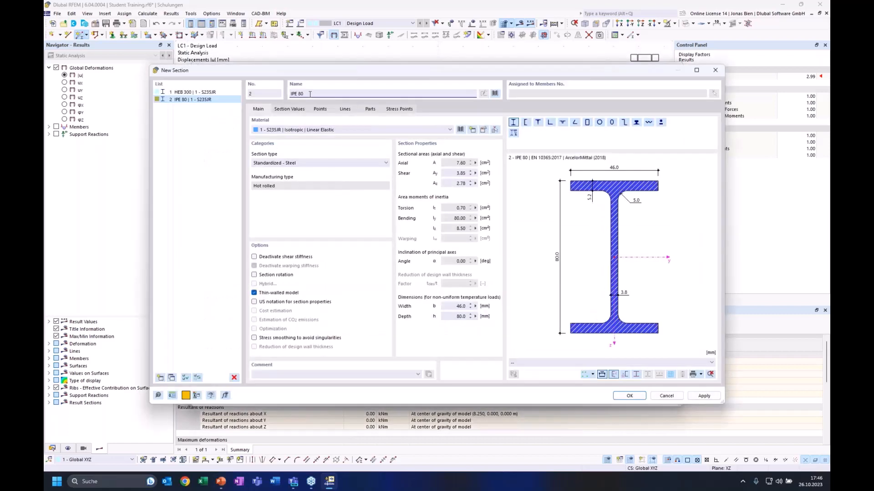
double_click(301, 93)
type("200")
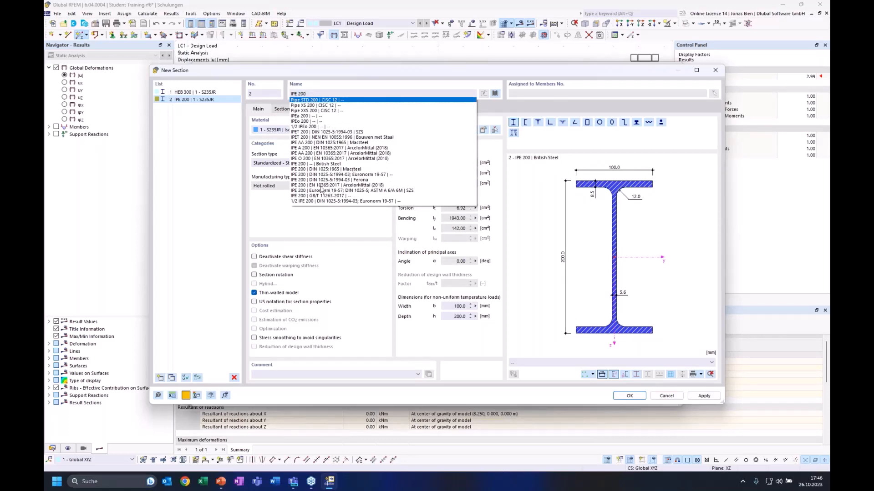
left_click(352, 175)
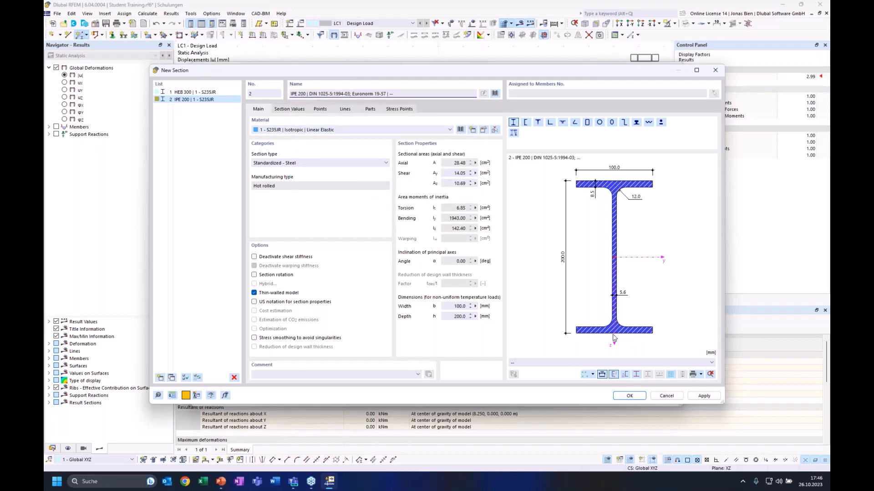
left_click(620, 396)
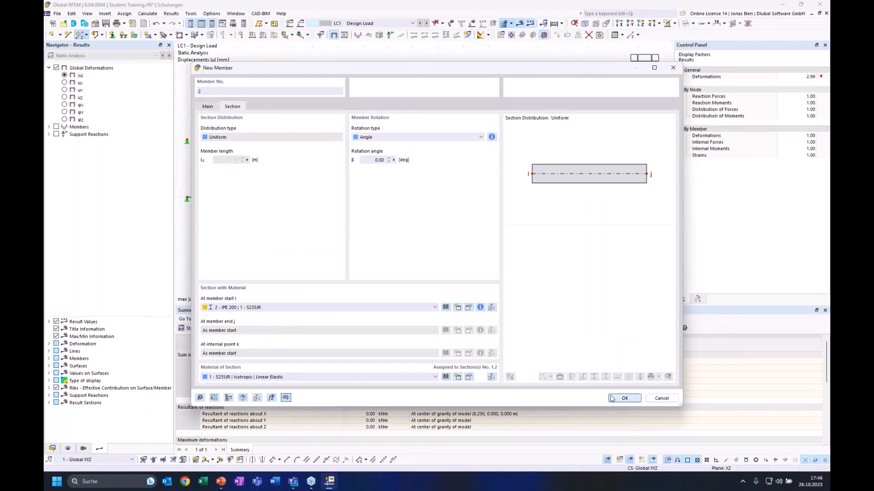
left_click(624, 398)
Draw three connected truss members between the two upper supports through the copied nodes at X 5.5 m and X 11 m, Z -1.4 m
left_click_drag(191, 44, 152, 178)
left_click(187, 141)
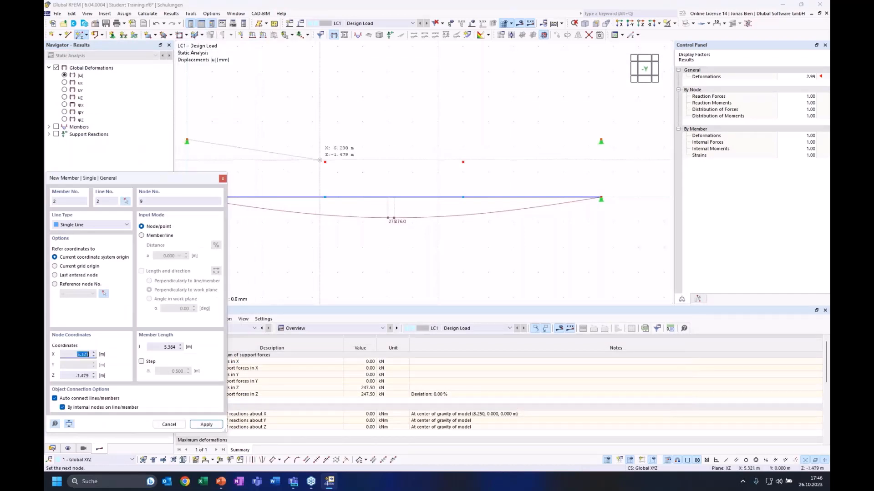
left_click(404, 161)
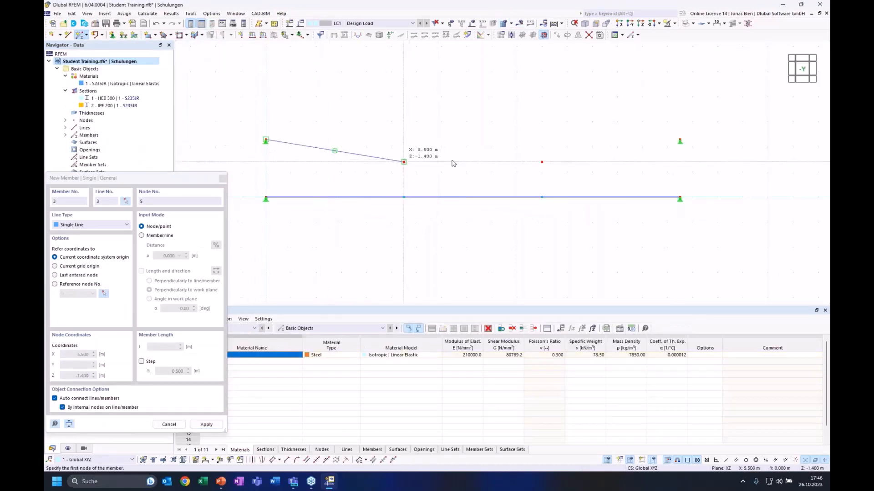
left_click(541, 162)
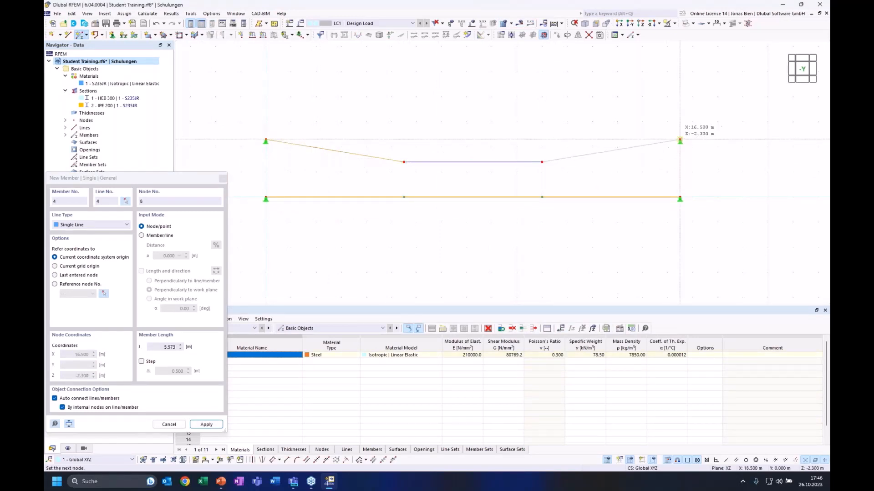
left_click(680, 141)
Draw two vertical truss members connecting the upper nodes at X 11 m and X 5.5 m to the beam's intermediate nodes below
left_click(541, 161)
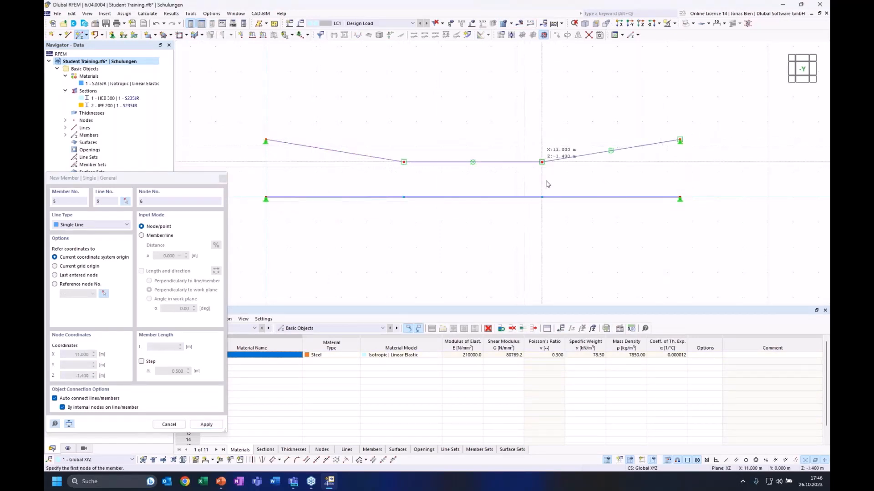
left_click(541, 198)
left_click(404, 161)
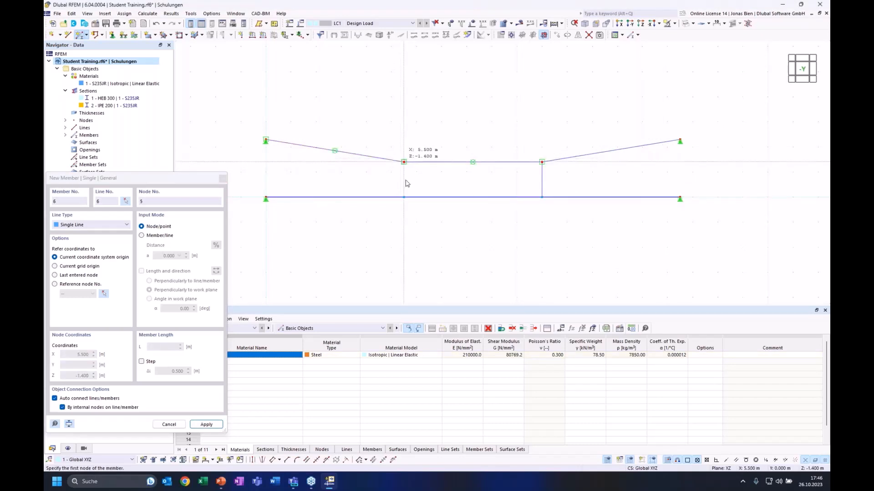
left_click(403, 197)
key("Escape")
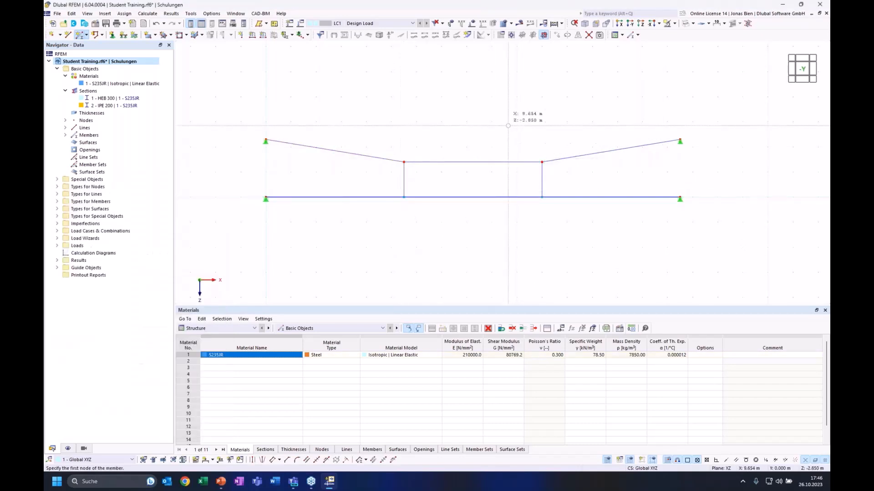
Show the LC1 loads again and display the members as rendered solid sections
left_click(475, 37)
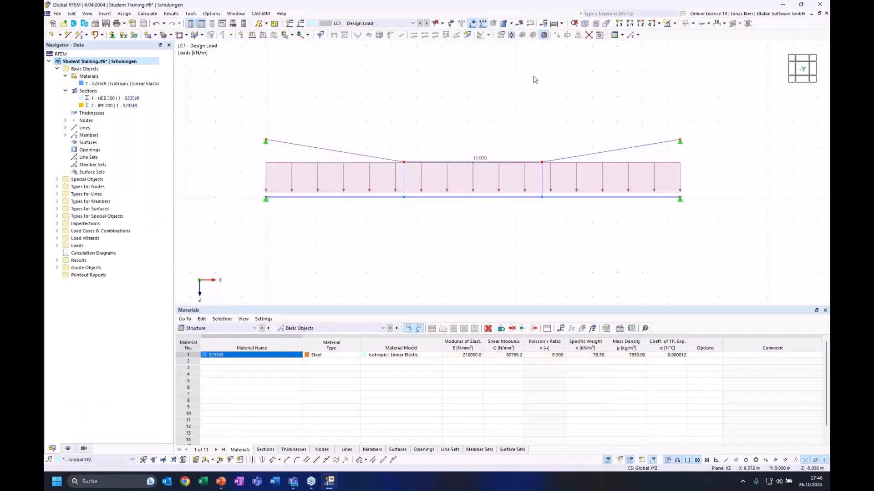
left_click(686, 23)
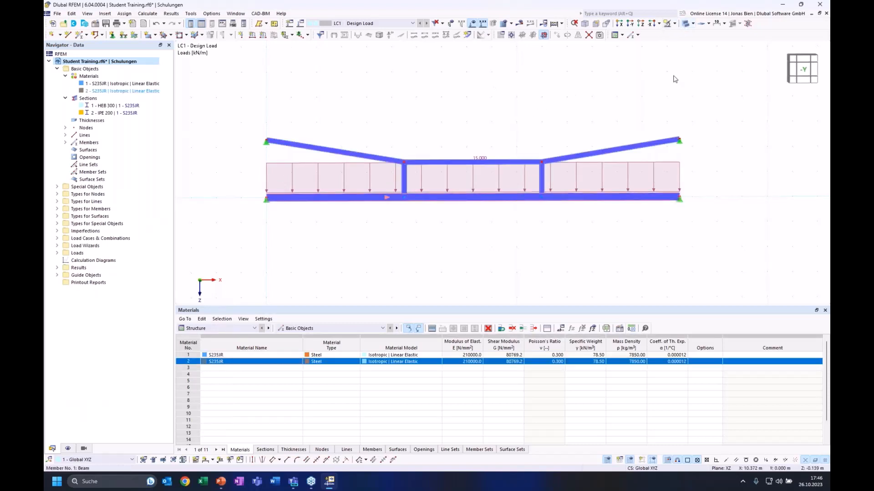
scroll(477, 189, "up", 2)
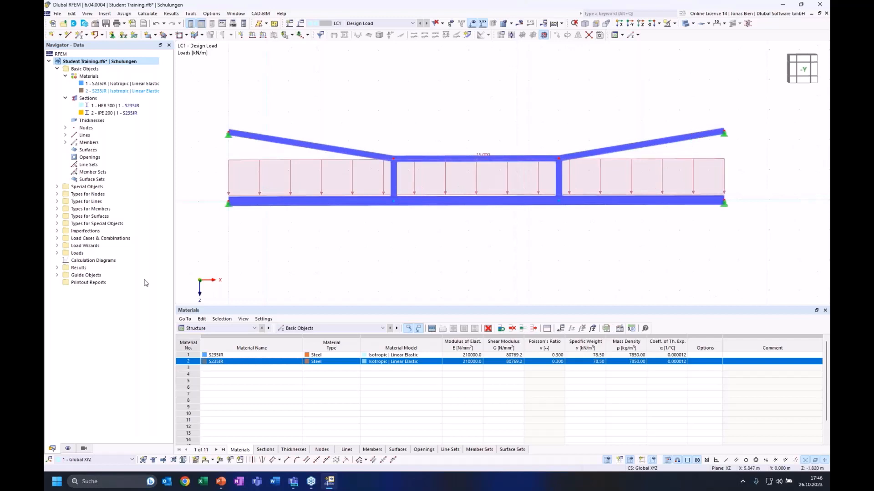
Color the rendered members by the object property Section so that the HEB 300 and IPE 200 members are distinguished
left_click(68, 448)
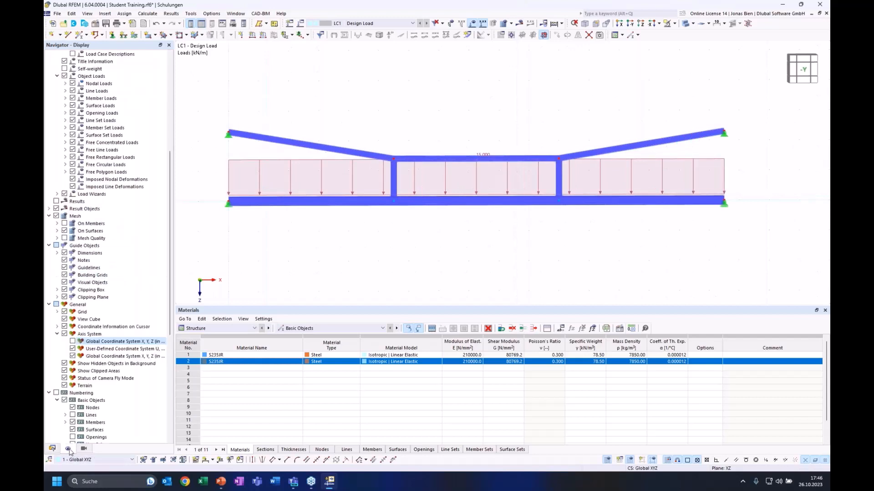
scroll(100, 395, "down", 10)
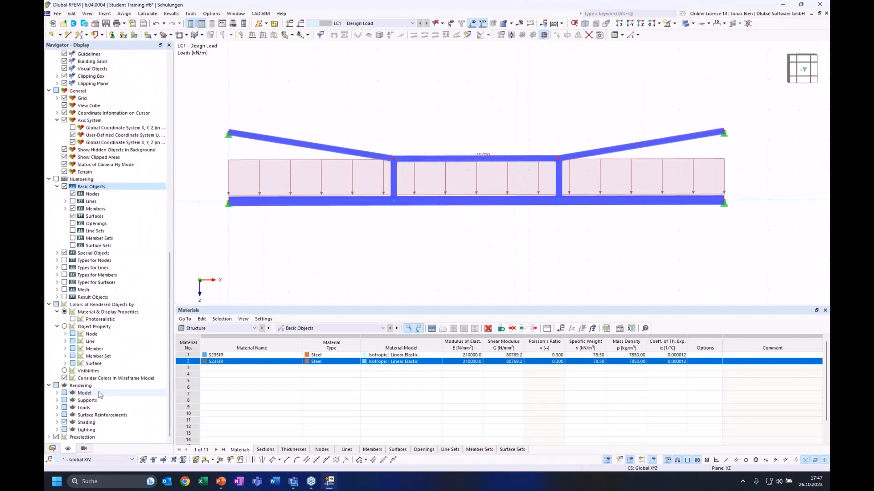
left_click(65, 341)
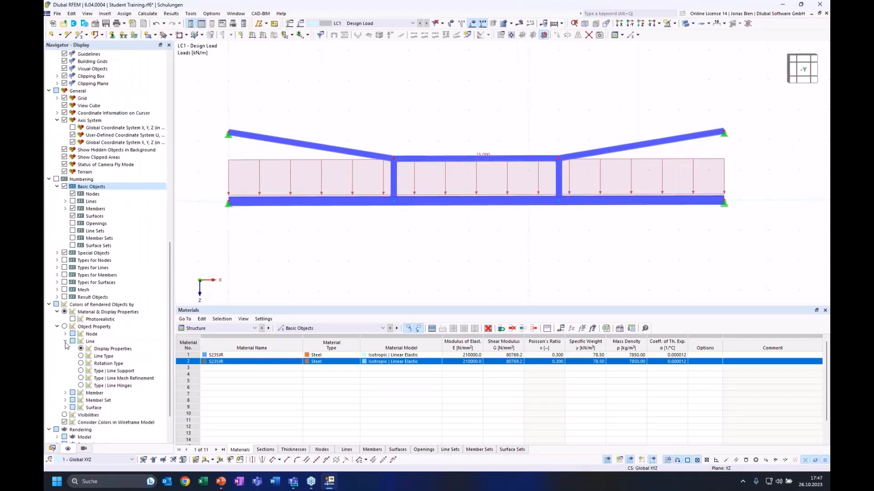
left_click(65, 393)
scroll(78, 387, "down", 2)
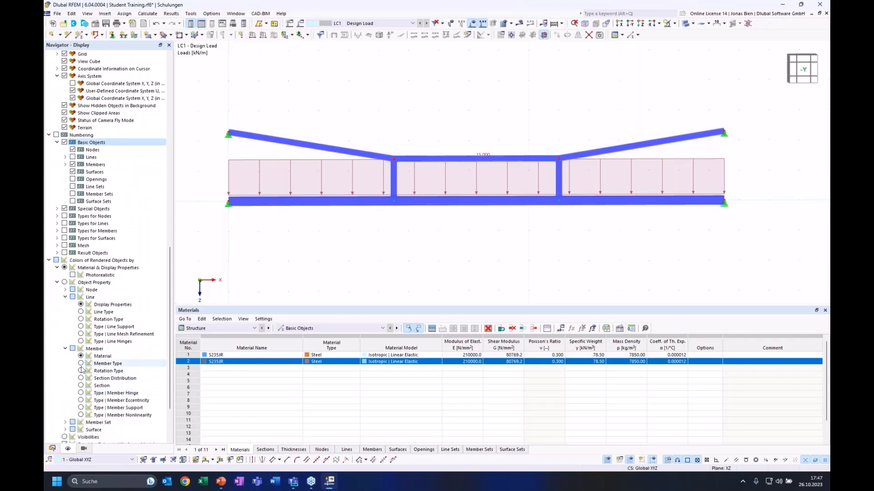
left_click(81, 386)
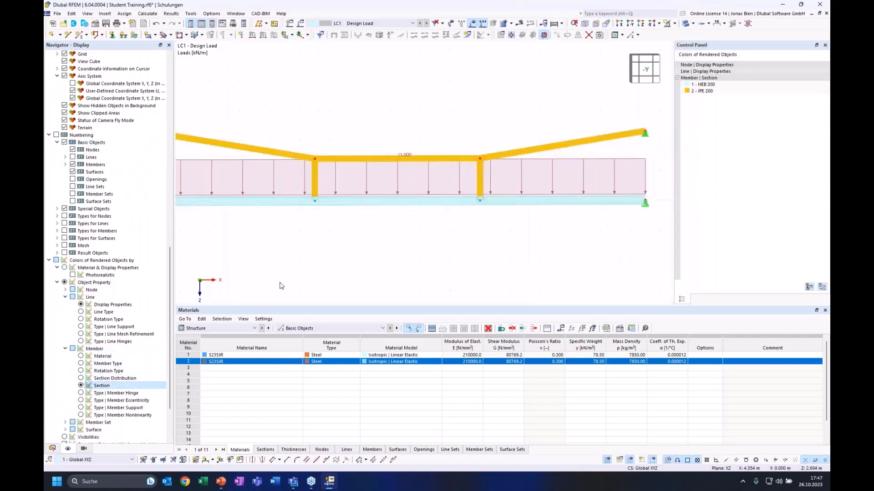
scroll(386, 228, "down", 2)
middle_click_drag(368, 127, 377, 126)
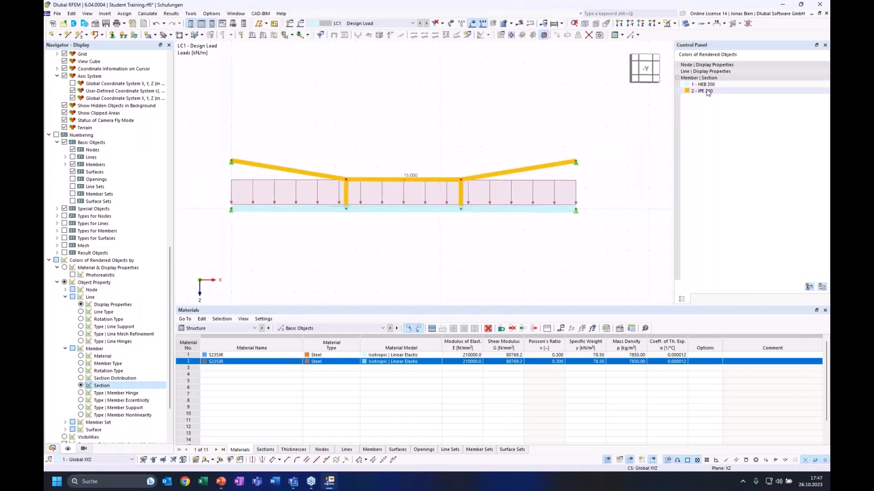
Preview the member coloring by member type and by section distribution, and restore the coloring by section
left_click(82, 364)
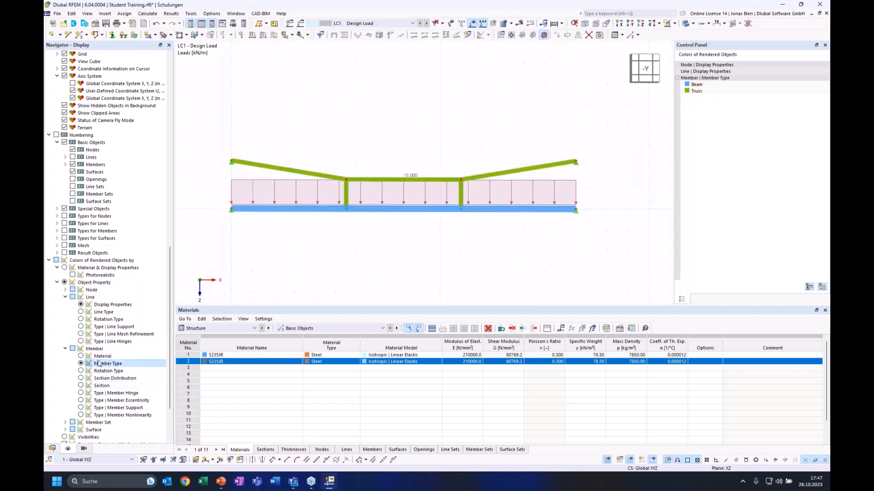
left_click(81, 378)
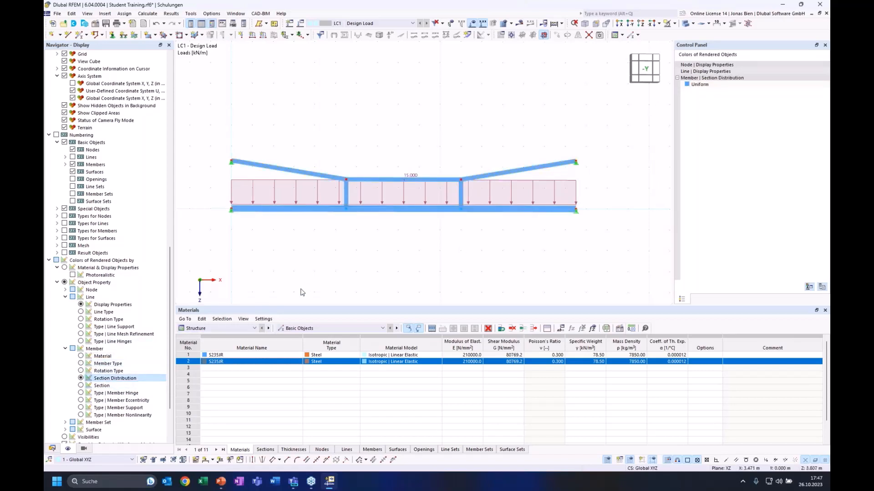
left_click(81, 386)
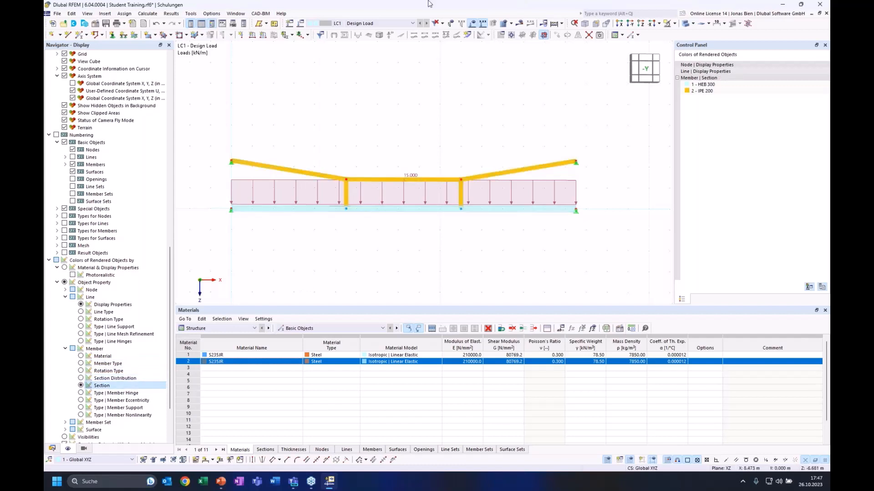
Calculate load case LC1 and view the global deformations |u| of the system along the -Y direction
left_click(519, 24)
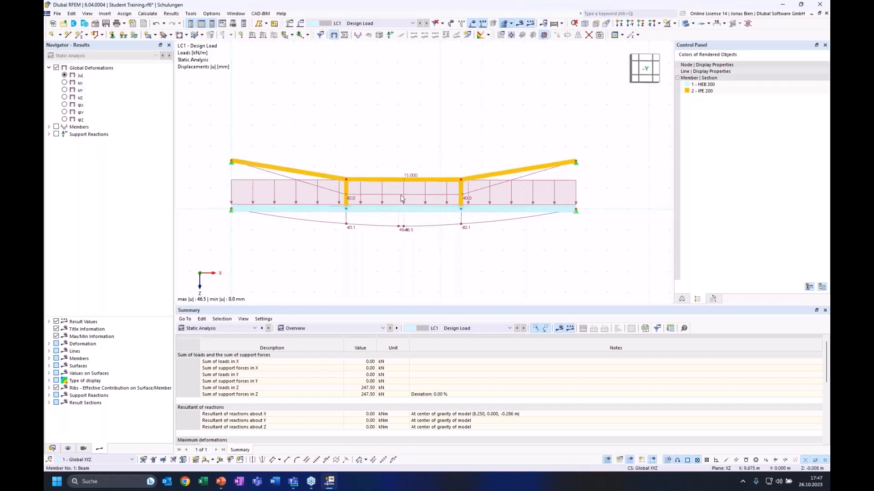
middle_click_drag(371, 197, 414, 209, "ctrl")
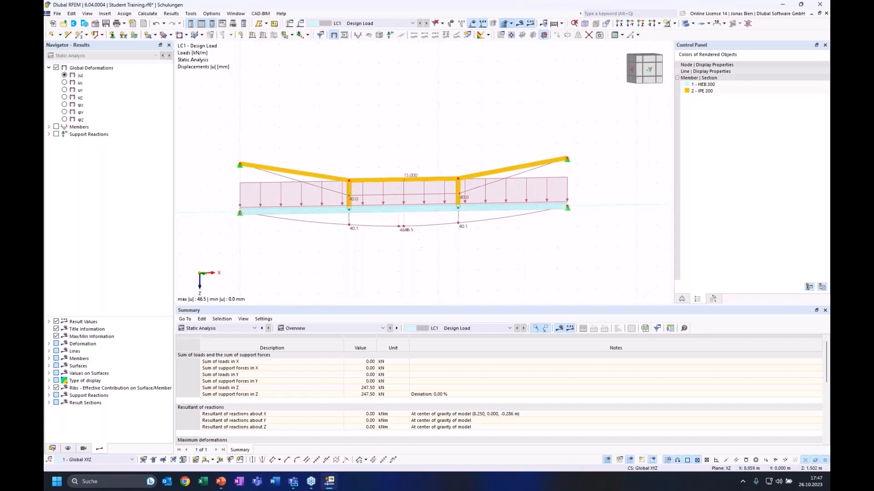
middle_click_drag(416, 240, 404, 241, "ctrl")
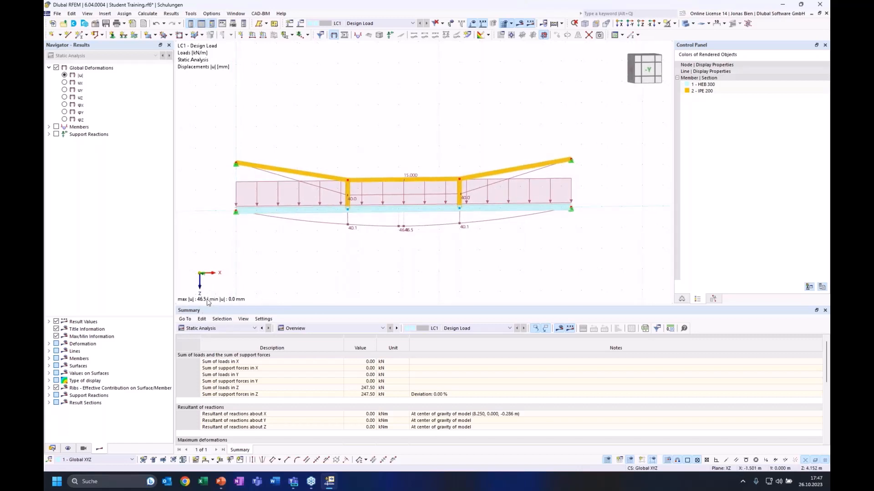
left_click(648, 70)
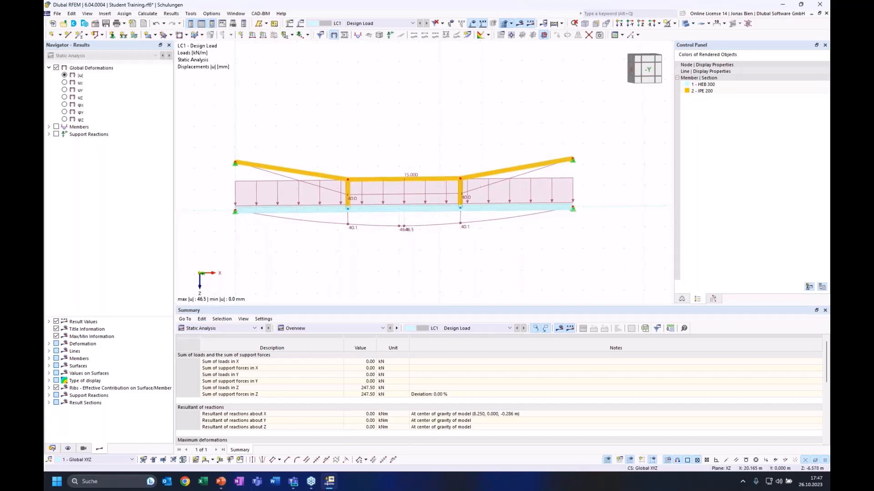
middle_click_drag(421, 112, 414, 109)
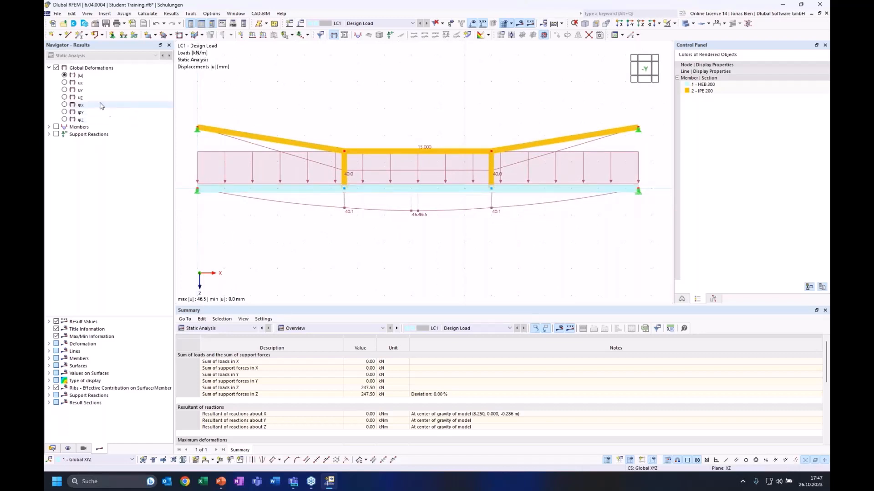
Set the deformation display of members to Section Colored and show the color scale for the global deformations
left_click(48, 359)
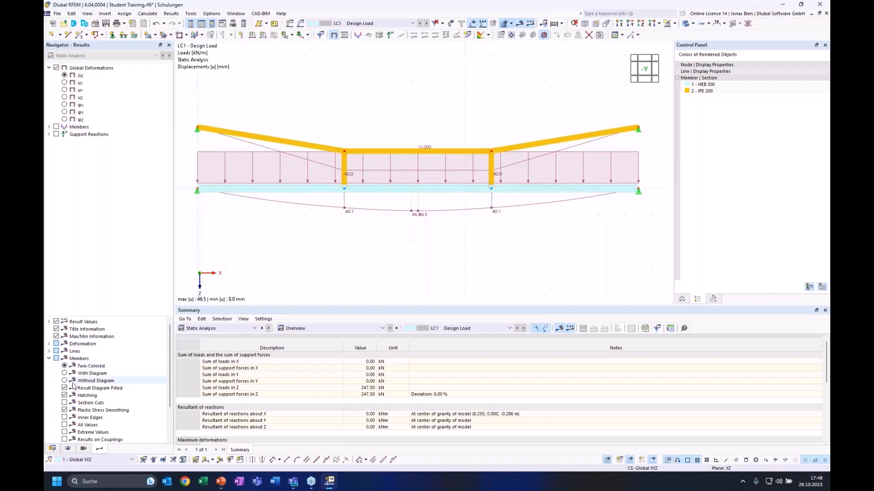
left_click(49, 358)
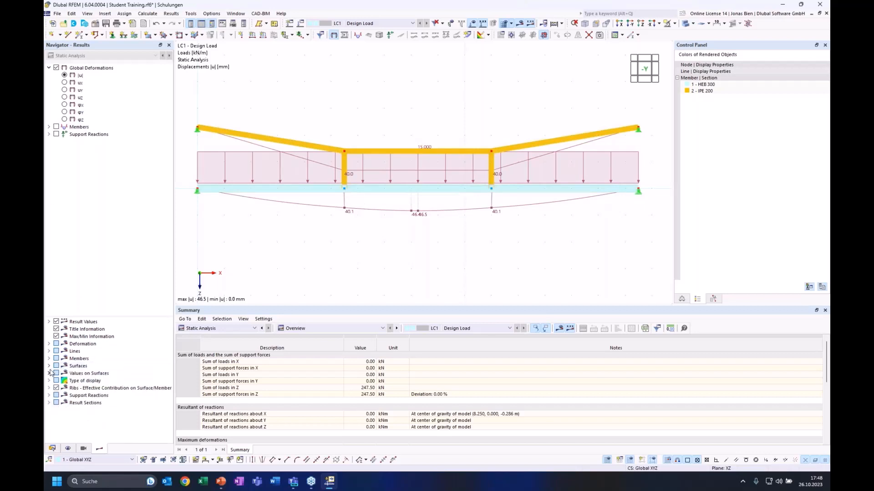
left_click(49, 373)
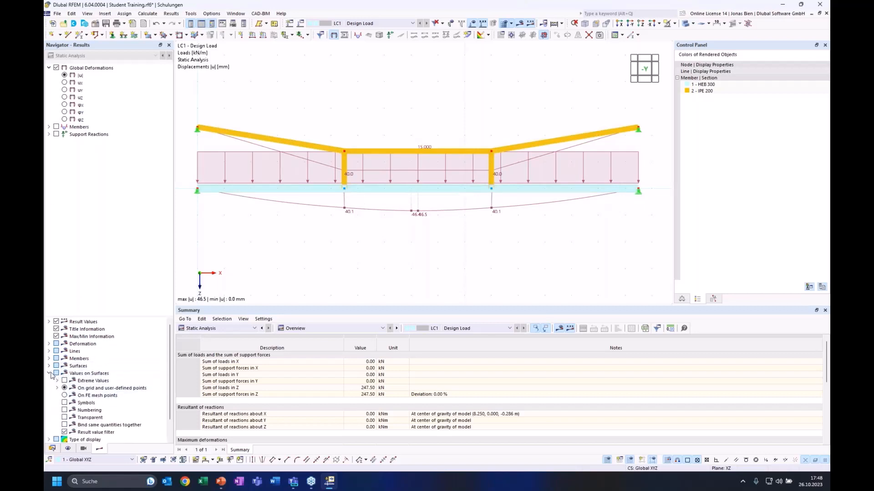
left_click(49, 373)
left_click(49, 344)
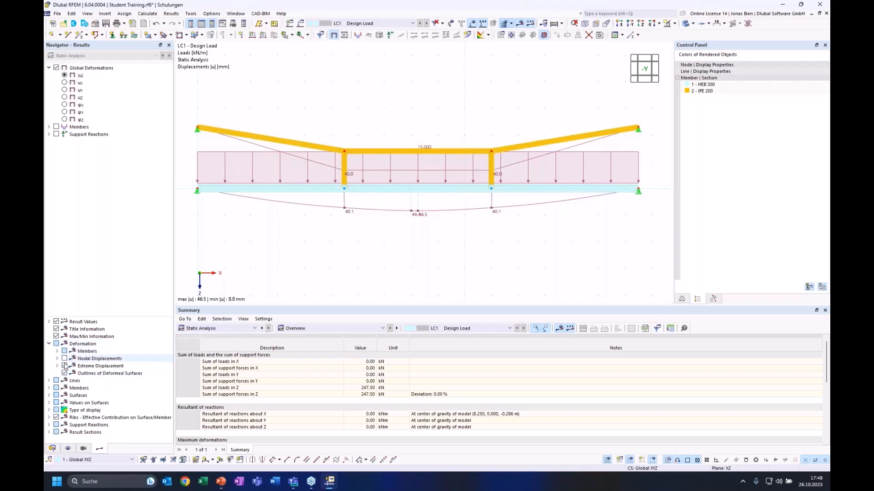
left_click(57, 351)
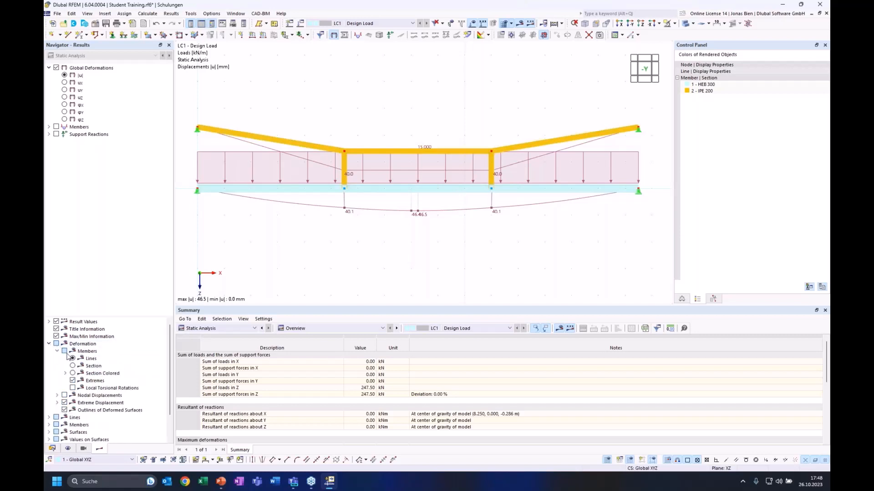
left_click(73, 359)
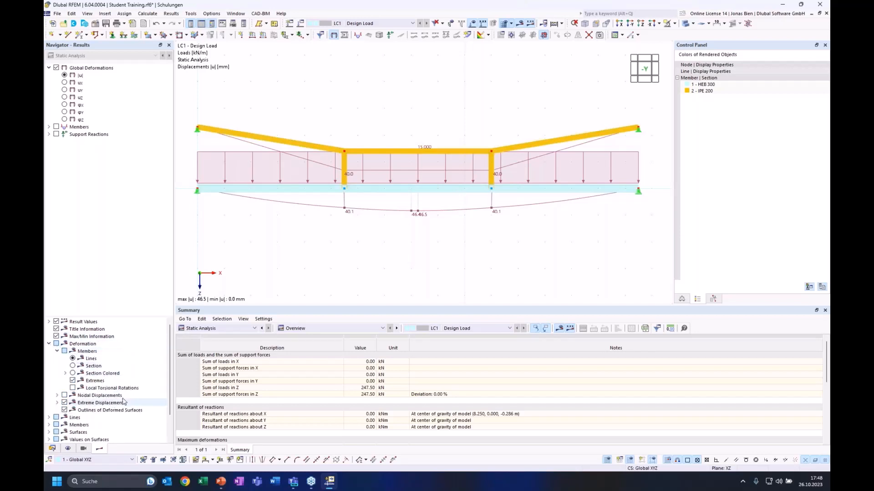
left_click(73, 373)
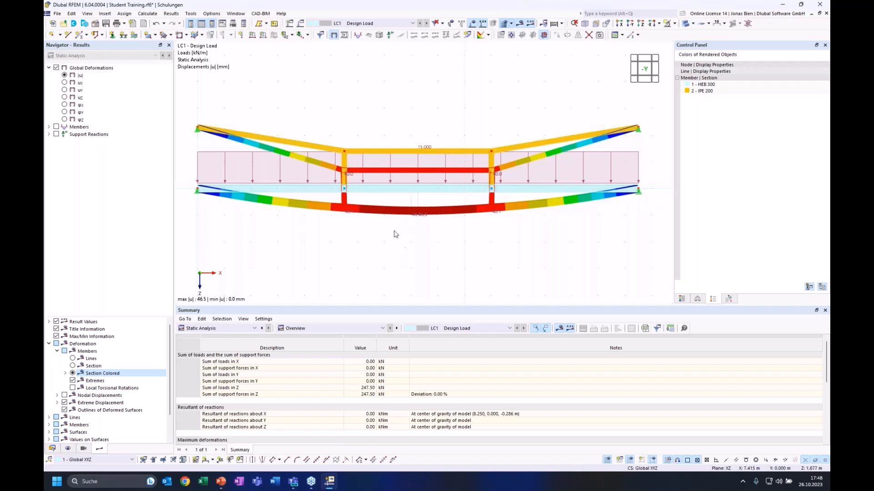
left_click(682, 299)
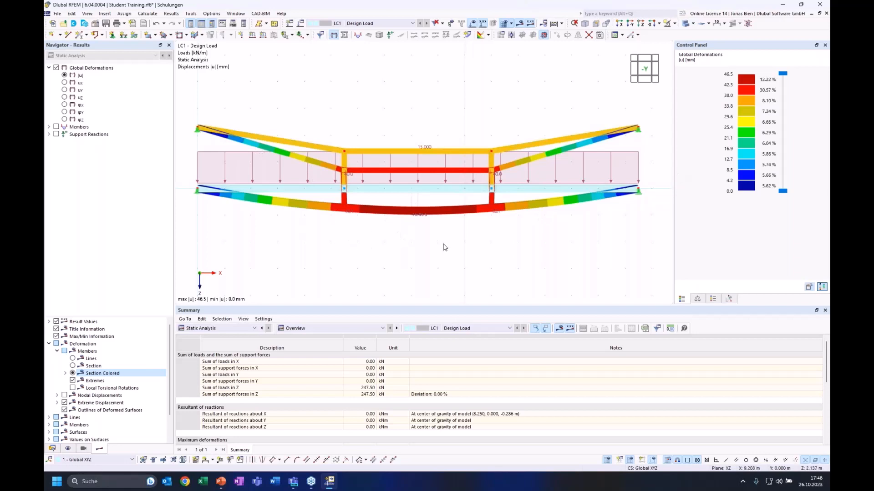
Display the members' axial forces N in the -Y view and hide the loads
middle_click_drag(402, 230, 428, 214, "ctrl")
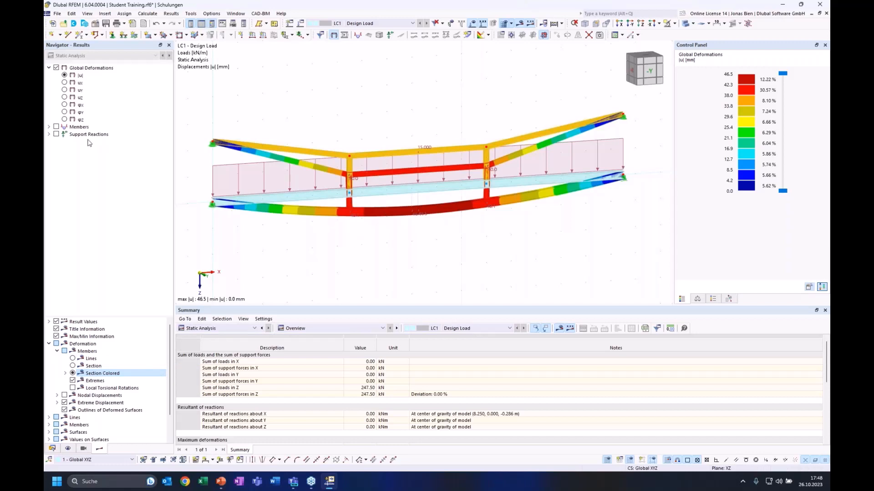
double_click(80, 127)
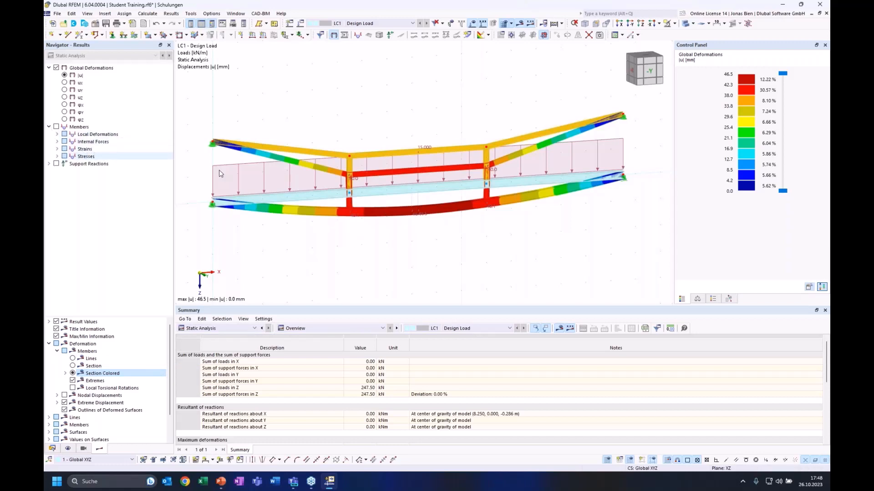
left_click(649, 70)
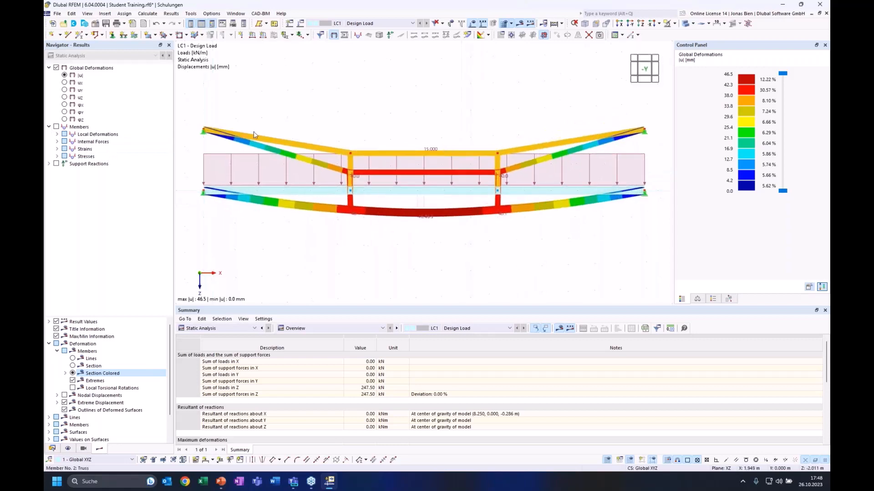
left_click(57, 141)
left_click(73, 149)
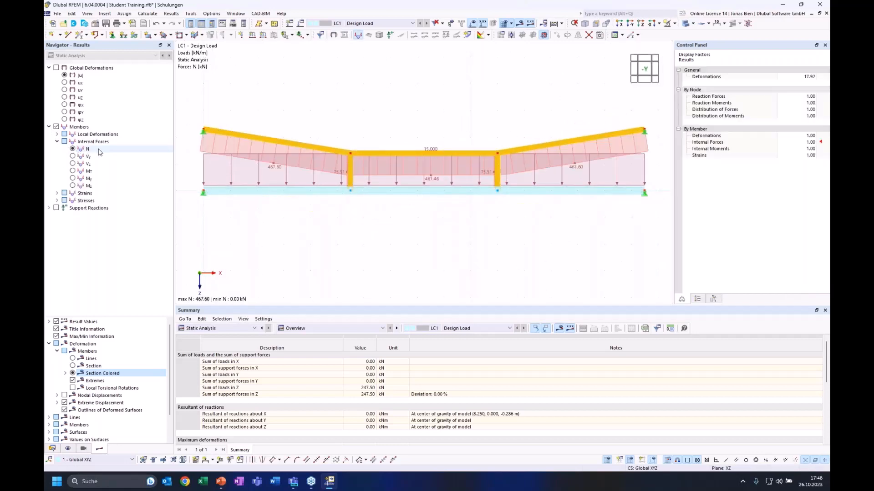
left_click(472, 23)
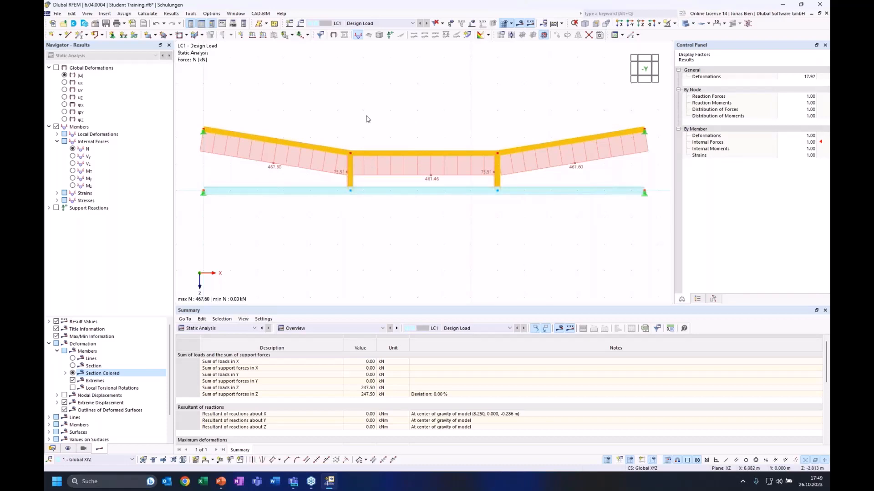
Display the members' bending moments My and turn on all result values along the members
left_click(80, 178)
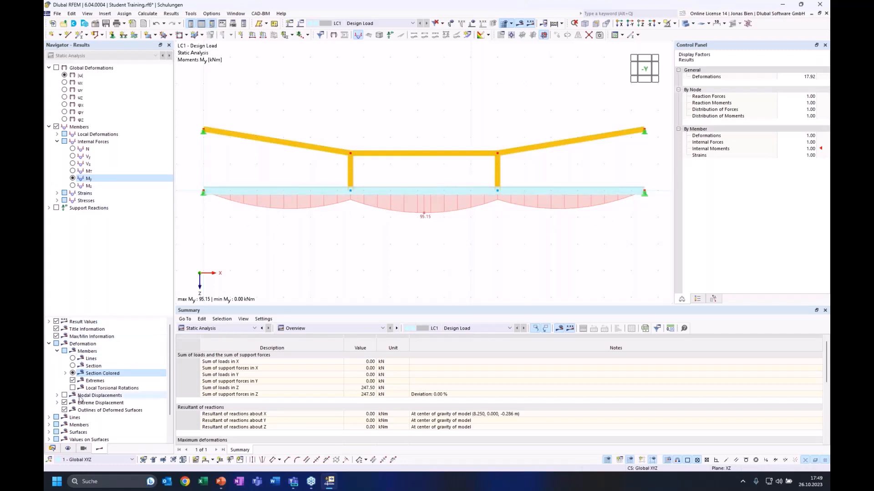
scroll(79, 398, "down", 2)
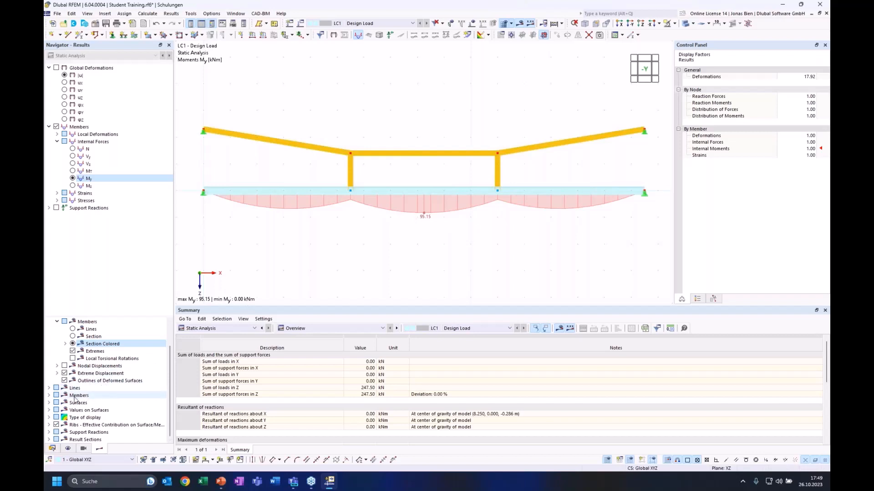
left_click(50, 396)
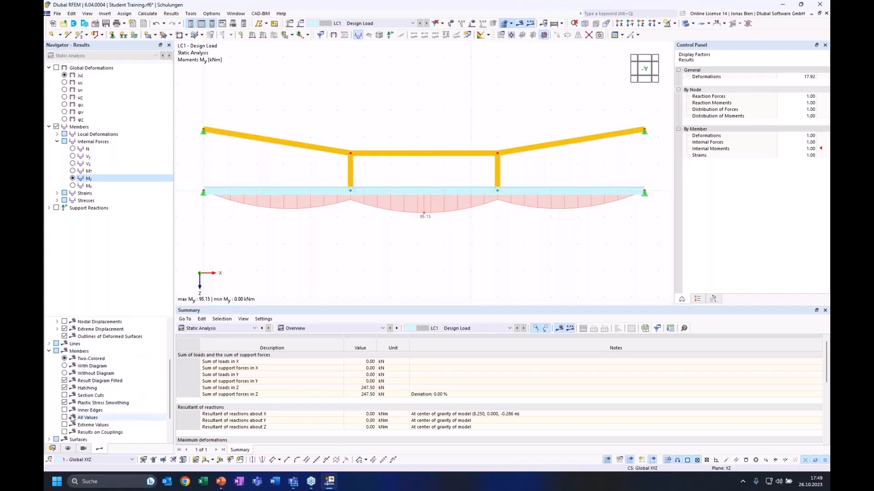
left_click(64, 417)
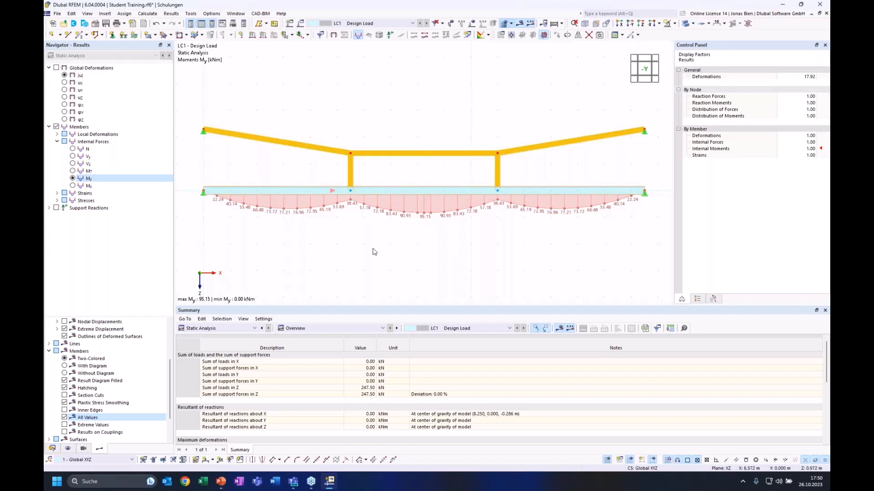
Open the result diagrams for beam member 1 and add the shear force Vz diagram
left_click(425, 35)
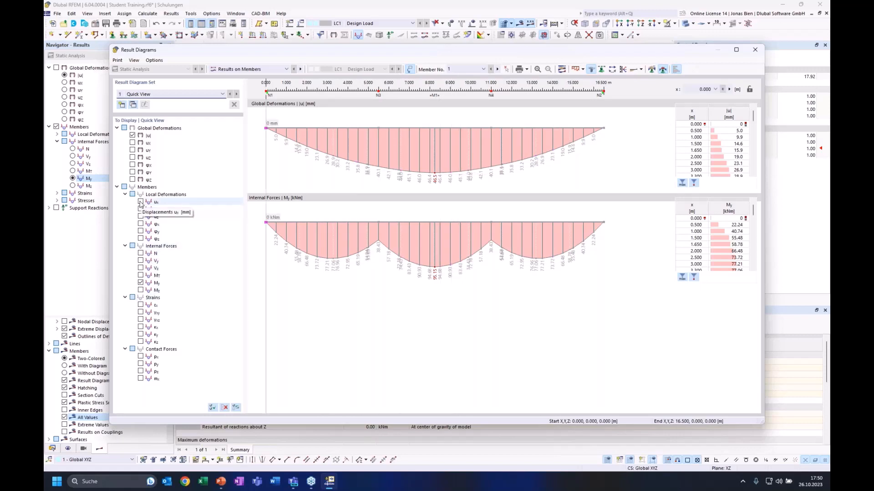
left_click(141, 253)
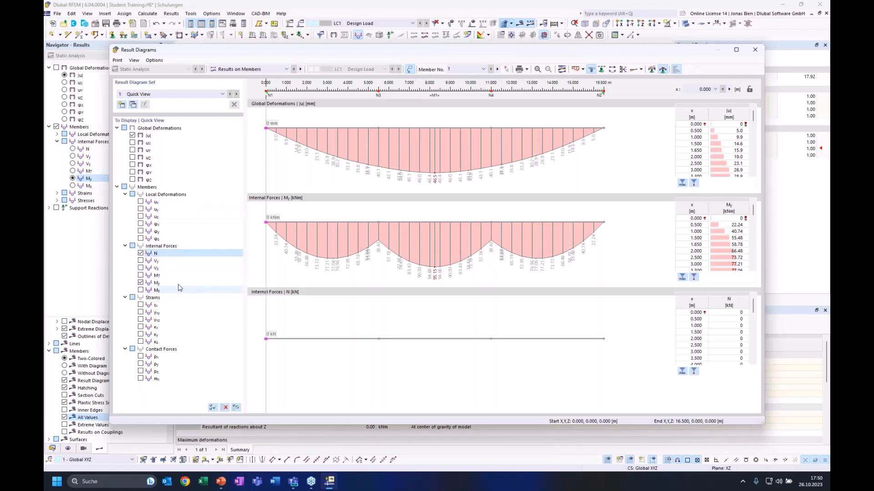
left_click(141, 253)
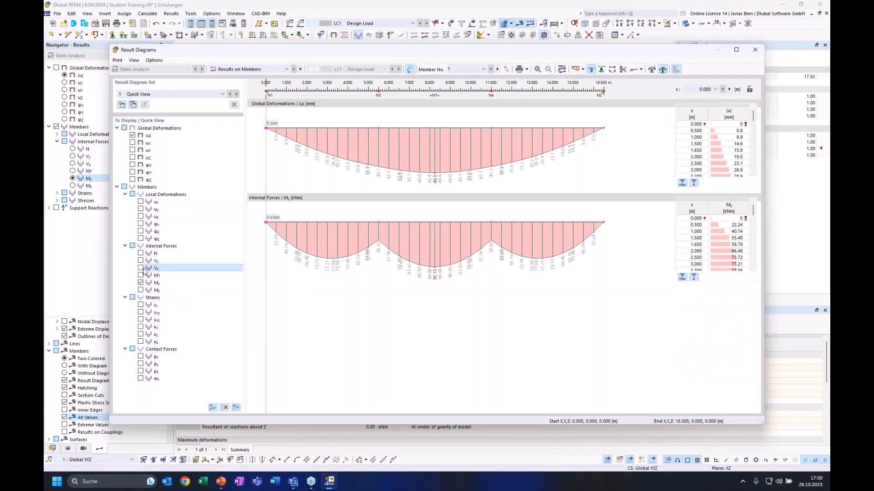
left_click(141, 268)
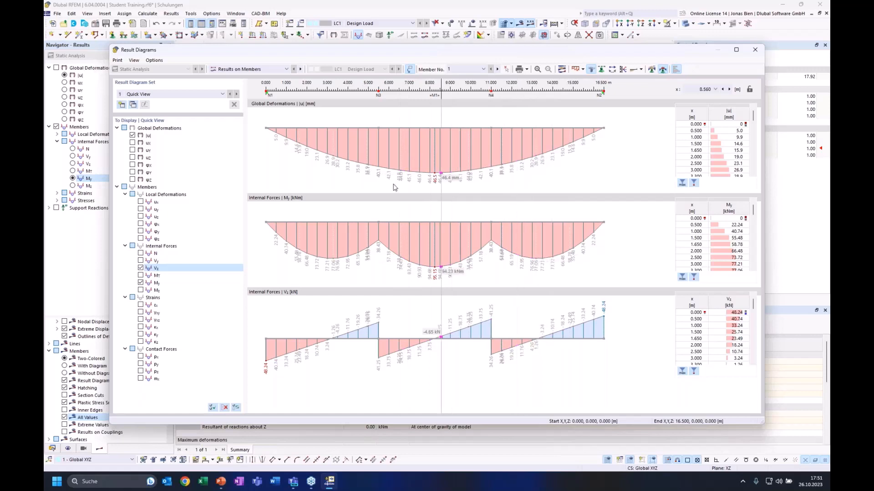
Close the beam's result diagrams and display the support reactions together with the bending moments
left_click(525, 70)
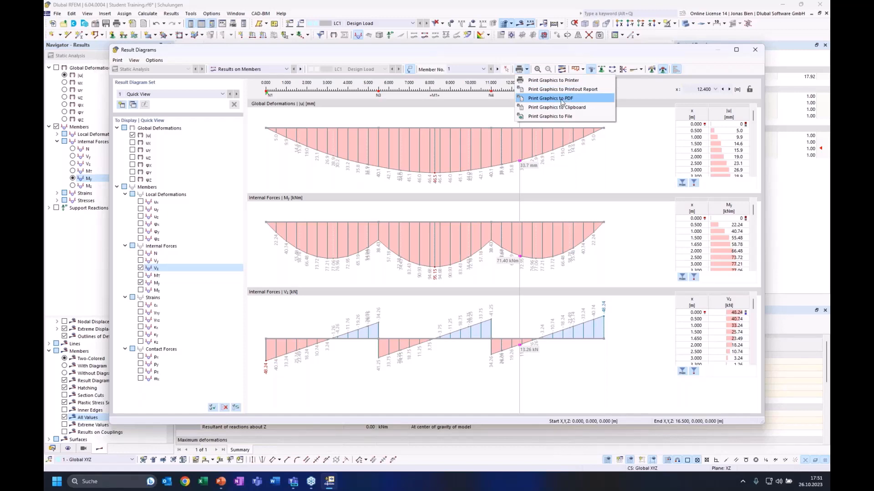
left_click(755, 54)
left_click(755, 54)
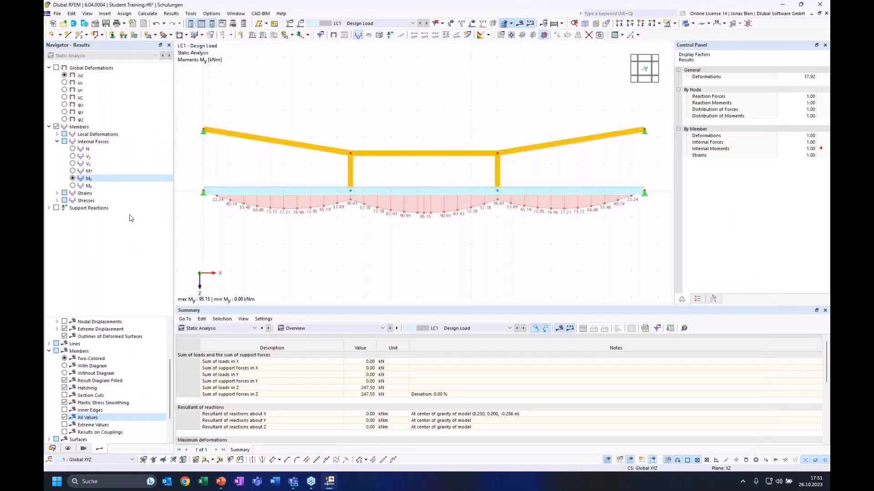
left_click(56, 208)
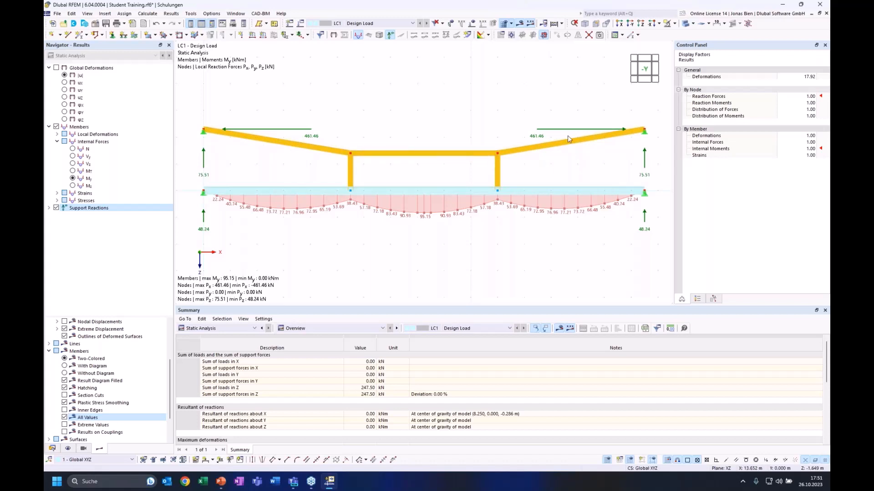
scroll(473, 120, "down", 1)
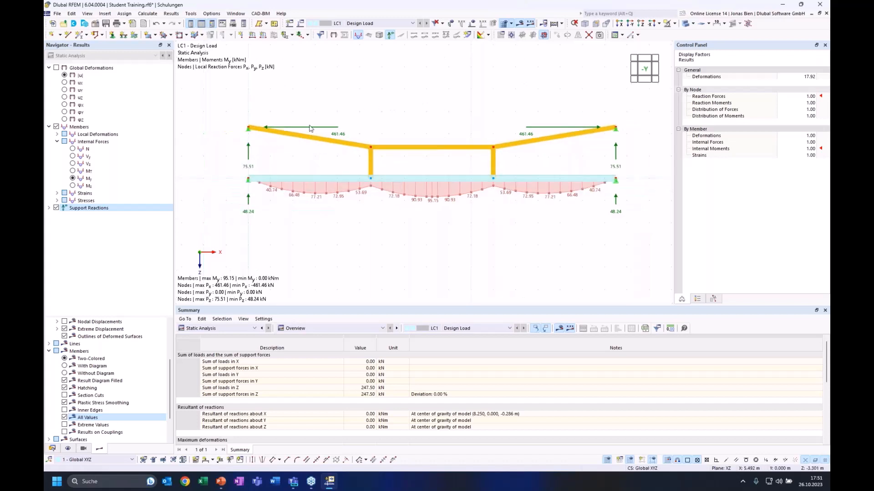
mouse_move(222, 481)
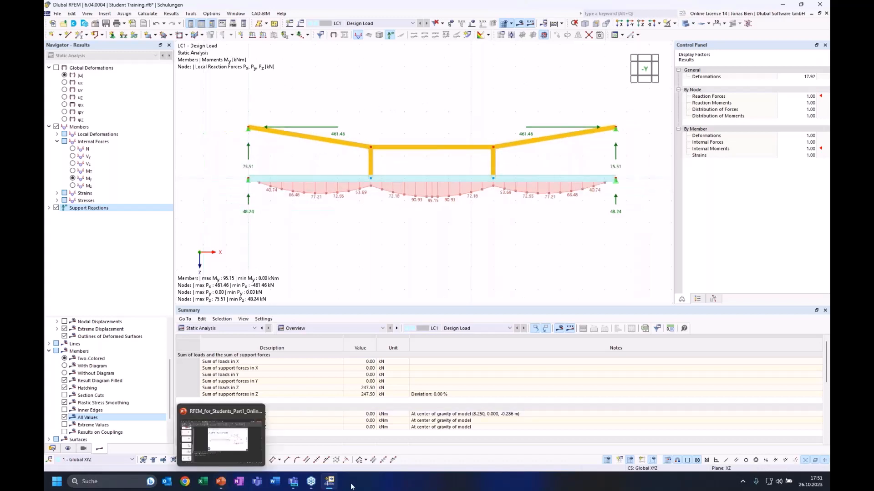
left_click(222, 482)
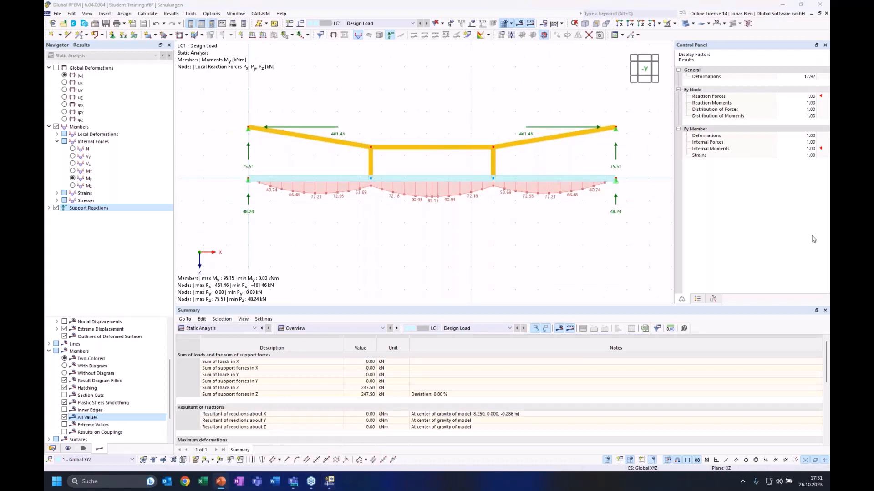
left_click(548, 268)
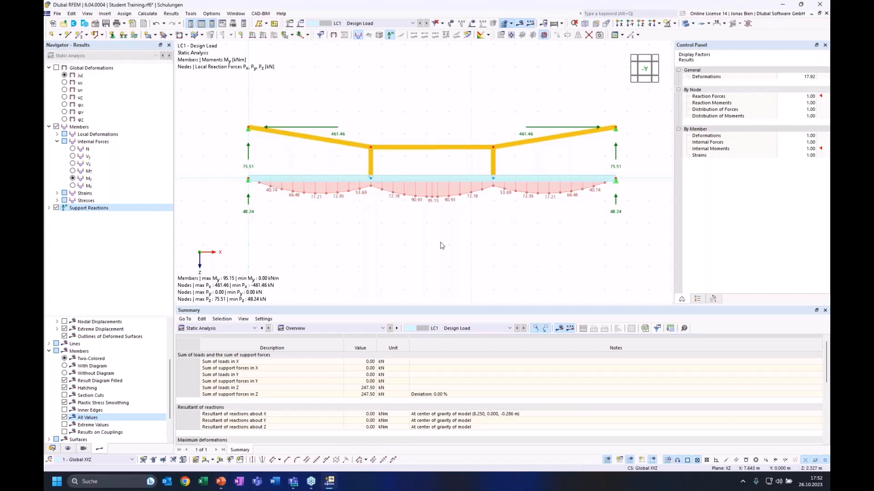
Delete the whole suspended beam structure, including all its members, nodes and supports
middle_click_drag(436, 237, 426, 226)
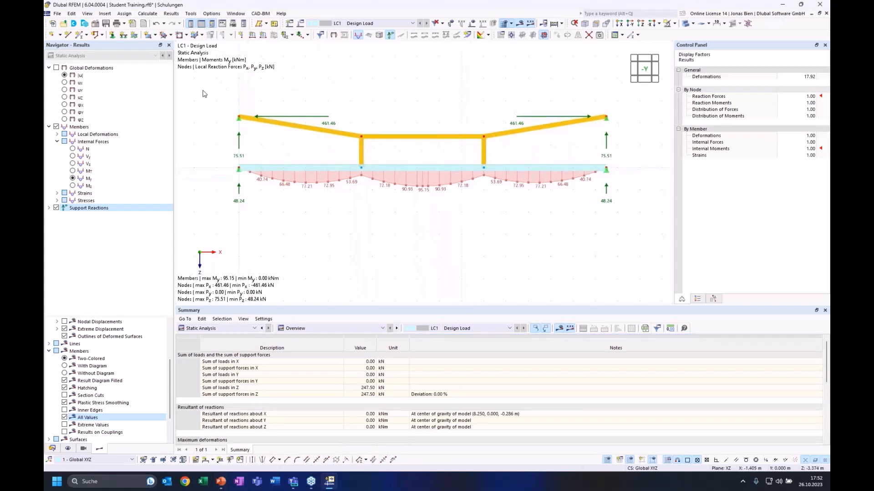
left_click_drag(203, 90, 638, 235)
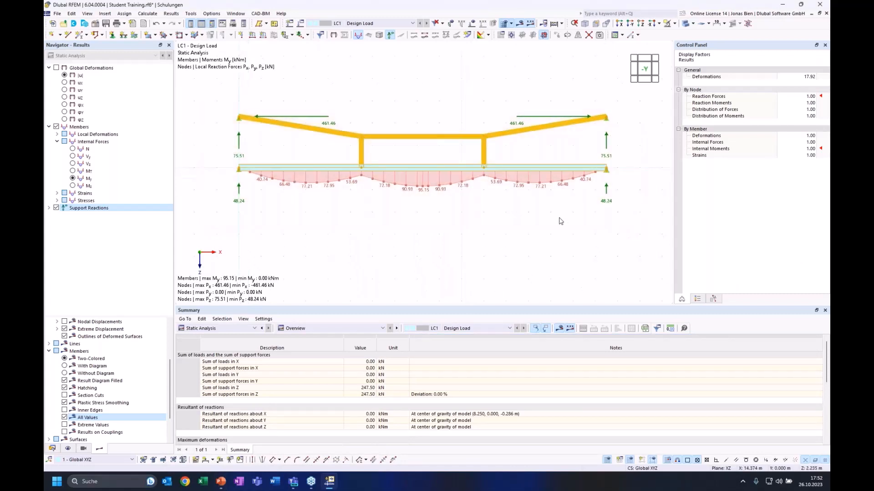
middle_click_drag(467, 207, 463, 223)
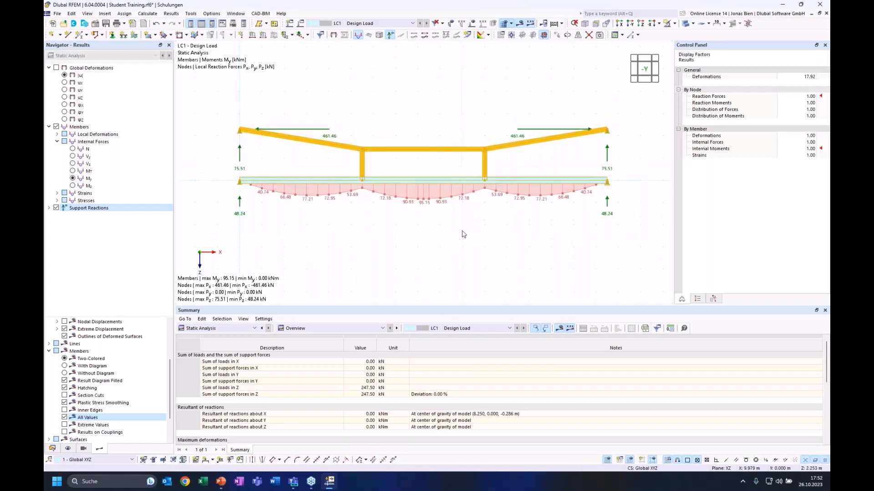
key("Delete")
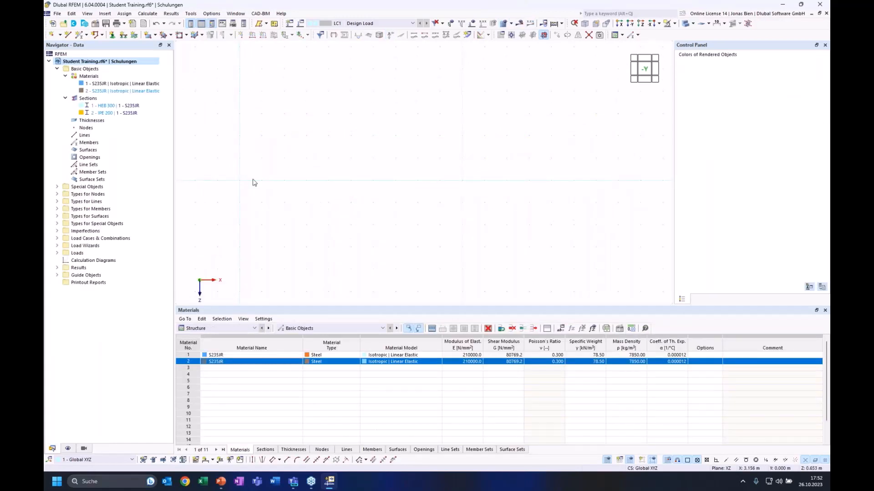
Choose 1 - HEB 300 as the section at the member start and accept the new member definition
left_click(220, 481)
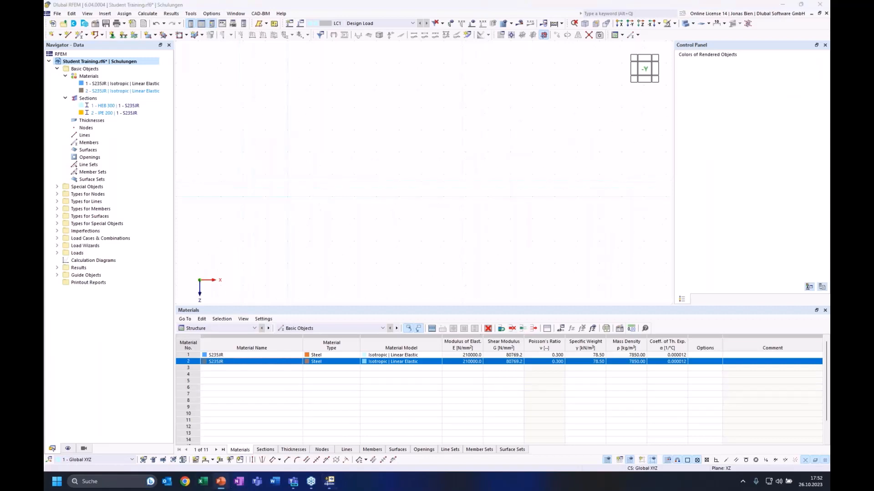
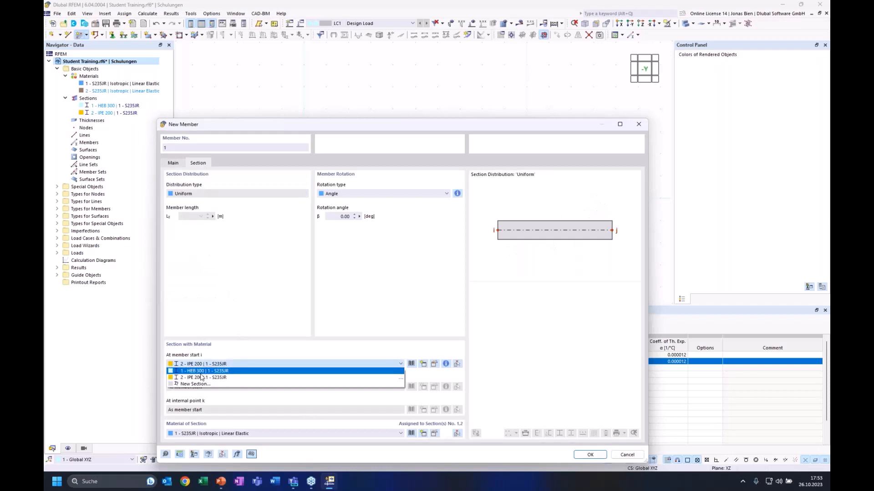
left_click(205, 372)
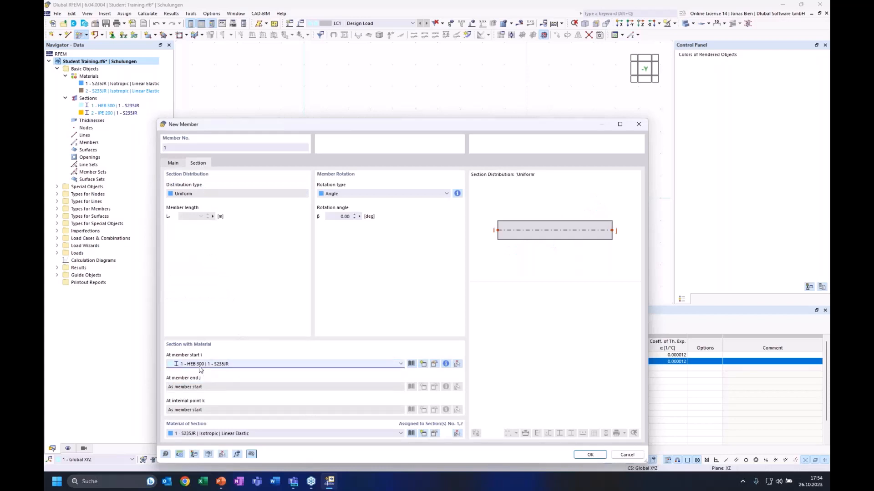
key("Return")
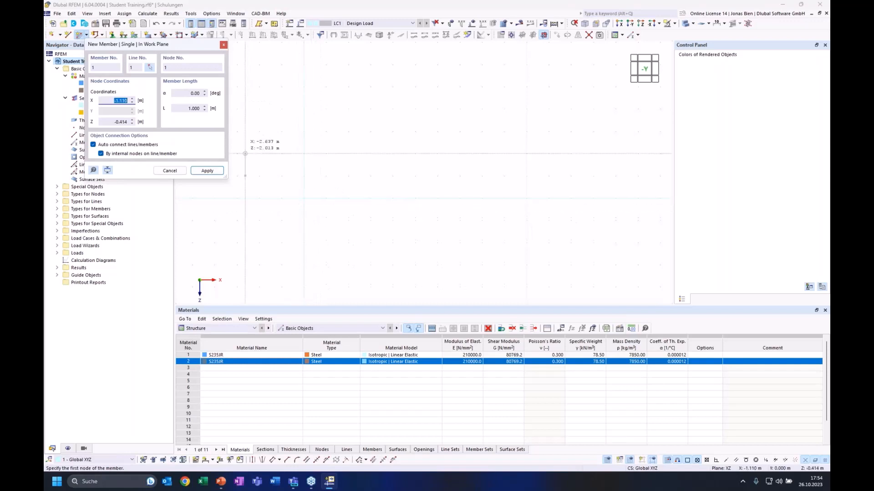
Place the first truss member from the origin with an angle of 150° and a length of 3 m
left_click(189, 93)
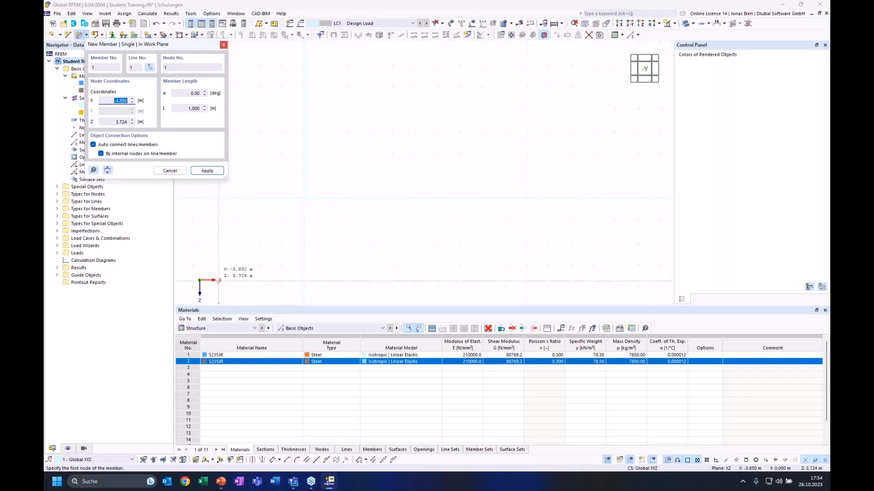
left_click(187, 108)
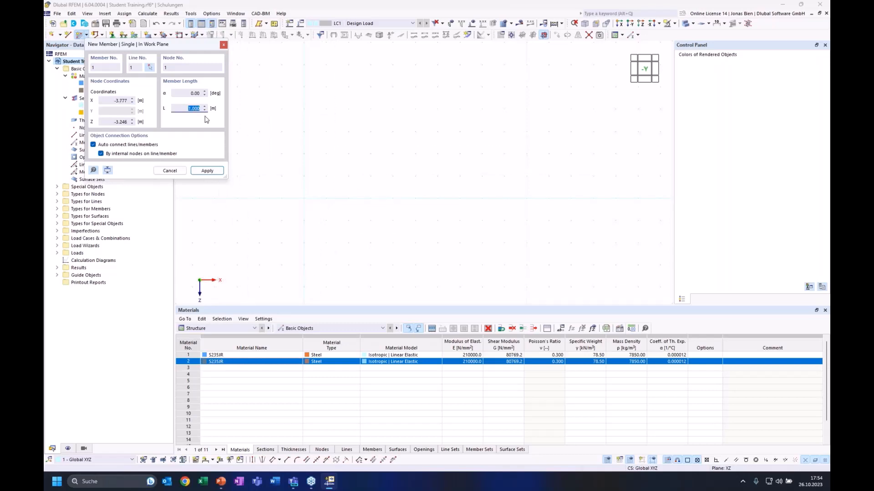
left_click(196, 94)
type("90+6")
left_click(189, 109)
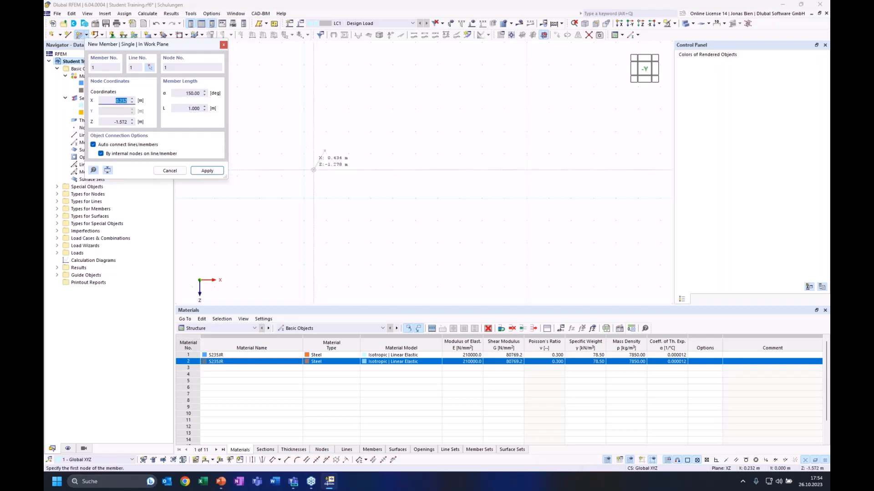
left_click(190, 108)
type("3")
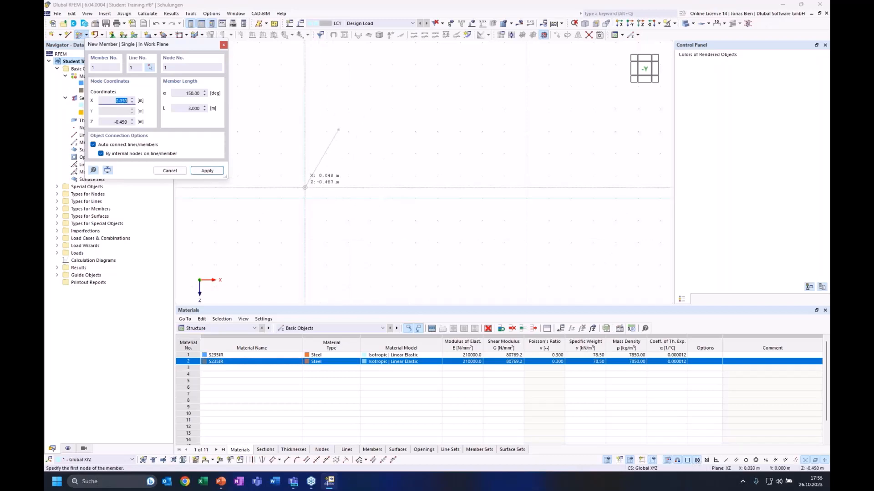
left_click(304, 198)
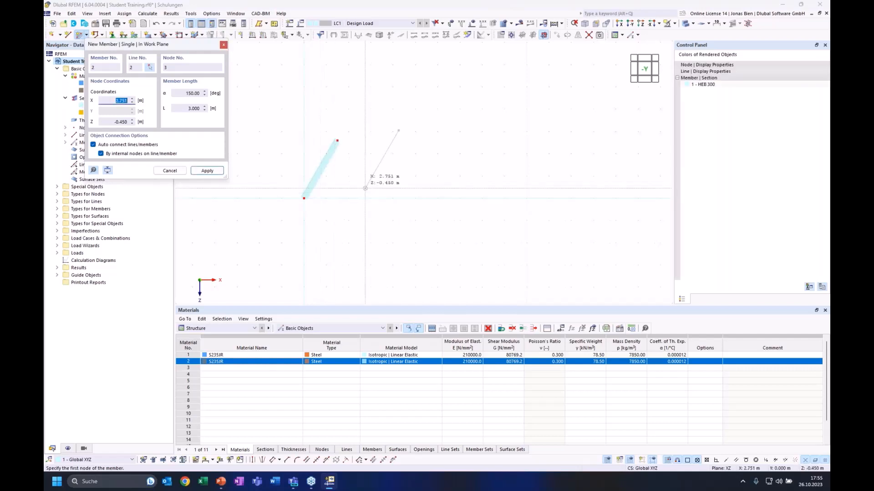
Place a second 3 m member at 210° starting from X = 3 m, Z = 0, meeting the first member at the apex
left_click(180, 92)
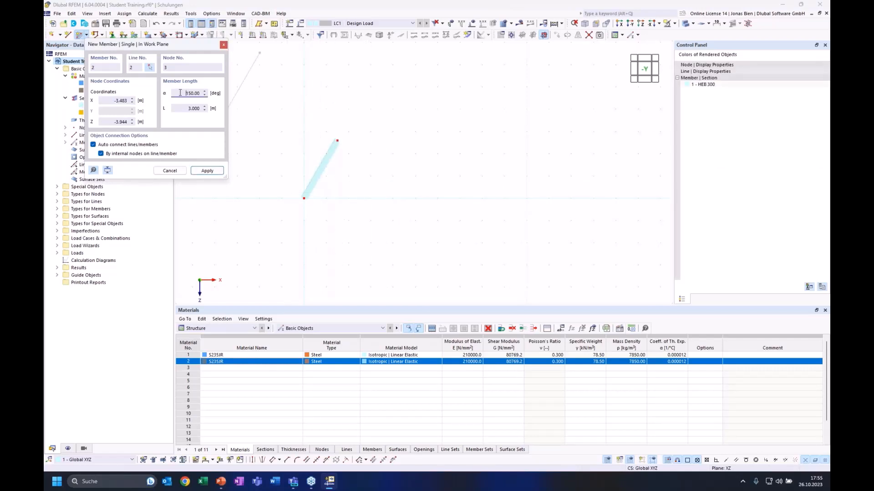
left_click_drag(180, 93, 193, 93)
left_click(176, 93)
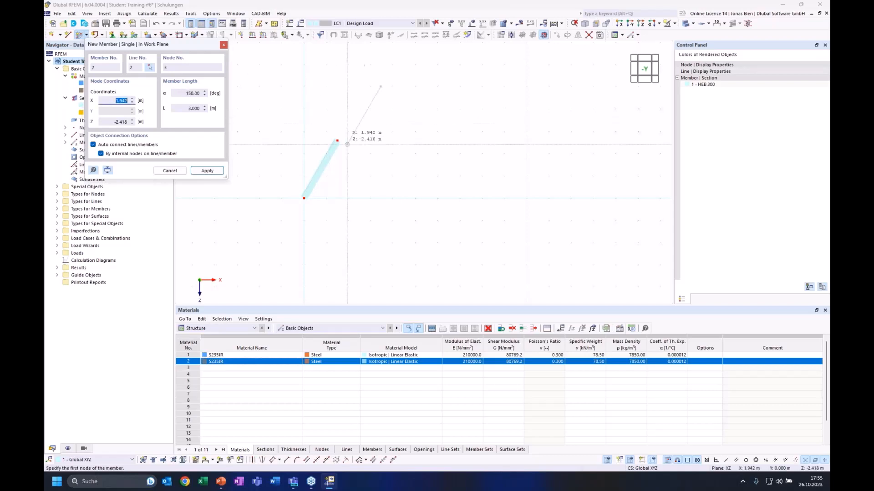
left_click(180, 93)
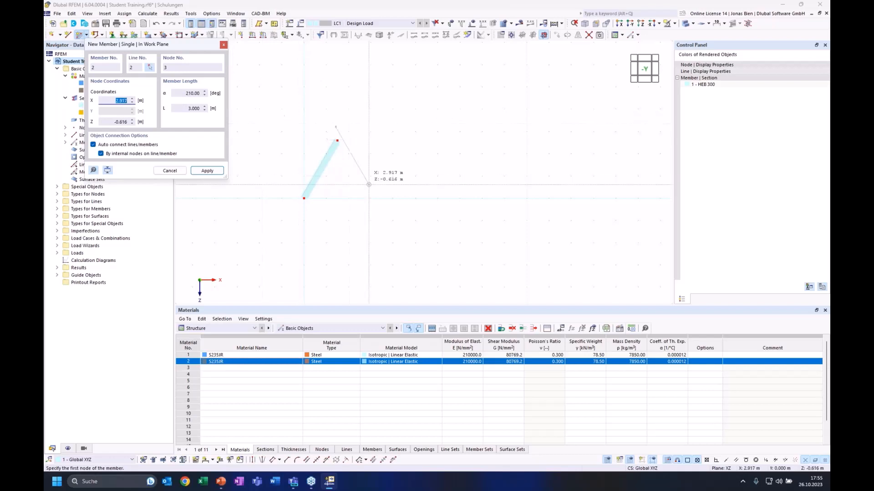
left_click(371, 198)
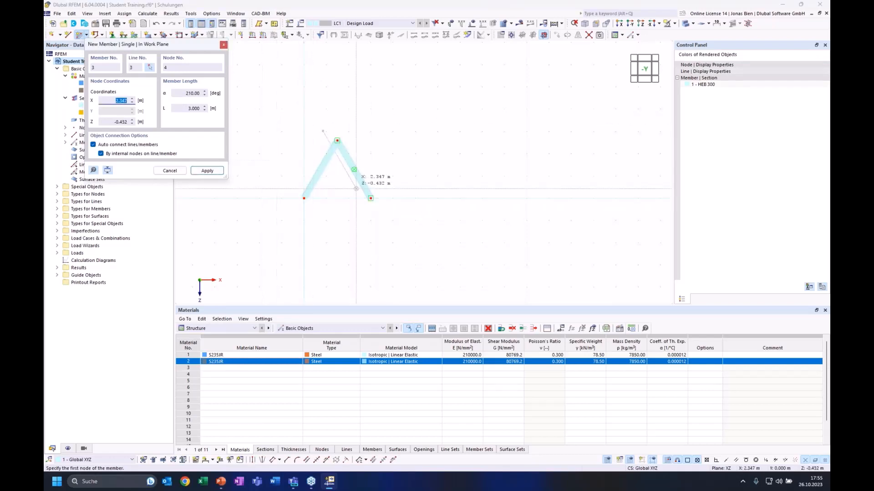
Close the triangle with a 3 m base member at 90° starting from the origin and finish member placement
left_click(183, 93)
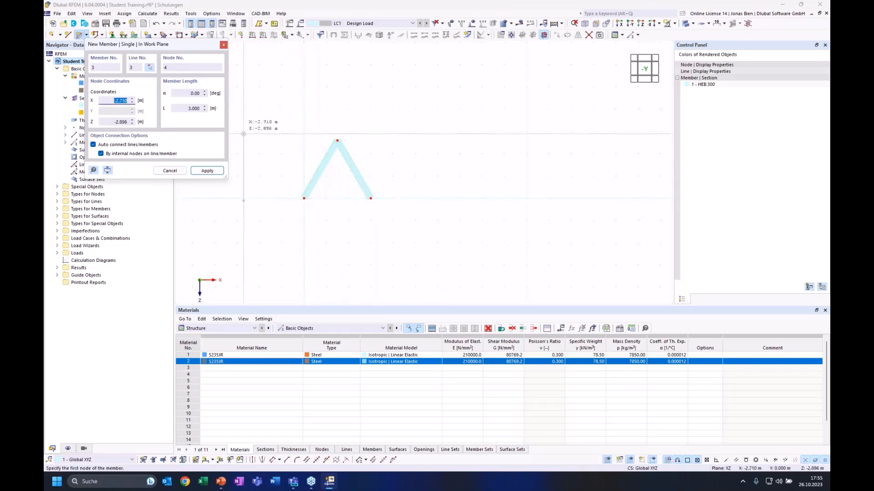
type("90")
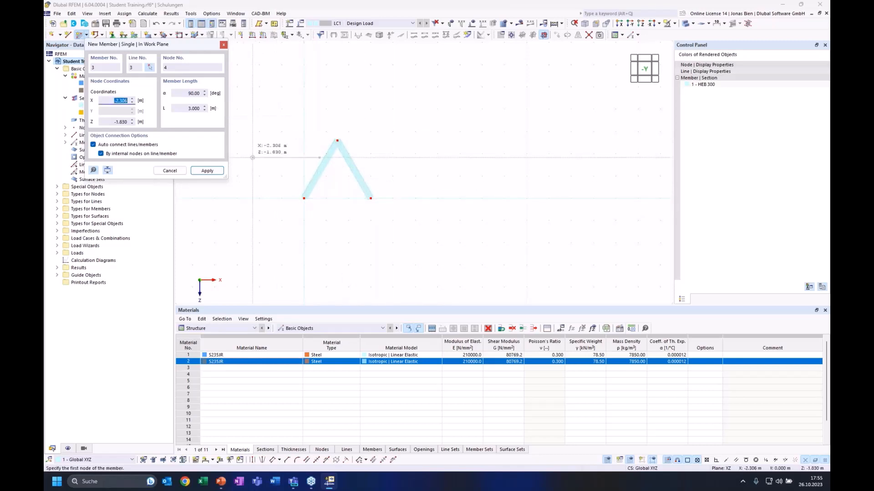
left_click(304, 199)
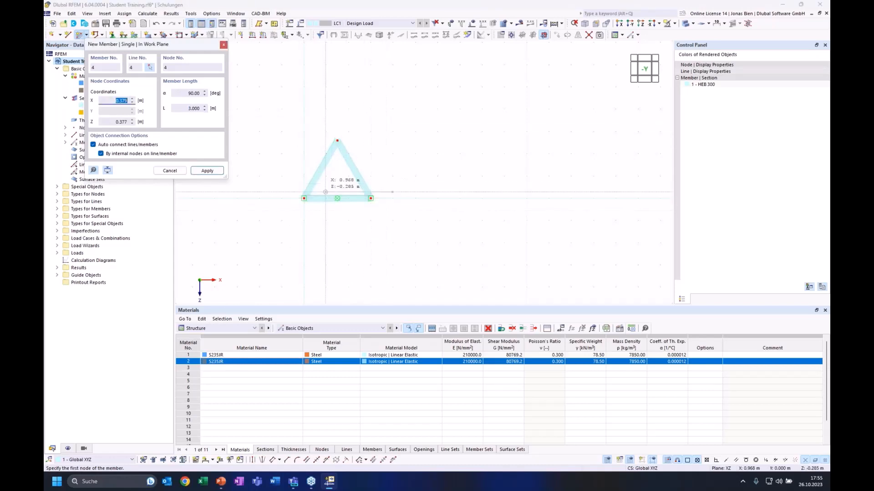
key("Escape")
key("Escape")
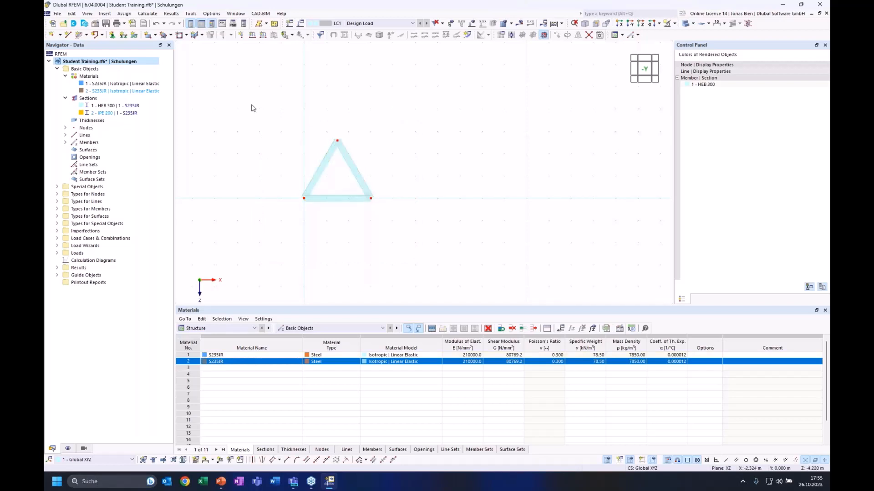
Copy the complete triangle twice along X in 3 m steps so that the three triangles join at their base nodes
left_click_drag(259, 110, 450, 245)
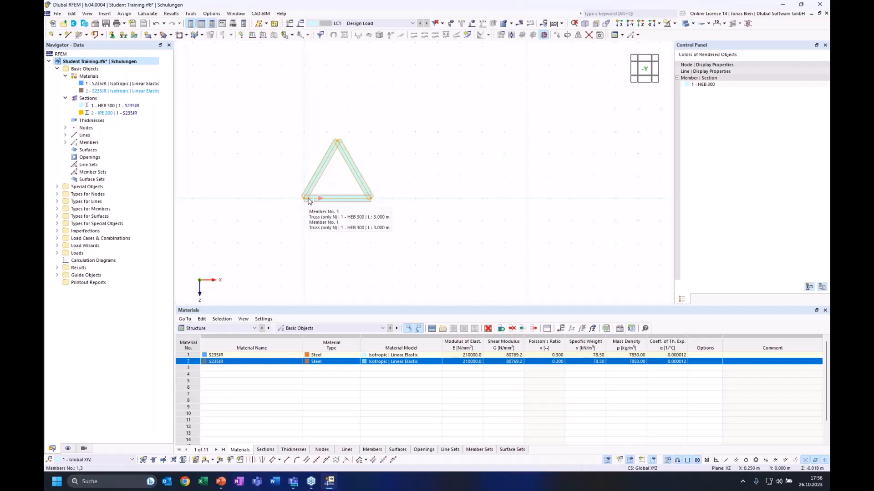
left_click_drag(308, 201, 373, 199, "ctrl")
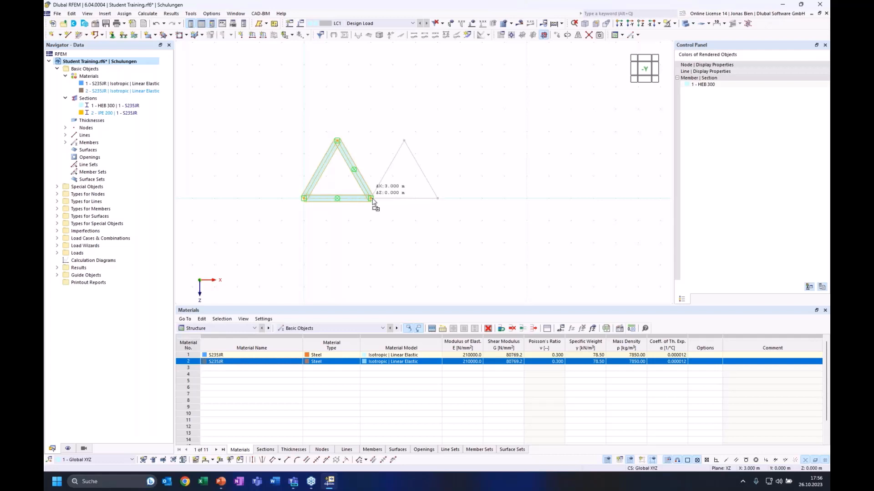
mouse_move(372, 200)
left_mouse_down("ctrl")
mouse_move(412, 137)
mouse_move(400, 112)
mouse_move(435, 117)
mouse_move(464, 152)
mouse_move(441, 175)
mouse_move(447, 185)
mouse_move(425, 164)
mouse_move(427, 189)
mouse_move(370, 199)
left_mouse_up("ctrl")
left_click_drag(371, 199, 371, 200, "ctrl")
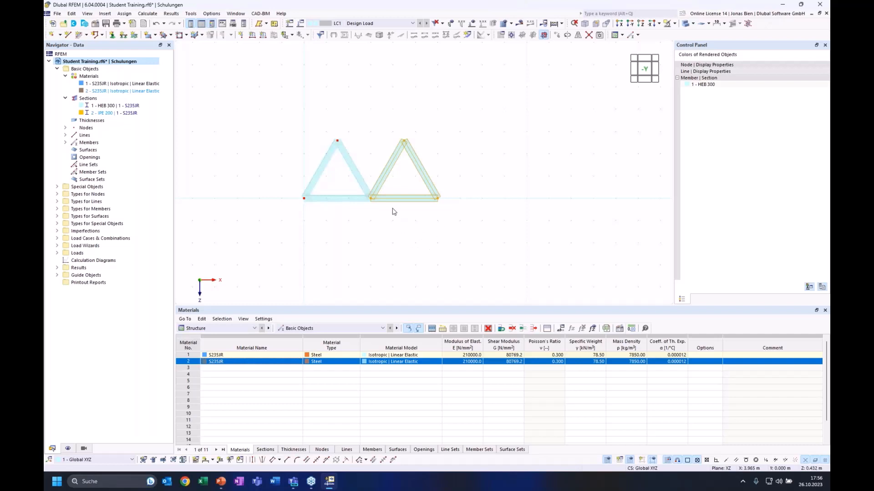
left_click_drag(382, 199, 439, 201, "ctrl")
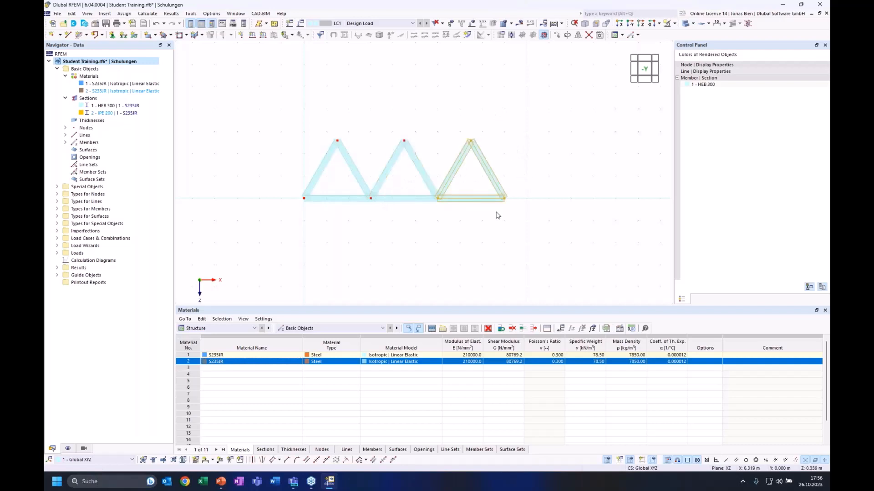
left_click(553, 223)
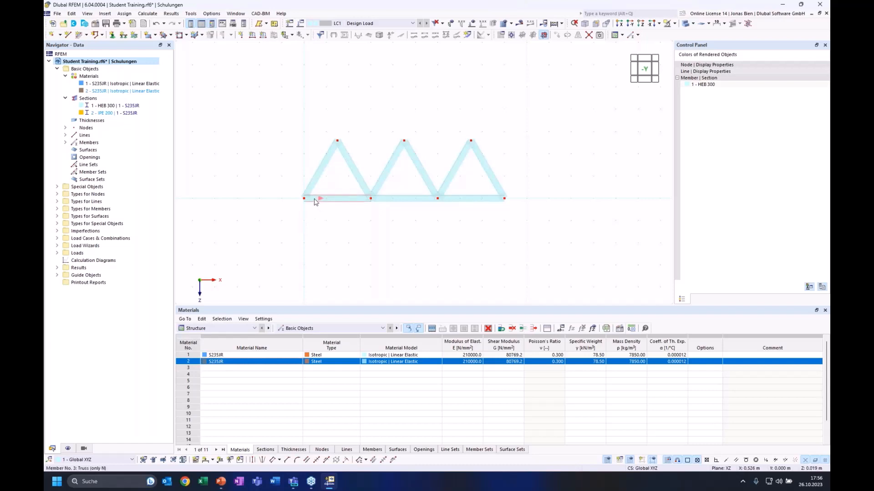
Copy the first two bottom chord members up to the apex nodes to form the top chord
mouse_move(313, 202)
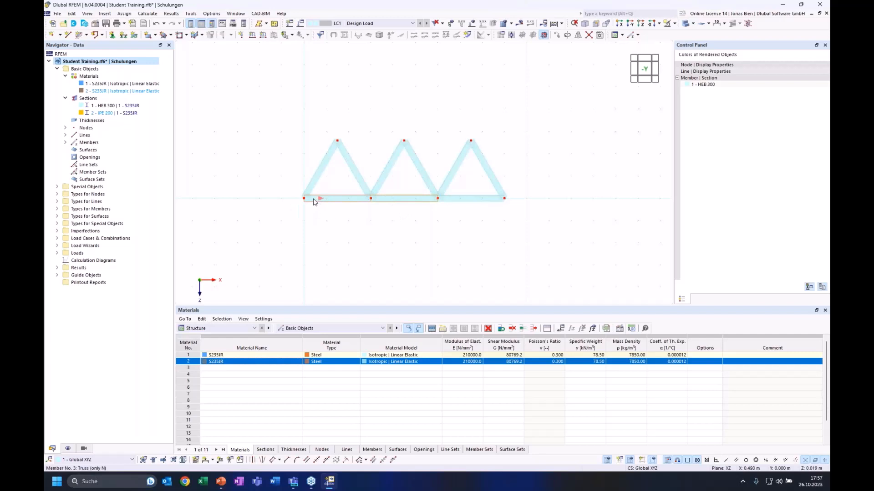
left_click_drag(313, 201, 337, 141)
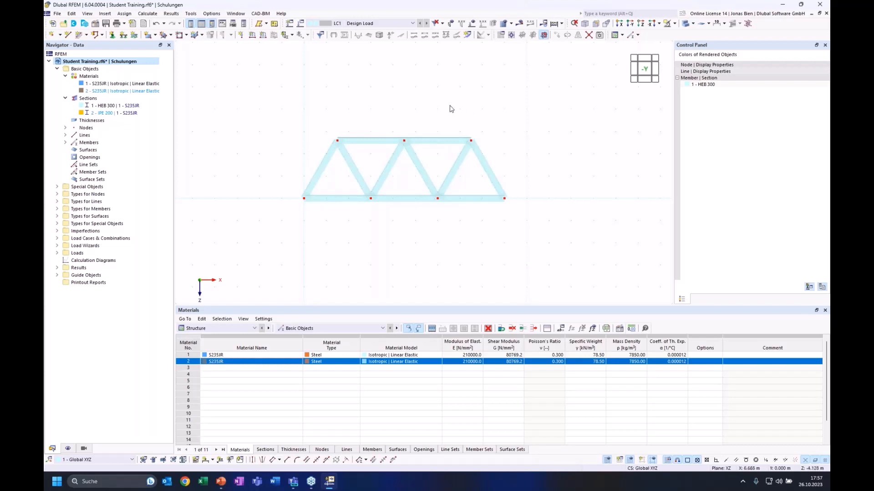
Place a single vertical truss member from the first apex node down to the bottom chord at X = 1.5 m, Z = 0
left_click(86, 35)
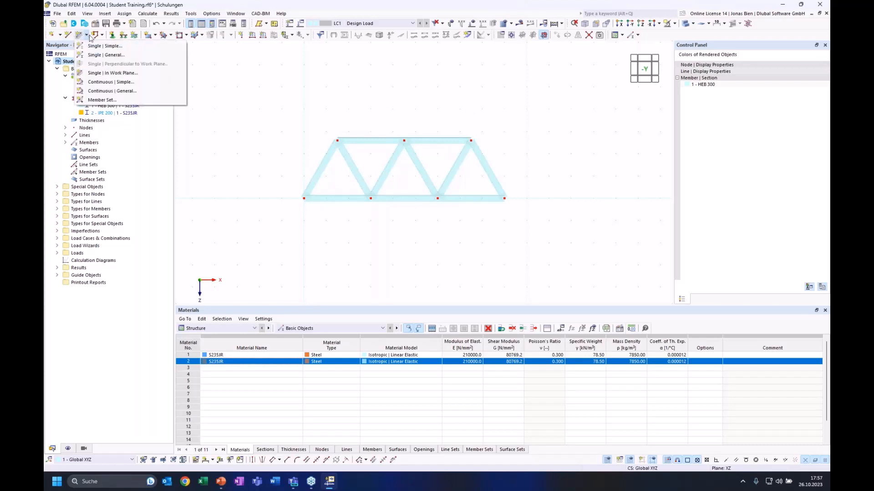
left_click(100, 46)
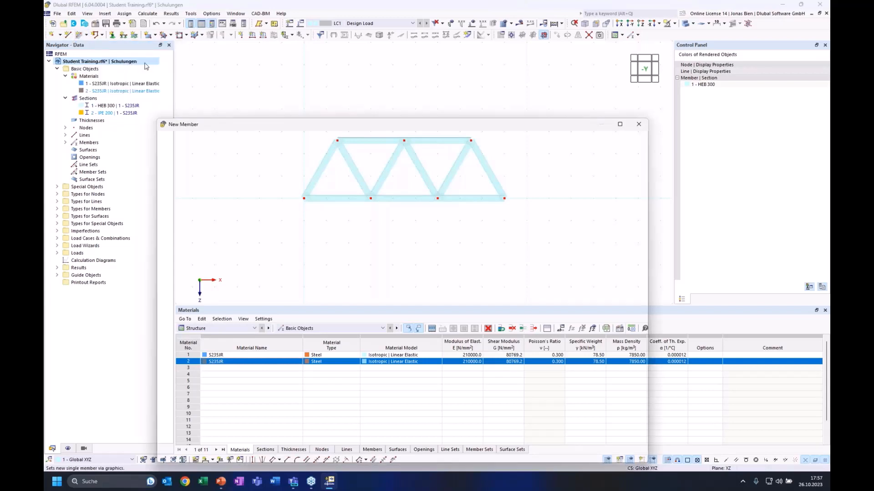
left_click_drag(241, 123, 244, 61)
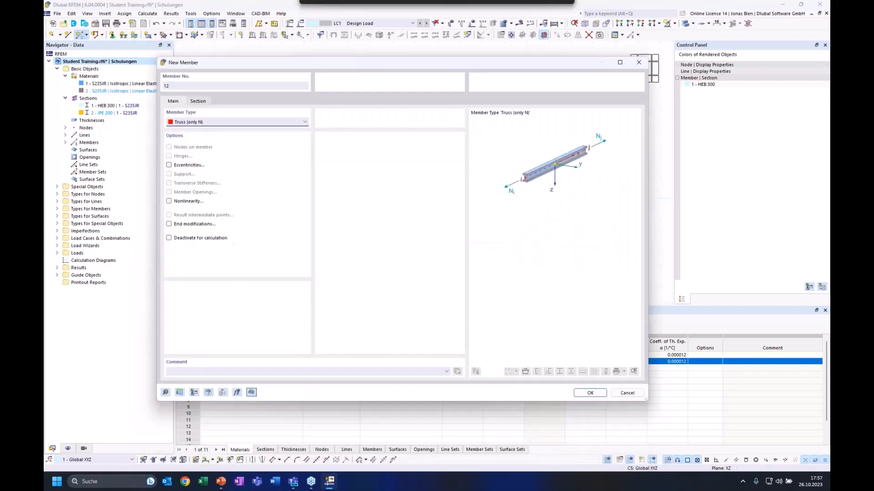
left_click(586, 391)
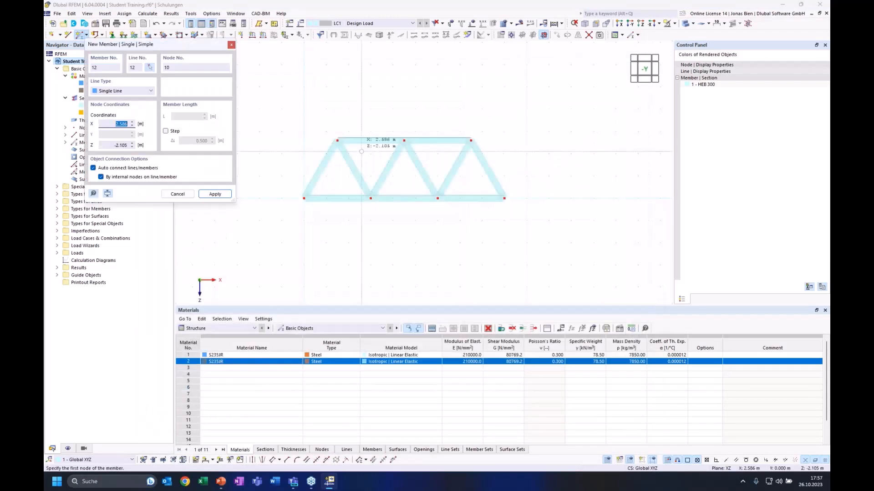
left_click(337, 141)
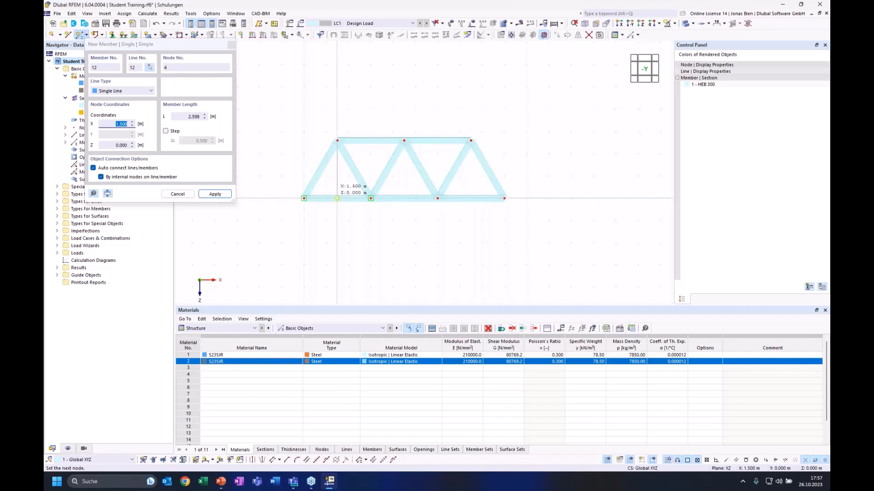
left_click(336, 198)
key("Escape")
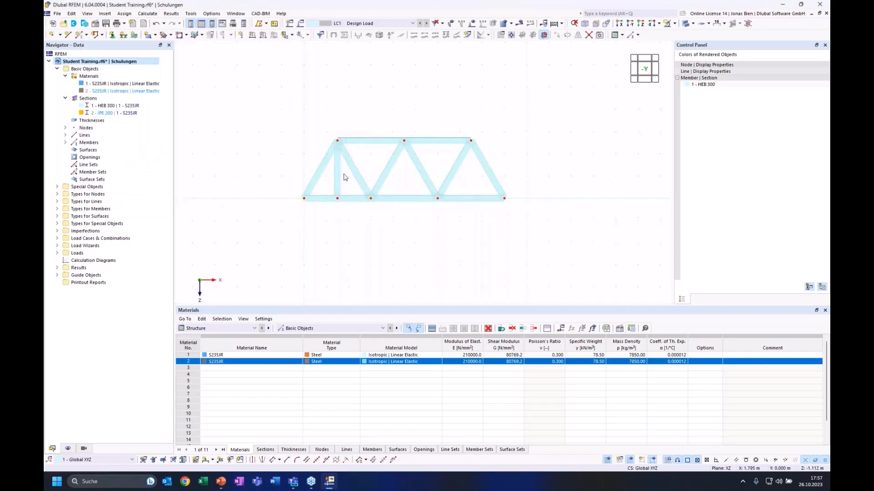
Copy the vertical member four times along X in 1.5 m steps
left_click(340, 191)
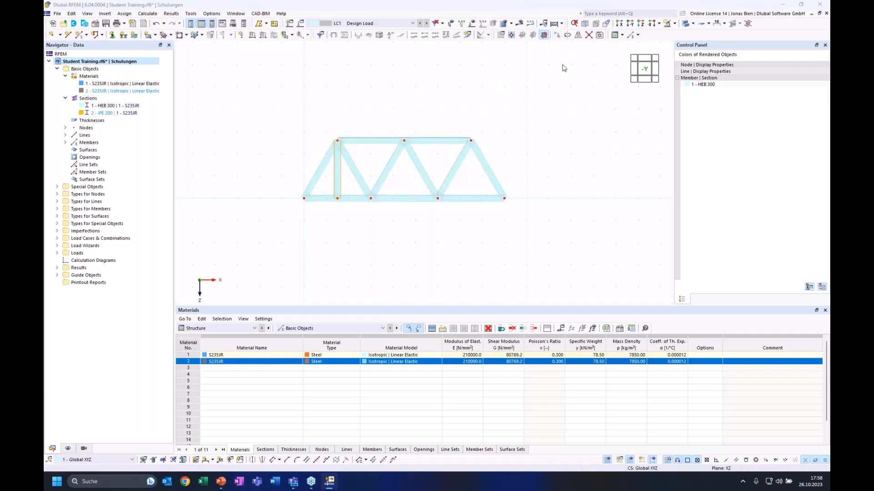
left_click_drag(425, 133, 495, 135)
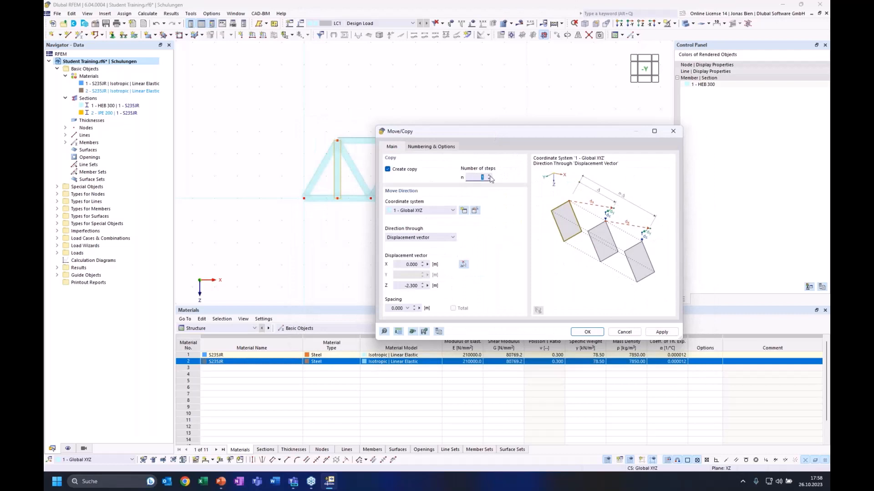
type("4")
left_click(463, 264)
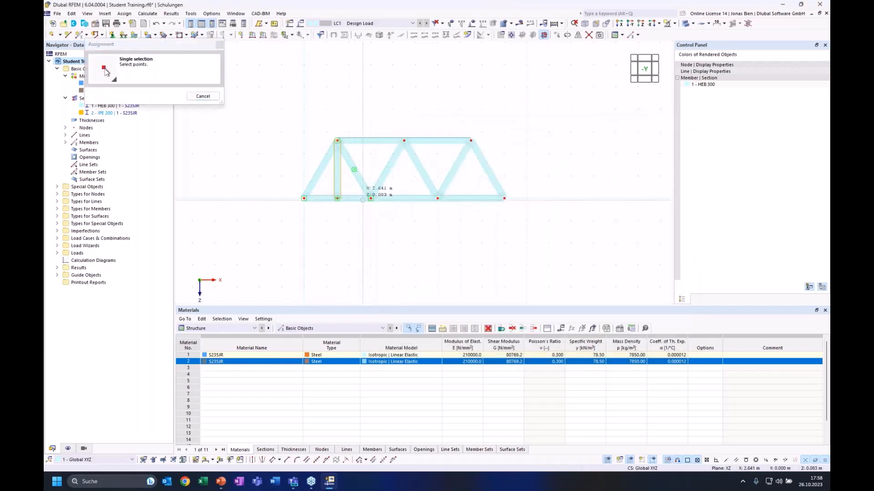
left_click(370, 199)
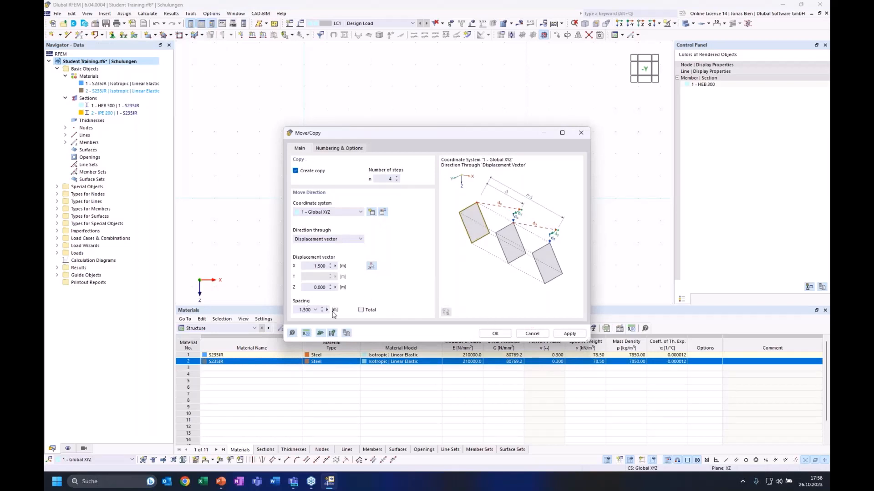
left_click(491, 336)
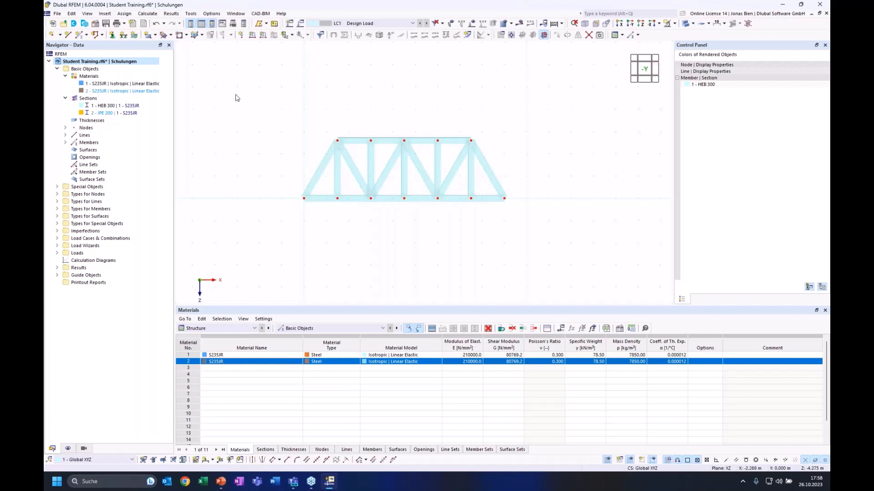
Assign a hinged nodal support to the bottom chord's end node at the origin
left_click(113, 35)
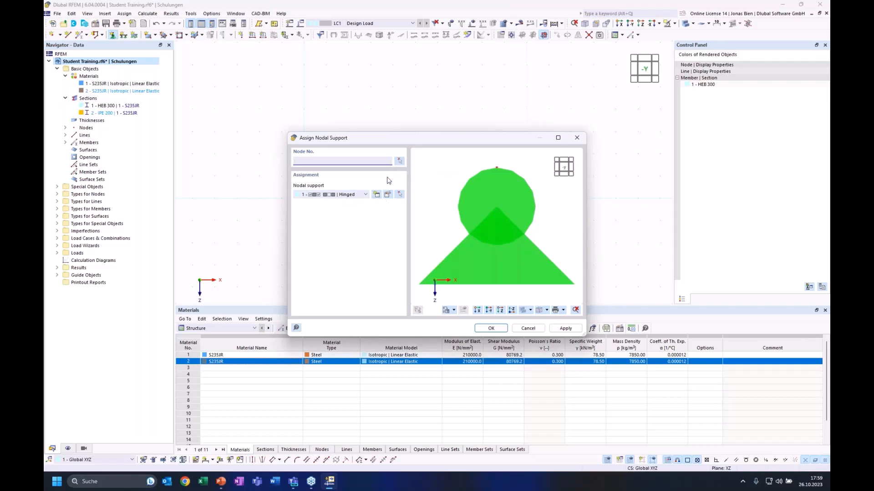
left_click(399, 161)
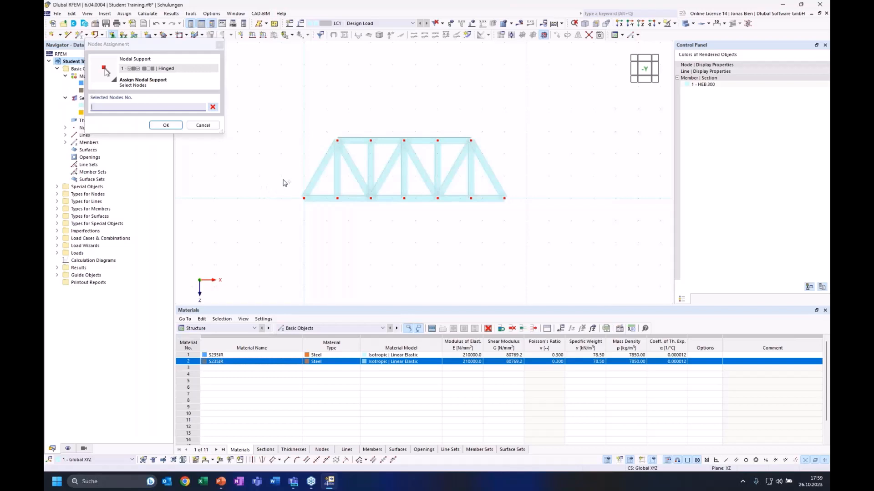
left_click_drag(282, 179, 316, 223)
left_click(167, 126)
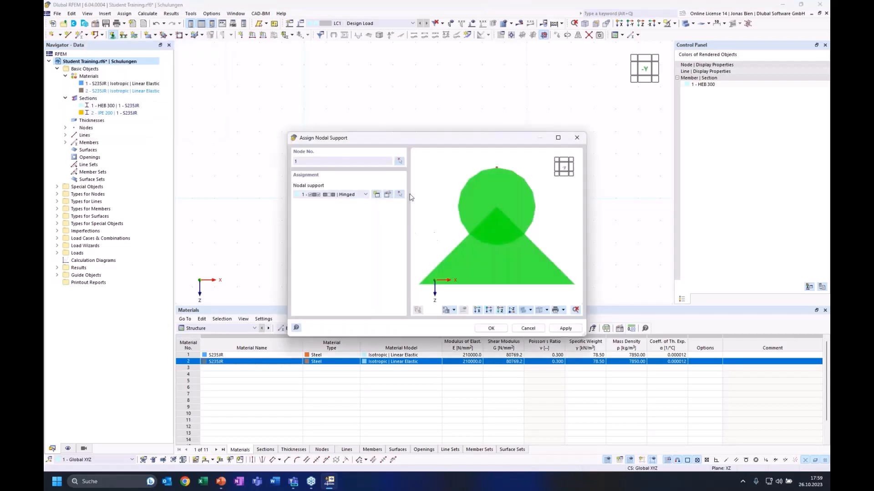
left_click(491, 328)
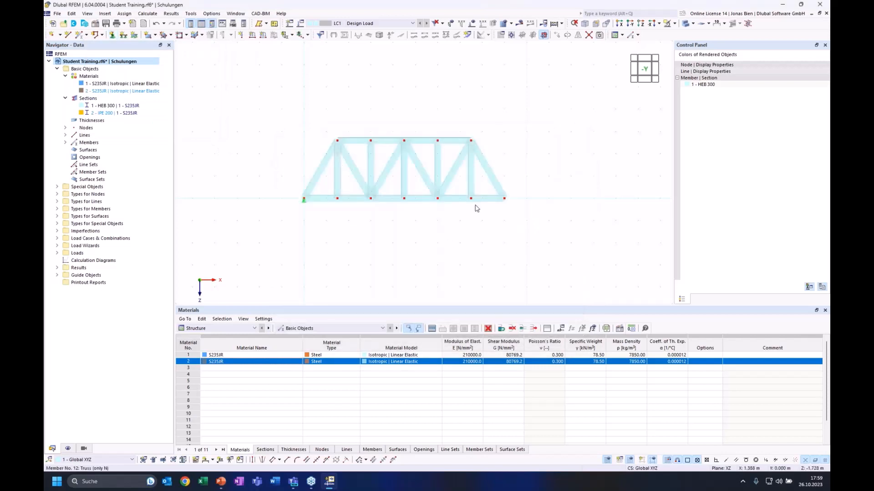
Assign a roller nodal support to the bottom chord's far end node and finish support placement
left_click(113, 35)
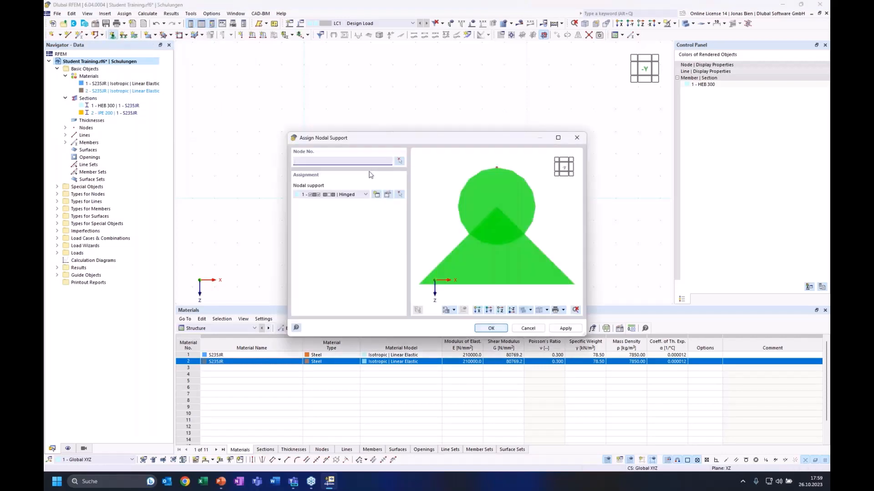
left_click(365, 195)
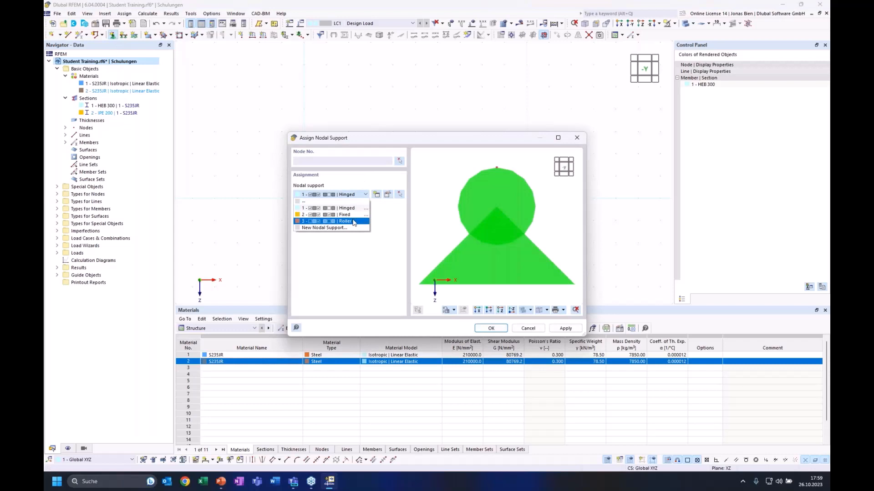
left_click(353, 221)
left_click(491, 328)
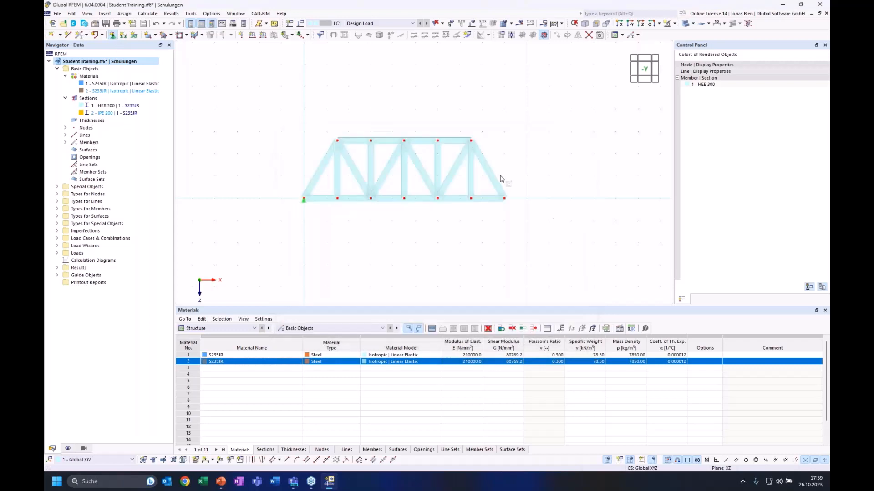
left_click(505, 199)
key("Escape")
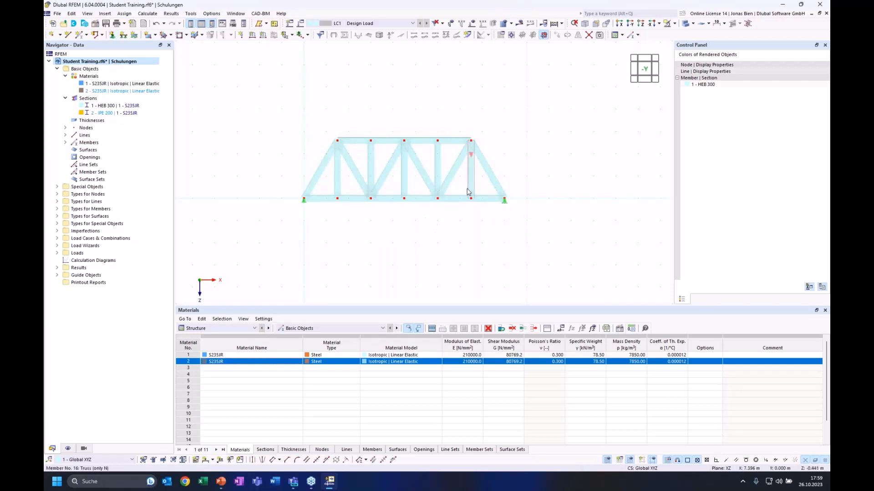
Create a 10 kN nodal force in Z in LC1 on the three apex nodes of the top chord
scroll(467, 188, "up", 2)
scroll(457, 151, "up", 1)
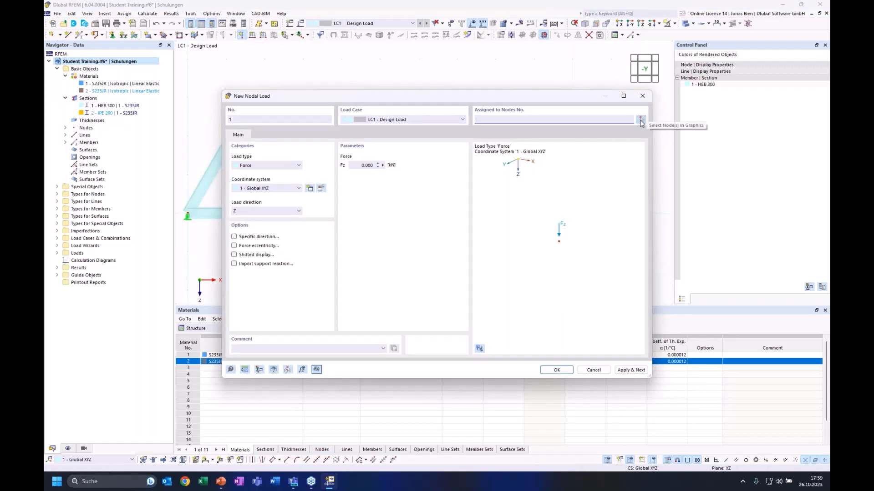
left_click(359, 164)
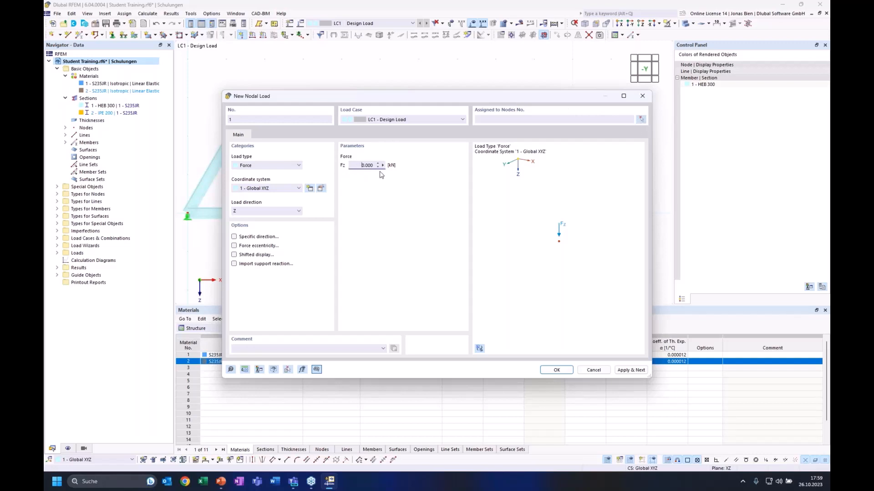
left_click_drag(378, 101, 364, 165)
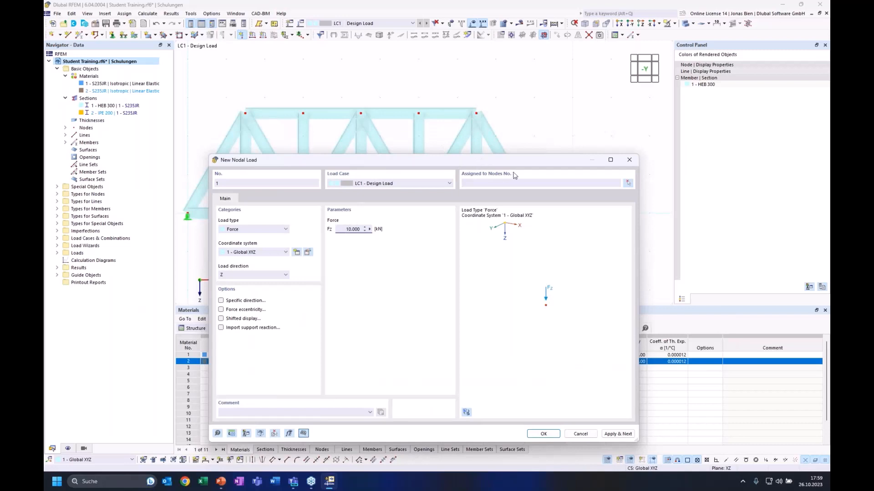
left_click(631, 183)
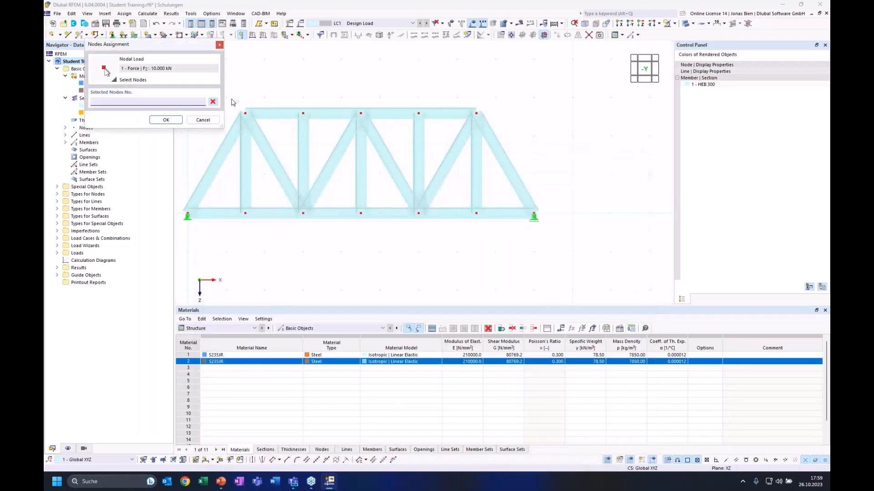
left_click(246, 113)
left_click(361, 113)
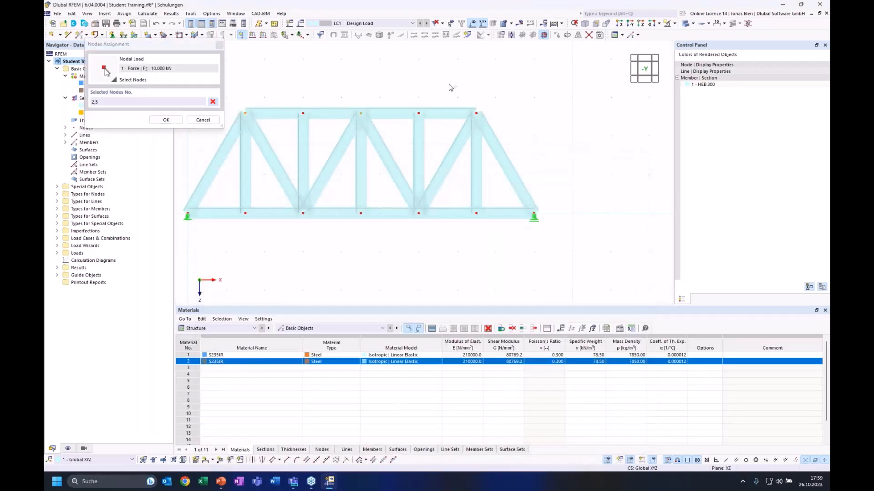
left_click(476, 113)
left_click(166, 121)
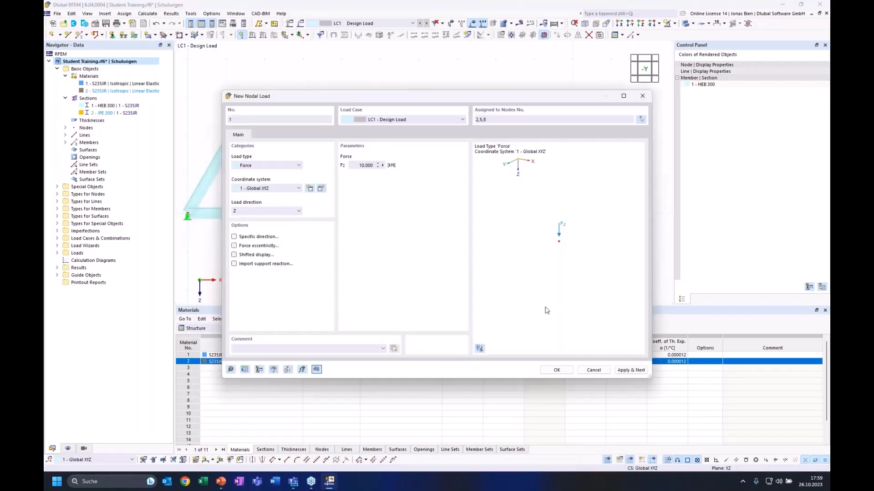
left_click(557, 370)
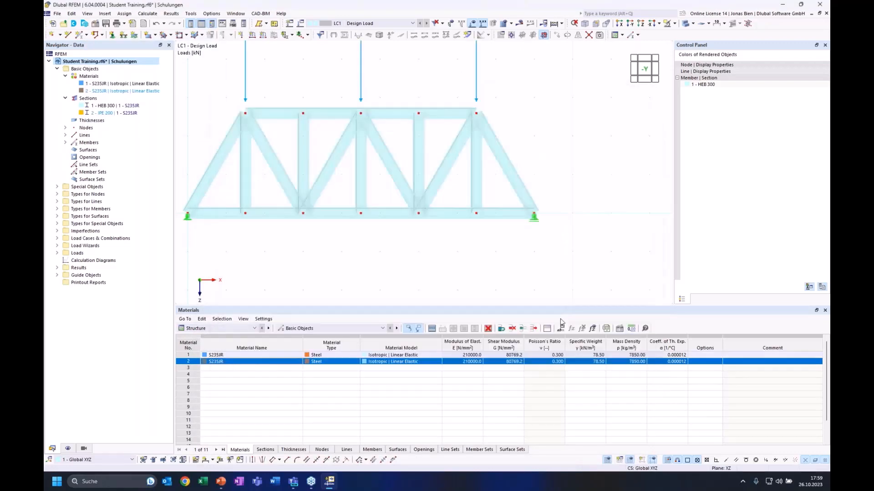
Set the nodal load on the top chord's last apex node to 20 kN
middle_click_drag(567, 120, 574, 156)
scroll(571, 145, "down", 3)
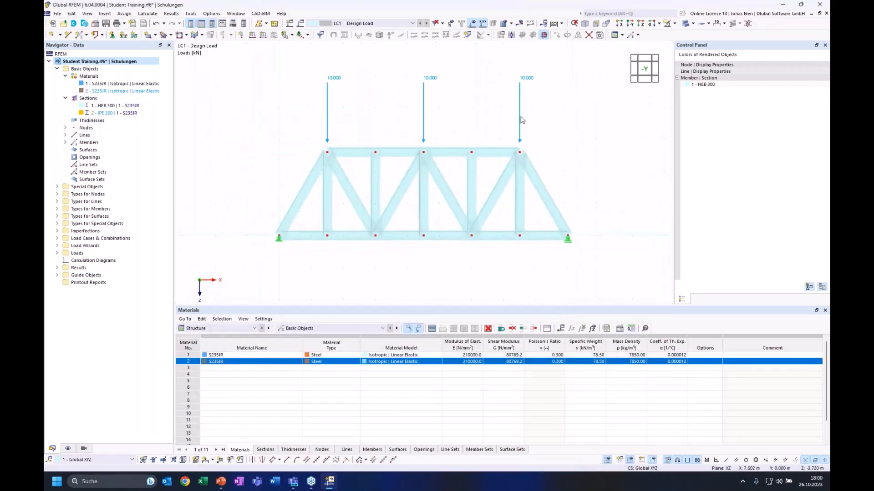
double_click(520, 114)
left_click(380, 165)
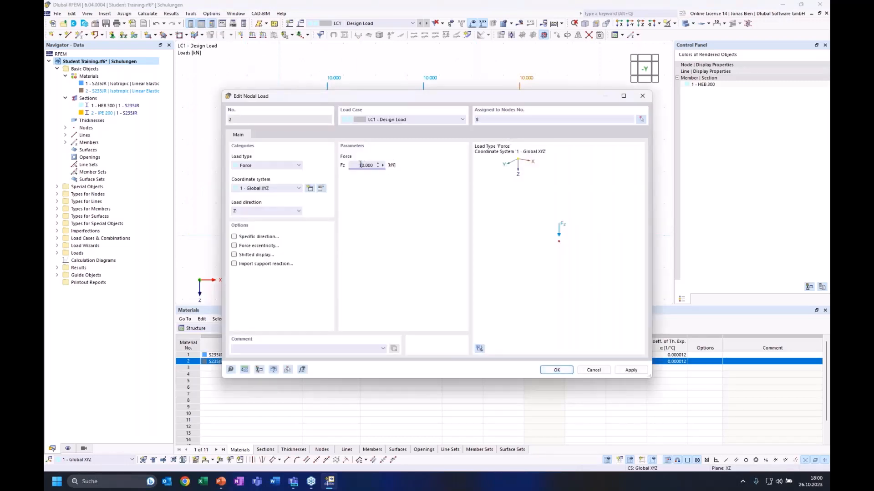
type("2")
left_click(554, 370)
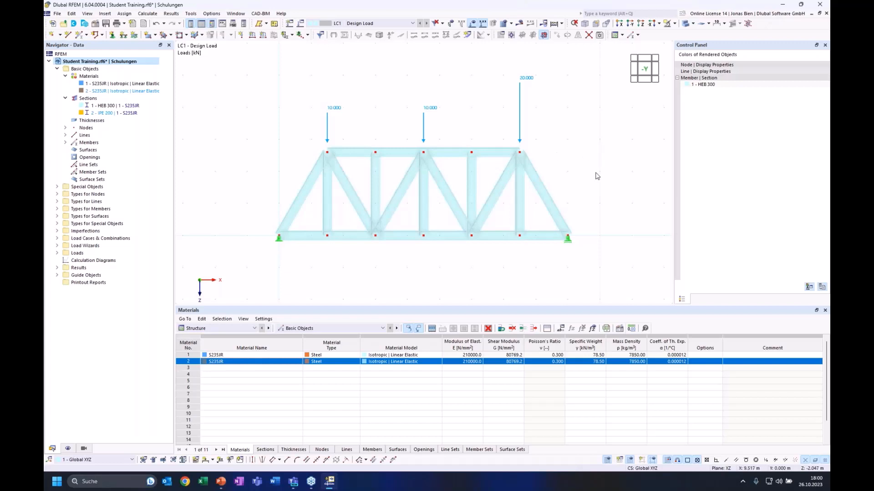
Cycle the model display through solid and wireframe and return it to transparent rendering
left_click(685, 23)
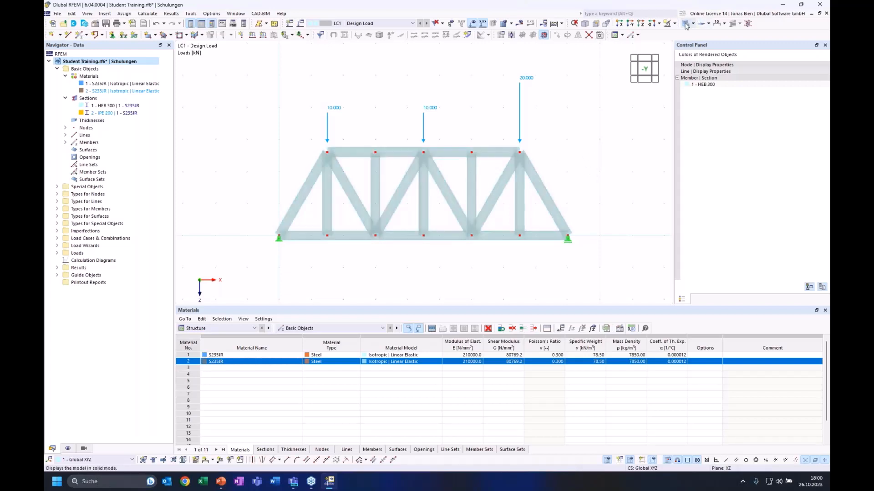
left_click(685, 23)
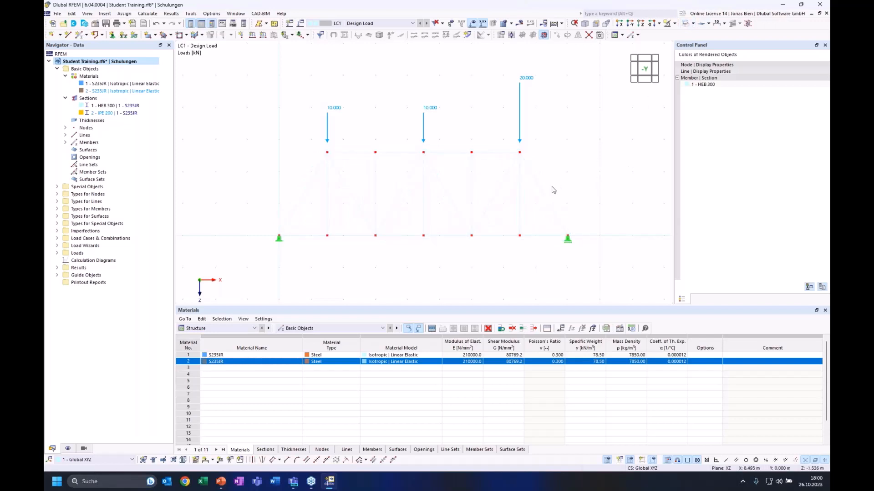
scroll(552, 189, "up", 1)
middle_click_drag(566, 178, 584, 173)
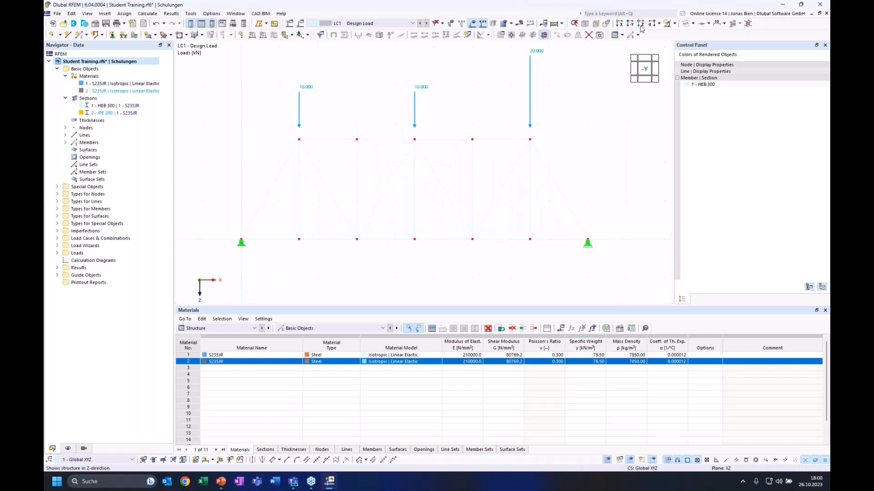
left_click(686, 24)
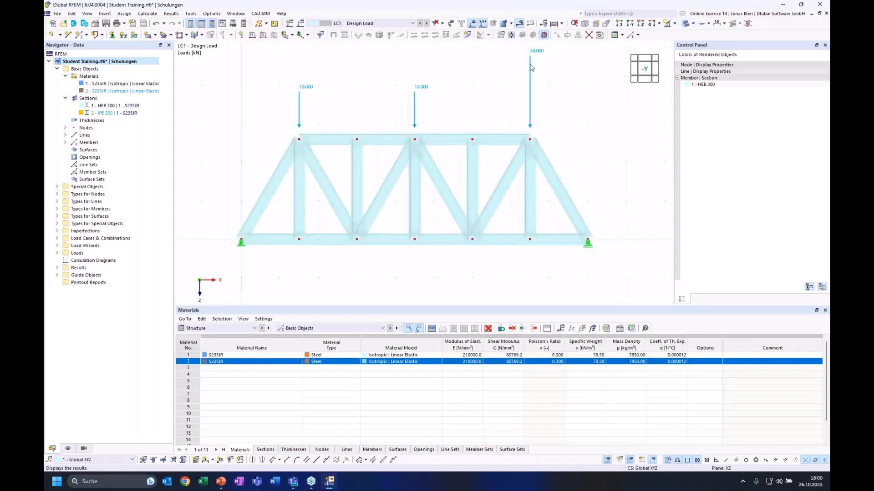
Calculate load case LC1 and look through the member shear force Vy and the moments MT and Mz
left_click(519, 23)
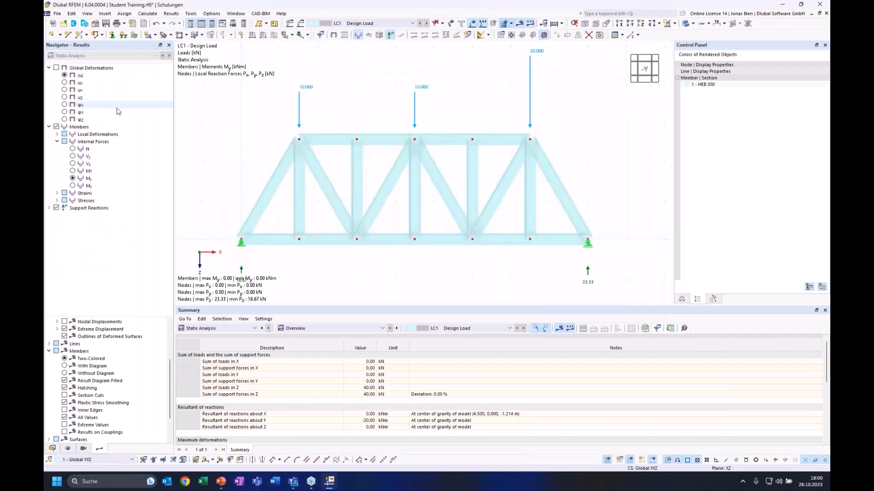
left_click(72, 157)
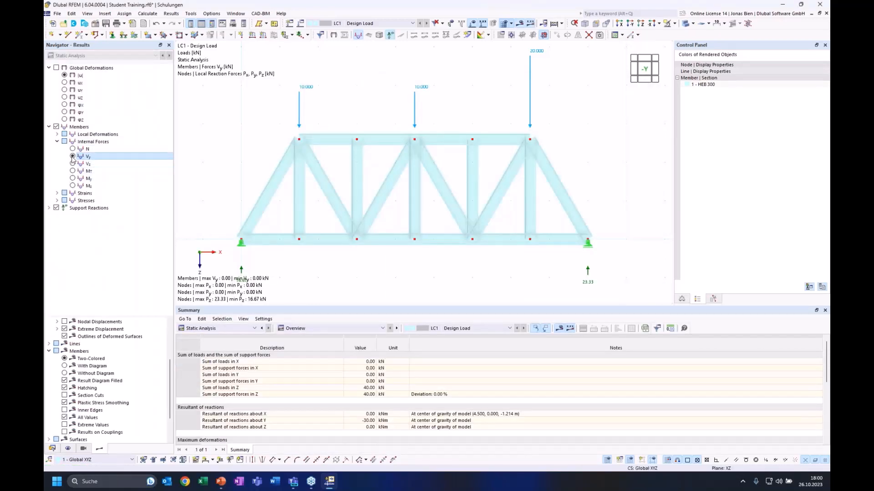
left_click(73, 172)
left_click(73, 186)
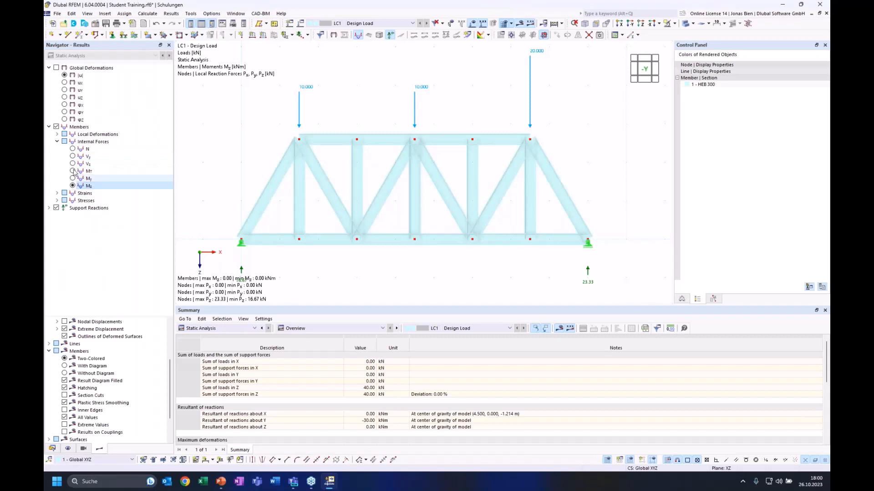
left_click(73, 156)
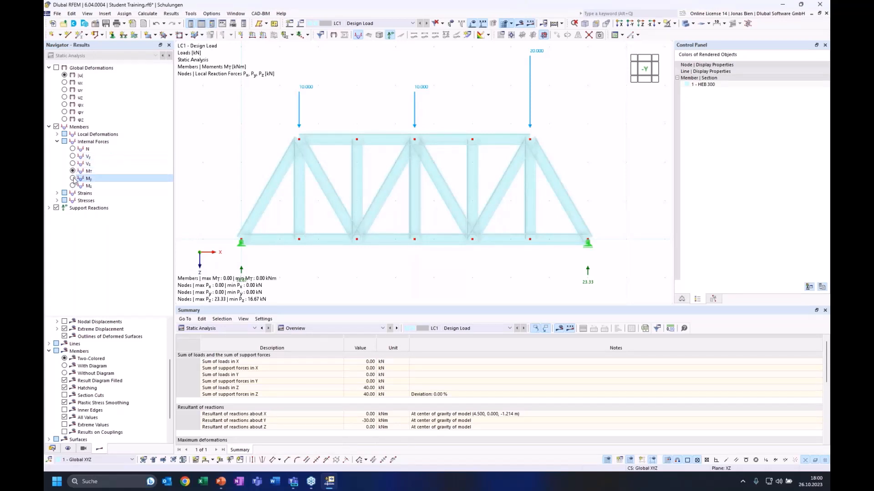
left_click(72, 186)
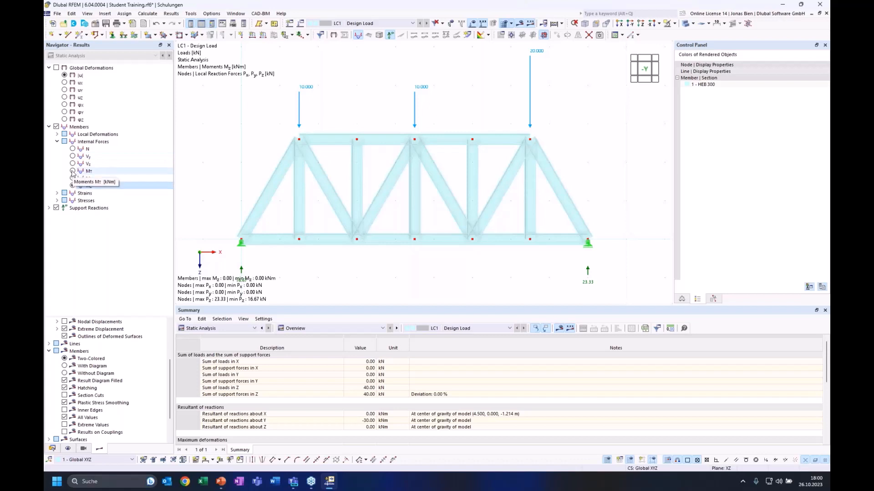
Show the axial forces N on the truss members
left_click(73, 149)
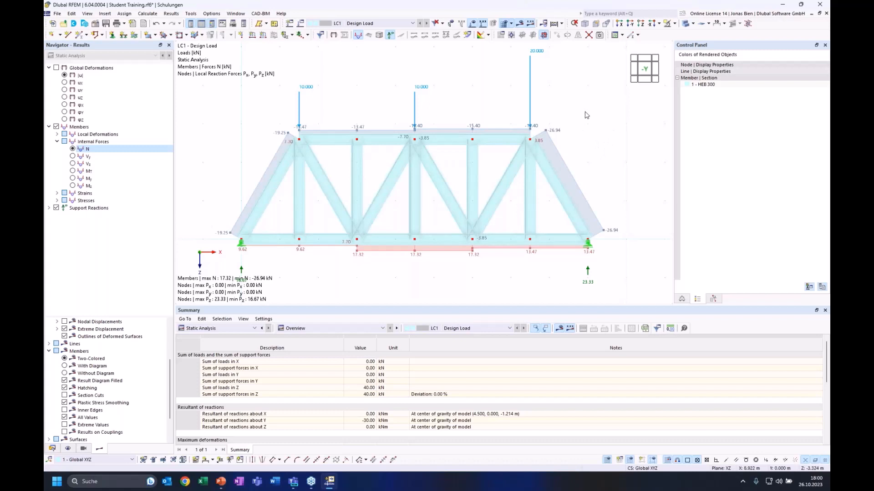
mouse_move(589, 111)
middle_mouse_down()
mouse_move(596, 108)
mouse_move(577, 121)
middle_mouse_up()
scroll(596, 112, "down", 1)
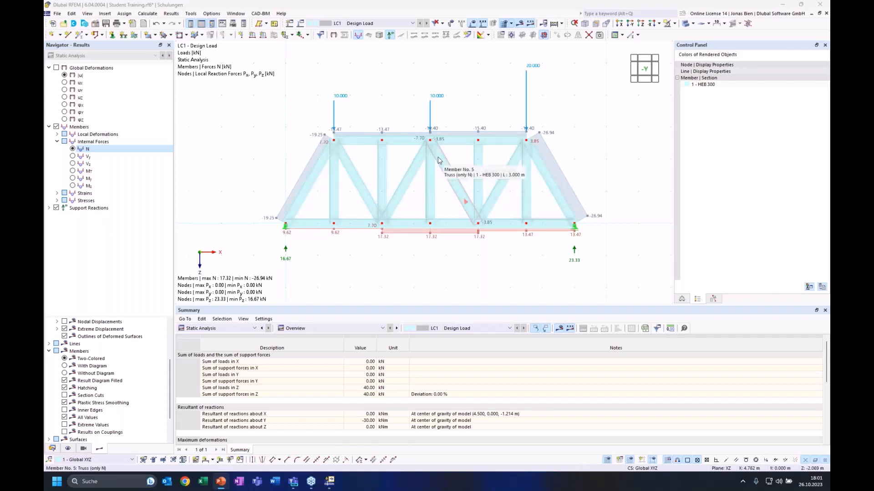
Switch the model to wireframe display and examine the axial force diagrams along the chords and diagonals
left_click(692, 24)
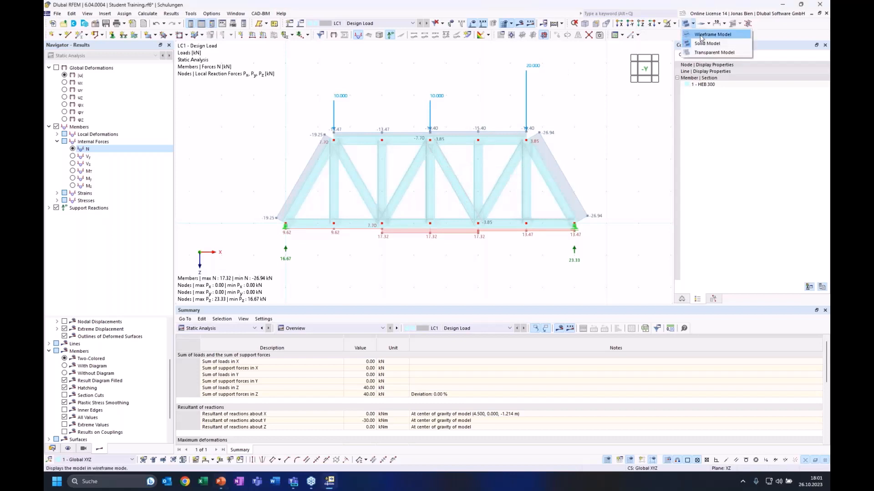
left_click(700, 40)
scroll(430, 141, "up", 5)
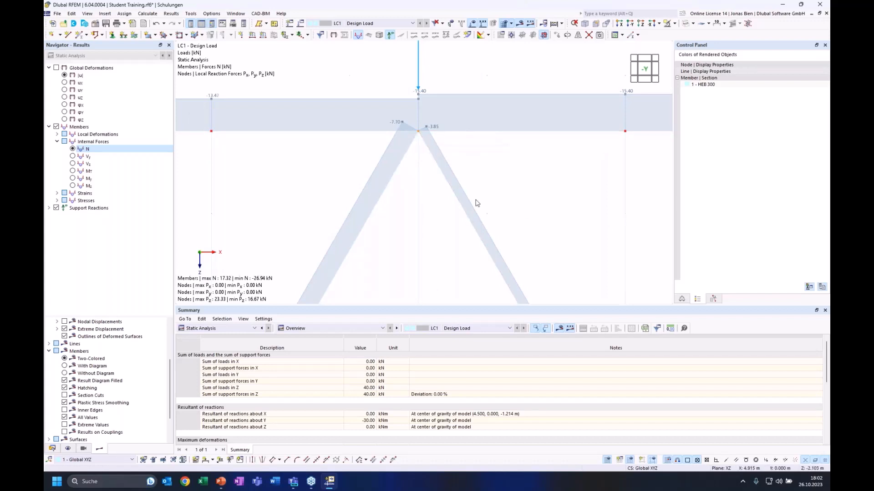
scroll(488, 156, "down", 1)
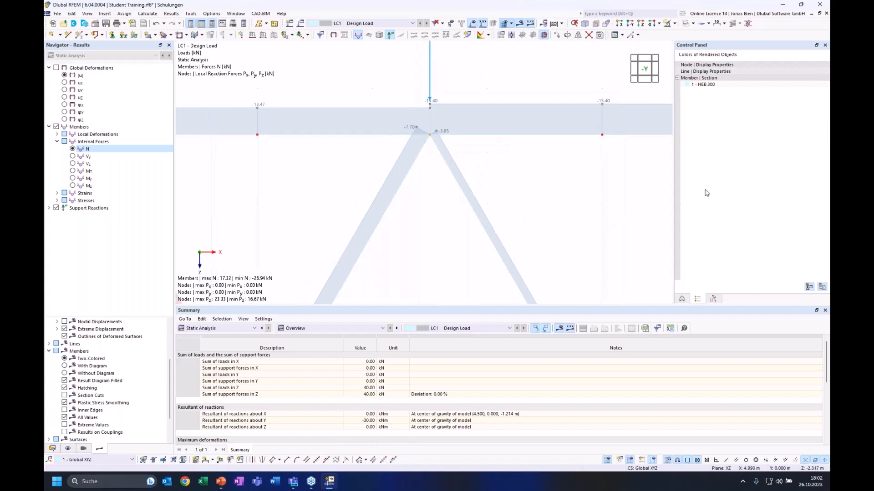
scroll(579, 237, "down", 2)
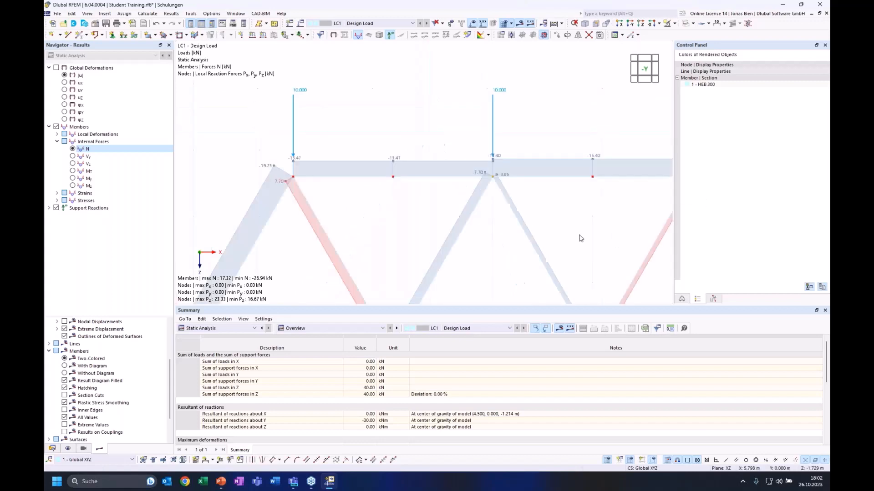
middle_click_drag(514, 103, 500, 106)
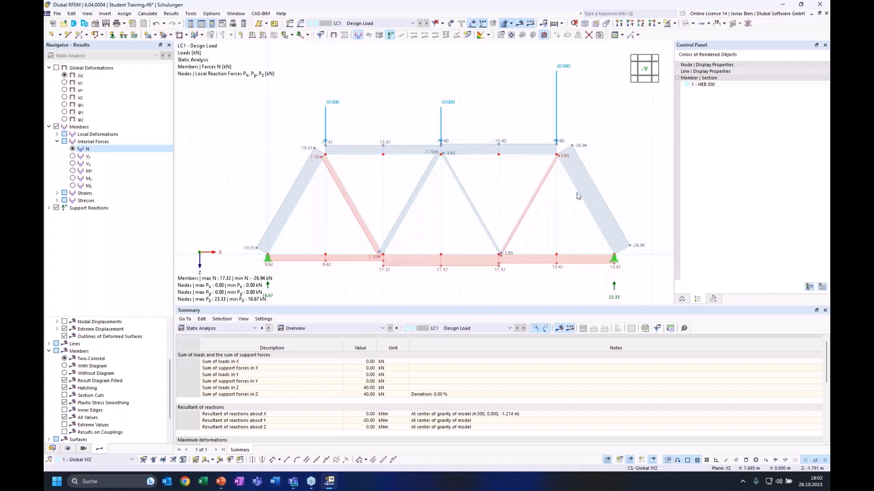
middle_click_drag(631, 164, 631, 145)
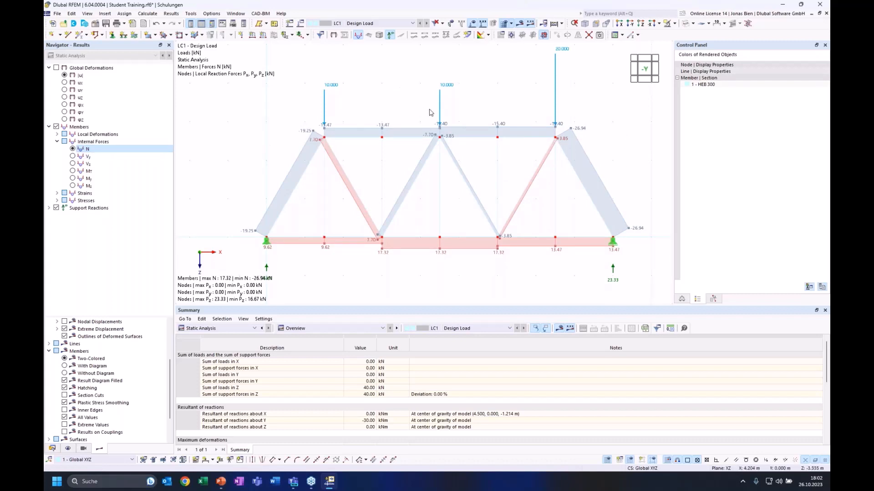
middle_click_drag(611, 102, 572, 77)
scroll(606, 83, "down", 1)
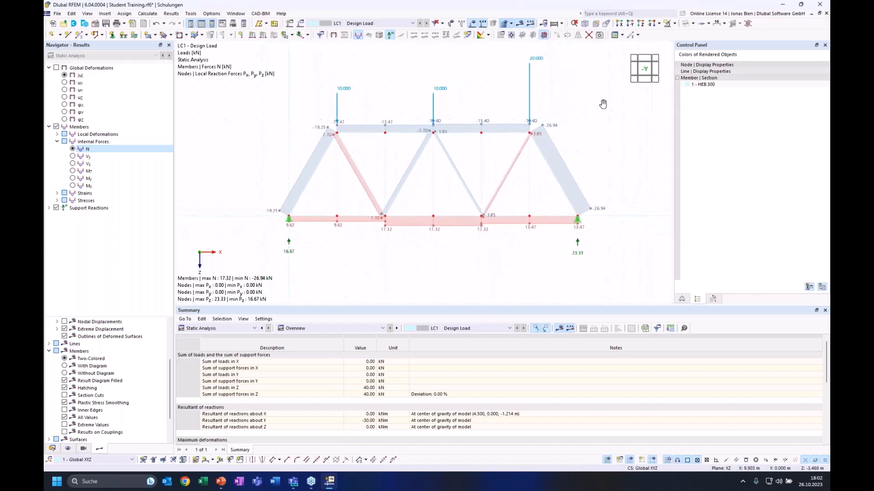
middle_click_drag(603, 104, 596, 105)
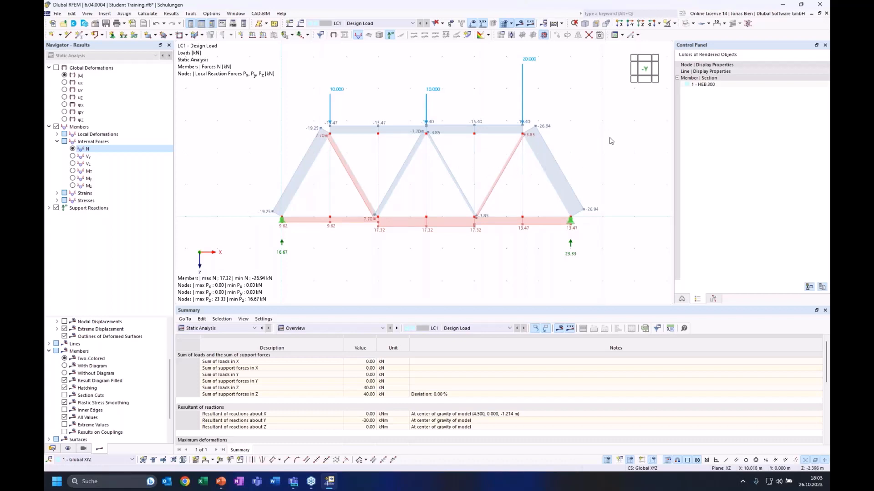
middle_click_drag(612, 139, 577, 142)
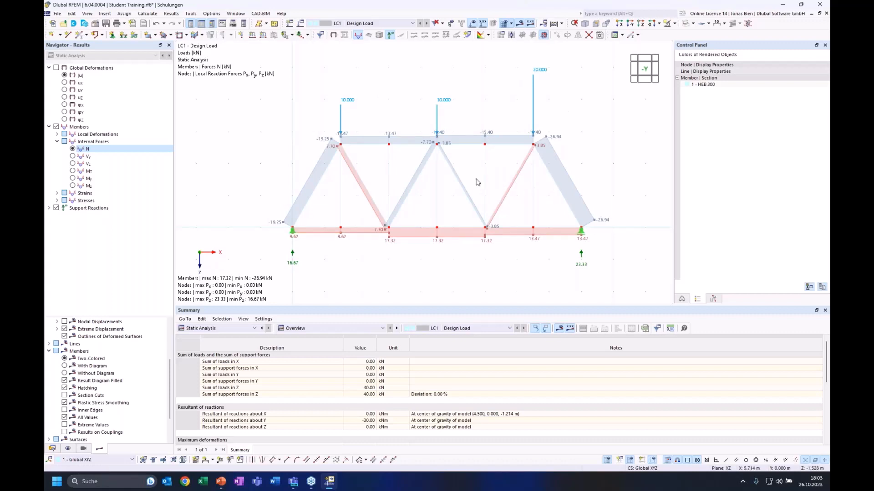
Display the global deformations |u| with the deformed members shown as lines and examine the truss's deformed shape
left_click(64, 75)
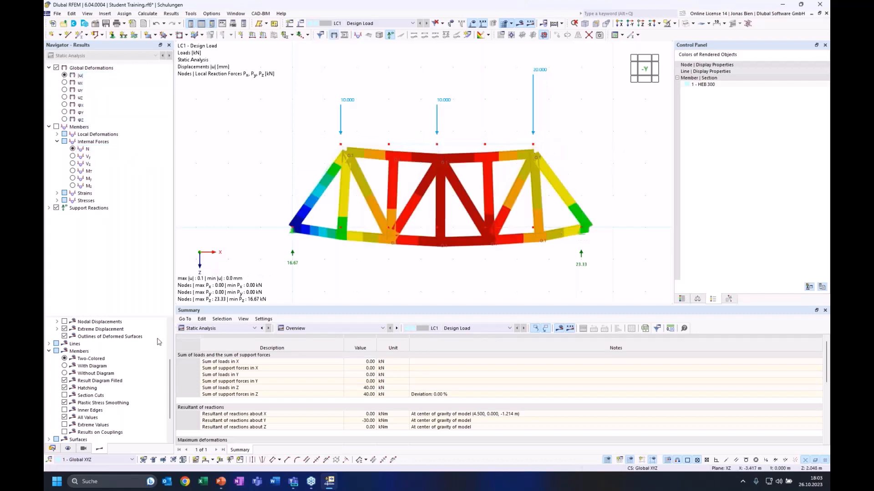
scroll(79, 360, "up", 3)
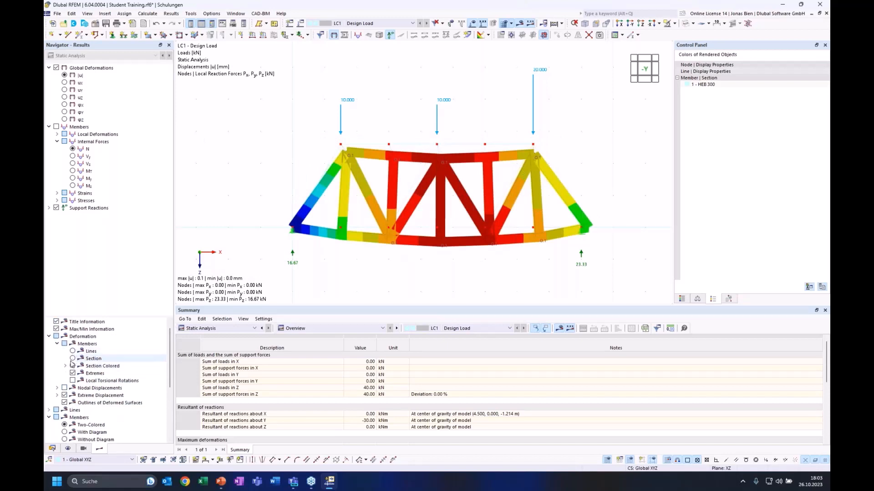
left_click(72, 352)
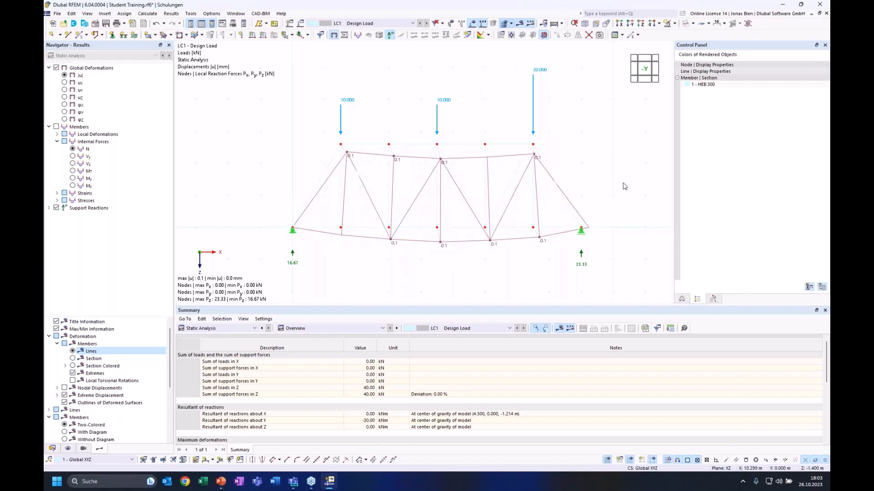
middle_click_drag(620, 183, 590, 195, "ctrl")
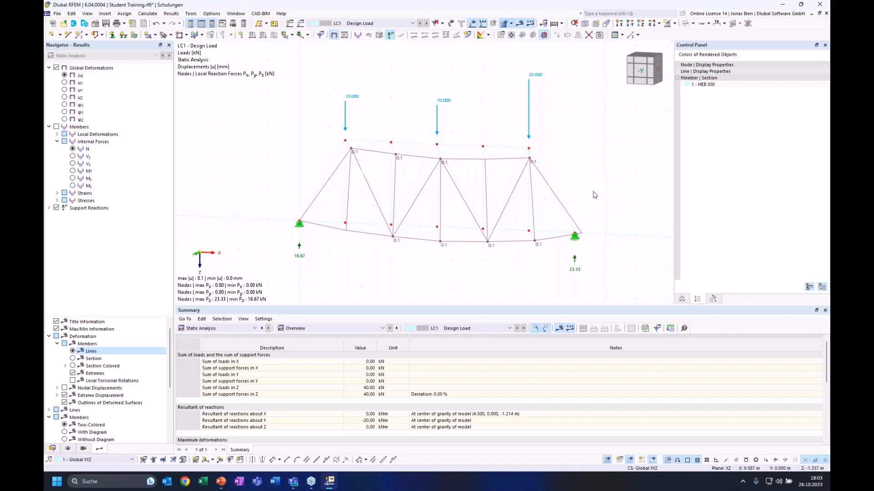
middle_click_drag(581, 185, 580, 172, "ctrl")
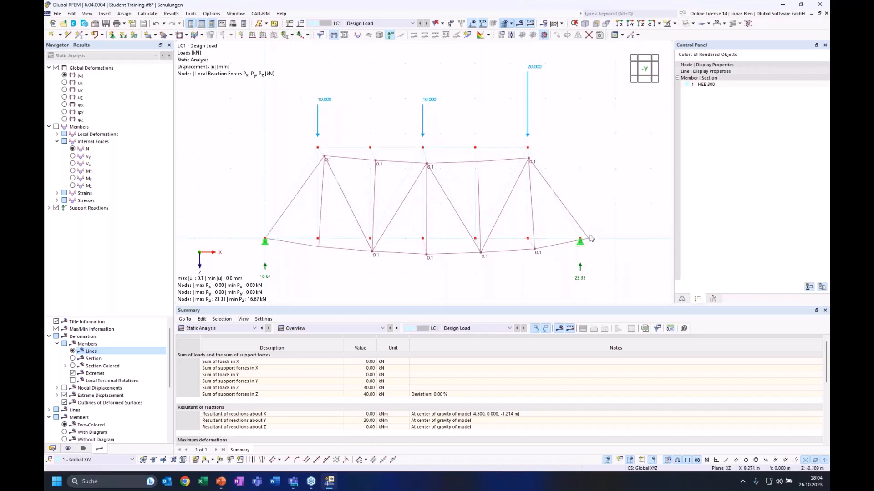
scroll(628, 214, "down", 1)
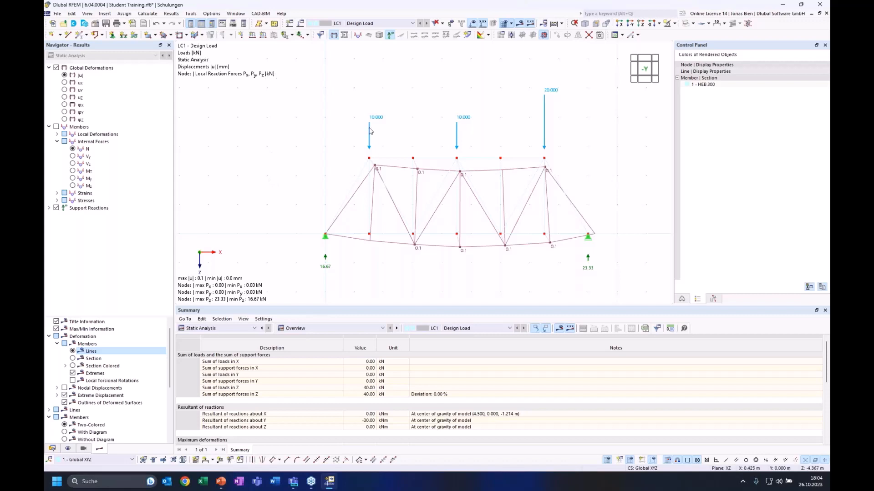
Switch to the PowerPoint presentation and read the information and tasks for the generated truss structure
mouse_move(221, 485)
left_click(222, 482)
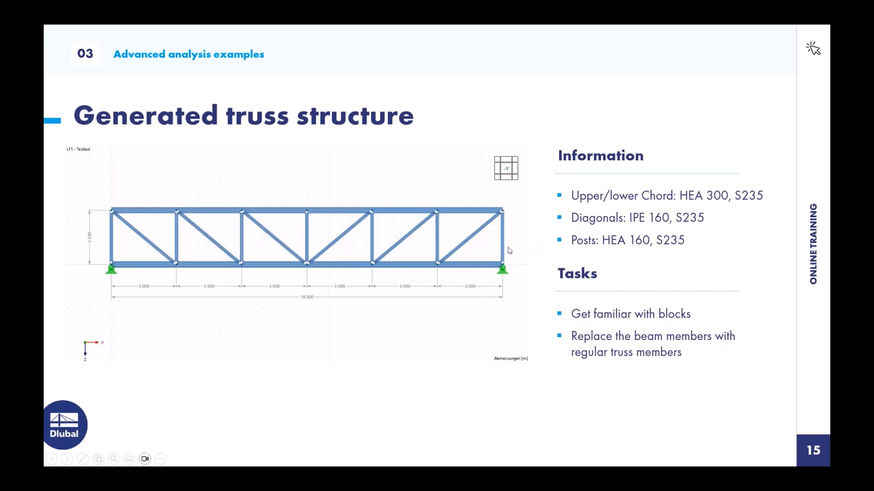
Return to RFEM and delete the entire truss together with its supports and nodal loads
key("alt+Tab")
left_click(313, 122)
left_click_drag(271, 60, 655, 287)
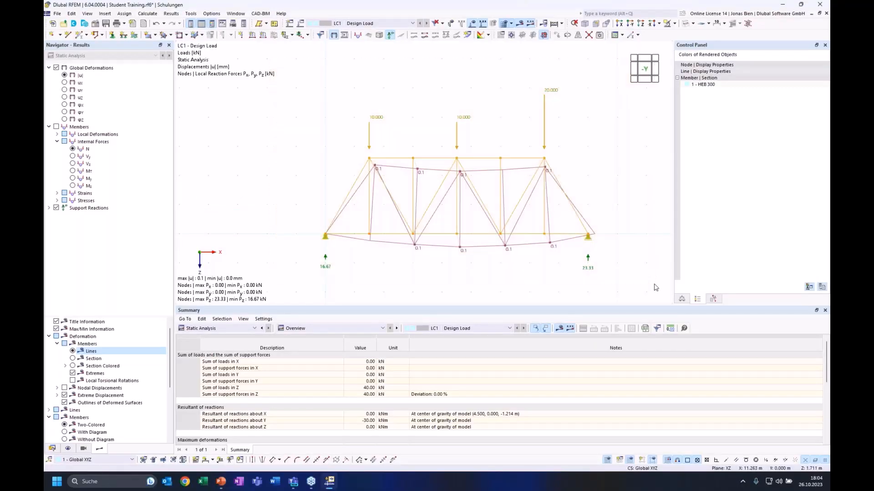
key("Delete")
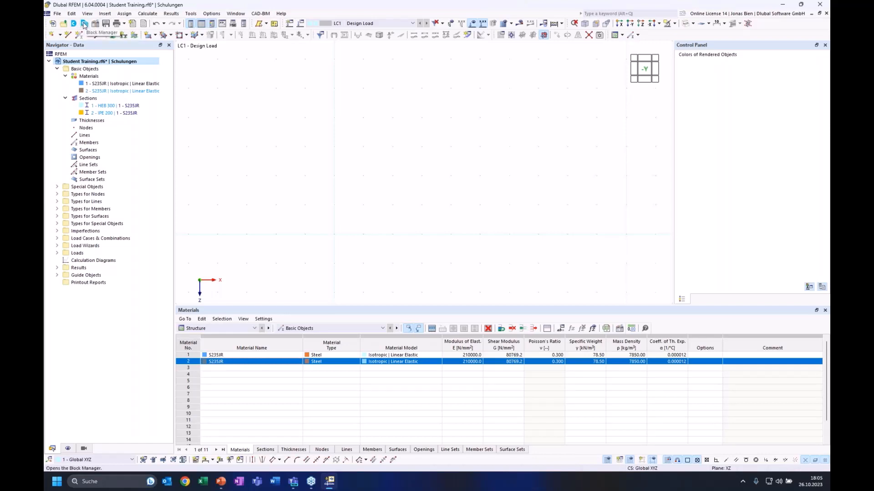
Start a new block from the special objects and open the Block Manager from its dialog to pick a predefined block
left_click(107, 34)
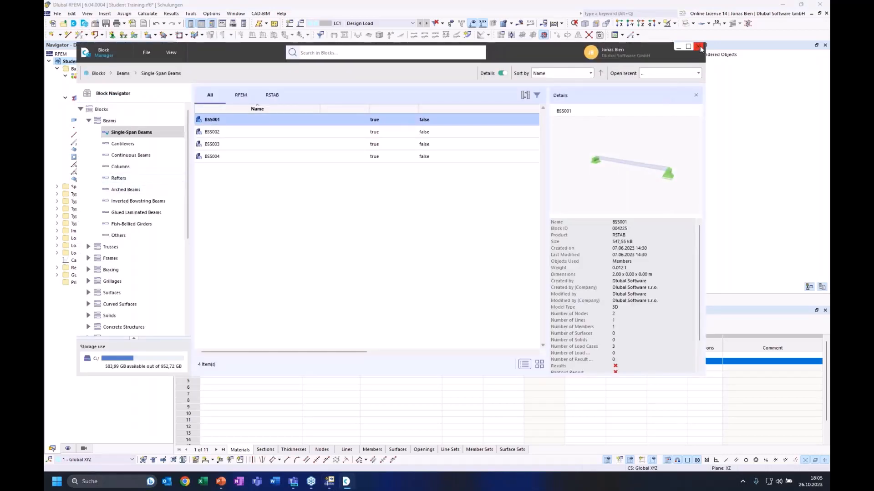
left_click(698, 46)
left_click(56, 186)
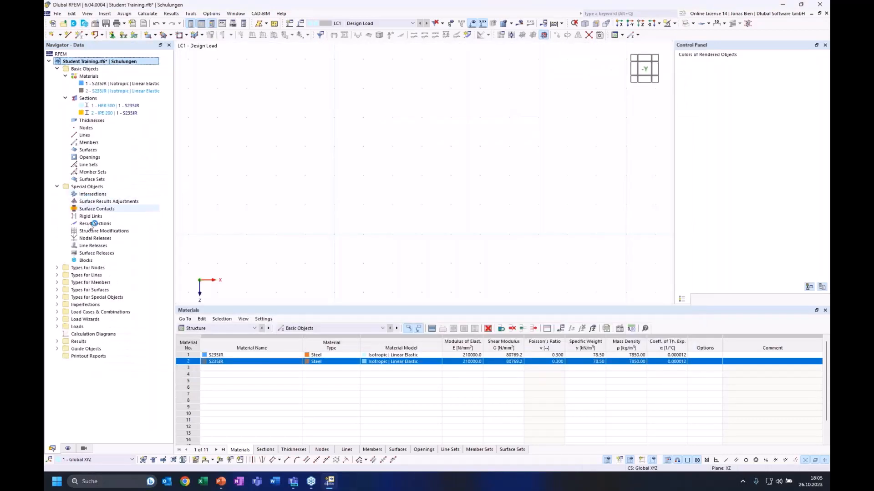
double_click(86, 261)
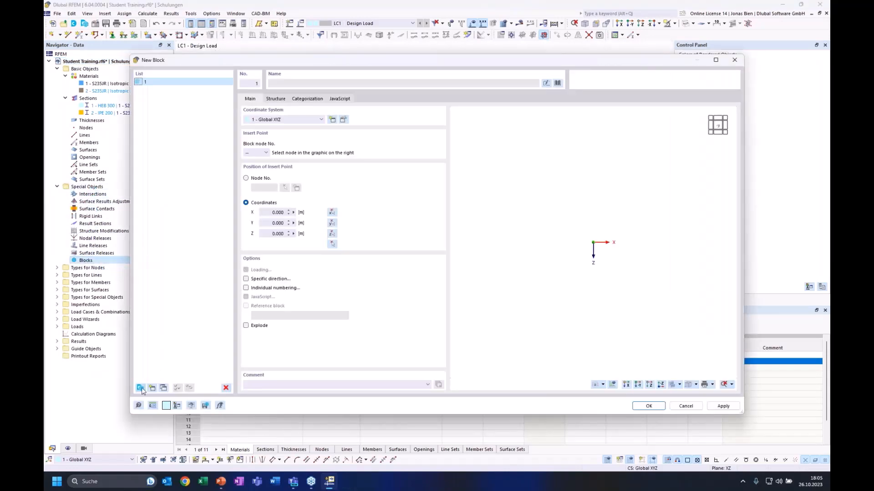
left_click(141, 387)
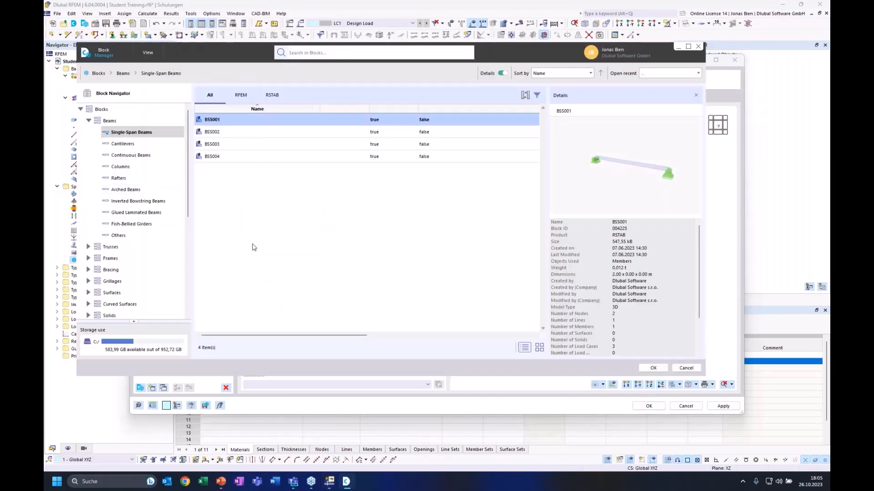
Browse the beam categories in the block library and preview continuous beam blocks such as BC0003 and BC0007
left_click(144, 144)
left_click(145, 156)
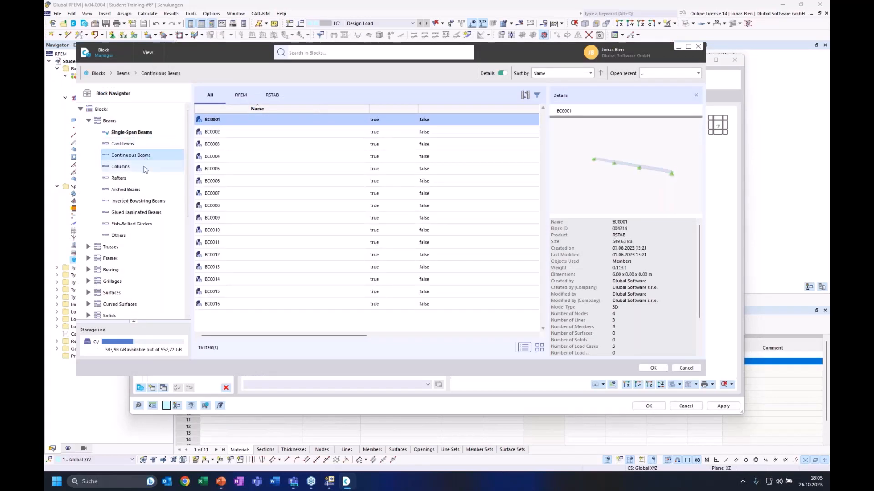
left_click(144, 168)
left_click(154, 134)
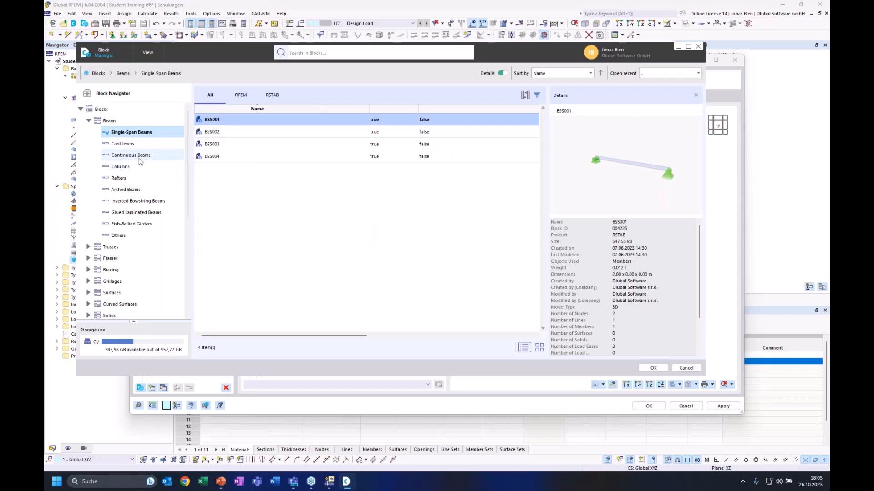
left_click(141, 160)
left_click(311, 133)
left_click(302, 145)
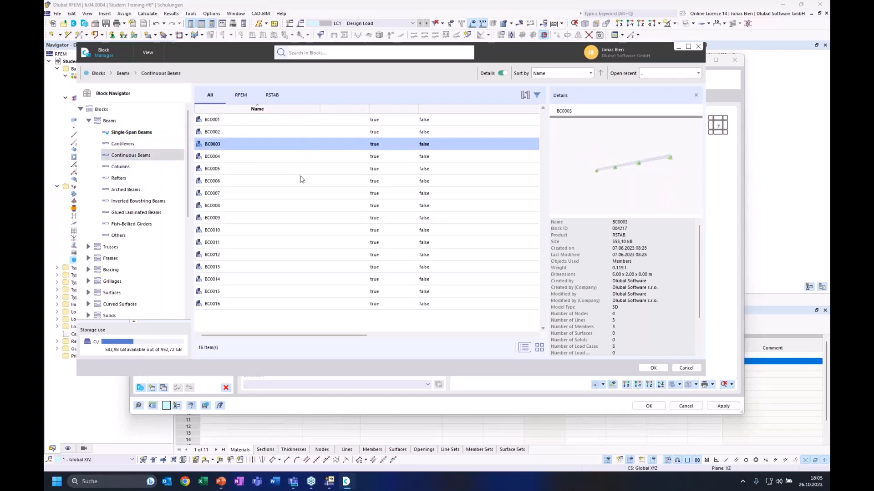
left_click(302, 169)
left_click(306, 158)
left_click(299, 194)
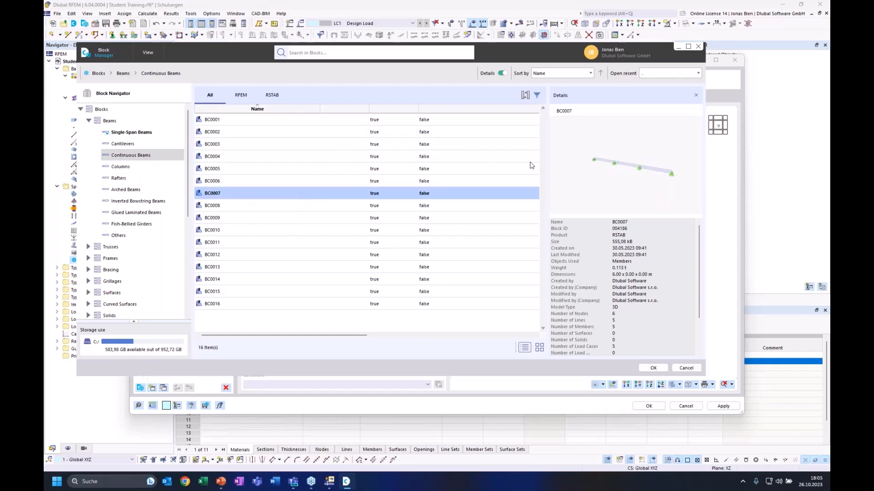
Collapse the beam categories and list the 2D truss blocks in the library
left_click(89, 121)
left_click(88, 132)
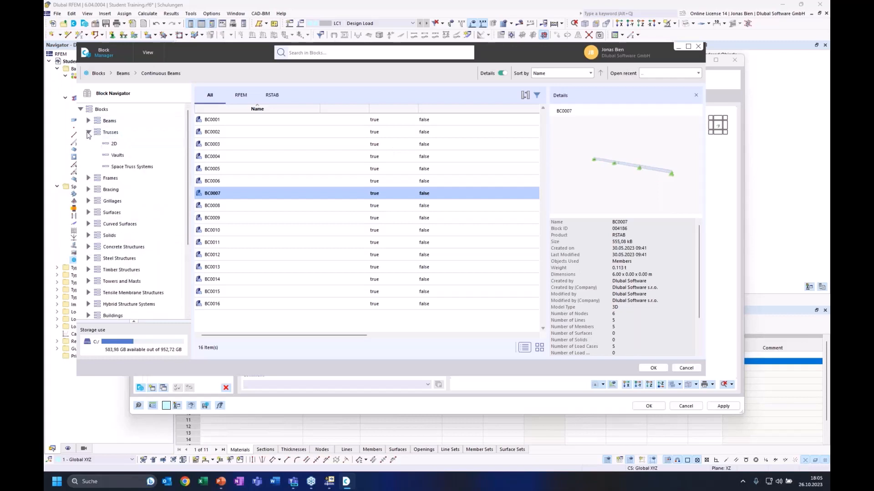
left_click(115, 144)
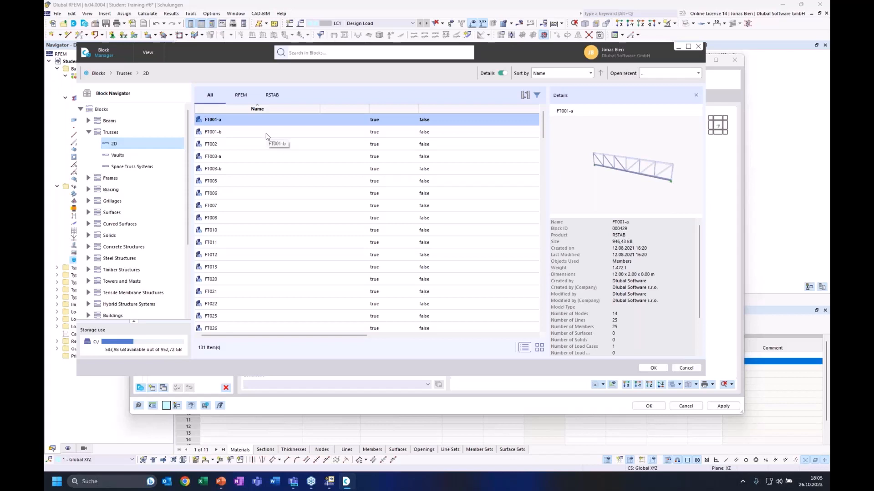
Preview several 2D truss blocks in the library, from FT001-b and FT002 through FT007 to FT032-1
left_click(268, 132)
left_click(271, 146)
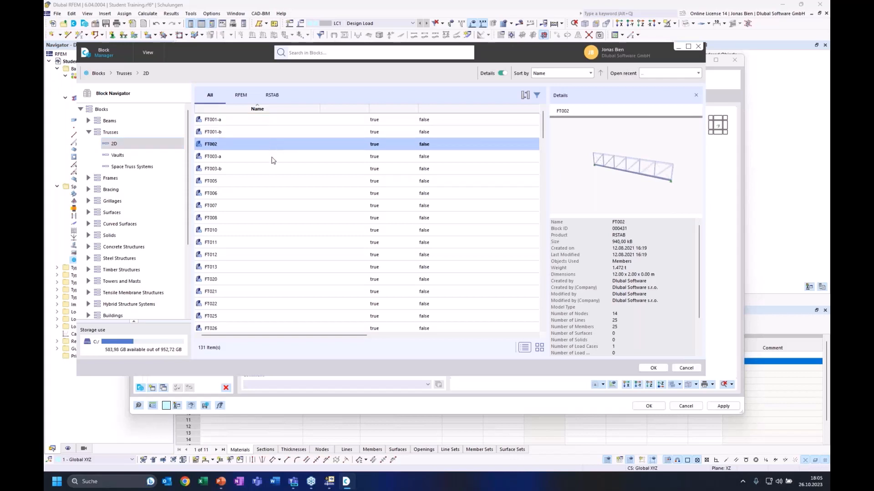
left_click(272, 157)
left_click(287, 170)
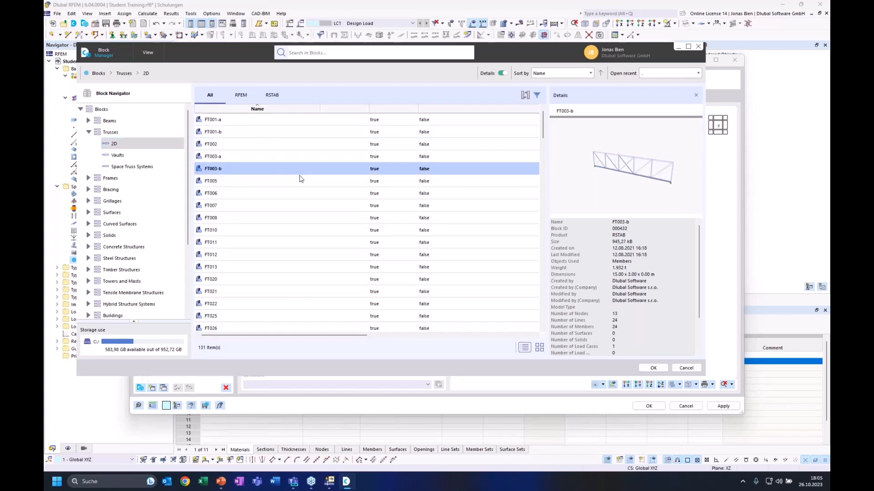
left_click(300, 181)
left_click(308, 195)
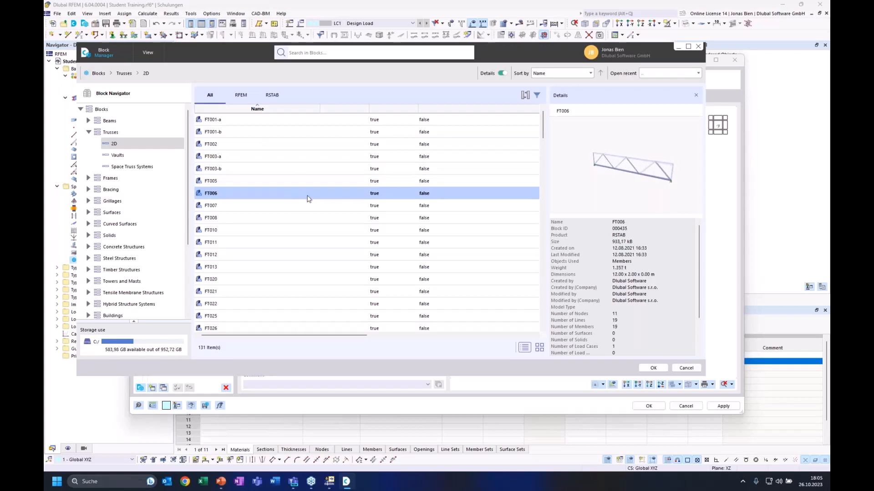
left_click(301, 207)
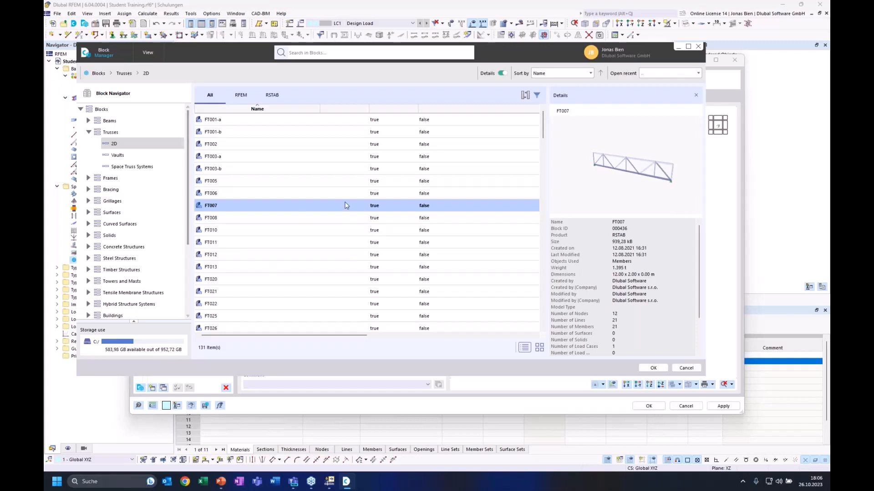
scroll(276, 233, "down", 4)
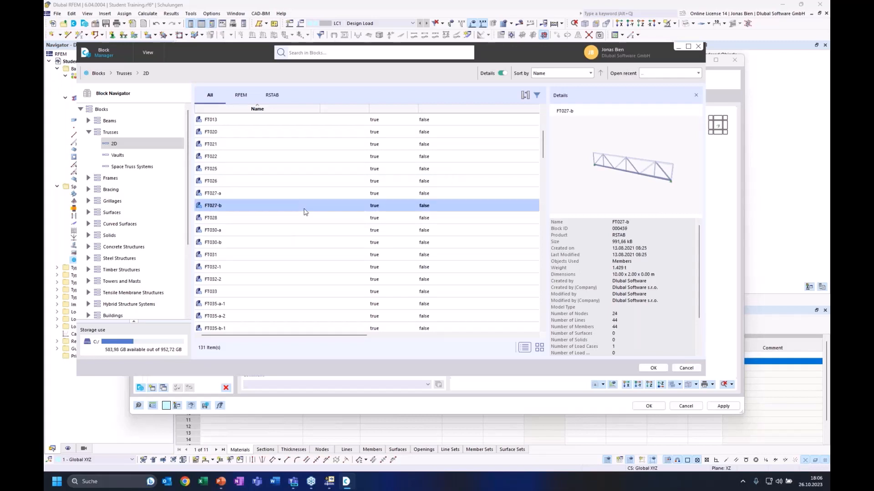
left_click(274, 267)
scroll(300, 255, "down", 3)
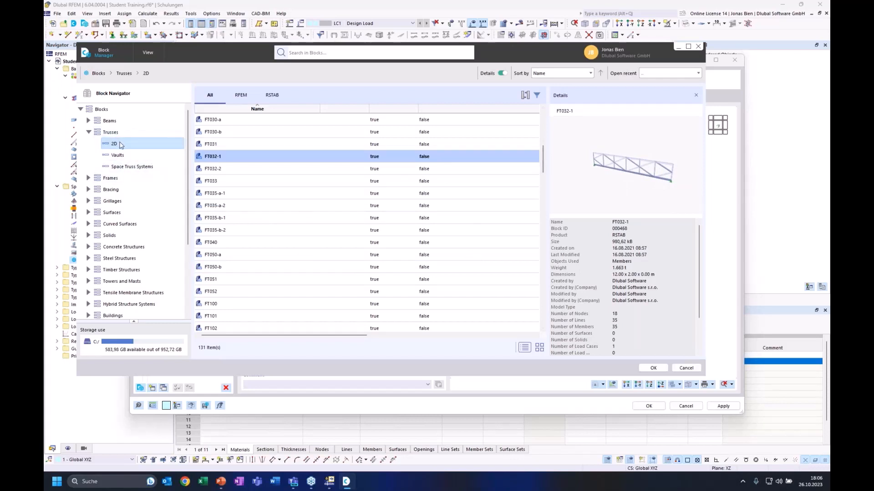
Expand the frame categories and preview tapered frame blocks such as FTA003, FTA002 and FTA010
left_click(88, 178)
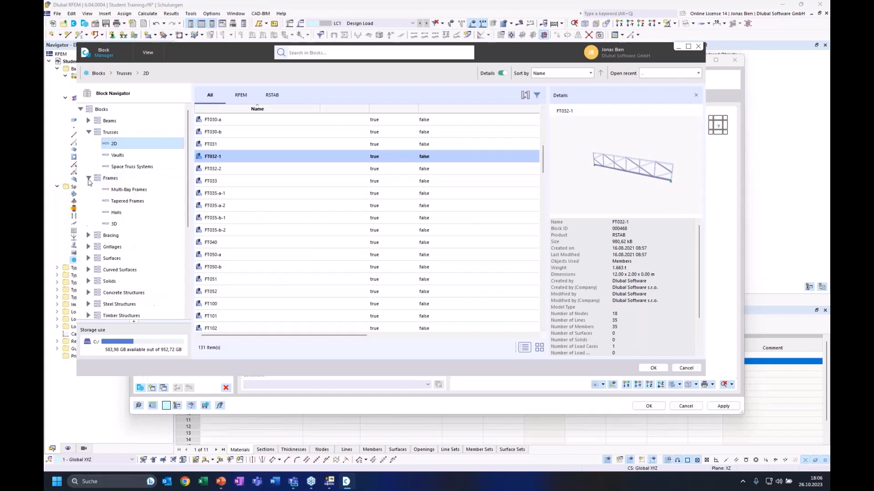
left_click(119, 189)
left_click(126, 200)
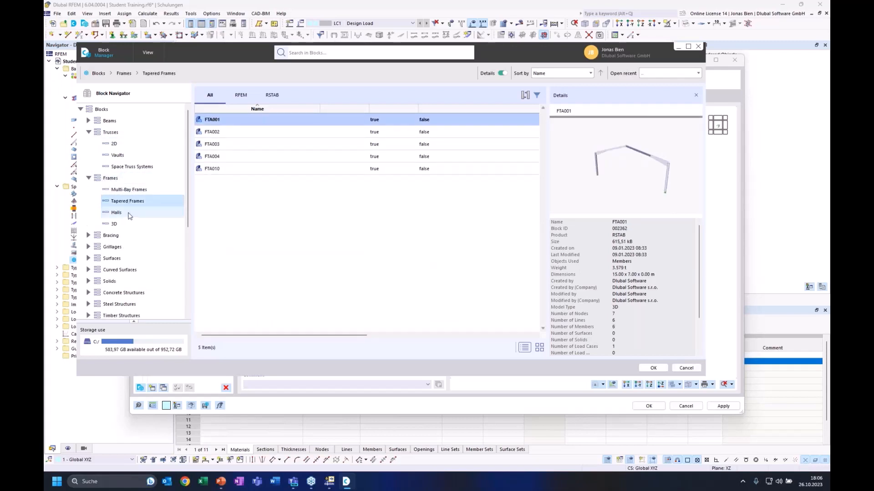
left_click(216, 145)
left_click(214, 132)
left_click(244, 169)
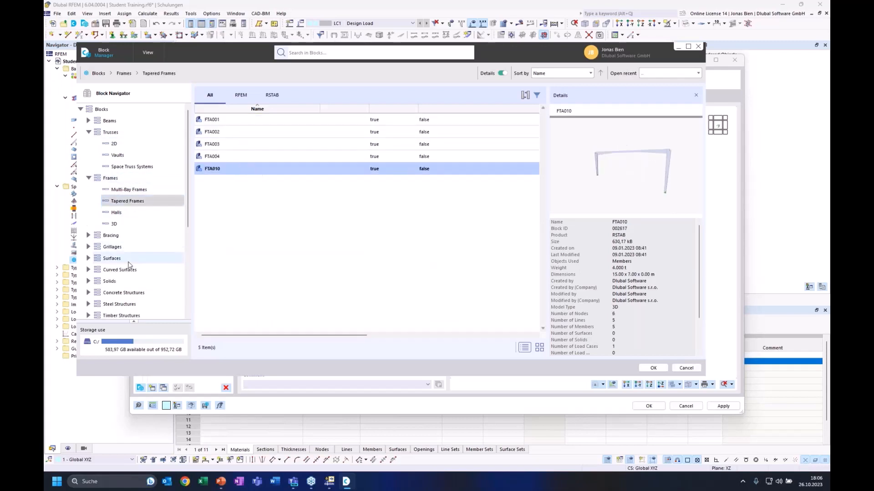
Browse the timber structure blocks and preview the curved beam block GLB0408
scroll(129, 265, "down", 2)
left_click(121, 246)
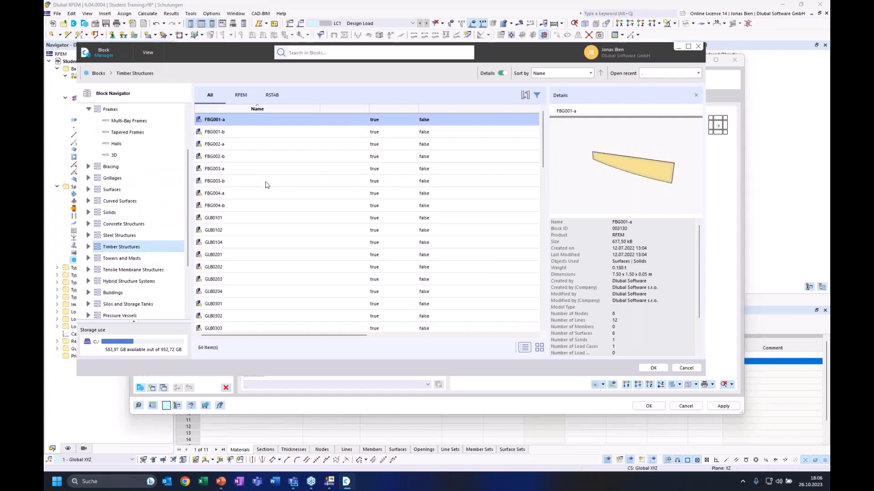
scroll(259, 255, "down", 6)
left_click(246, 267)
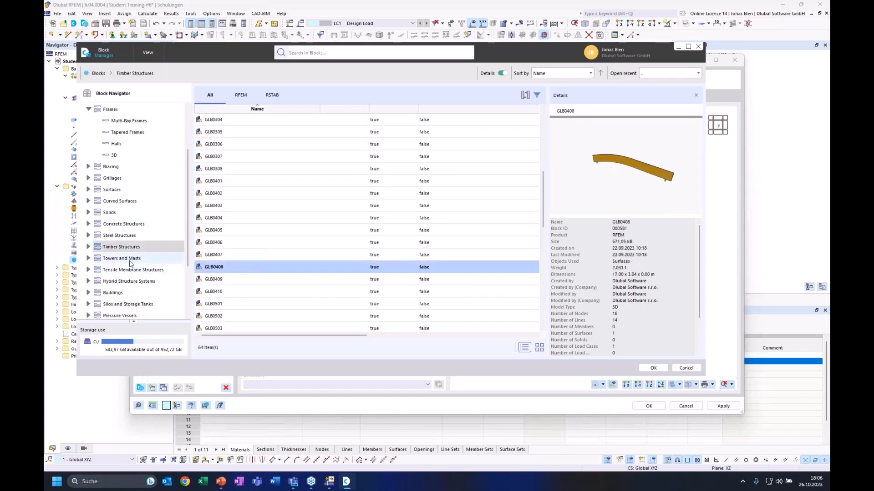
Browse the towers and masts blocks, previewing rectangular mast segments such as TSR034-a and TSR050, then the triangular segments and horizontal bracing
left_click(89, 259)
left_click(148, 270)
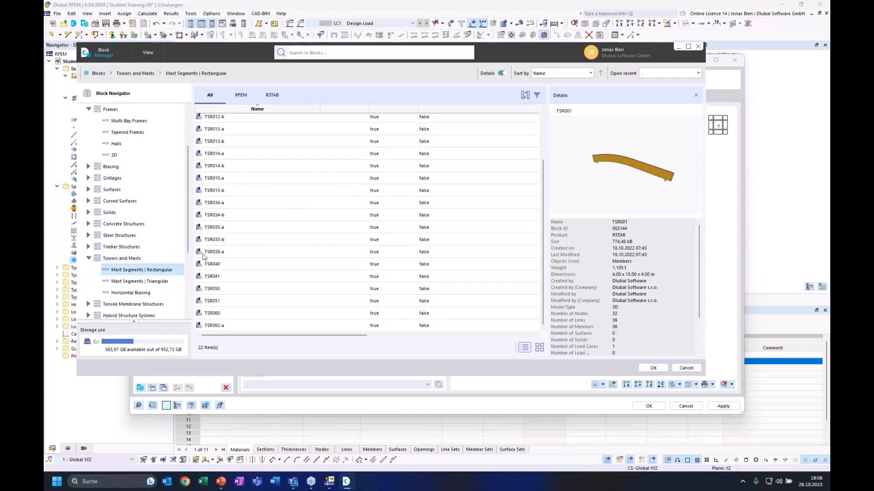
left_click(276, 191)
left_click(278, 164)
left_click(272, 206)
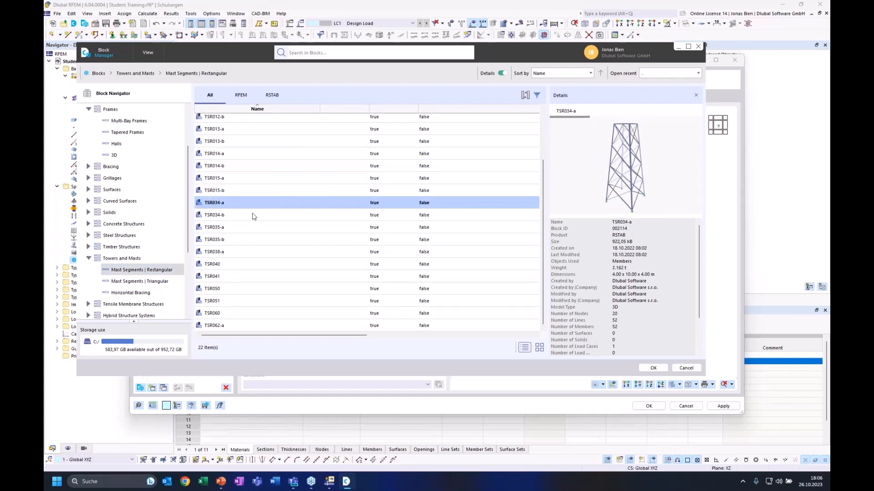
left_click(291, 264)
left_click(298, 289)
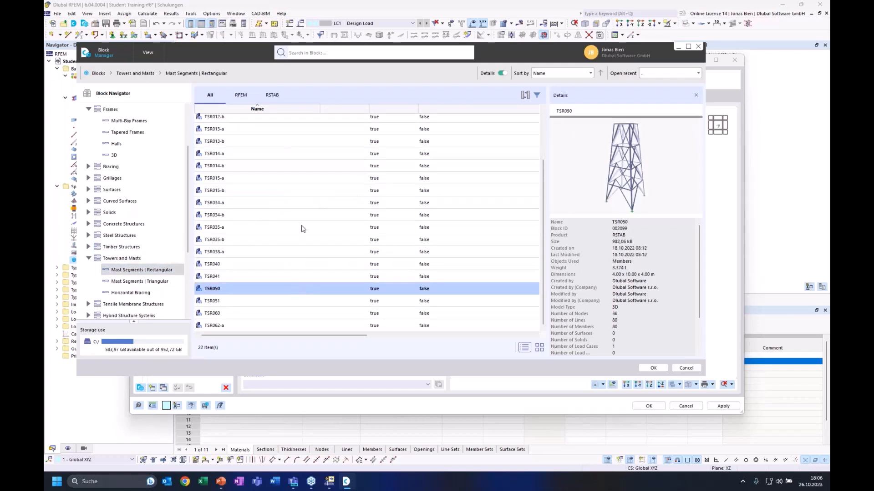
scroll(153, 271, "down", 2)
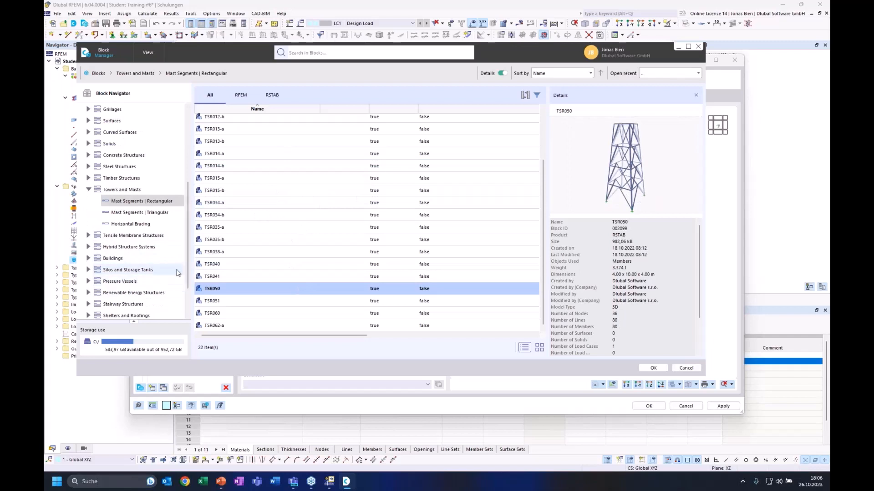
left_click(145, 213)
left_click(152, 224)
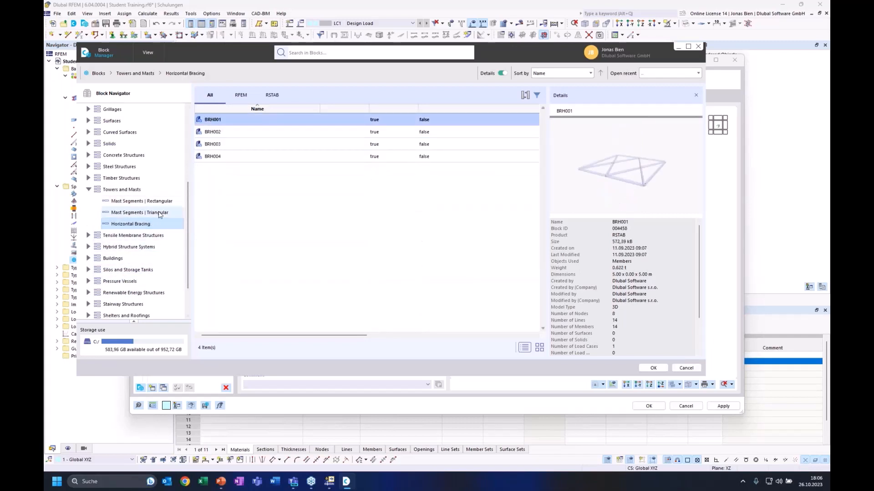
Browse the steel stairway blocks and preview examples such as STS008 and the curved stair STS020-plg-b
left_click(89, 304)
scroll(136, 273, "down", 2)
left_click(117, 246)
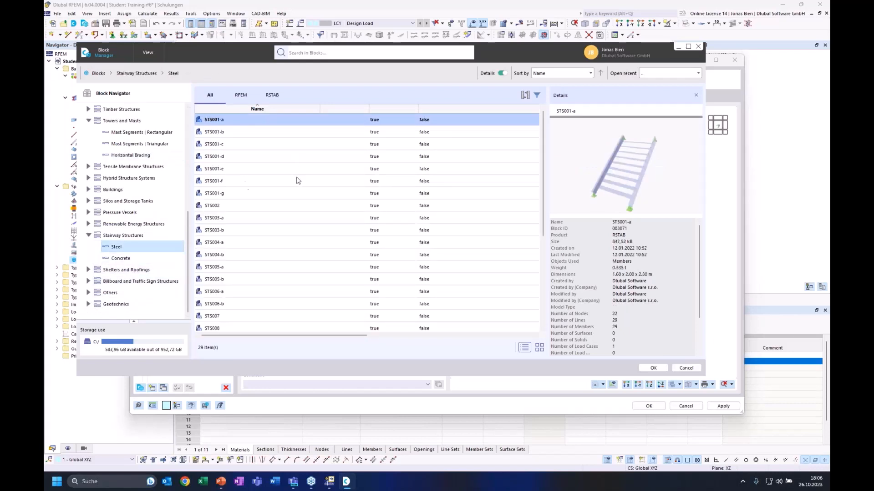
left_click(297, 178)
left_click(265, 251)
scroll(297, 249, "down", 2)
left_click(298, 251)
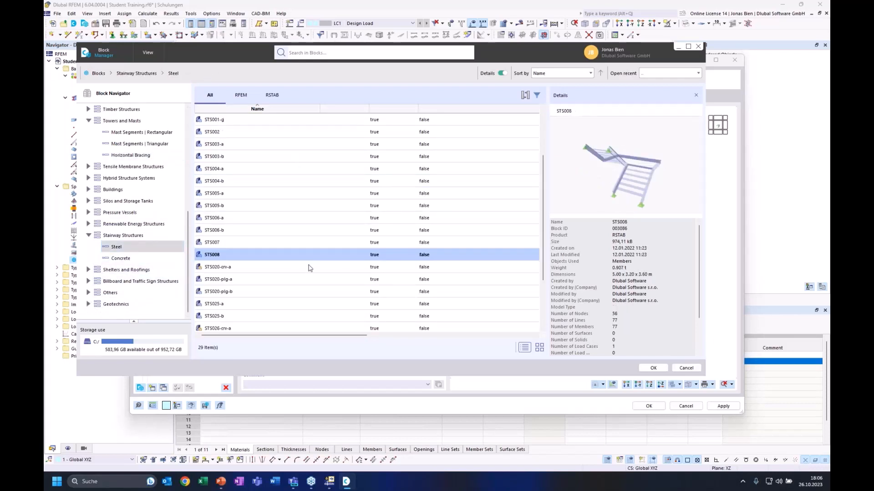
left_click(301, 233)
left_click(280, 293)
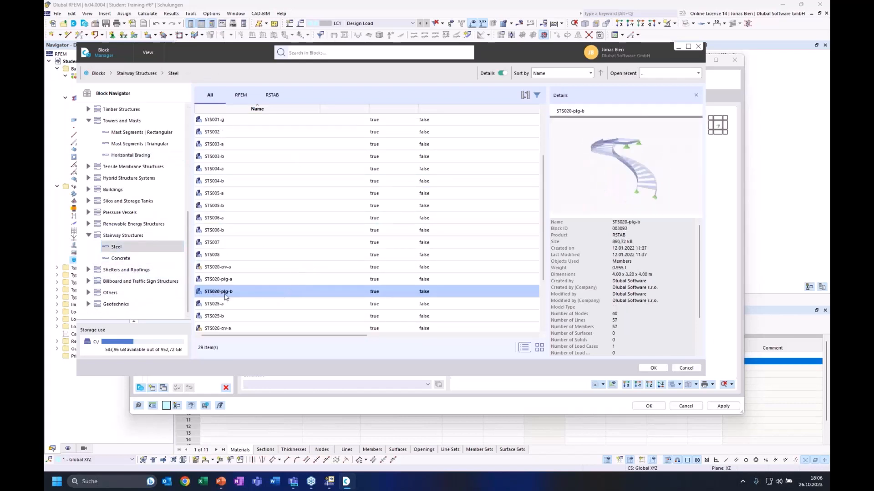
Return to the 2D truss blocks, select FT001-a and collapse the frame categories
scroll(137, 282, "up", 6)
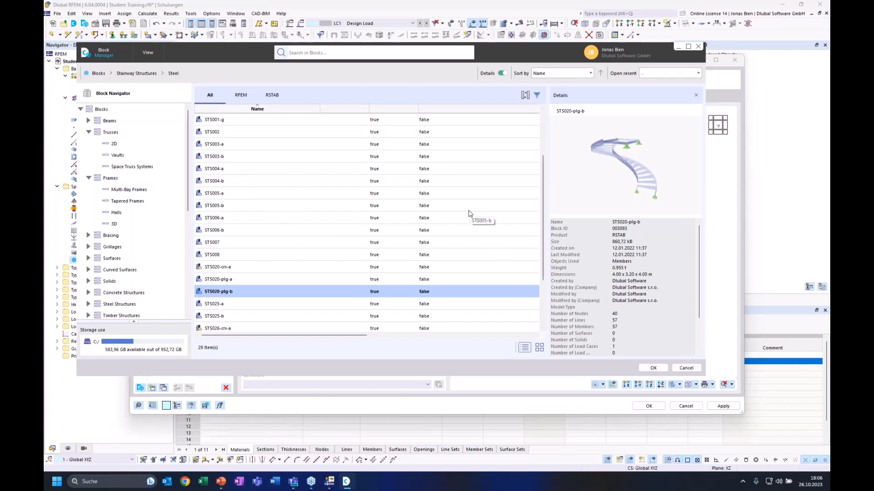
left_click(129, 144)
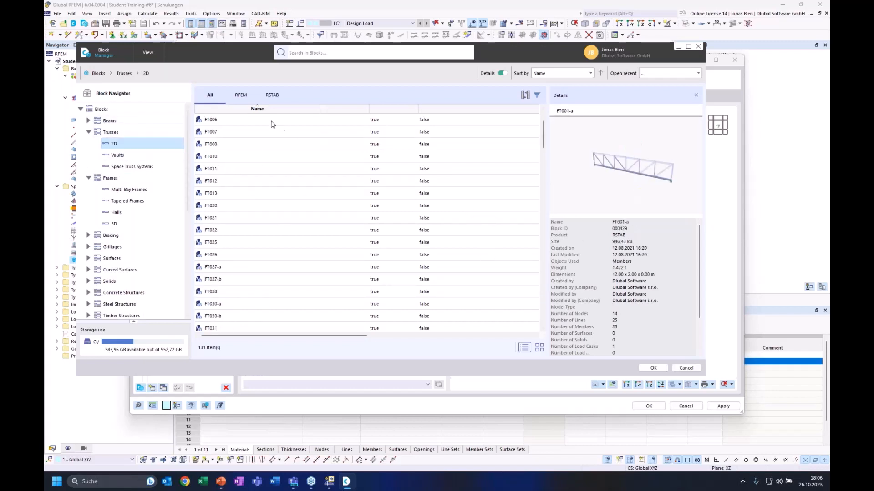
scroll(295, 195, "up", 1)
left_click(237, 120)
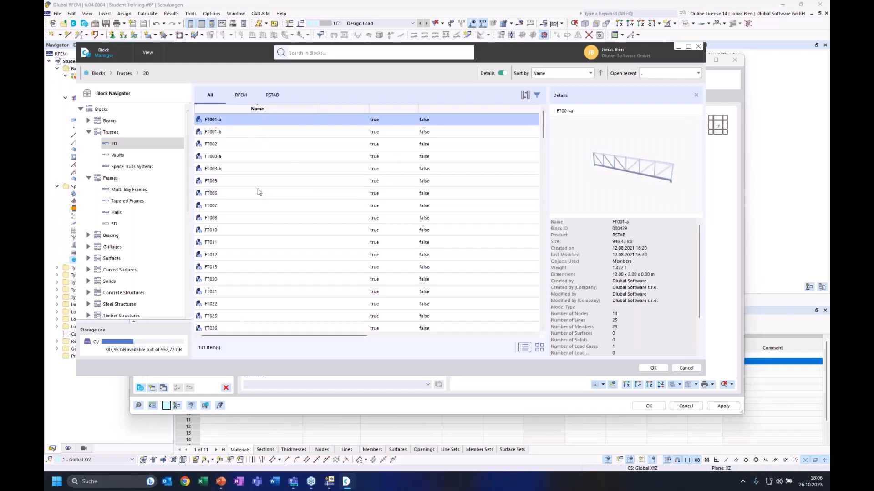
left_click(88, 180)
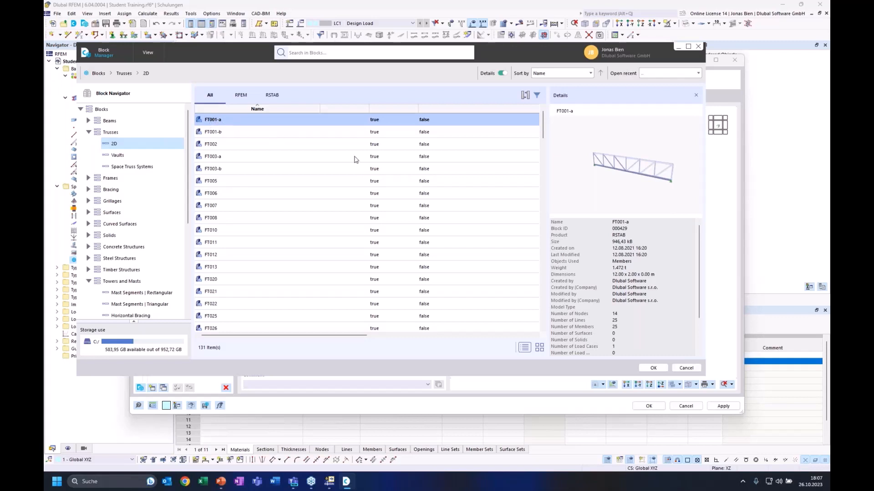
Load block FT001-a with the model type changed to 3D, and open the block's structure parameters
double_click(234, 122)
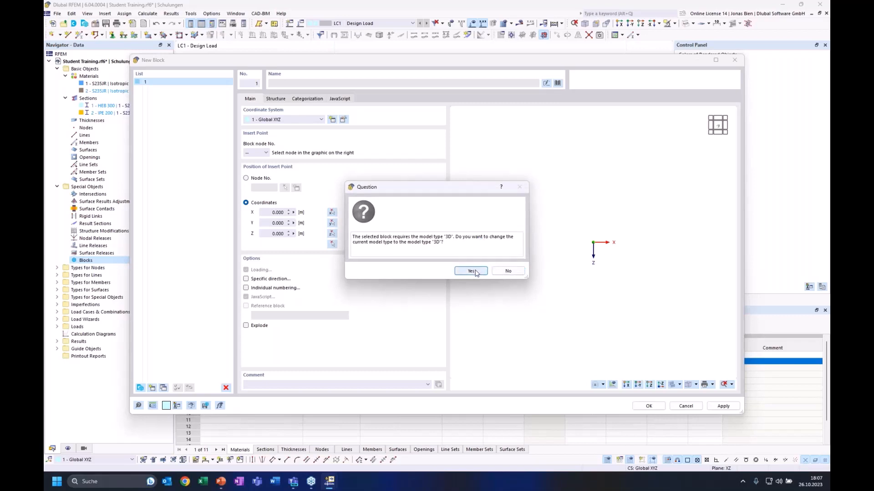
left_click(475, 272)
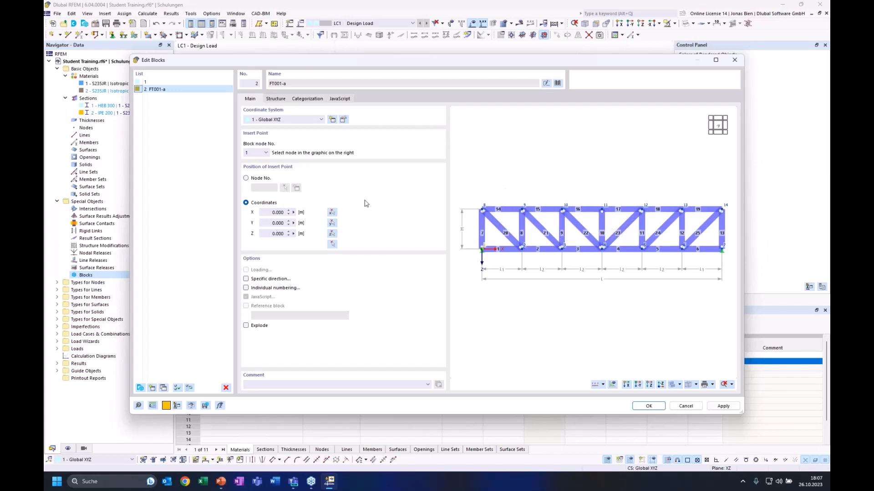
left_click(276, 99)
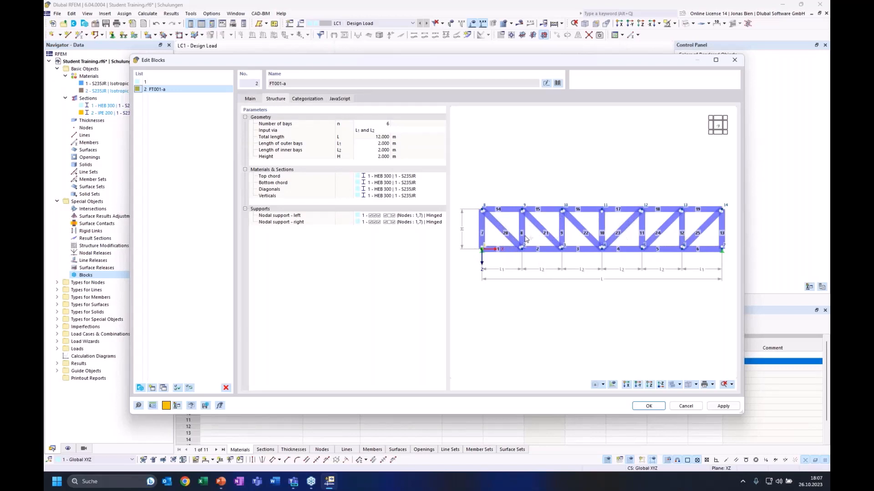
Set the truss block's number of bays to 10 and check the updated geometry in the preview
left_click(380, 124)
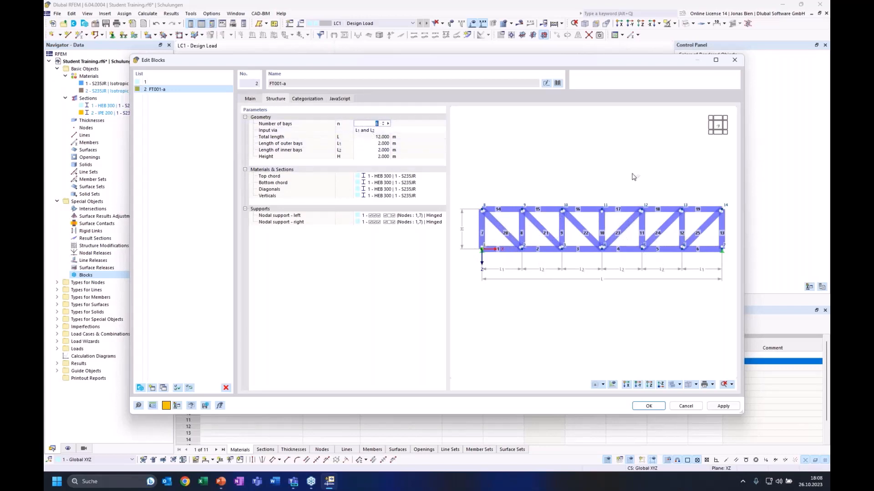
left_click(380, 143)
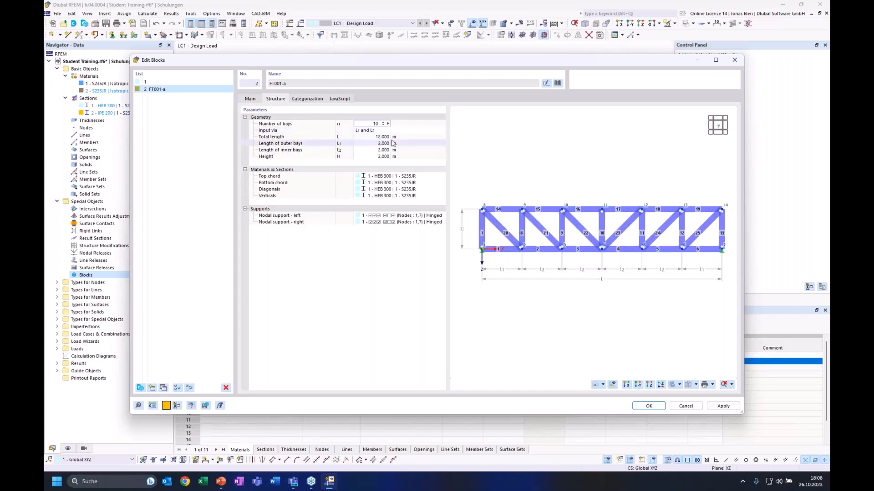
scroll(633, 186, "down", 4)
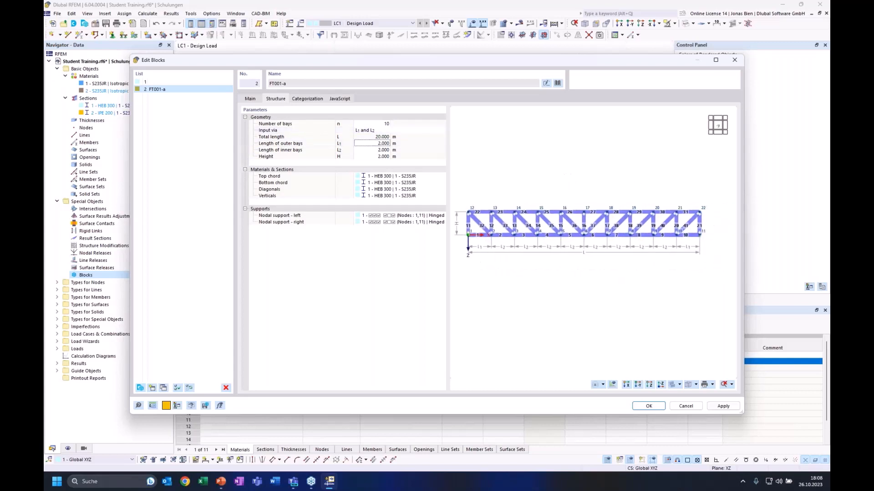
scroll(594, 182, "up", 1)
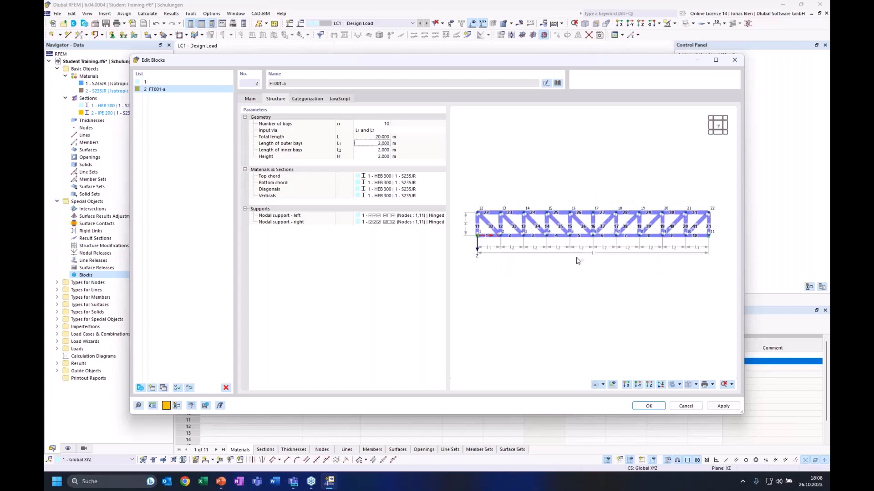
Set the truss block's number of bays back to 6
left_click(371, 123)
type("6")
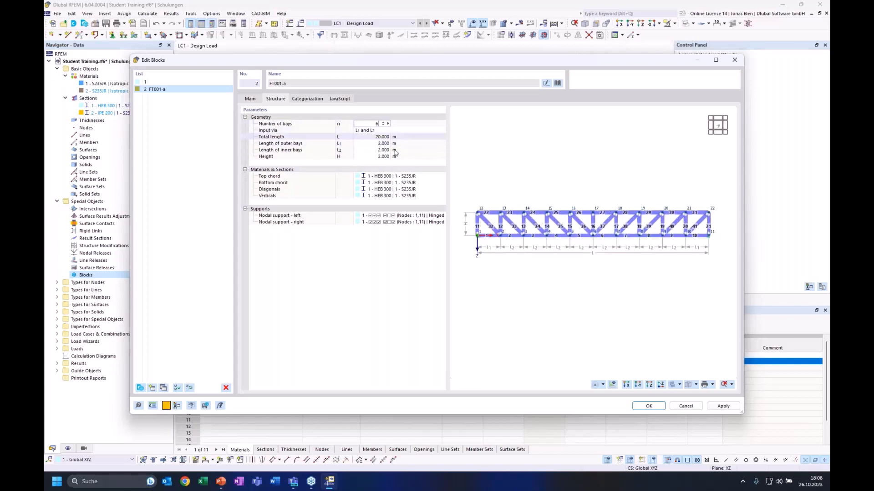
key("Return")
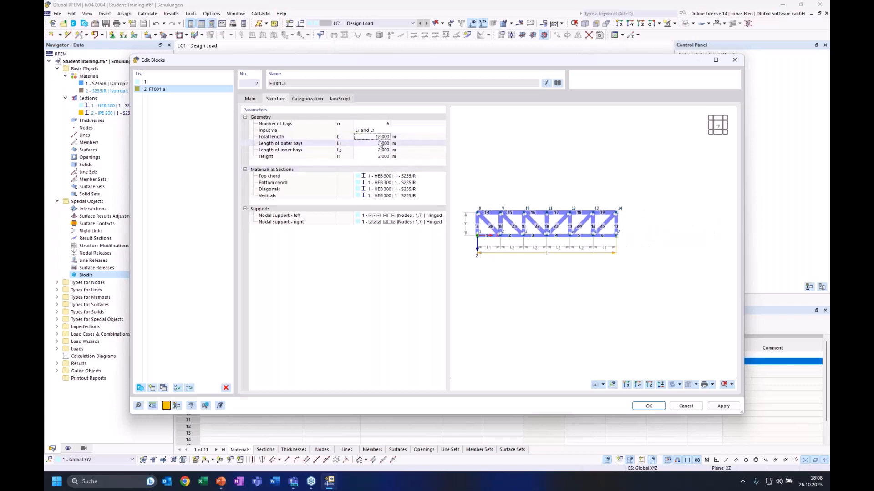
Define the truss block's length input via L and L1
left_click(410, 130)
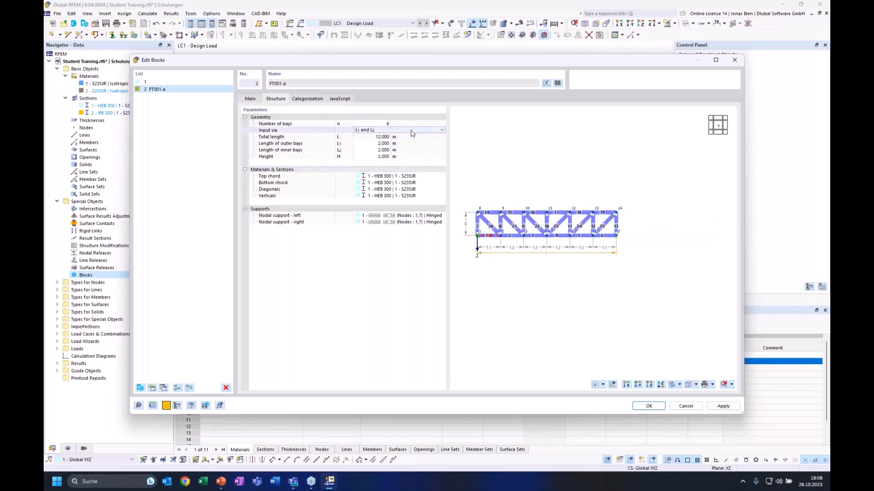
left_click(411, 131)
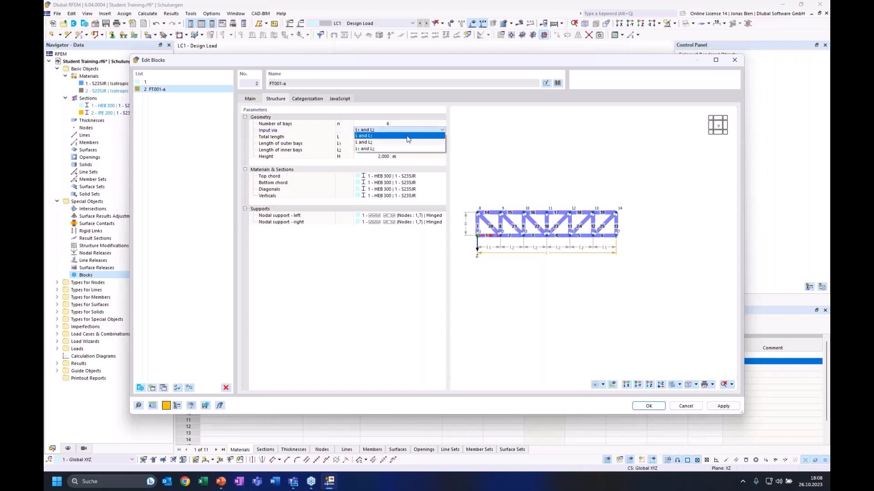
left_click(408, 139)
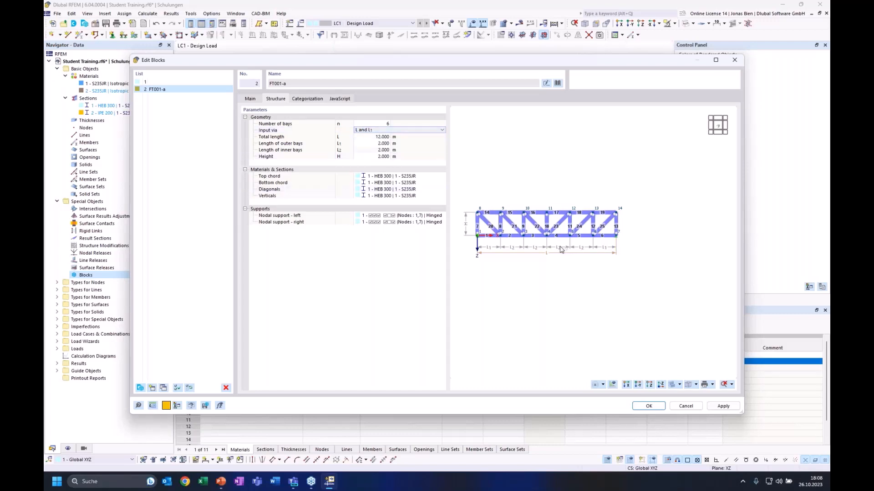
Set the truss block's total length to 18 m and the length of its outer bays to 3 m
middle_click_drag(497, 195, 575, 219)
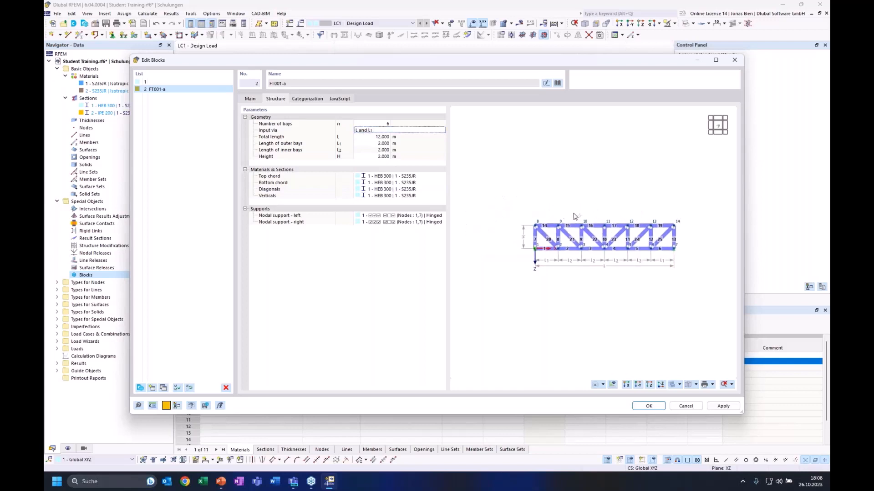
scroll(655, 209, "up", 3)
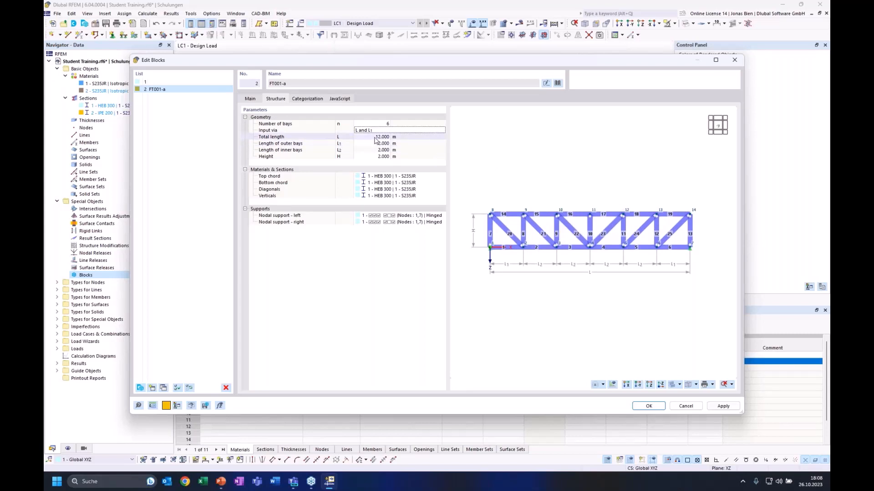
left_click(376, 138)
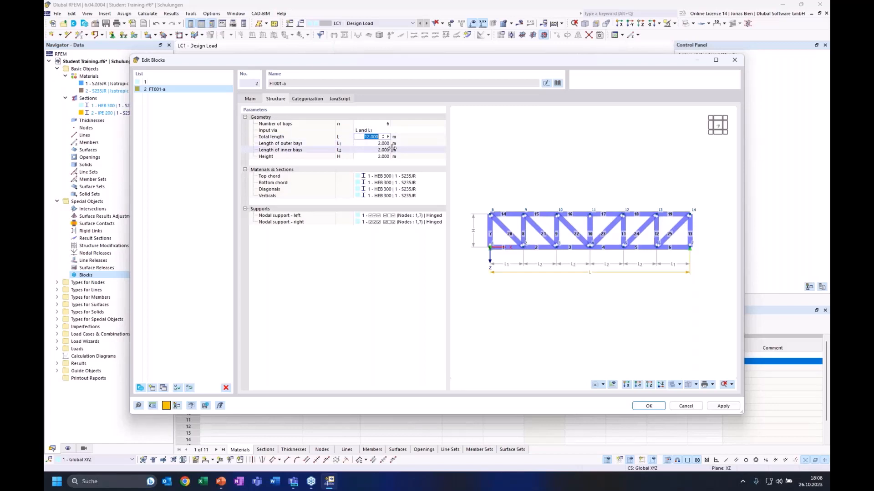
type("18")
left_click(383, 148)
left_click(383, 143)
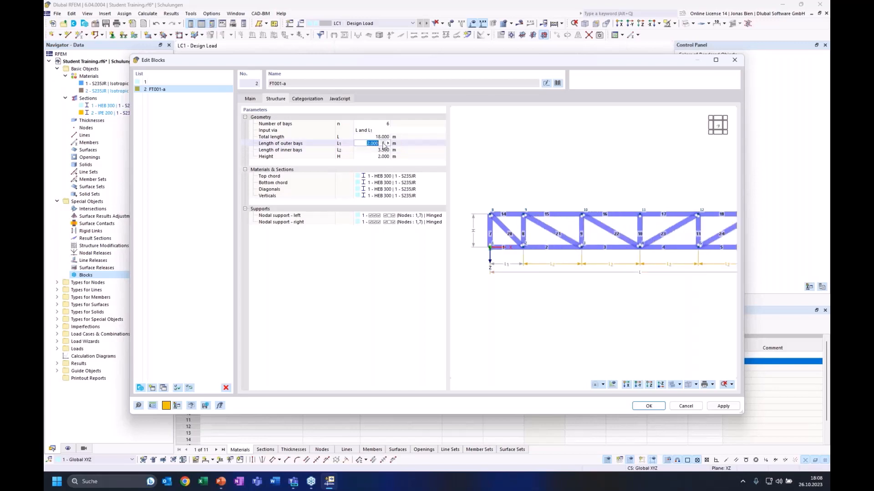
type("3")
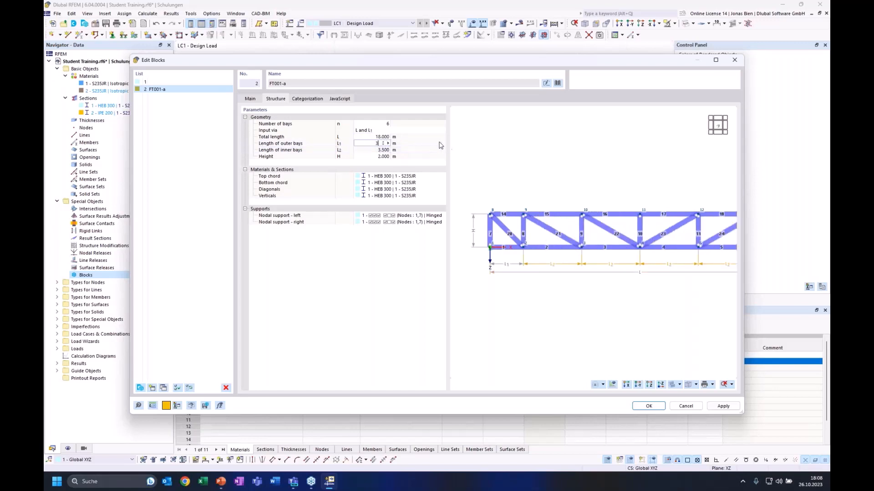
left_click(364, 152)
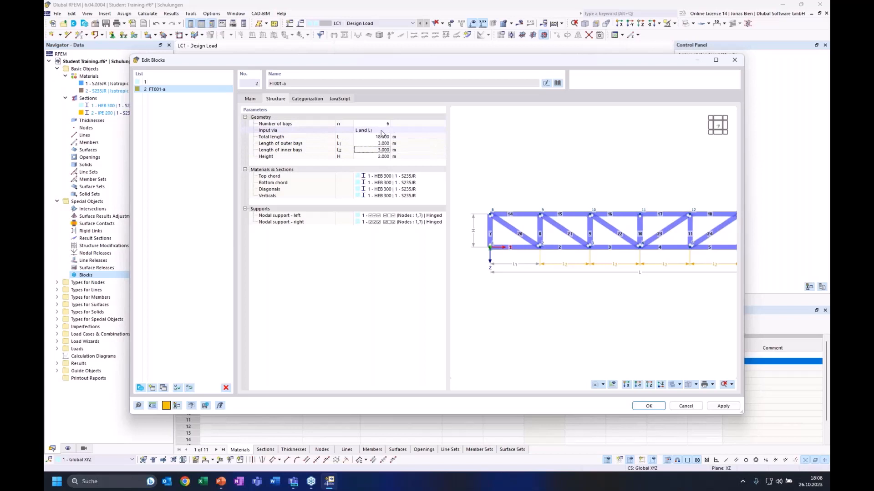
left_click(395, 132)
left_click(397, 132)
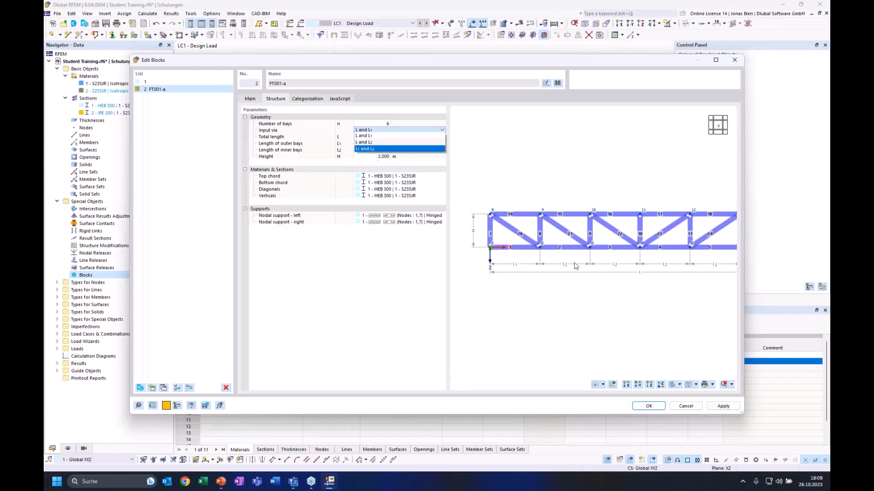
left_click(389, 158)
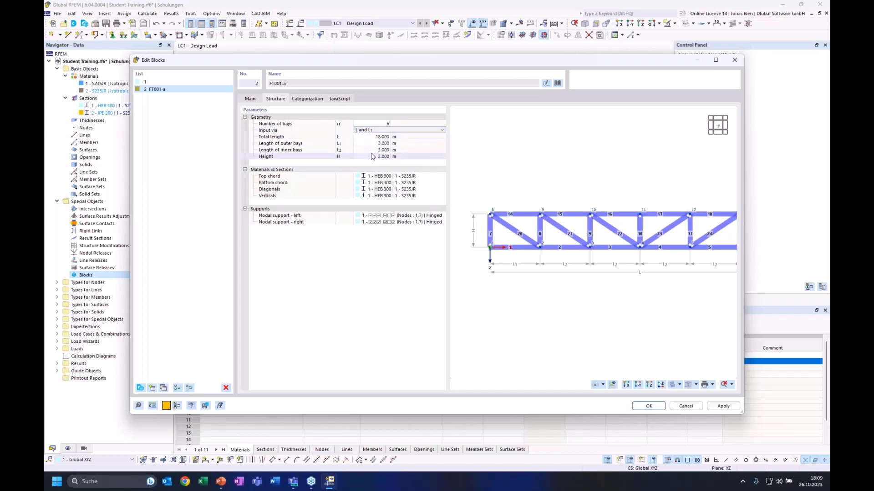
left_click(376, 130)
left_click(372, 136)
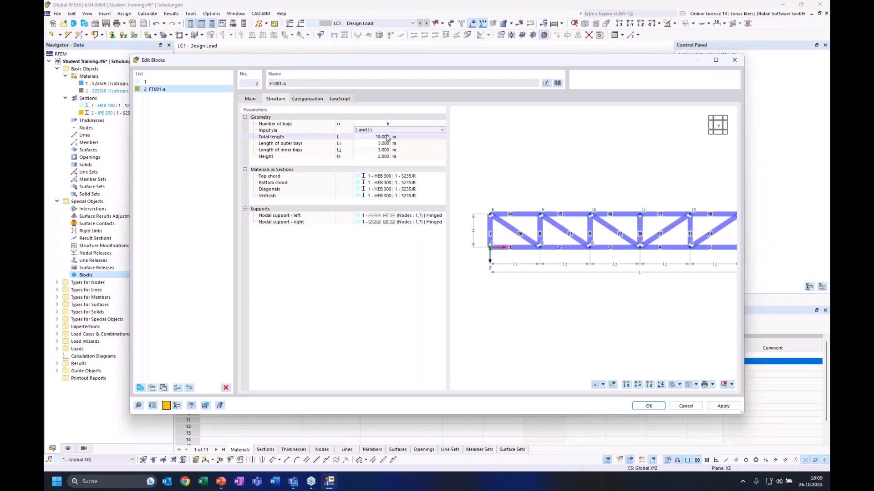
Set the truss block's height to 2.5 m and check the whole truss in the preview
left_click(383, 158)
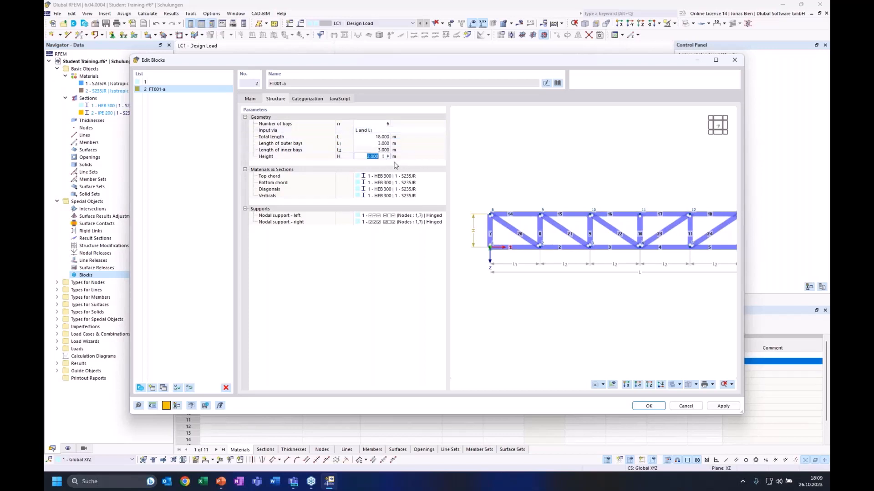
type("2,5")
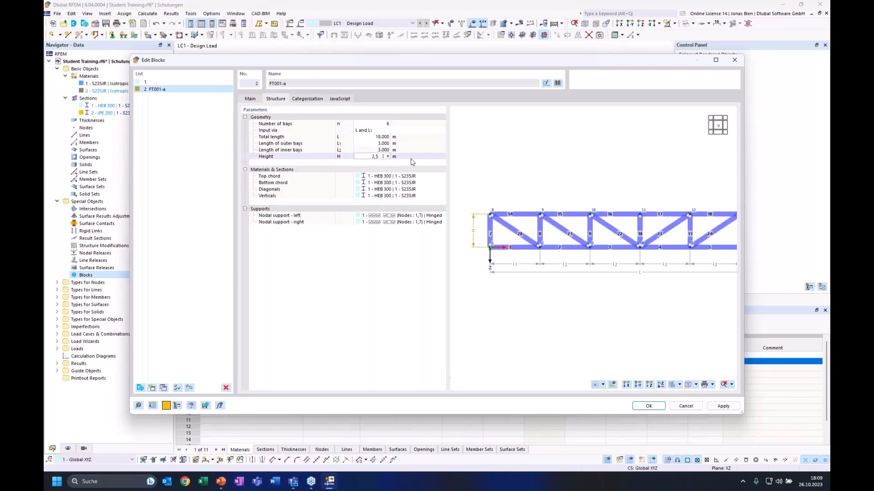
key("Tab")
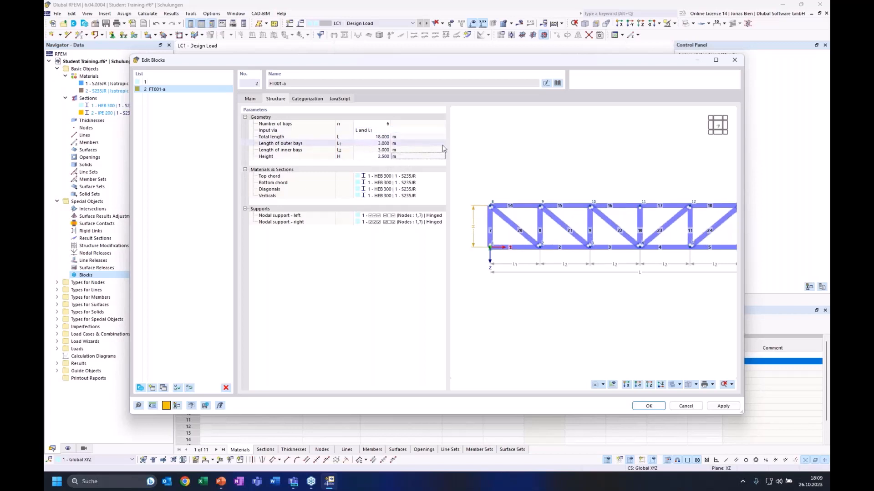
middle_click_drag(596, 175, 587, 172)
scroll(585, 173, "down", 2)
scroll(587, 171, "up", 2)
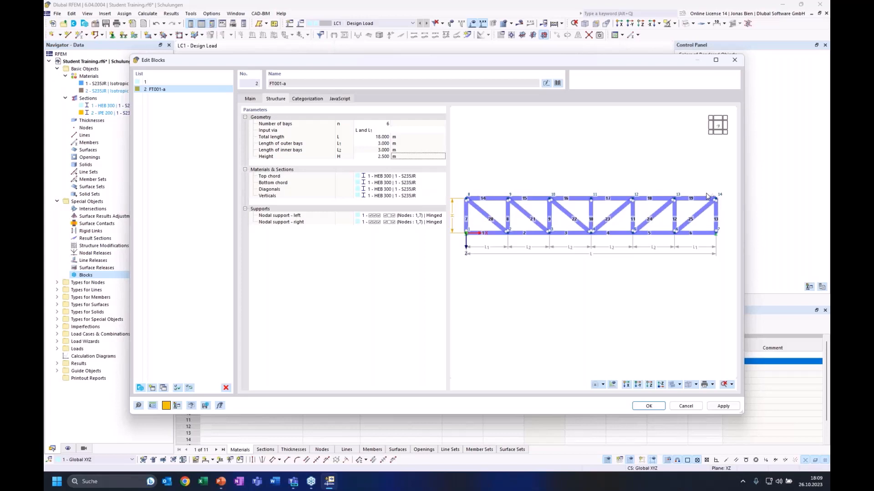
Change the top chord's section 1 to HEA 300 from the Euronorm 53-62; DIN 1025-3 | SZS series
left_click(386, 176)
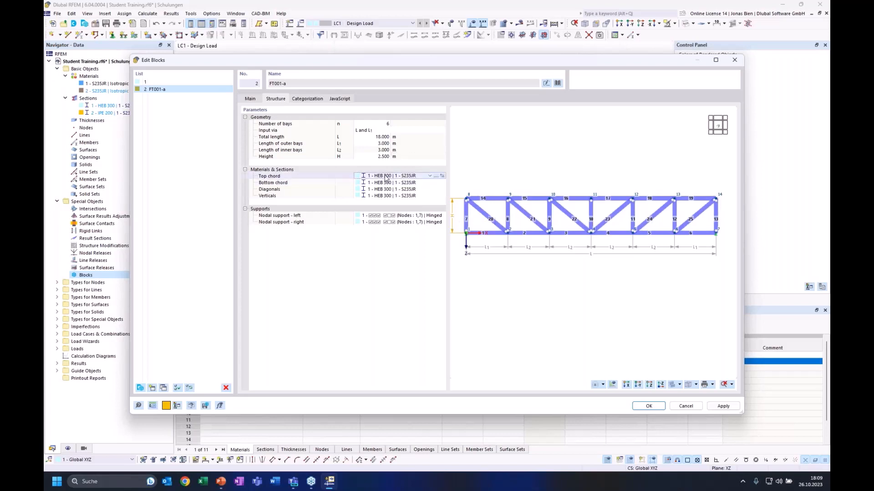
left_click(442, 176)
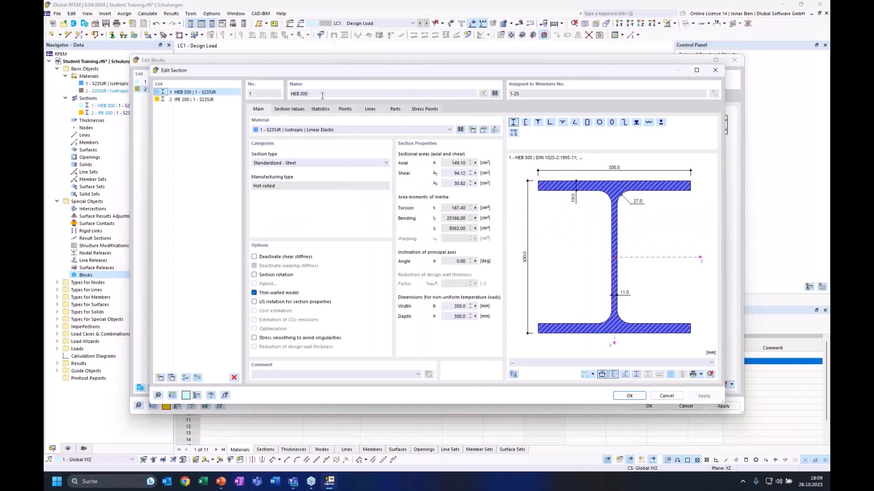
left_click(298, 93)
type("A")
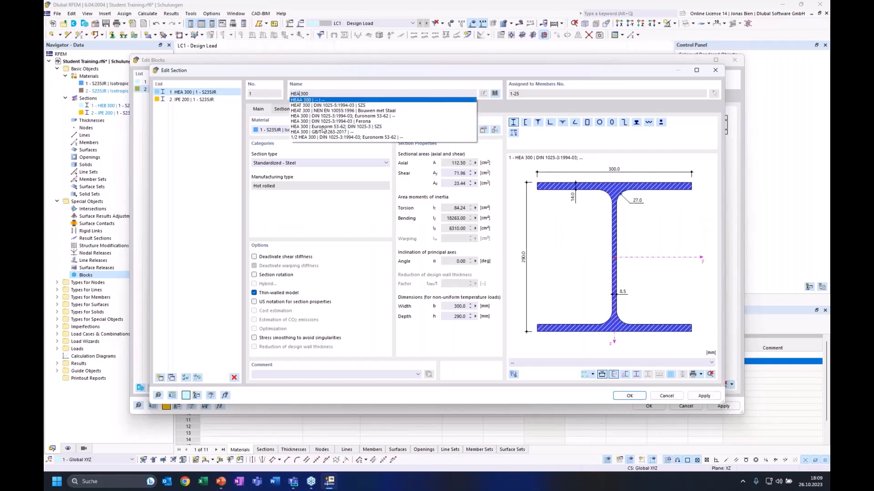
left_click(323, 127)
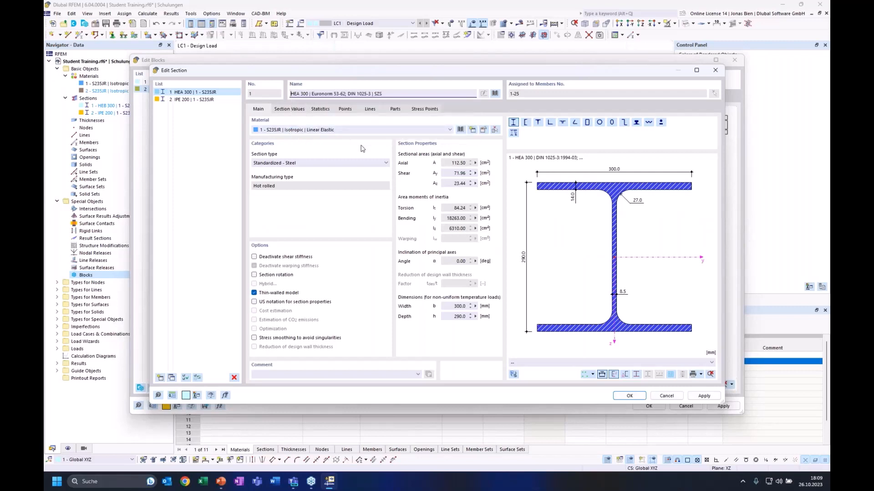
left_click(630, 396)
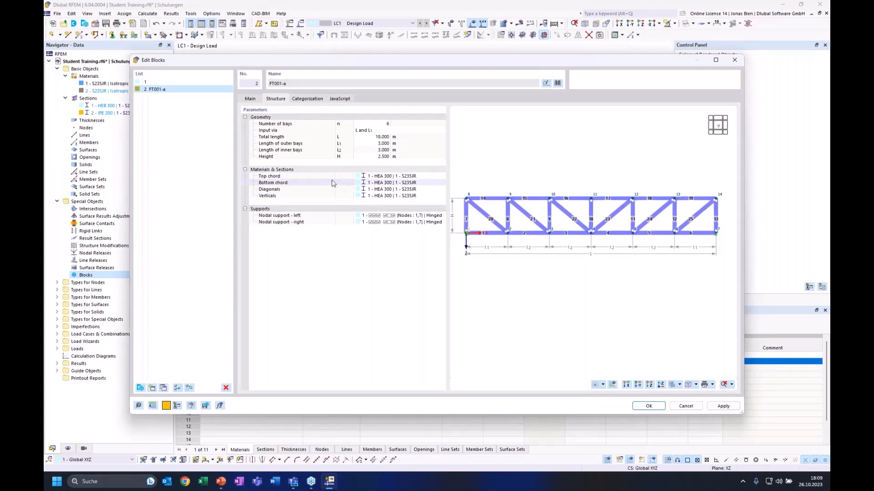
Assign section 2 to the truss diagonals and change that section to IPE 160
left_click(434, 189)
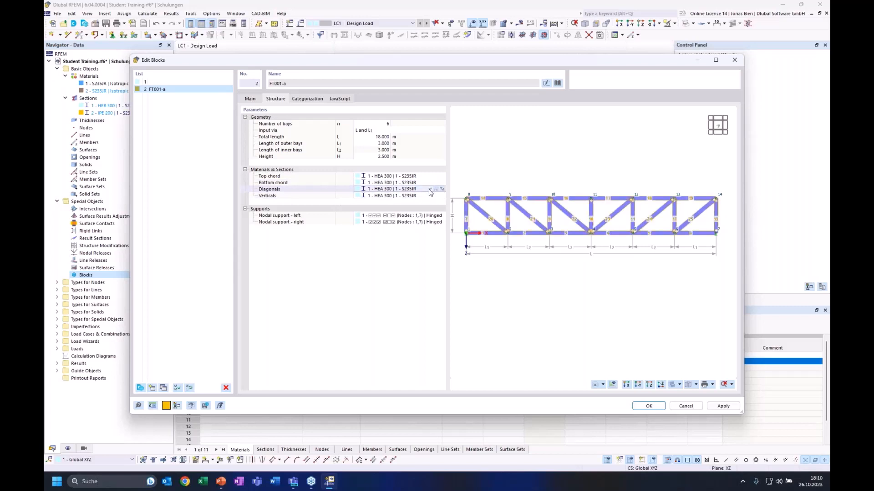
left_click(430, 189)
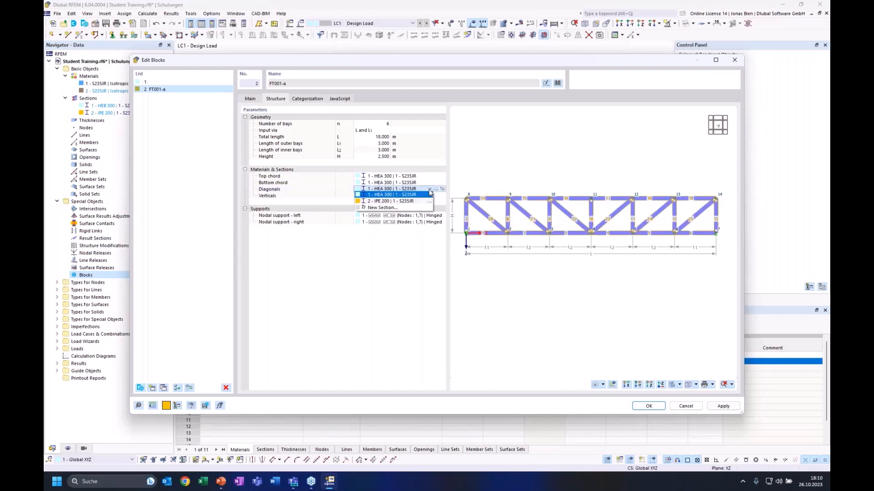
left_click(391, 201)
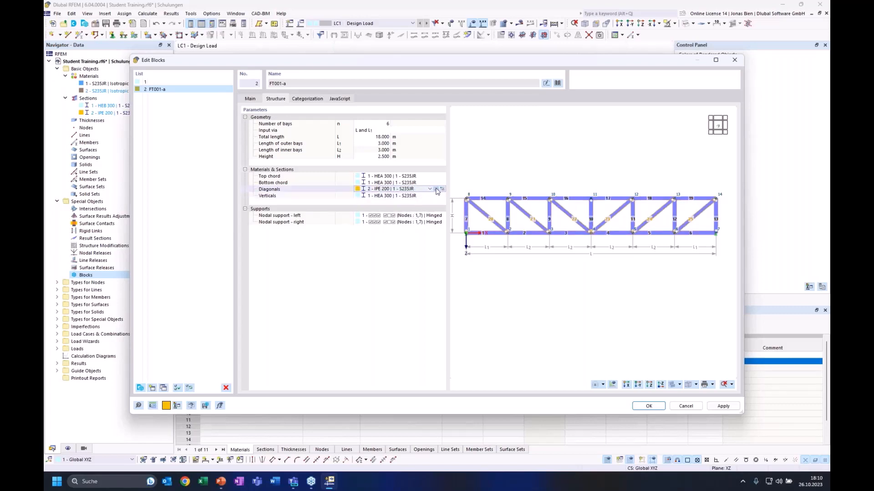
left_click(436, 189)
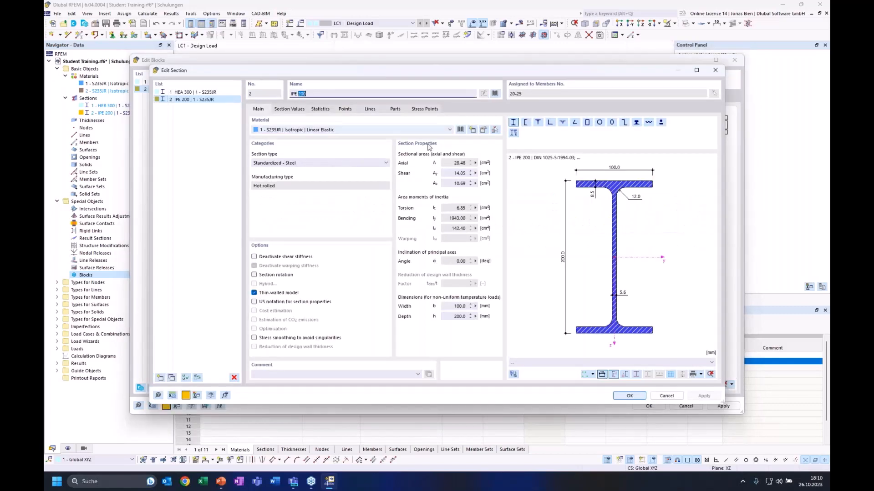
type("160")
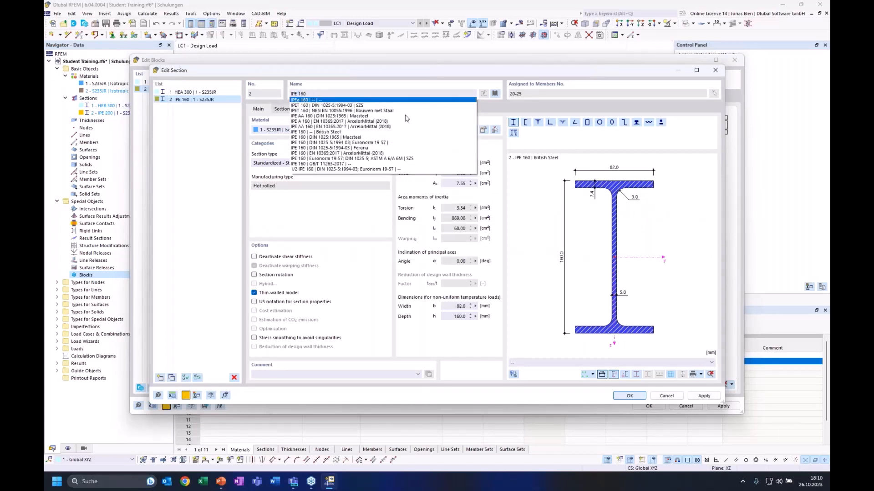
left_click(222, 190)
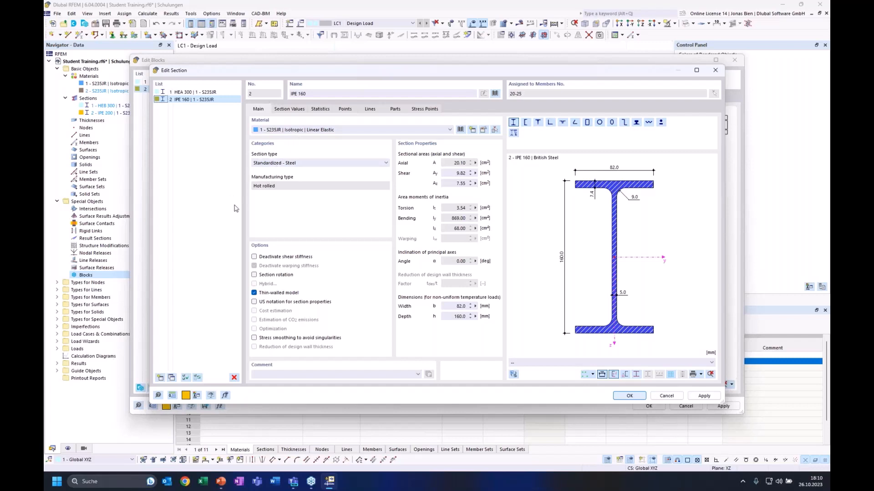
Copy the IPE 160 section and change the copy to HEA 160 according to DIN 1025-3:1994-03; Euronorm 53-62
left_click(172, 378)
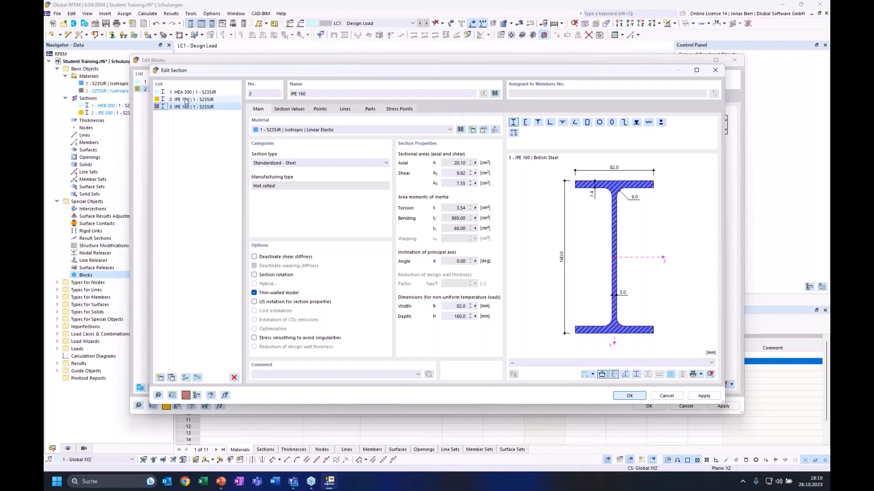
double_click(293, 93)
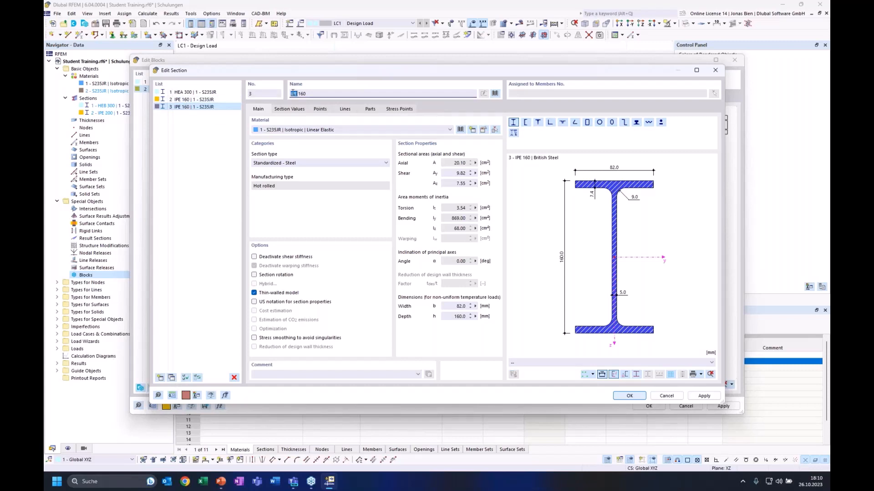
type("H")
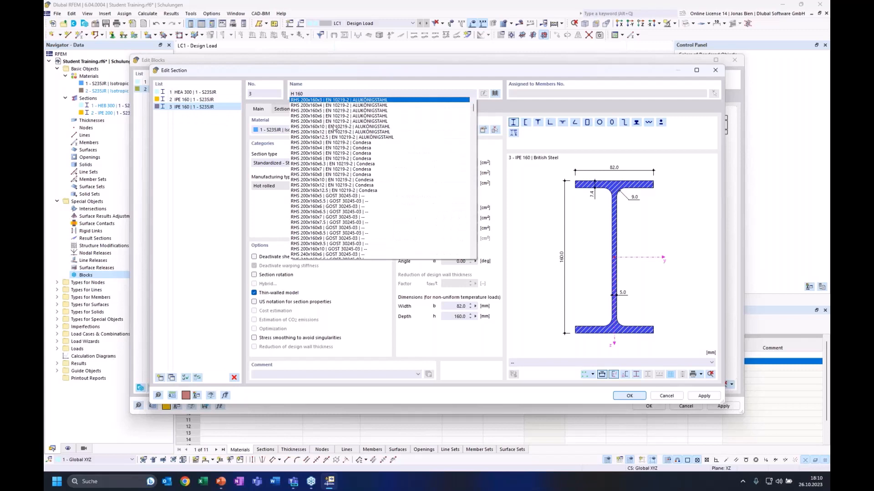
type("EA")
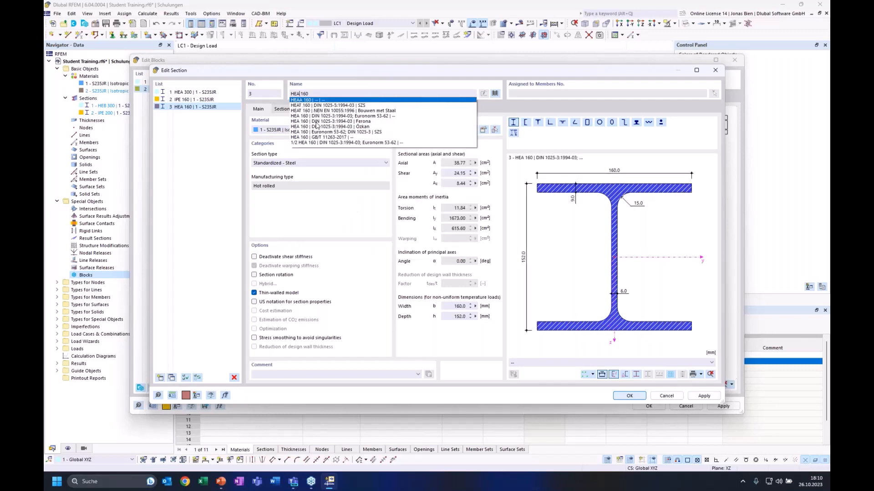
left_click(318, 120)
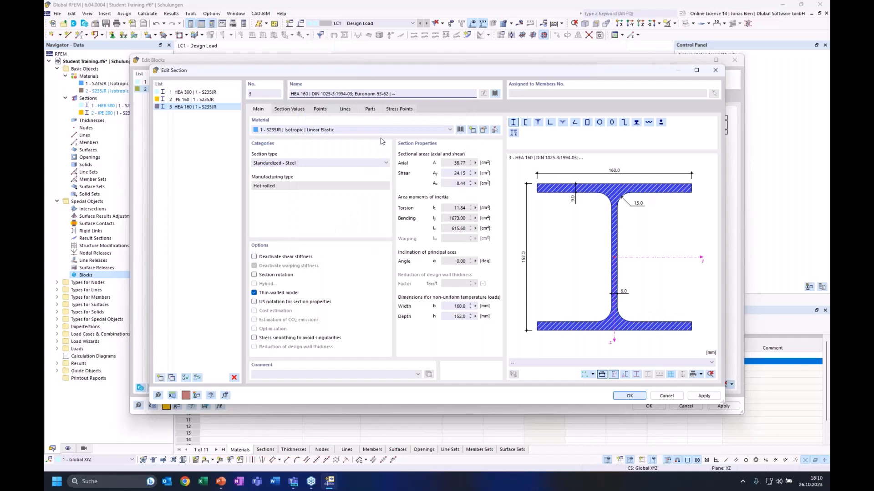
left_click(629, 395)
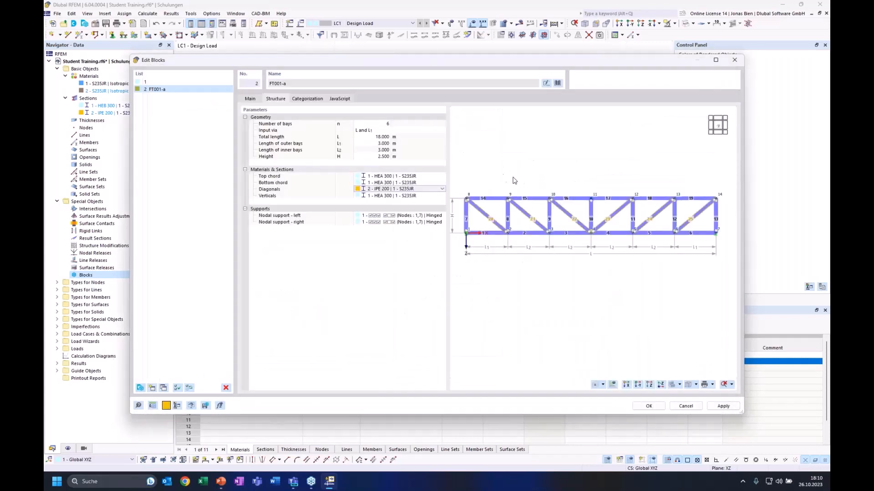
Assign section 2, IPE 160, back to the truss diagonals
left_click(405, 190)
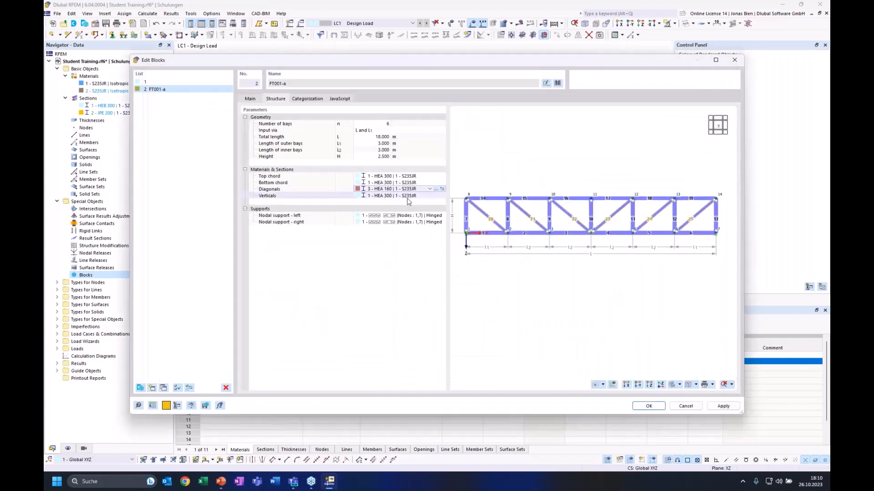
left_click(428, 190)
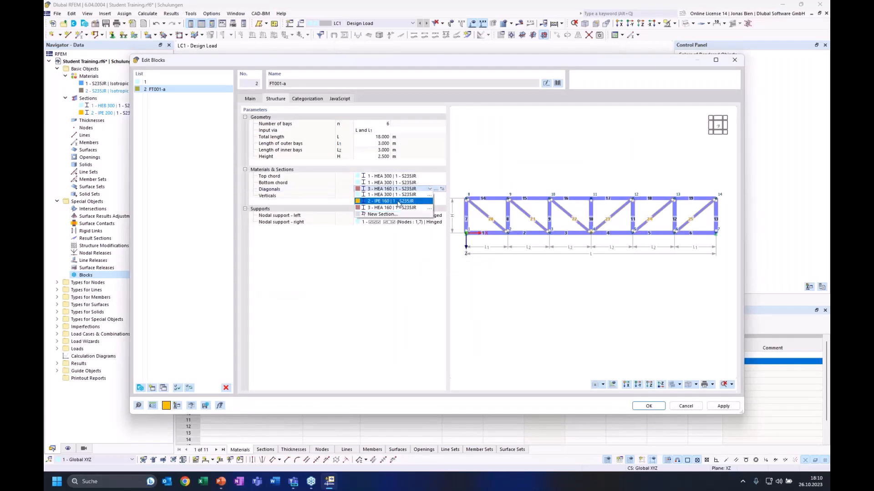
left_click(398, 201)
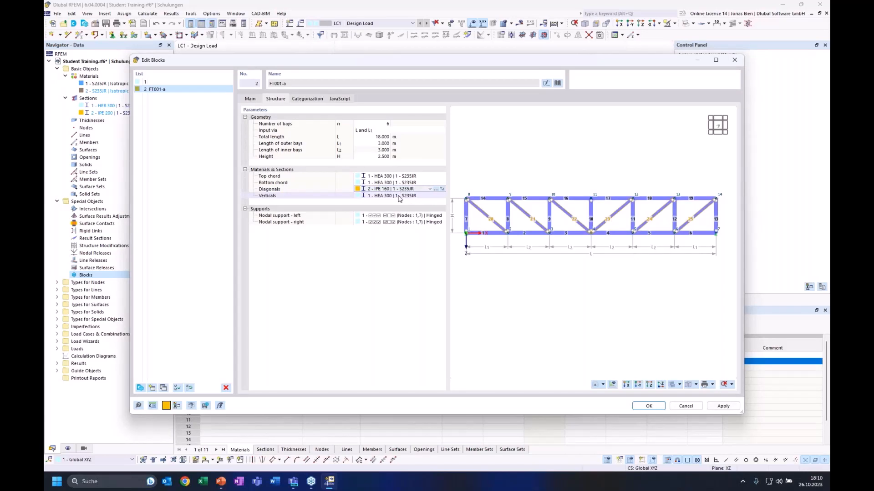
Assign section 3, HEA 160, to the truss verticals and apply the block's settings to the model
left_click(399, 196)
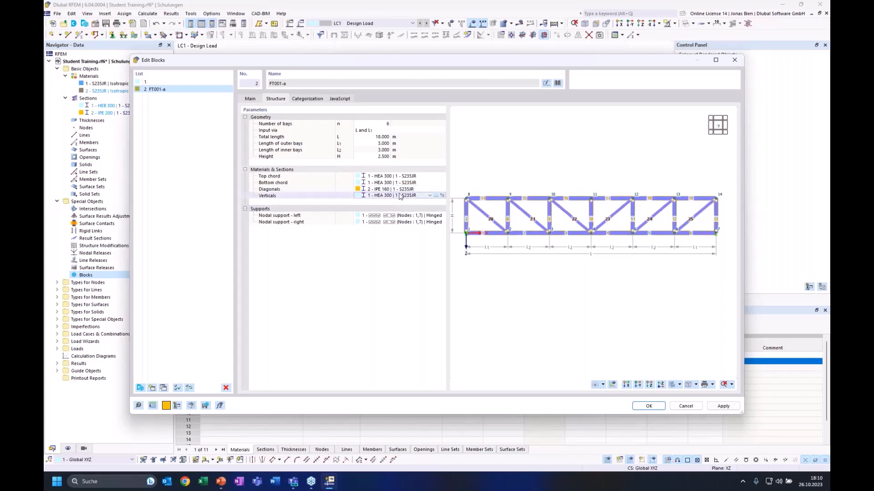
left_click(394, 195)
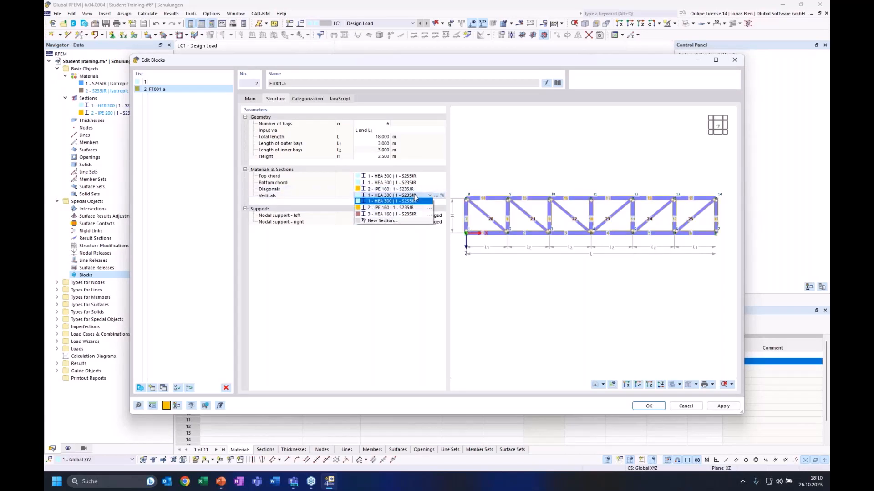
left_click(386, 214)
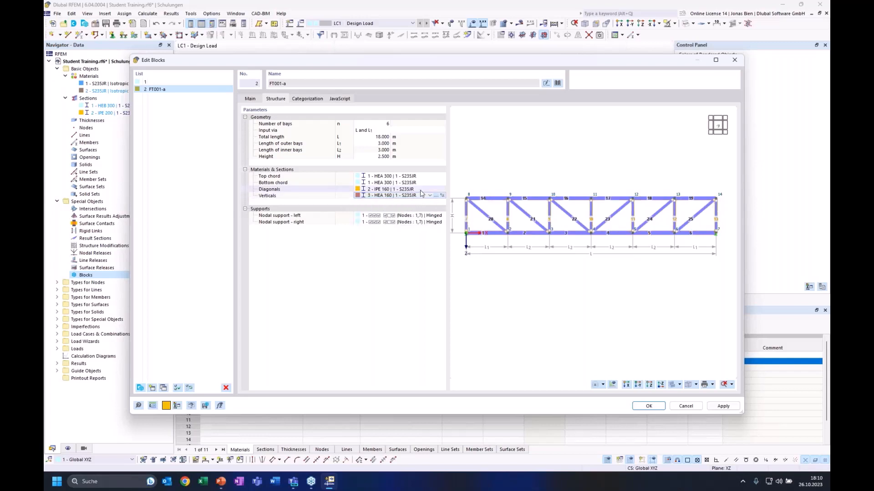
left_click(656, 411)
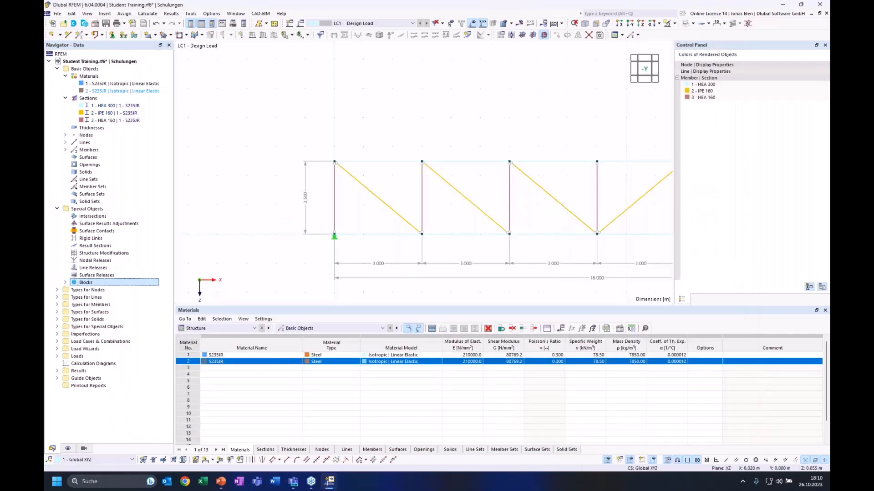
Show the whole truss with solid rendered sections and inspect it in an oblique 3D view
middle_click_drag(504, 235, 483, 234)
scroll(483, 234, "down", 2)
middle_click_drag(571, 218, 481, 219)
scroll(471, 219, "down", 2)
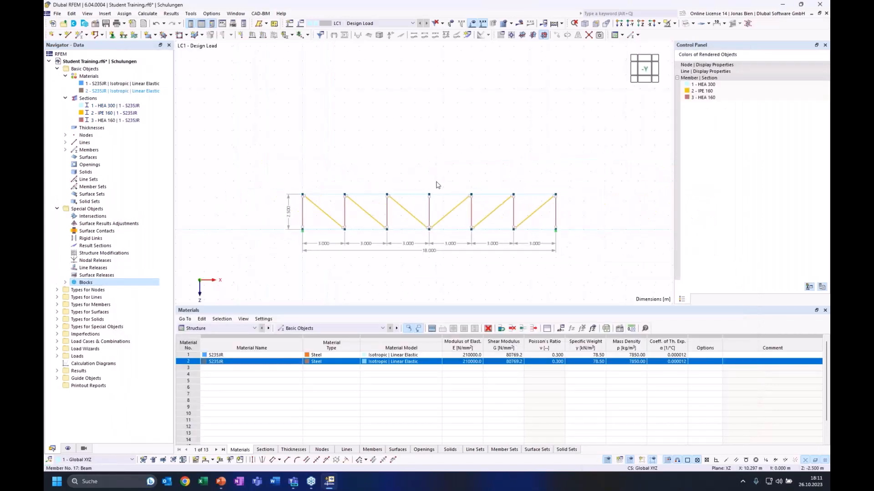
middle_click_drag(437, 183, 442, 160)
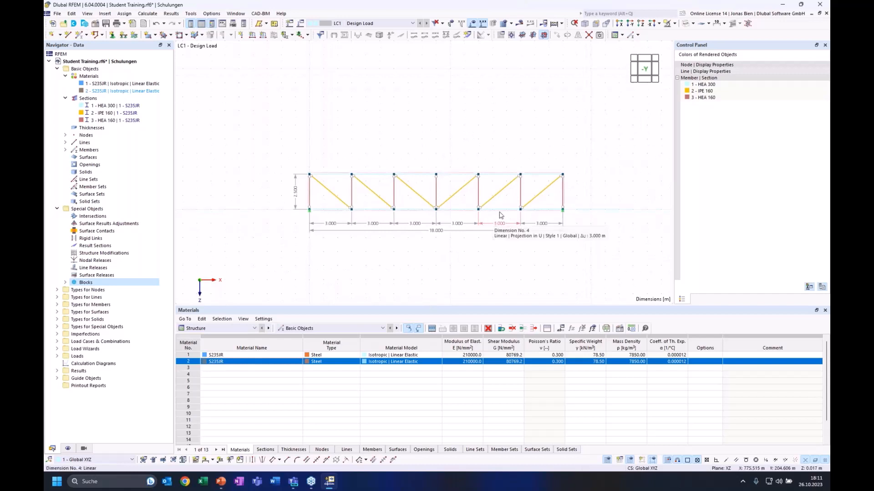
left_click(686, 24)
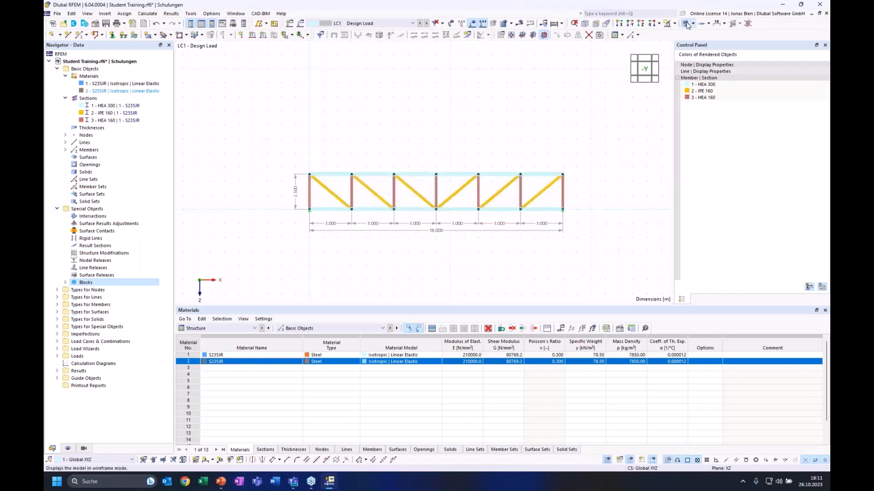
left_click(687, 25)
middle_click_drag(493, 147, 477, 178, "ctrl")
scroll(433, 198, "up", 2)
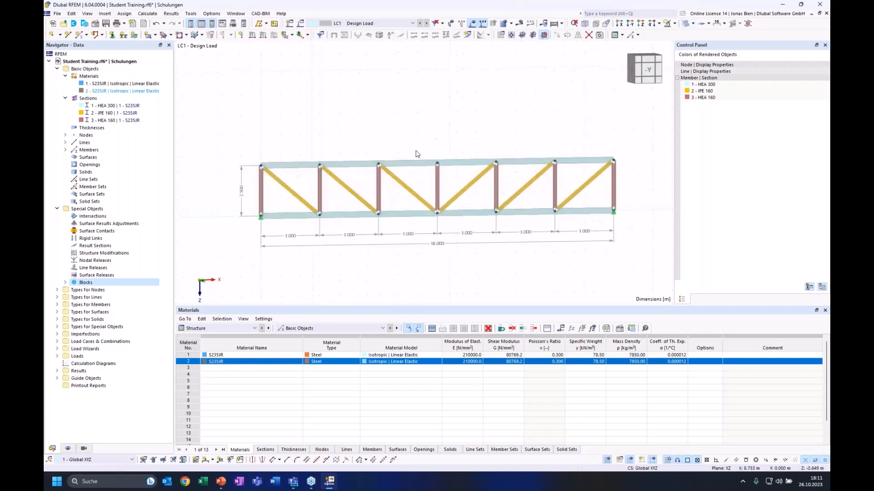
middle_click_drag(412, 155, 390, 167, "ctrl")
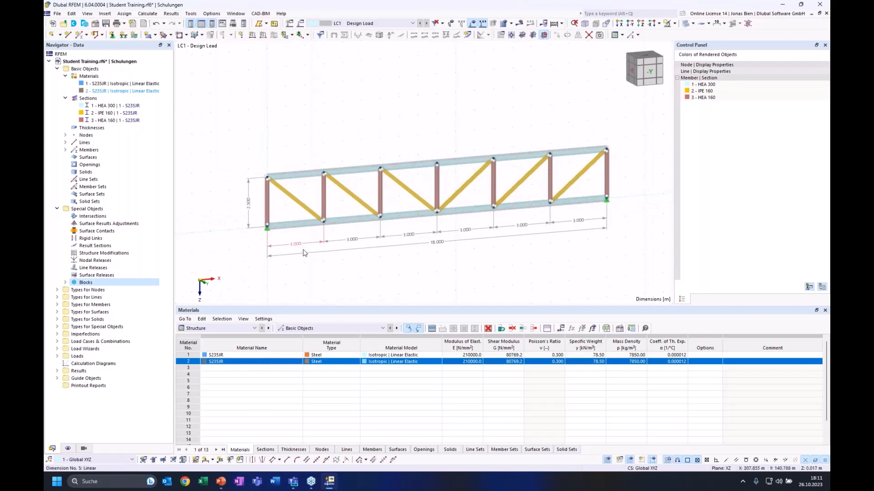
Reopen block FT001-a for editing and review its geometry, section and support parameters
left_click(66, 283)
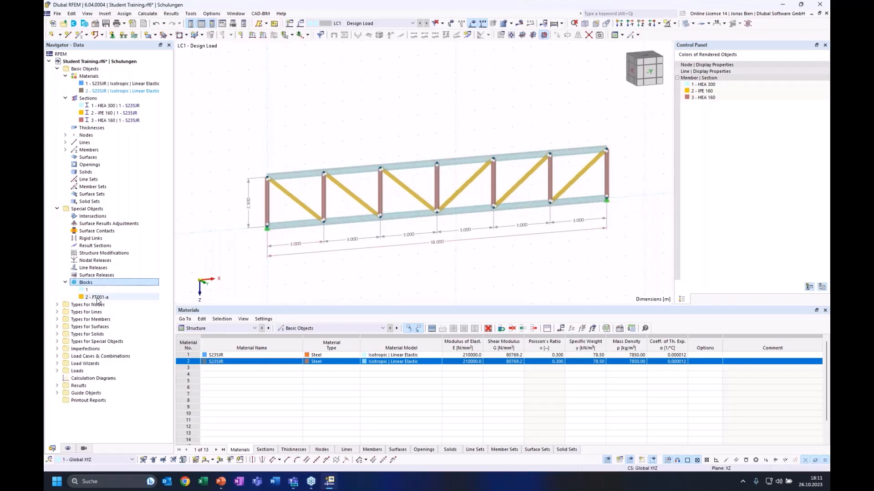
left_click(107, 297)
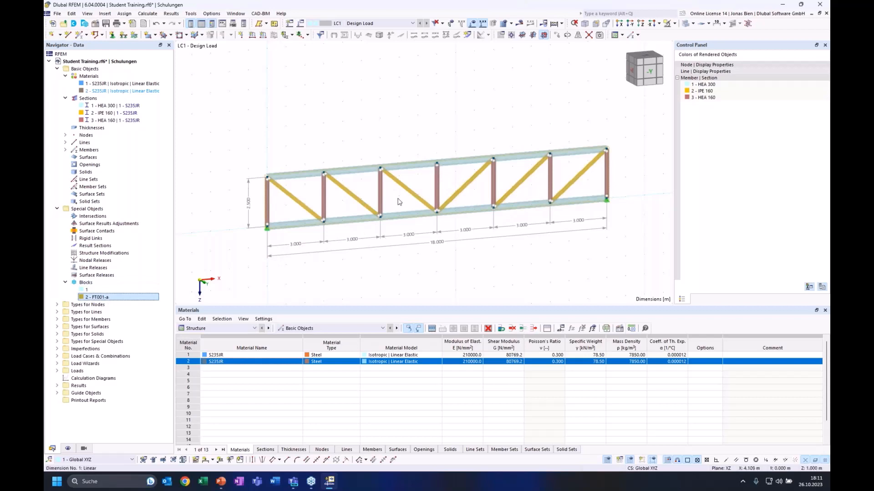
double_click(103, 298)
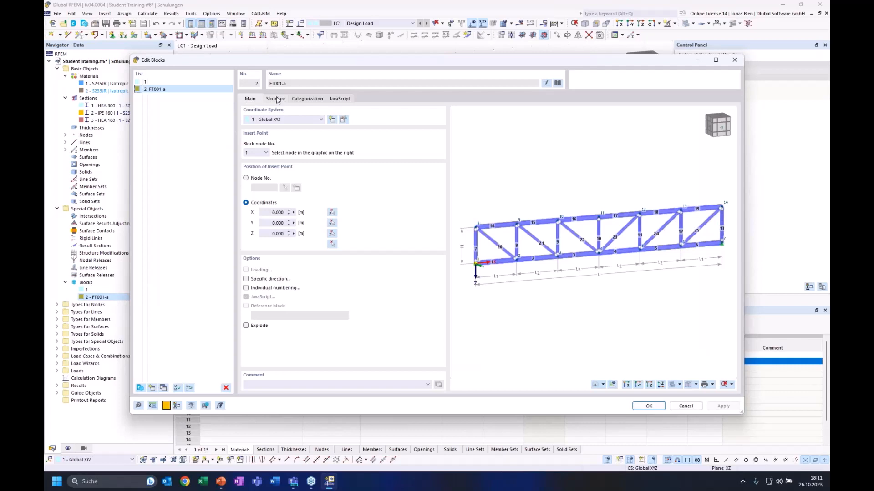
left_click(276, 98)
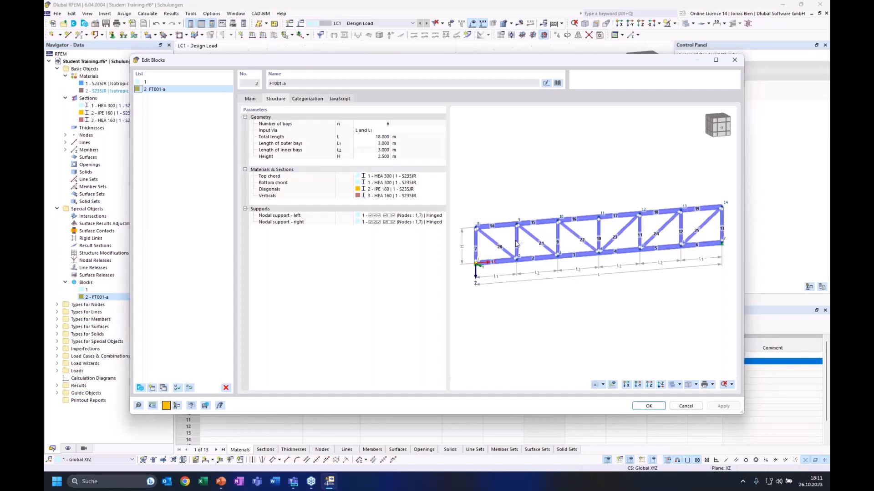
Examine the block's JavaScript code for its parameter definitions, node coordinates, members and hinges
left_click(341, 99)
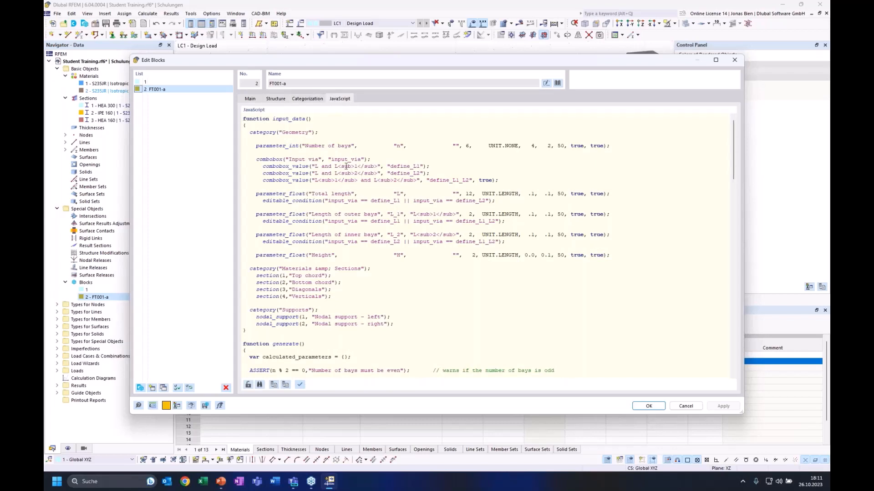
scroll(346, 166, "down", 2)
scroll(346, 166, "up", 2)
scroll(345, 168, "down", 10)
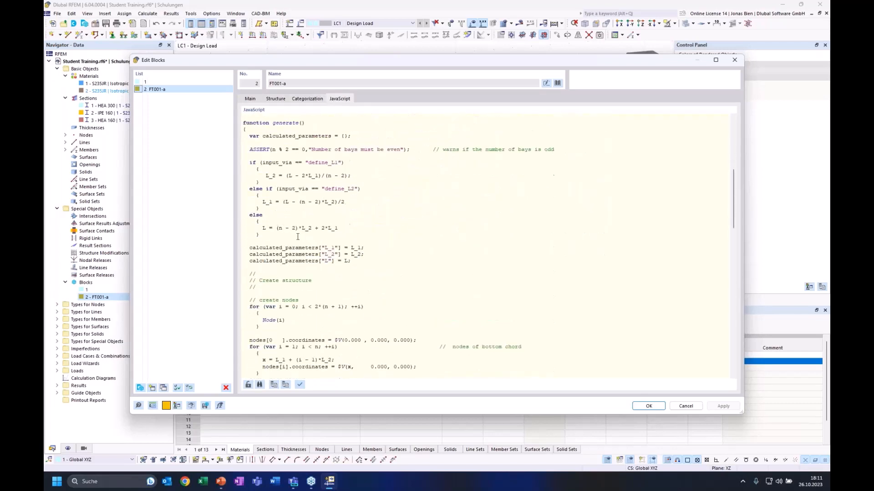
scroll(298, 237, "down", 14)
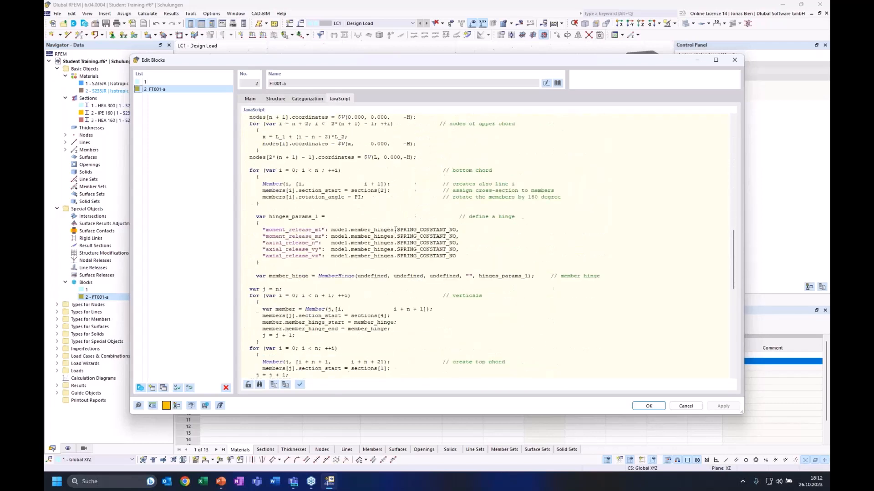
scroll(390, 235, "down", 5)
scroll(389, 232, "up", 4)
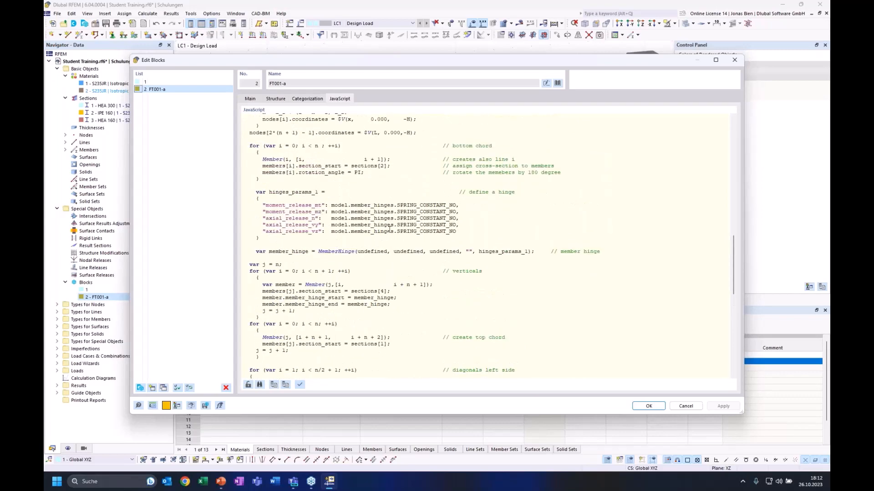
scroll(461, 231, "up", 10)
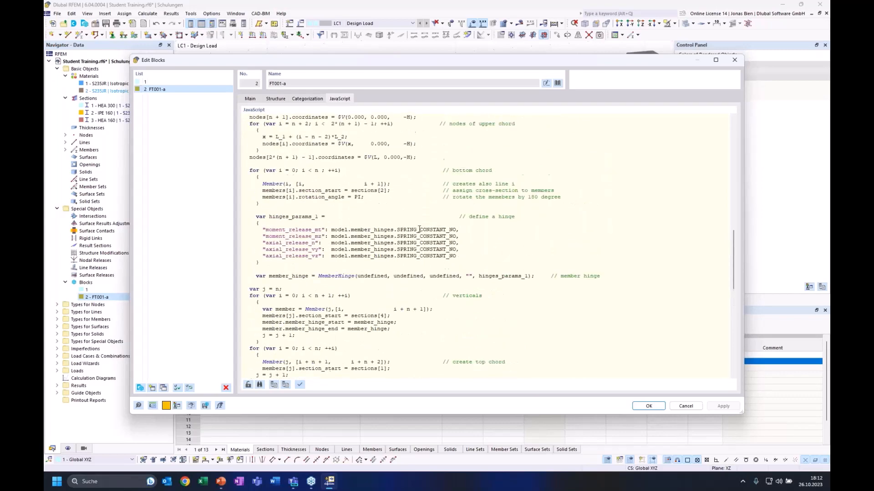
scroll(374, 154, "up", 3)
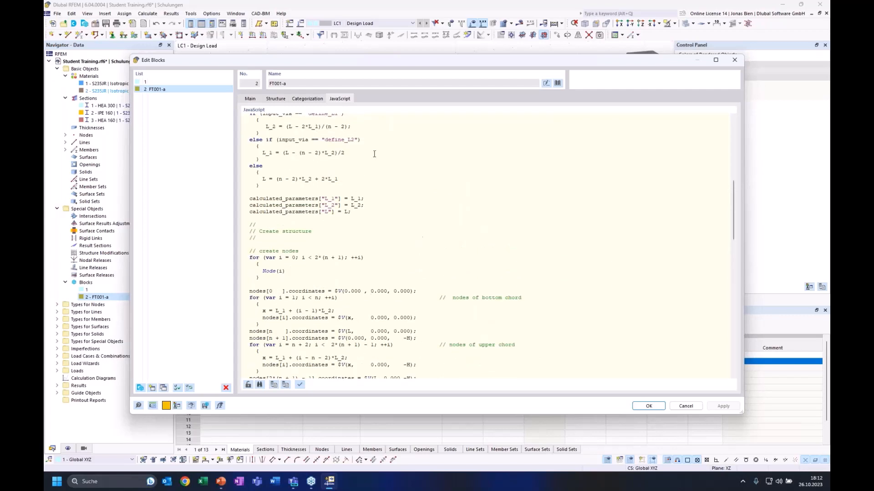
scroll(348, 185, "up", 10)
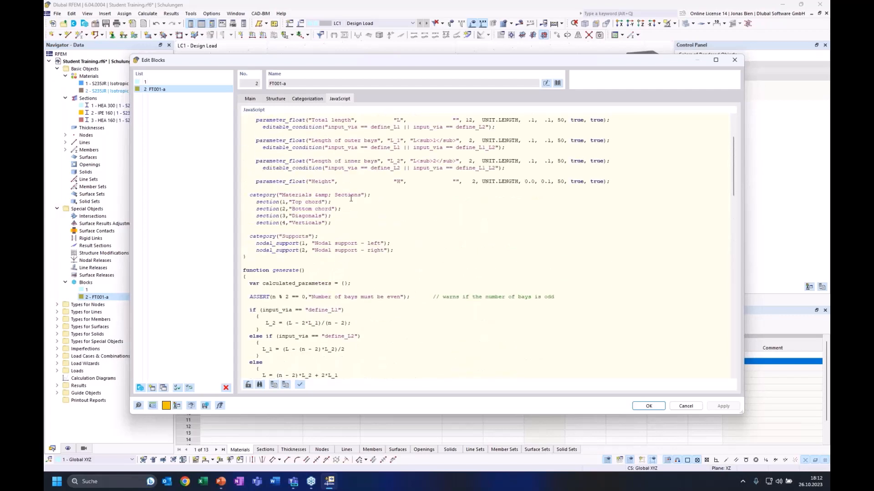
scroll(370, 207, "up", 4)
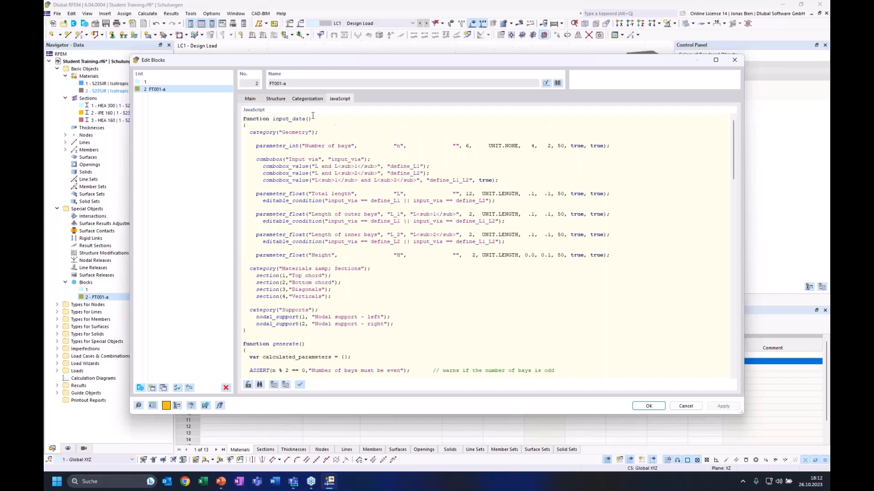
Examine the script's input_data() and generate() functions, and close the block's settings
left_click_drag(314, 118, 273, 118)
left_click(314, 158)
scroll(390, 292, "down", 5)
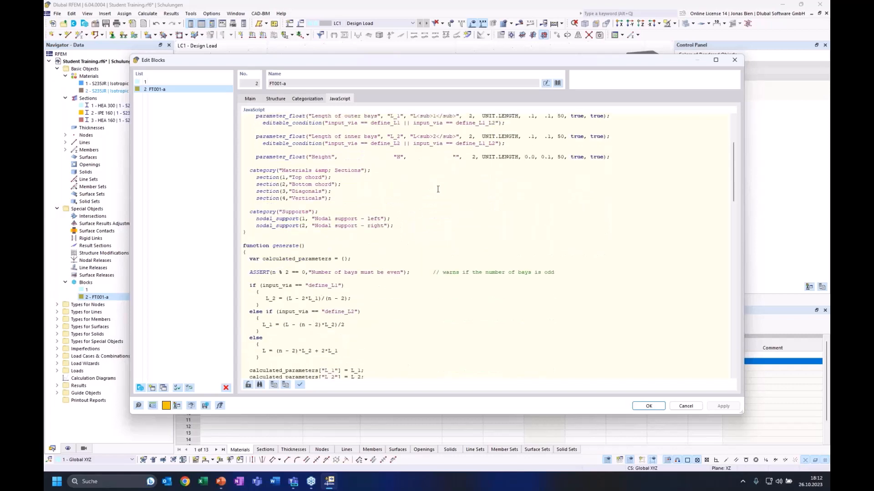
scroll(399, 198, "up", 5)
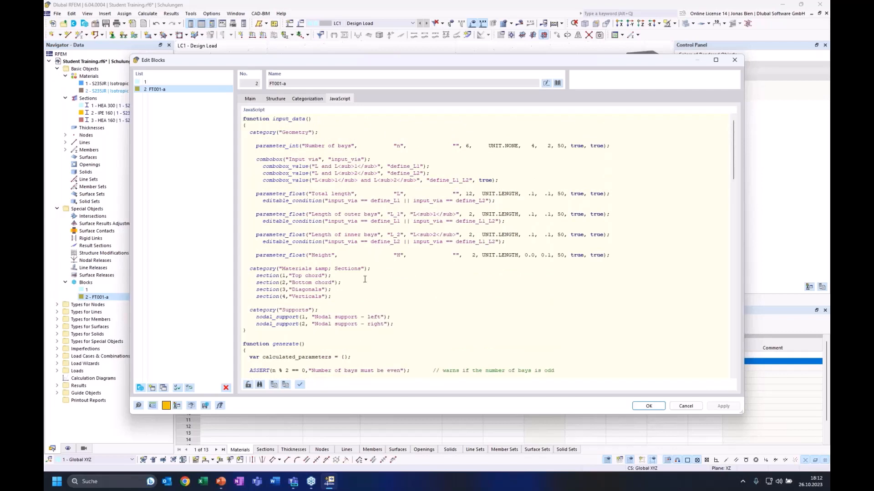
scroll(365, 279, "down", 5)
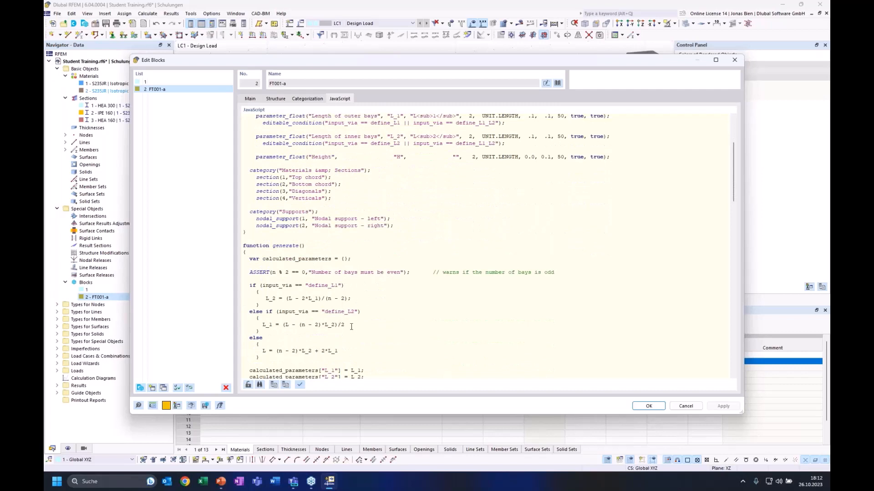
scroll(335, 308, "down", 4)
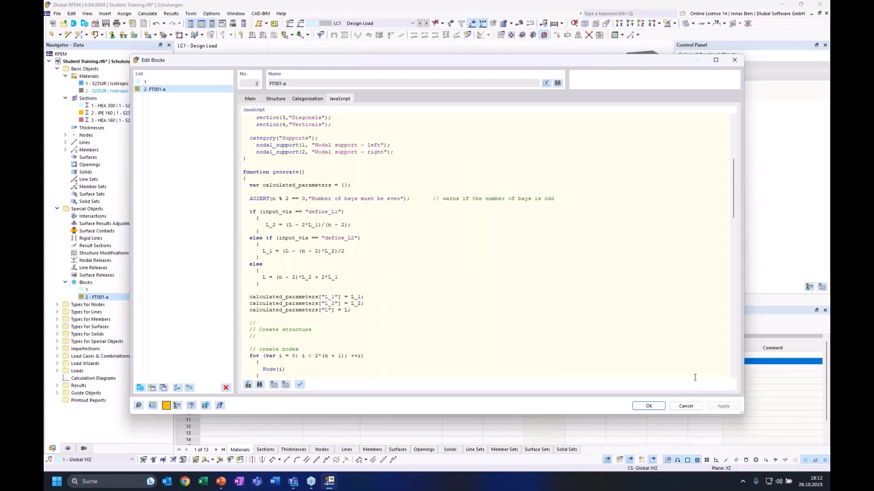
left_click(309, 99)
left_click(250, 98)
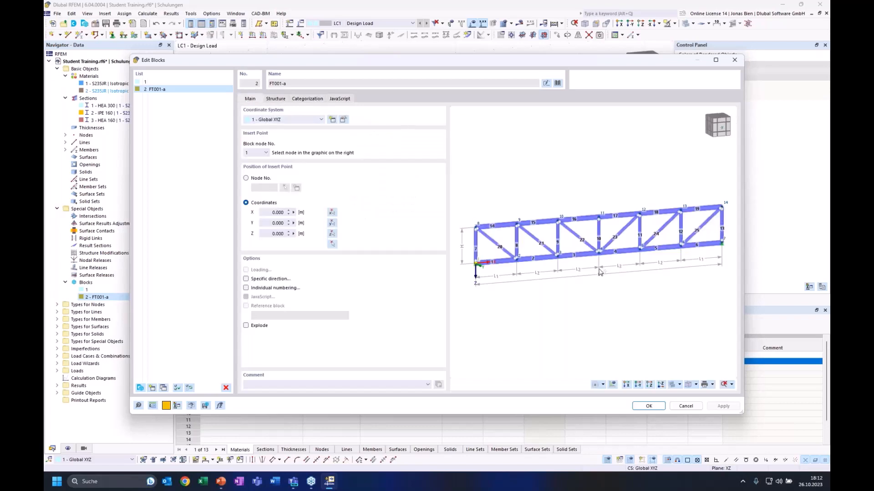
left_click(657, 407)
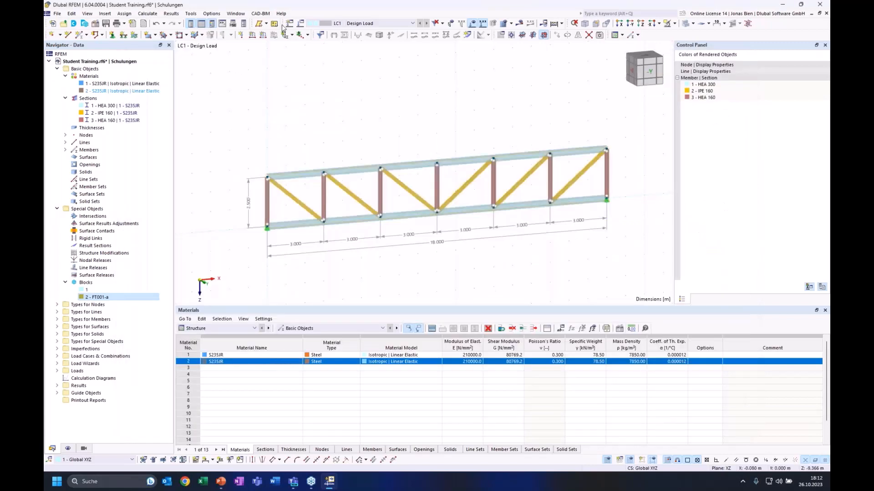
Show the console and try out command entry with "node" and "no", including the name suggestions and object-property insertion
left_click(223, 25)
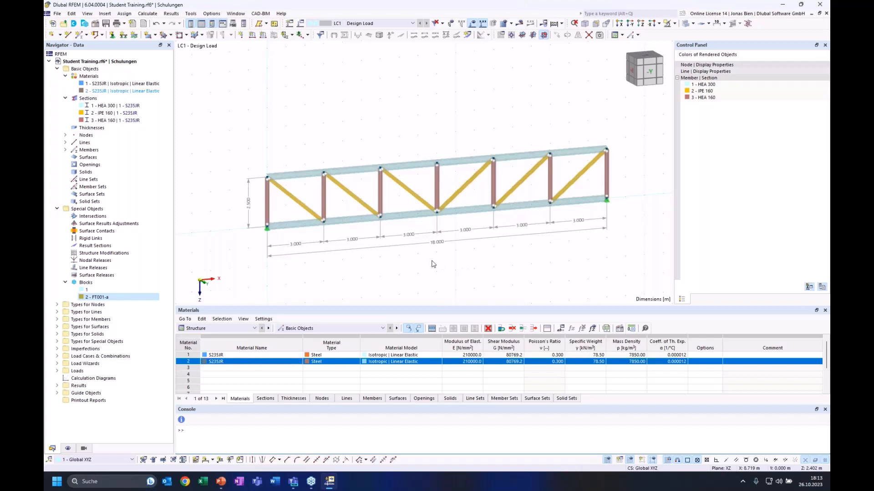
type("node")
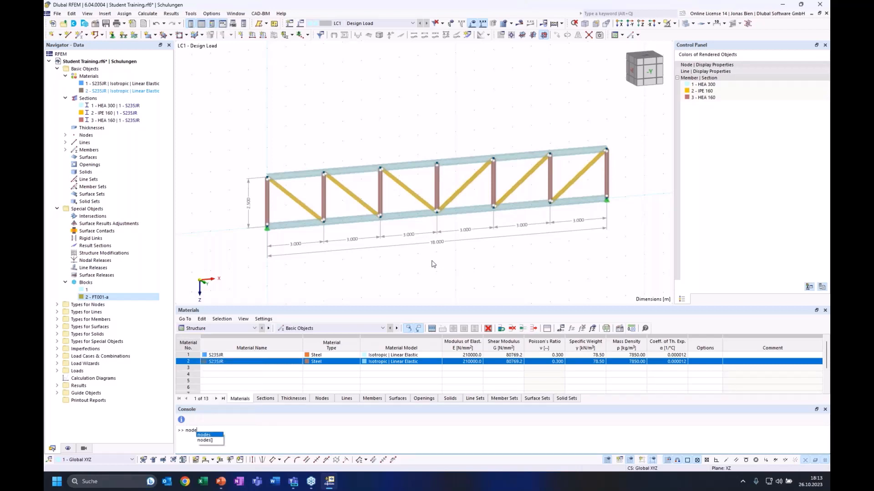
left_click(202, 431)
key("BackSpace")
key("BackSpace")
key("BackSpace")
key("BackSpace")
type("no")
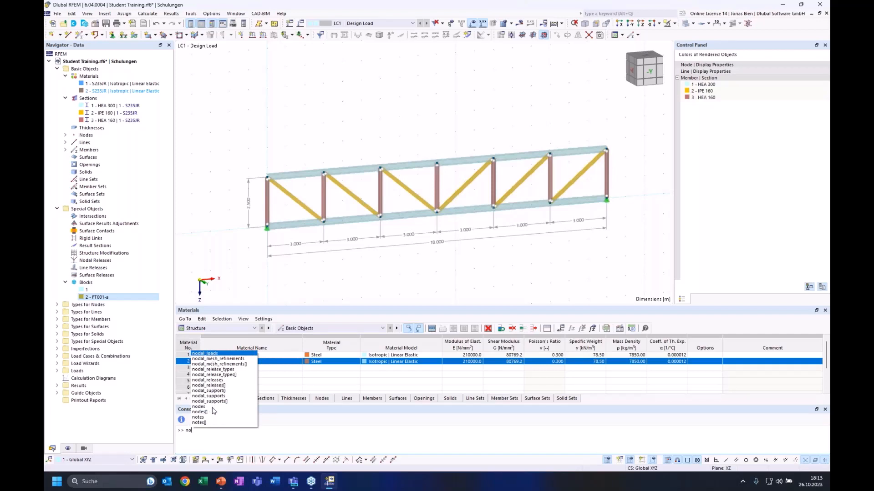
left_click(206, 449)
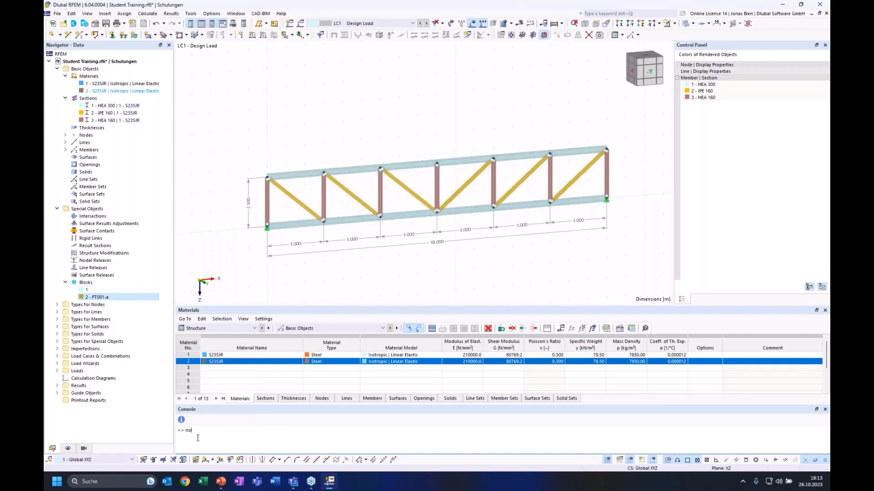
left_click(182, 419)
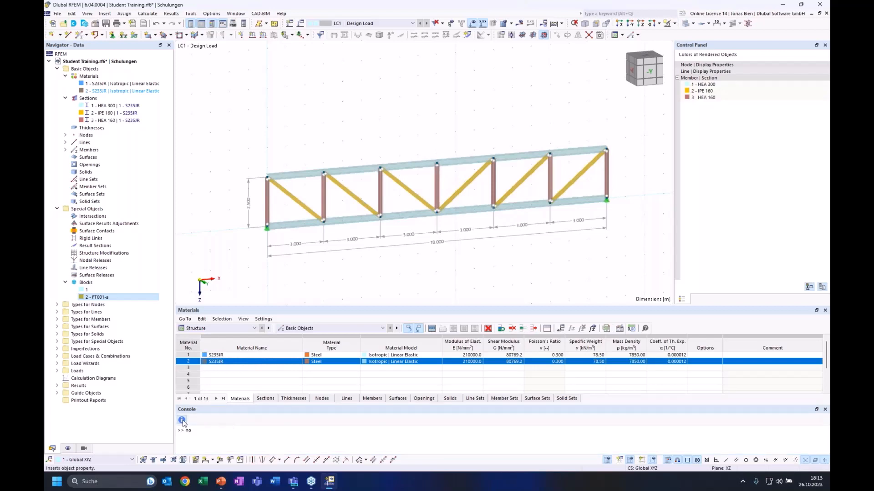
Look through the console's list of insertable object properties without choosing one, and close the console
scroll(337, 223, "down", 10)
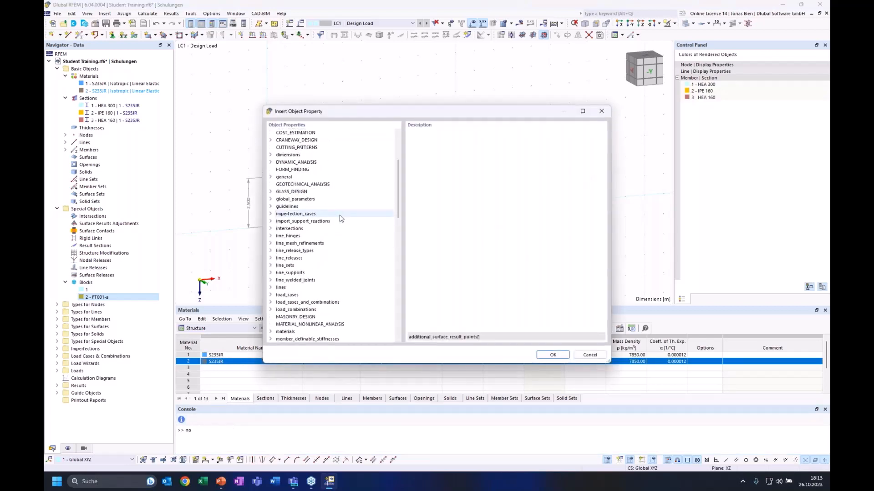
scroll(334, 223, "down", 10)
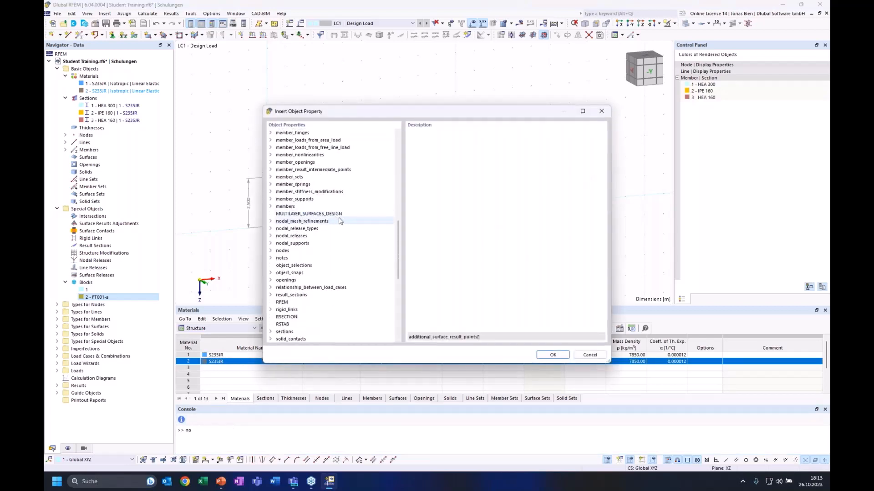
scroll(342, 223, "up", 15)
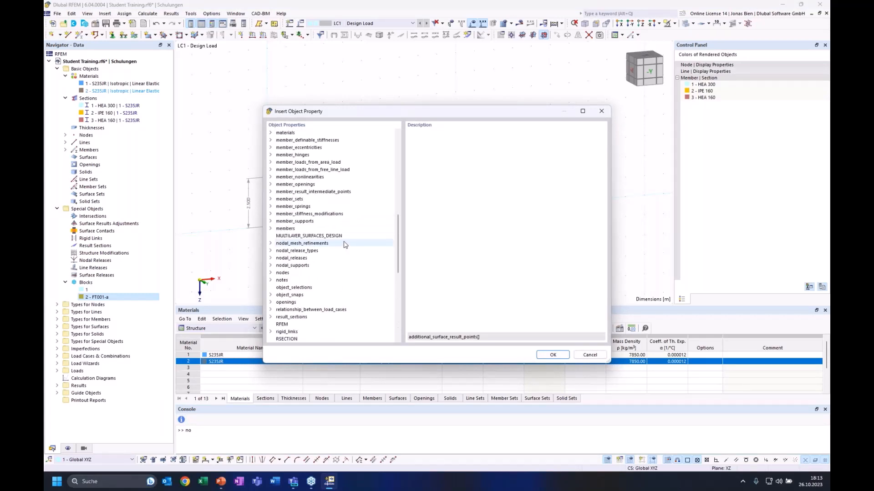
scroll(344, 245, "up", 2)
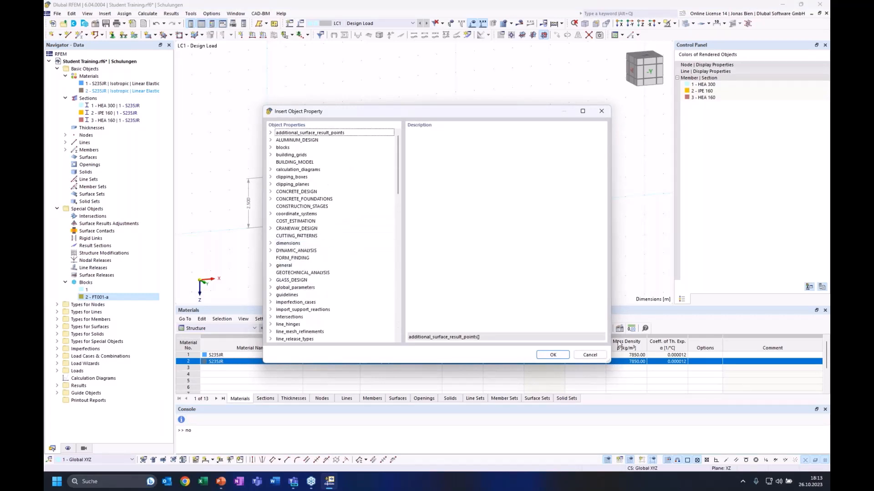
left_click(589, 355)
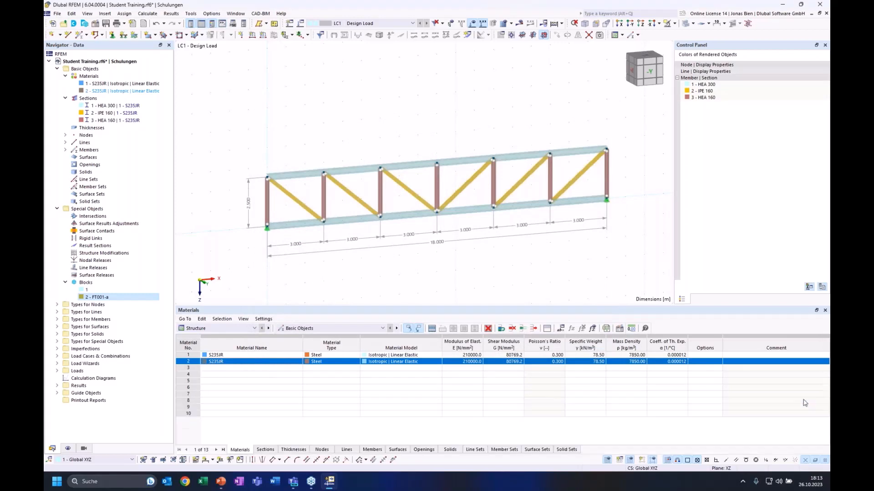
left_click(825, 409)
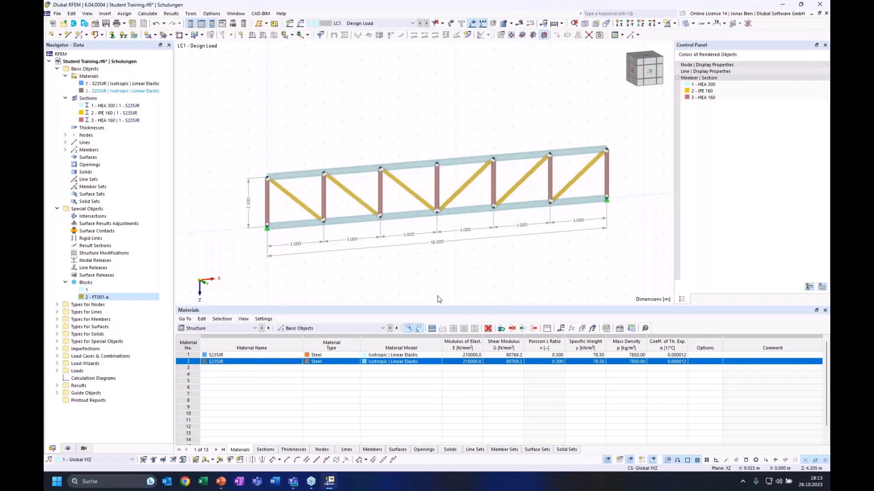
View the truss from the -Y direction and inspect the start and end hinges of its first diagonal member
left_click(651, 75)
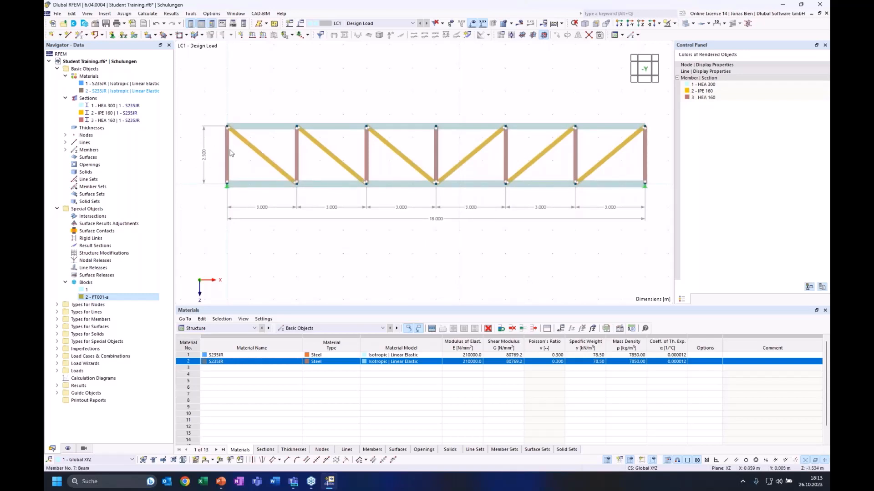
scroll(247, 154, "up", 1)
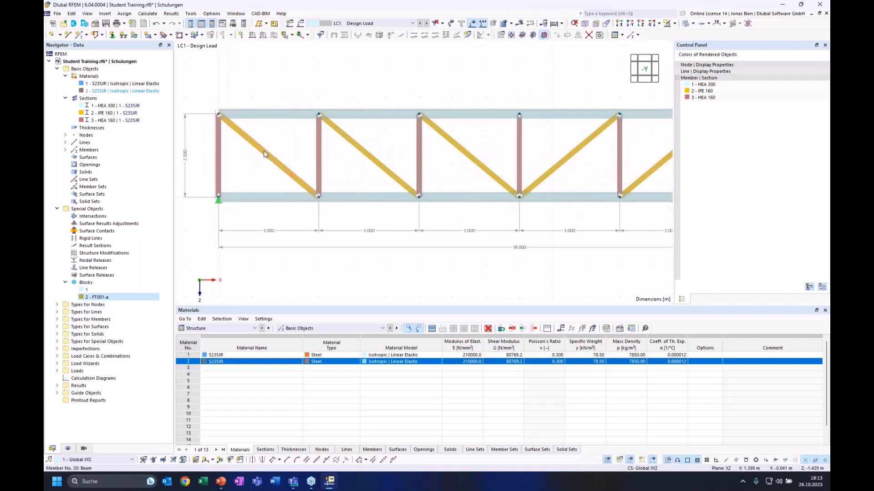
double_click(264, 154)
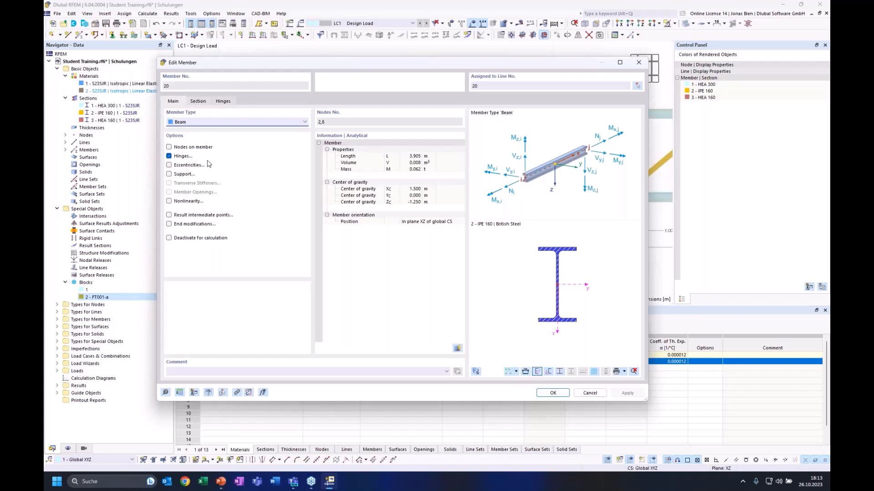
left_click(223, 102)
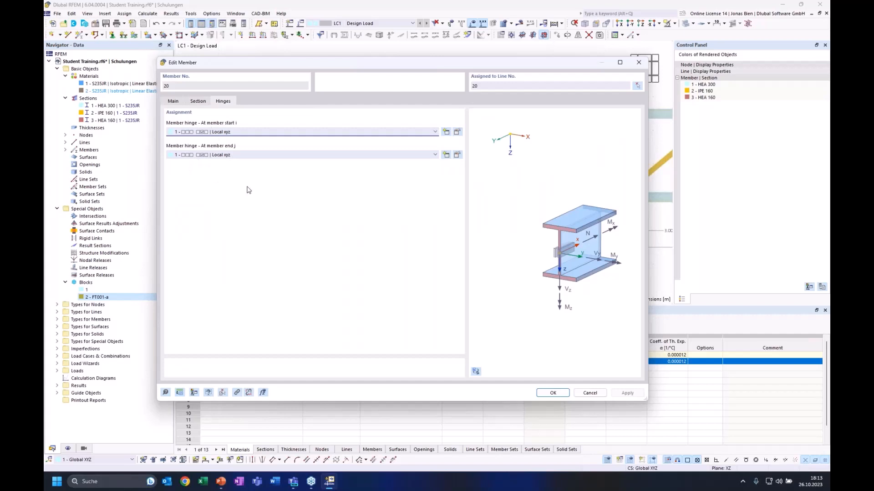
left_click(588, 392)
Change the member type of all vertical and diagonal truss members to Truss (only N)
middle_click_drag(489, 190, 455, 189)
scroll(456, 189, "up", 1)
middle_click_drag(608, 192, 591, 191)
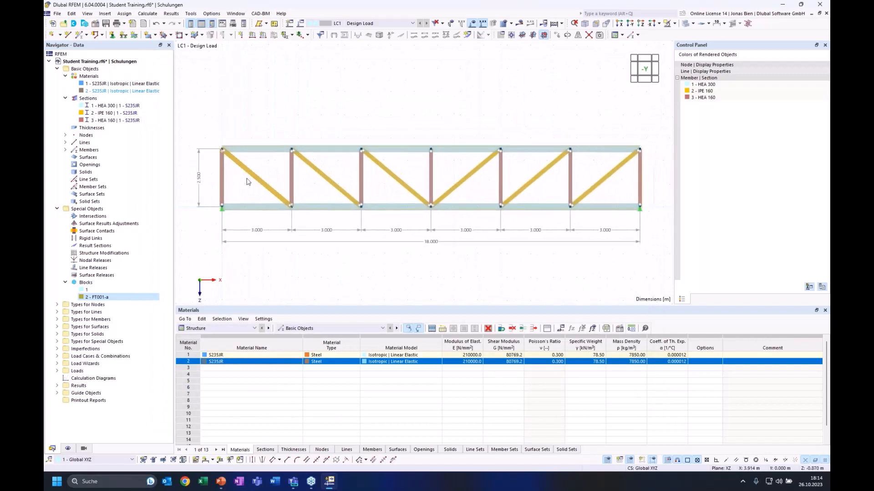
left_click_drag(209, 165, 186, 167)
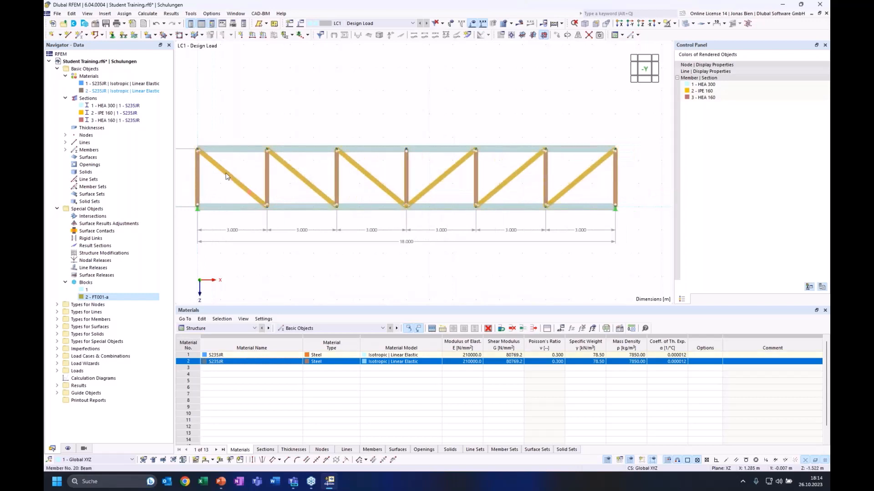
right_click(227, 176)
mouse_move(283, 208)
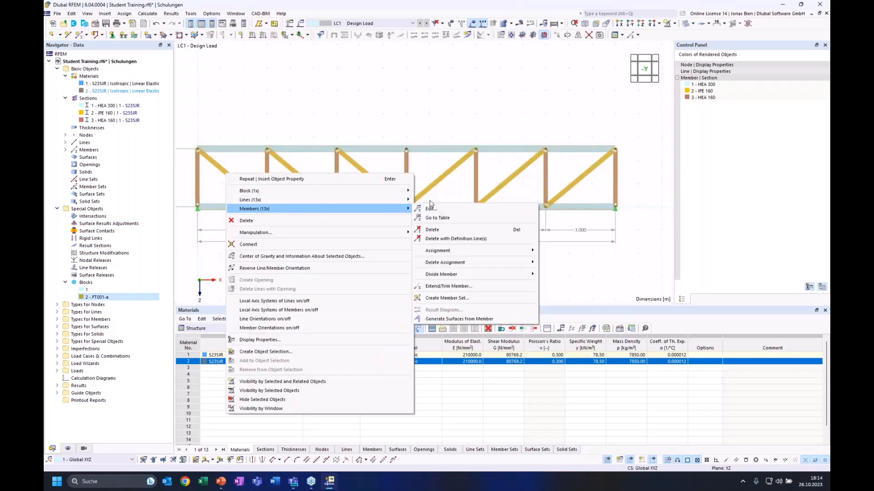
left_click(434, 211)
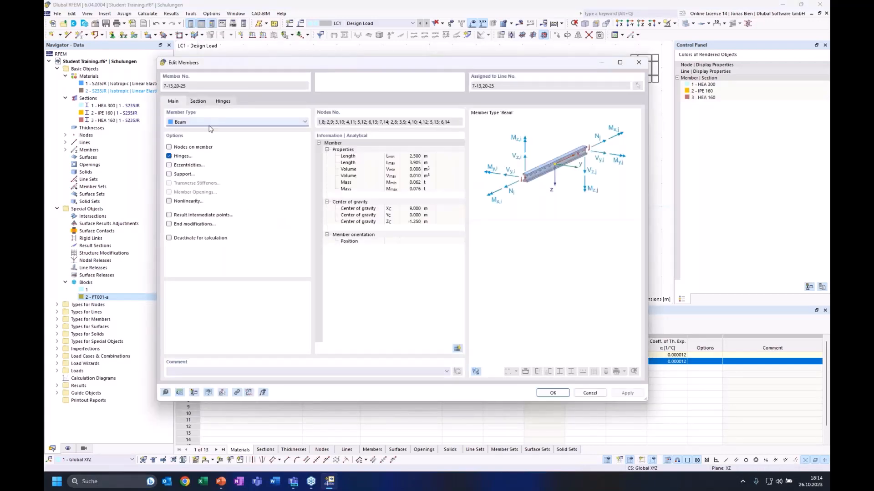
left_click(209, 123)
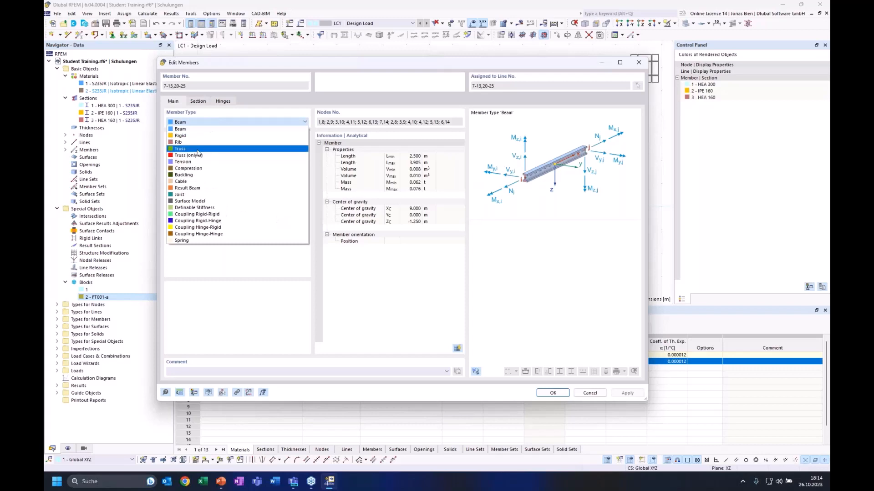
left_click(196, 156)
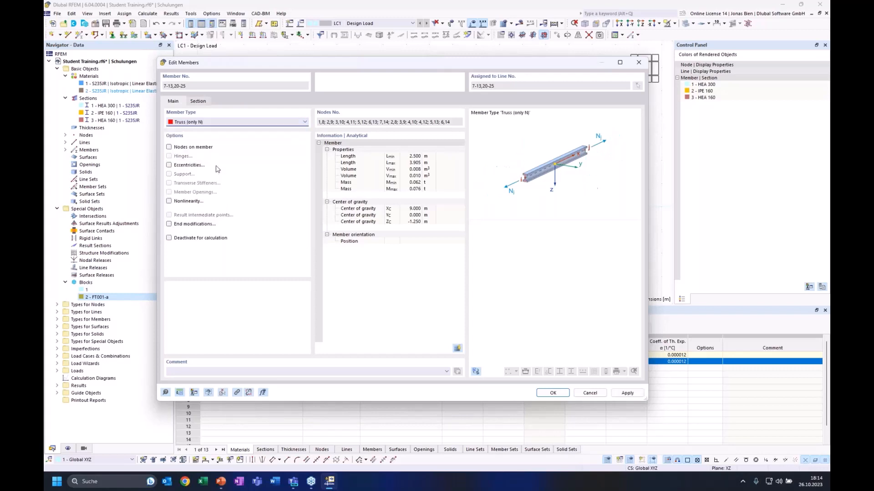
key("Return")
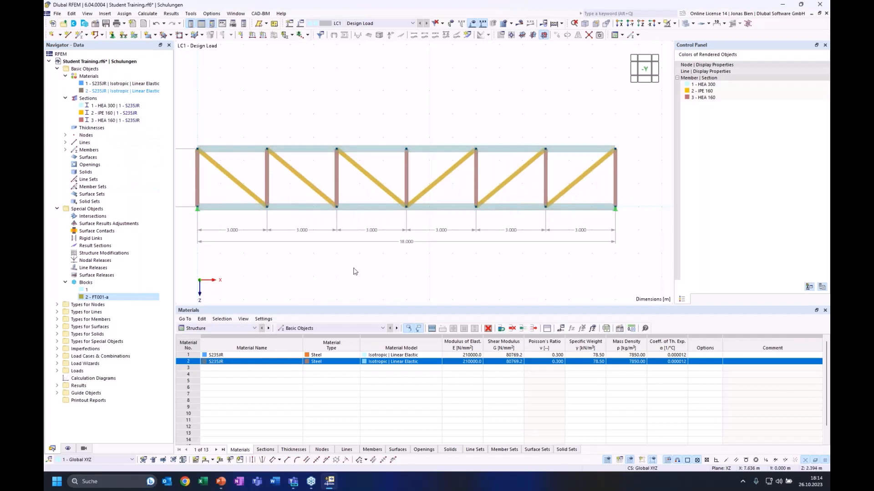
Colour the rendered members by member type
middle_click_drag(337, 261, 355, 261)
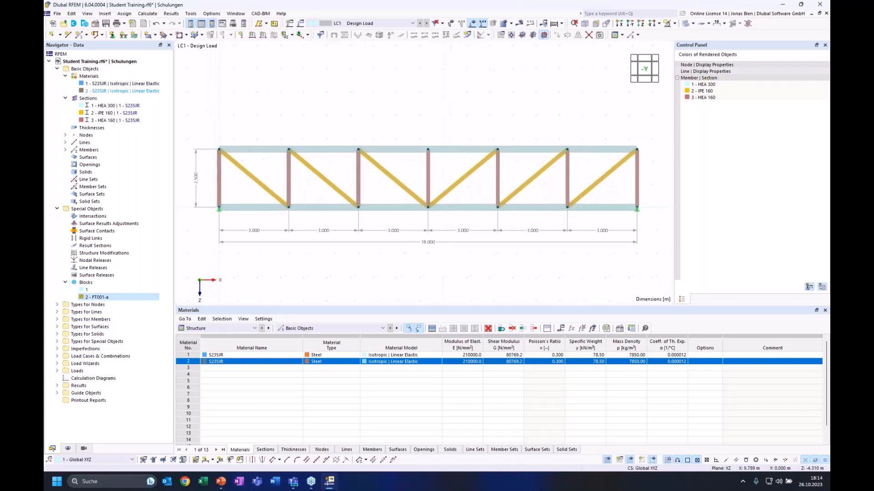
left_click(67, 449)
left_click(84, 450)
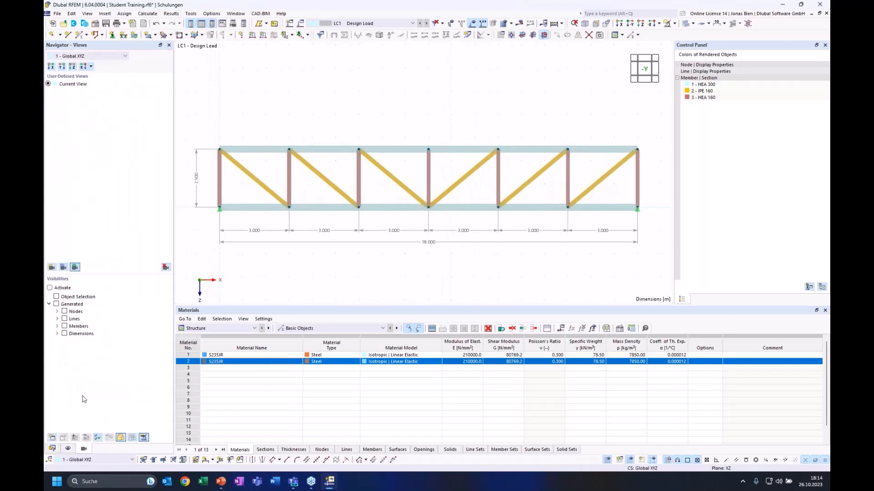
left_click(68, 448)
scroll(91, 400, "down", 4)
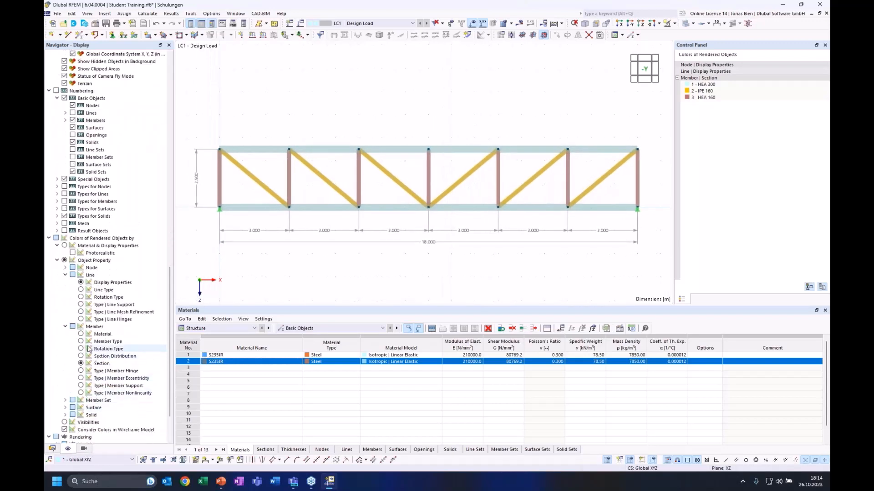
left_click(80, 342)
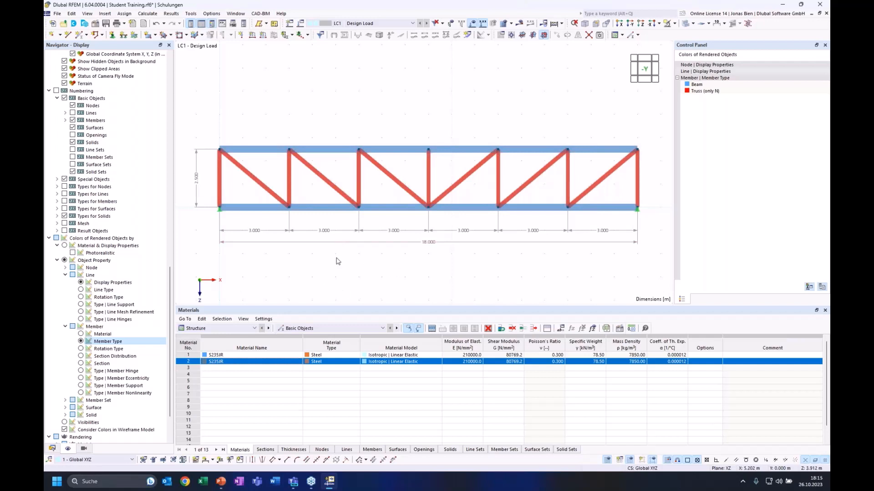
middle_click_drag(349, 91, 351, 87)
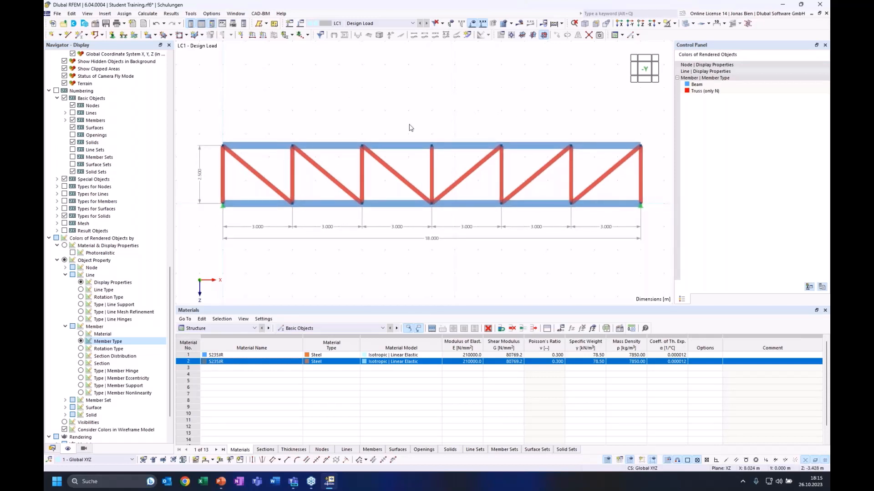
Delete the entire truss model including its supports and dimensions
left_click(52, 448)
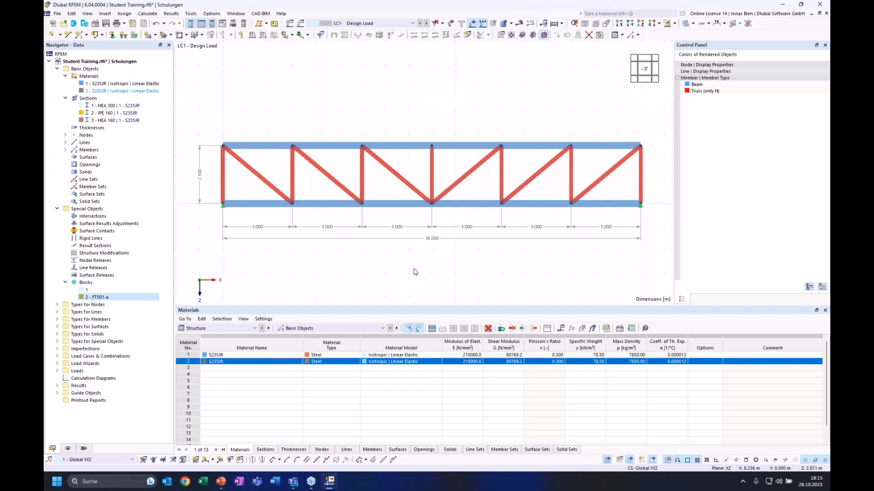
scroll(403, 272, "down", 2)
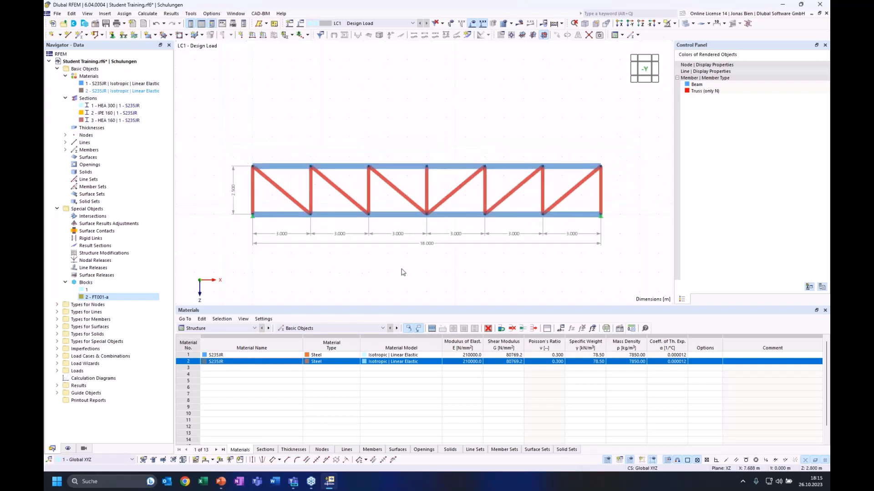
left_click_drag(230, 142, 594, 278)
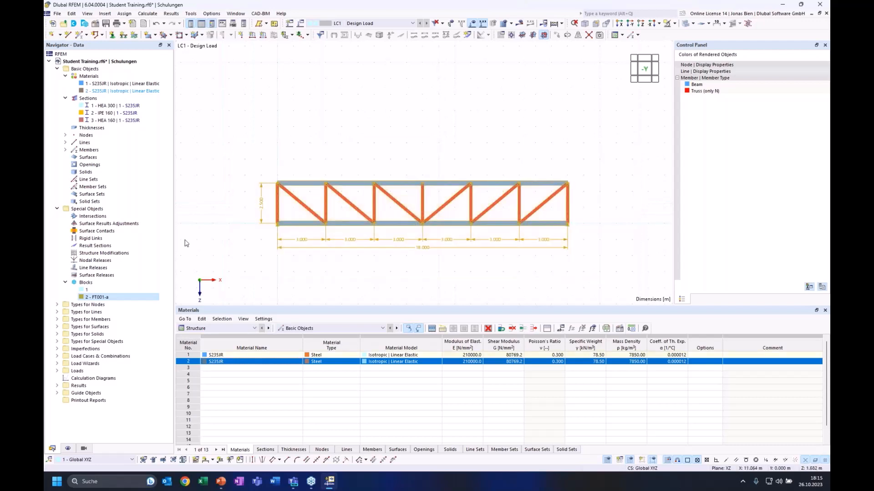
key("Delete")
Delete blocks 1 and 2 from the model data, and collapse the special objects, materials and sections branches
left_click(104, 290)
left_click(101, 298, "shift")
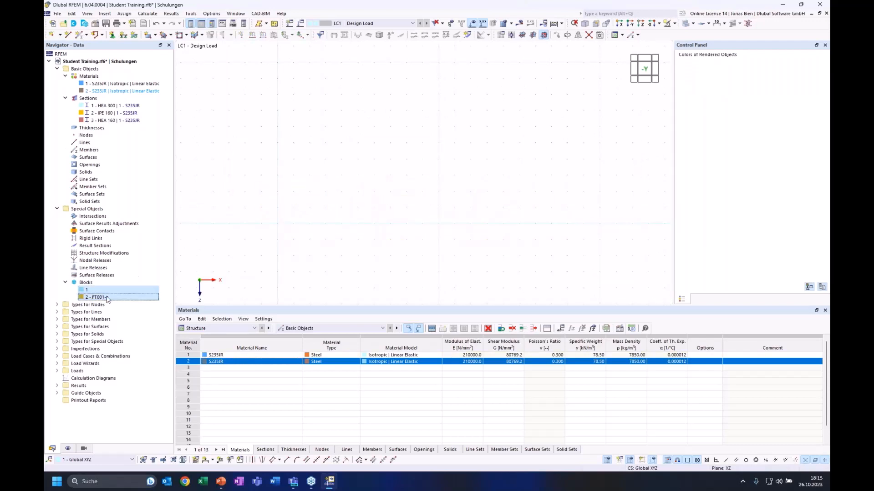
right_click(102, 299)
left_click(119, 332)
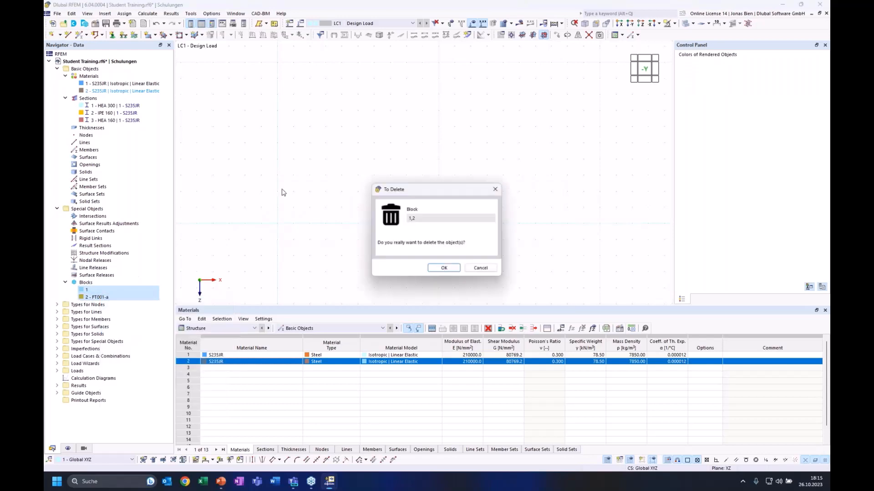
left_click(444, 267)
left_click(58, 210)
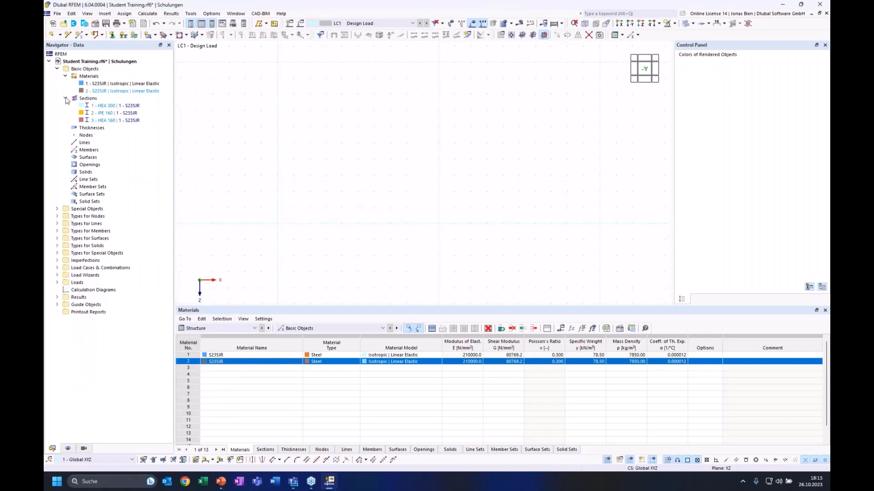
left_click(65, 76)
left_click(65, 83)
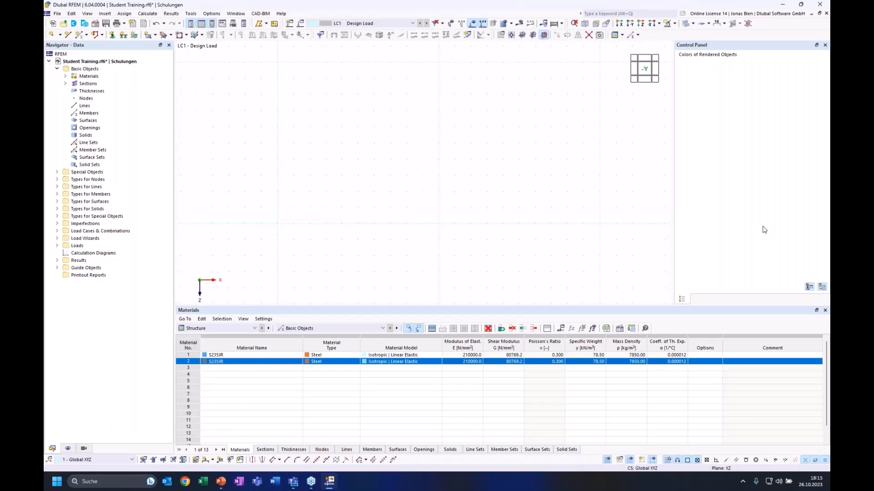
Switch to the PowerPoint presentation and read the fixed column task on 1st and 2nd order theory
key("alt+Tab")
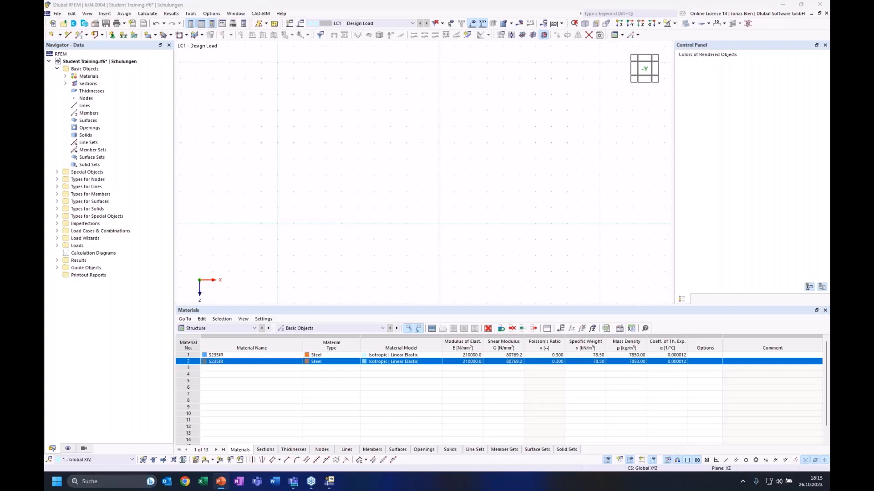
key("alt+Tab")
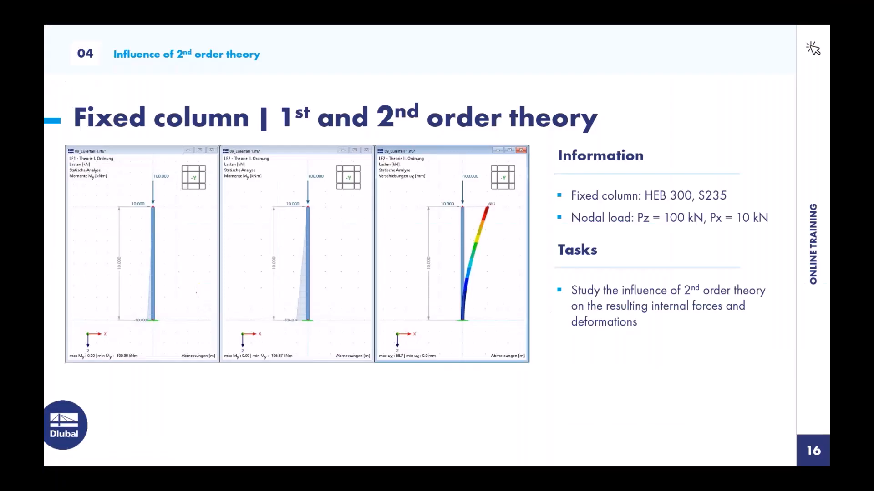
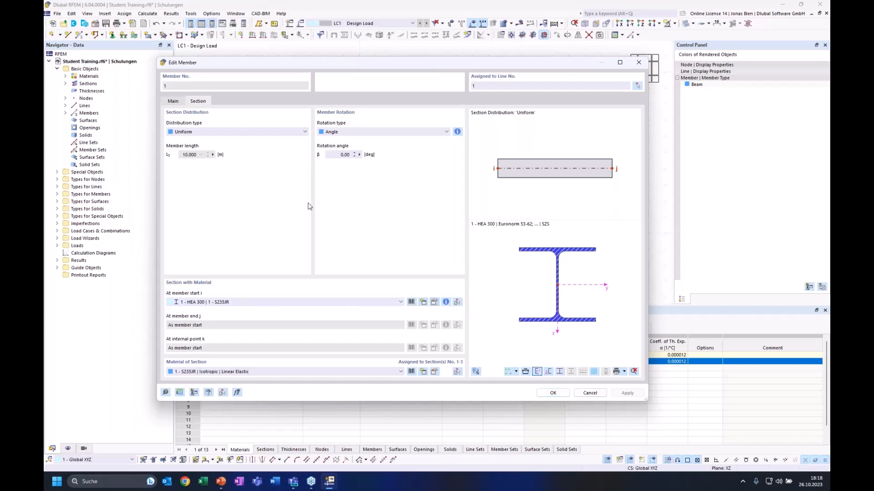
Change the column member's section to HEB 300 | DIN 1025-2:1995-11; Euronorm 53-62
left_click(298, 93)
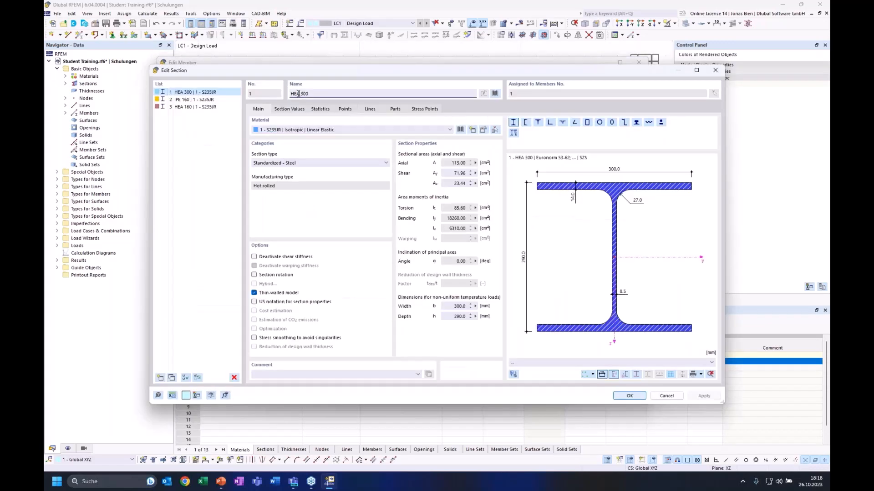
type("B")
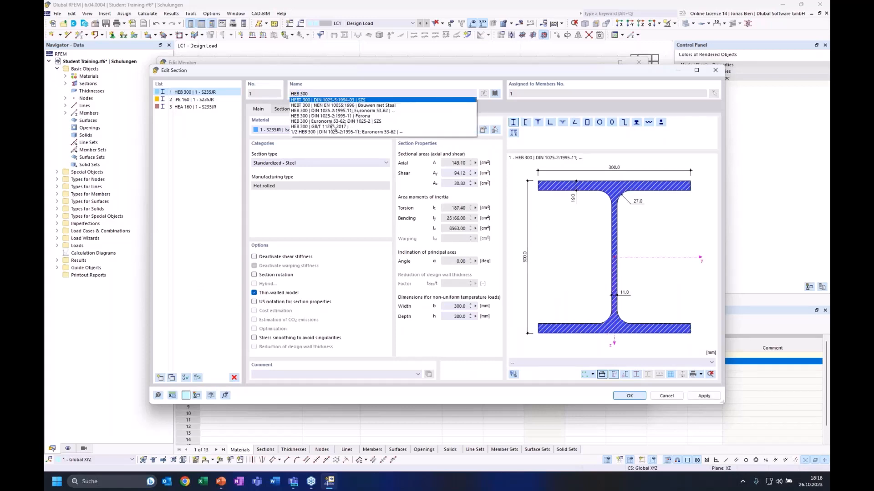
left_click(341, 112)
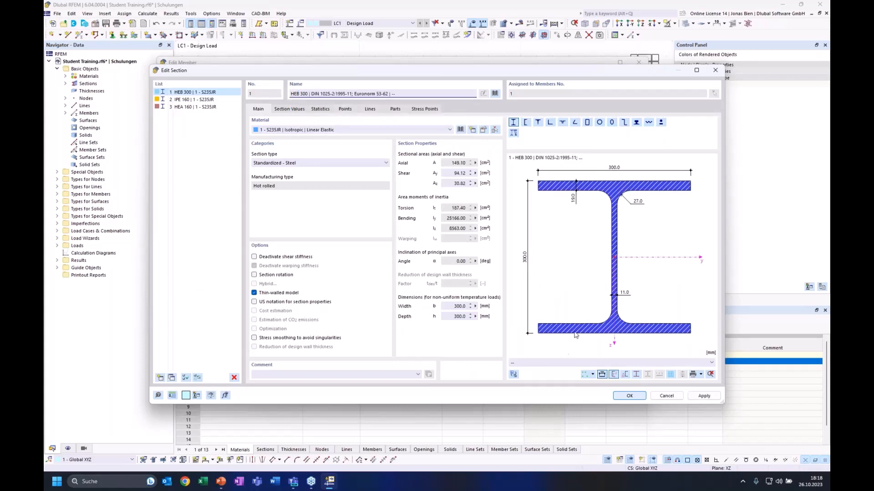
left_click(641, 397)
left_click(553, 392)
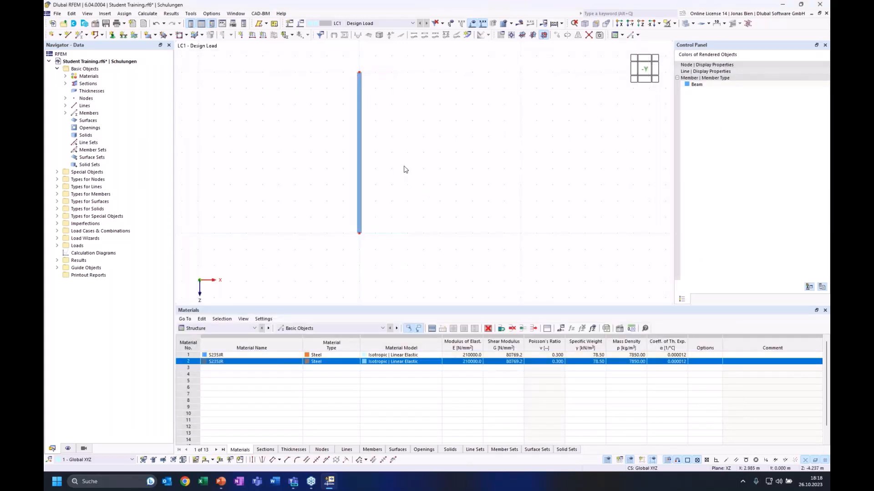
Assign the Fixed nodal support to the column's base node after checking its support conditions
middle_click_drag(404, 167, 386, 210, "ctrl")
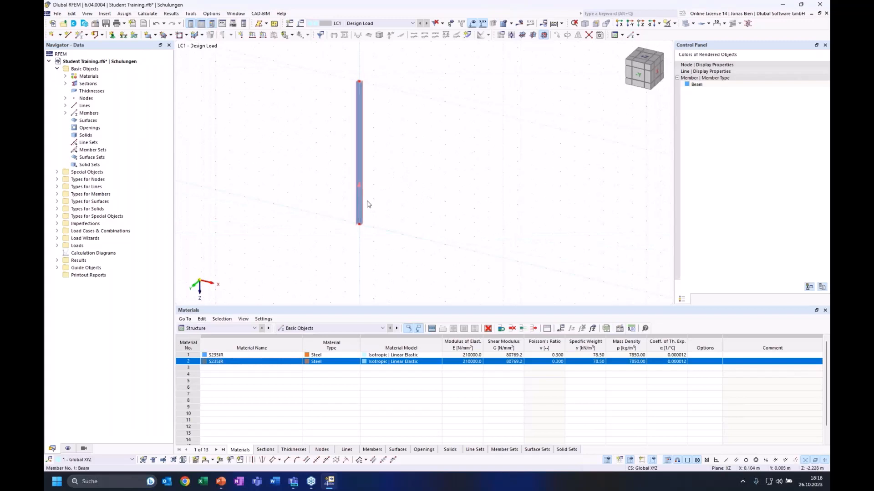
left_click(112, 34)
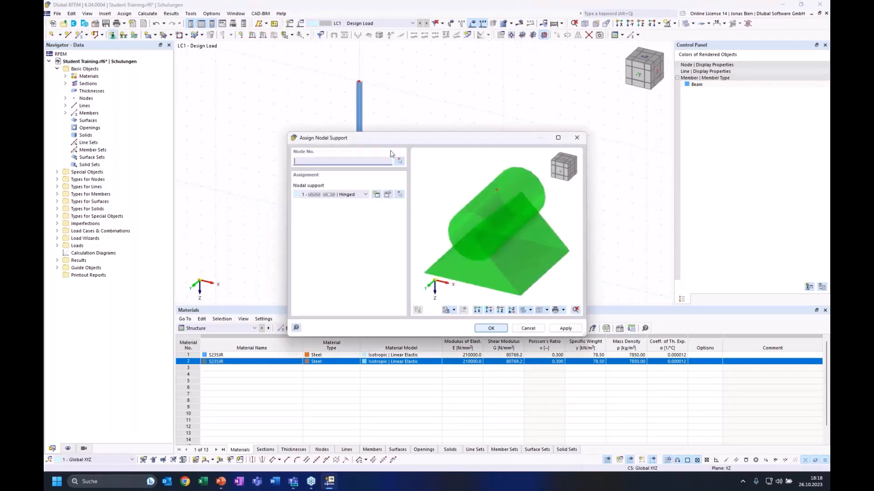
left_click(361, 194)
left_click(356, 214)
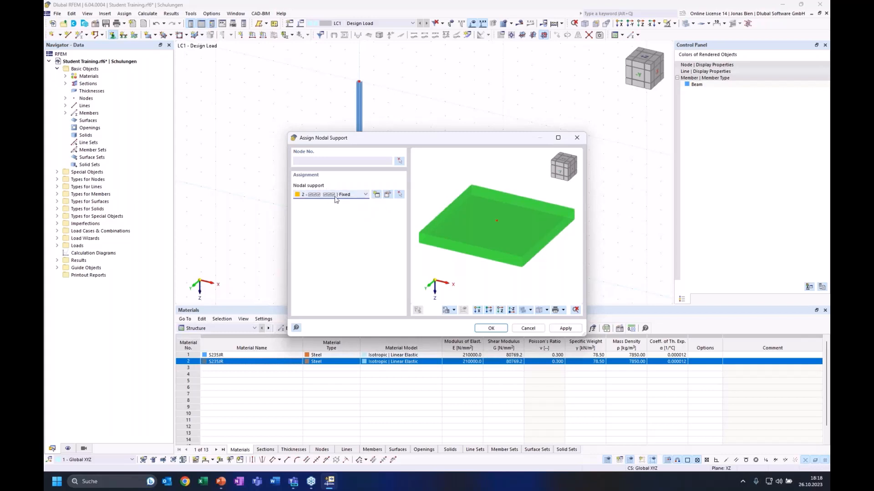
left_click(387, 194)
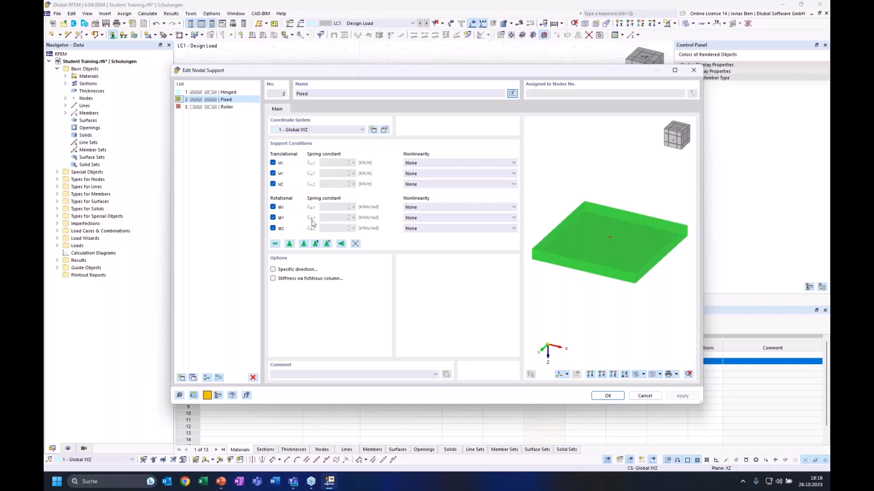
left_click(606, 396)
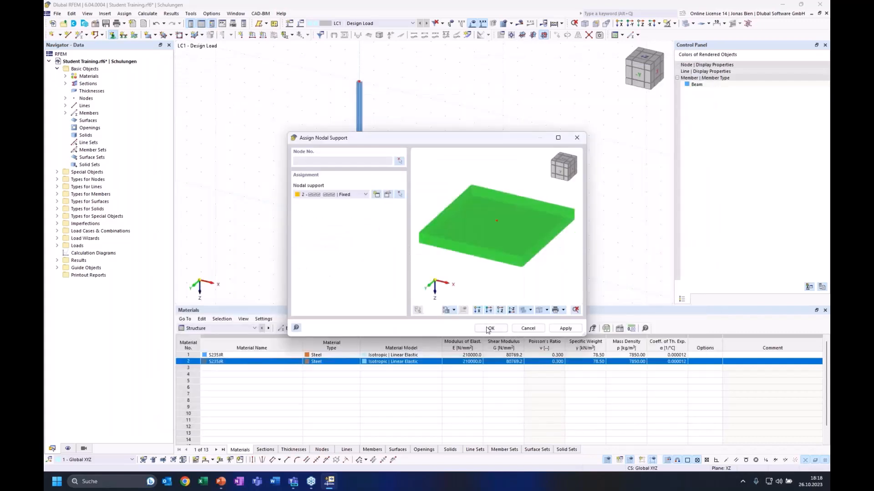
left_click(400, 162)
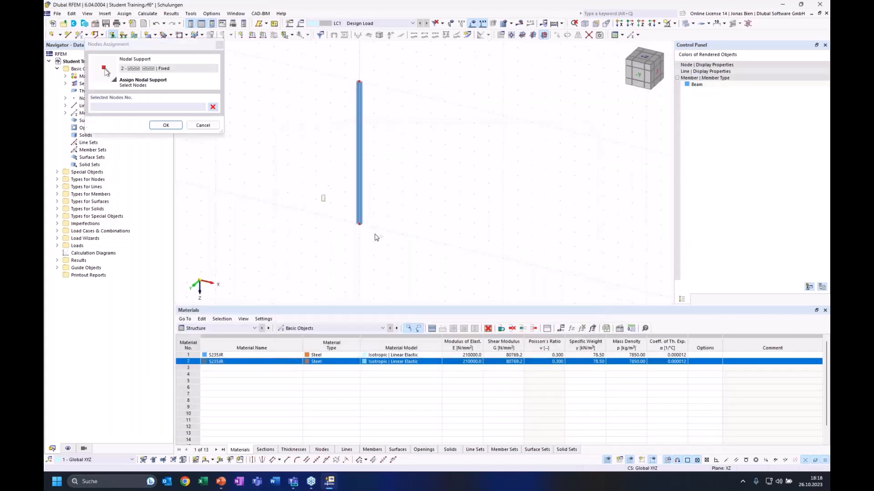
left_click(359, 223)
left_click(170, 125)
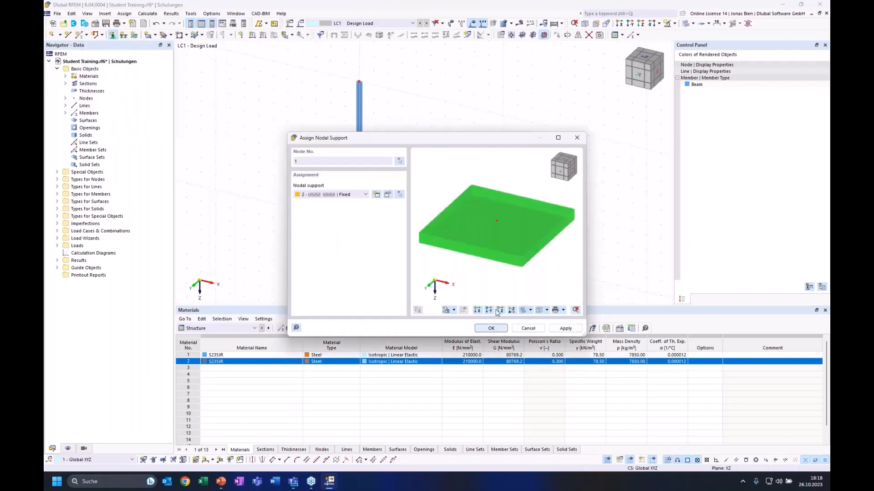
left_click(497, 313)
Enlarge the display size of the nodal support symbol at the column base
scroll(368, 238, "up", 3)
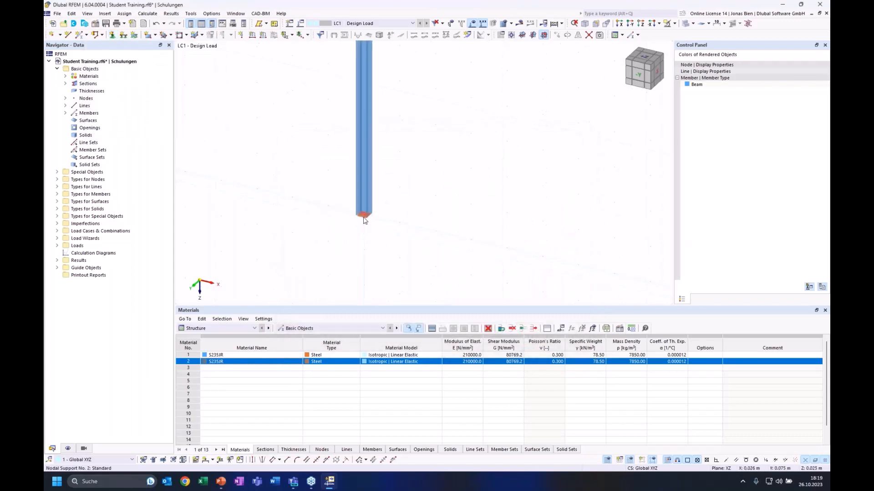
right_click(363, 216)
left_click_drag(407, 294, 457, 294)
left_click(486, 176)
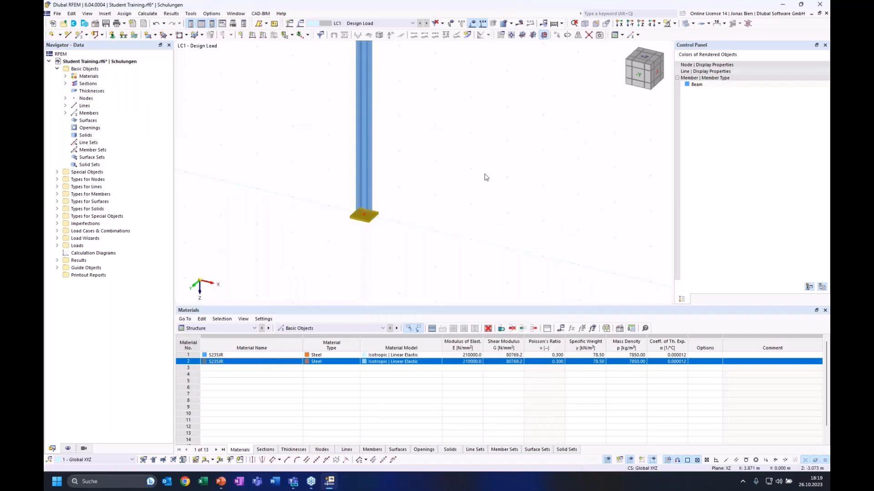
scroll(445, 187, "down", 3)
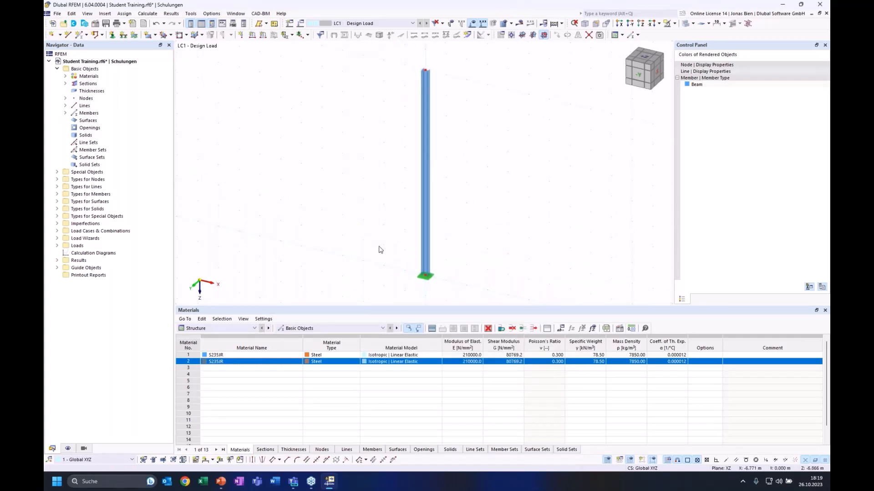
Review the model type in the model's base data
left_click(428, 277)
left_click(532, 262)
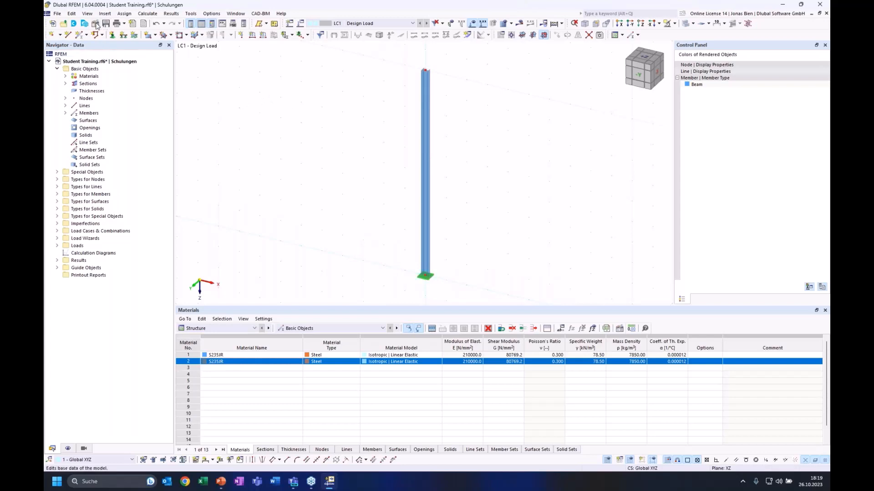
left_click(95, 24)
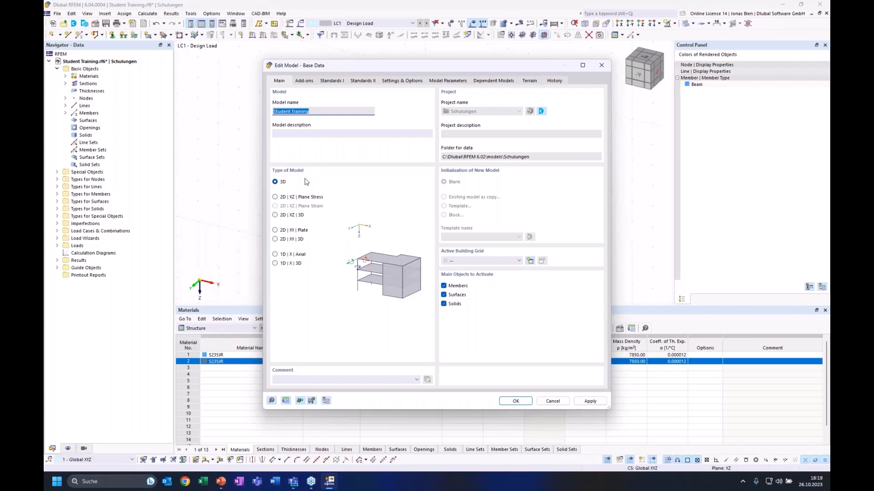
left_click(515, 400)
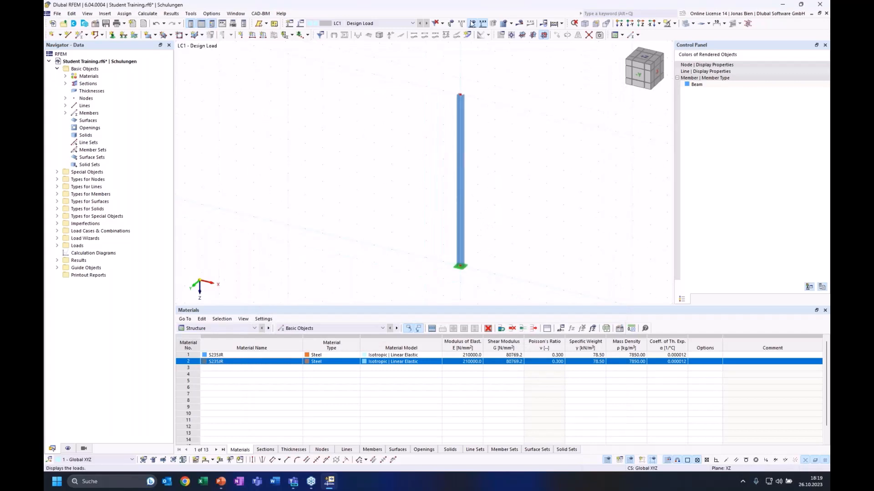
Add a Components nodal load in LC1 with FX 10 kN and FZ 100 kN at the column's top node
left_click(241, 35)
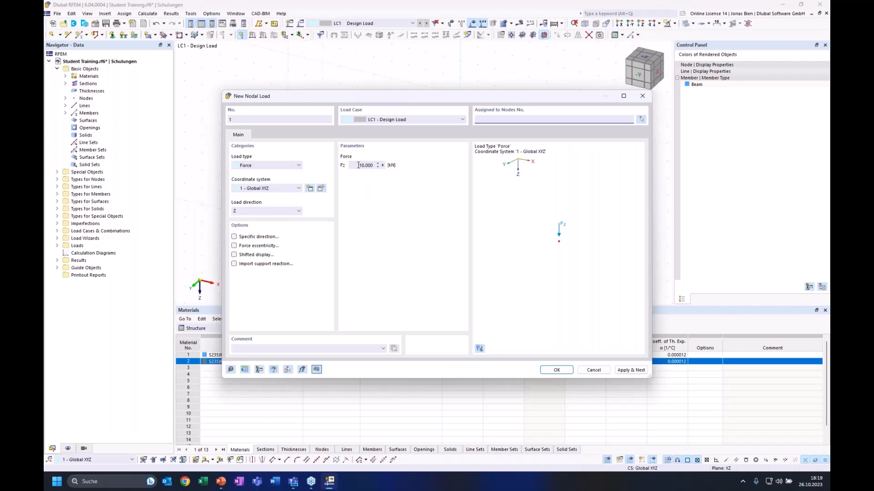
left_click(249, 165)
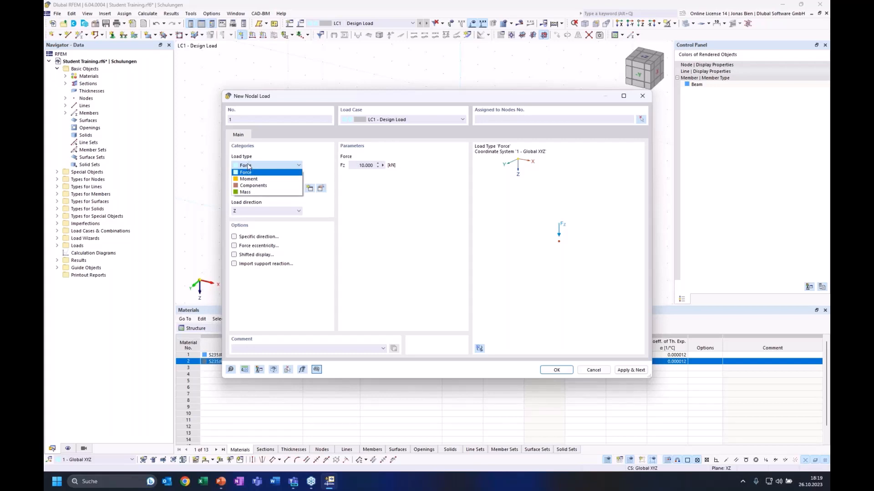
left_click(253, 186)
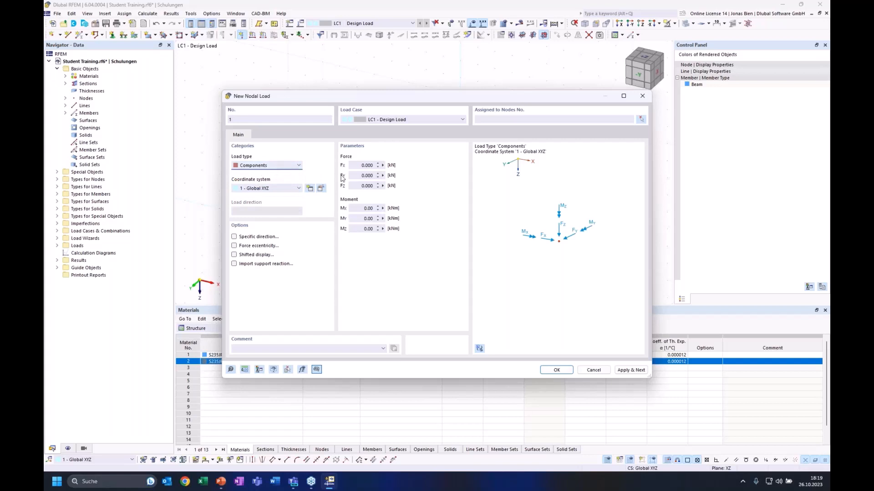
left_click(360, 165)
left_click(356, 187)
left_click(357, 166)
left_click(641, 121)
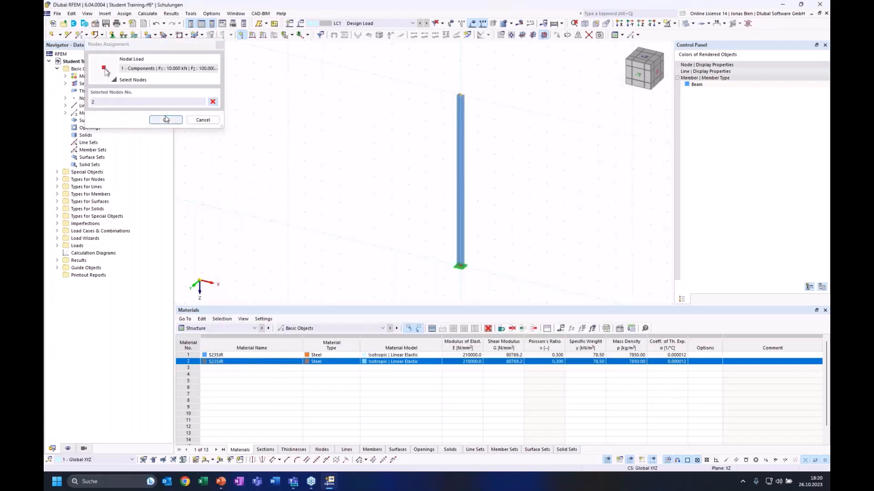
left_click(165, 120)
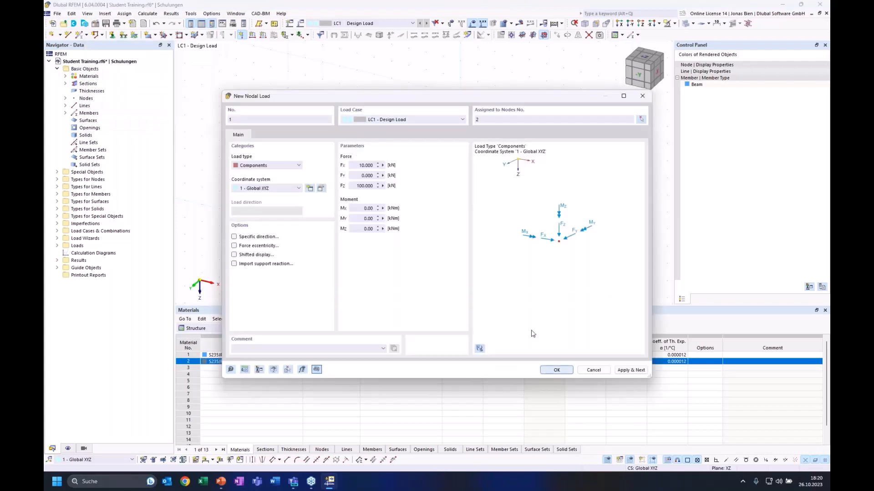
left_click(551, 370)
Calculate LC1 and display the column's global deformation in the -Y view
middle_click_drag(503, 126, 536, 150, "ctrl")
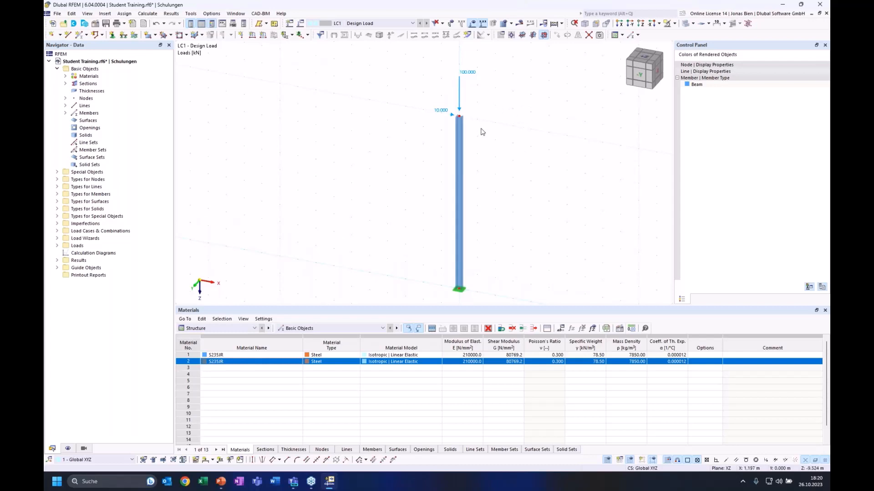
left_click(639, 74)
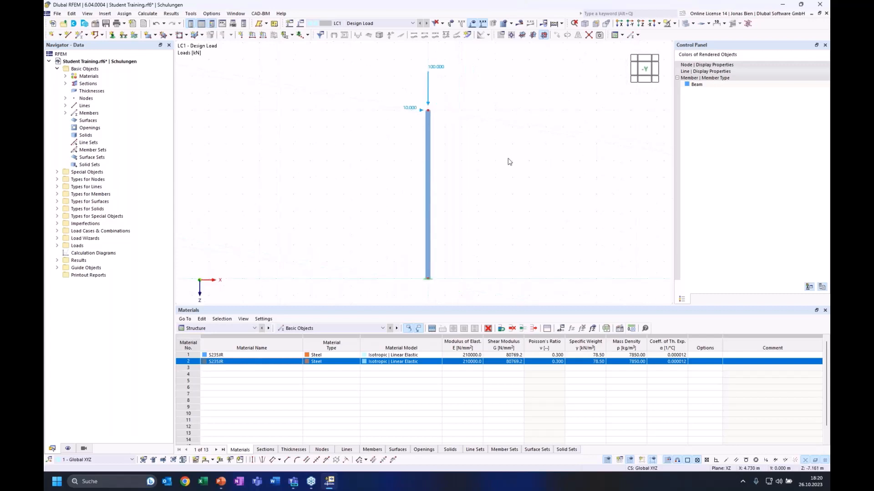
left_click(521, 24)
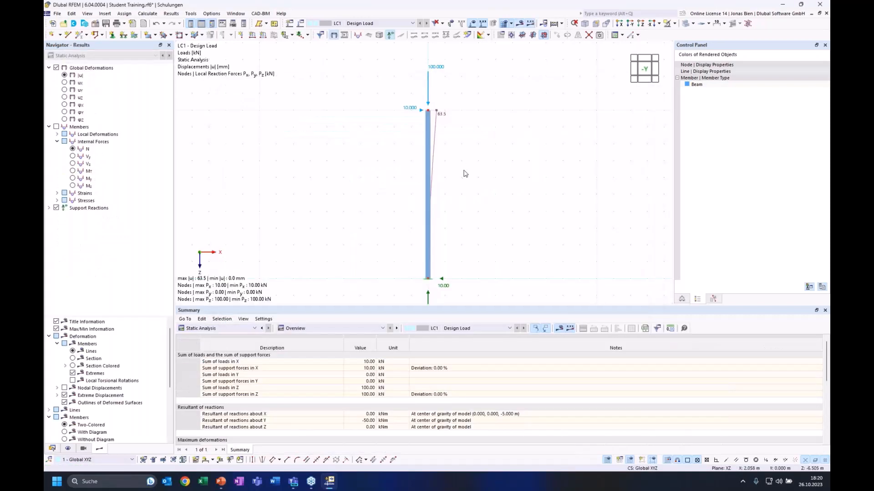
scroll(465, 176, "down", 1)
middle_click_drag(465, 175, 465, 160)
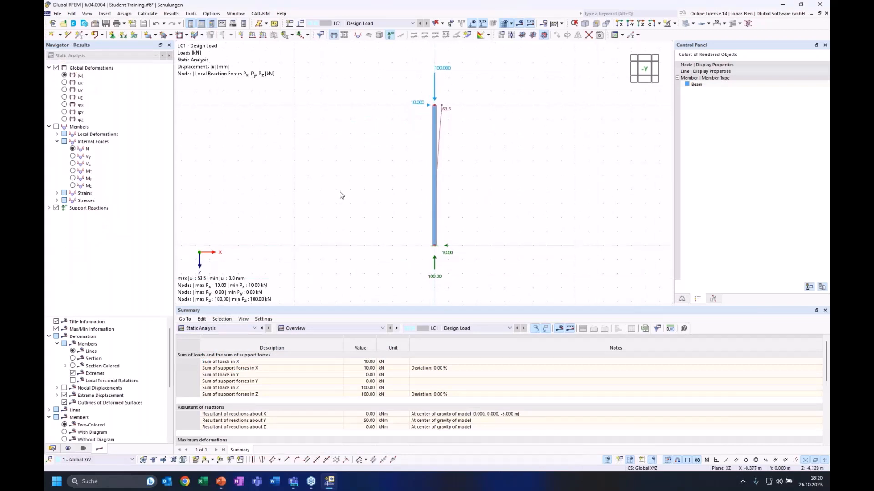
Examine the column's internal force diagrams for N, Vz and My
left_click(73, 149)
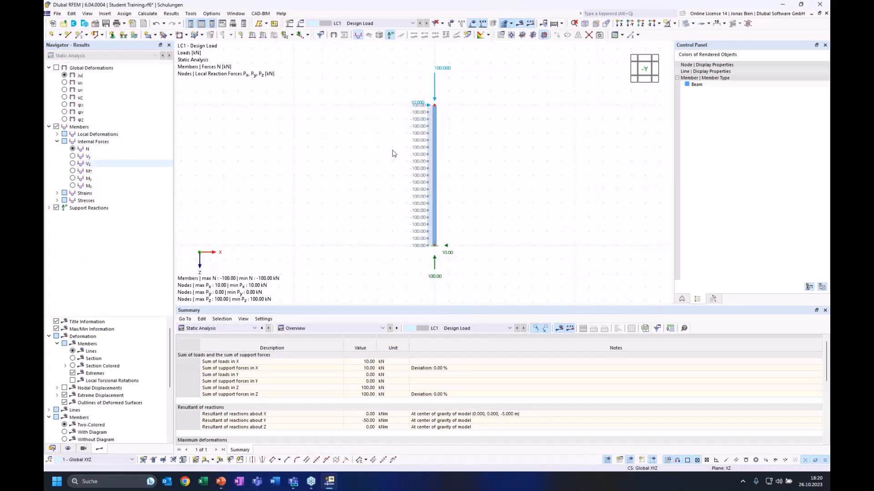
scroll(445, 173, "up", 1)
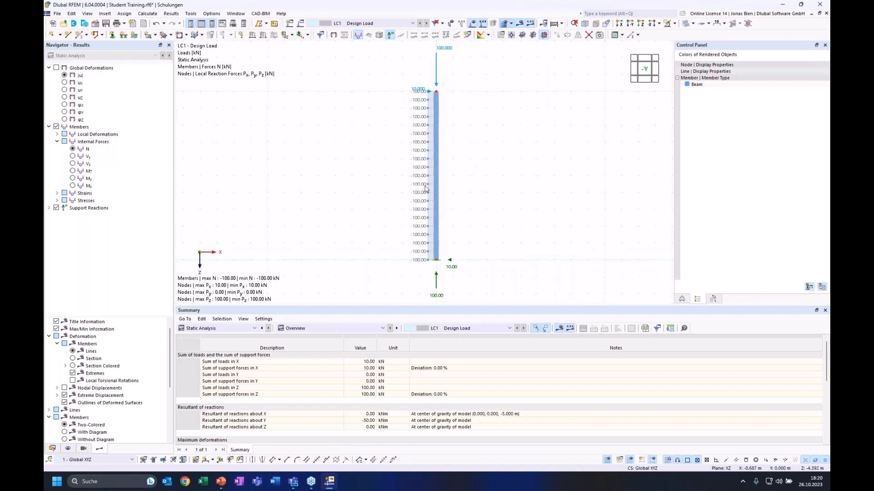
left_click(72, 164)
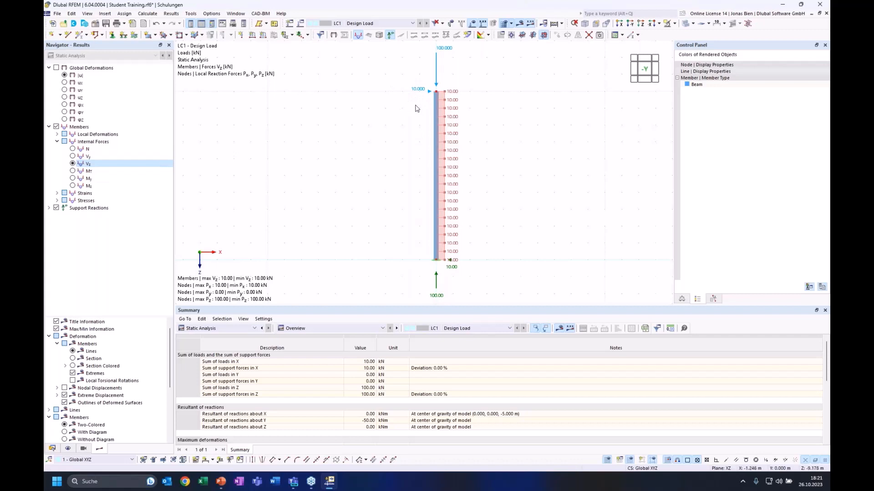
left_click(73, 178)
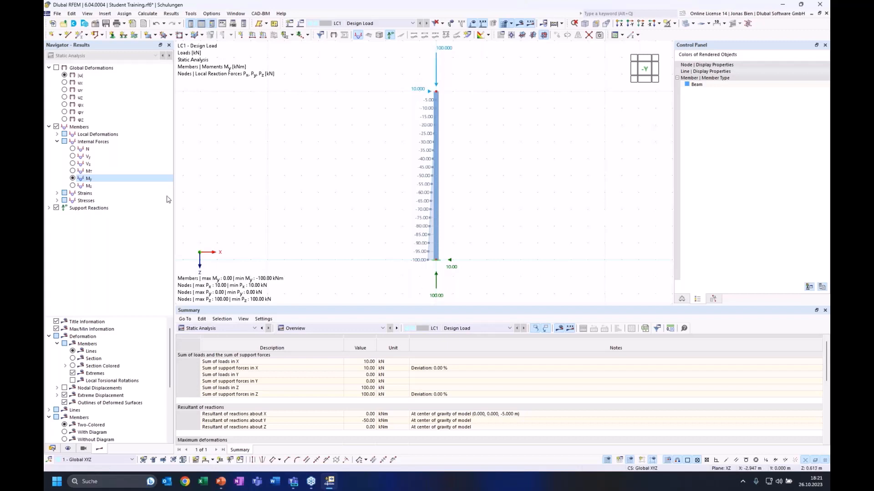
Display the My reaction moment at the column's nodal support, and return to the model data tree
double_click(68, 208)
left_click(57, 215)
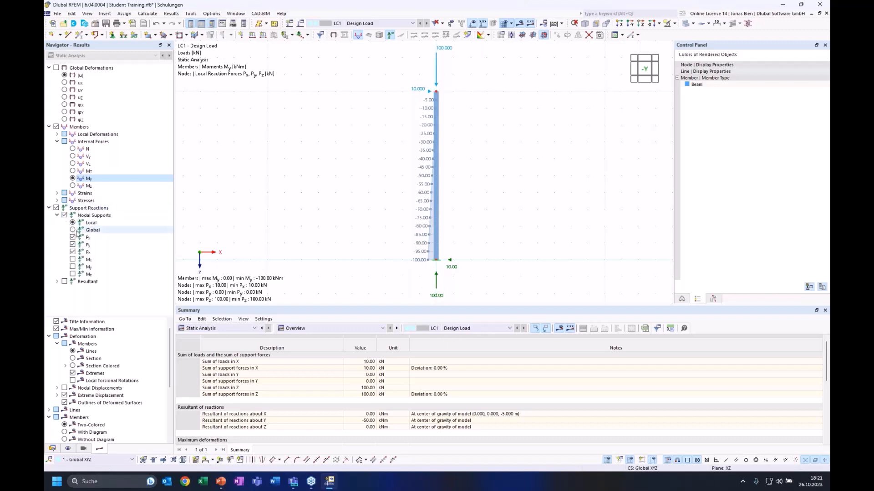
left_click(73, 267)
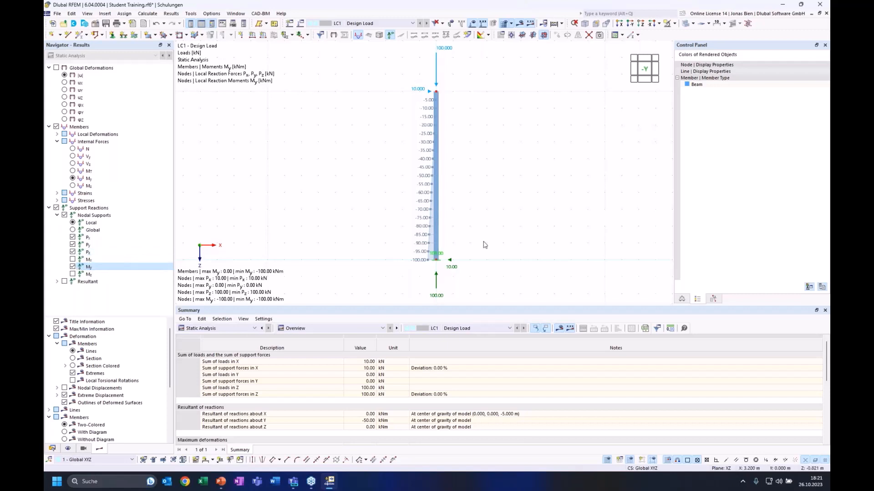
mouse_move(440, 261)
middle_mouse_down("ctrl")
mouse_move(432, 270)
mouse_move(446, 253)
mouse_move(435, 262)
middle_mouse_up("ctrl")
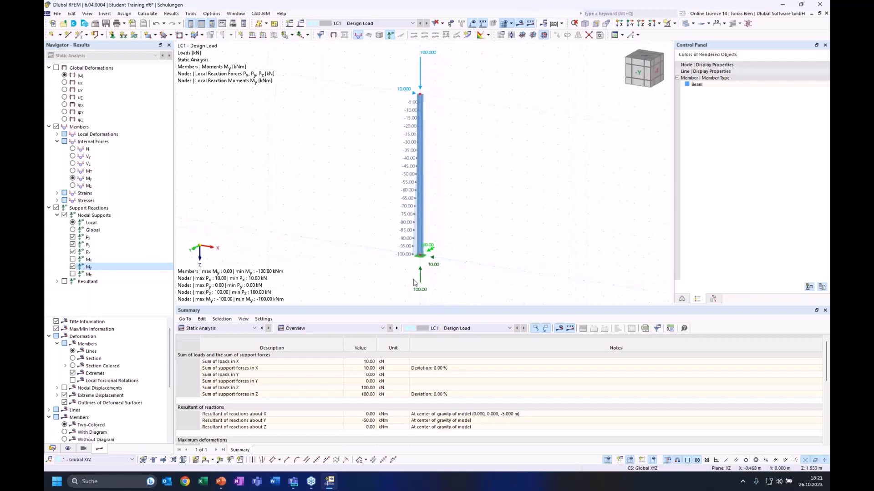
left_click(72, 266)
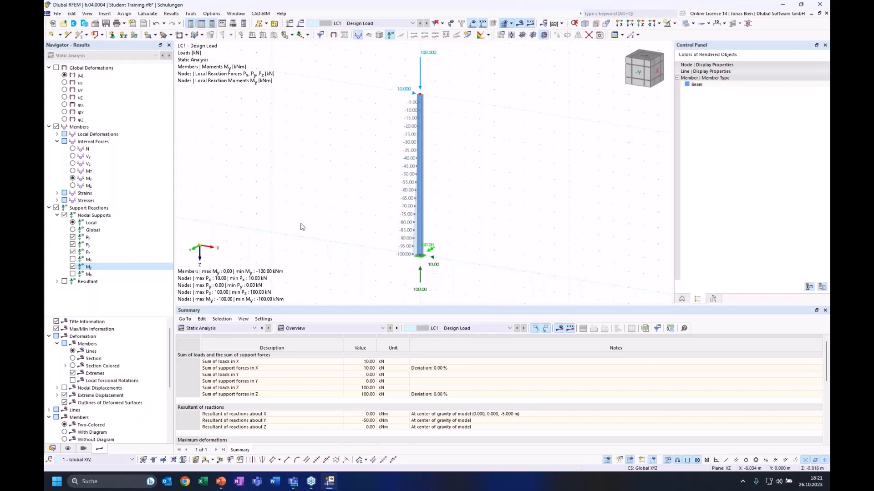
left_click(53, 448)
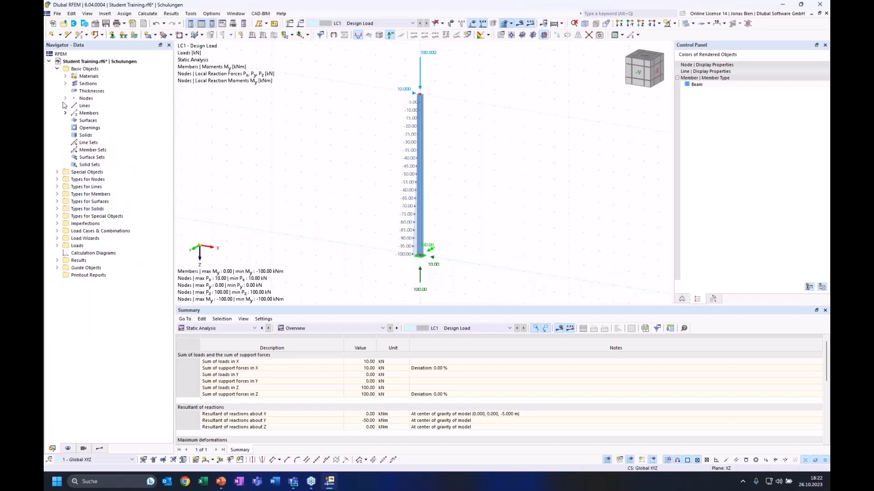
Open load case LC1 Design Load for editing from the load cases in the model data tree
left_click(58, 69)
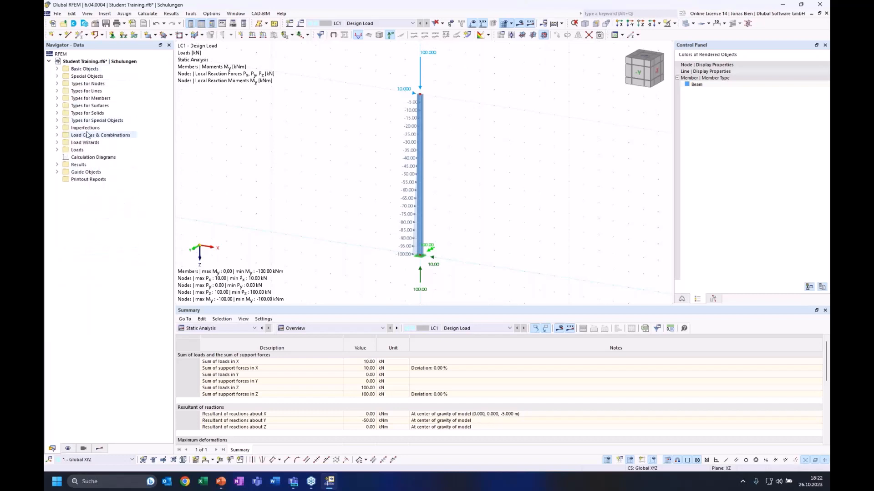
left_click(58, 135)
left_click(65, 143)
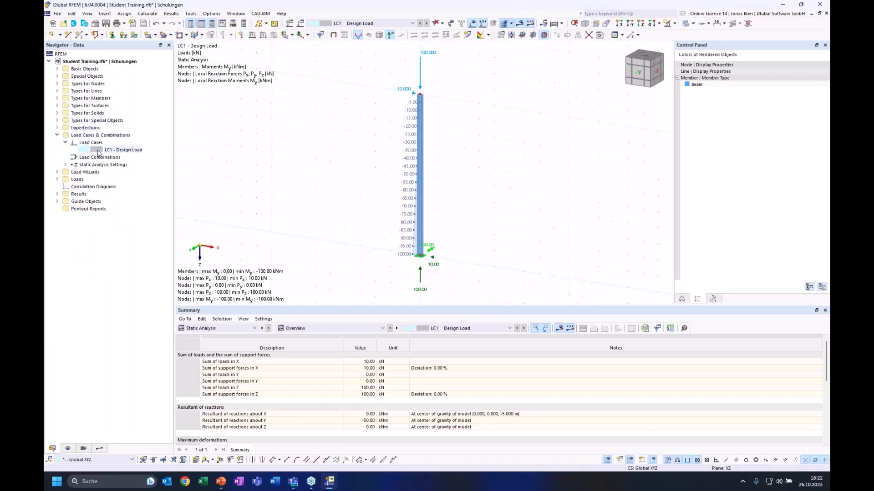
double_click(98, 149)
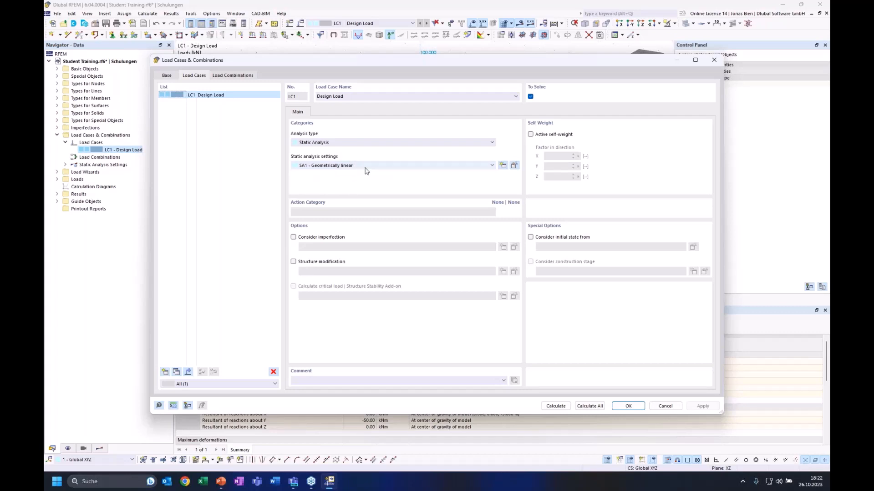
Compare the options for the geometrically linear, second-order (P-Δ) and large deformations analysis types in the SA1 settings of LC1
left_click(513, 167)
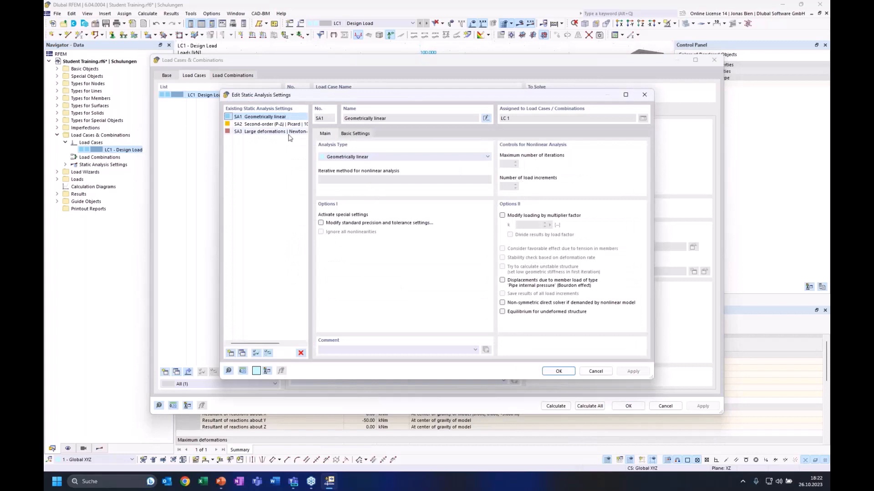
left_click(360, 157)
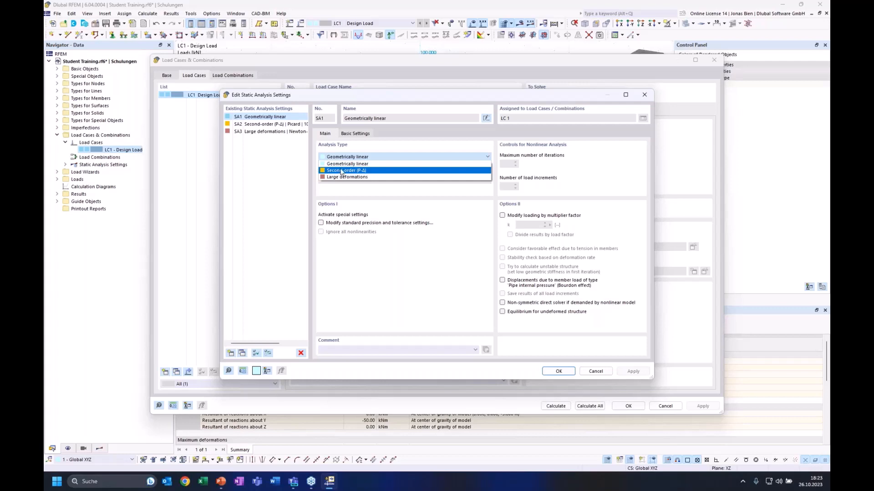
left_click(342, 162)
left_click(350, 158)
left_click(343, 171)
left_click(349, 158)
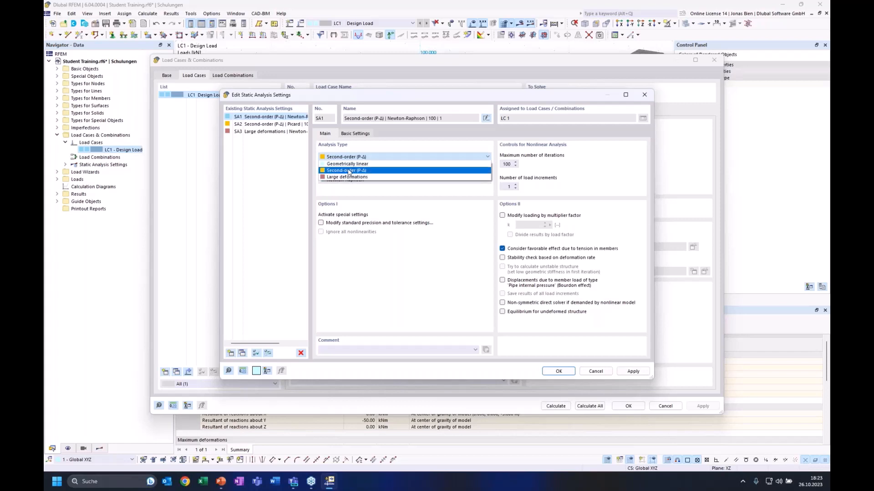
left_click(348, 171)
left_click(349, 158)
left_click(346, 177)
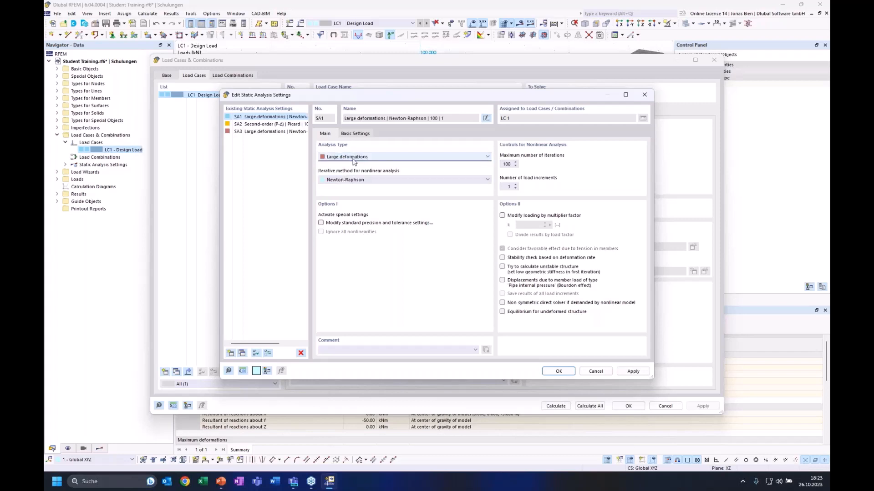
left_click(354, 160)
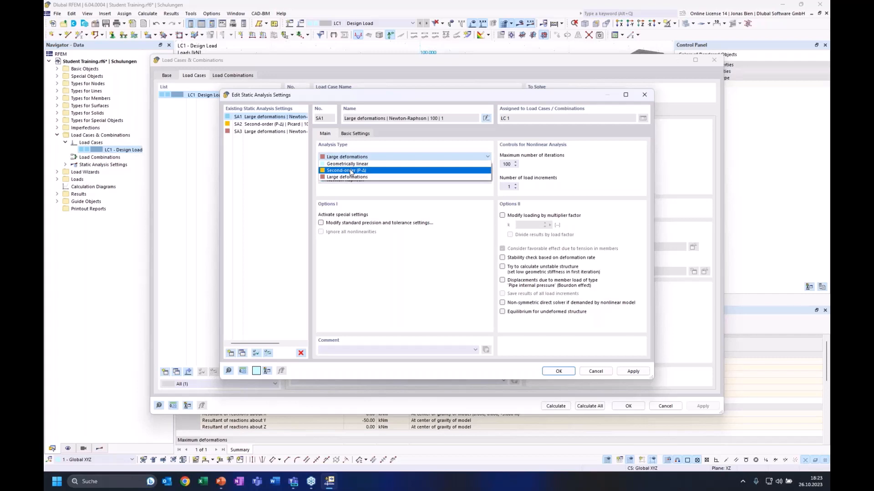
left_click(351, 171)
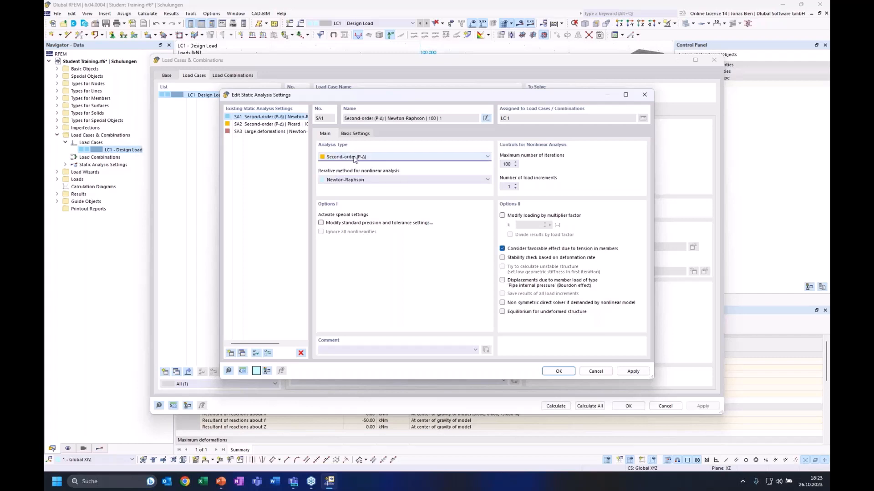
left_click(355, 157)
left_click(348, 178)
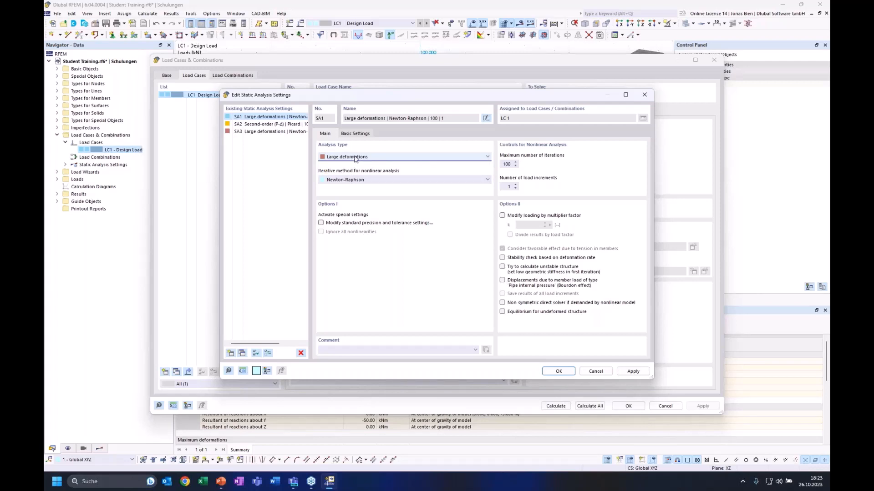
Examine SA1's iterative methods for nonlinear analysis, discard the edits, and review the static analysis settings available for LC1
left_click(378, 181)
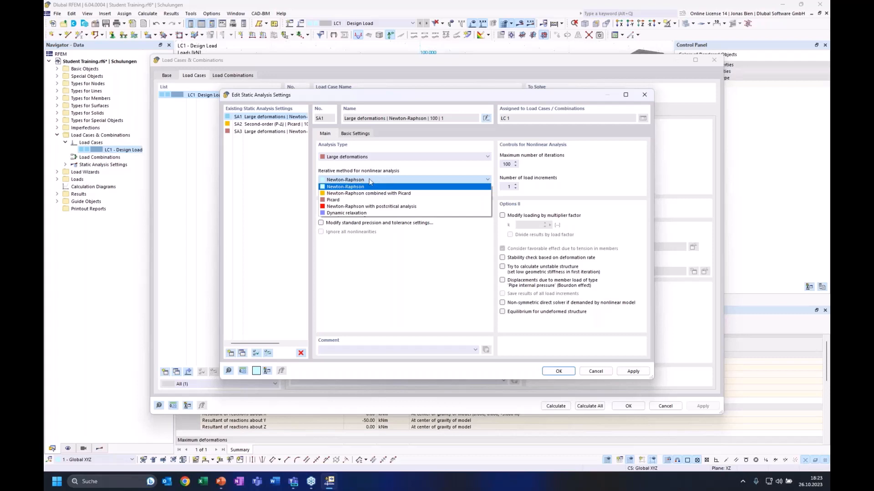
left_click(372, 181)
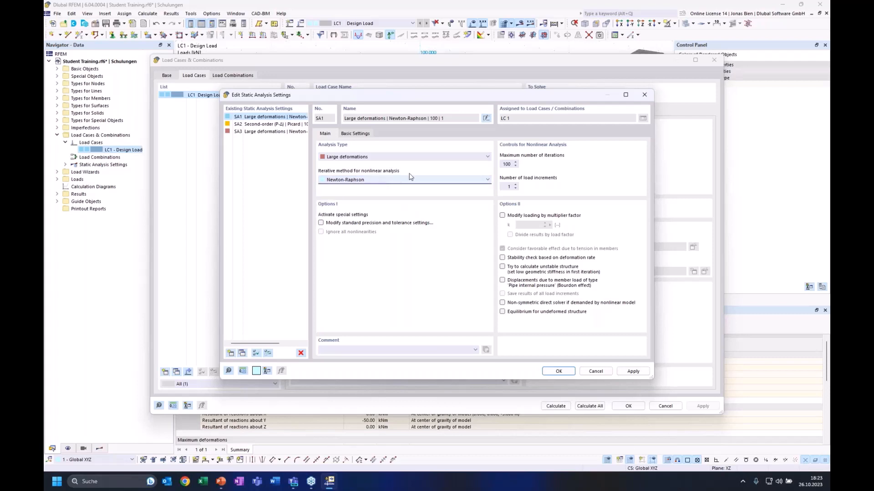
left_click(359, 157)
left_click(354, 171)
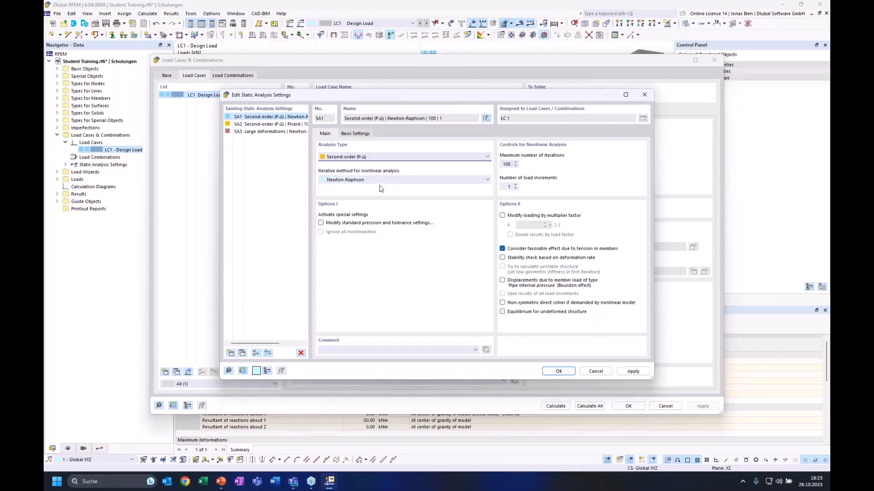
left_click(366, 158)
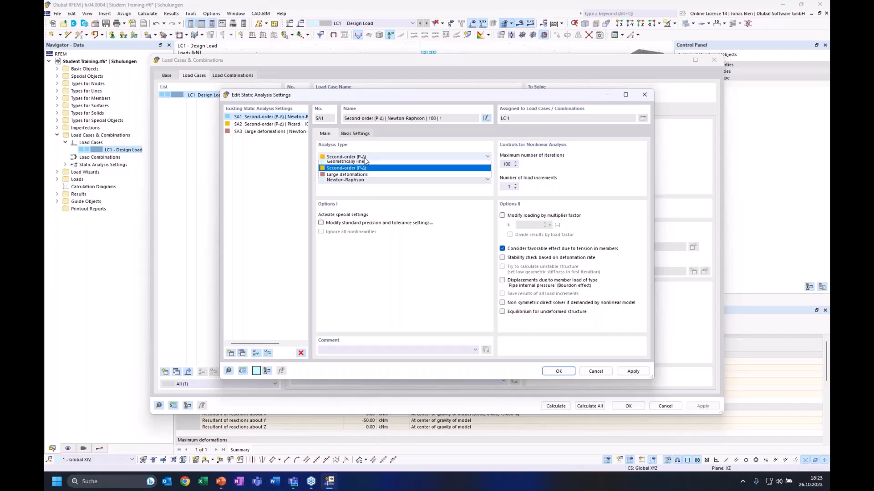
left_click(360, 162)
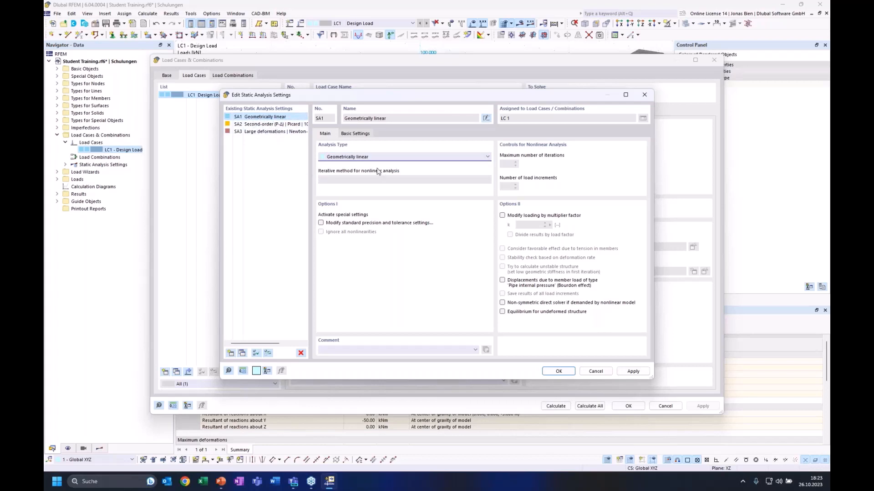
left_click(601, 373)
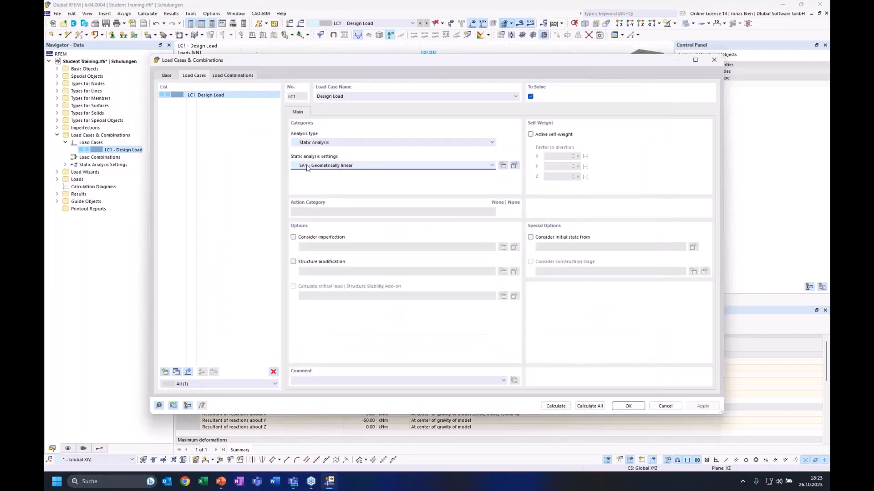
left_click(341, 167)
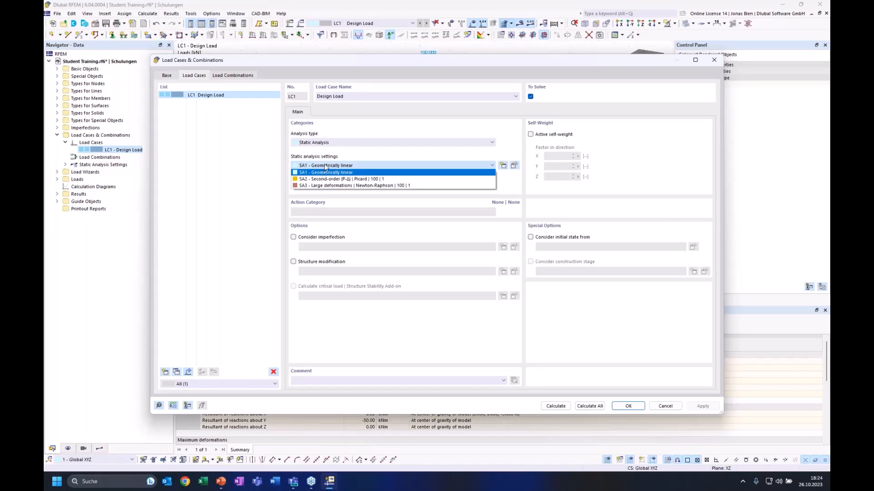
left_click(325, 166)
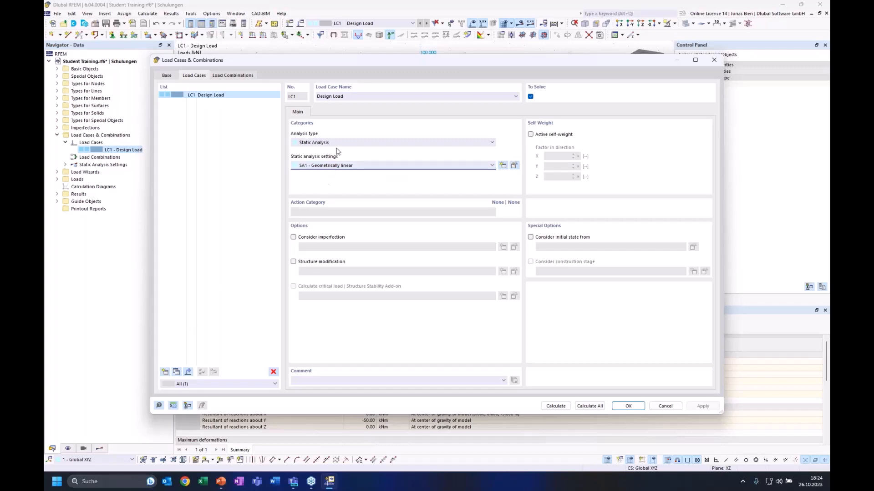
Copy load case LC1 as LC2 and compare the settings of both
left_click(177, 372)
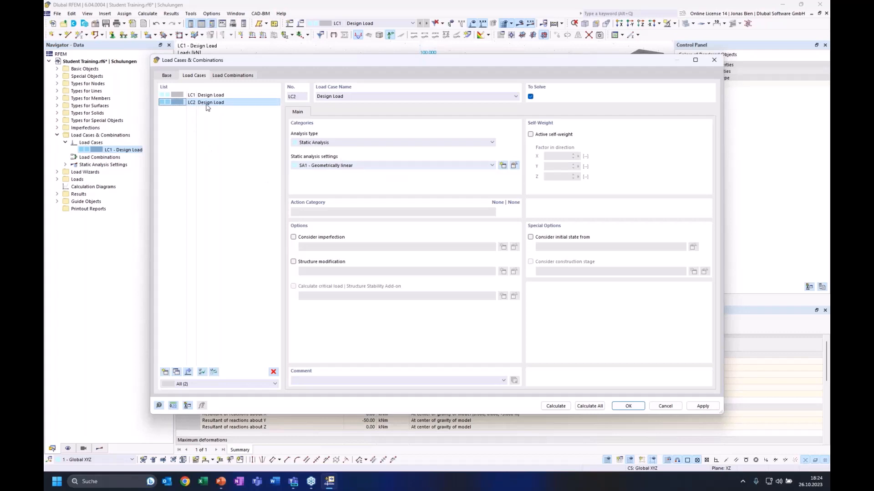
left_click(217, 96)
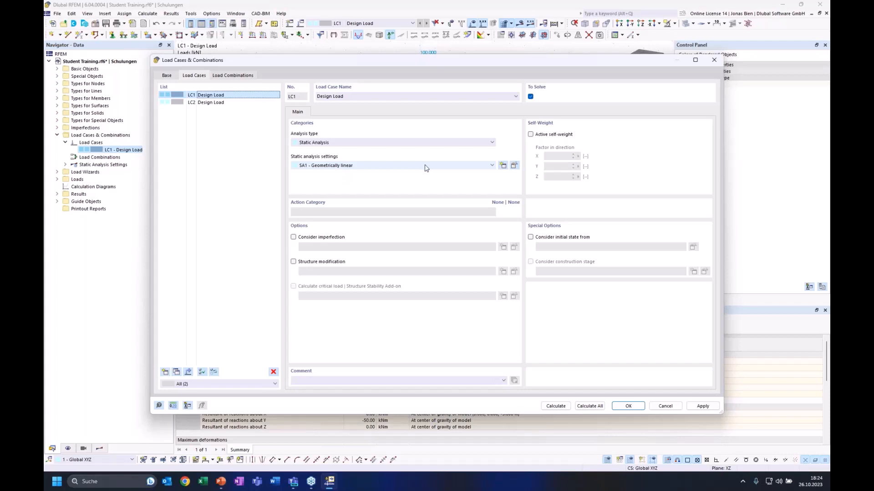
left_click(222, 103)
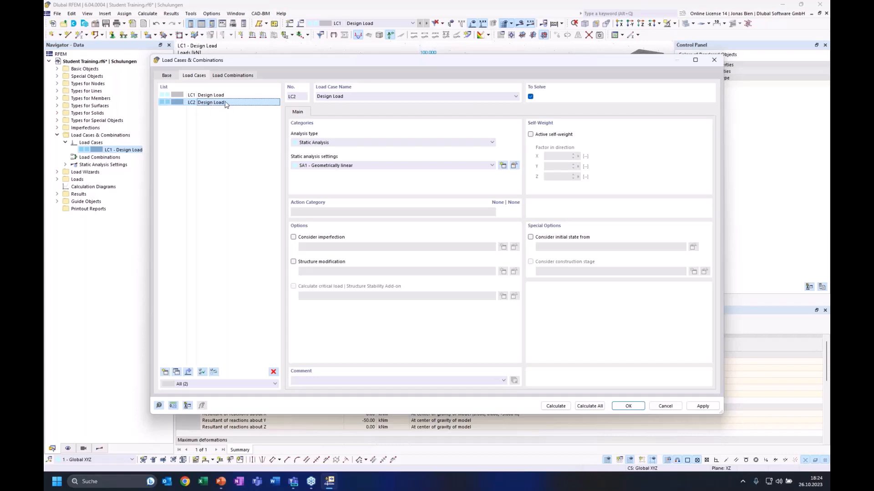
Assign the static analysis settings SA2 - Second-order (P-Δ) | Picard | 100 | 1 to LC2 and accept the load case changes
left_click(328, 166)
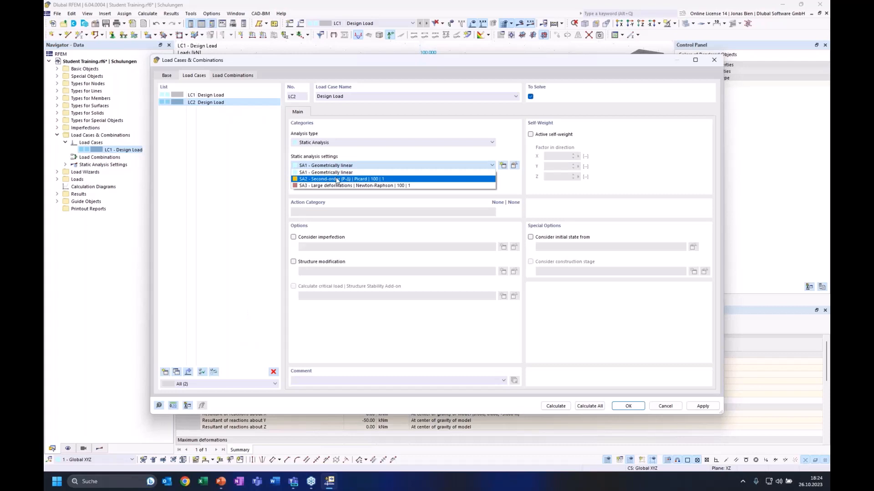
left_click(337, 181)
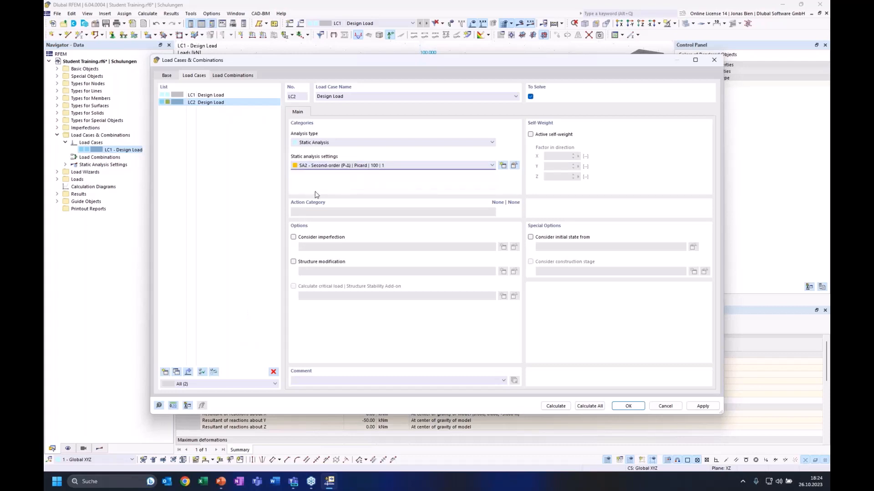
double_click(221, 103)
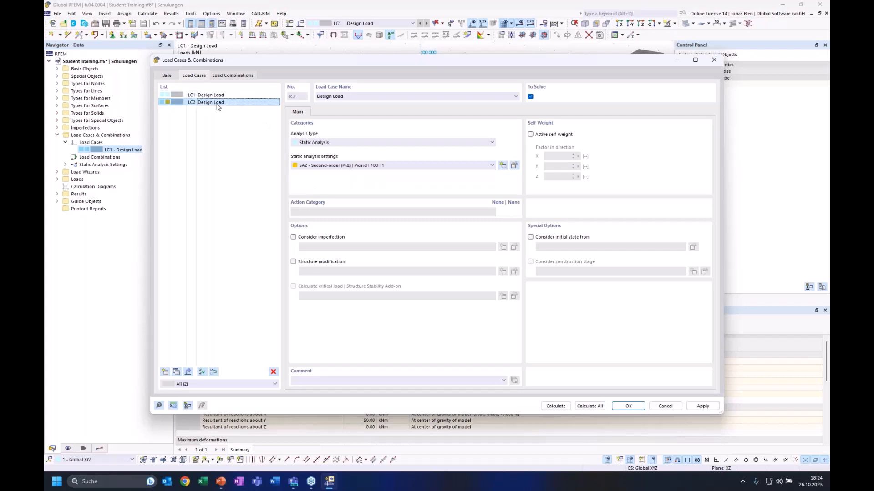
left_click(628, 407)
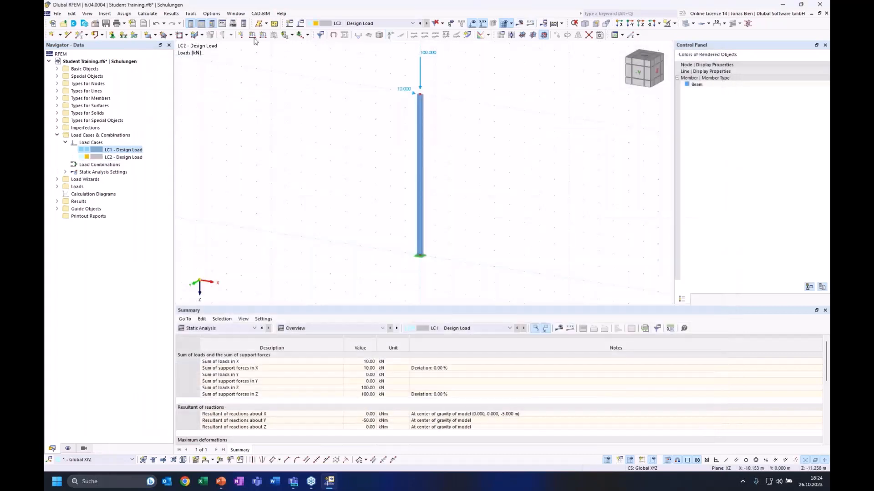
Switch the model display between LC1 and LC2 to compare their loads and available results
left_click(374, 24)
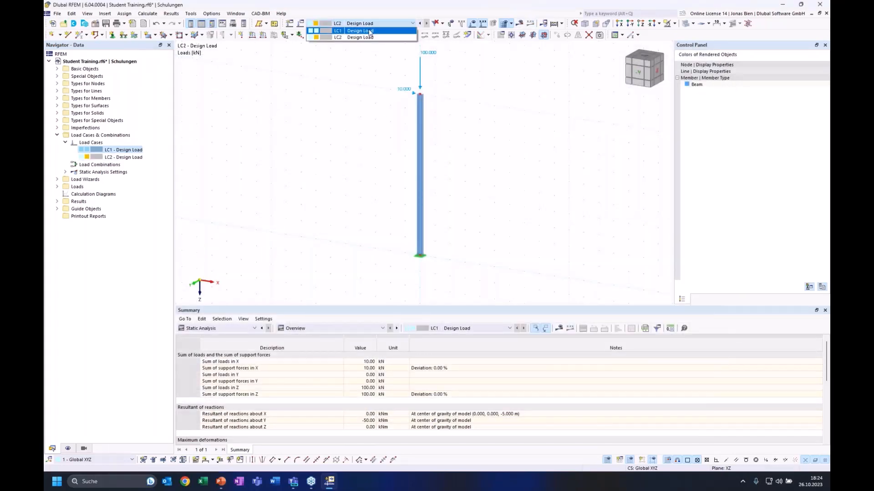
left_click(371, 30)
left_click(371, 24)
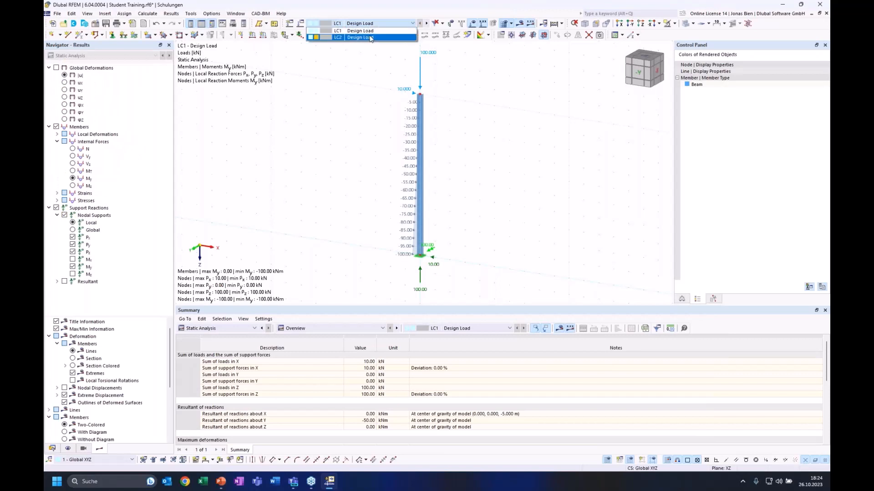
left_click(370, 37)
left_click(360, 23)
left_click(356, 30)
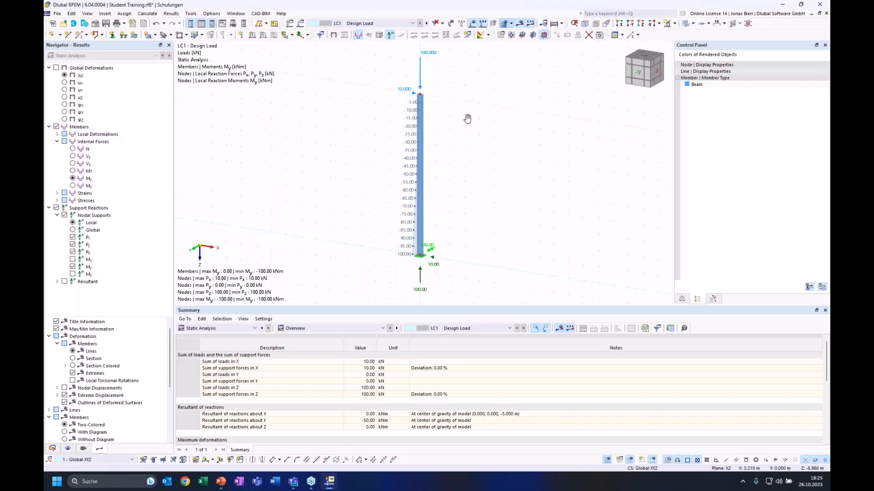
Calculate LC2 and display its My moment diagram and support reactions in the -Y view
left_click(372, 24)
left_click(361, 32)
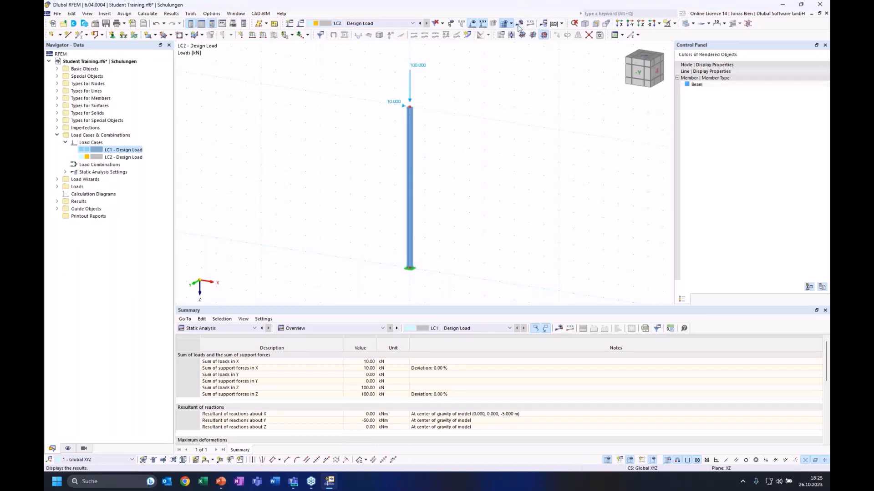
left_click(523, 36)
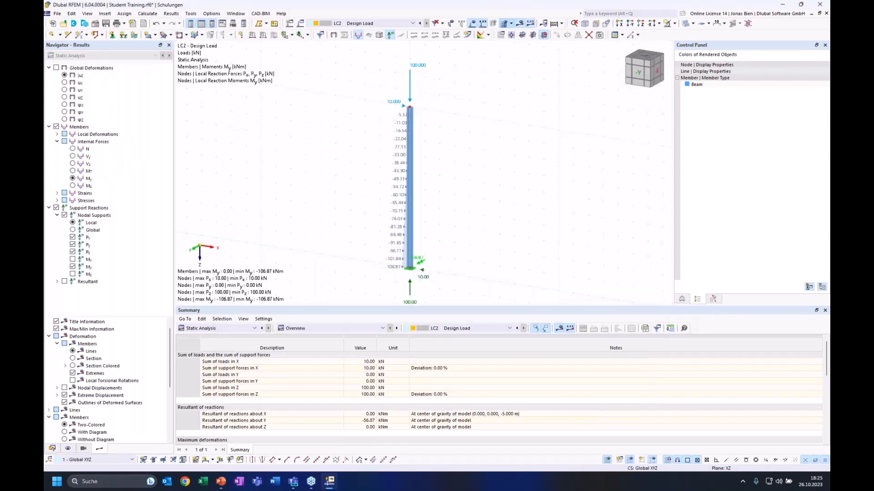
left_click(639, 72)
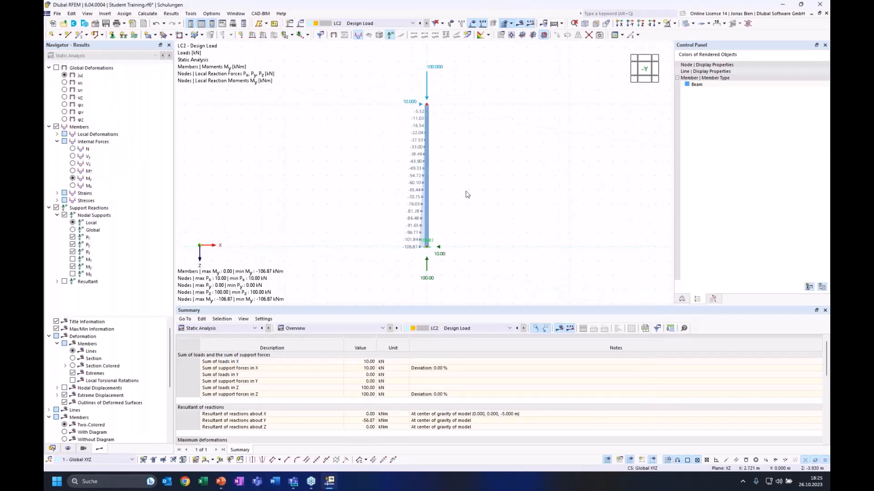
scroll(454, 160, "up", 1)
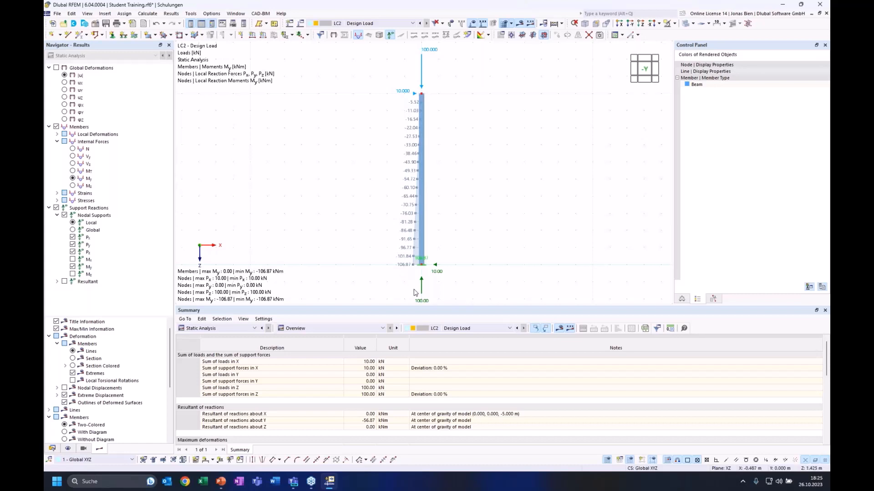
Compare the column's My moments and support reactions between LC1 and LC2
left_click(413, 23)
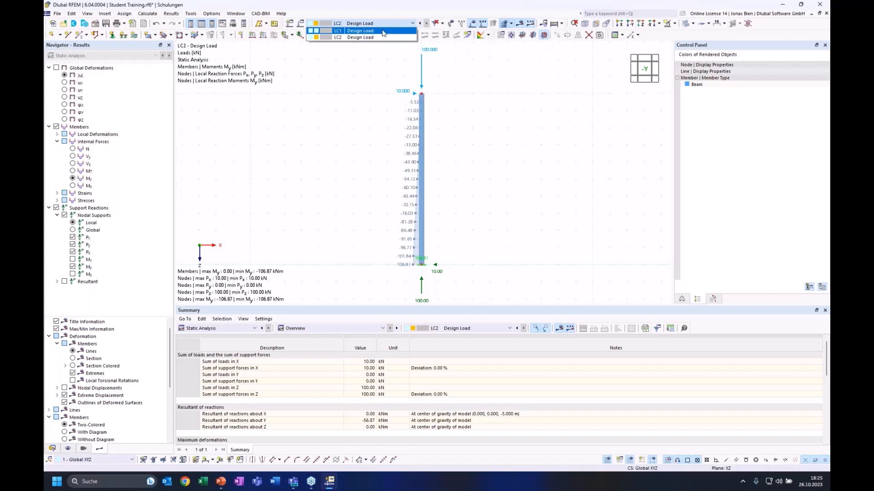
left_click(383, 31)
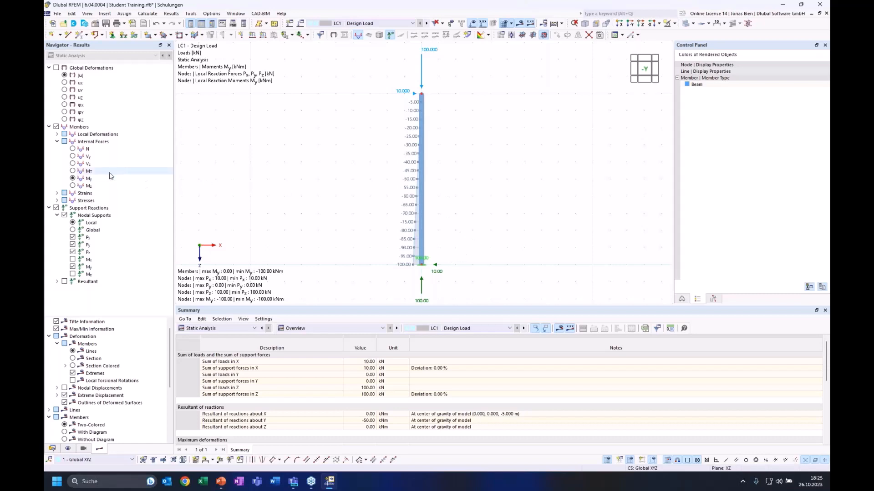
left_click(426, 23)
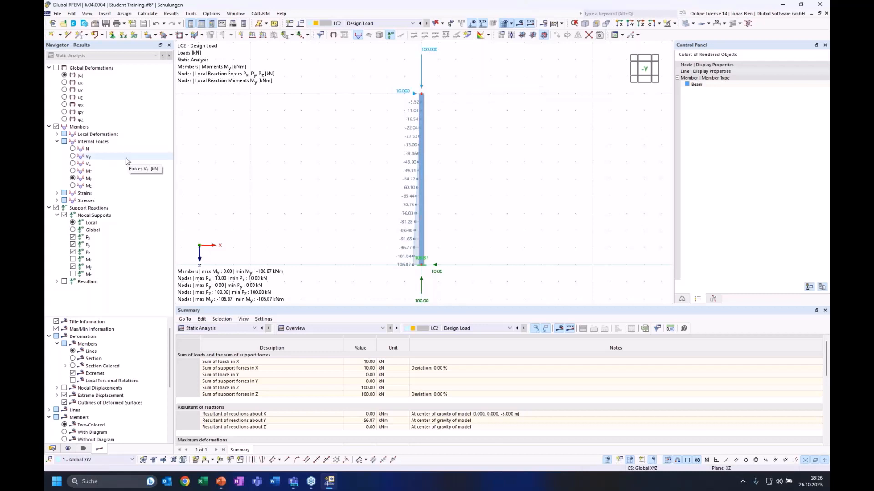
Inspect LC2's total and horizontal ux displacements, its axial forces N and its shear forces Vz on the column
left_click(64, 75)
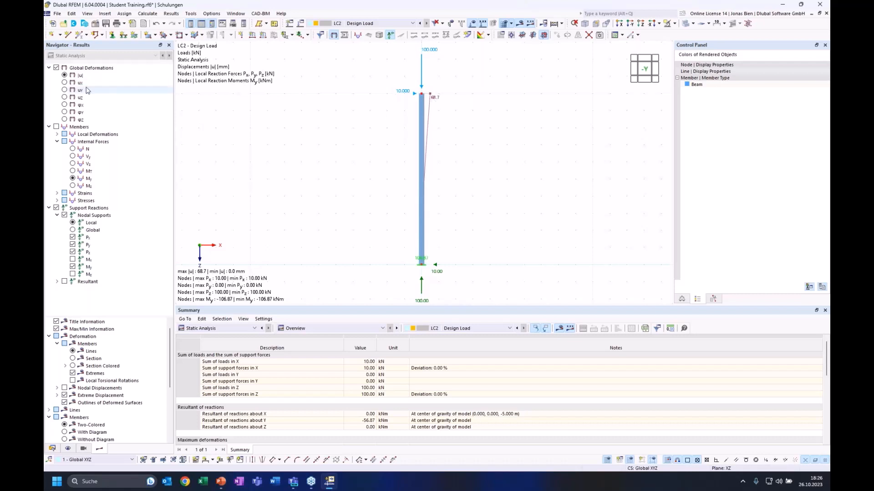
left_click(64, 84)
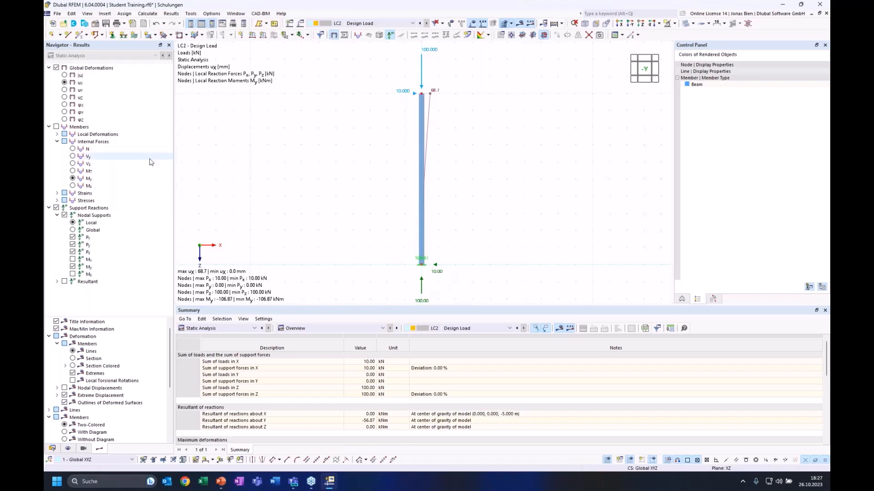
left_click(73, 149)
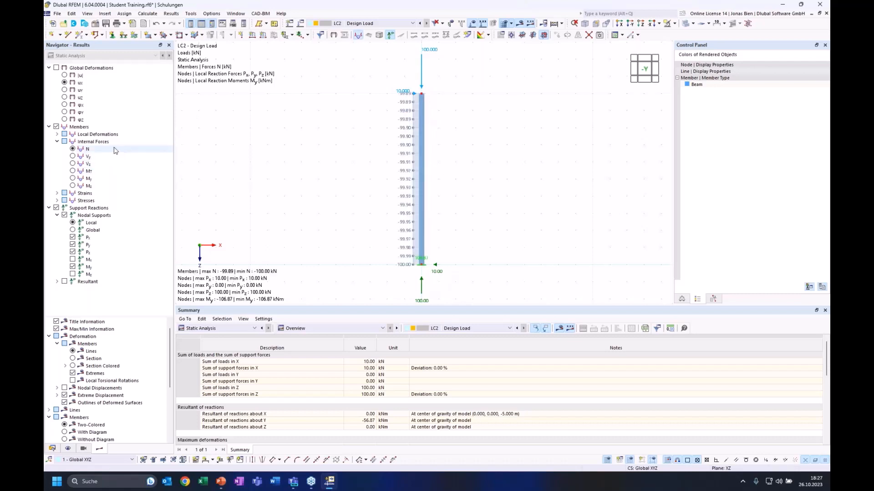
left_click(73, 163)
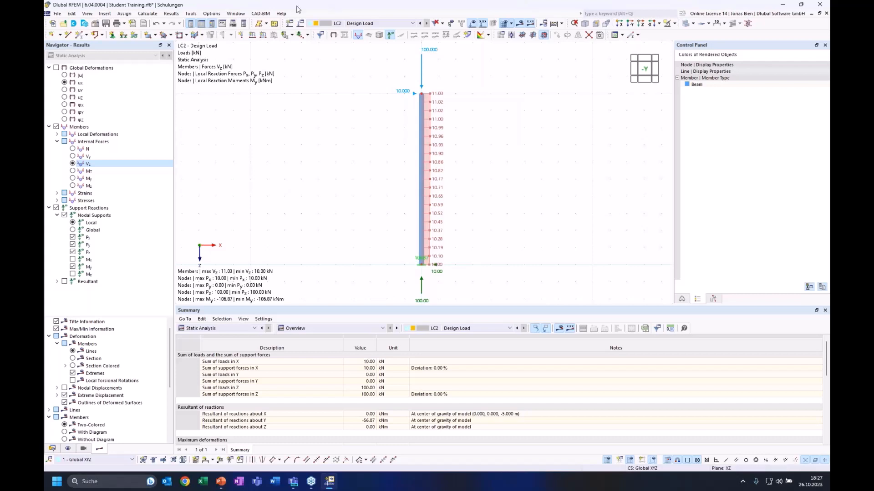
Open a second window of the model, tile both windows vertically and fit the full column with its loads in each
left_click(241, 15)
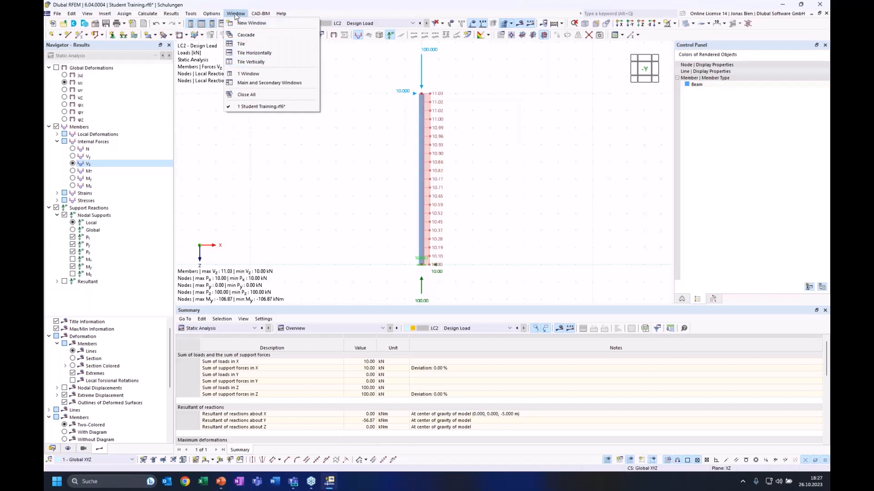
left_click(251, 24)
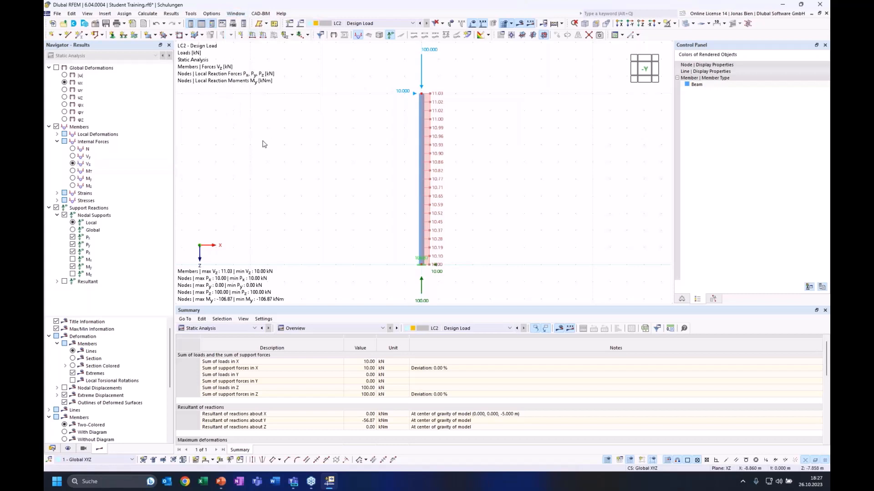
left_click(235, 13)
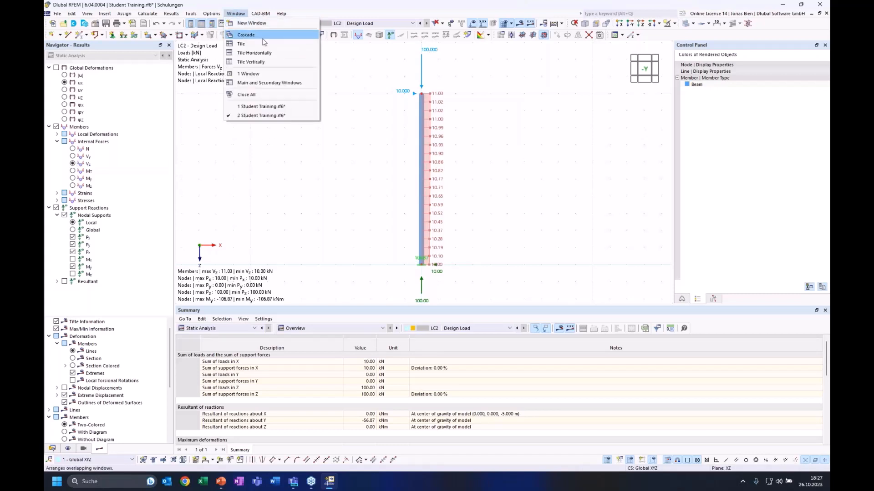
left_click(253, 64)
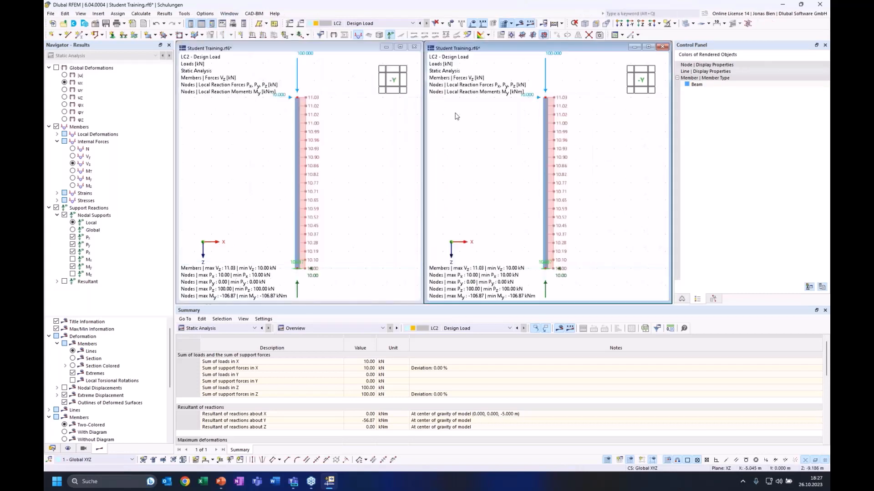
left_click(334, 139)
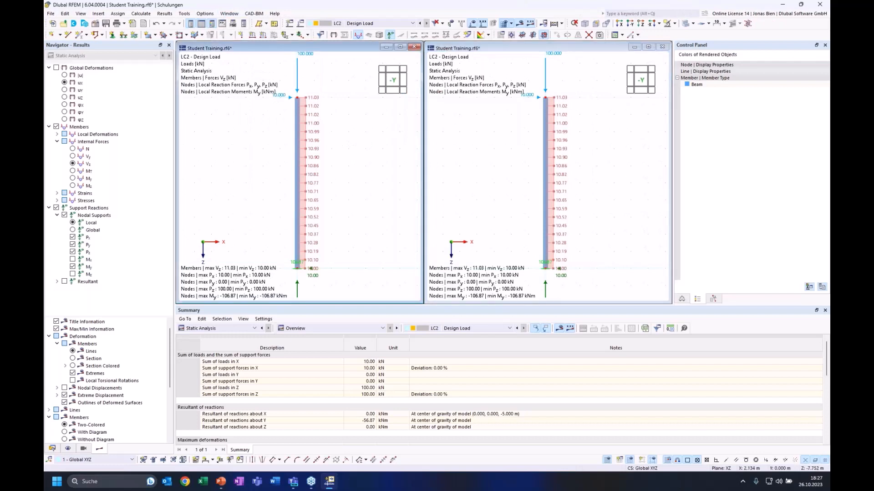
middle_click(333, 137)
middle_click(334, 136)
left_click(580, 147)
middle_click(587, 146)
middle_click(587, 146)
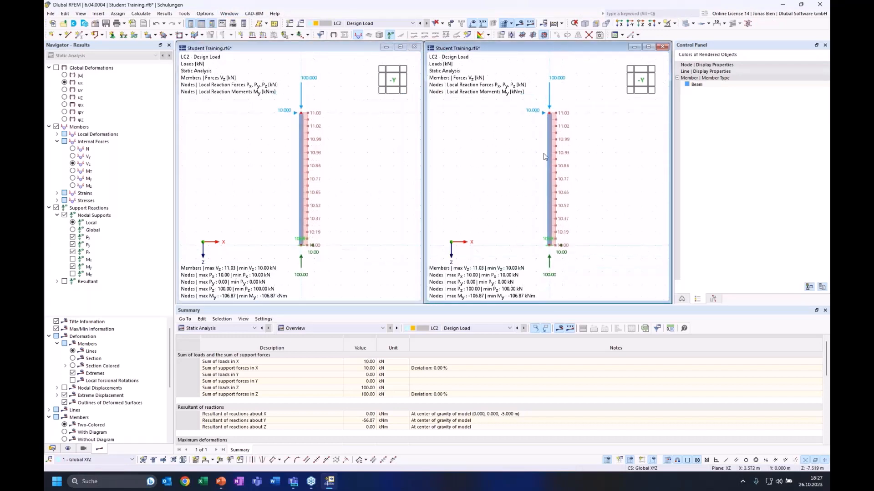
Display the My moments side by side, with LC1 in the first model window and LC2 in the second
left_click(348, 197)
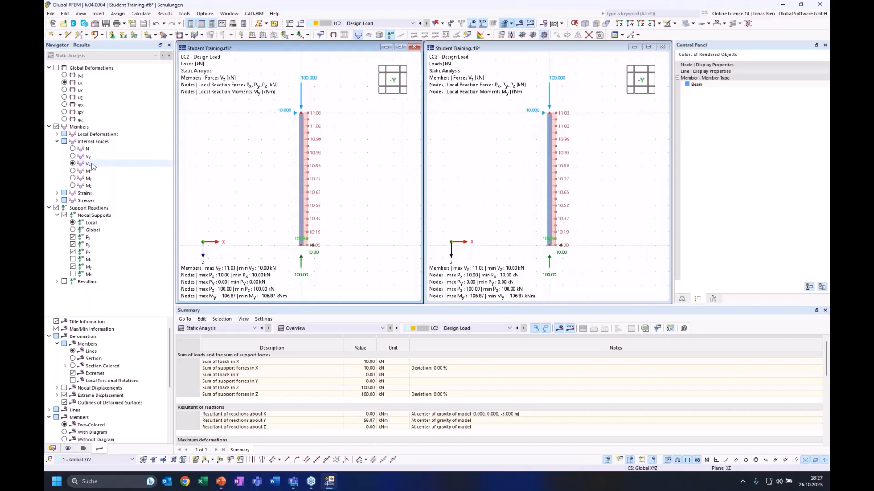
left_click(73, 178)
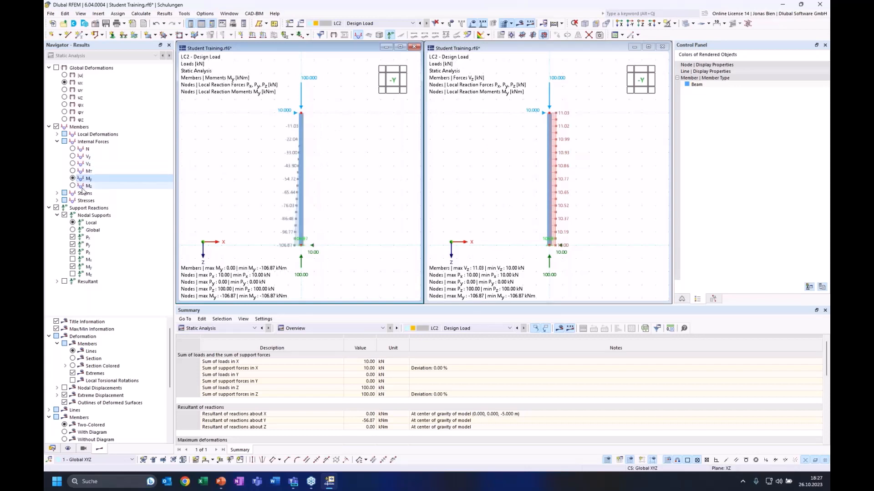
left_click(364, 24)
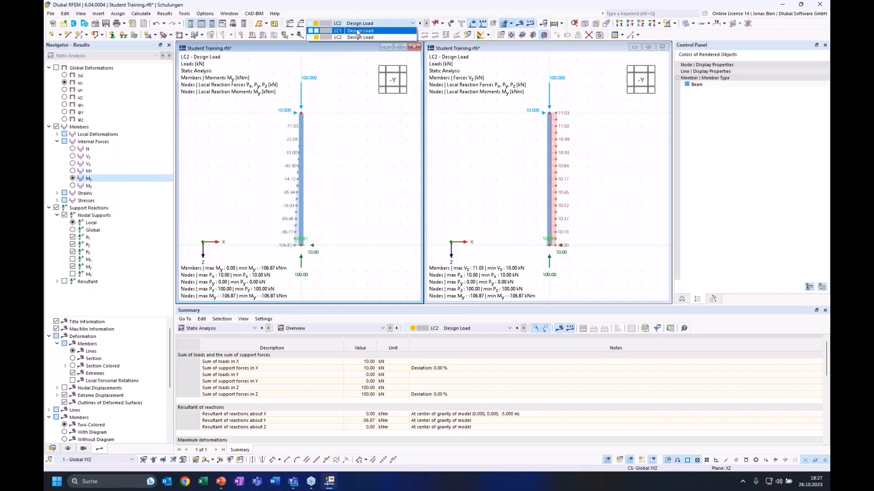
left_click(360, 29)
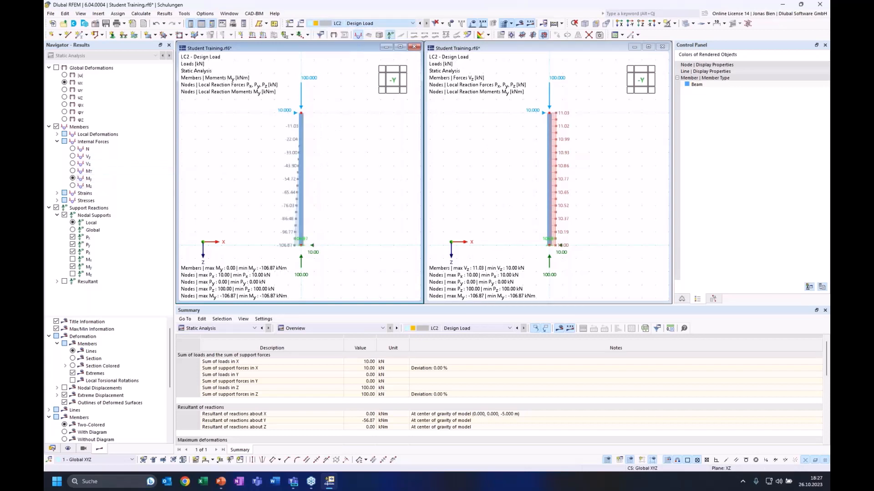
left_click(485, 195)
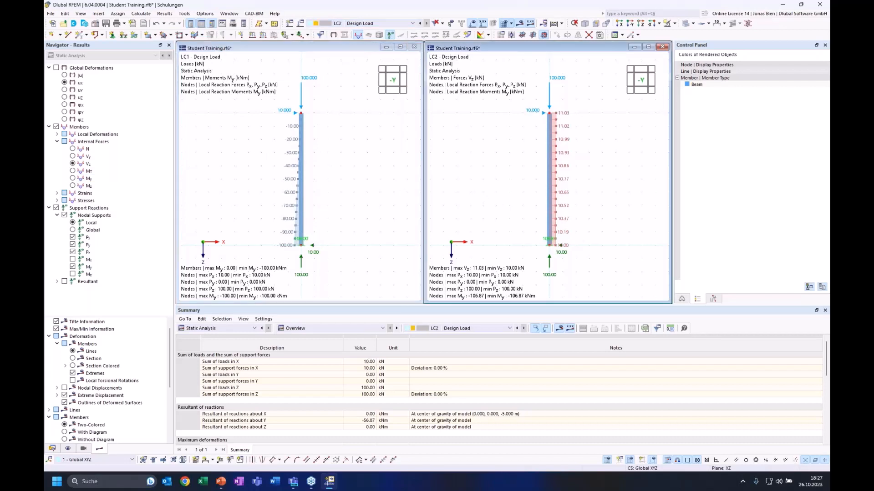
left_click(363, 22)
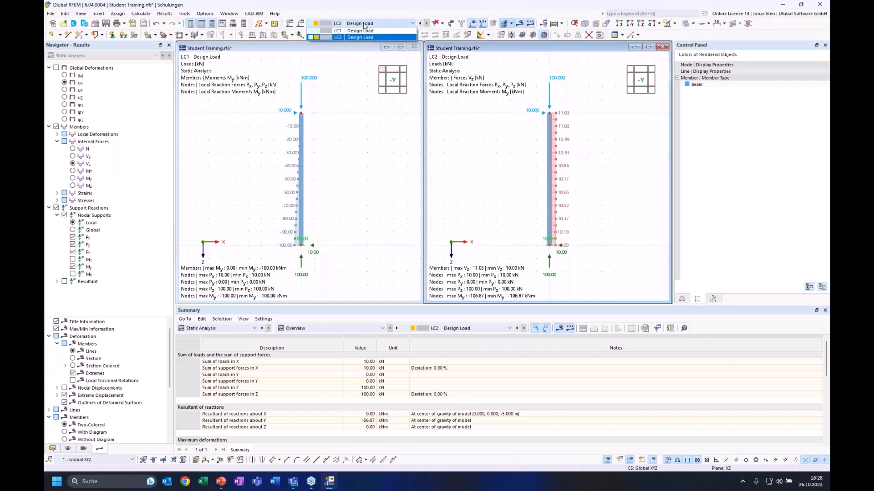
left_click(361, 38)
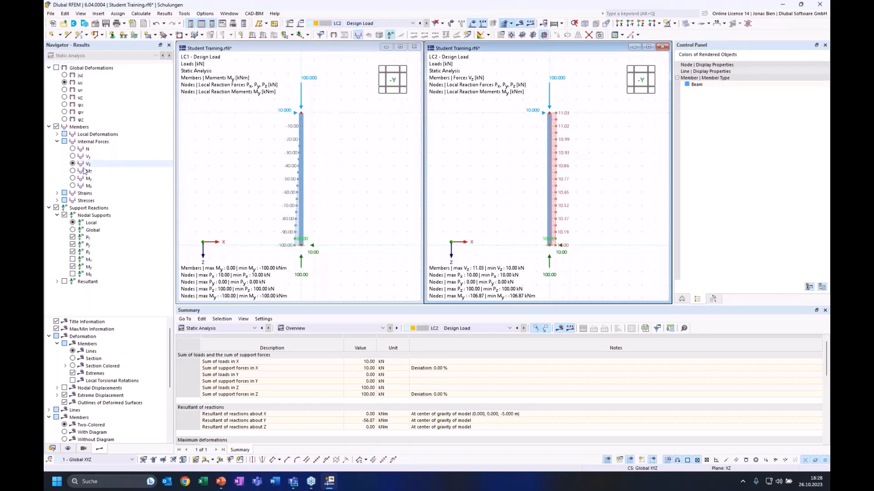
left_click(132, 180)
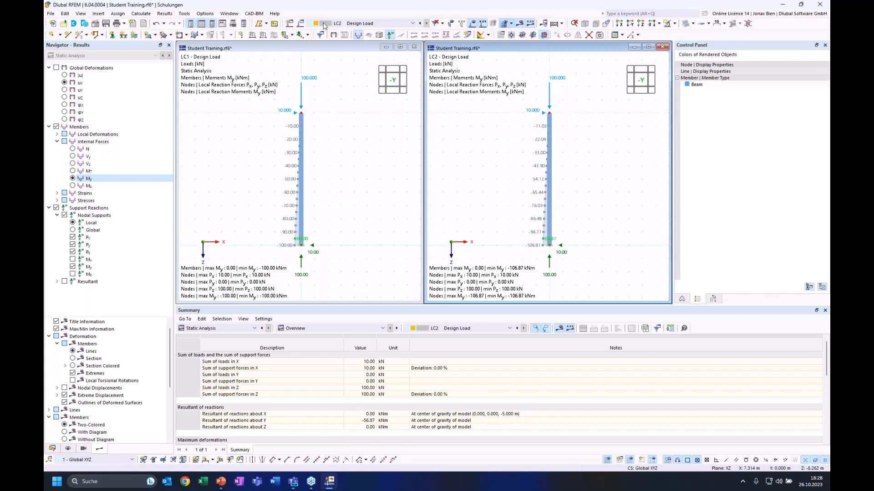
Close the model window showing LC1 and maximize the remaining LC2 window
left_click(229, 13)
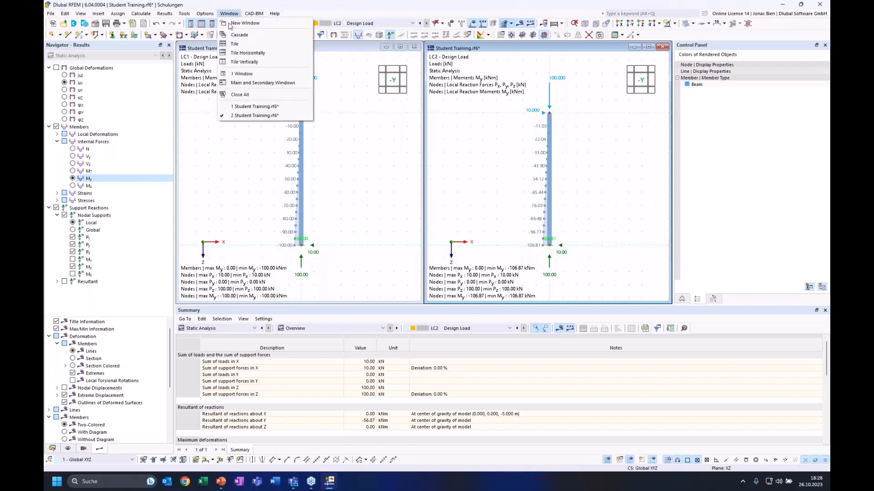
left_click(256, 107)
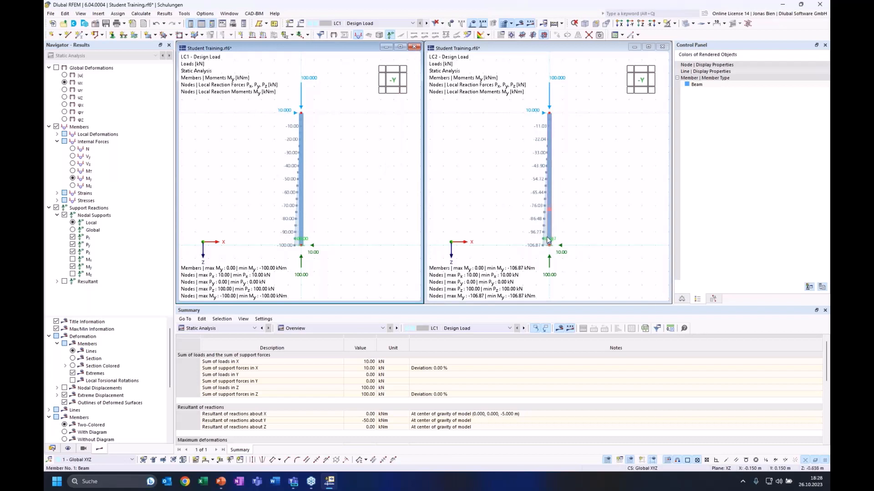
left_click(414, 48)
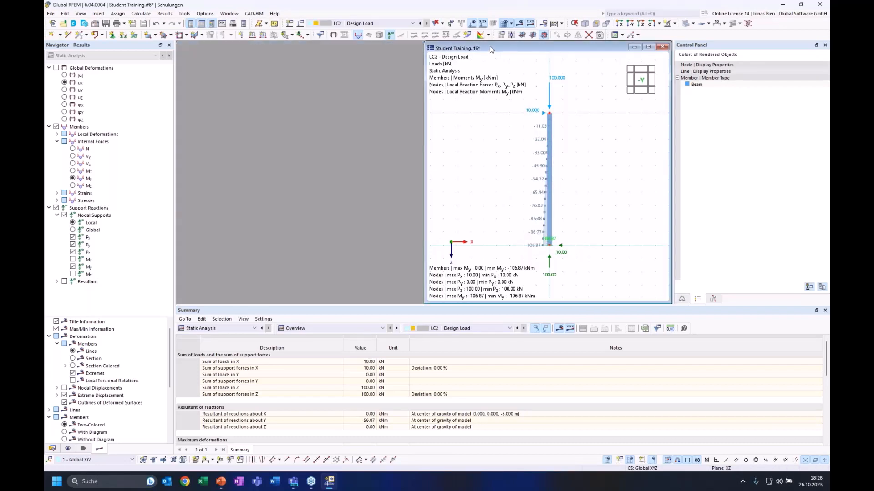
double_click(492, 48)
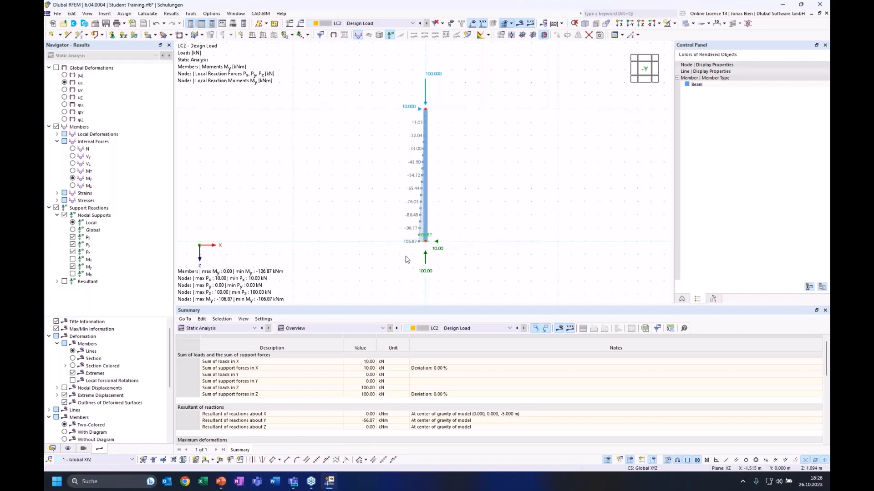
Set the vertical force FZ of LC2's nodal load at the column top to 250 kN and recalculate the LC2 results
scroll(435, 237, "up", 1)
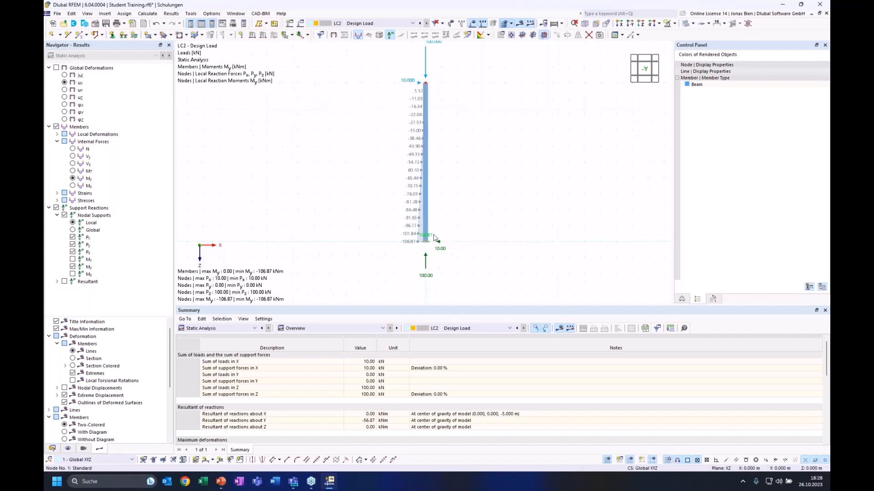
middle_click_drag(481, 162, 480, 166)
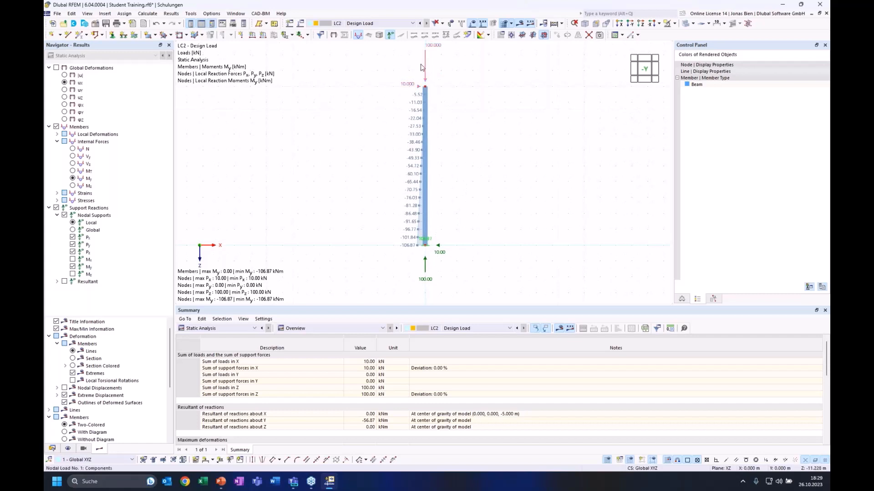
middle_click_drag(440, 92, 440, 94)
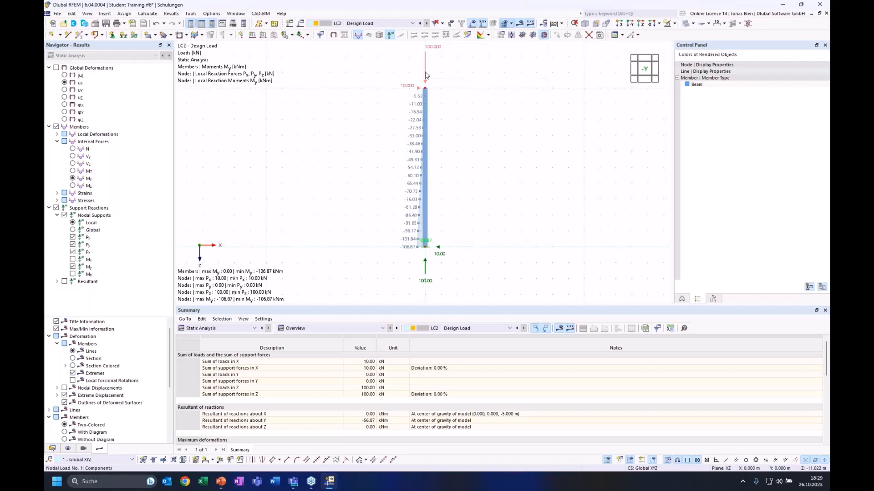
double_click(425, 75)
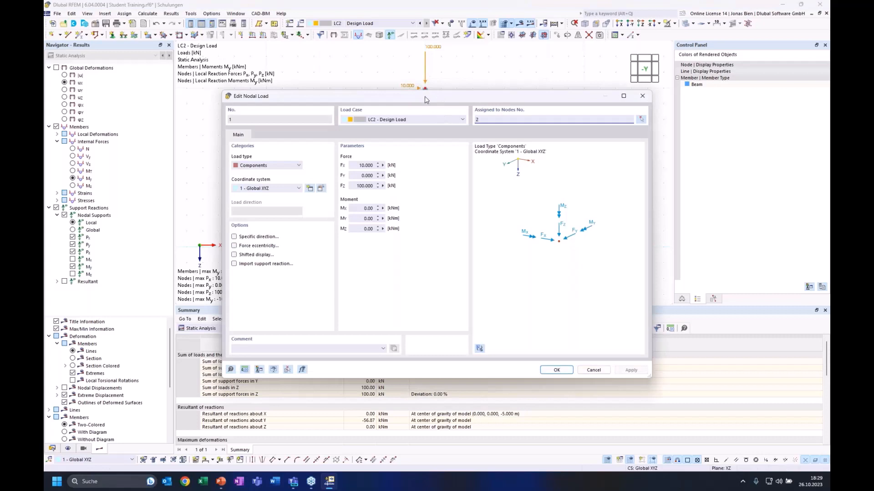
left_click_drag(409, 96, 469, 294)
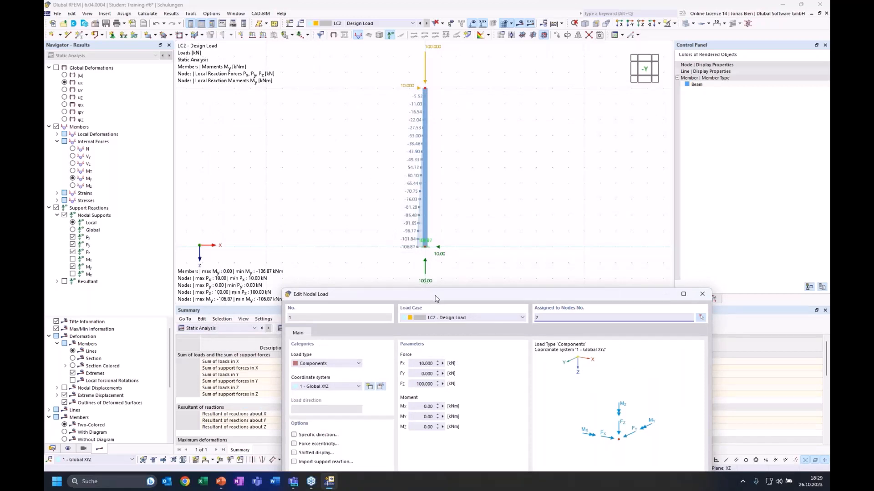
left_click_drag(436, 298, 436, 155)
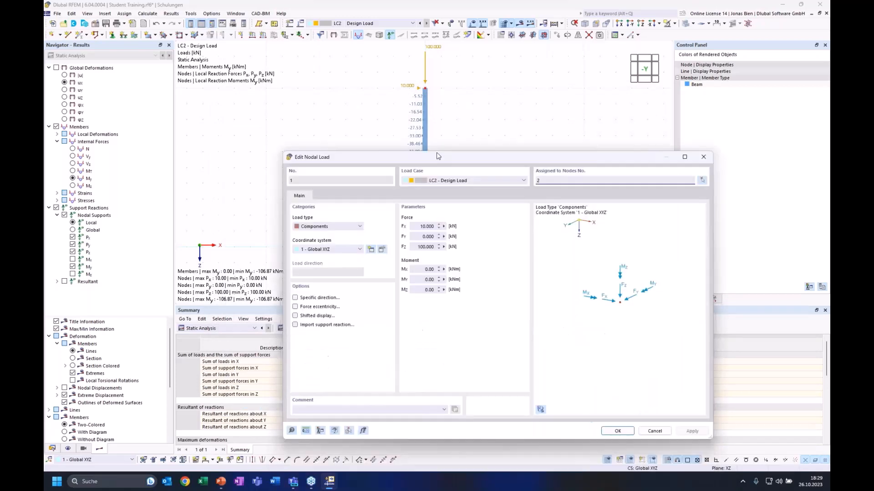
left_click(417, 241)
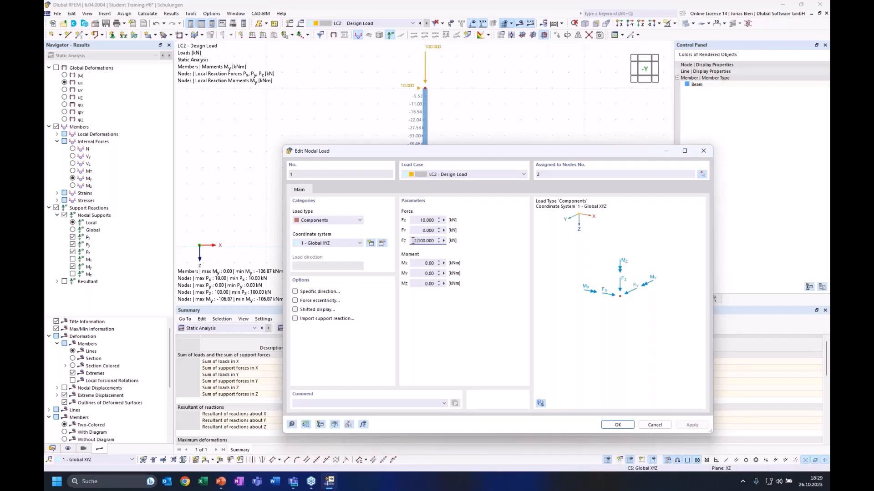
type("*")
left_click_drag(418, 241, 426, 241)
left_click(618, 425)
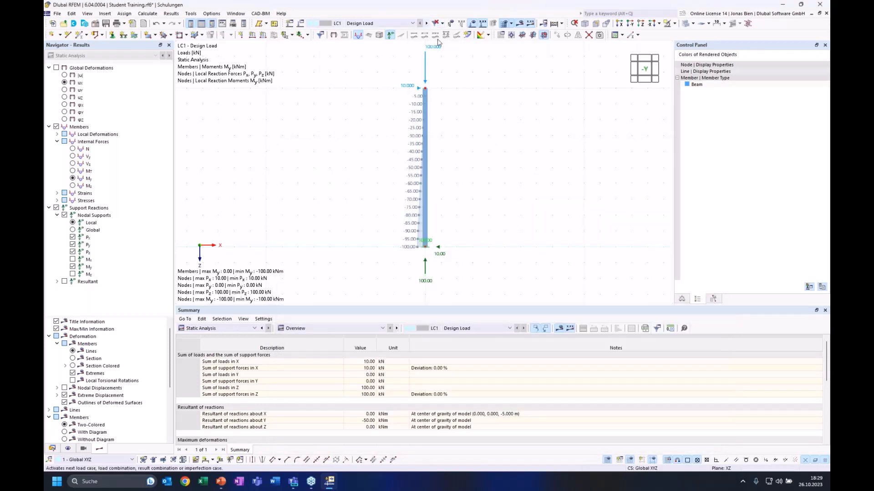
left_click(427, 23)
left_click(519, 23)
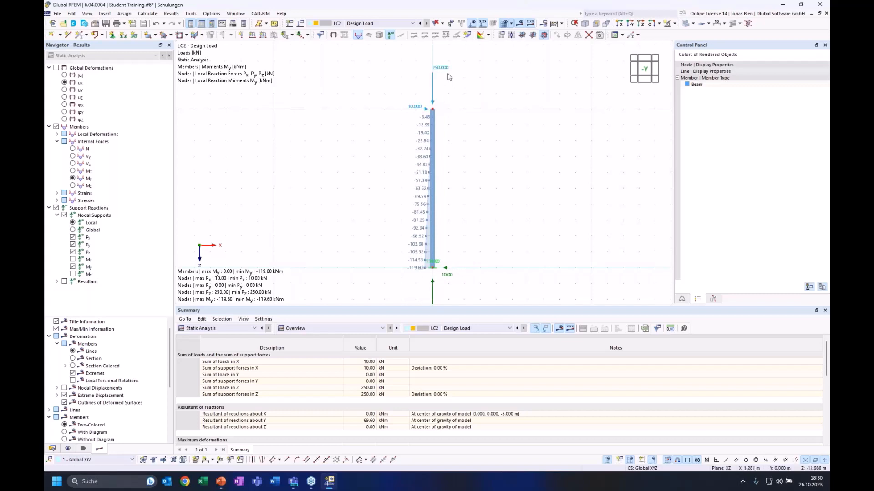
Set the vertical force FZ of LC2's top nodal load to 500 kN and display LC2 again
mouse_move(445, 72)
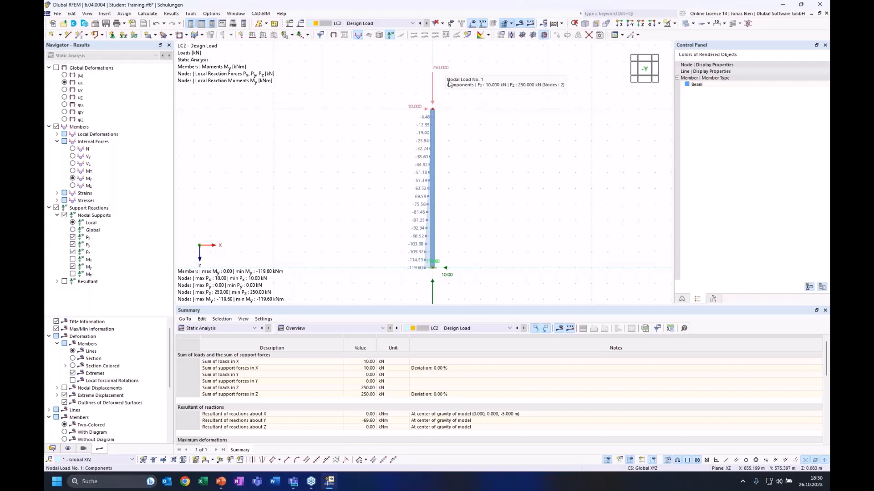
double_click(440, 70)
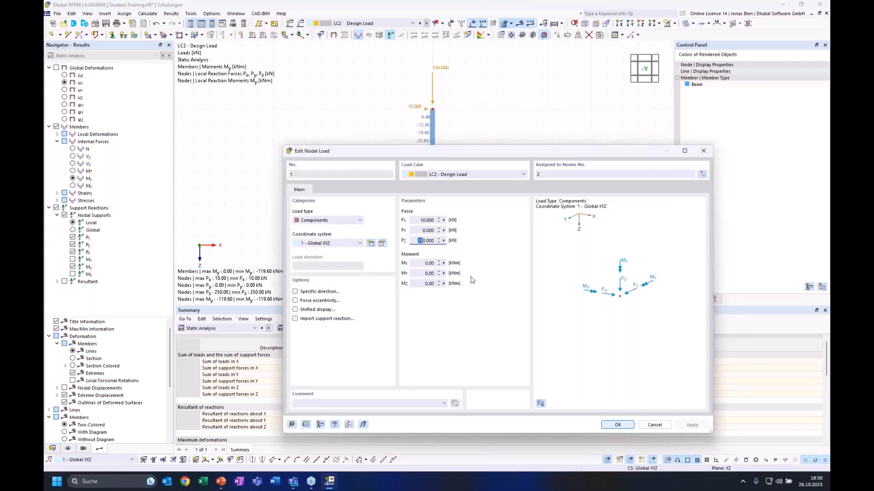
left_click(615, 425)
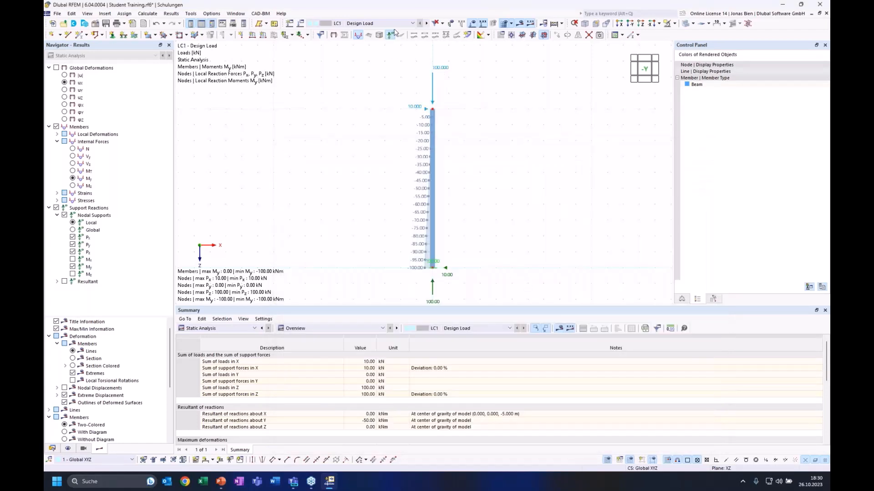
left_click(368, 23)
left_click(371, 38)
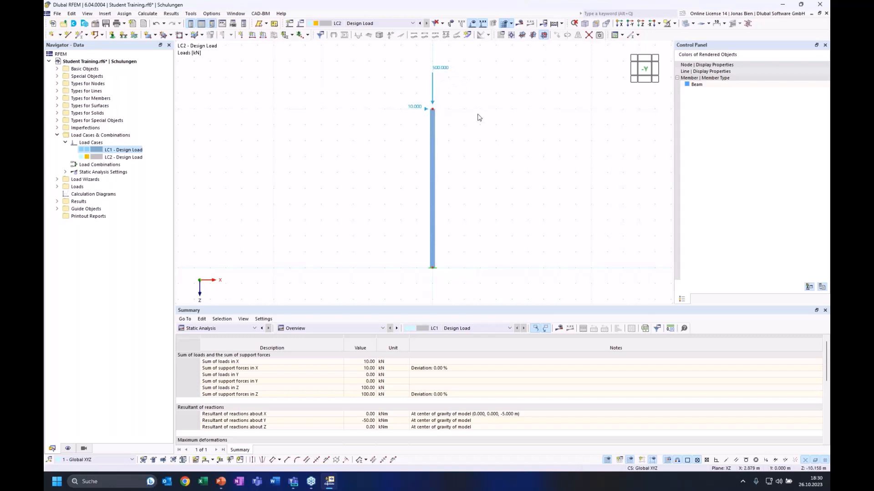
Try to calculate LC2 with the 500 kN vertical load at the column top
left_click(519, 24)
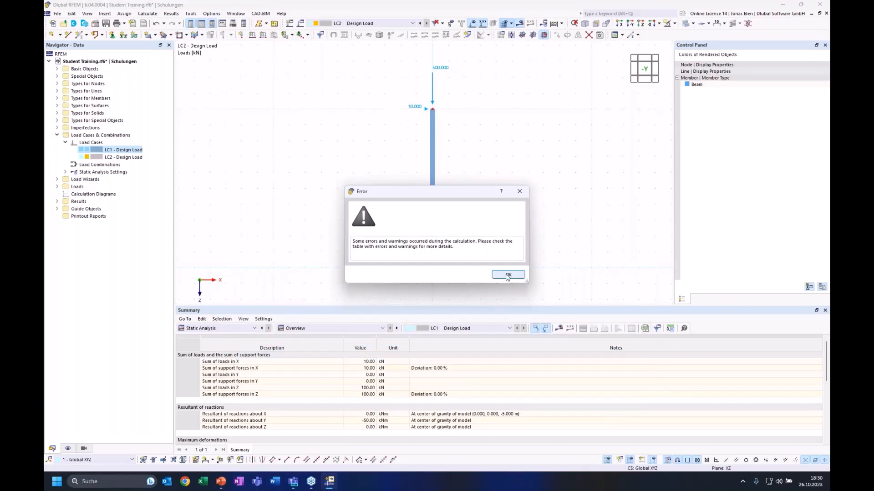
left_click(508, 275)
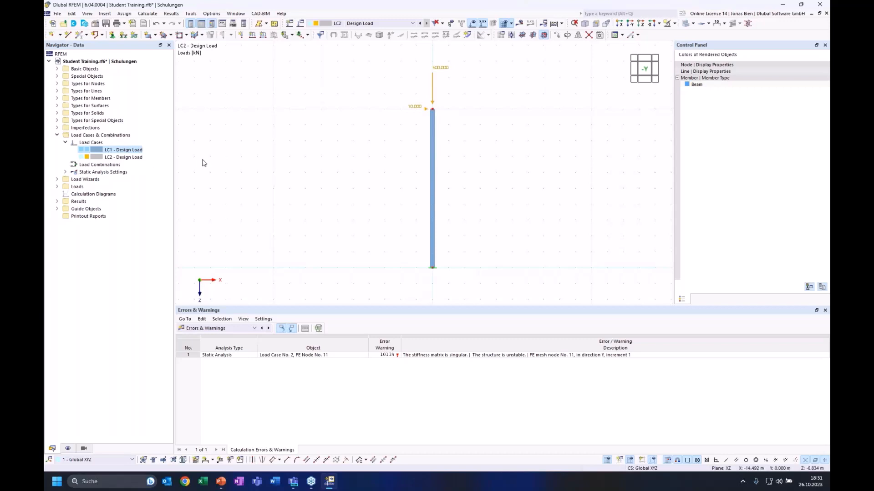
left_click(433, 104)
middle_click_drag(474, 128, 480, 129)
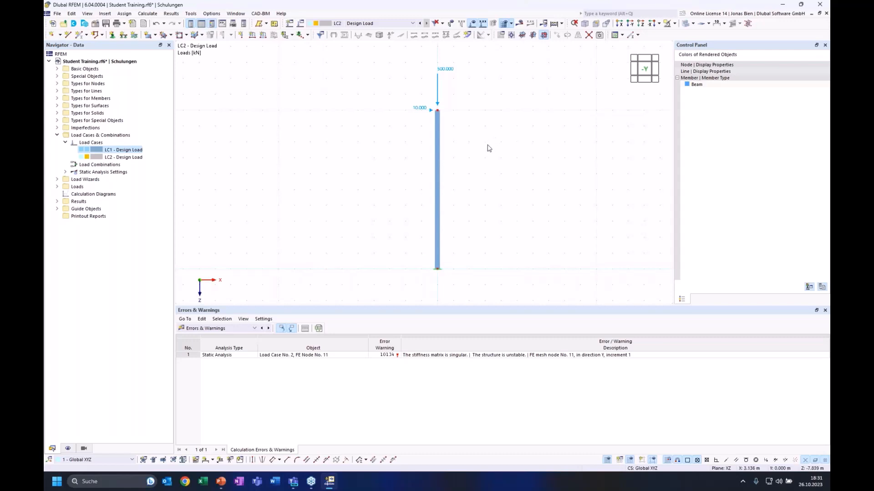
key("alt+Tab")
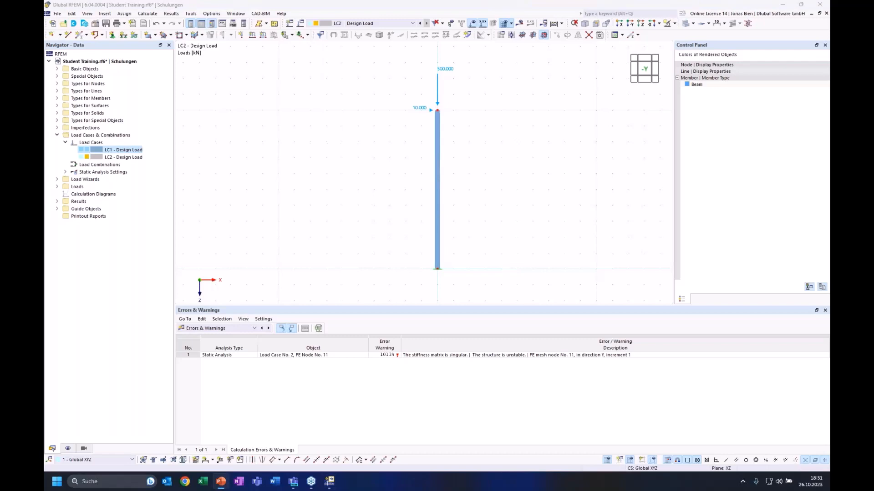
left_click(495, 169)
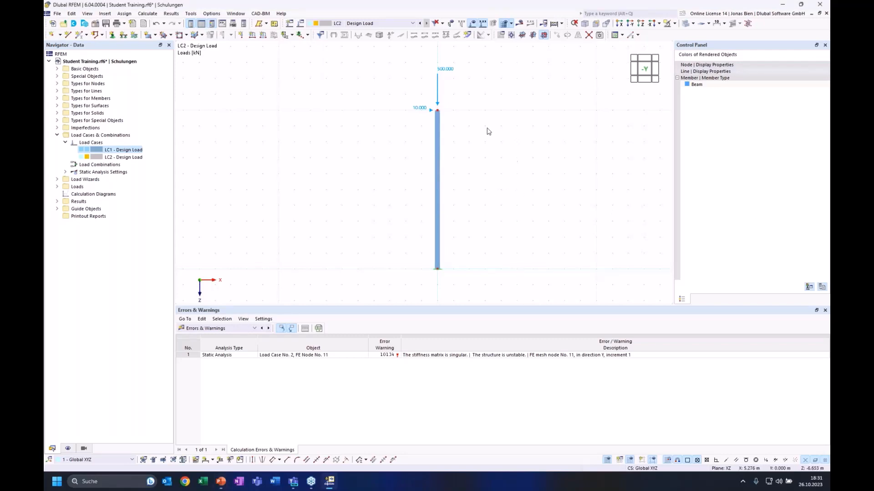
left_click(437, 83)
left_click(511, 185)
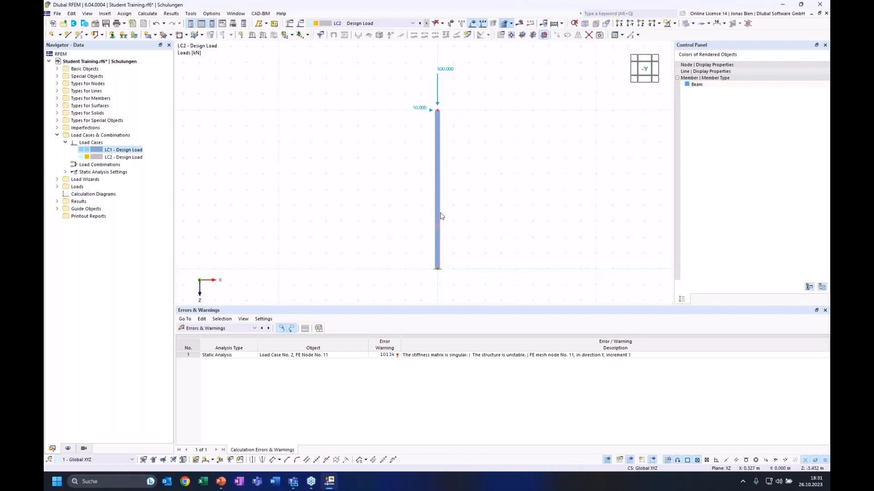
Activate the Structure Stability add-on in the model's base data
left_click(133, 157)
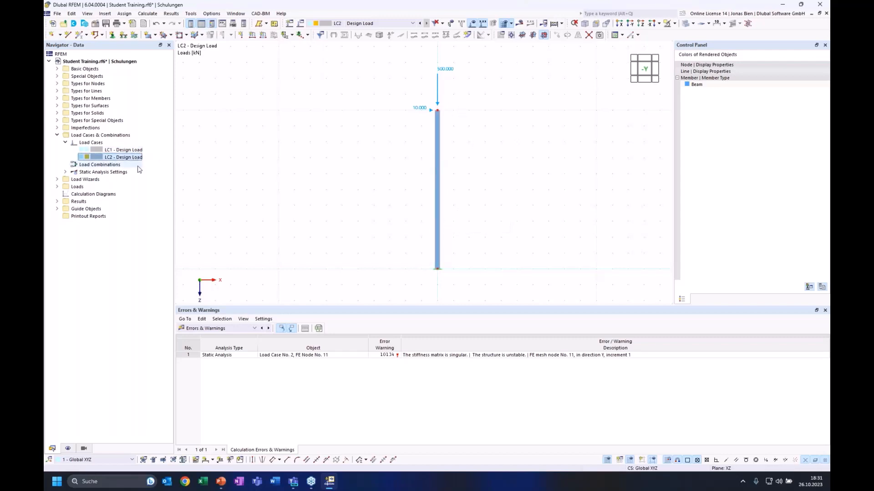
right_click(78, 62)
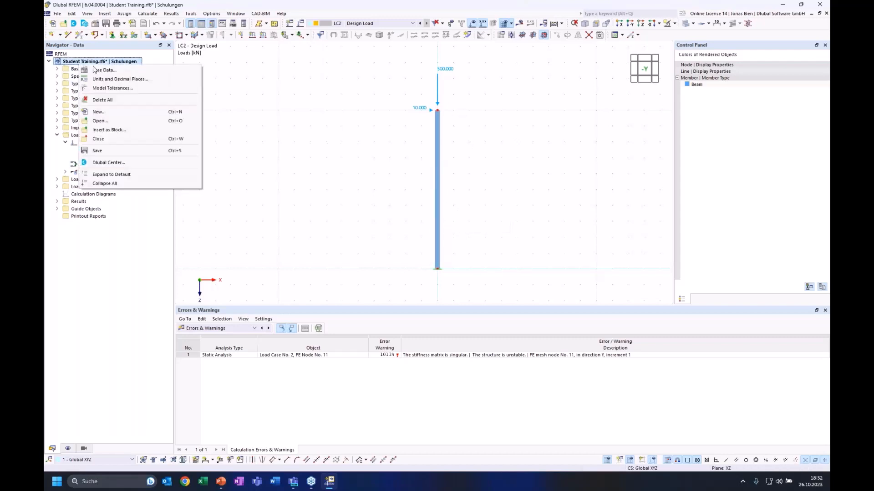
left_click(104, 69)
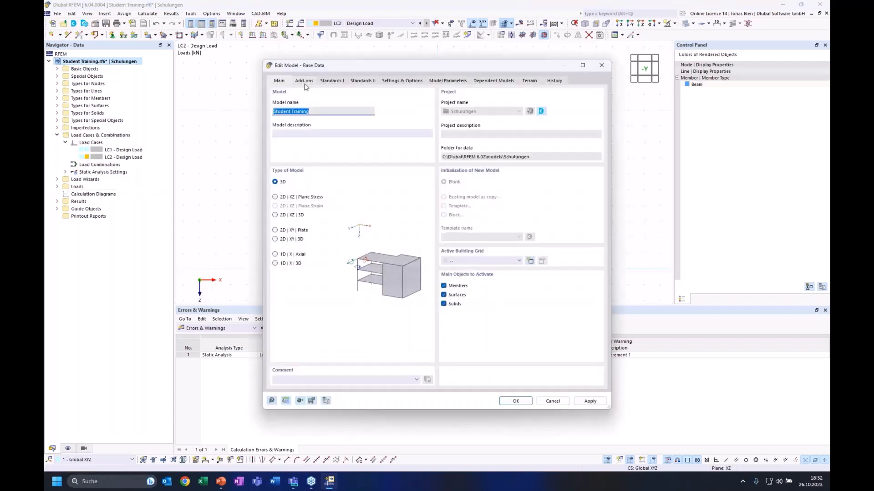
left_click(304, 82)
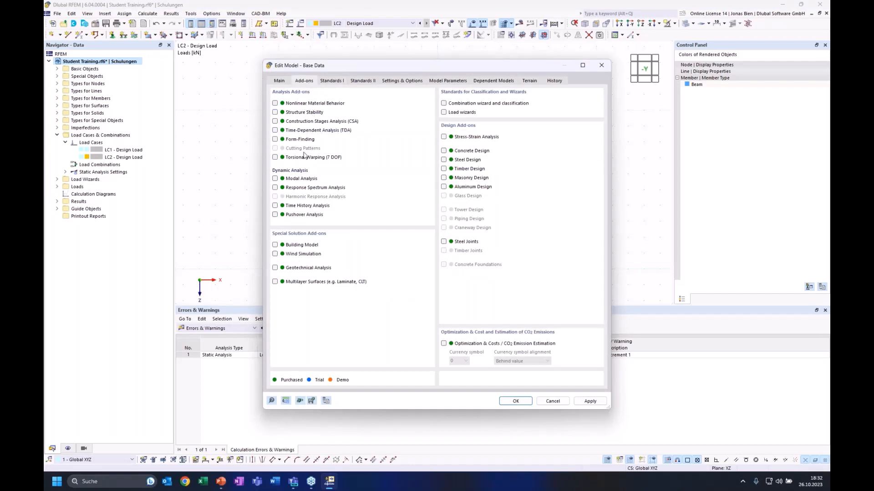
left_click(297, 113)
left_click(515, 400)
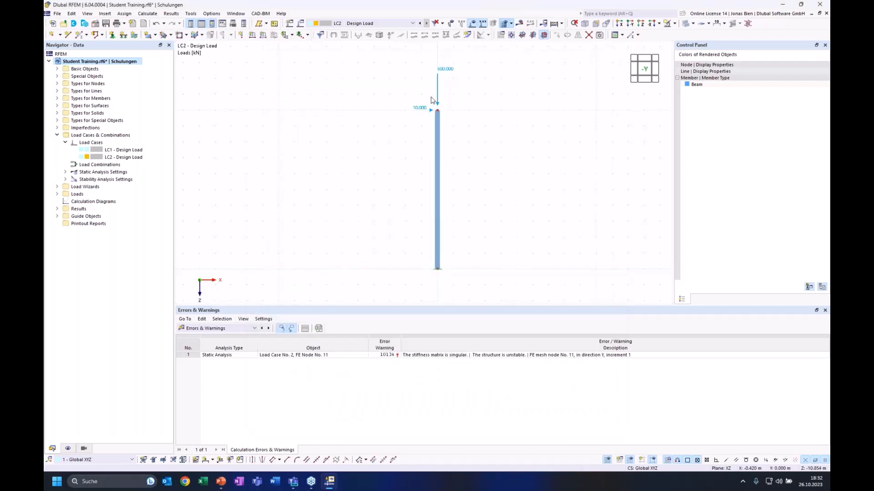
Delete load case LC2 from the model
left_click(135, 158)
right_click(133, 158)
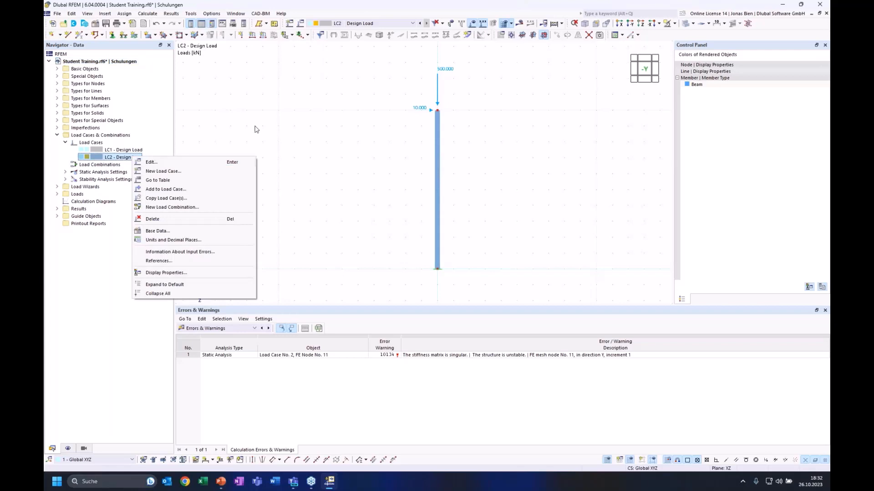
left_click(284, 132)
right_click(127, 157)
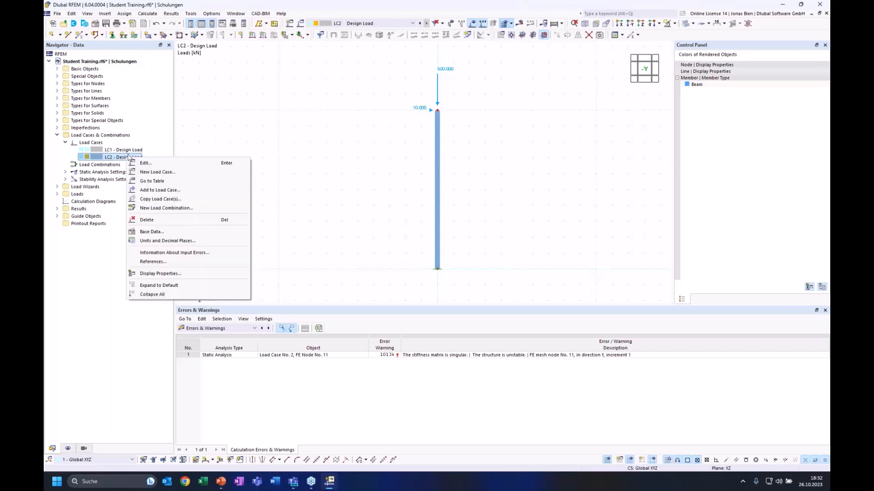
left_click(150, 220)
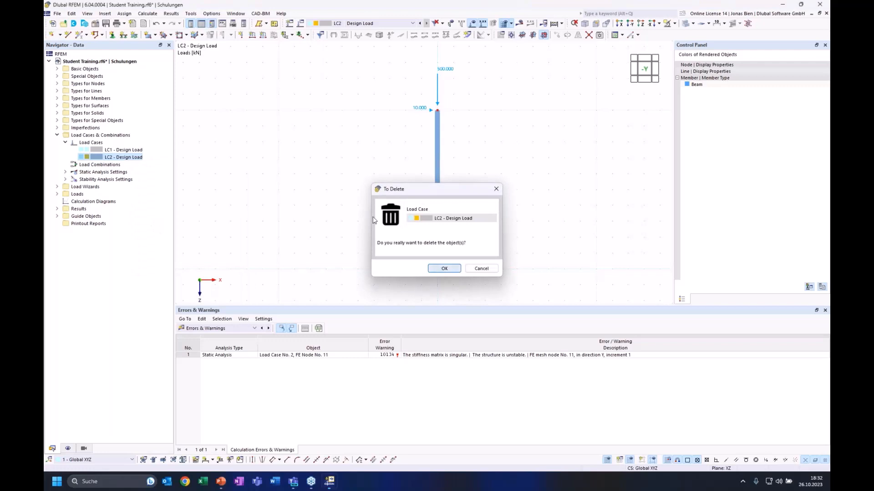
left_click(437, 269)
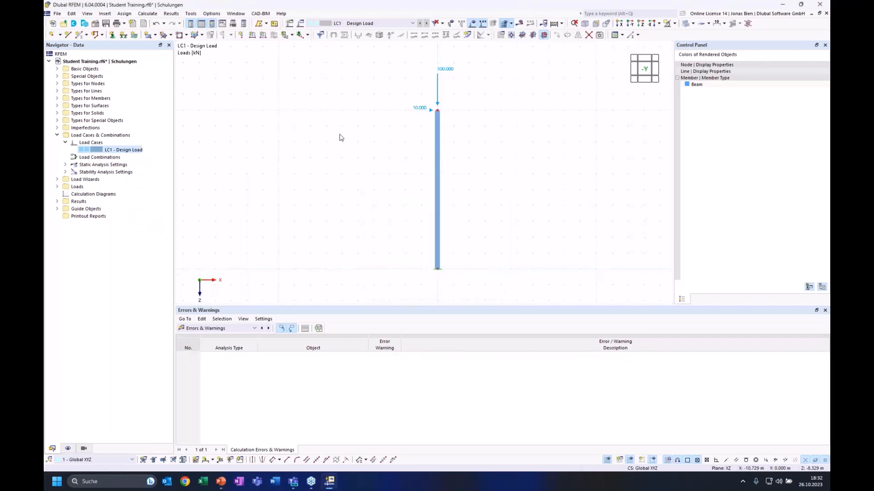
Set the horizontal force FX of LC1's nodal load at the column top to 0 kN
left_click(121, 152)
double_click(121, 152)
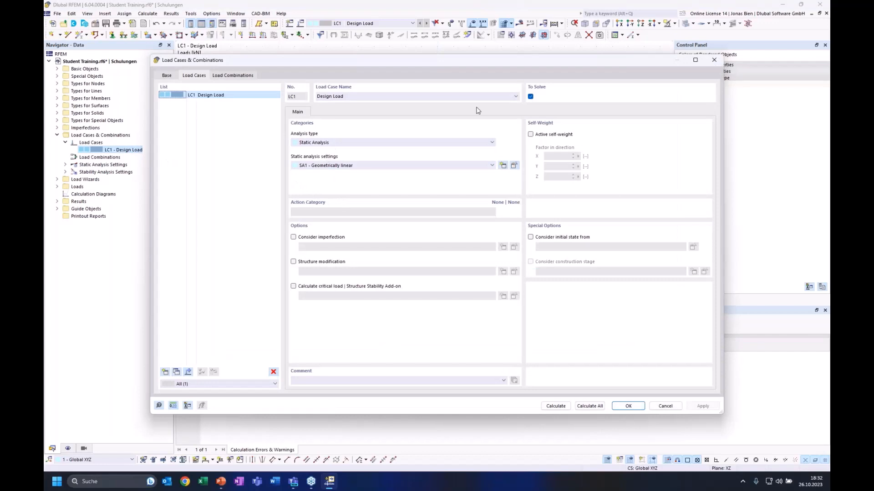
left_click(713, 61)
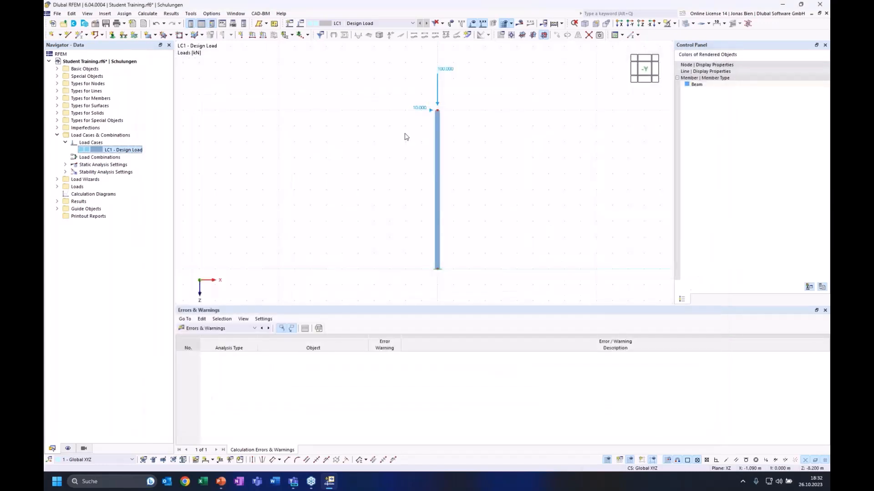
double_click(438, 103)
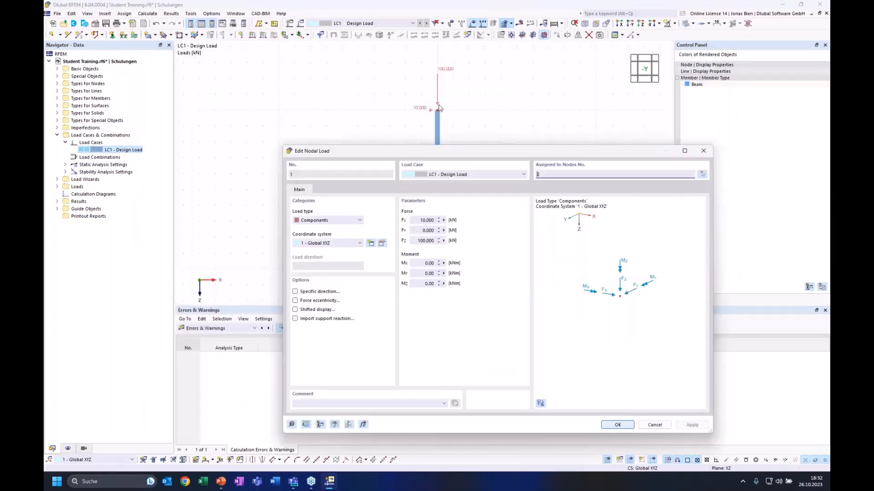
left_click(414, 220)
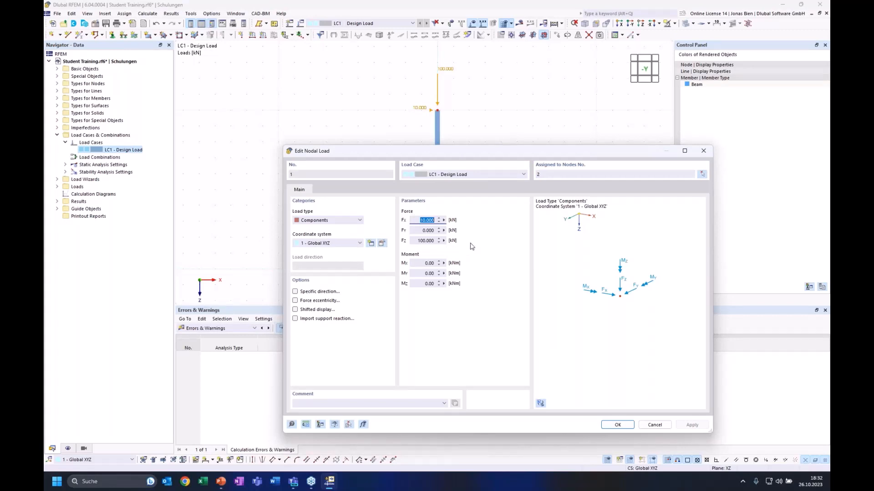
type("0")
left_click(617, 424)
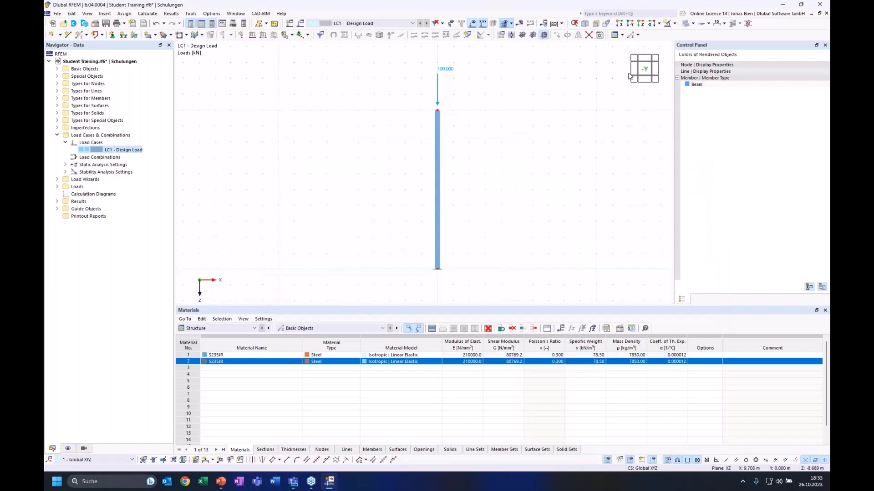
Show the column with its vertical load in a 3D isometric view
left_click(633, 58)
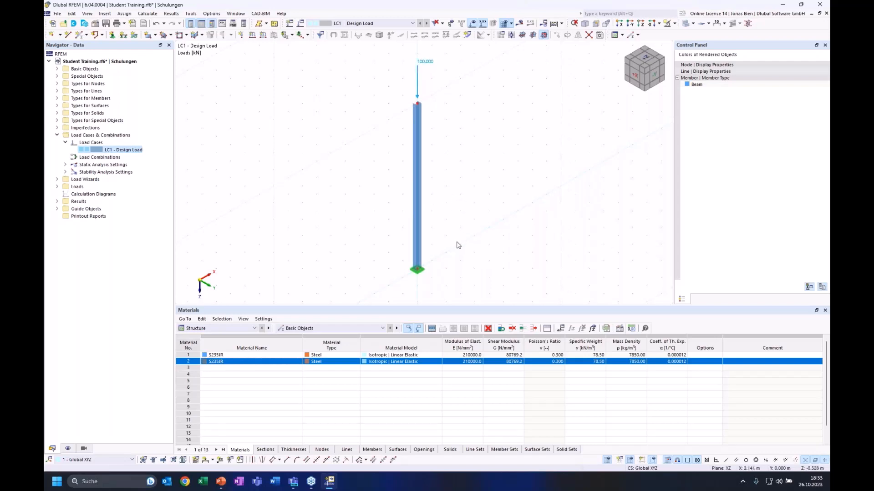
middle_click_drag(453, 231, 451, 220, "ctrl")
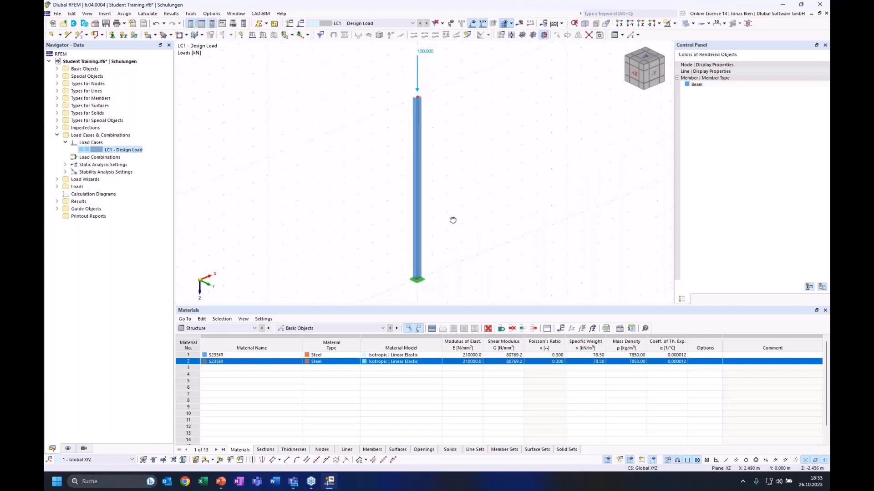
middle_click_drag(453, 220, 450, 218, "ctrl")
middle_click_drag(465, 170, 470, 172)
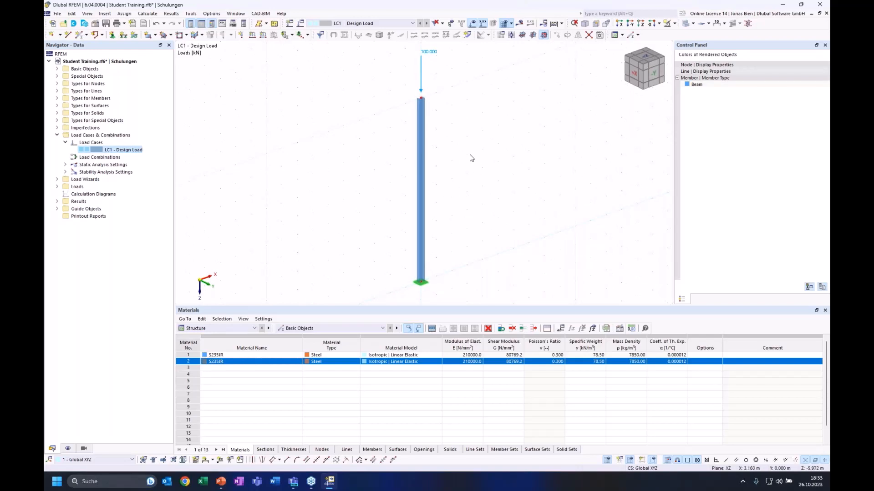
middle_click_drag(475, 155, 482, 157)
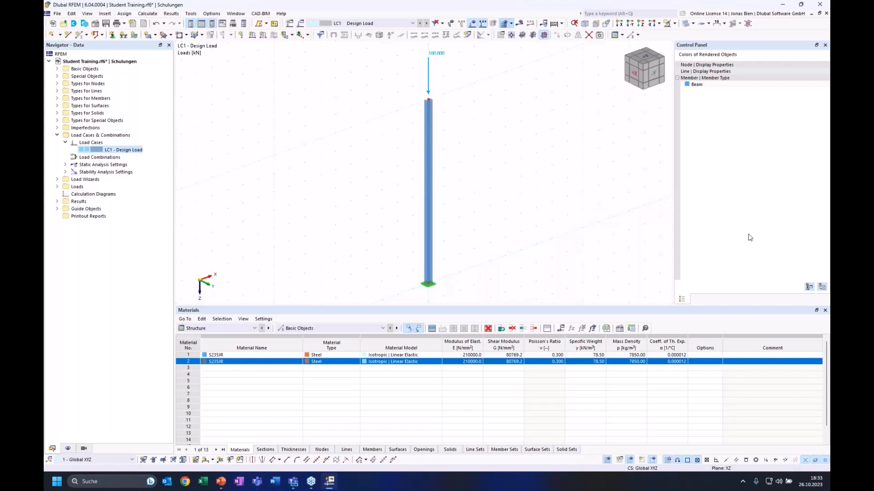
key("alt+Tab")
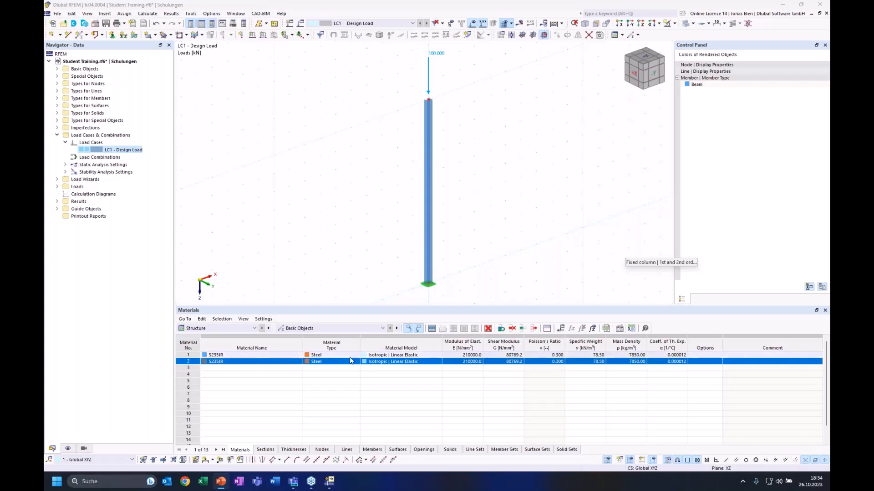
Enable the critical load calculation for LC1 with stability analysis settings ST1, linear eigenvalue method with Lanczos
double_click(128, 150)
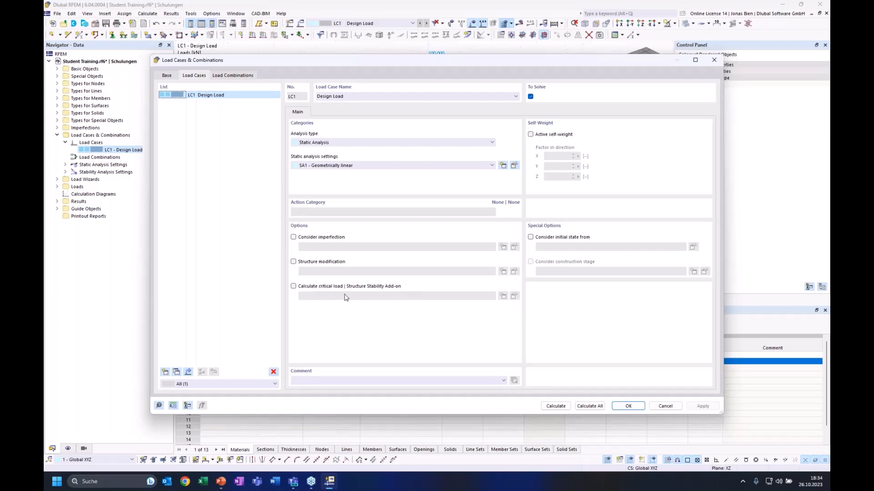
left_click(293, 287)
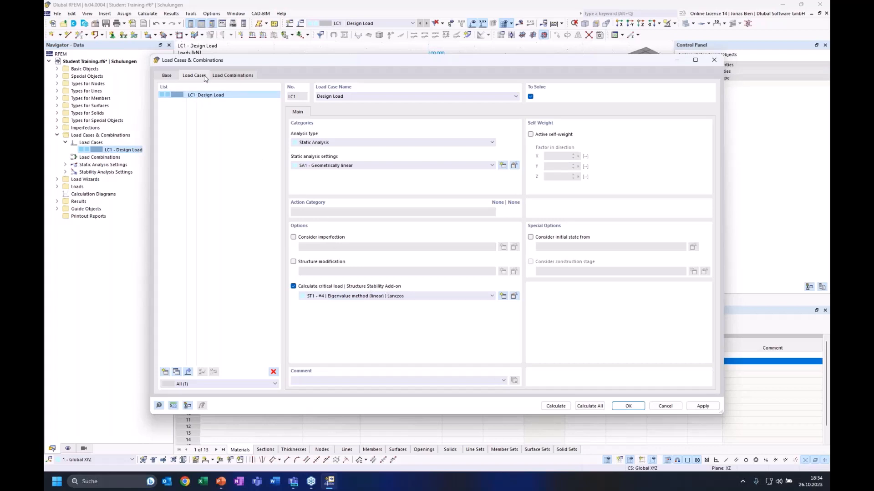
left_click(337, 296)
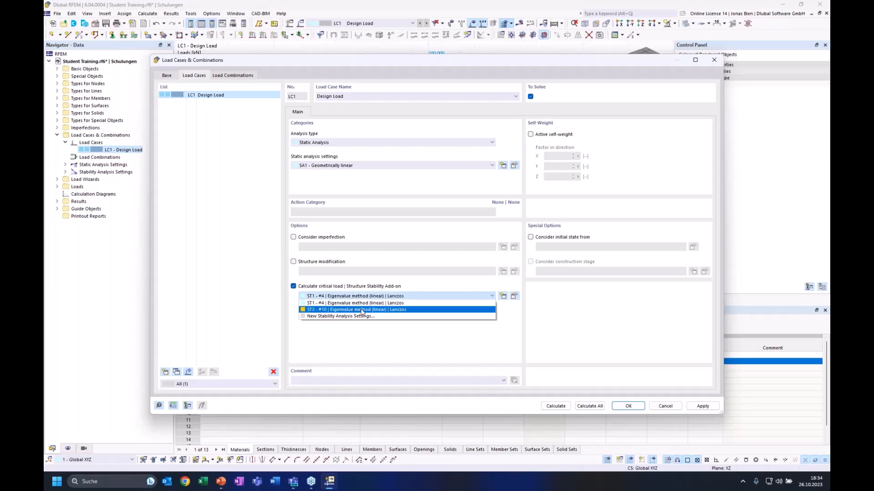
left_click(380, 303)
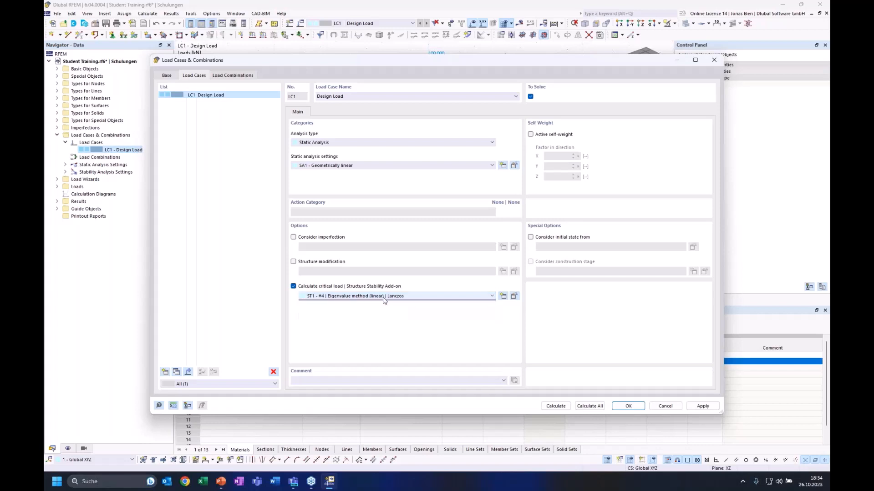
Review the ST1 stability analysis settings for the analysis type, number of lowest eigenvalues and available eigenvalue methods, keeping linear and Lanczos
left_click(514, 296)
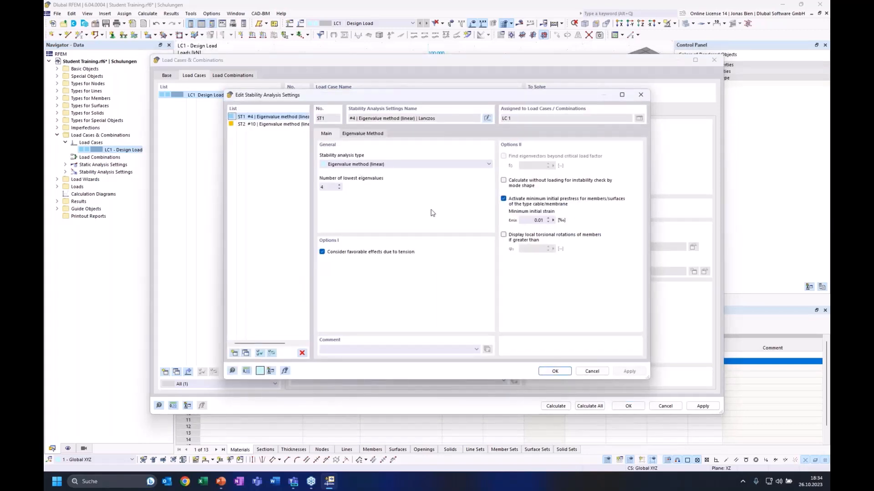
left_click(372, 165)
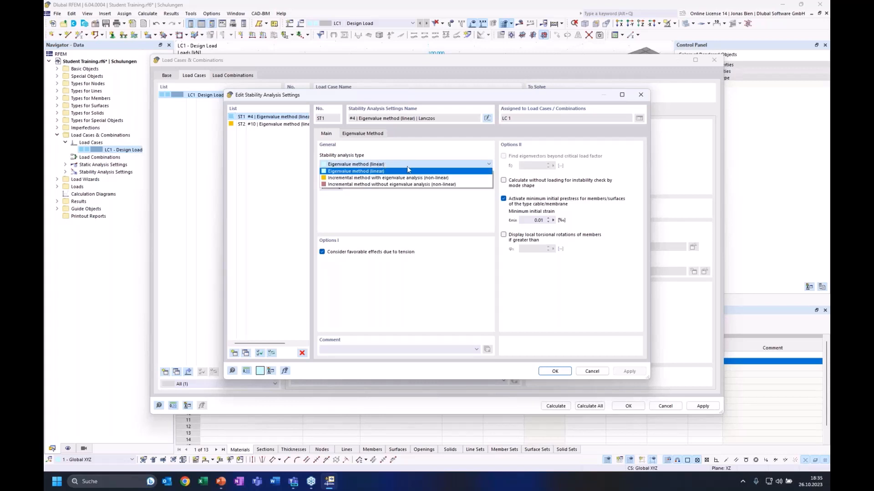
left_click(363, 167)
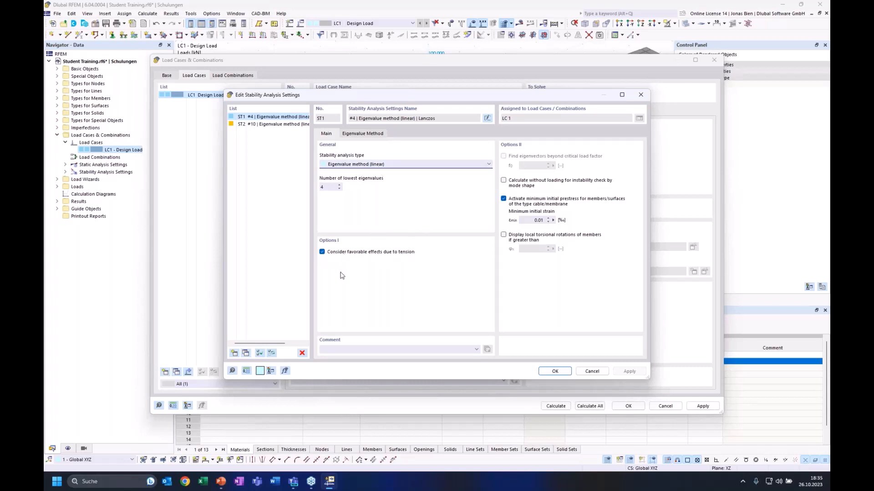
left_click(370, 135)
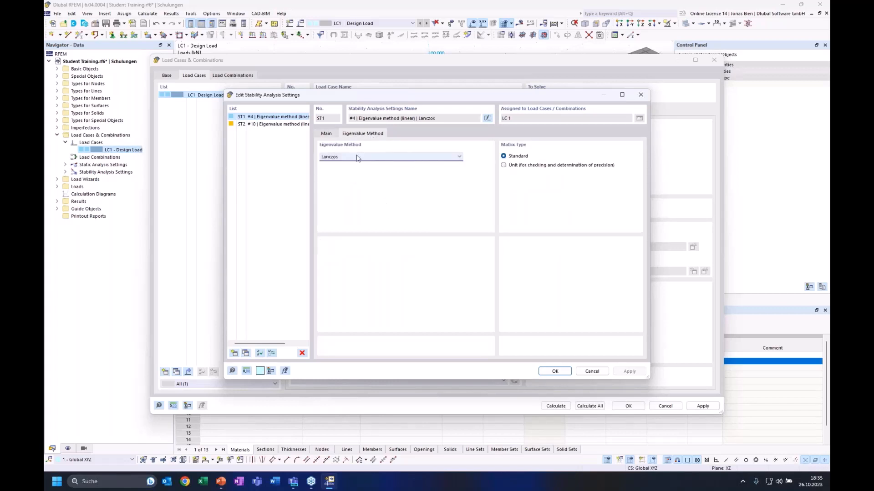
left_click(327, 134)
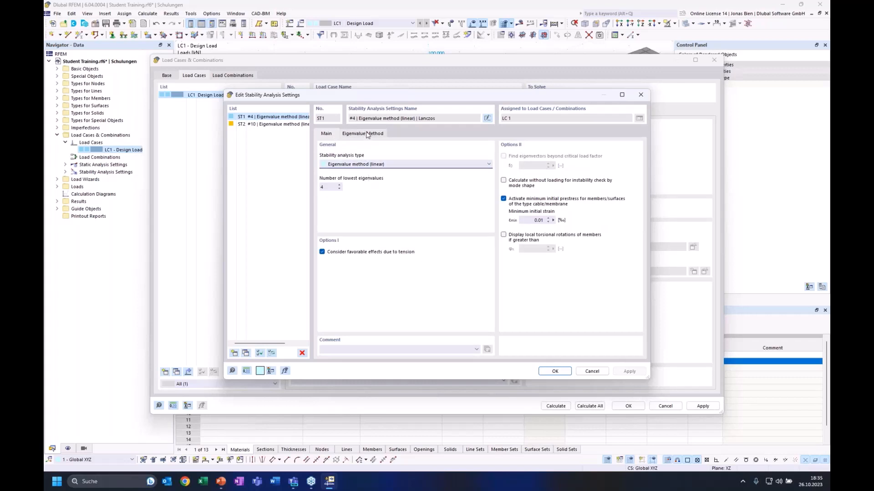
left_click(363, 134)
left_click(373, 157)
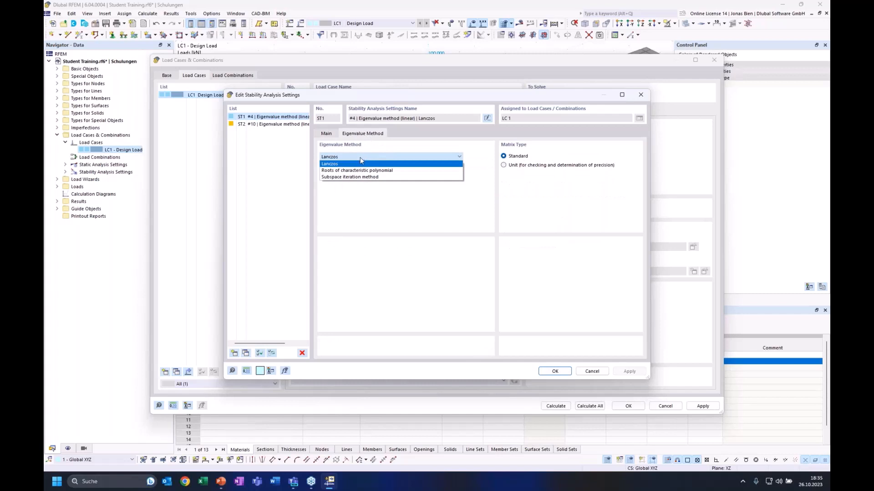
left_click(361, 162)
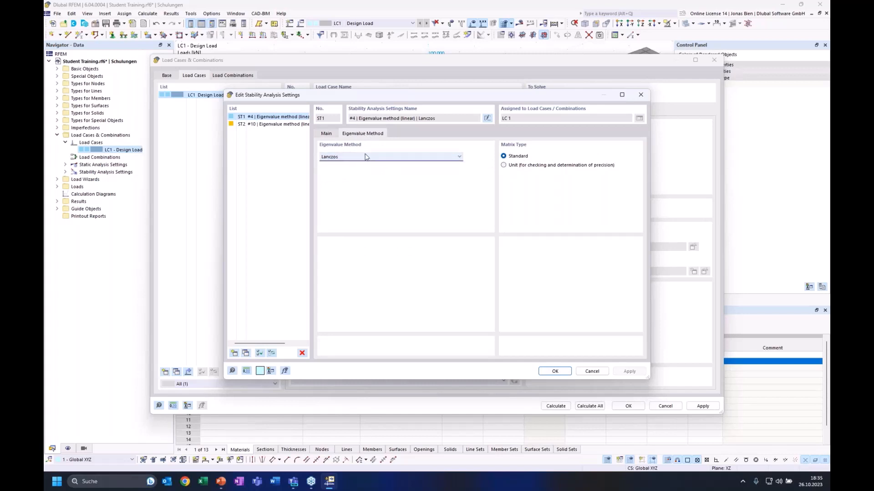
left_click(326, 135)
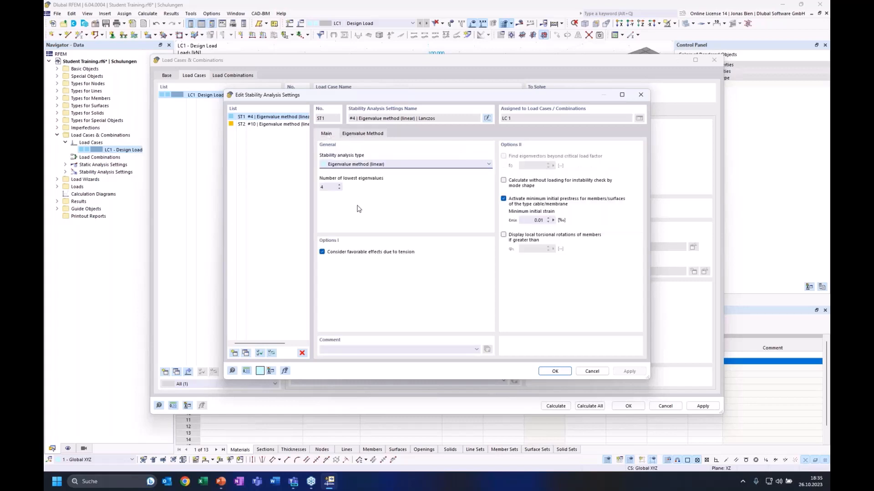
double_click(331, 187)
left_click(555, 373)
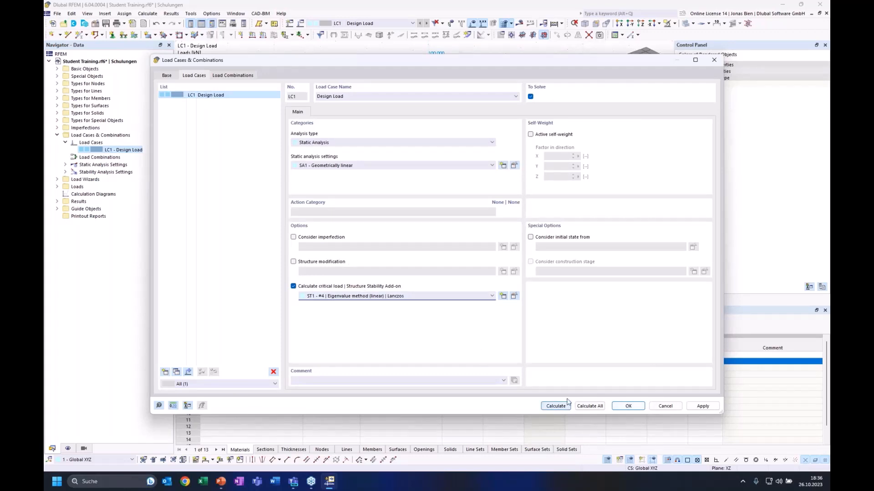
Calculate load case LC1 with its critical load analysis and bring the whole column into view
left_click(554, 408)
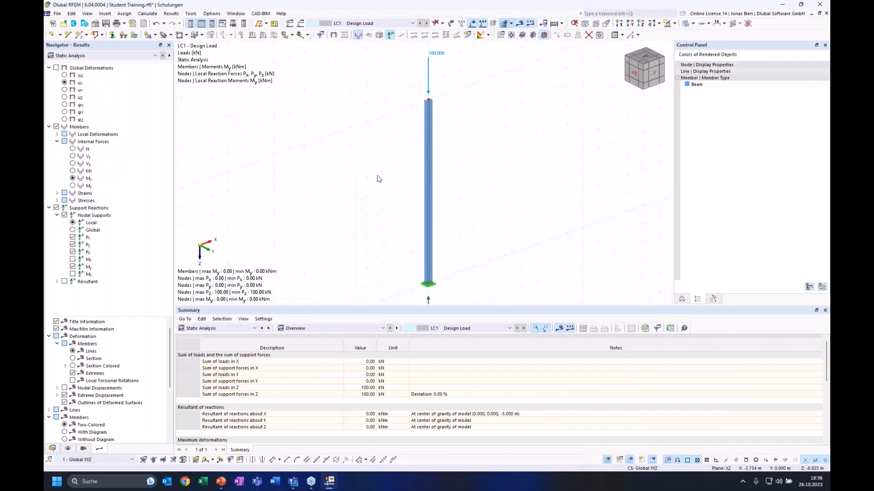
middle_click_drag(371, 199, 379, 193)
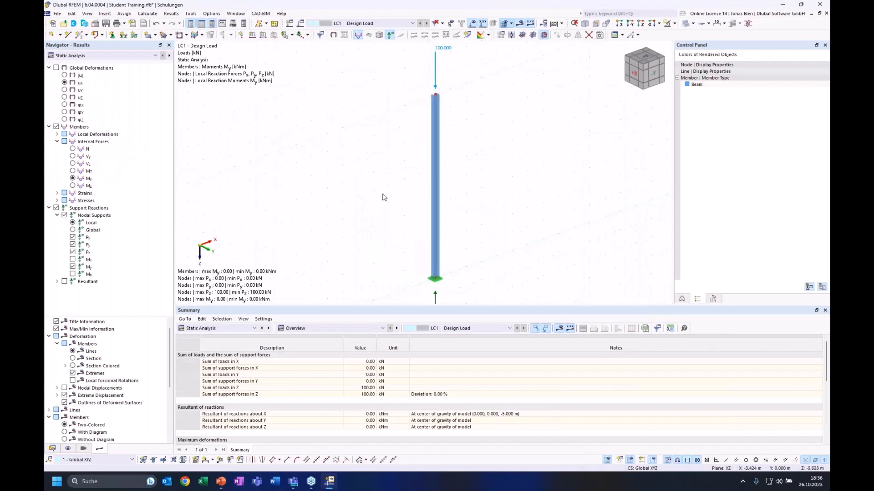
scroll(387, 202, "down", 2)
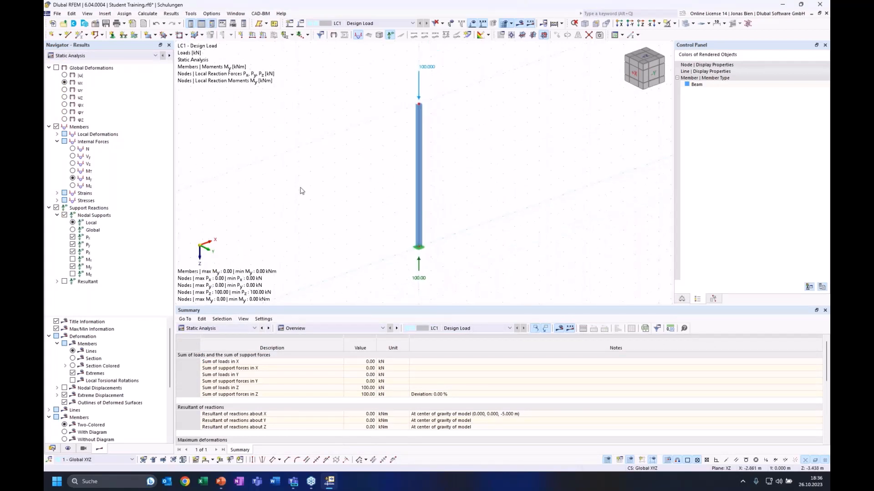
Examine the column's static internal forces, viewing the shear force Vz and the axial force N
left_click(123, 56)
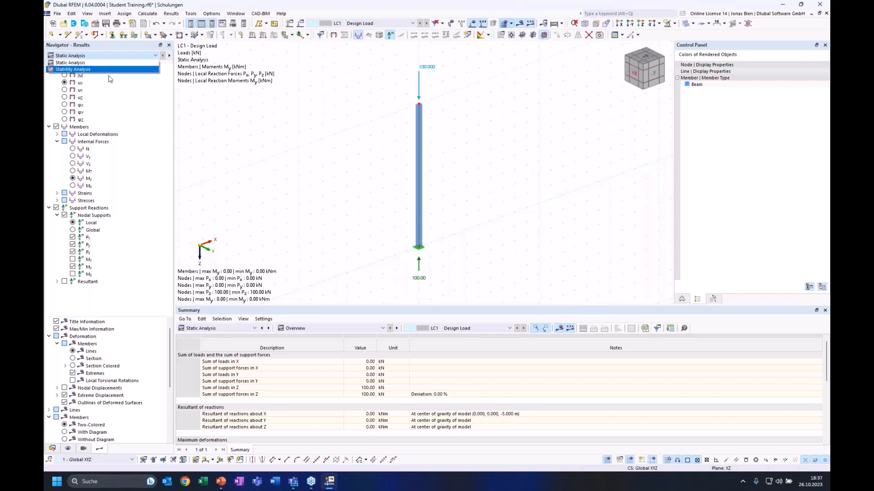
left_click(210, 328)
left_click(300, 205)
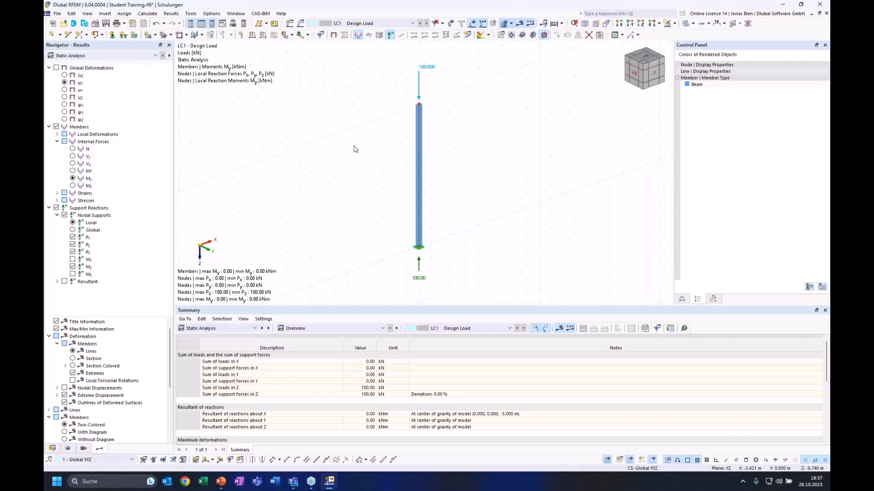
middle_click_drag(478, 180, 474, 179, "ctrl")
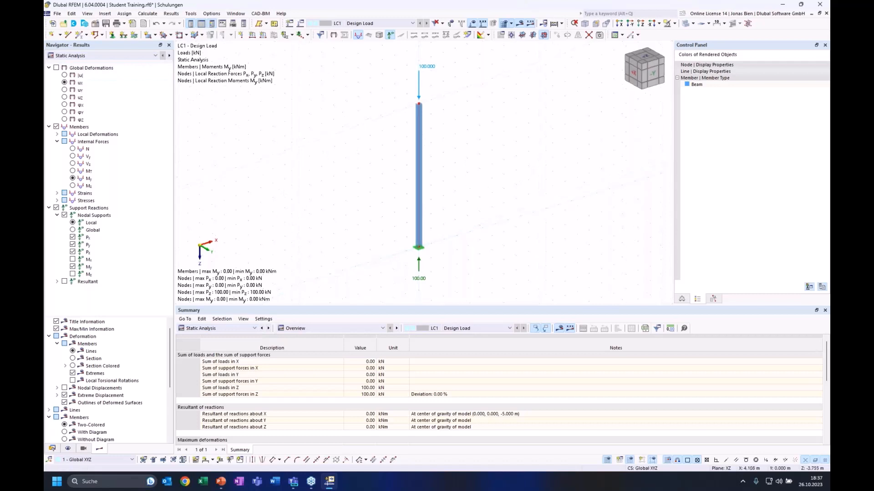
left_click(72, 149)
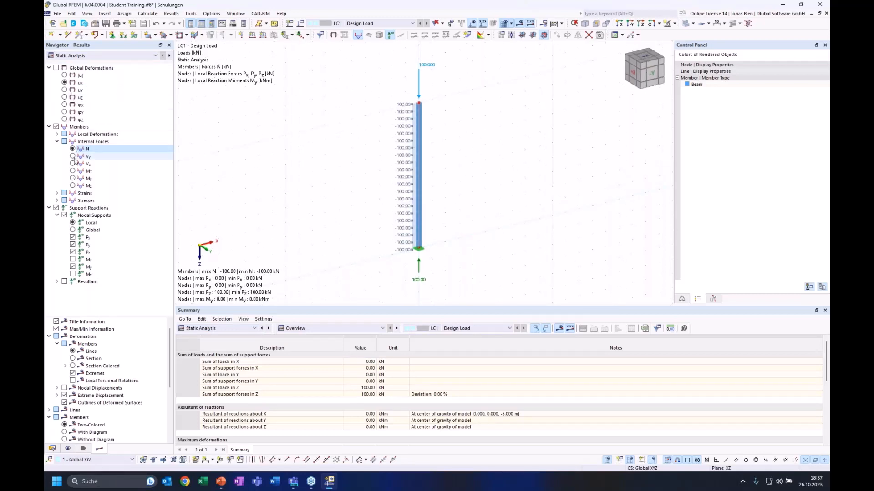
left_click(72, 163)
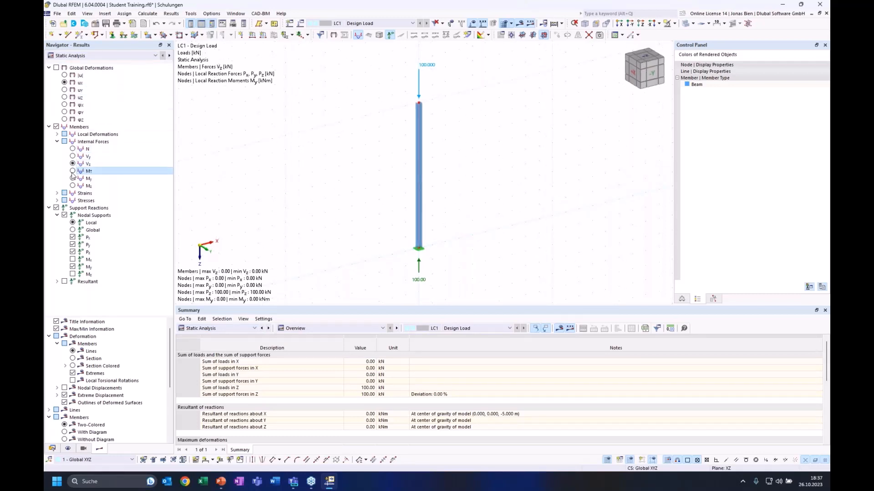
left_click(72, 149)
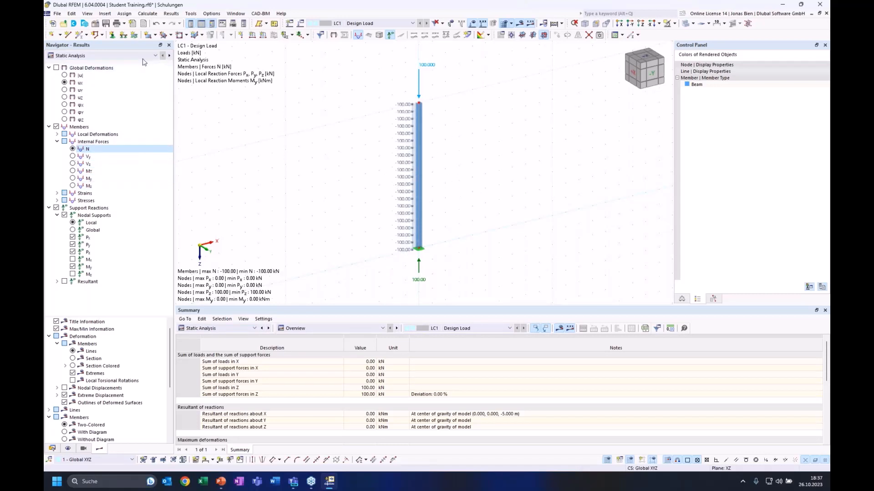
Switch the displayed results to Stability Analysis and view the column's first mode shape in 3D
left_click(120, 55)
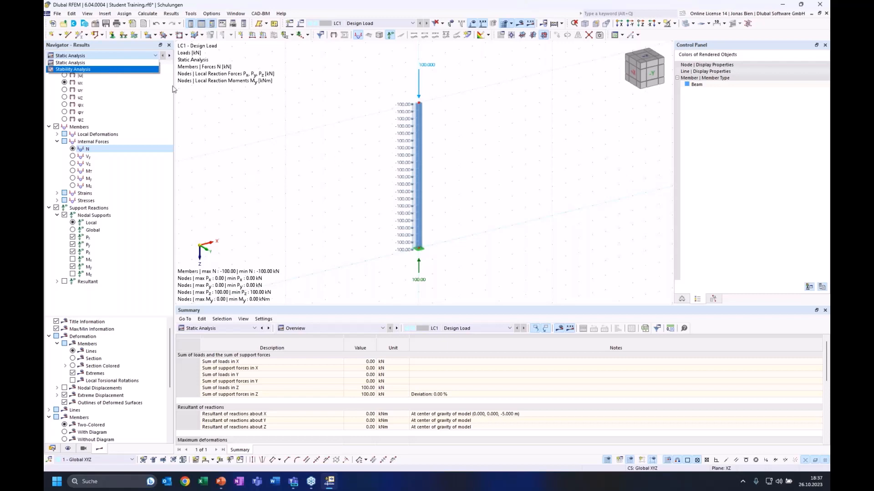
left_click(89, 69)
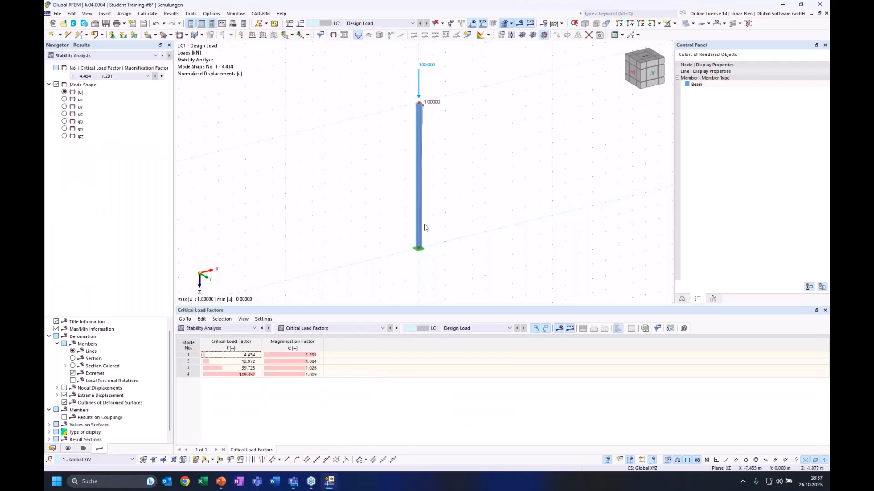
middle_click_drag(446, 176, 471, 184, "ctrl")
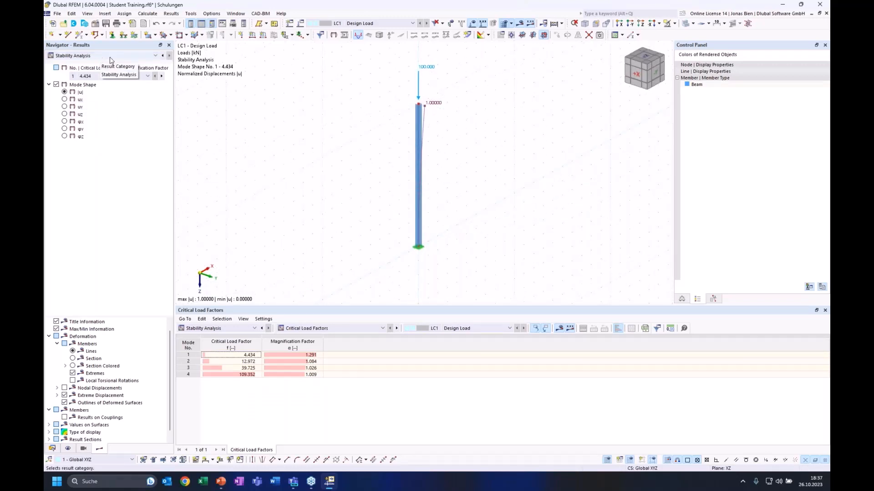
Examine the column's four buckling mode shapes through the critical load factor results, ending at mode 1
left_click(241, 362)
left_click(242, 368)
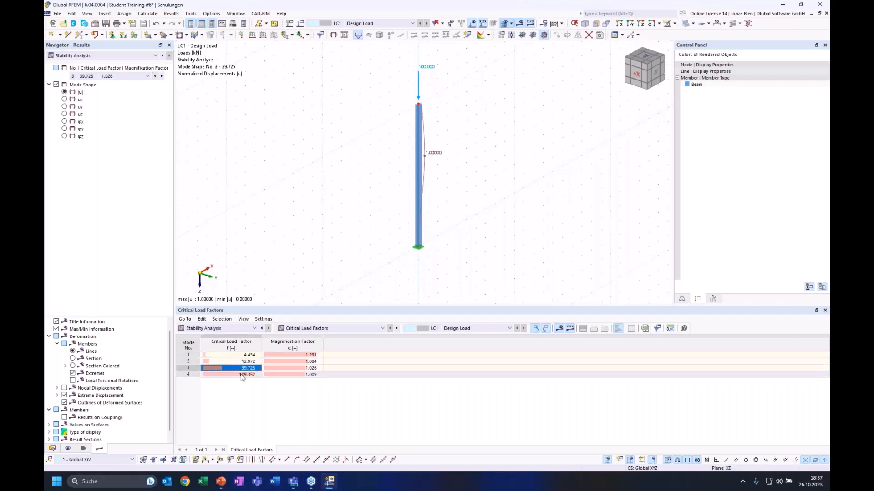
left_click(242, 375)
left_click(242, 362)
left_click(242, 355)
left_click(113, 76)
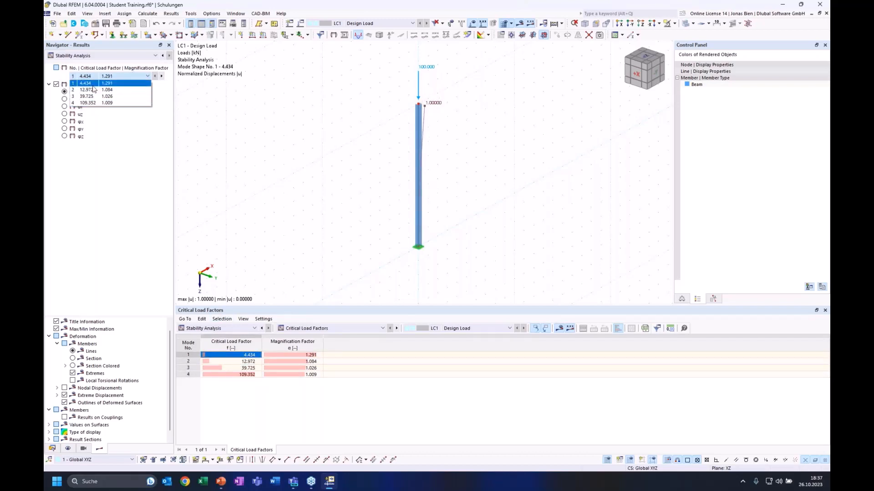
left_click(231, 170)
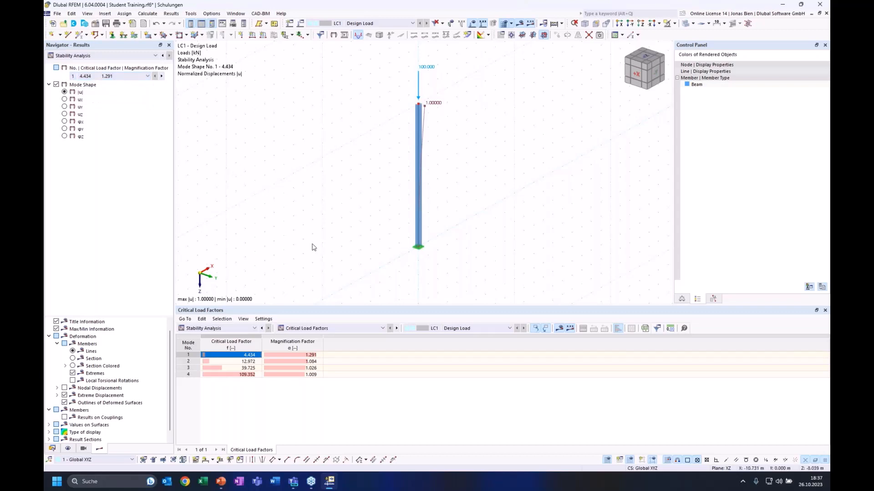
left_click(235, 361)
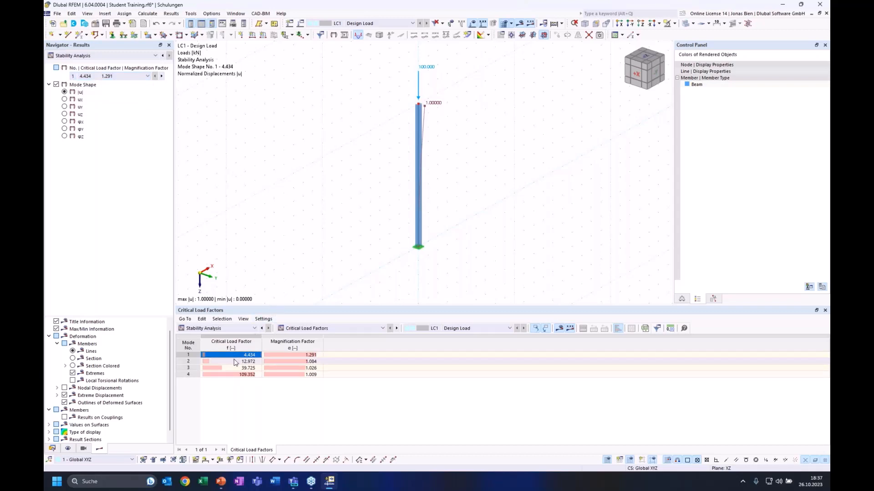
left_click(236, 368)
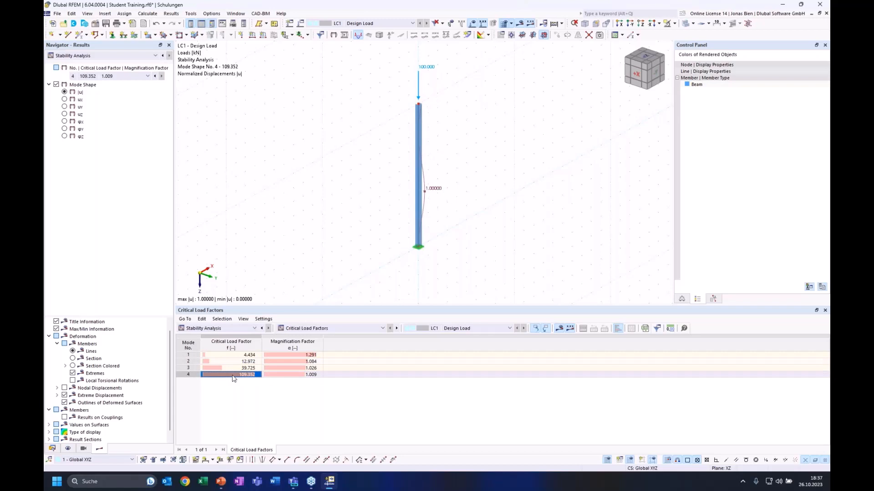
key("Up")
key("Up")
key("Up")
Display mode shapes 2 and 3 of the column using the mode selection among the results
left_click(113, 77)
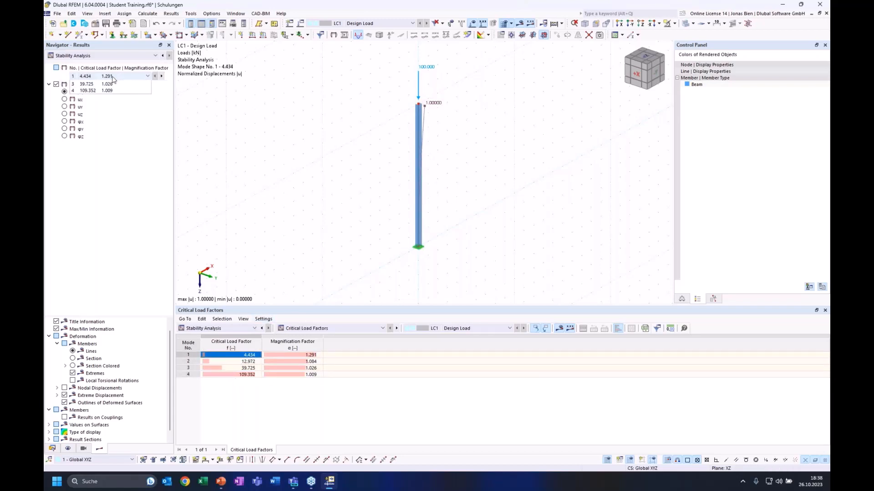
left_click(109, 90)
left_click(108, 77)
left_click(107, 96)
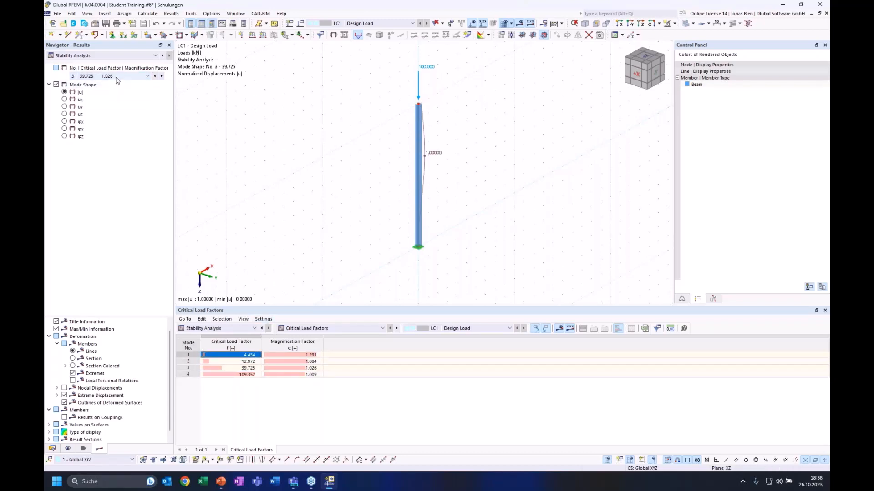
left_click(116, 77)
left_click(281, 207)
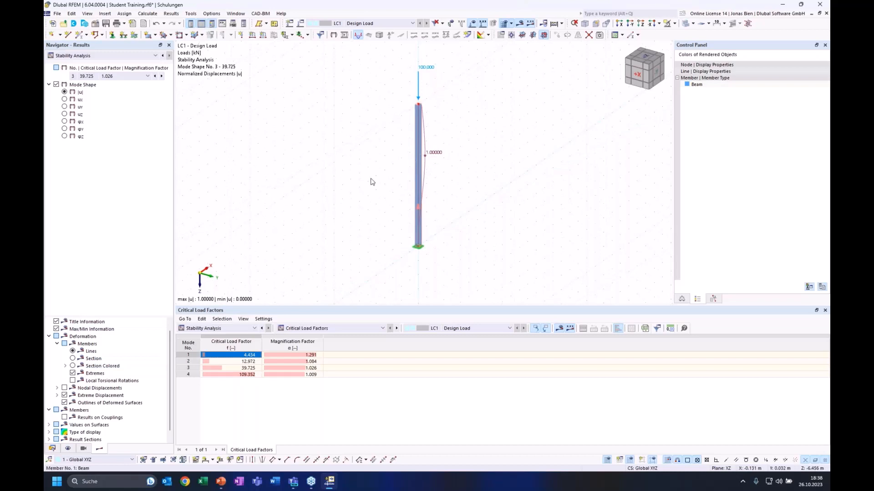
Show the member deformation as a colored section and view mode shape 1 in 3D
left_click(72, 366)
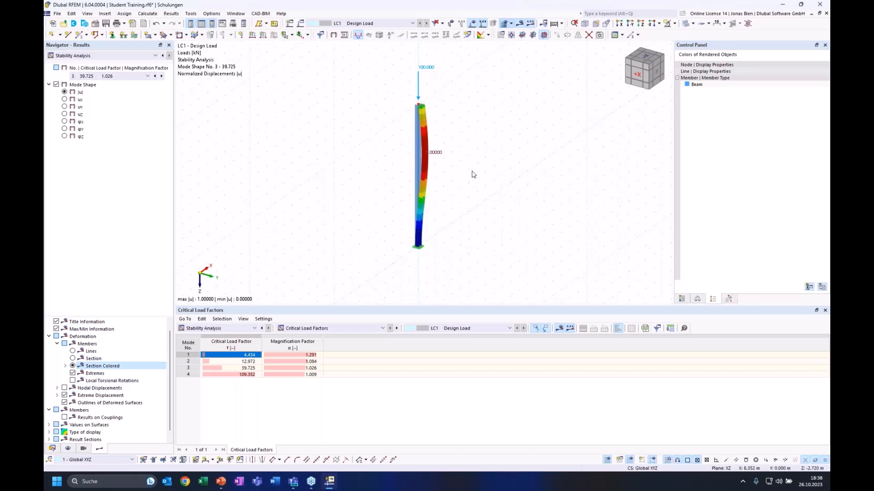
left_click(98, 76)
left_click(96, 84)
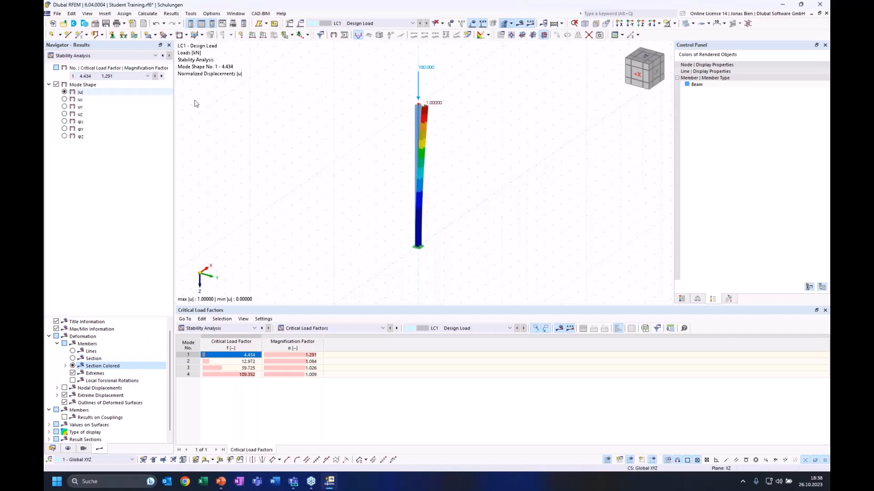
middle_click_drag(478, 157, 453, 155, "ctrl")
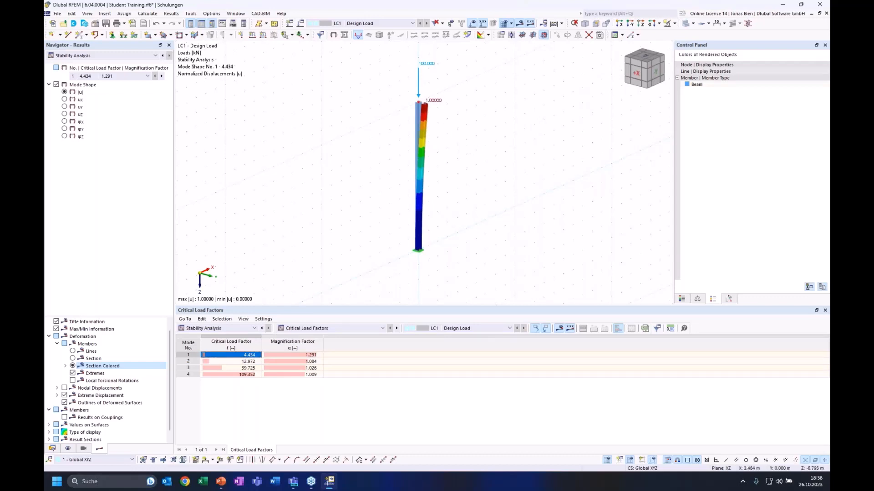
mouse_move(432, 144)
middle_mouse_down("ctrl")
mouse_move(481, 133)
mouse_move(467, 142)
mouse_move(448, 136)
middle_mouse_up("ctrl")
scroll(437, 125, "up", 3)
scroll(451, 137, "down", 3)
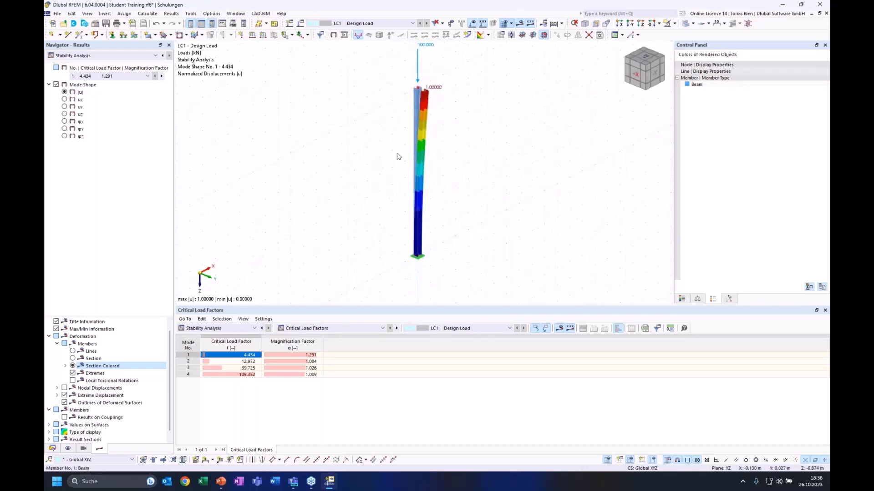
Display mode shape 2 and view its buckling direction along the X-axis
left_click(243, 362)
middle_click_drag(540, 197, 498, 176, "ctrl")
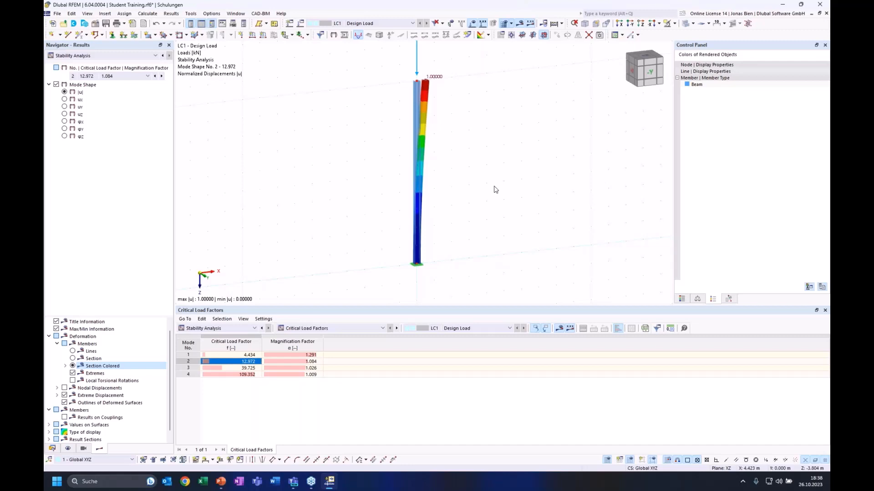
middle_click_drag(463, 127, 459, 134, "ctrl")
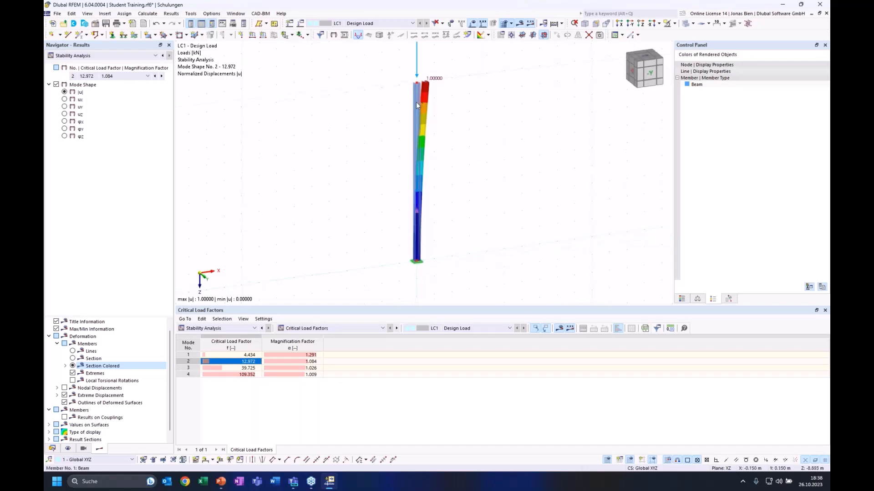
Display mode shapes 3 and 4 of the column and view their buckling directions in 3D
middle_click_drag(477, 86, 446, 160, "ctrl")
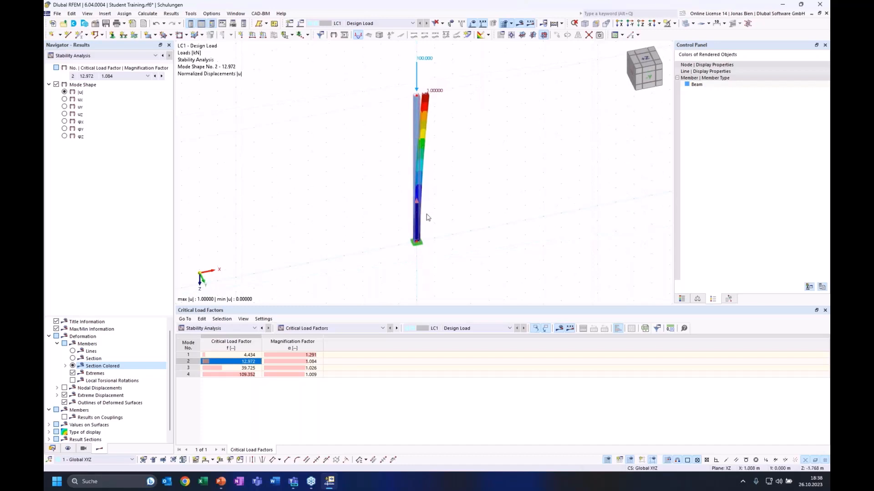
left_click(246, 368)
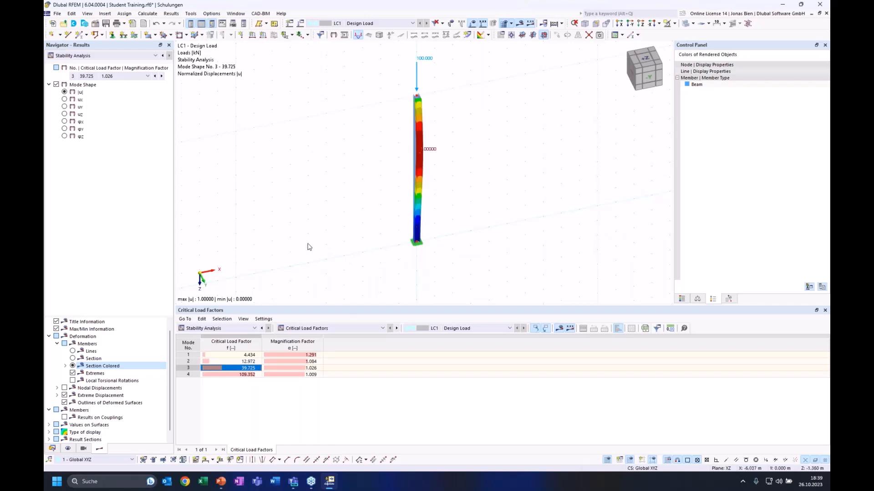
middle_click_drag(324, 237, 334, 275, "ctrl")
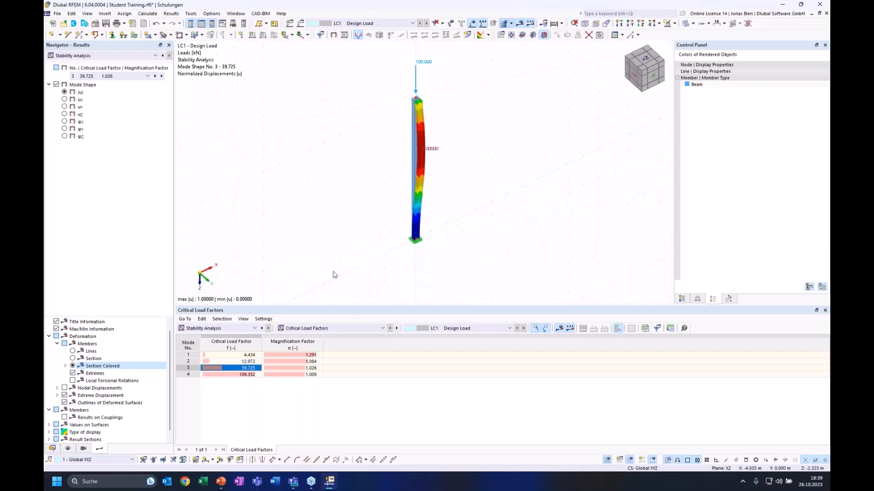
left_click(245, 375)
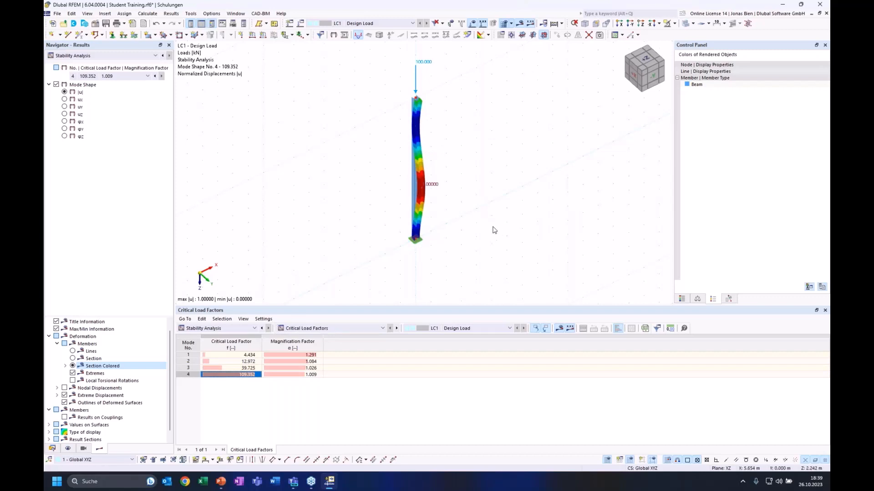
middle_click_drag(477, 228, 474, 227, "ctrl")
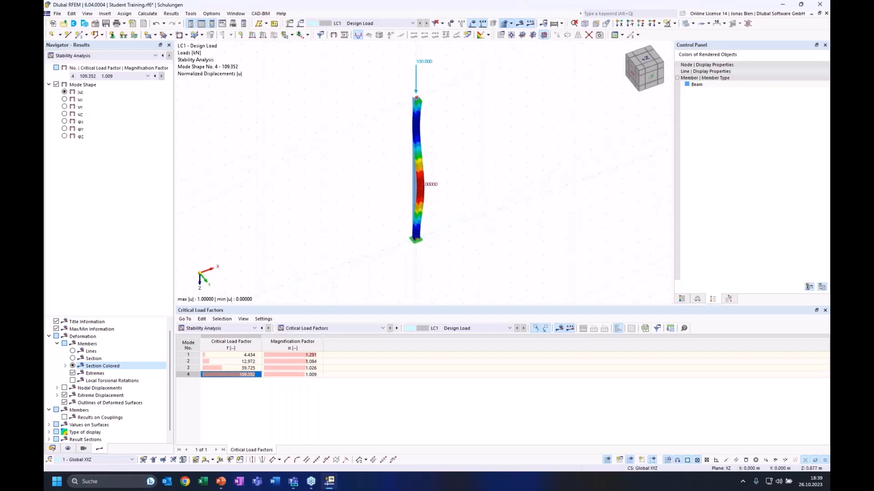
Compare mode shapes 1 and 2 through the critical load factors, ending at mode 1
left_click(246, 361)
left_click(248, 355)
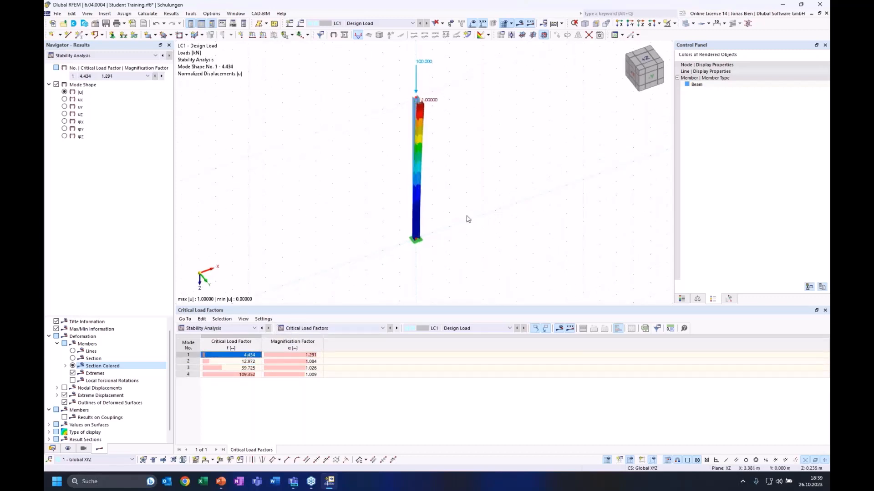
middle_click_drag(431, 219, 491, 227, "ctrl")
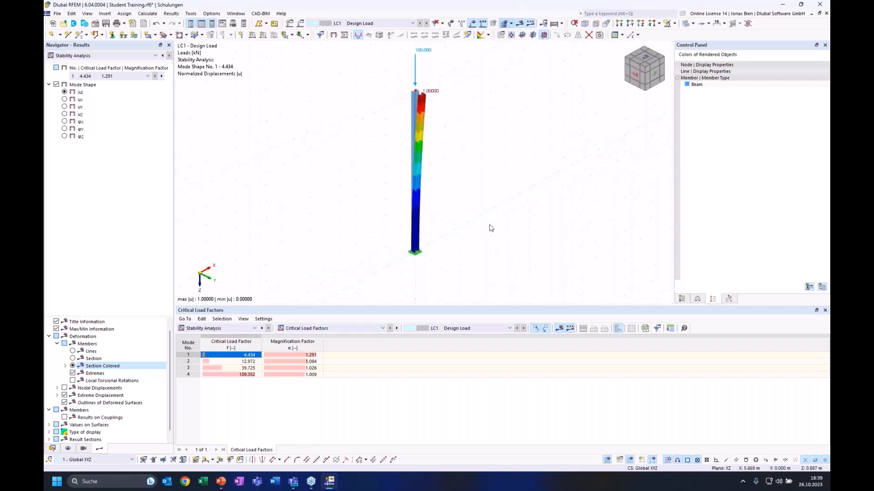
left_click(239, 361)
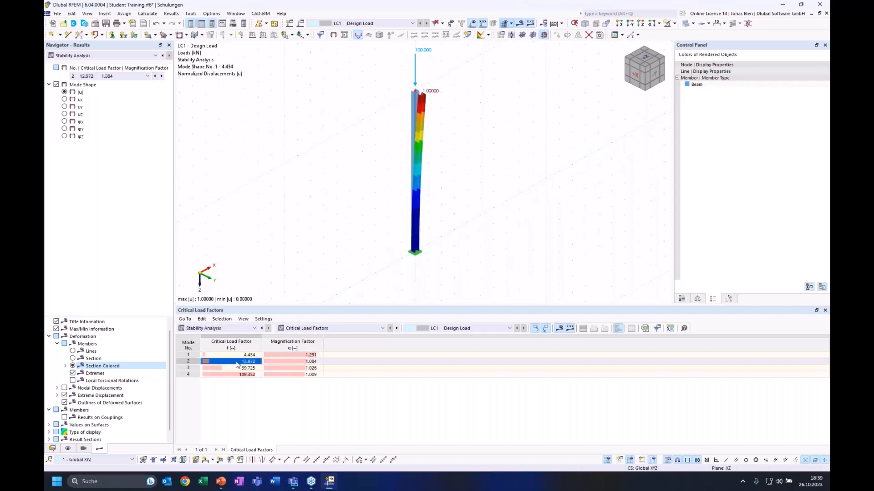
key("Up")
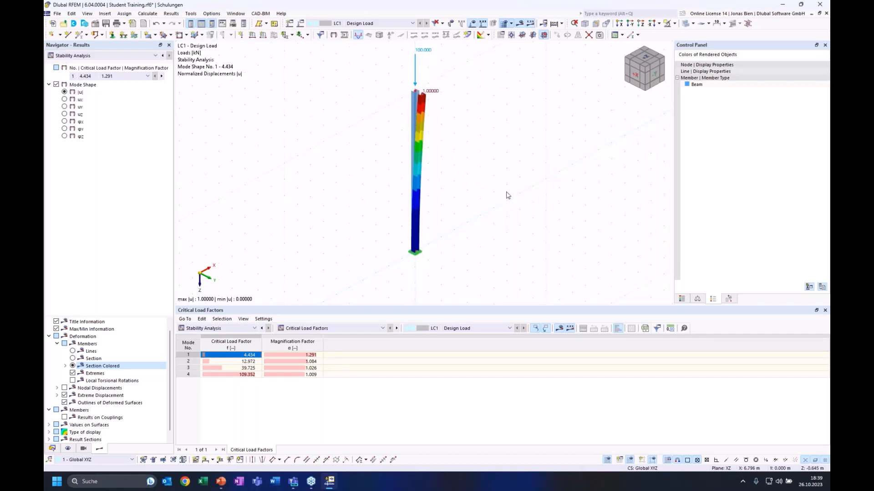
middle_click_drag(487, 192, 473, 209)
middle_click_drag(456, 177, 460, 178)
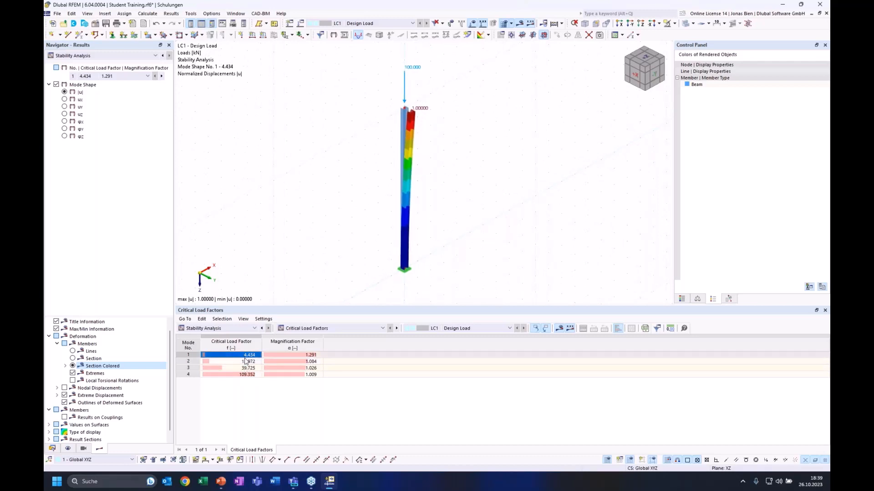
Examine the magnification factors of modes 1 to 4, returning to the critical load factor of mode 1
left_click(298, 355)
left_click(309, 363)
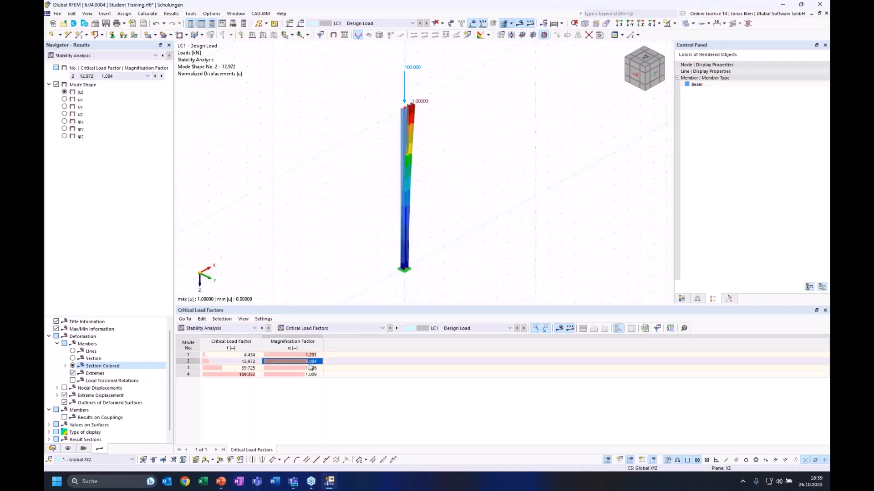
key("Down")
key("Down")
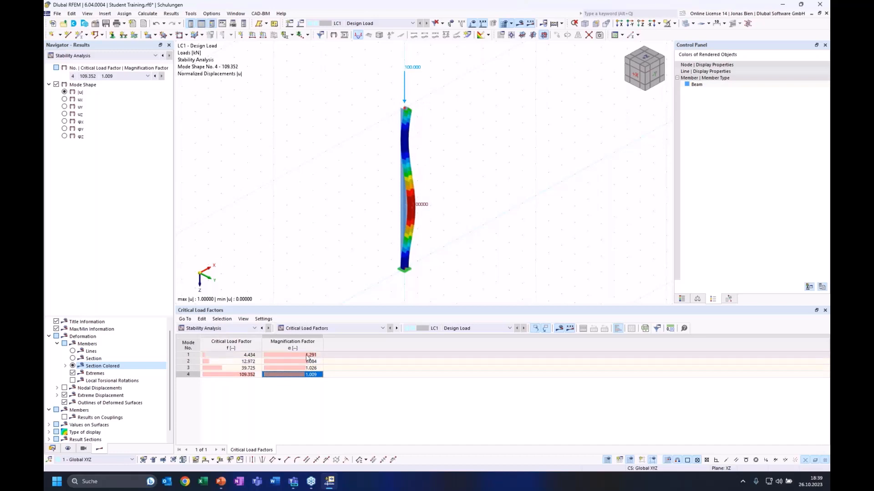
left_click(307, 355)
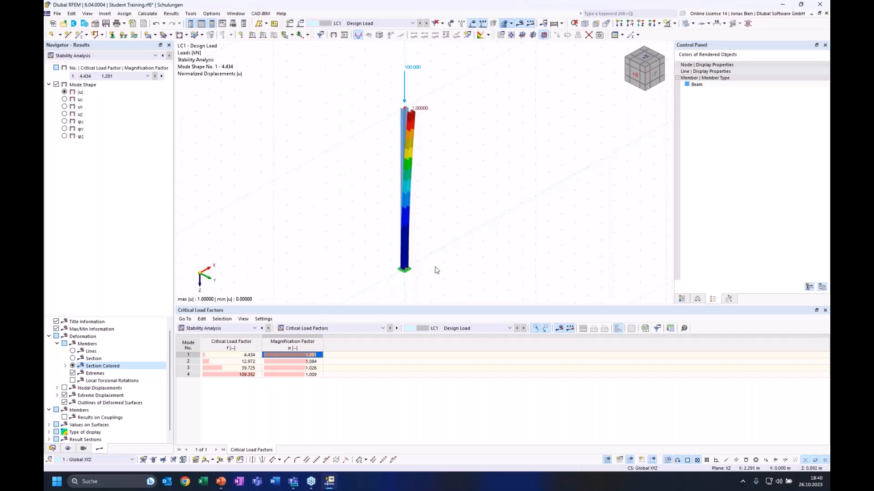
middle_click_drag(428, 288, 435, 285, "ctrl")
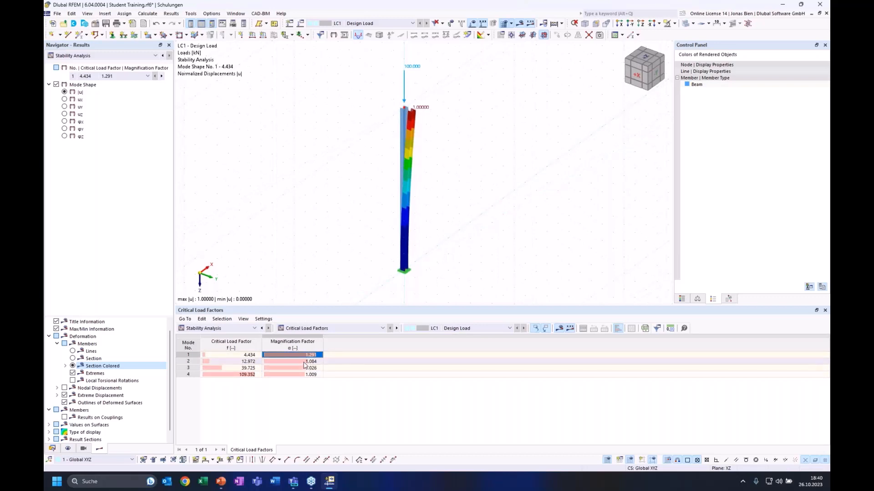
left_click(249, 356)
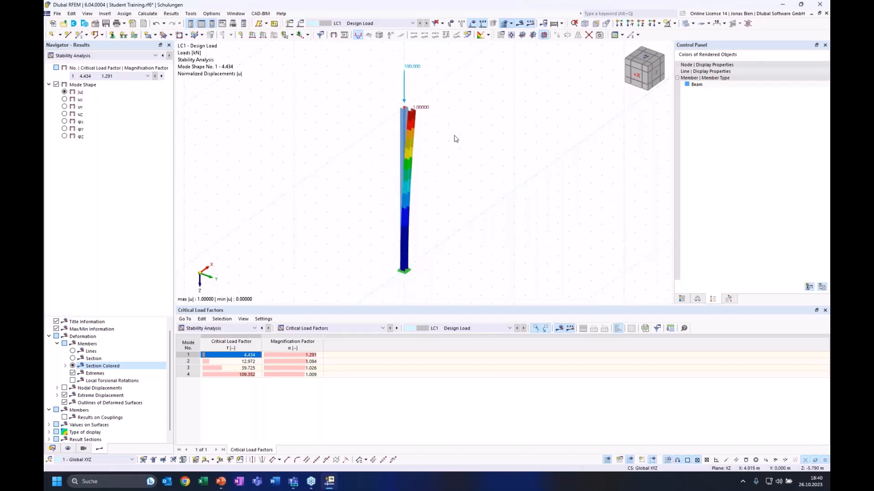
Copy load case LC1 as LC2, with second-order (P-Δ) static analysis settings and the critical load calculation disabled
middle_click_drag(455, 136, 430, 154)
left_click(52, 449)
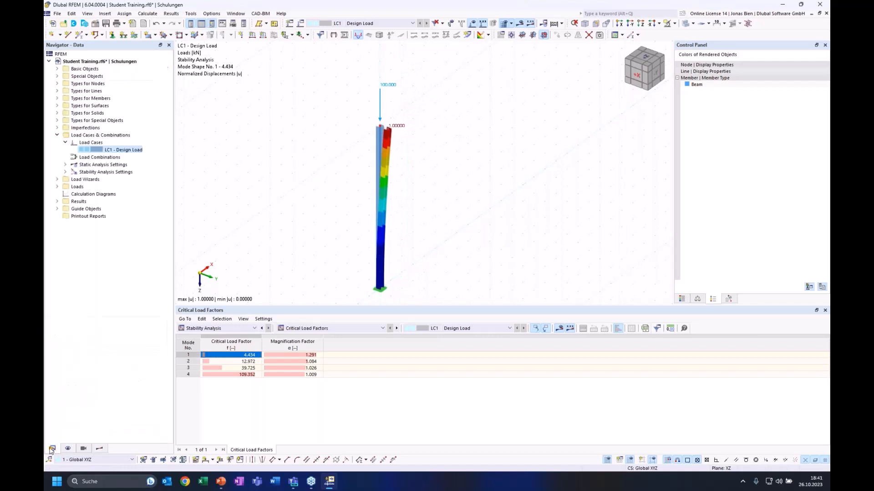
double_click(97, 150)
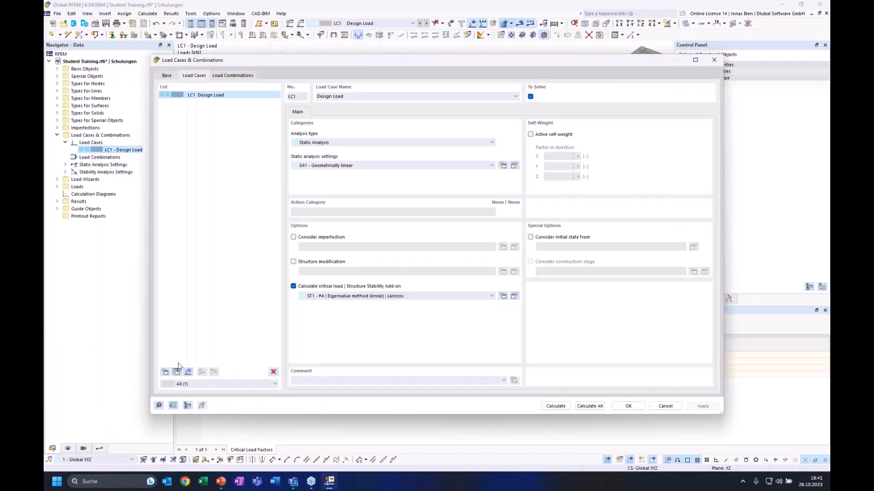
left_click(177, 371)
left_click(348, 164)
left_click(349, 181)
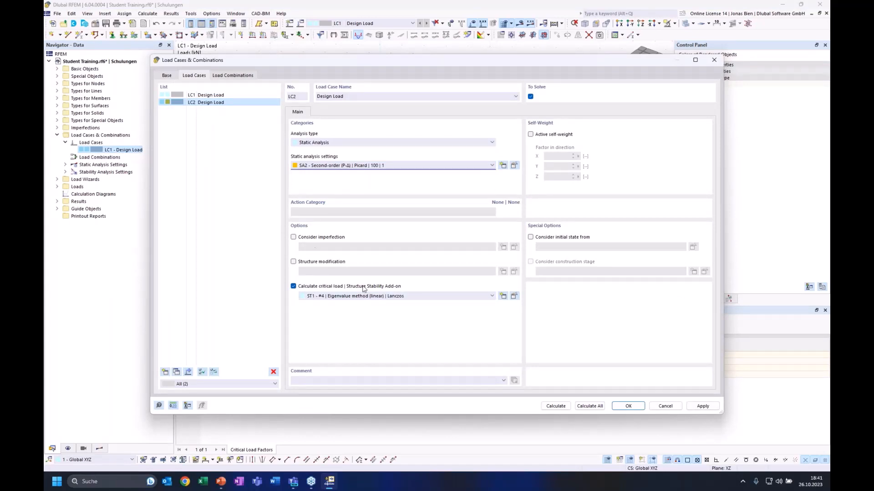
left_click(293, 286)
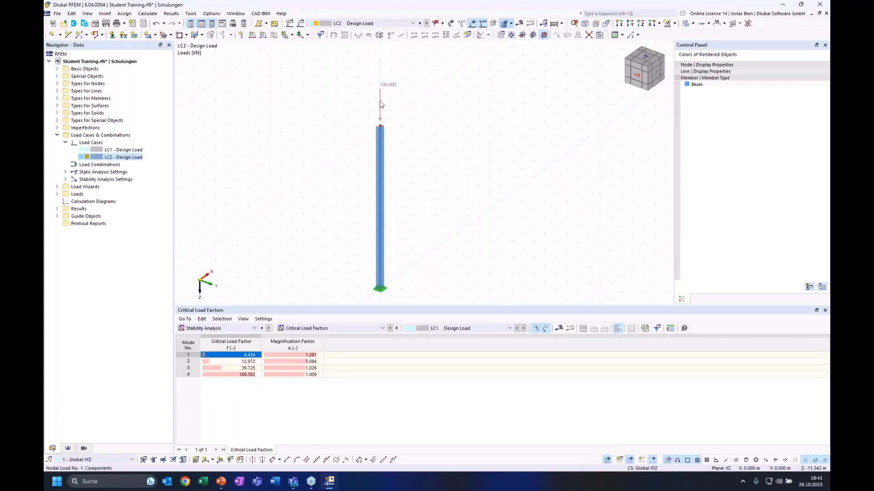
Set the vertical nodal load FZ at the column head in LC2 to 443 kN and calculate the results
double_click(379, 104)
double_click(430, 243)
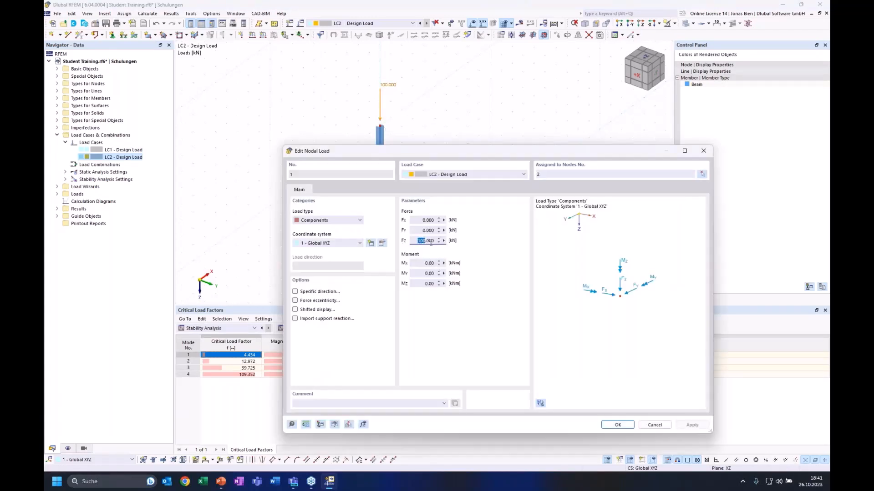
type("443")
left_click(618, 425)
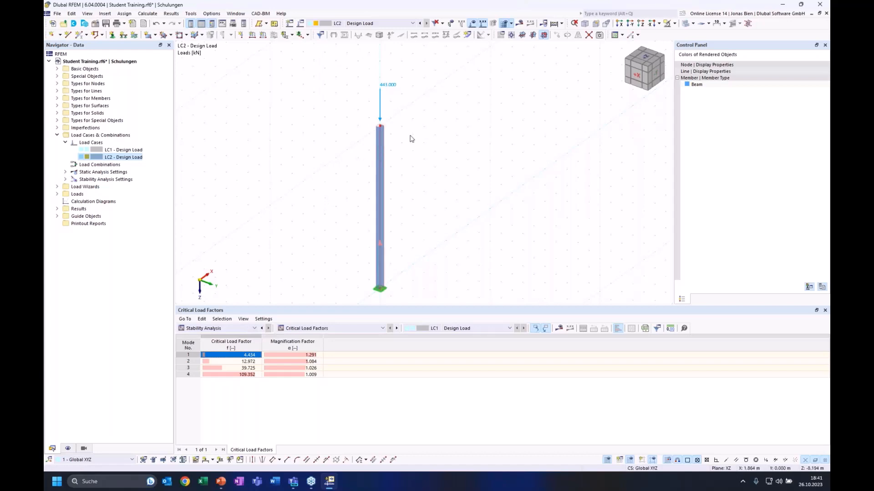
left_click(518, 26)
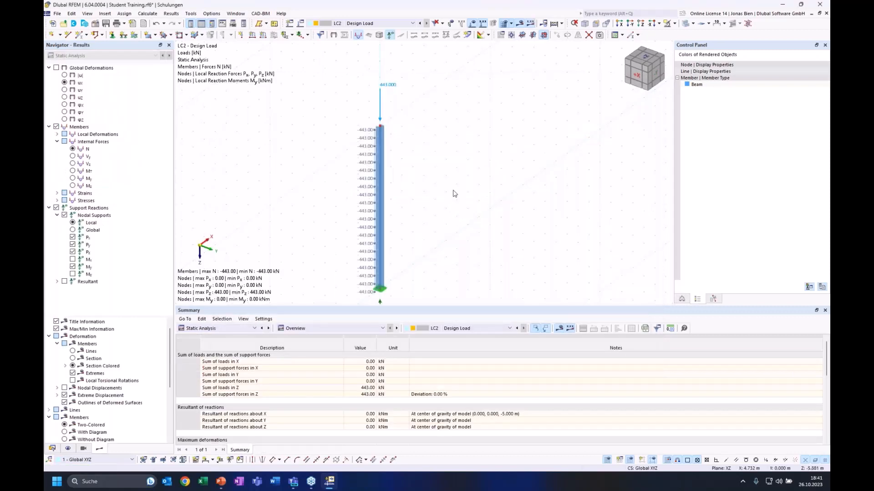
middle_click_drag(440, 207, 476, 170)
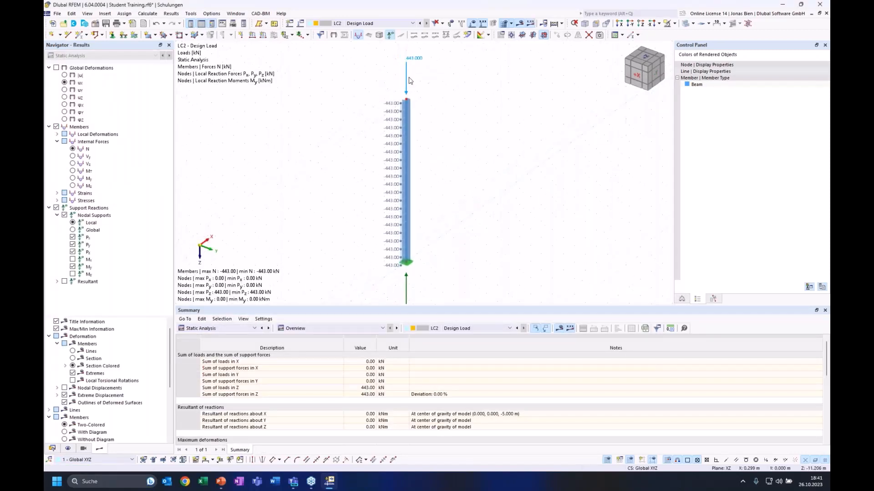
Set the vertical nodal load FZ in LC2 to 444 kN and recalculate the load case
double_click(406, 81)
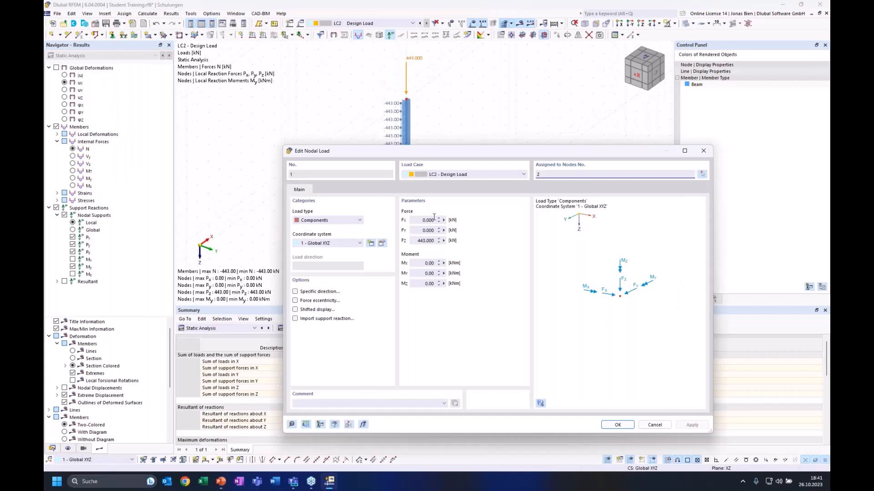
left_click(424, 240)
type("4")
left_click(608, 426)
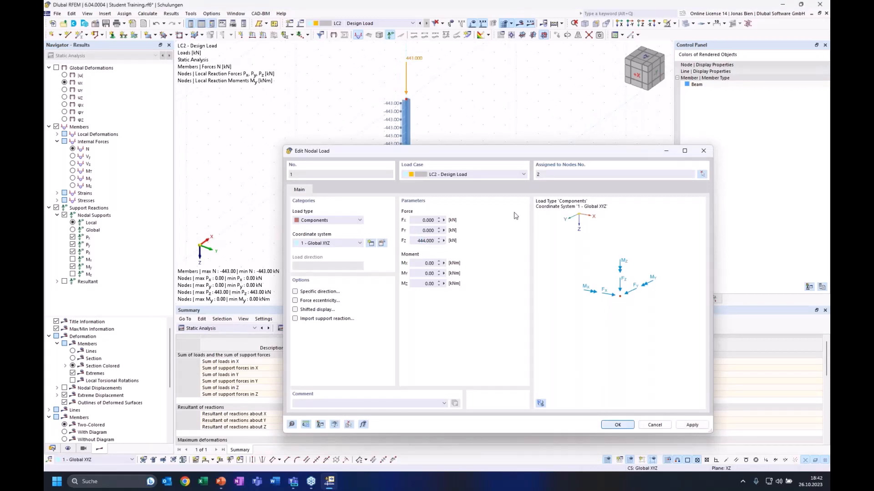
left_click(371, 25)
left_click(366, 37)
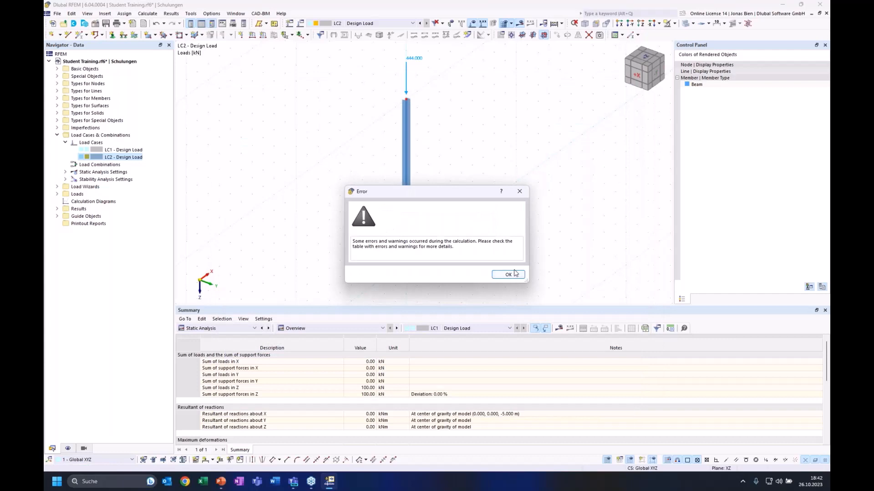
left_click(509, 275)
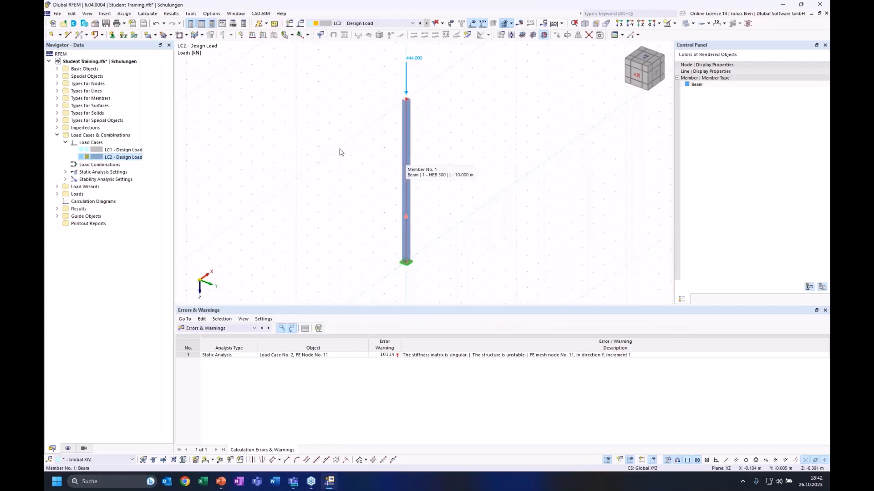
Switch to load case LC1 and show the critical load factors of its stability analysis
left_click(130, 150)
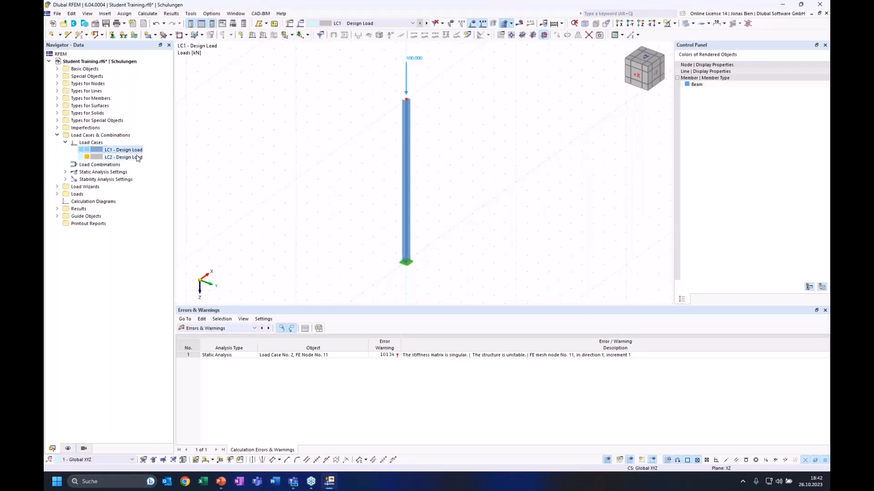
left_click(377, 23)
left_click(376, 31)
left_click(223, 328)
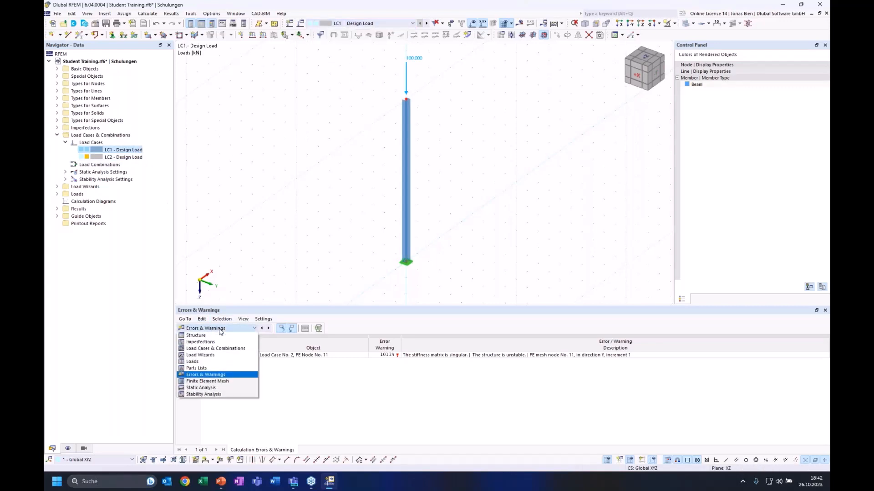
left_click(228, 395)
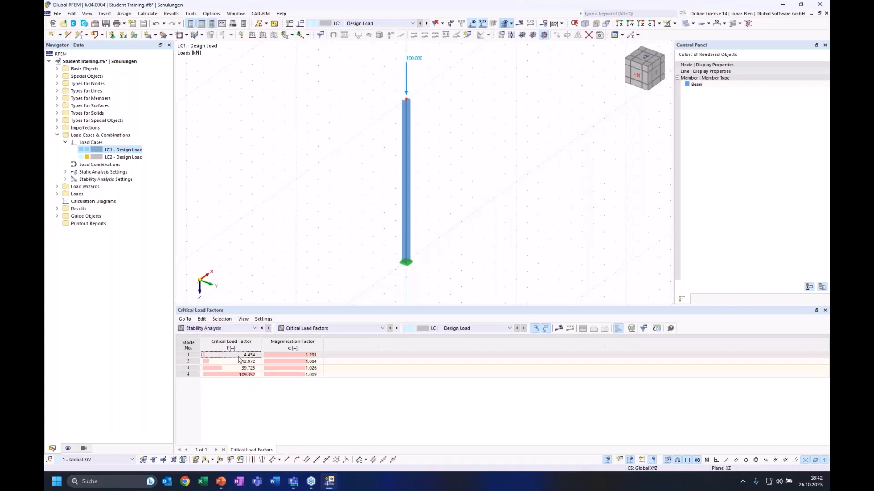
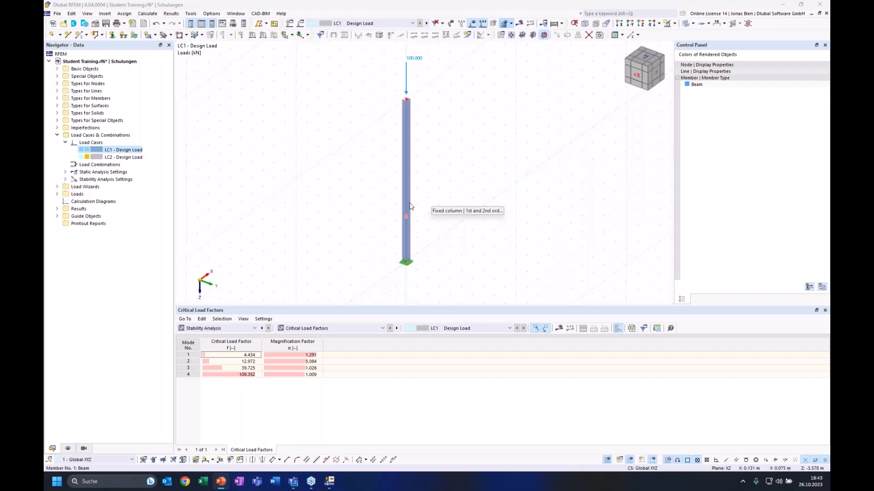
Show the stability results by member, with the effective lengths and critical loads by member
left_click(252, 330)
left_click(253, 331)
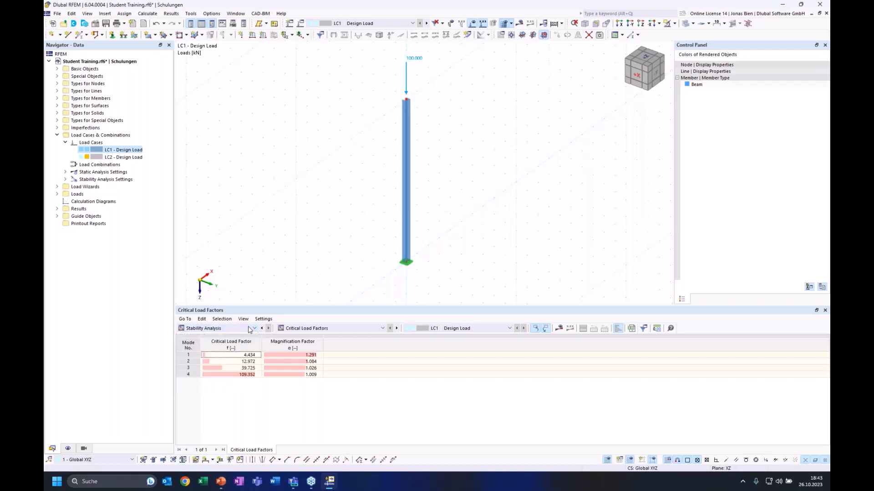
left_click(301, 330)
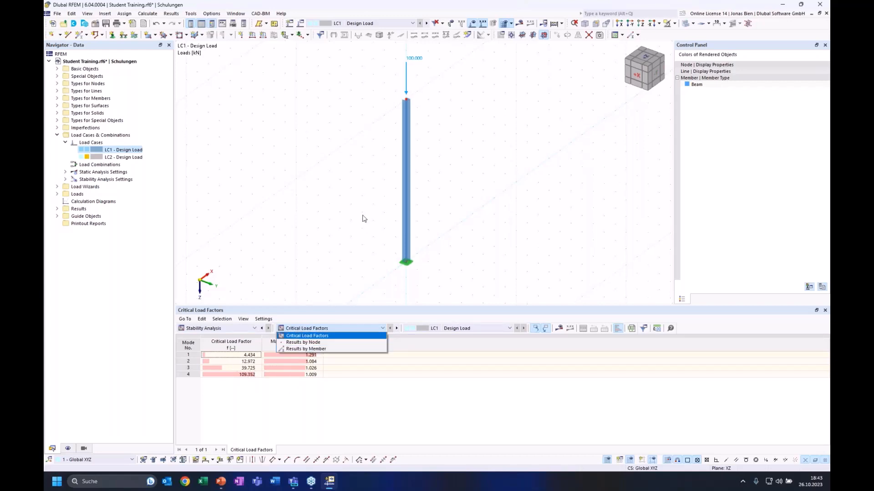
left_click(306, 348)
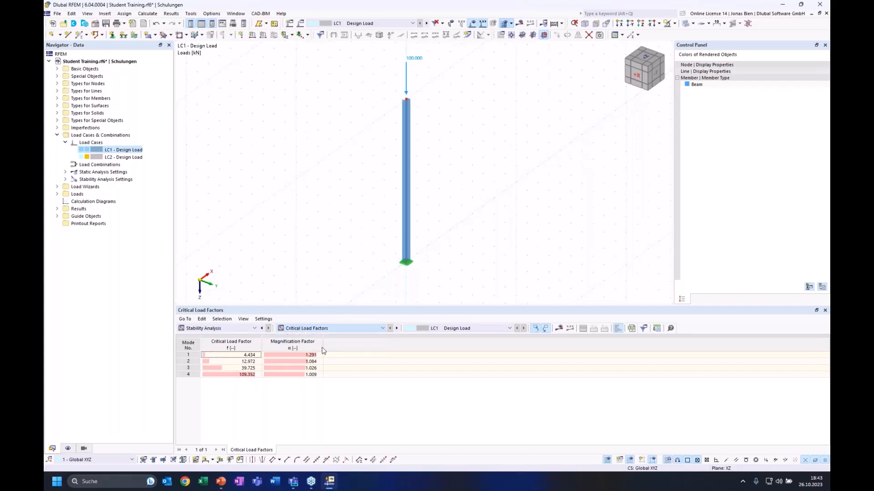
left_click(443, 450)
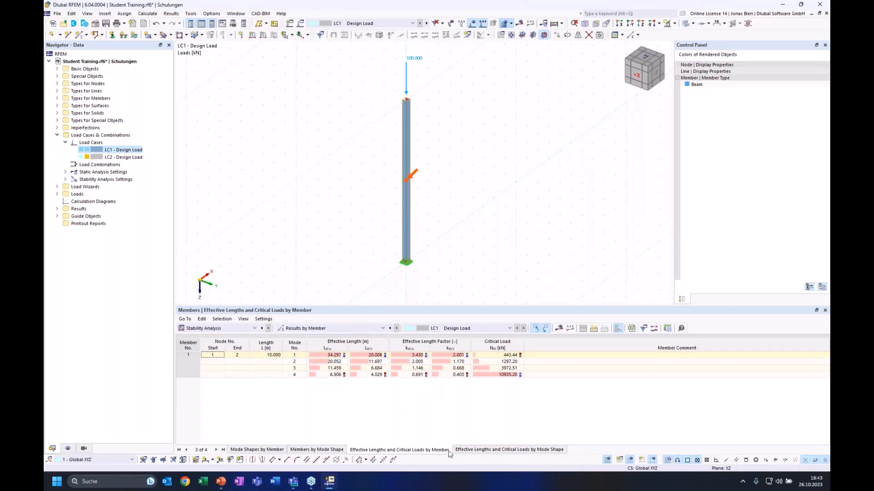
Examine the effective lengths, effective length factors and critical loads of the column for mode shapes 1 and 2
left_click(481, 450)
left_click(421, 450)
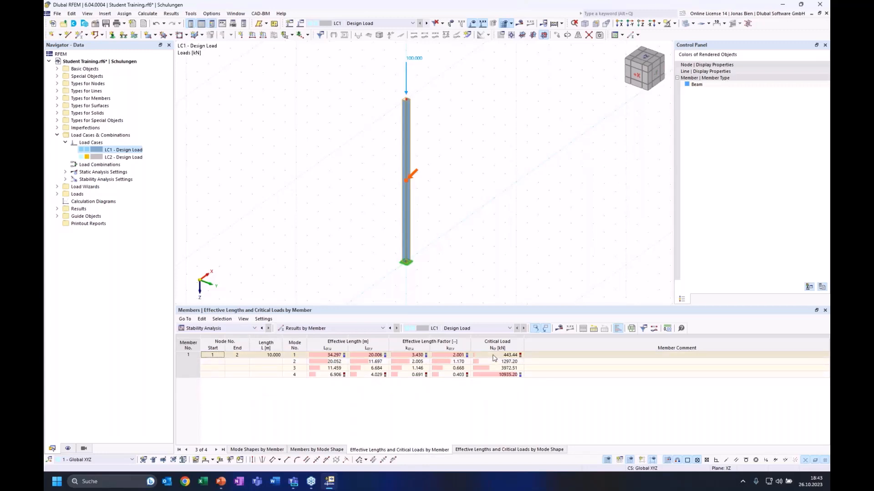
left_click(507, 355)
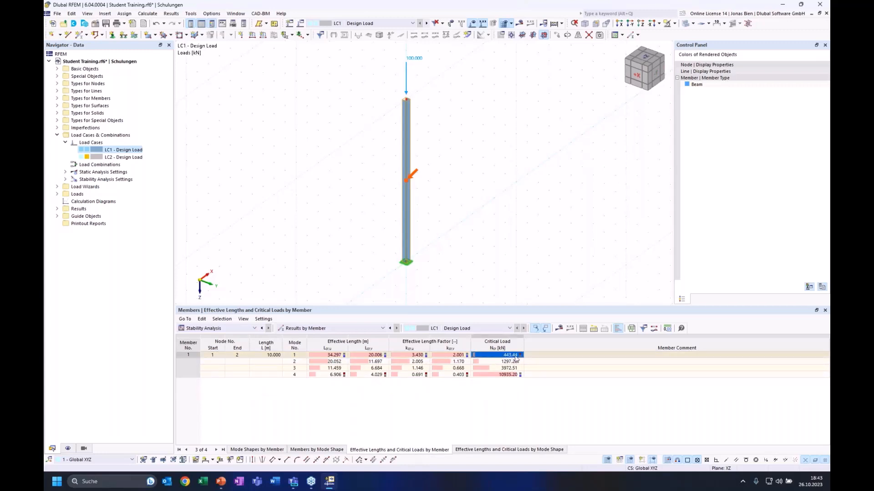
left_click(508, 367)
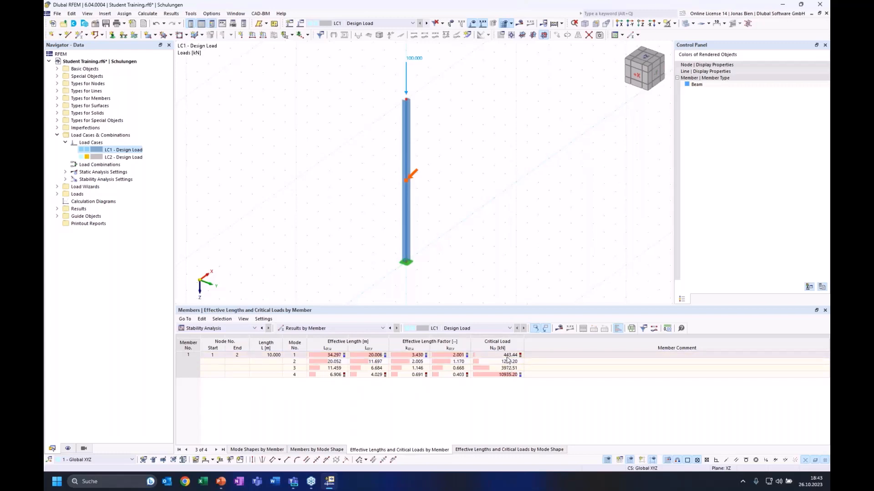
left_click(504, 356)
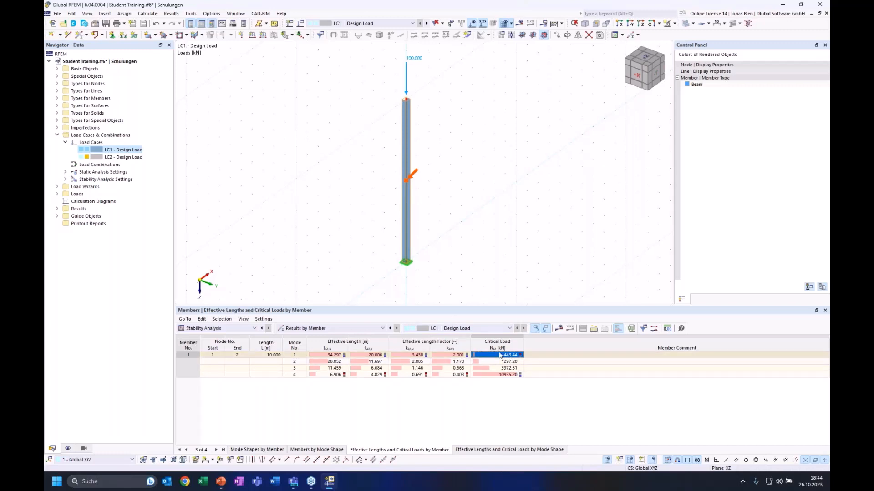
key("Escape")
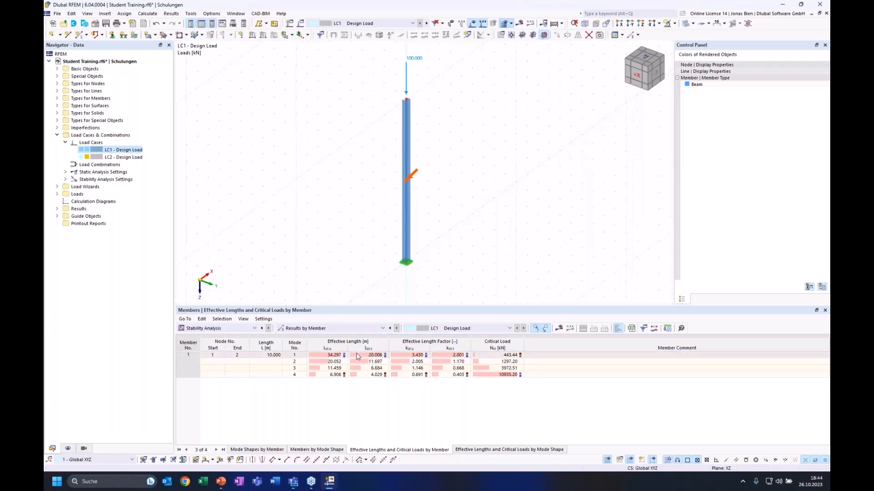
middle_click_drag(450, 249, 477, 245)
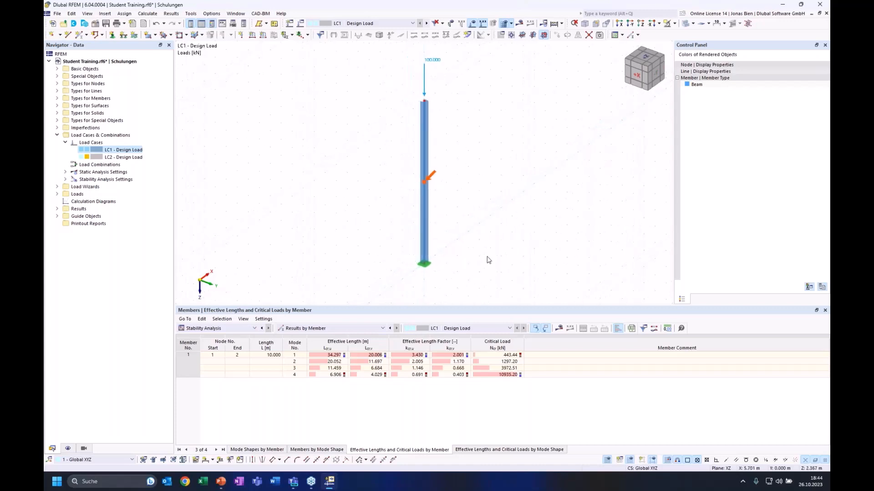
left_click(463, 357)
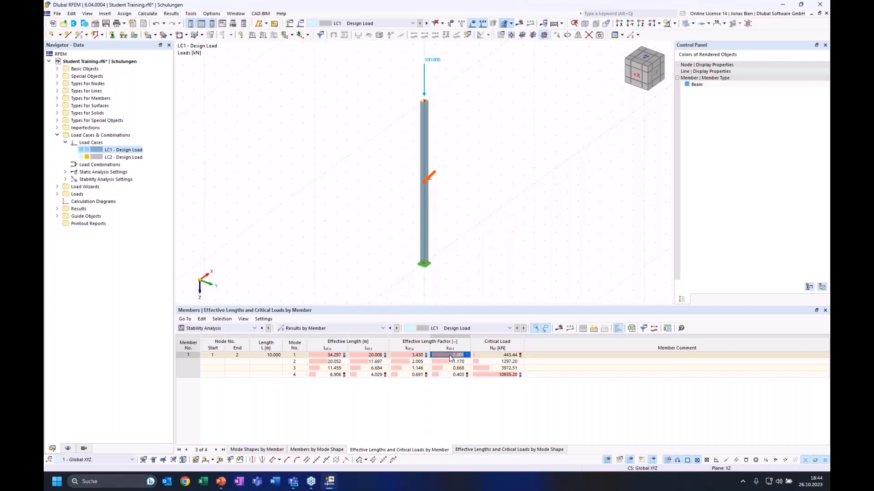
left_click(499, 356)
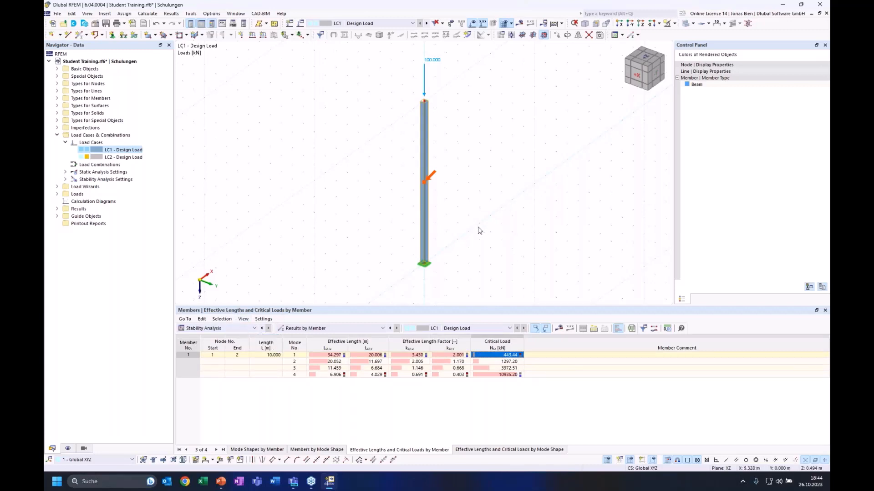
middle_click_drag(481, 233, 459, 232, "ctrl")
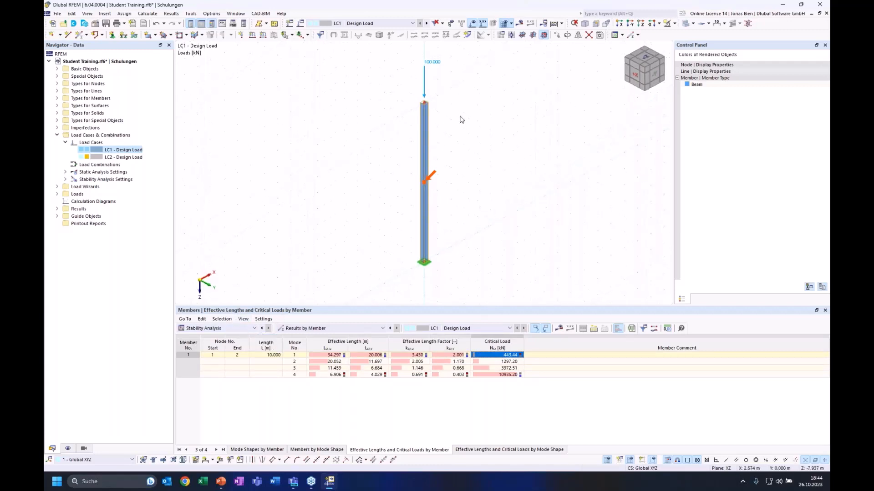
left_click(449, 356)
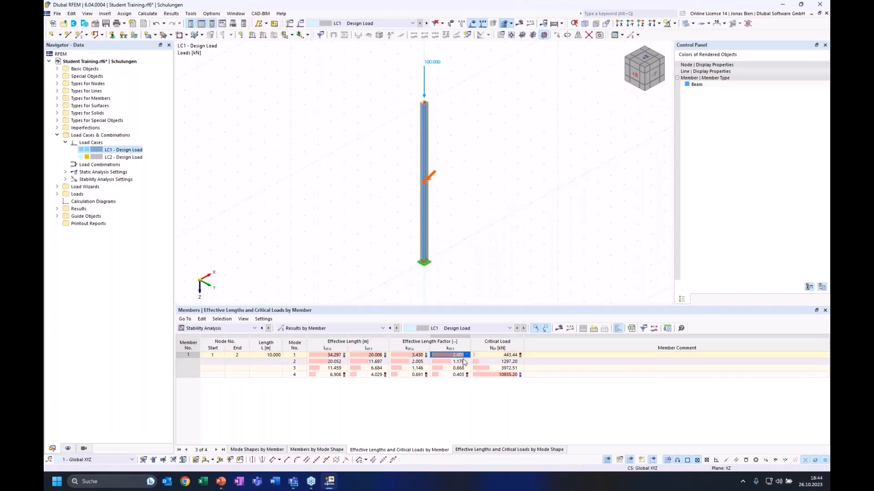
key("Escape")
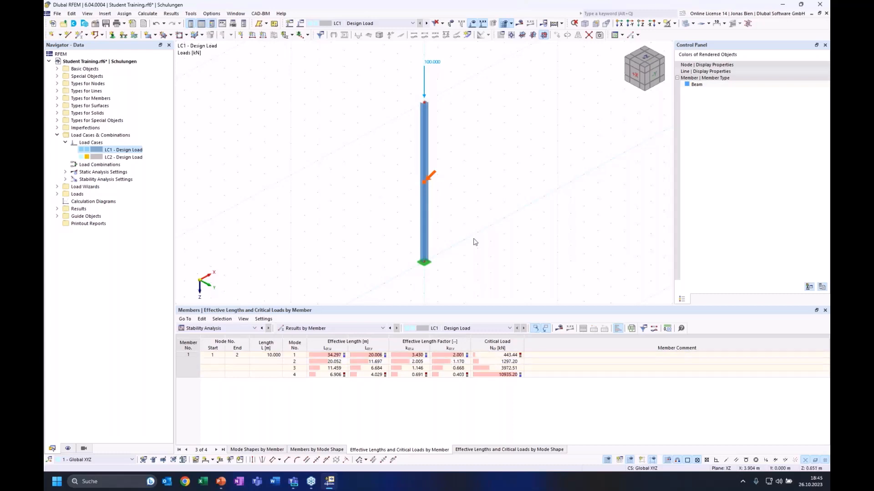
left_click(498, 362)
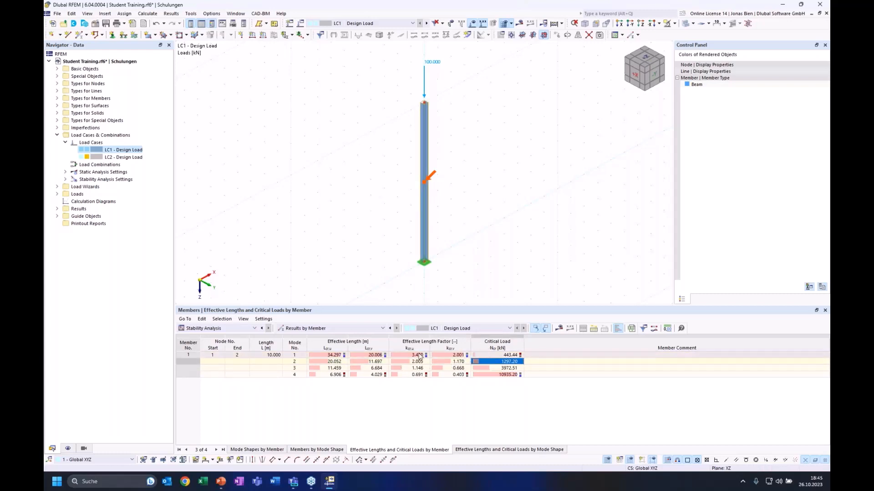
middle_click_drag(475, 223, 464, 219, "ctrl")
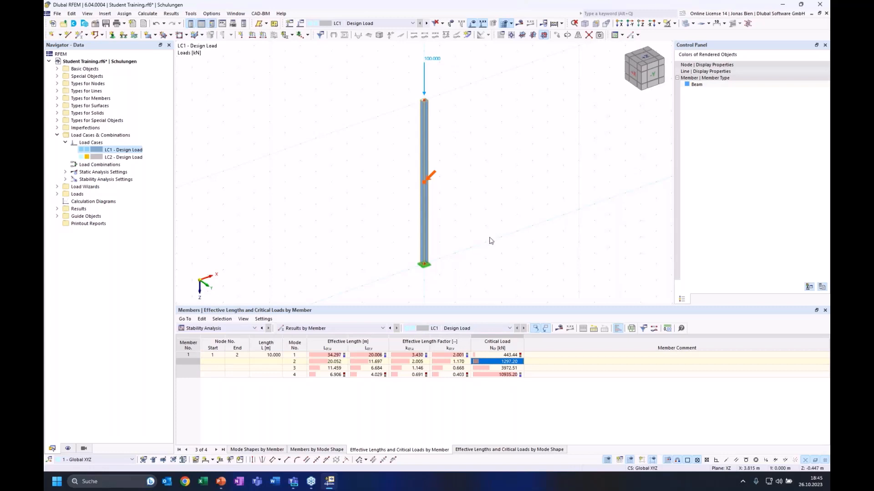
middle_click_drag(478, 223, 540, 242, "ctrl")
left_click(496, 227)
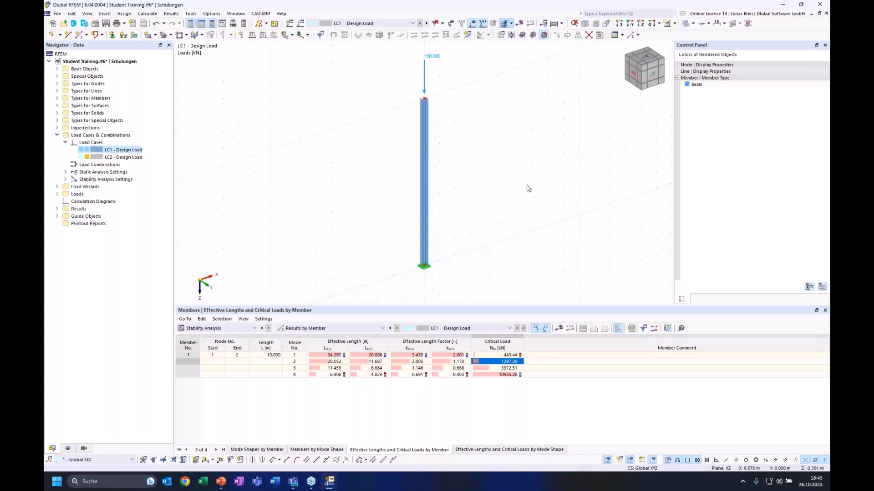
middle_click_drag(524, 181, 515, 182, "ctrl")
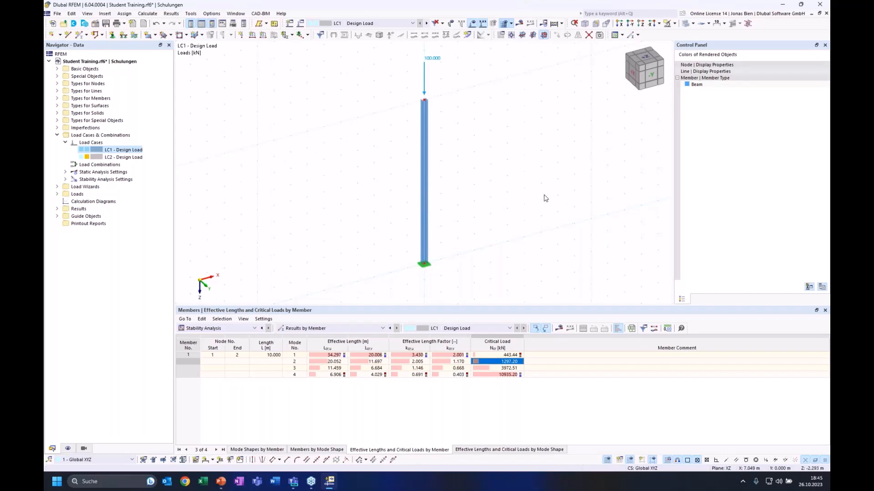
mouse_move(517, 198)
middle_mouse_down("ctrl")
mouse_move(471, 191)
mouse_move(507, 198)
middle_mouse_up("ctrl")
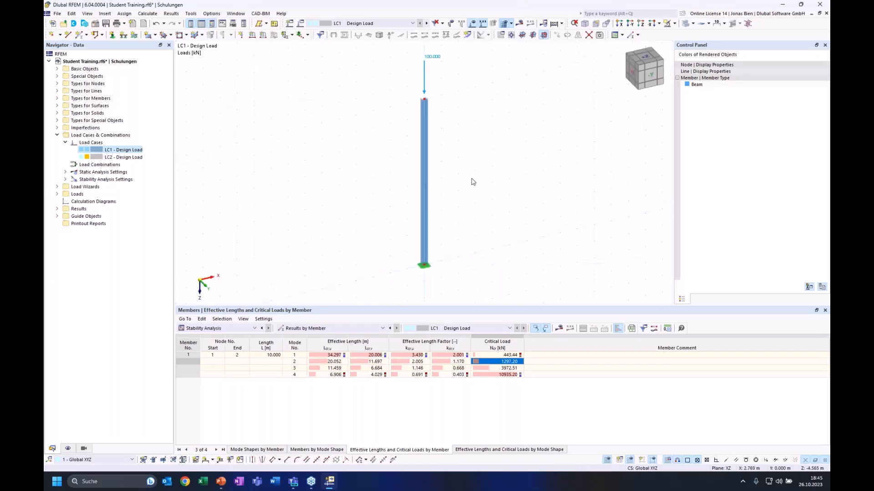
left_click_drag(395, 52, 491, 130)
left_click(501, 183)
middle_click_drag(515, 200, 506, 204)
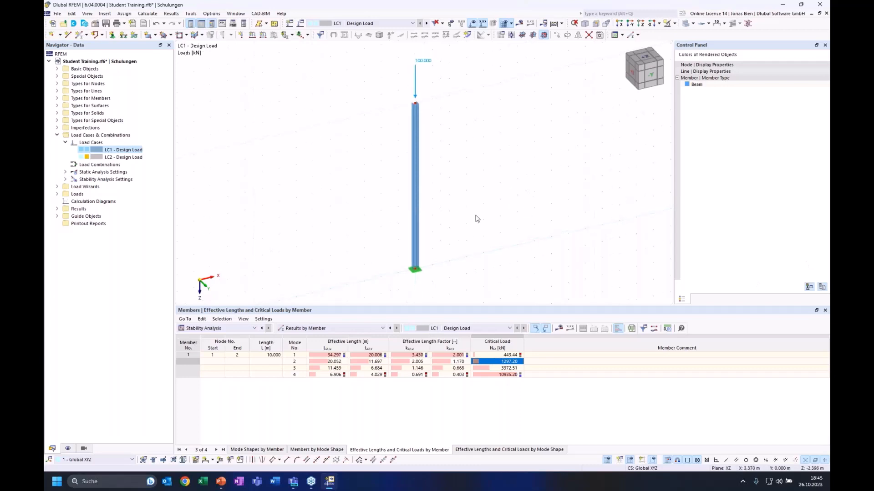
left_click_drag(385, 59, 455, 136)
left_click_drag(390, 53, 459, 116)
middle_click_drag(480, 183, 471, 173, "ctrl")
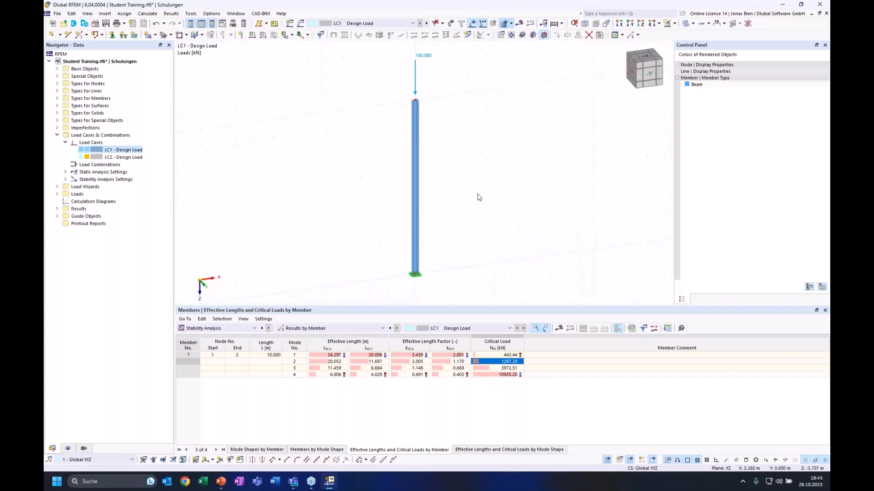
Shorten the column by moving its head node down to Z = -4.000 m
middle_click_drag(504, 207, 494, 207)
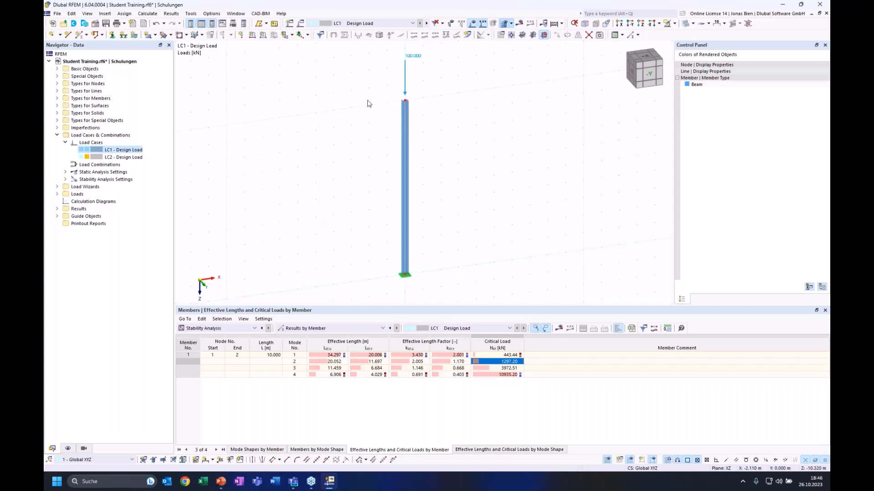
left_click(405, 95)
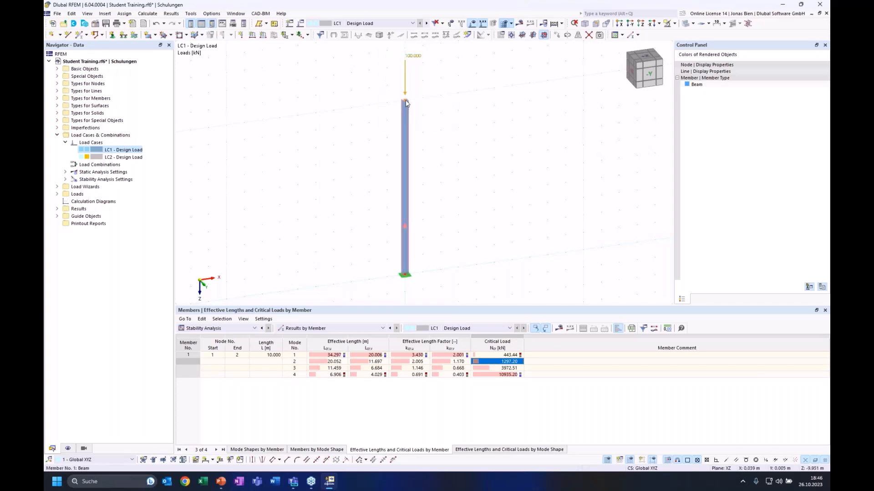
left_click_drag(405, 100, 405, 205)
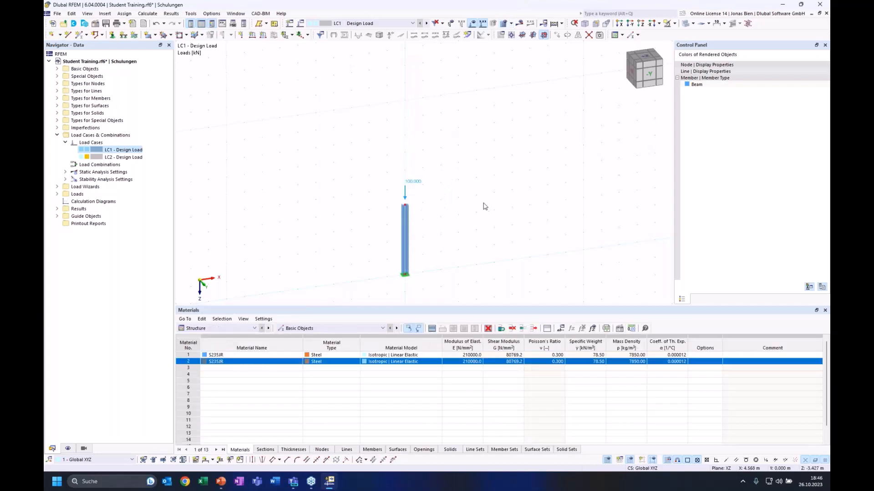
Copy the whole column with its support and nodal load about 10 m along the X direction
mouse_move(479, 200)
middle_mouse_down("ctrl")
mouse_move(485, 227)
mouse_move(468, 207)
middle_mouse_up("ctrl")
left_click_drag(332, 146, 562, 303)
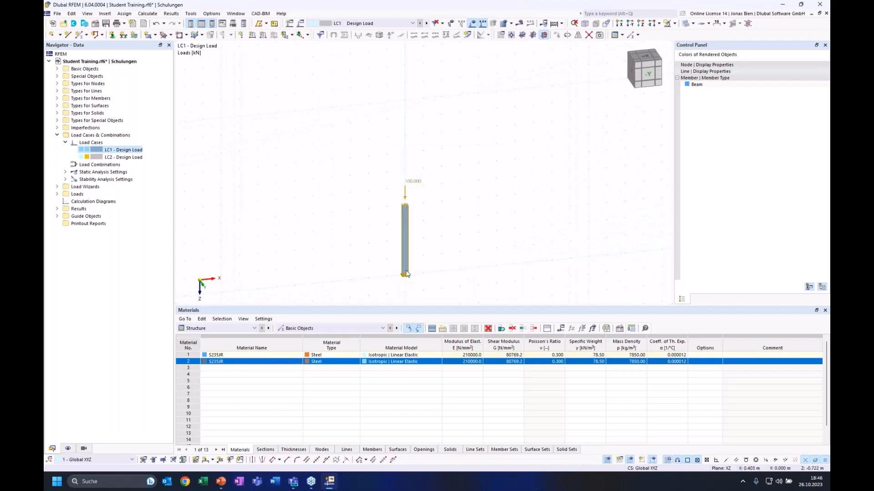
left_click_drag(437, 261, 588, 258, "ctrl")
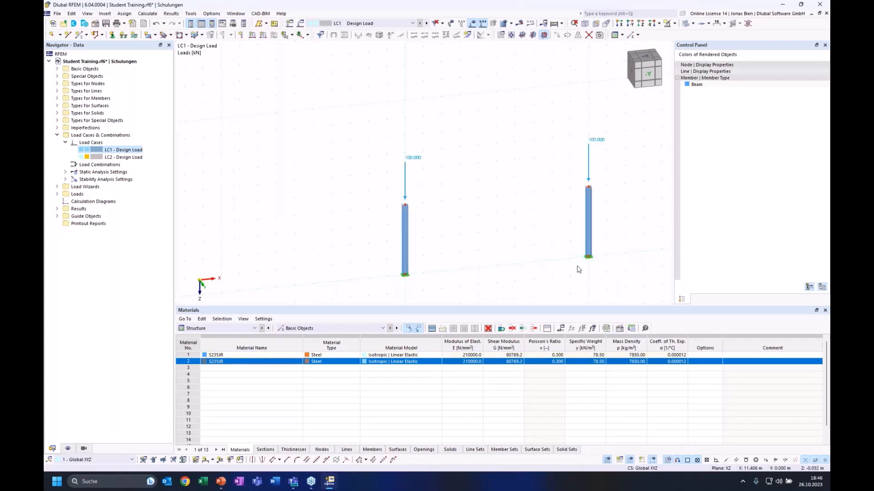
Connect the two column heads with a single beam member of section HEB 300 in S235JR
middle_click_drag(602, 185, 585, 170, "ctrl")
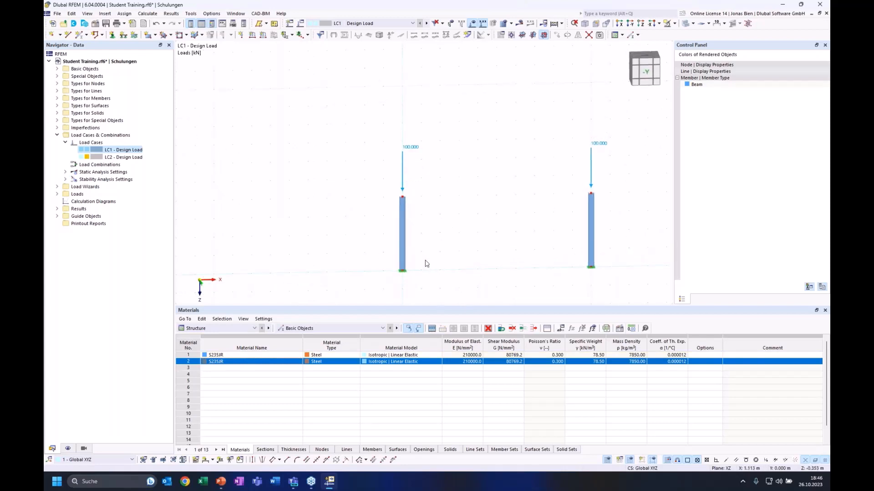
left_click(79, 35)
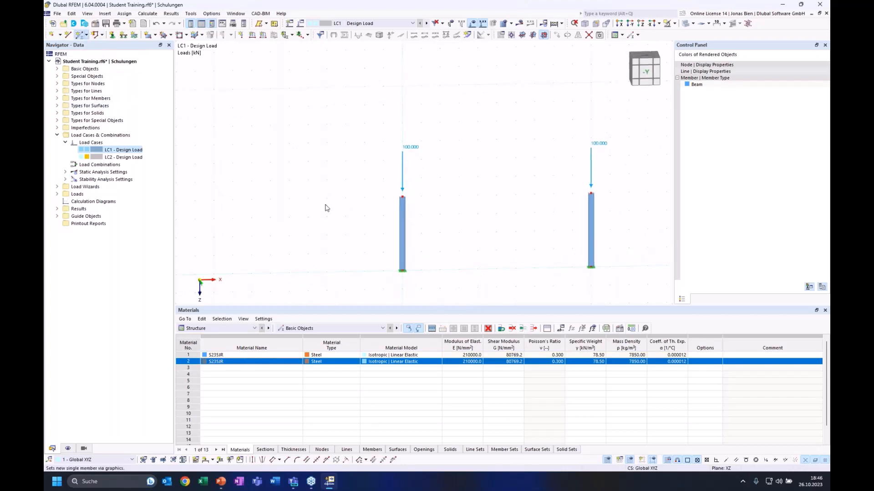
left_click(191, 100)
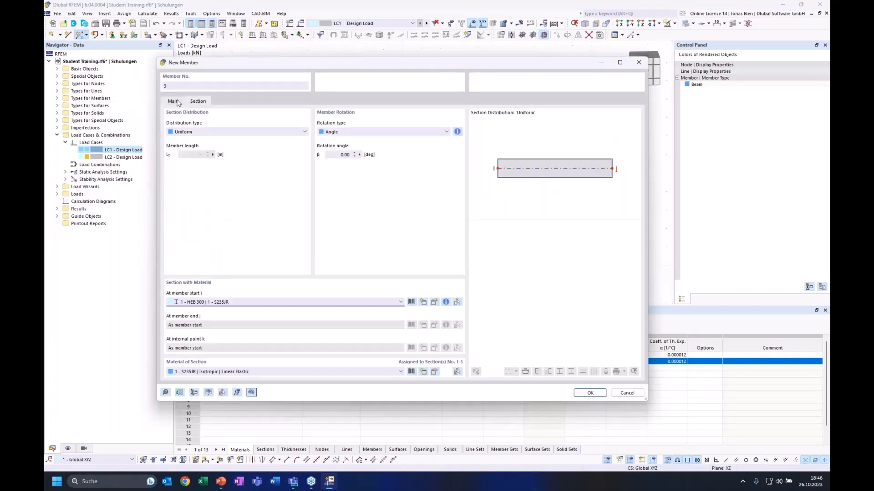
left_click(175, 101)
left_click(590, 393)
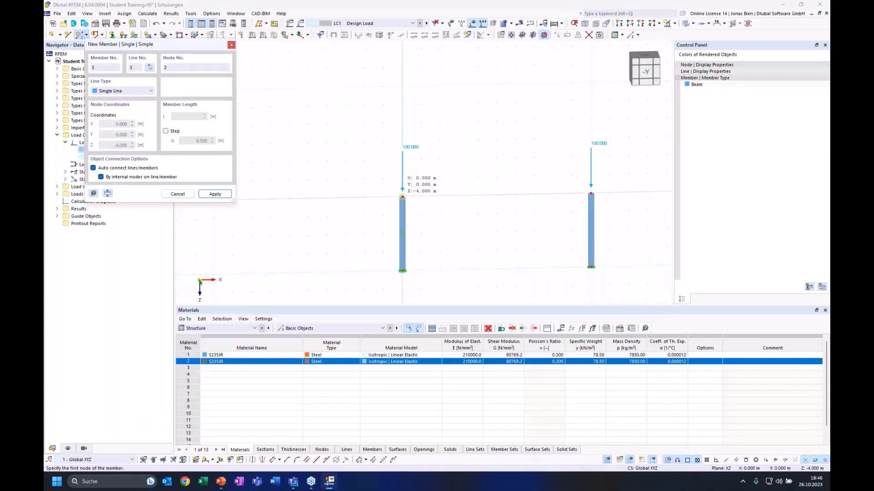
left_click(402, 196)
left_click(591, 193)
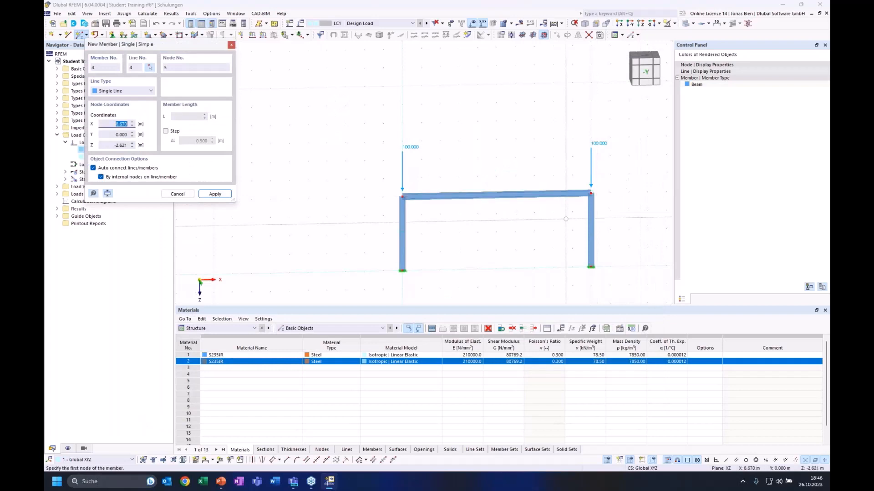
key("Escape")
middle_click_drag(596, 237, 500, 246, "ctrl")
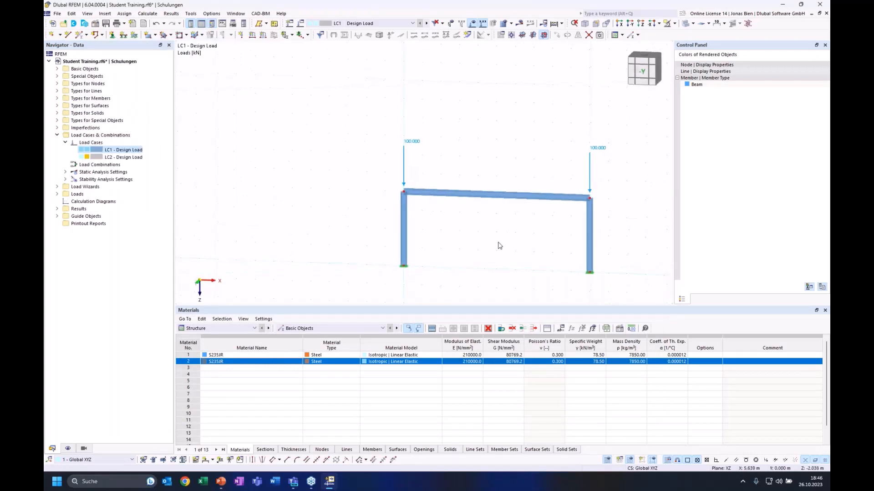
scroll(500, 246, "up", 2)
left_click(642, 72)
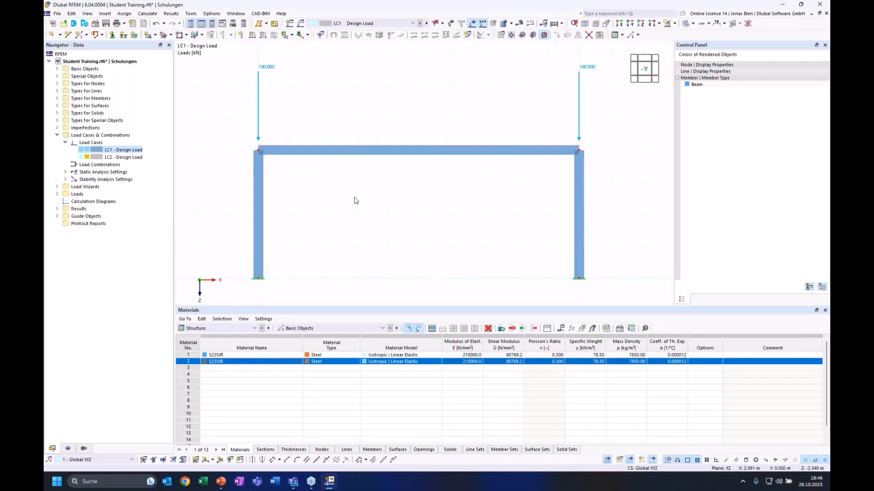
middle_click_drag(369, 229, 433, 225, "ctrl")
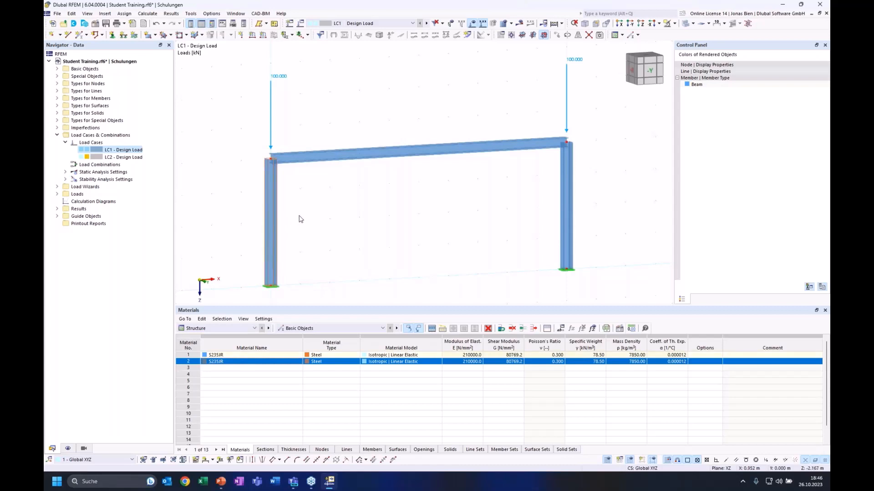
left_click(270, 225)
middle_click_drag(427, 189, 430, 188)
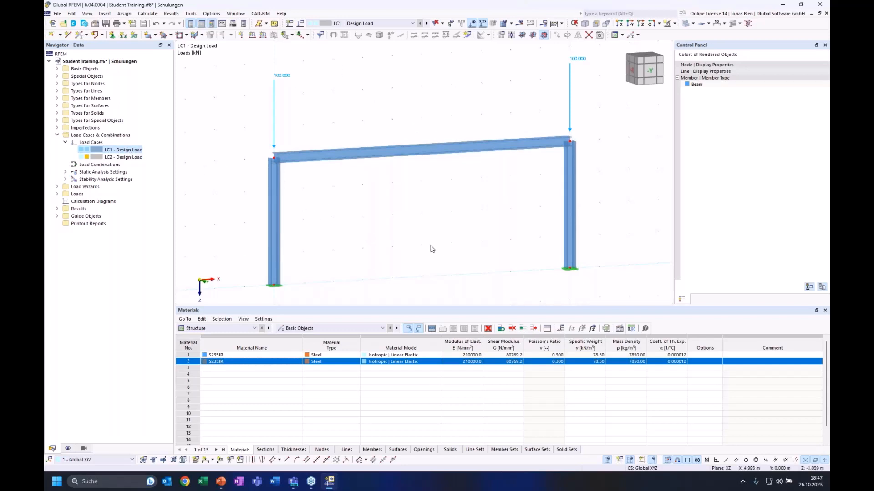
Calculate the frame's LC1 results and display mode shape 1 of the stability analysis, viewed along the X axis
left_click(520, 25)
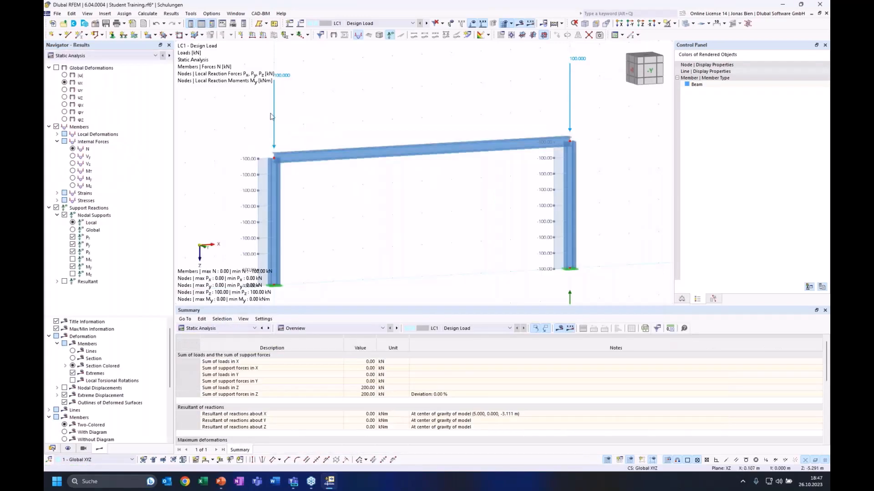
left_click(109, 69)
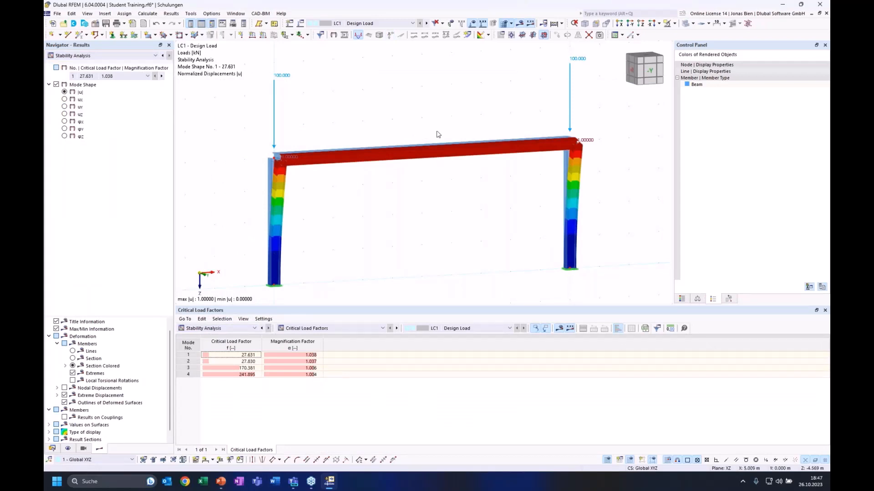
middle_click_drag(454, 117, 528, 105, "ctrl")
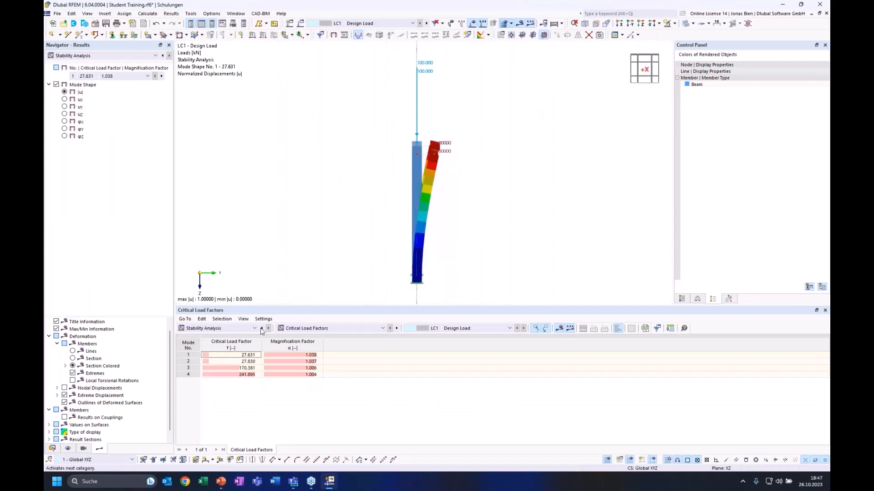
Examine mode shape 1 of the portal frame in a three-dimensional view
left_click(245, 357)
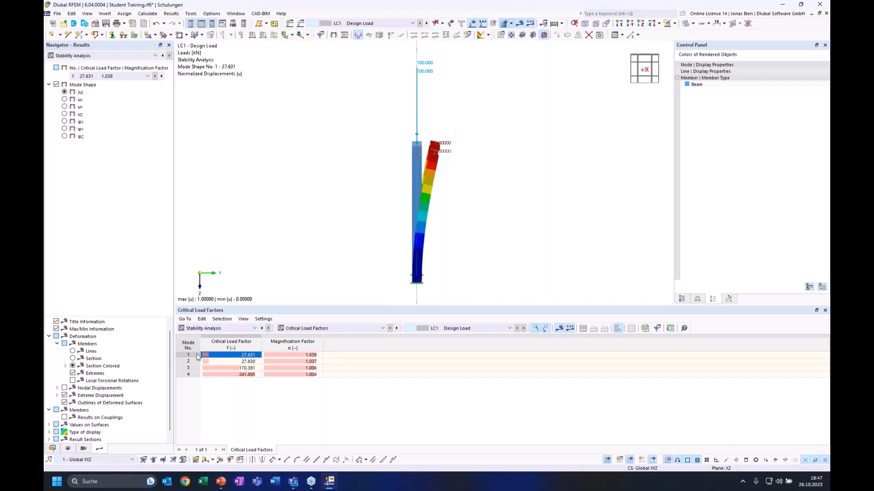
middle_click_drag(519, 177, 481, 173, "ctrl")
middle_click_drag(496, 135, 505, 138, "ctrl")
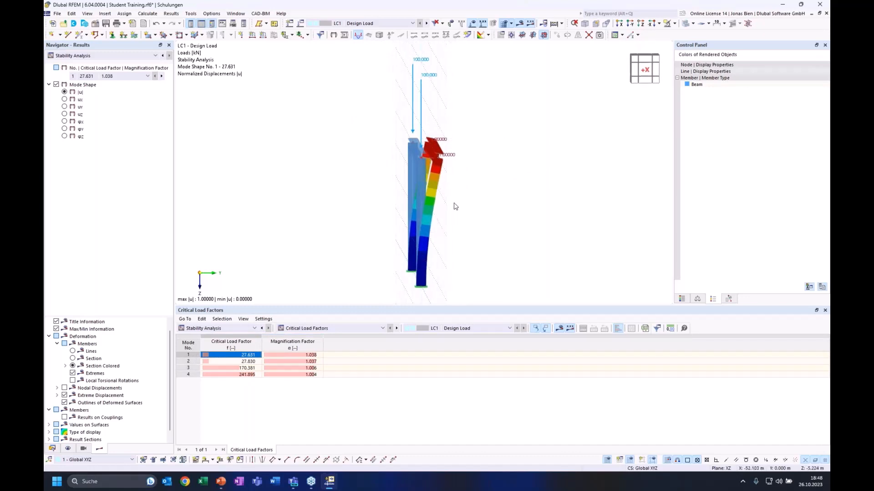
middle_click_drag(454, 206, 427, 184, "ctrl")
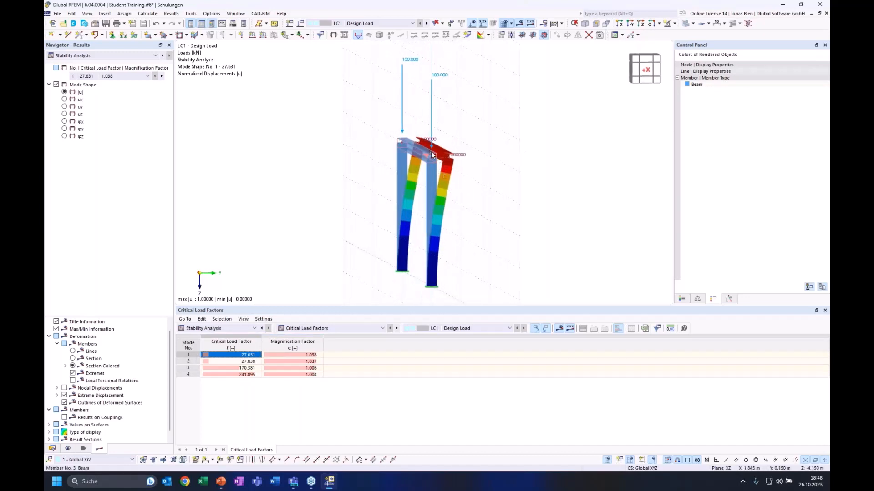
middle_click_drag(499, 168, 426, 146, "ctrl")
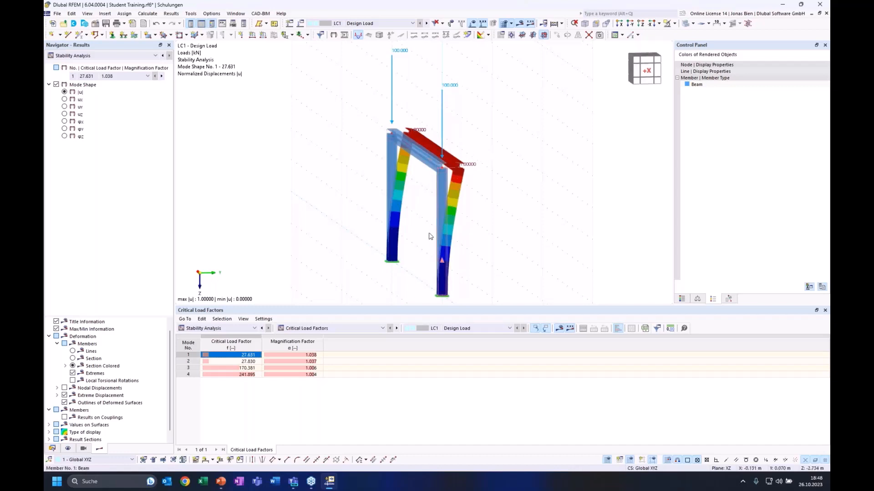
middle_click_drag(449, 194, 452, 206, "ctrl")
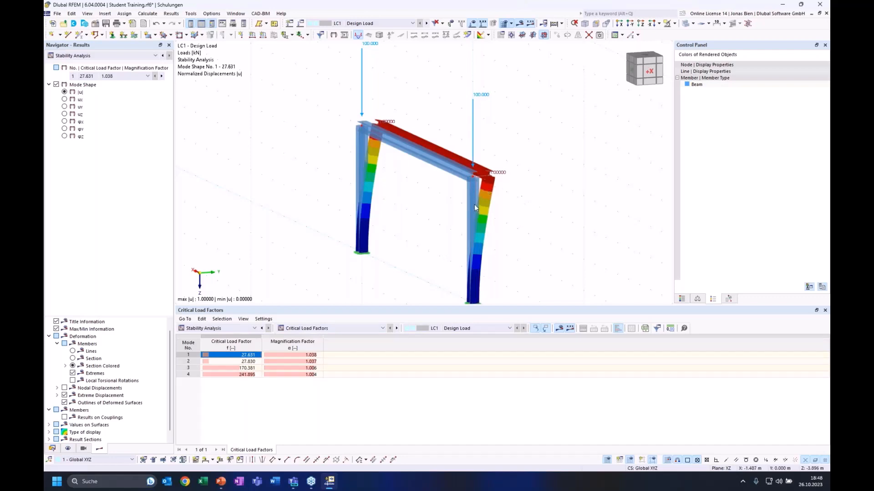
Display mode shape 2 of the frame and examine how both columns and the beam deform
key("Down")
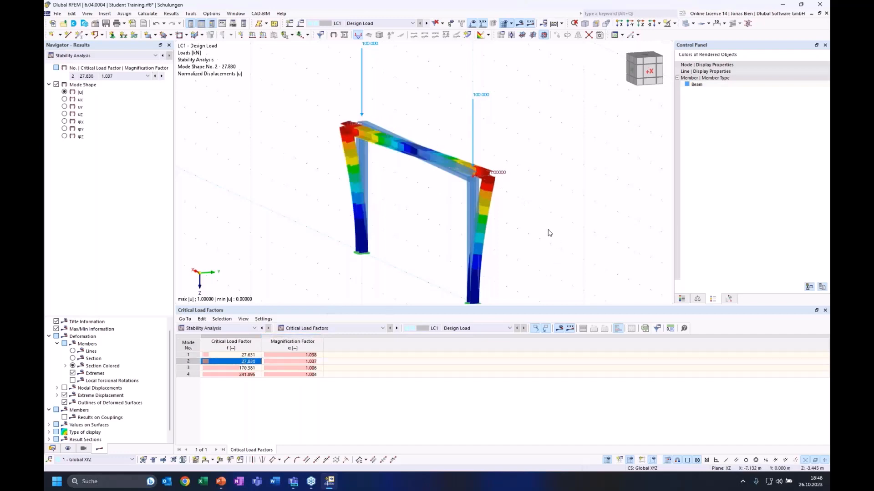
mouse_move(550, 233)
middle_mouse_down("ctrl")
mouse_move(536, 251)
mouse_move(564, 247)
mouse_move(579, 220)
mouse_move(577, 201)
mouse_move(596, 223)
mouse_move(501, 234)
mouse_move(541, 221)
middle_mouse_up("ctrl")
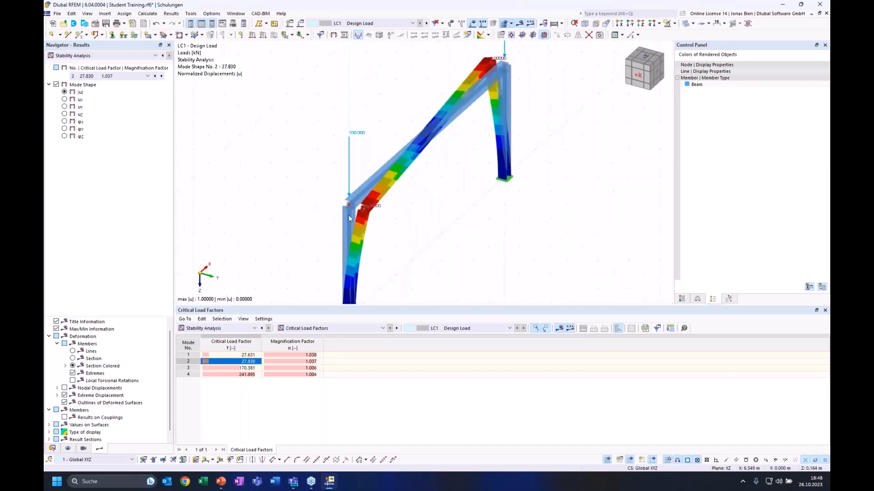
middle_click_drag(484, 247, 480, 201, "ctrl")
scroll(480, 201, "down", 1)
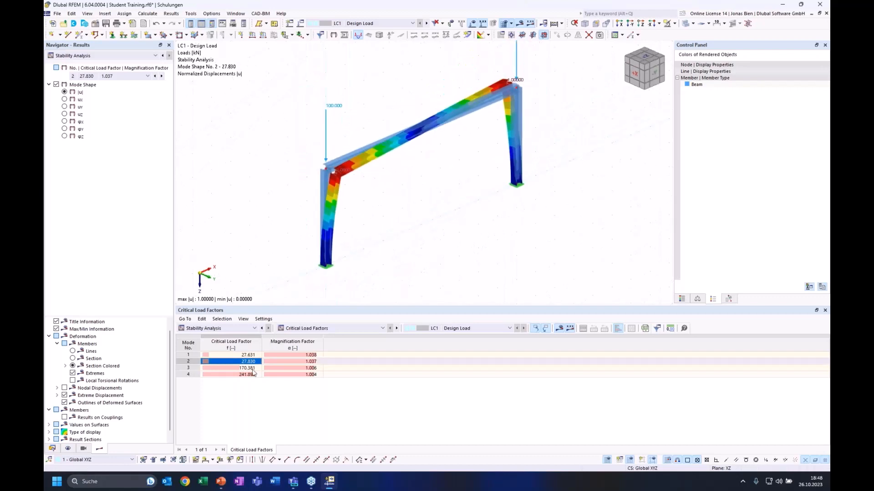
Display mode shape 3 of the frame and view it in the XZ plane along the Y axis
left_click(245, 370)
middle_click_drag(480, 232, 456, 223, "ctrl")
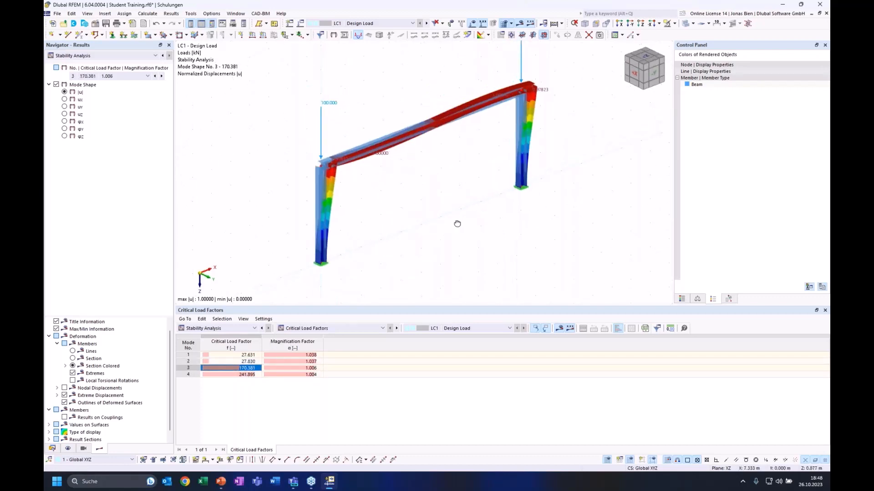
left_click(640, 79)
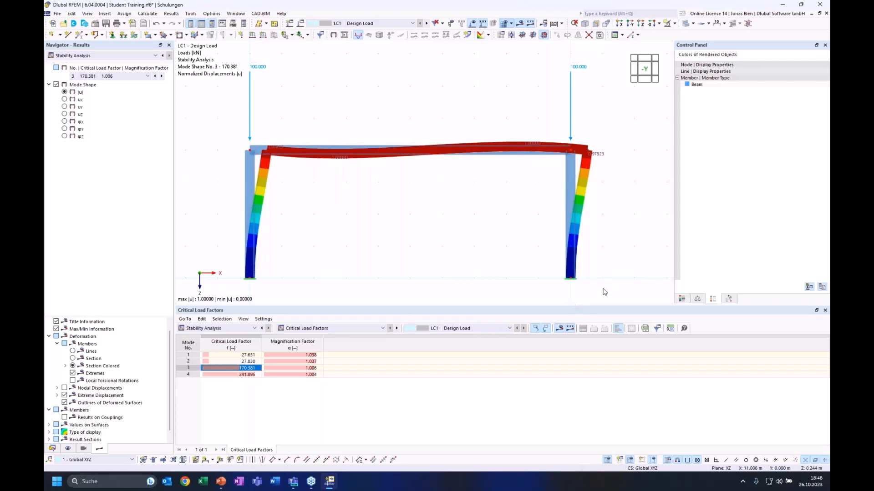
Delete the beam and the second column with its support and load, and calculate LC1 for the remaining column
left_click_drag(607, 294, 514, 177)
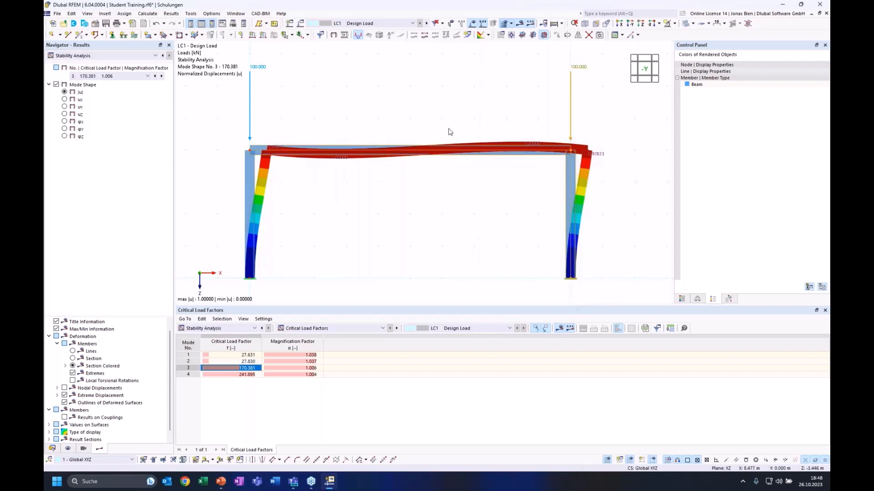
key("Delete")
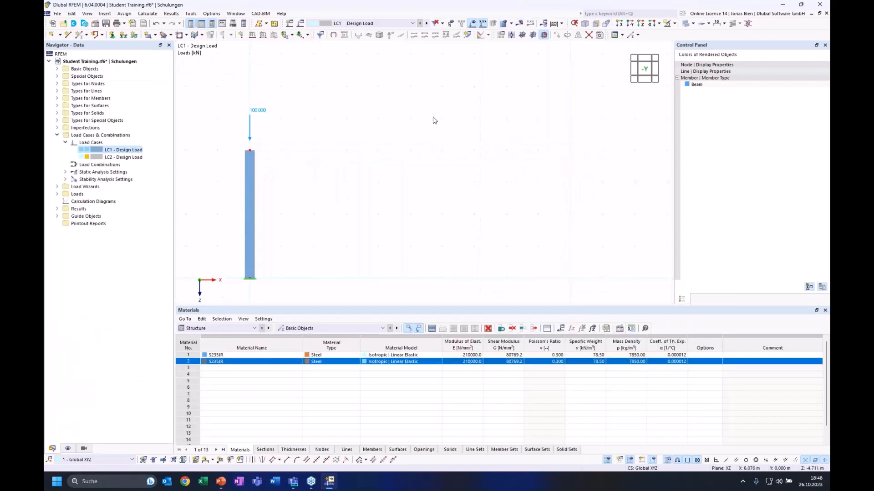
left_click(523, 25)
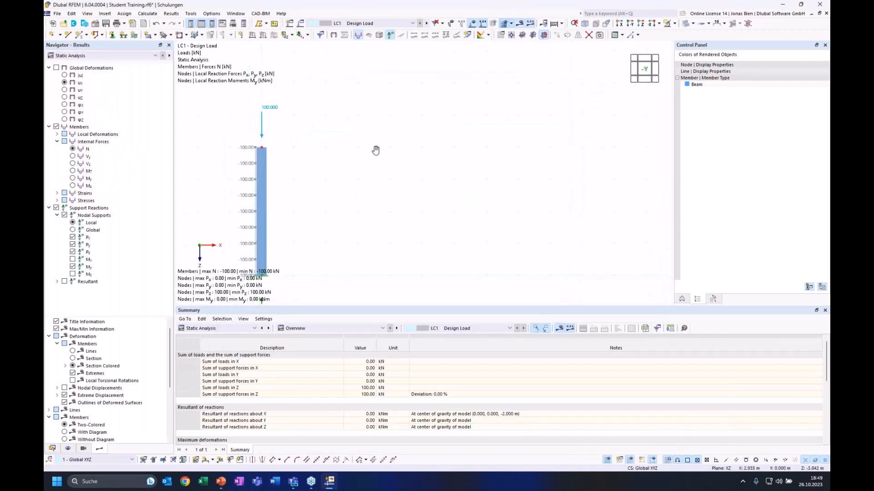
Switch the single column's displayed results from static analysis to stability analysis
middle_click_drag(376, 151, 485, 118)
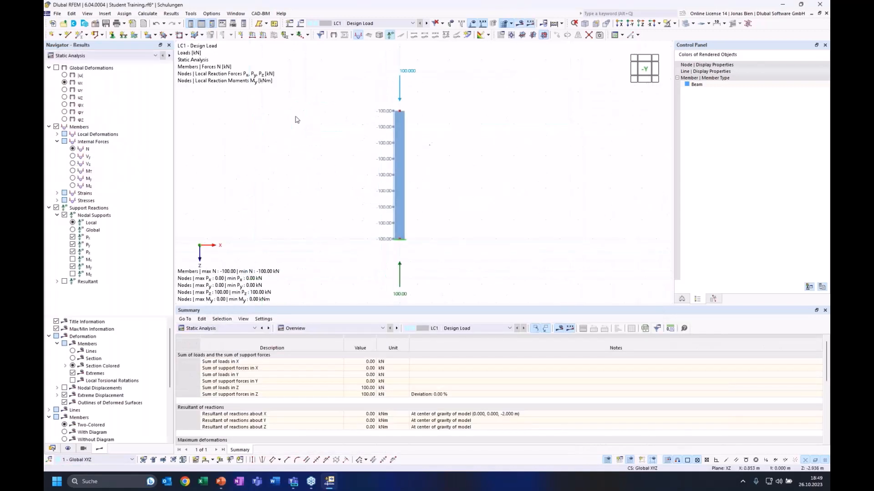
left_click(90, 56)
left_click(82, 69)
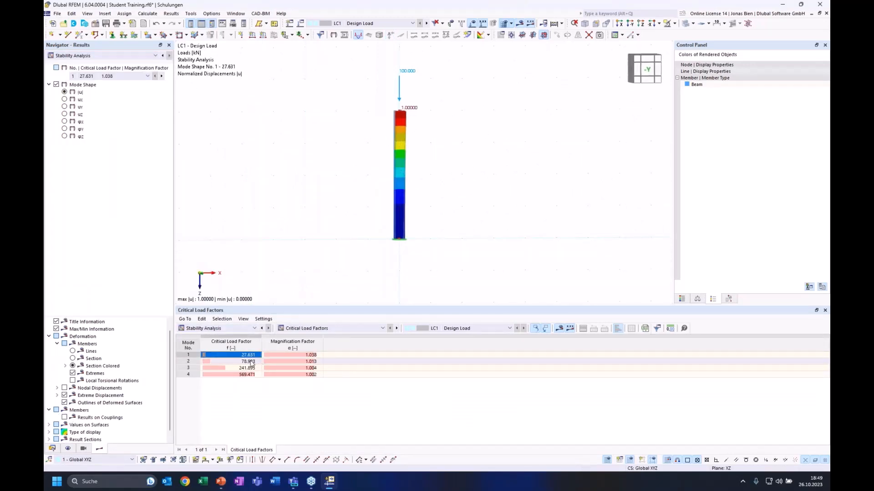
Compare the single column's mode shapes 1 and 2 and list its stability results by member
middle_click_drag(397, 189, 445, 187, "ctrl")
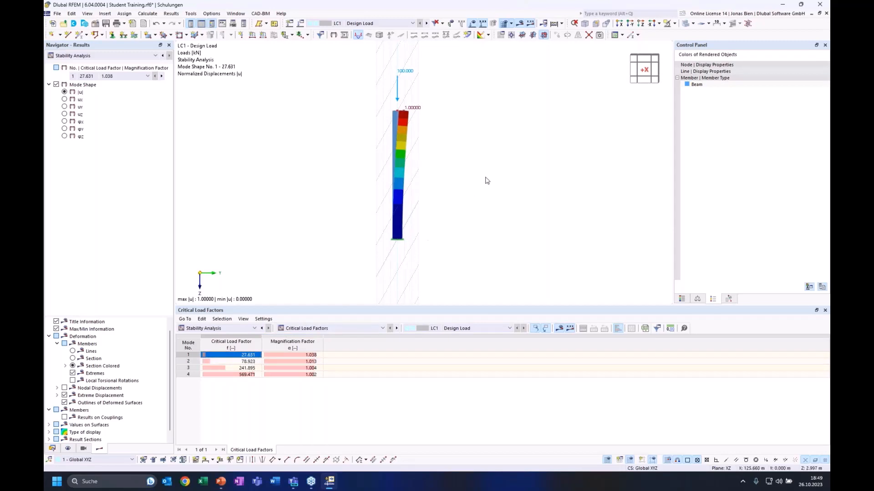
left_click(238, 362)
middle_click_drag(380, 181, 321, 182, "ctrl")
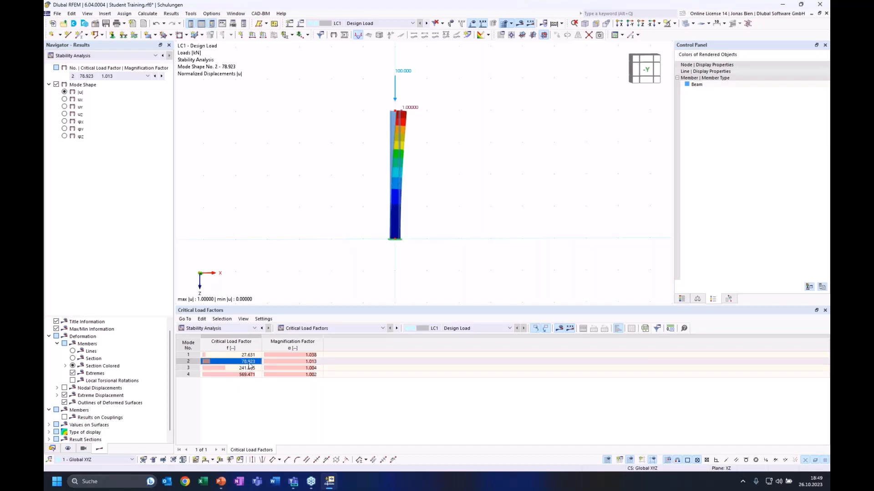
left_click(318, 328)
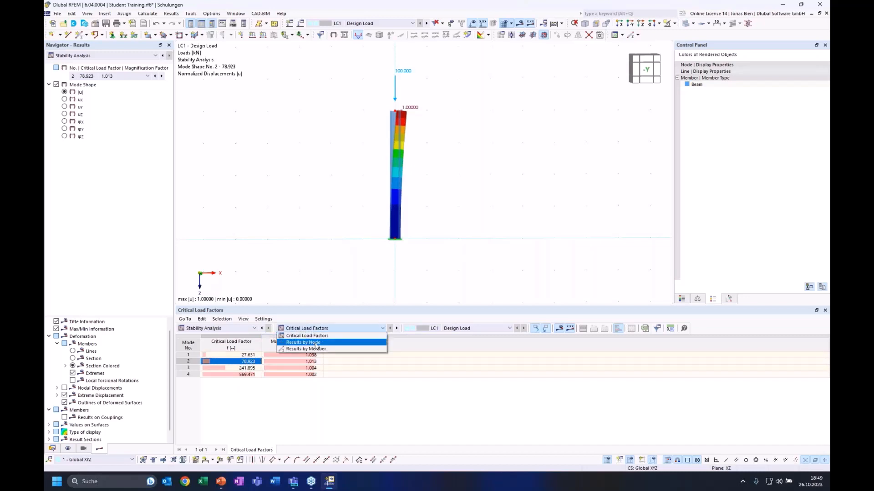
left_click(313, 349)
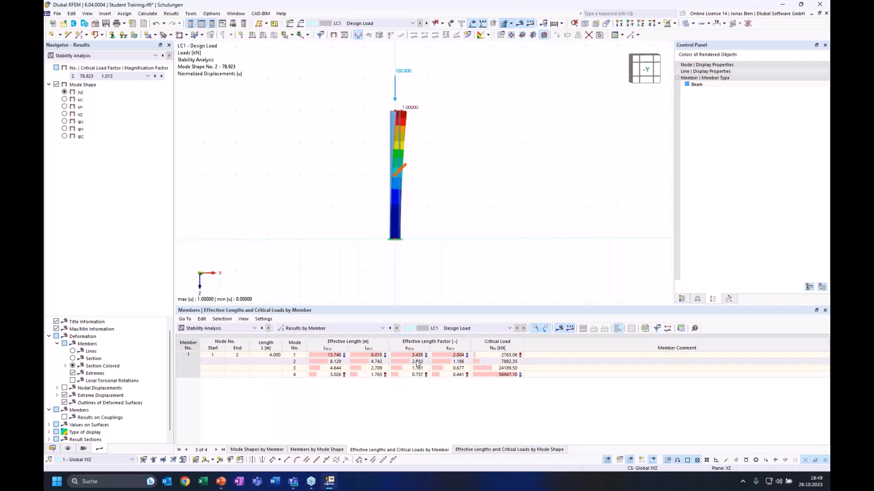
Undo the deletion of the beam and second column, and recalculate the LC1 results of the portal frame
left_click(417, 362)
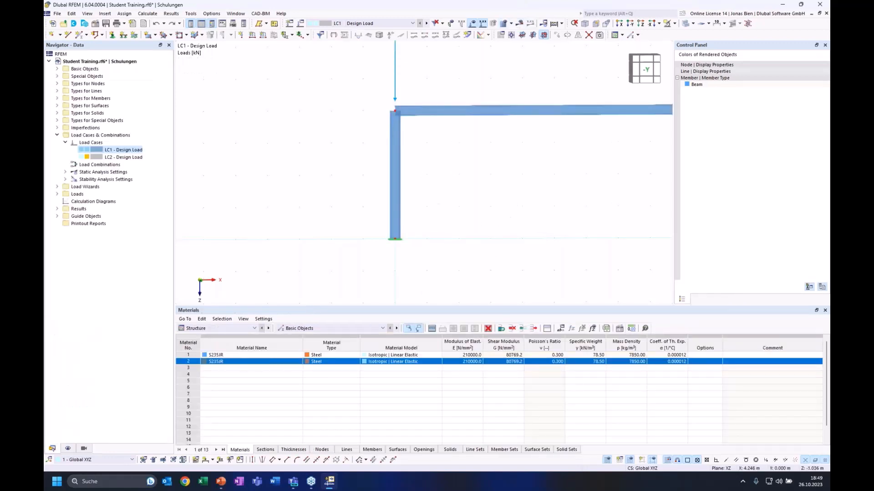
middle_click_drag(536, 203, 426, 218)
scroll(411, 203, "down", 2)
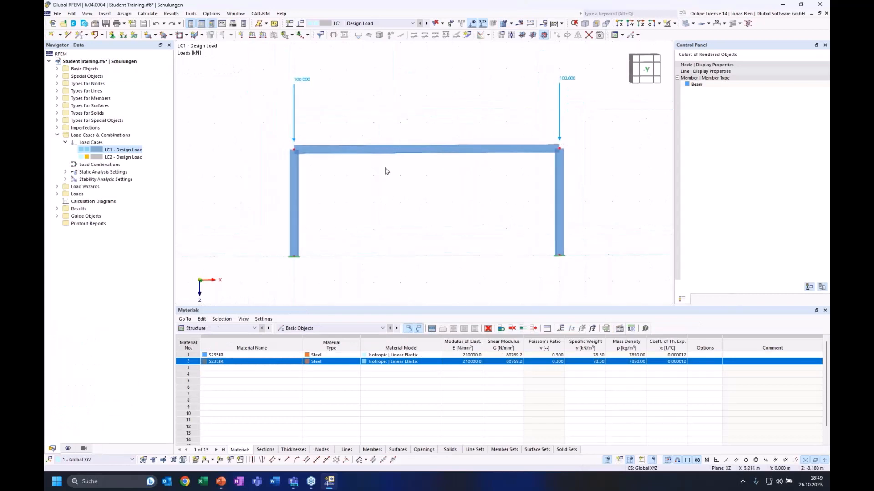
left_click(519, 24)
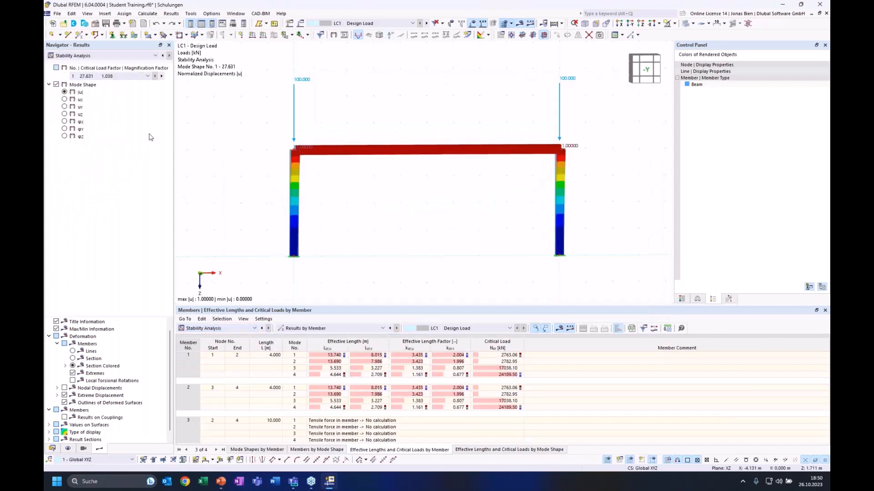
Display mode shape 3 of the recalculated portal frame
left_click(148, 76)
left_click(91, 96)
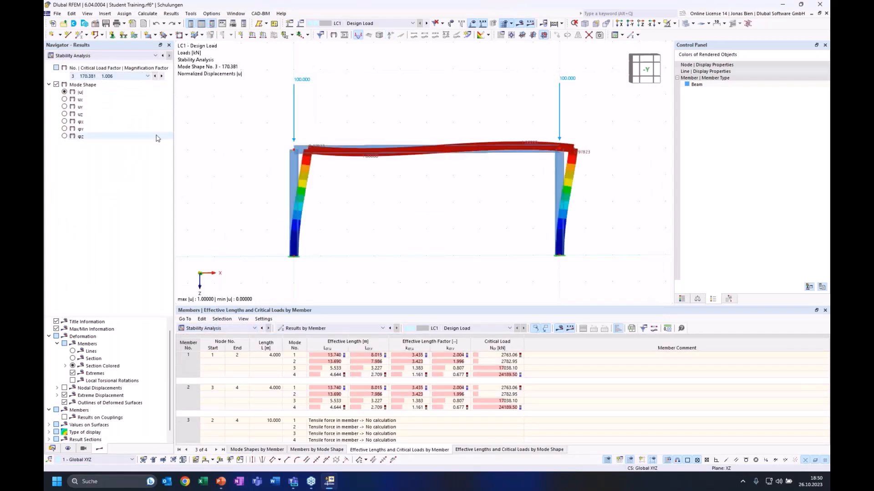
left_click(210, 328)
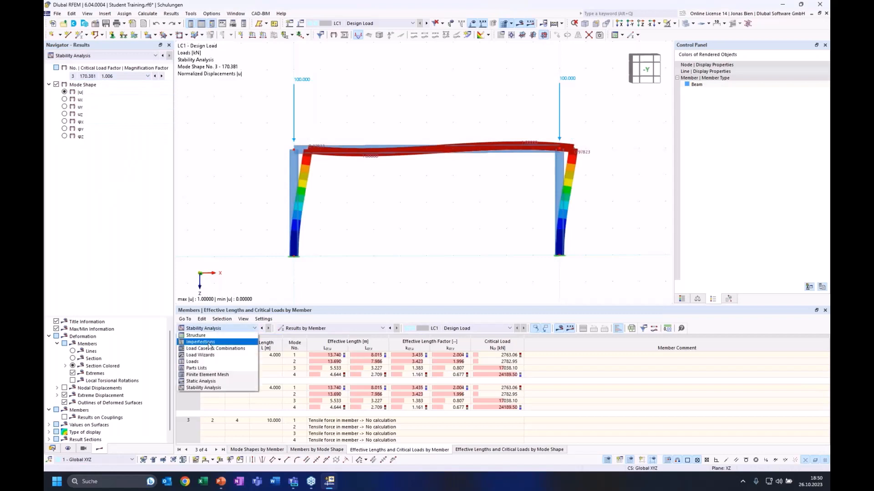
left_click(344, 204)
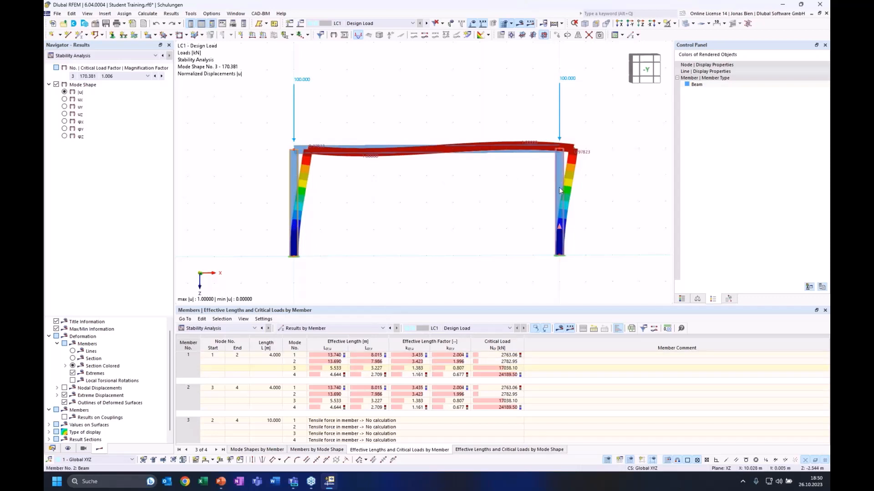
Examine the mode 3 effective length and effective length factor of member 1 against the frame's deformed shape
left_click(300, 369)
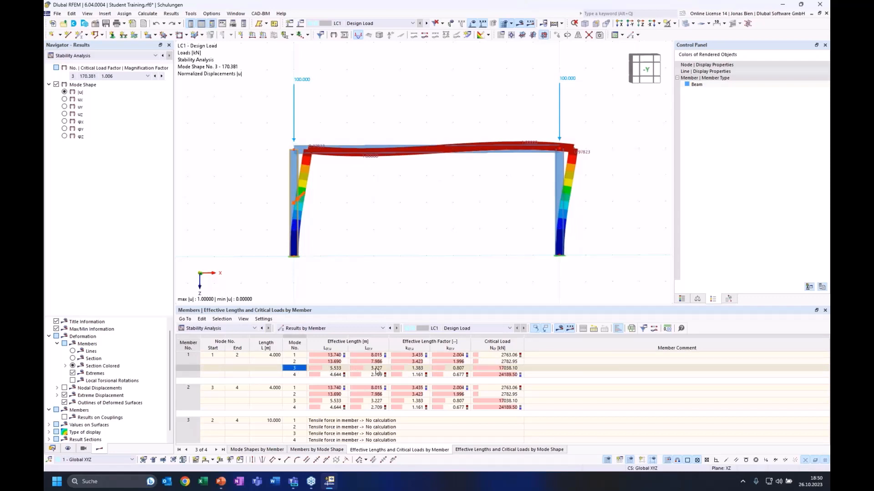
left_click(373, 370)
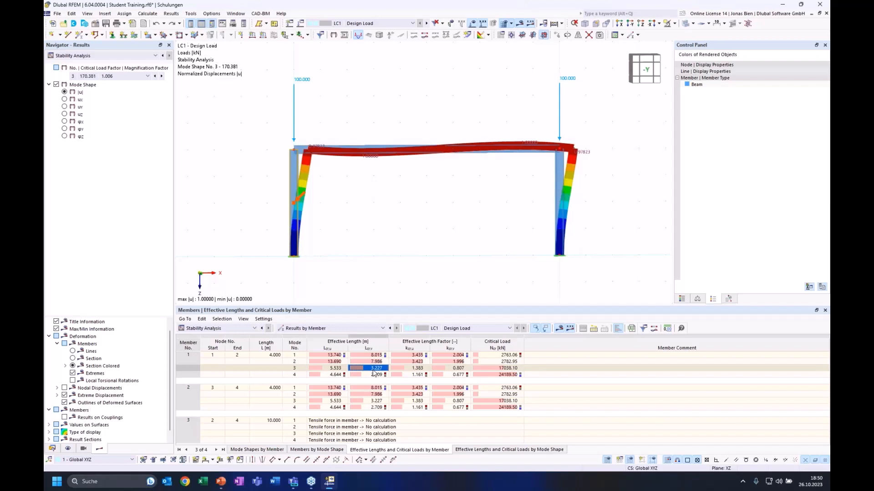
left_click(413, 369)
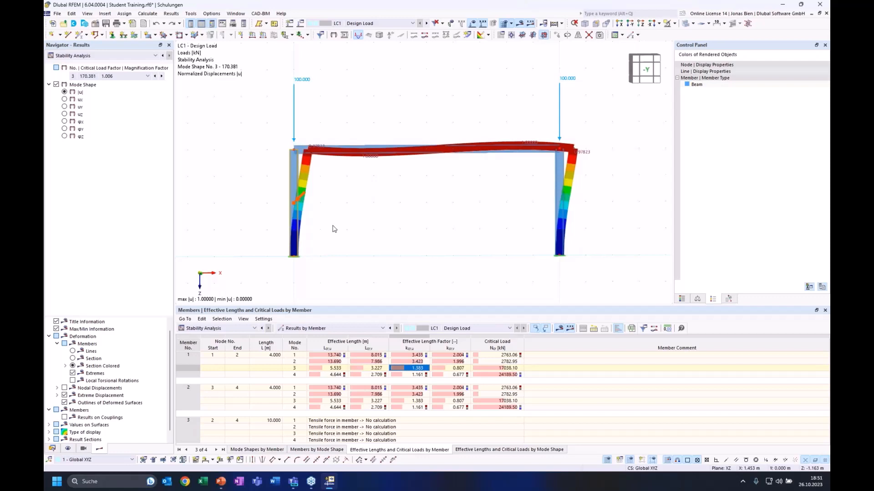
middle_click_drag(339, 226, 377, 233, "ctrl")
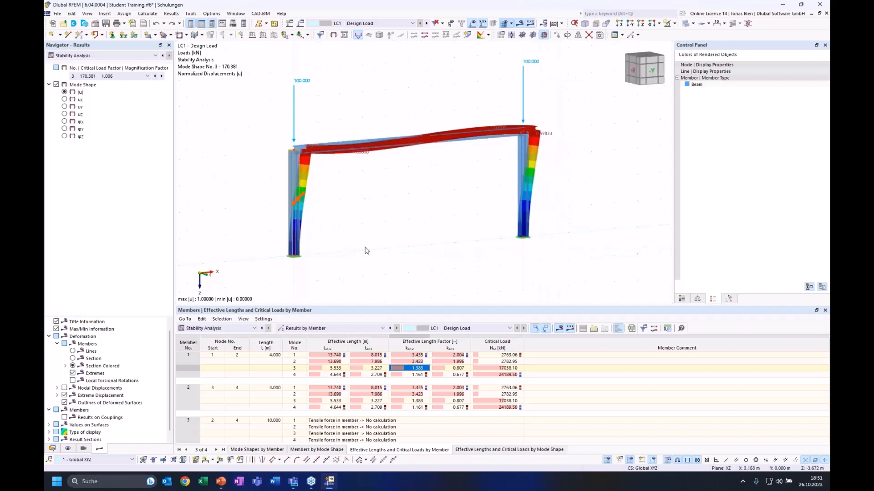
middle_click_drag(450, 200, 449, 202)
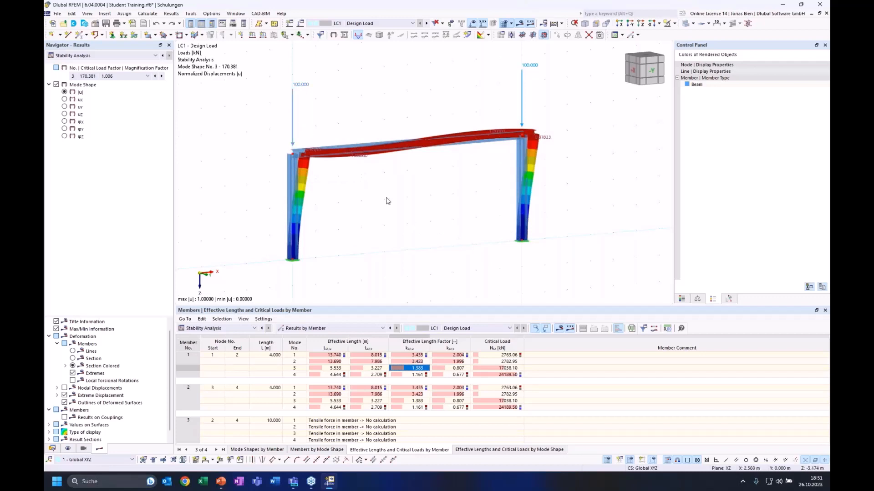
middle_click_drag(376, 223, 386, 228)
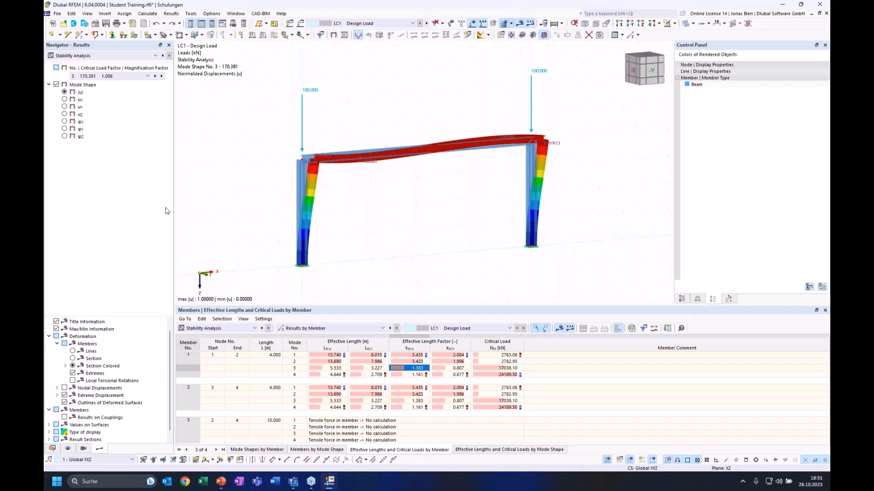
Define a new nodal support type that restrains only translation in Y, leaving the X and Z translations and all rotations free
left_click(112, 34)
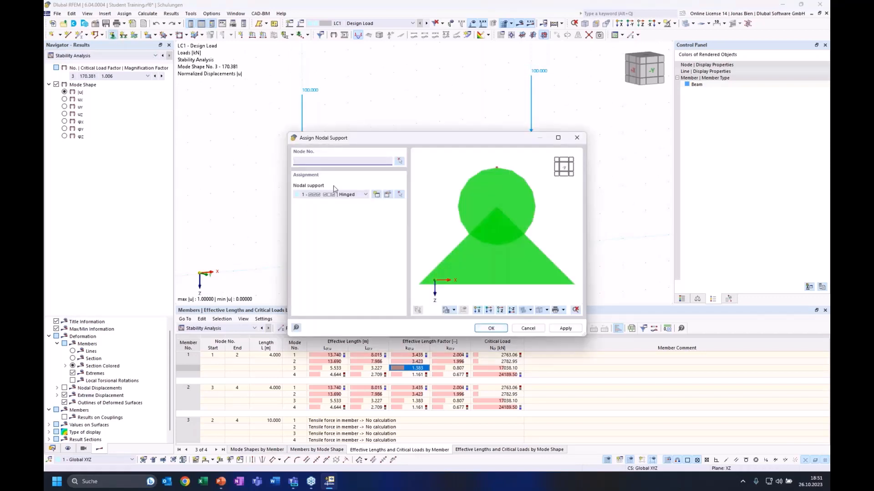
left_click(342, 197)
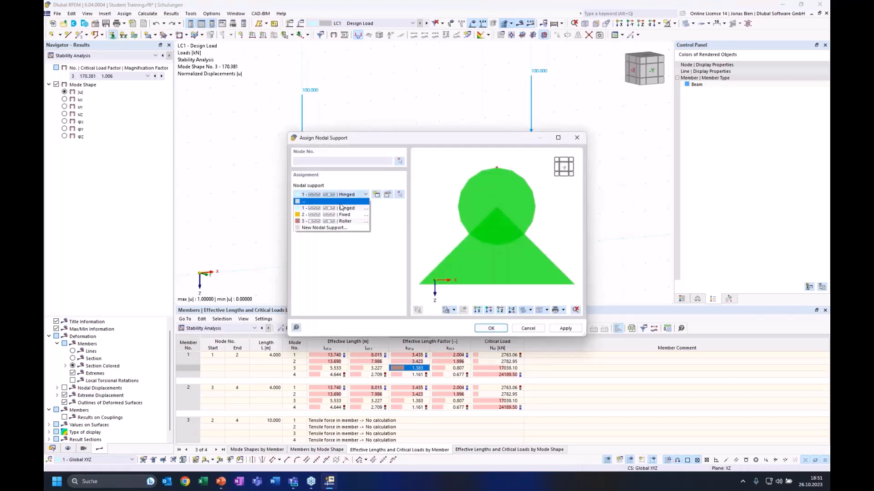
left_click(332, 229)
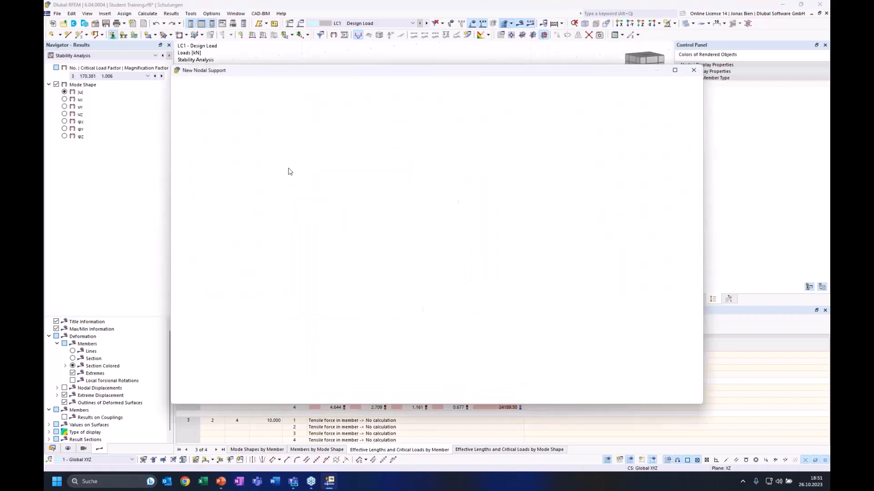
left_click(273, 174)
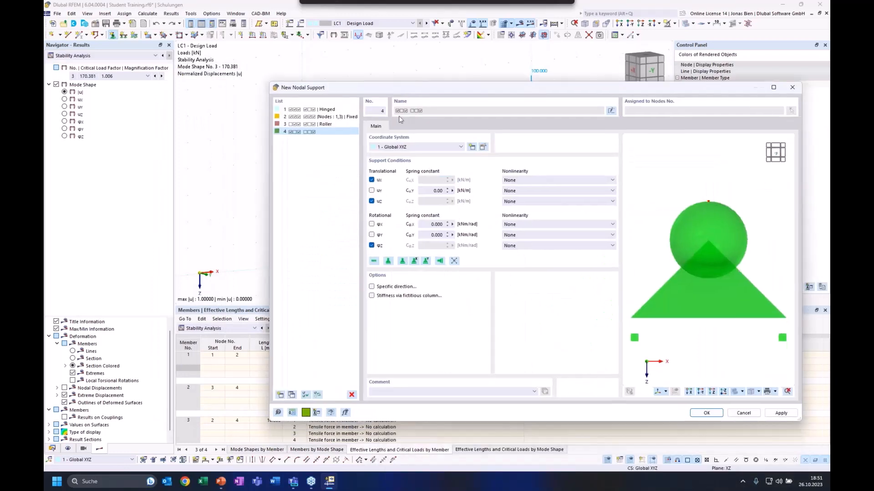
left_click(371, 190)
left_click(372, 180)
left_click(372, 201)
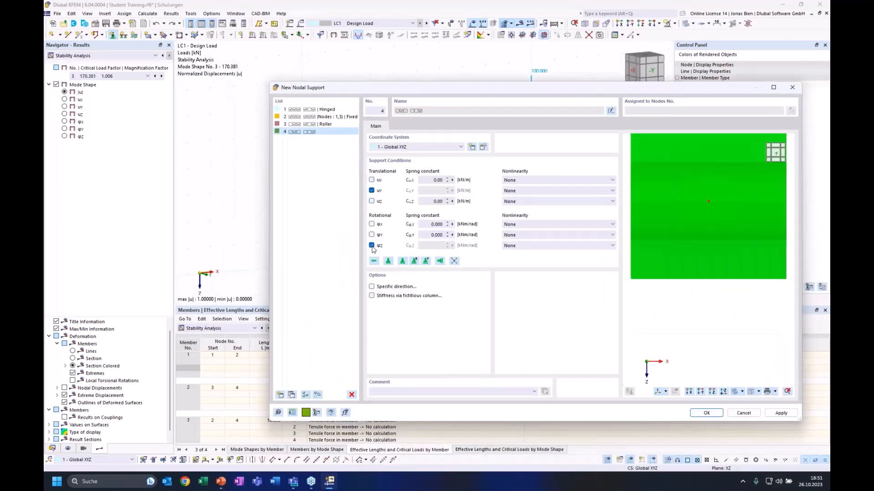
left_click(371, 245)
left_click(713, 415)
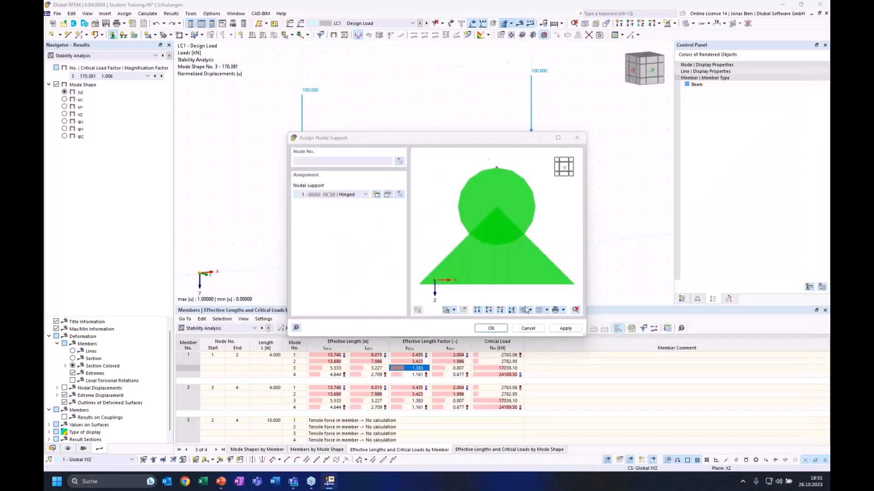
Assign the new Y-direction support to nodes 2 and 4 at the tops of the frame columns
left_click(399, 161)
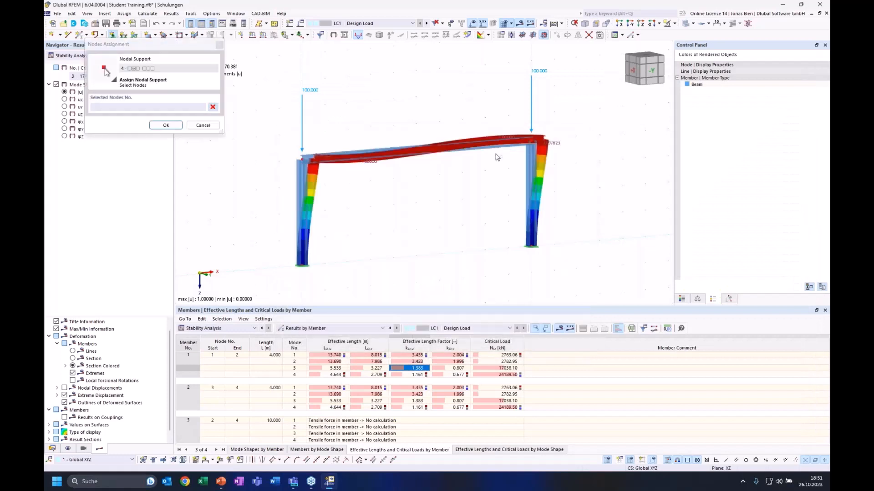
left_click(166, 126)
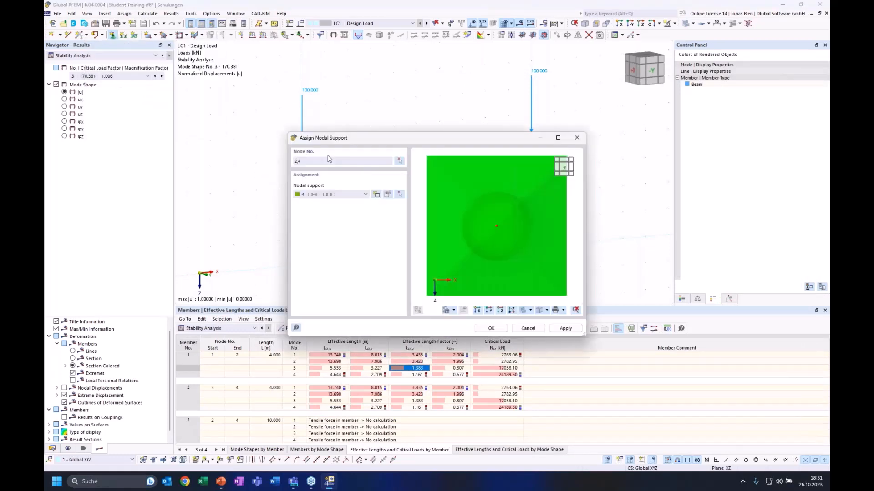
left_click(495, 328)
Recalculate LC1 for the laterally supported frame and list the critical load factors of its stability analysis
middle_click_drag(402, 223, 348, 170, "ctrl")
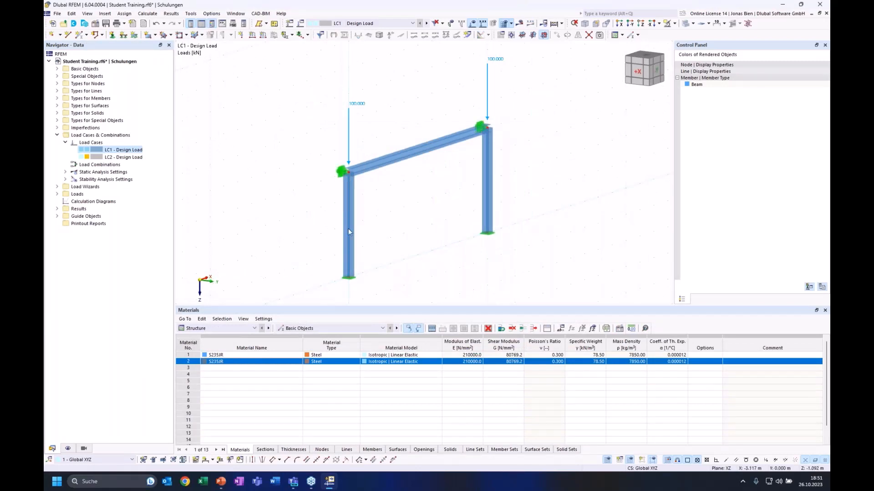
left_click(519, 23)
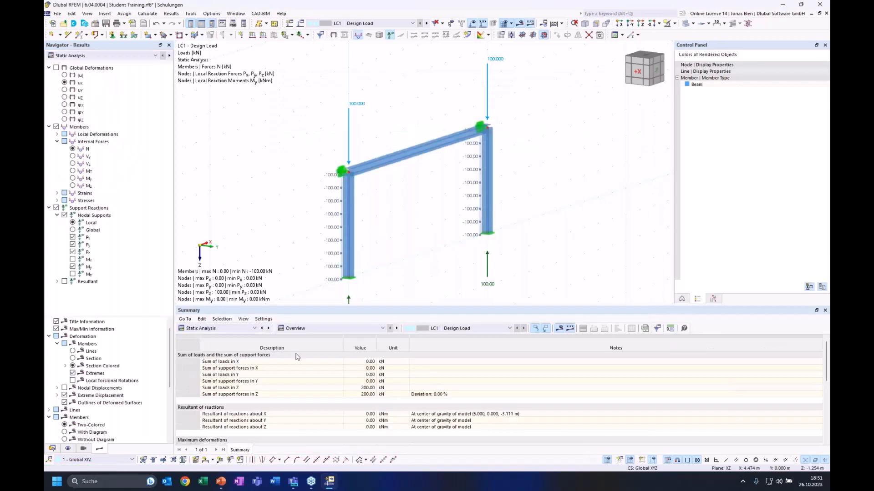
left_click(230, 329)
left_click(220, 385)
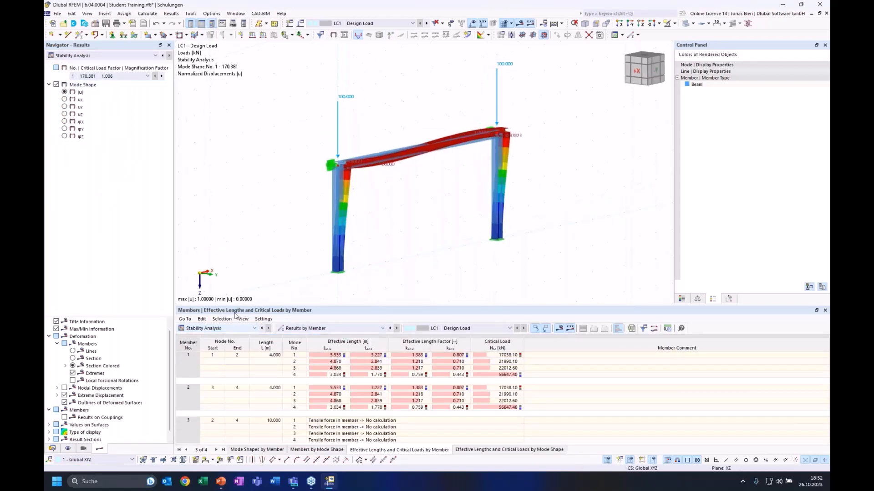
left_click(301, 338)
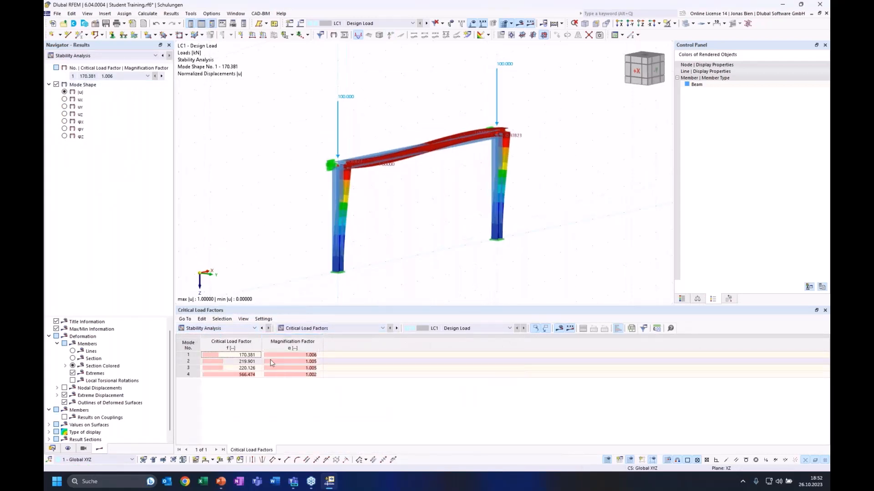
Compare mode shapes 1 and 2 of the laterally supported frame in front and side views
left_click(248, 356)
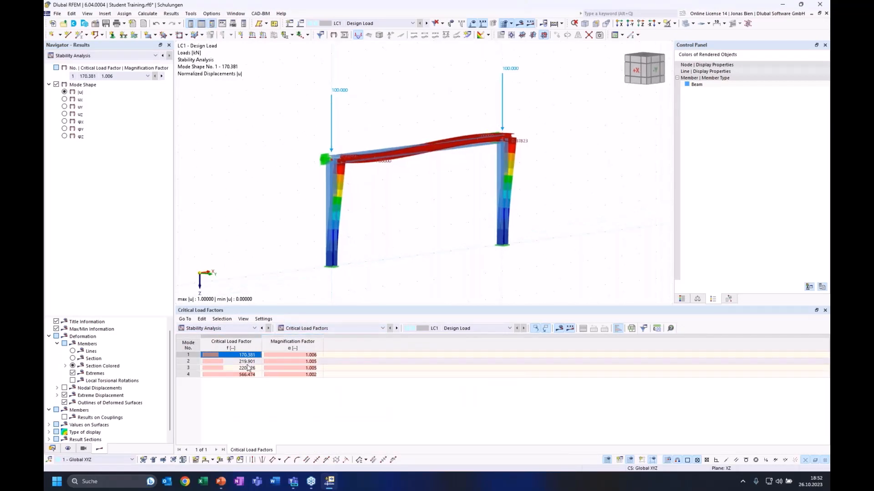
middle_click_drag(412, 229, 391, 199, "ctrl")
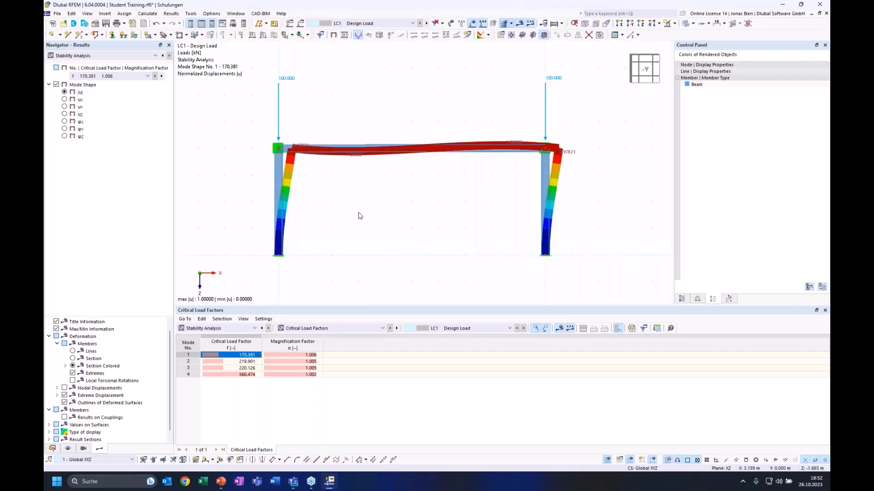
middle_click_drag(378, 222, 413, 223, "ctrl")
left_click(247, 362)
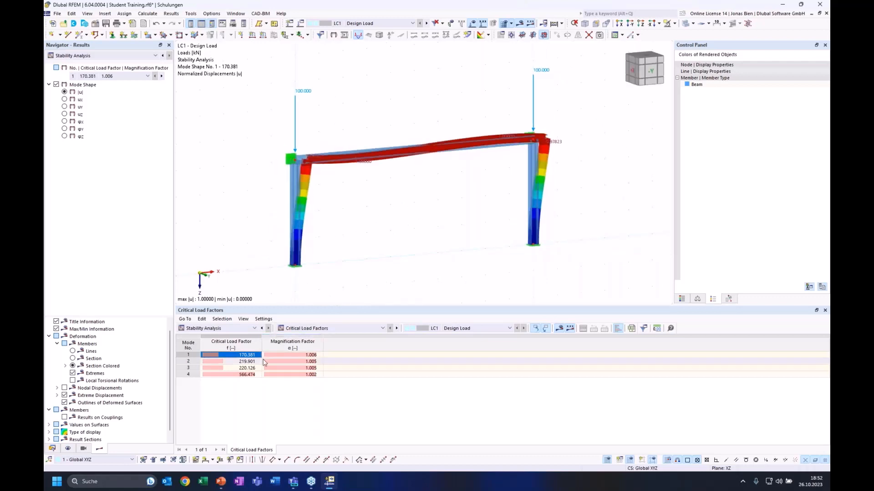
middle_click_drag(359, 236, 510, 225, "ctrl")
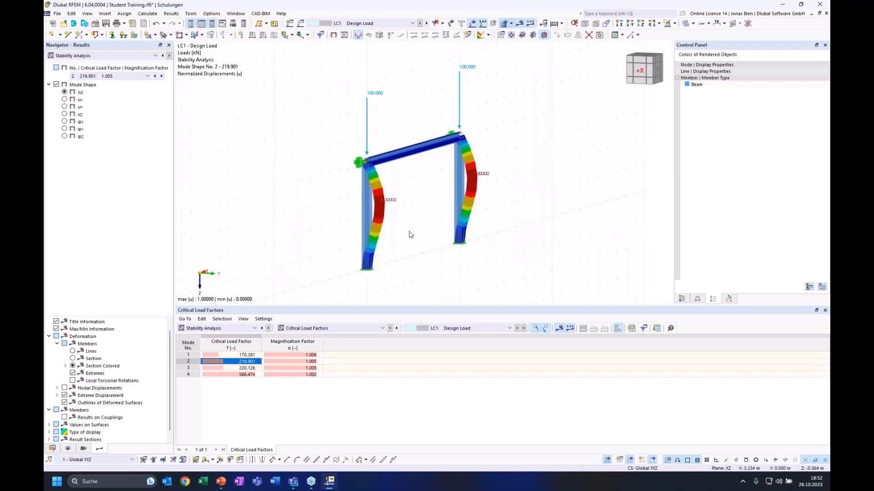
middle_click_drag(396, 238, 429, 214, "ctrl")
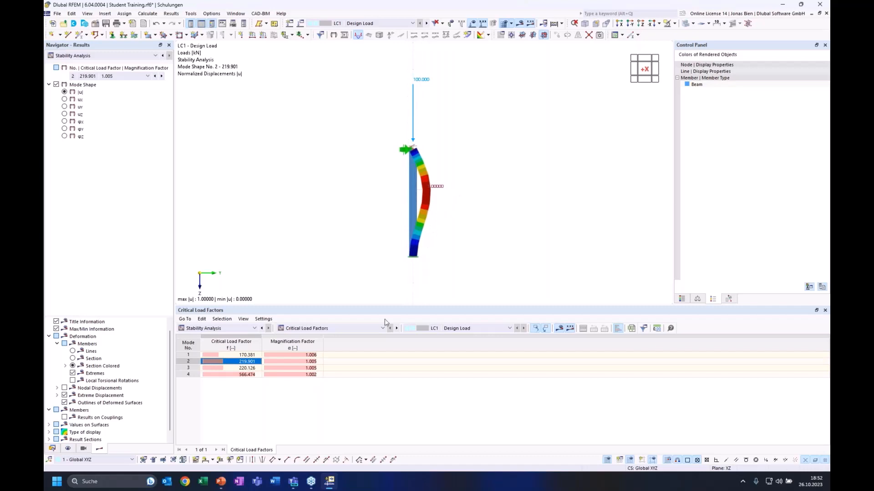
List the stability results by member and examine member 1's mode 2 effective length factors against the deformed shape
left_click(324, 328)
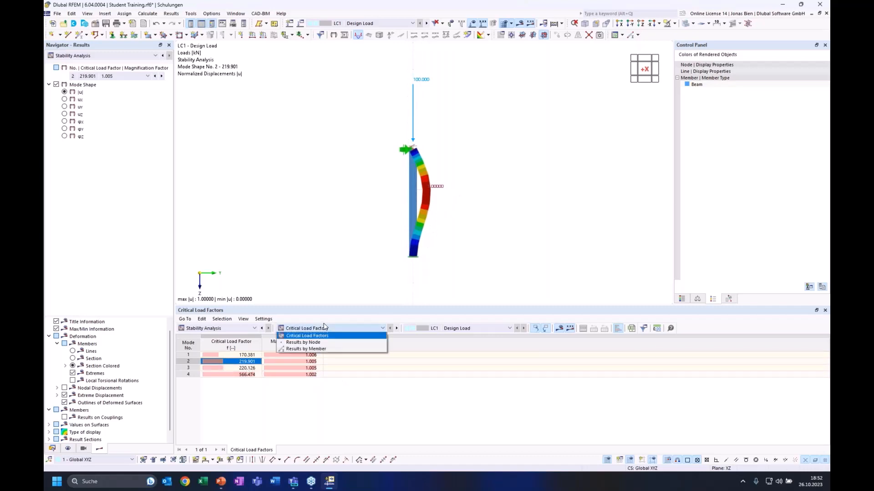
left_click(326, 349)
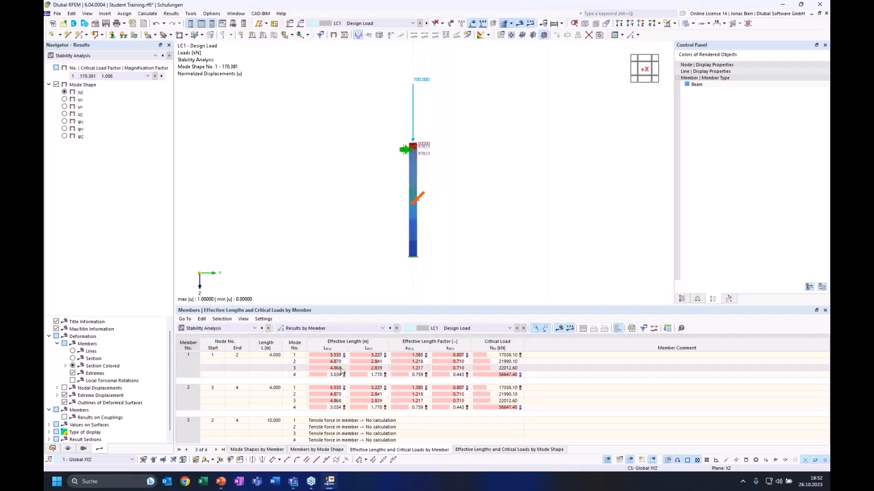
left_click(340, 371)
middle_click_drag(473, 226, 395, 218, "ctrl")
left_click(439, 362)
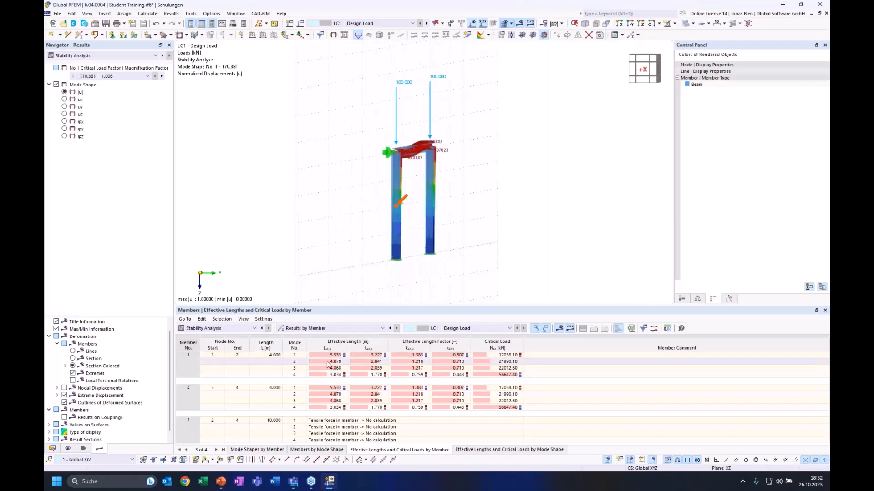
left_click(457, 363)
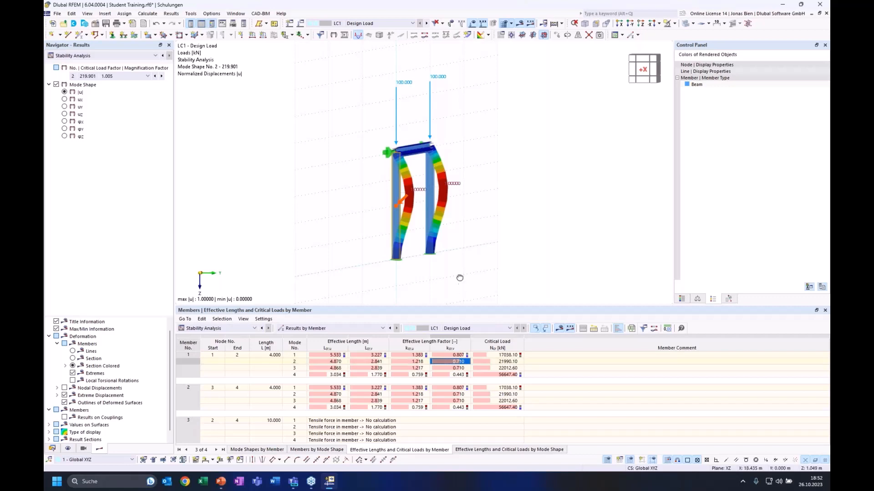
middle_click_drag(460, 278, 471, 279, "ctrl")
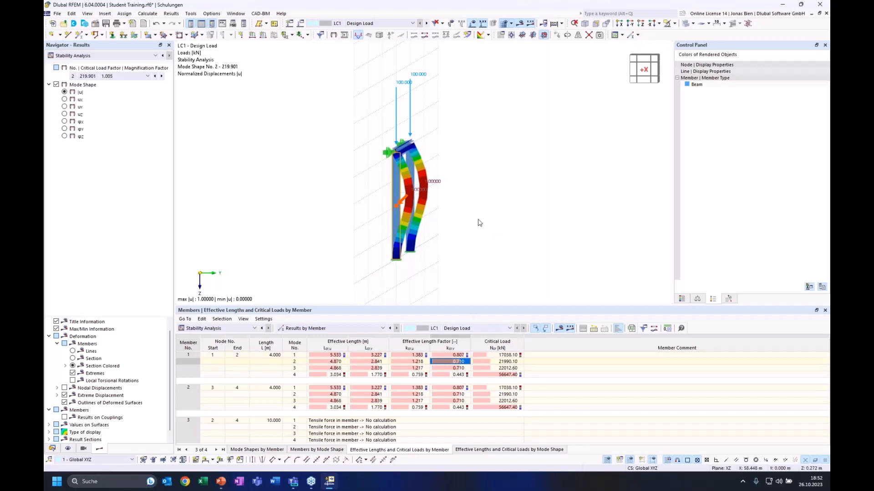
middle_click_drag(486, 222, 417, 264, "ctrl")
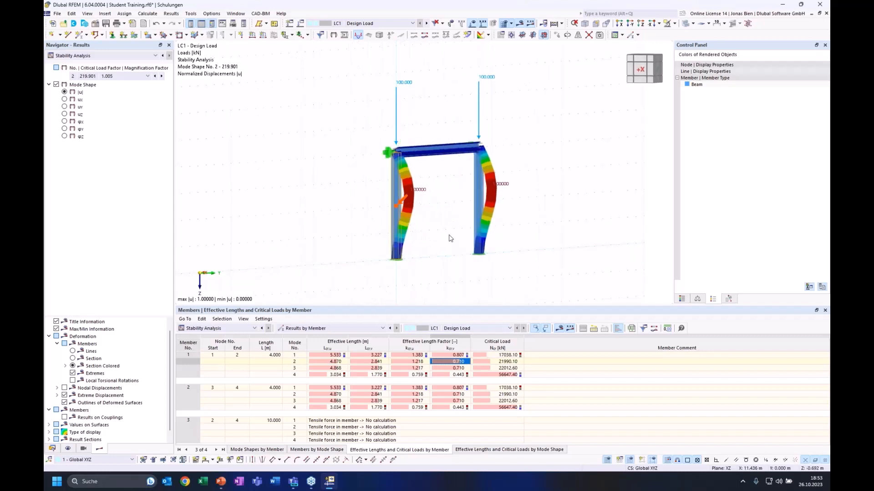
middle_click_drag(521, 186, 416, 179, "ctrl")
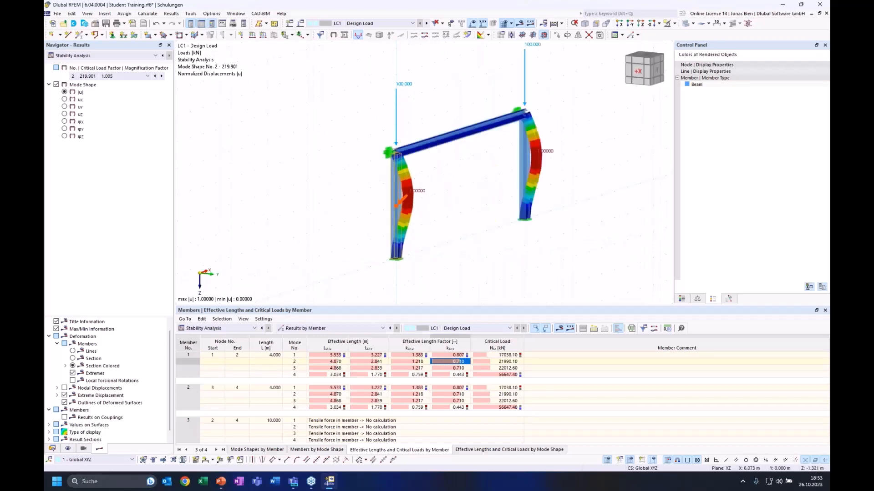
middle_click_drag(450, 109, 437, 101, "ctrl")
middle_click_drag(470, 165, 443, 185)
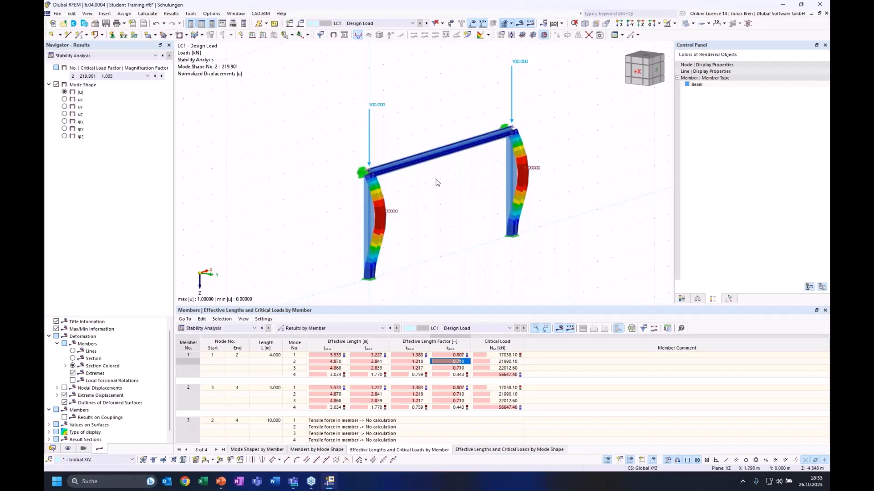
middle_click_drag(470, 212, 473, 189, "ctrl")
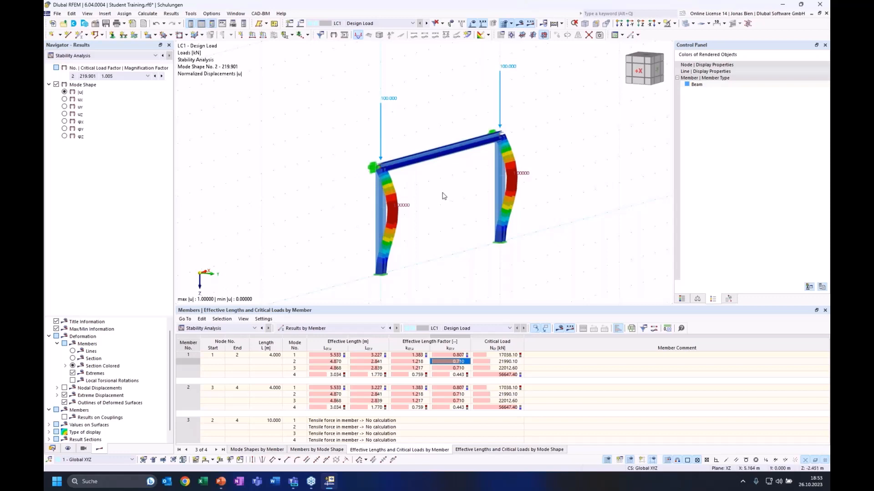
middle_click_drag(441, 186, 429, 199, "ctrl")
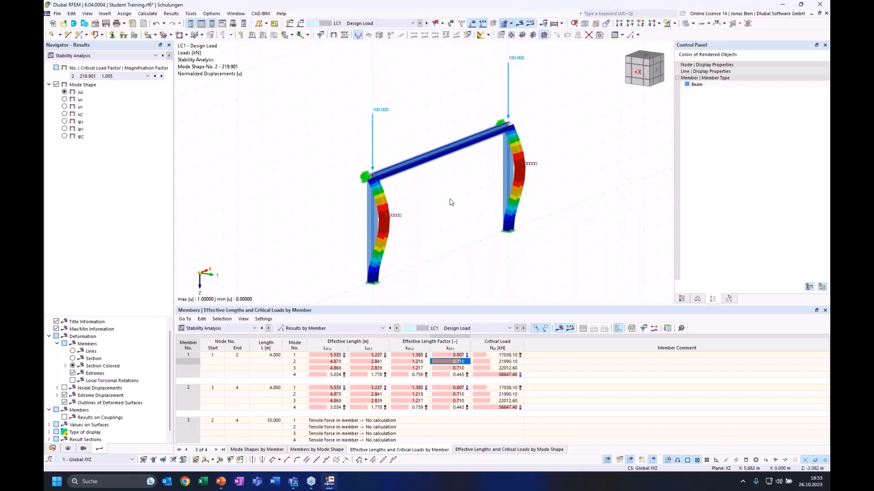
middle_click_drag(465, 191, 463, 189)
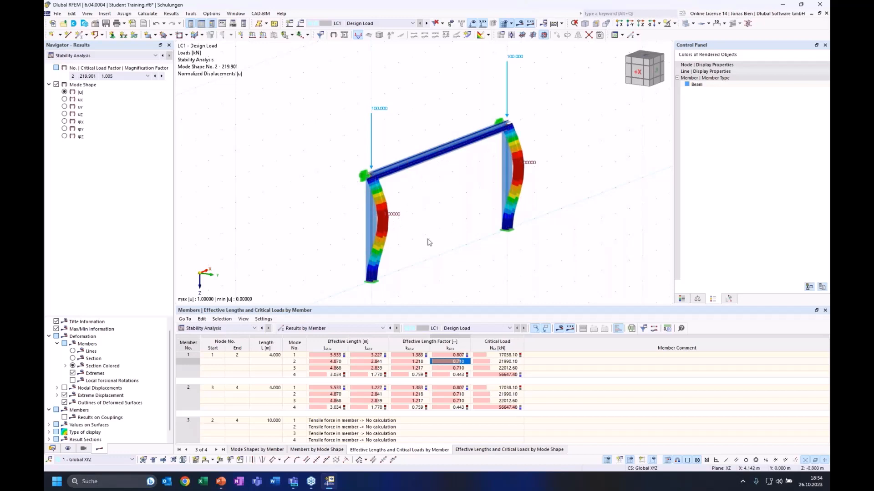
middle_click_drag(442, 216, 439, 217)
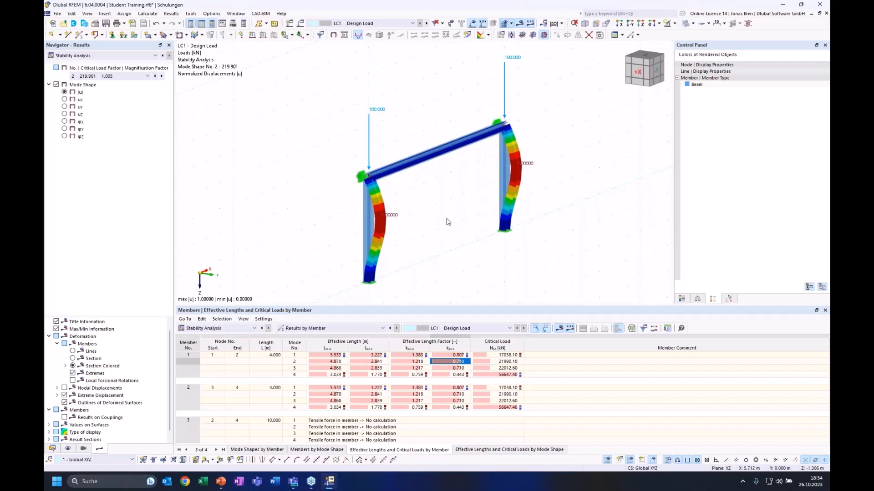
Review the analysis and design add-ons in the model's base data, leaving the settings as they are
left_click(52, 449)
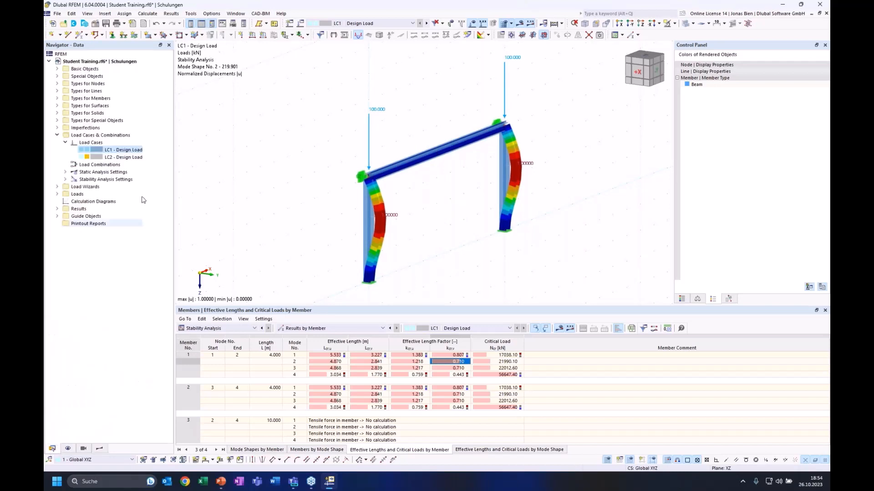
right_click(103, 62)
left_click(116, 71)
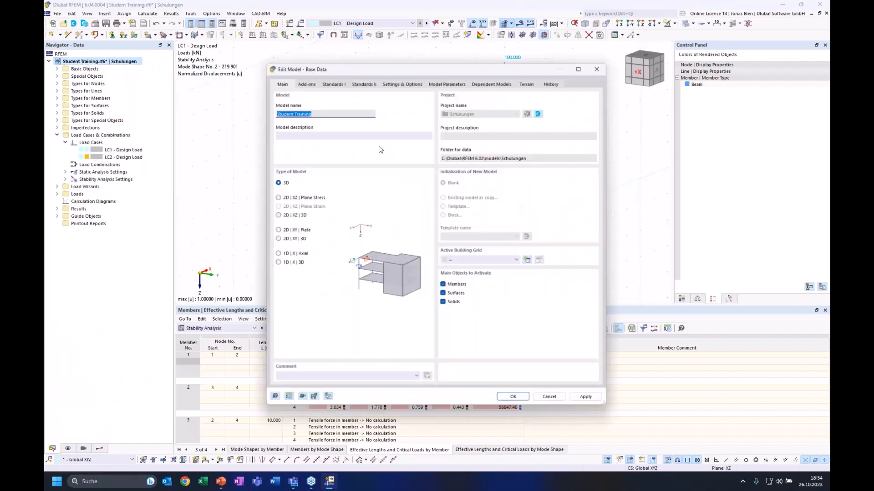
left_click(304, 81)
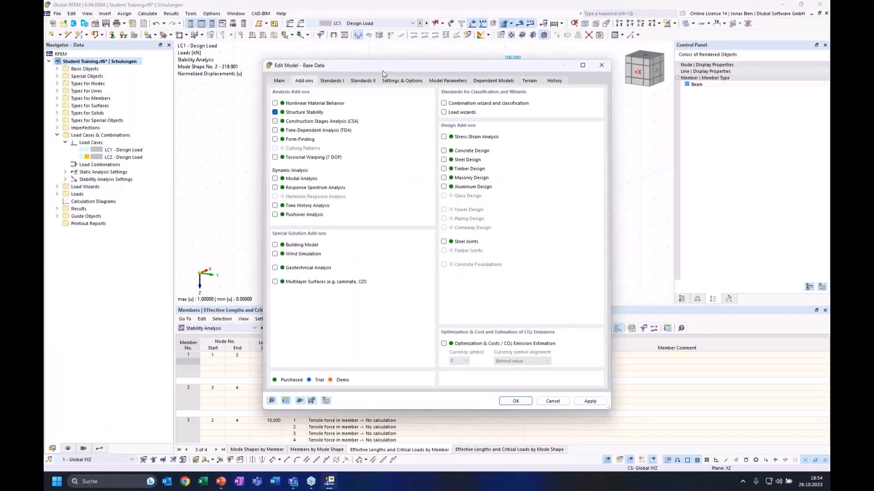
left_click_drag(384, 72, 542, 76)
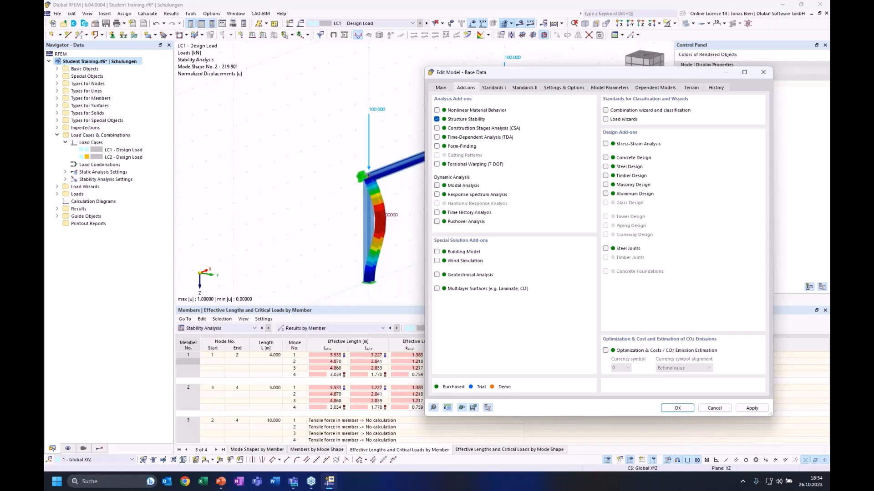
left_click(715, 409)
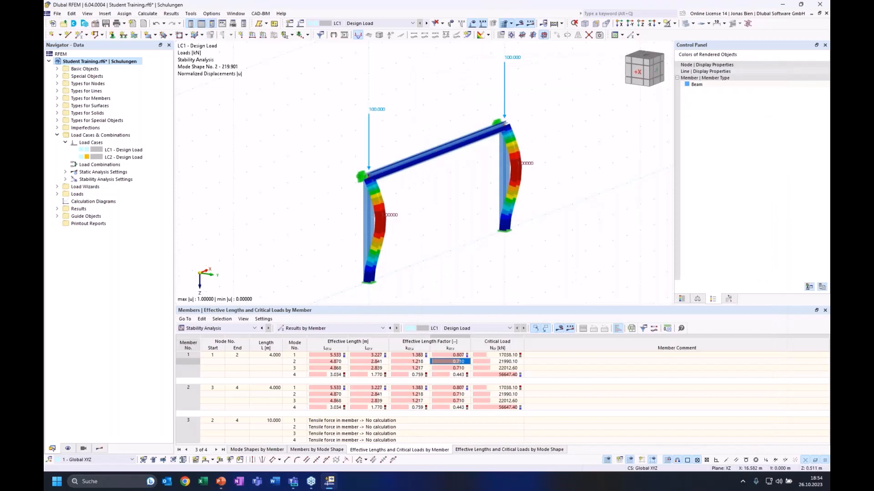
middle_click_drag(599, 222, 594, 236)
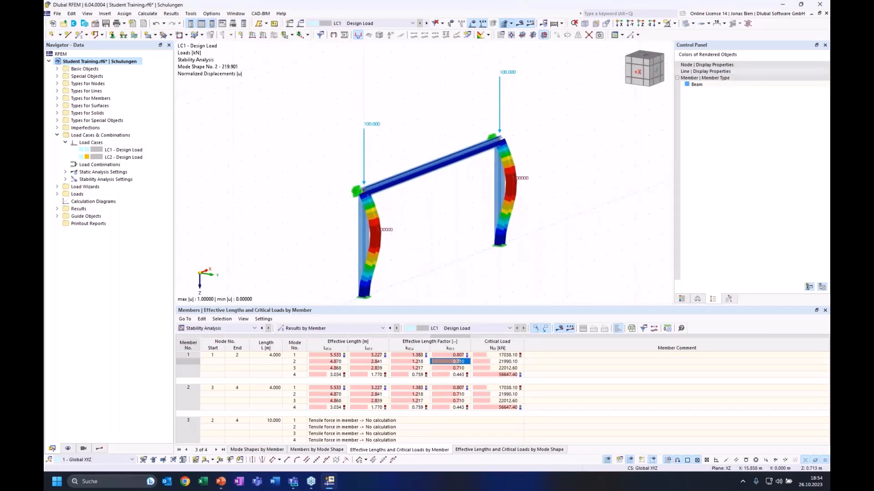
mouse_move(581, 231)
middle_mouse_down()
mouse_move(574, 214)
mouse_move(580, 221)
middle_mouse_up()
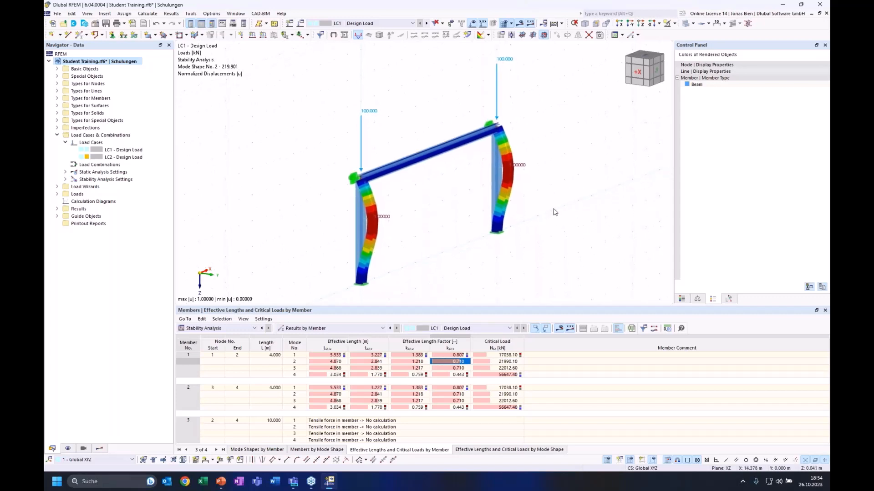
middle_click_drag(552, 193, 551, 223, "ctrl")
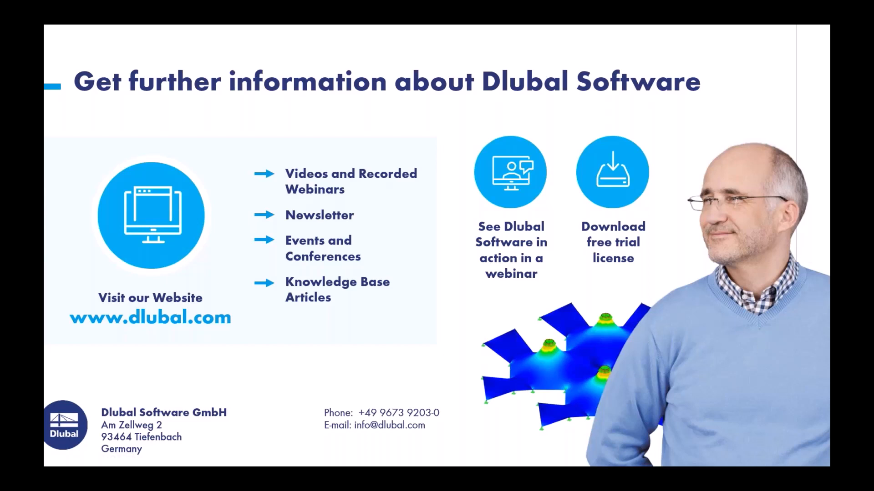
key("Right")
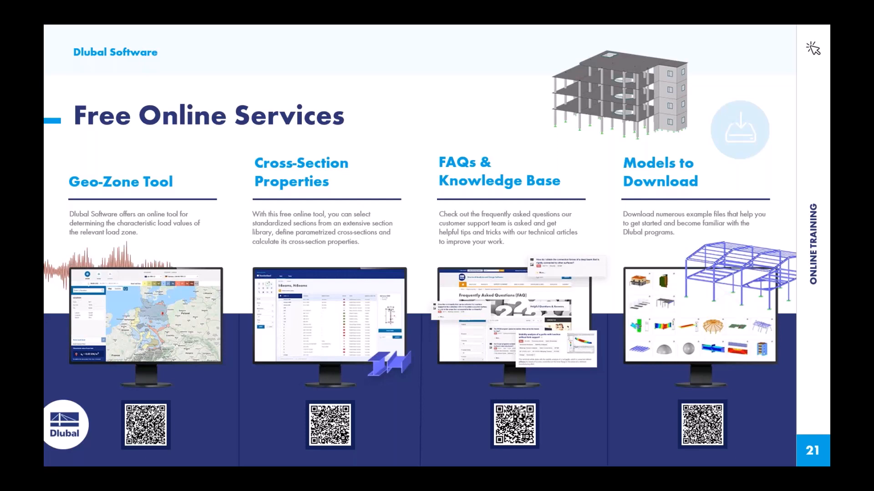
key("Right")
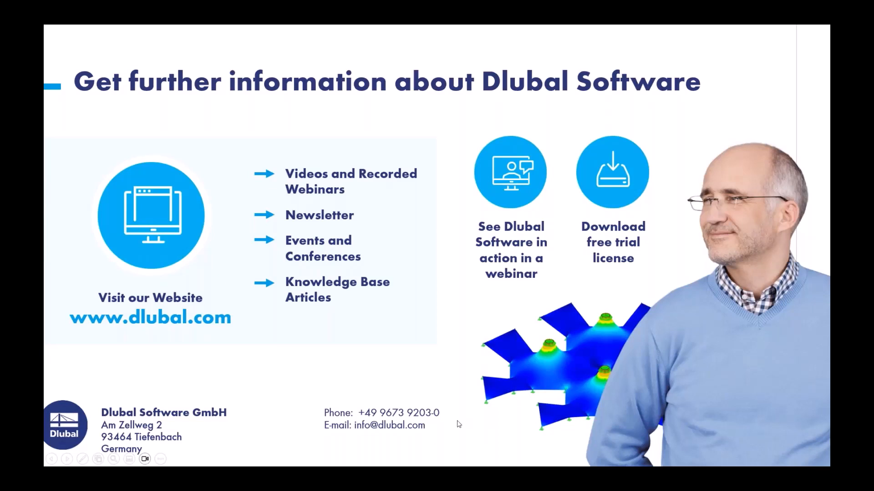
left_click(395, 440)
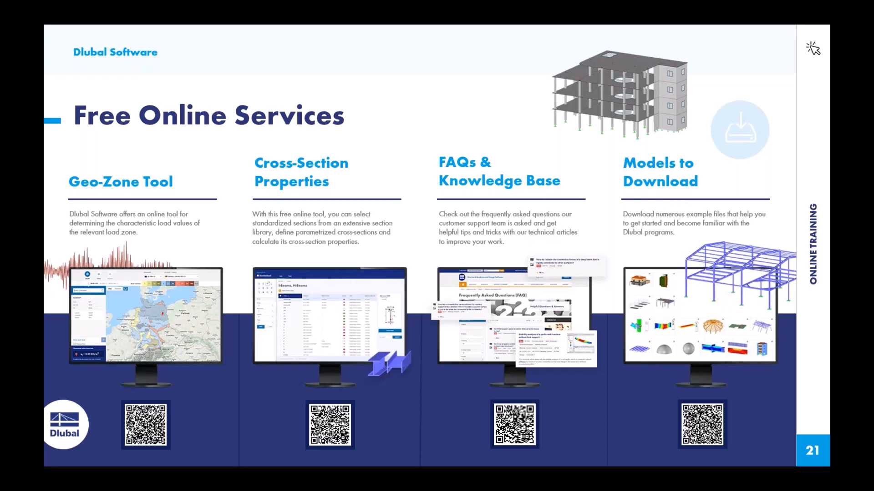
key("Right")
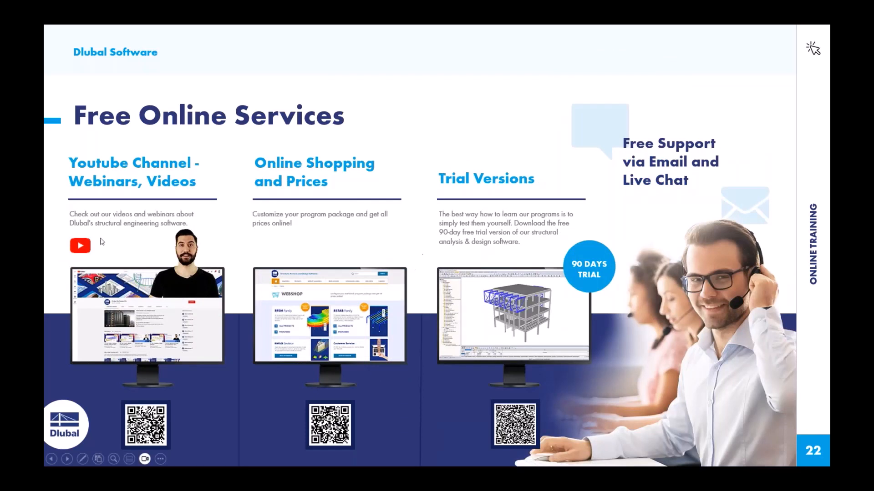